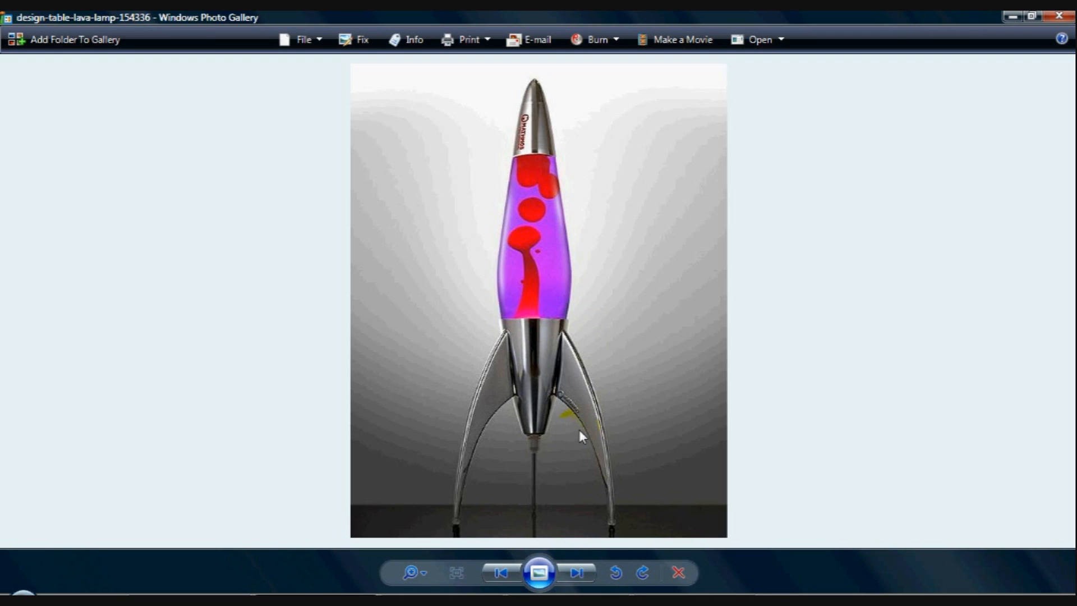
# Step: Look through the lava lamp reference photos, including the rocket-shaped design, and close the photo viewer
pyautogui.click(583, 568)
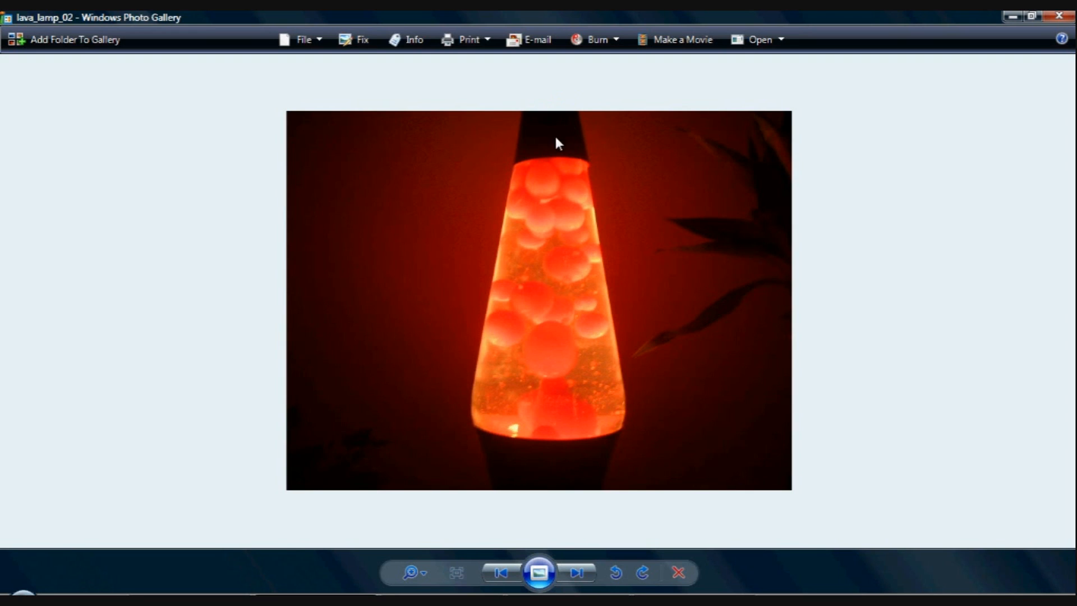
pyautogui.click(501, 572)
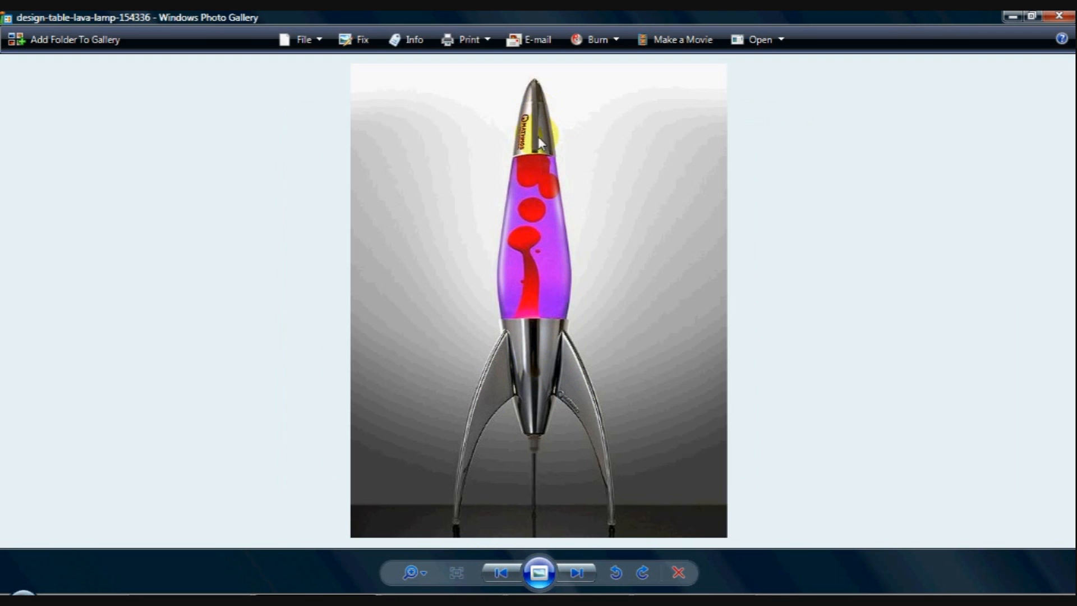
pyautogui.click(577, 572)
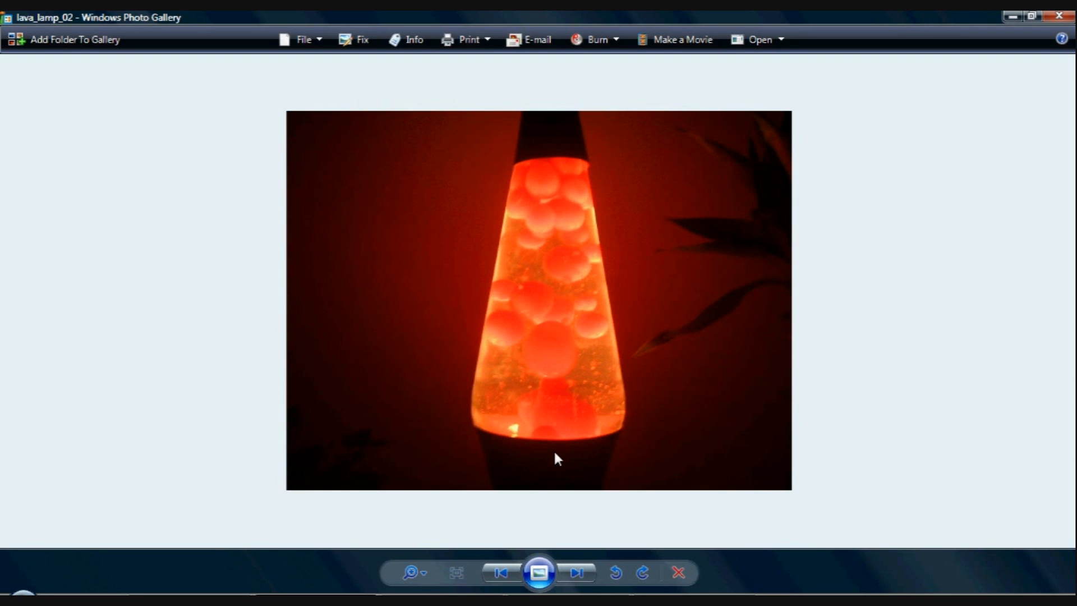
pyautogui.click(578, 543)
pyautogui.click(572, 572)
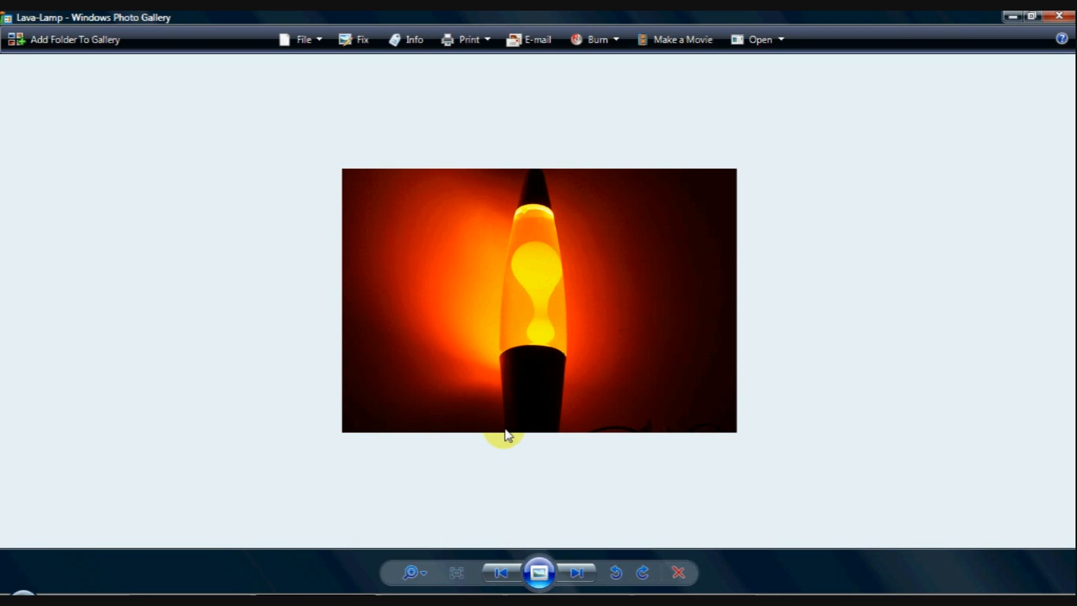
pyautogui.click(571, 573)
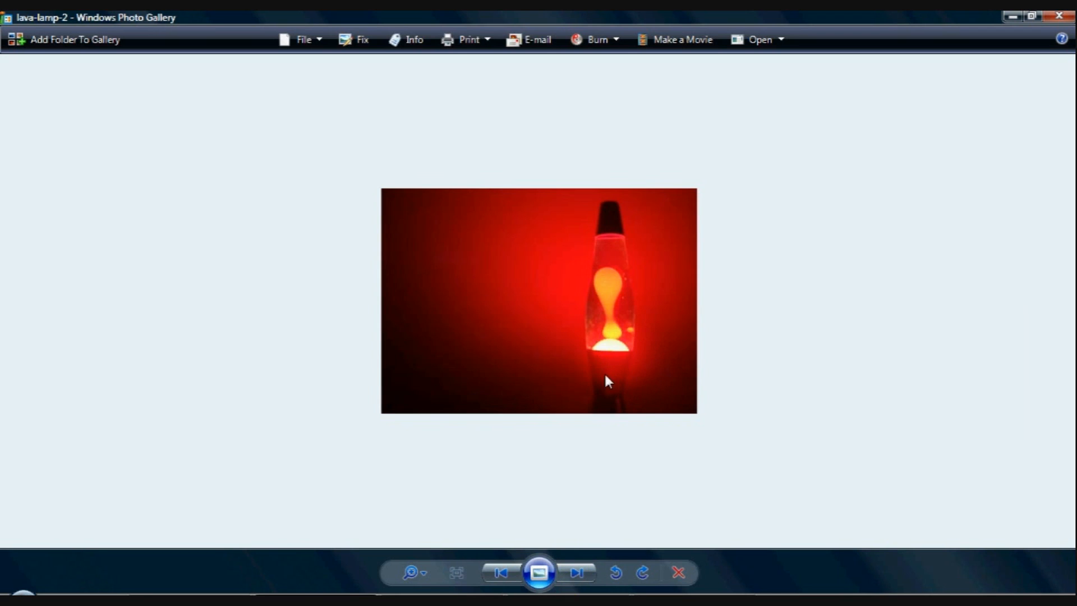
pyautogui.click(575, 578)
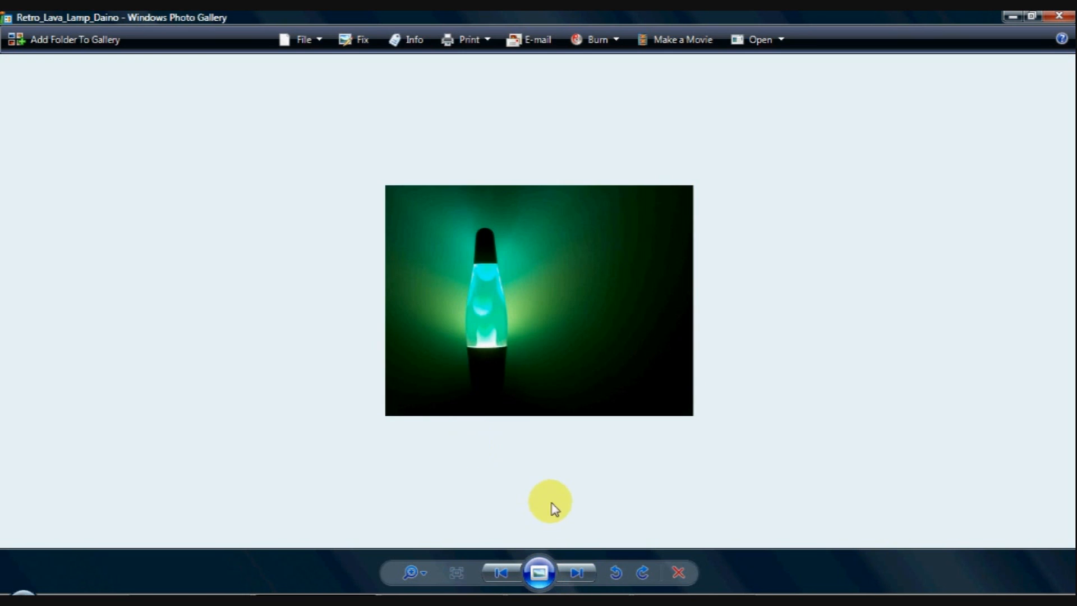
pyautogui.click(571, 573)
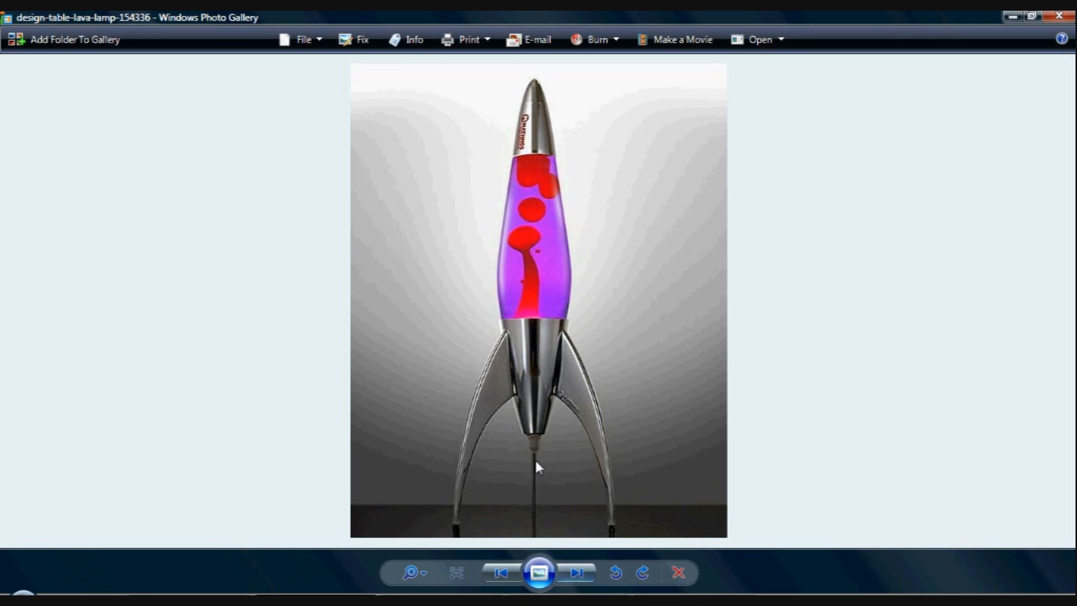
pyautogui.click(1056, 17)
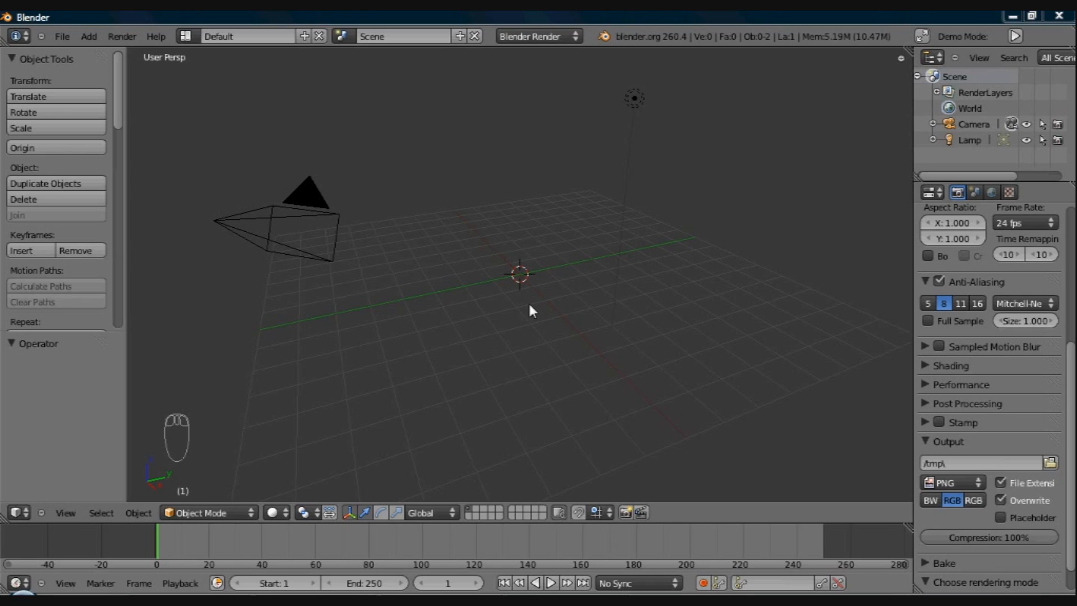
# Step: Enable background images for the 3D view and expand the empty image slot's settings
pyautogui.press('n')
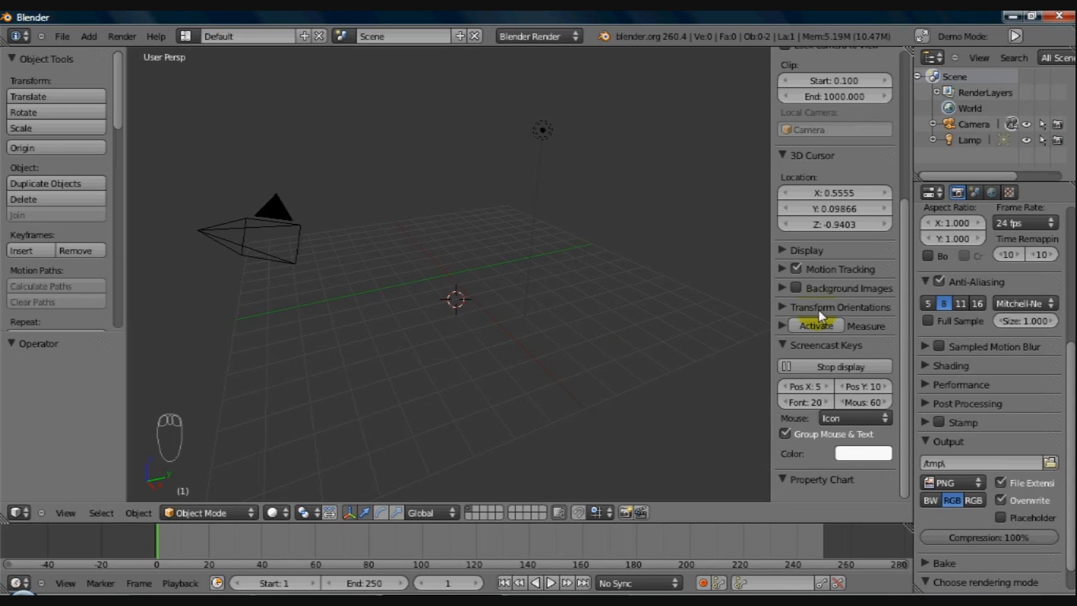
pyautogui.click(782, 250)
pyautogui.click(782, 250)
pyautogui.click(795, 288)
pyautogui.click(780, 290)
pyautogui.click(803, 310)
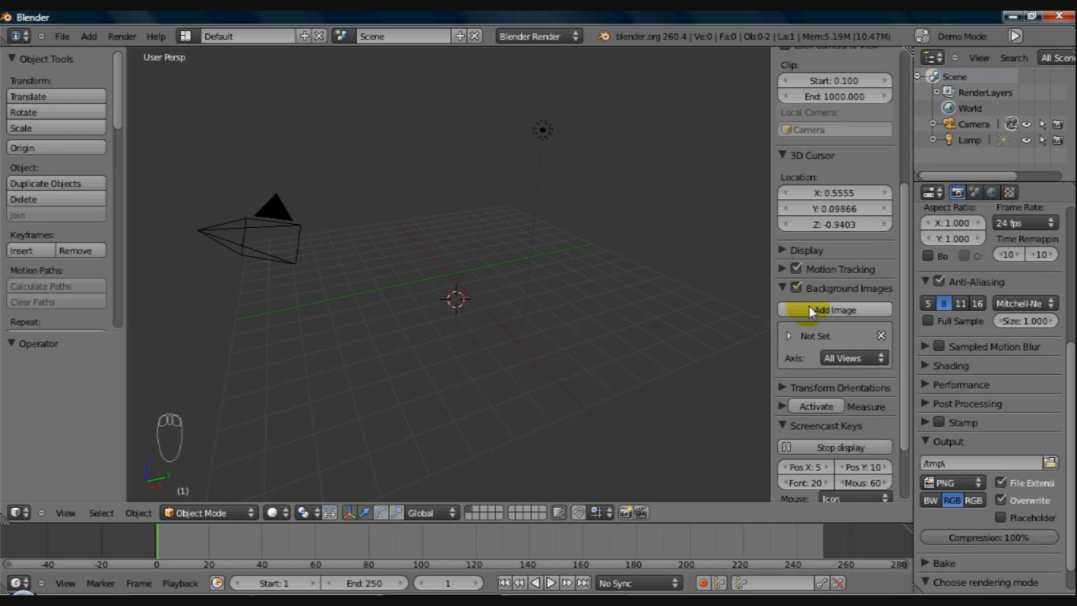
pyautogui.click(788, 335)
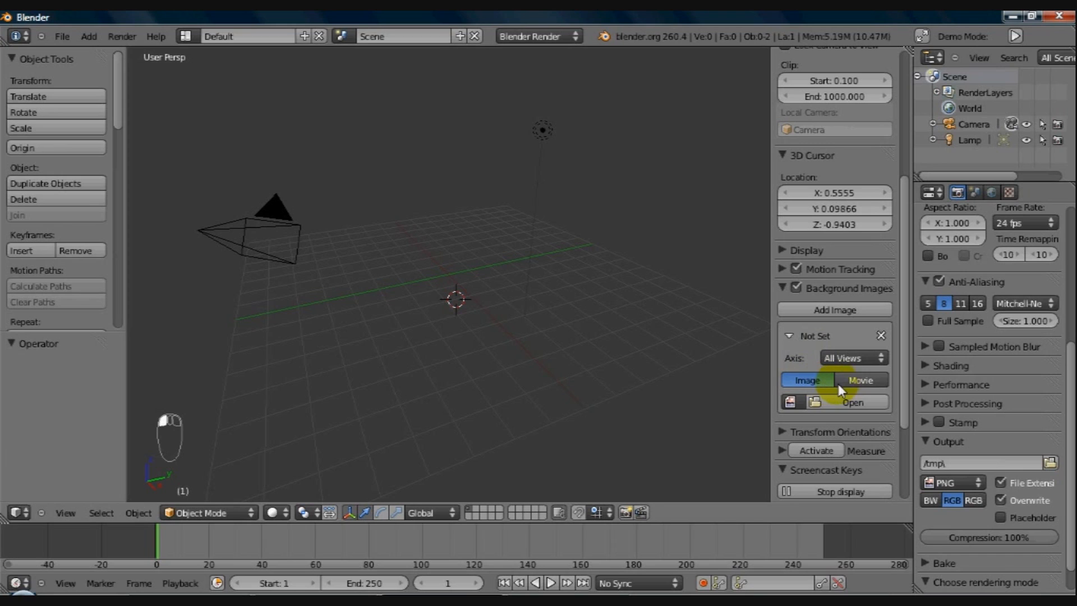
# Step: Load design-table-lava-lamp-154336.jpg from the LampReference folder as the background image
pyautogui.click(830, 399)
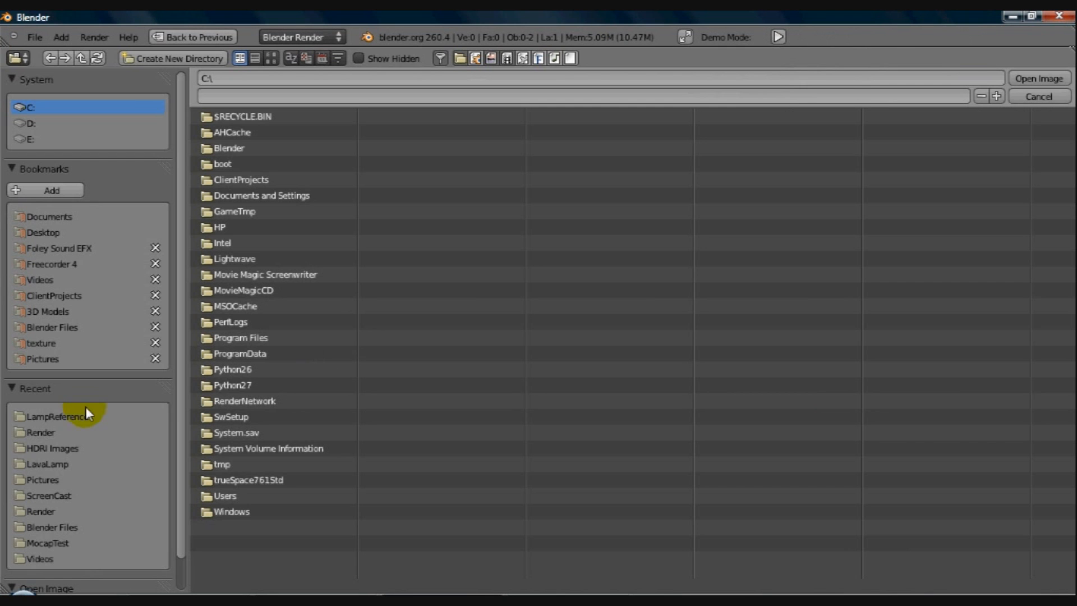
pyautogui.click(62, 417)
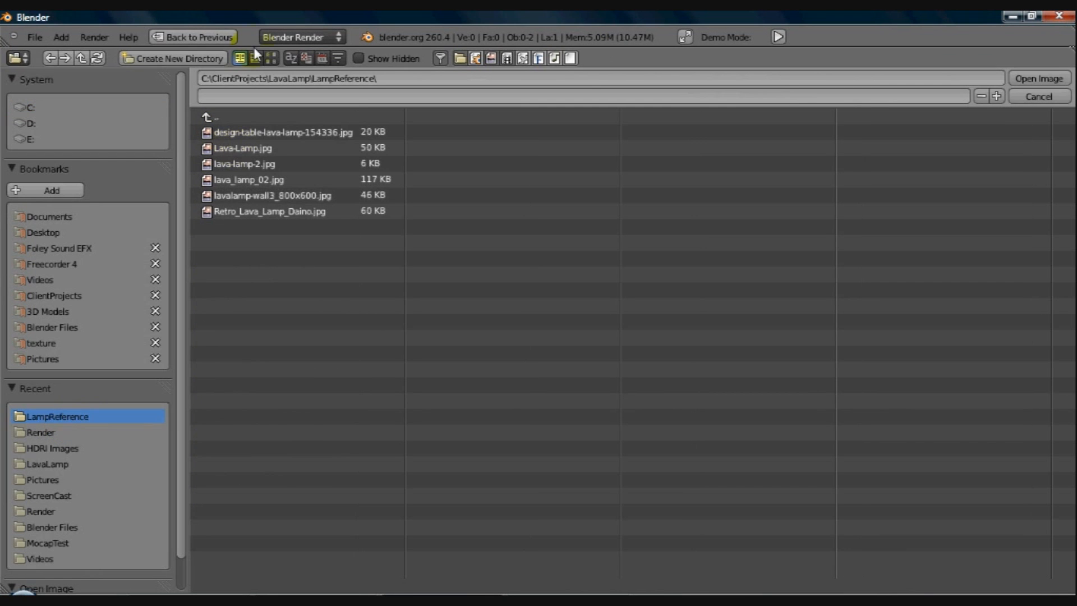
pyautogui.click(271, 58)
pyautogui.click(346, 171)
pyautogui.click(1036, 77)
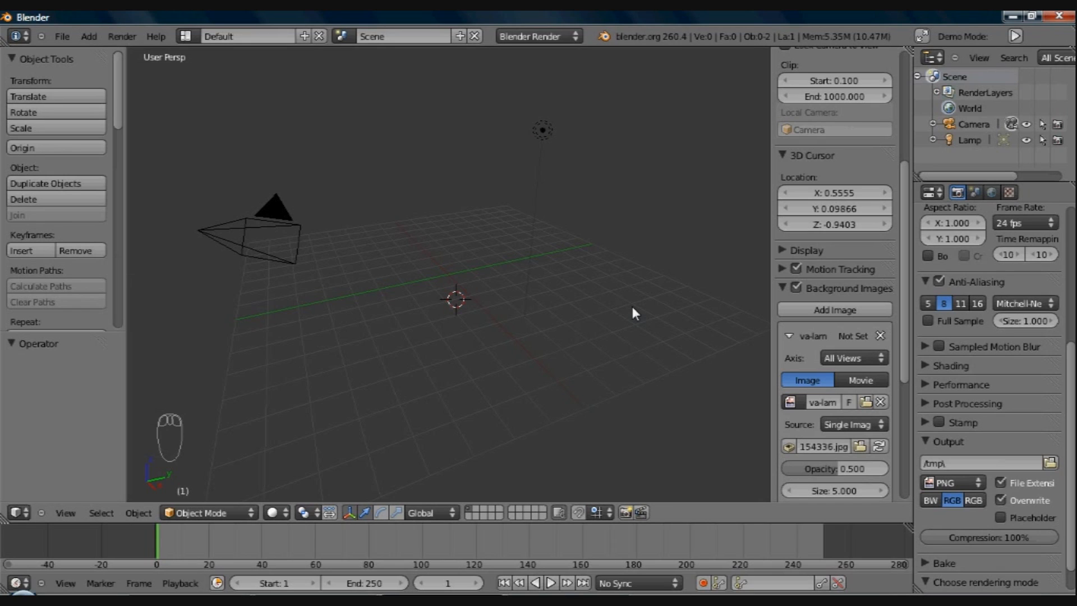
# Step: Set the viewport to front orthographic view and check the background image from the right side as well
pyautogui.press('KP_1')
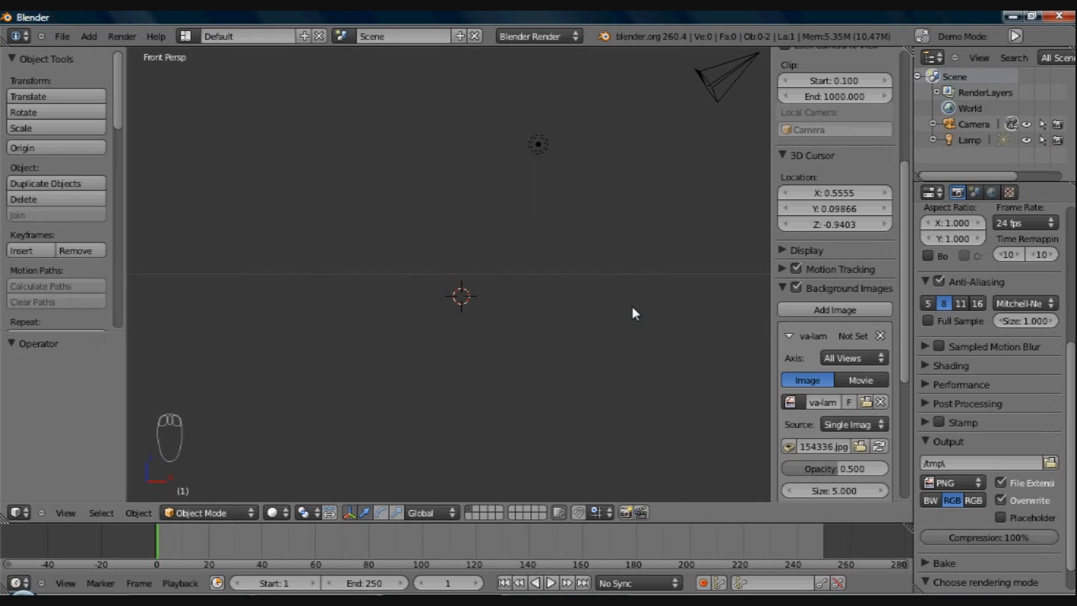
pyautogui.press('KP_5')
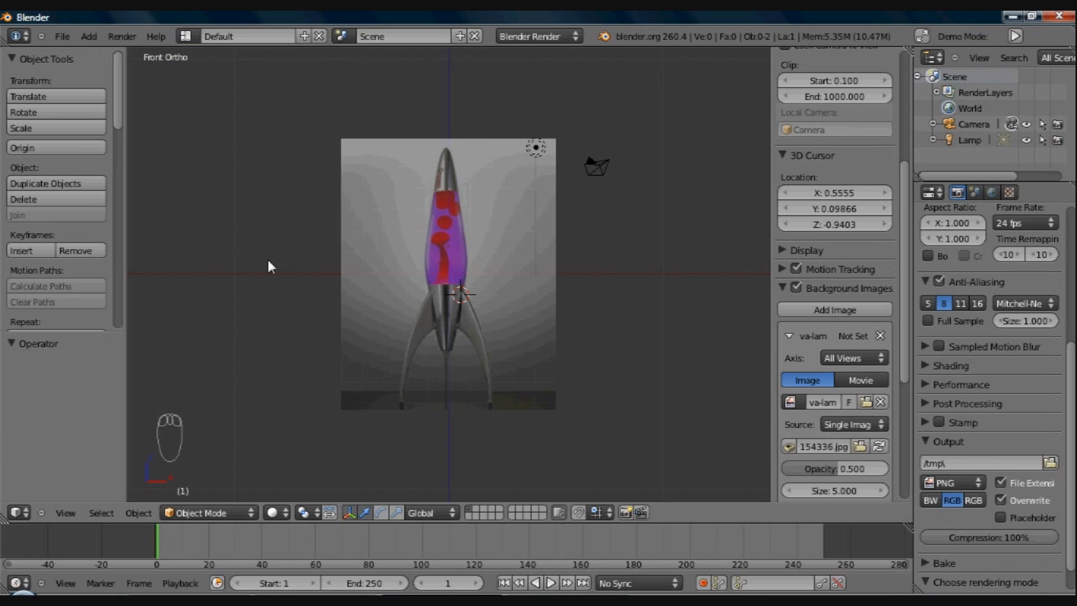
pyautogui.press('KP_3')
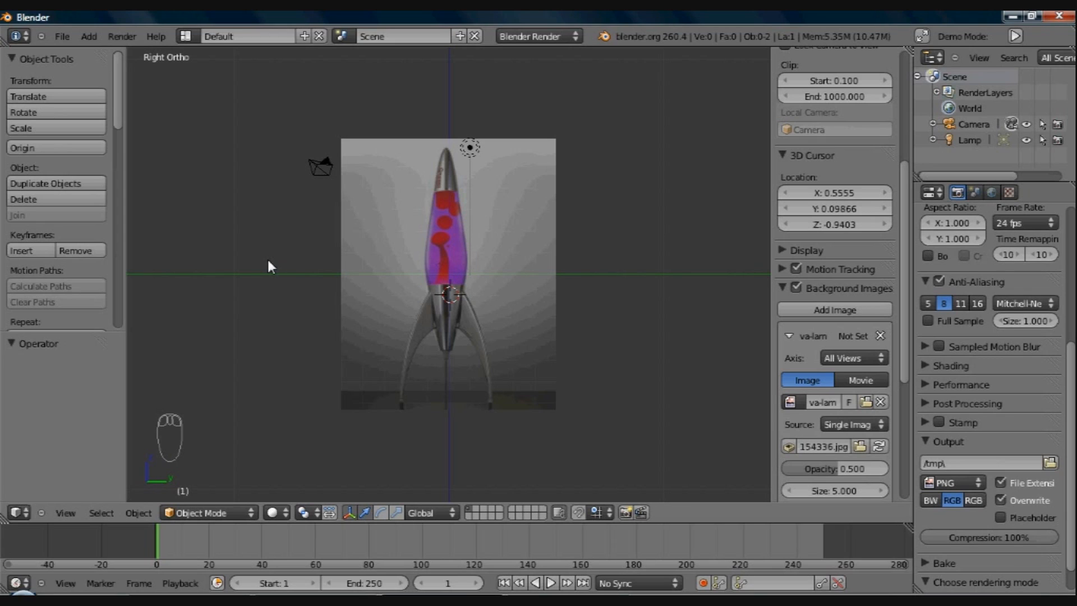
pyautogui.press('KP_1')
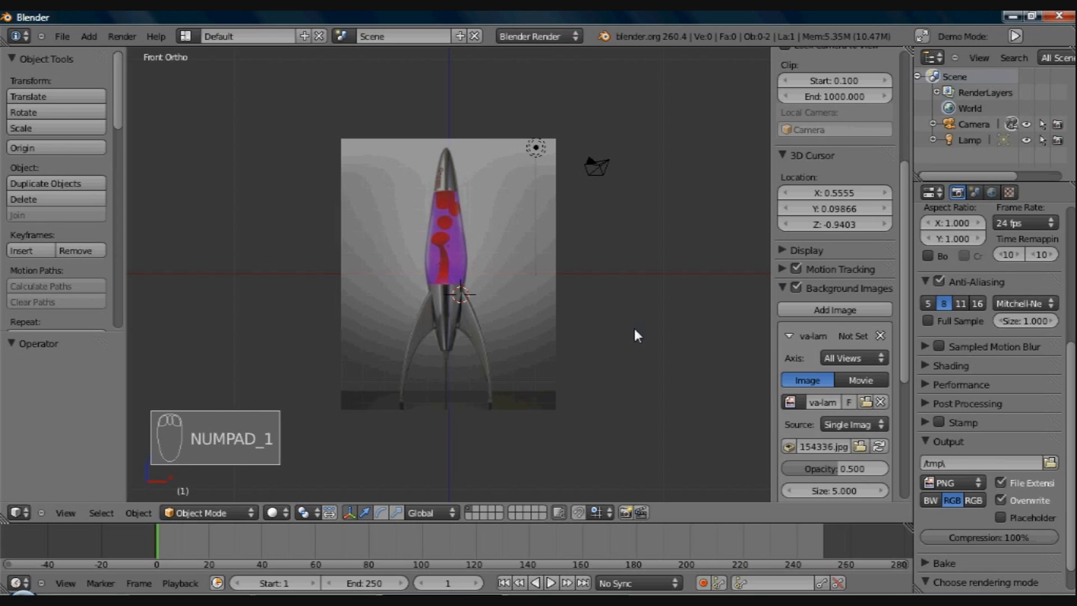
# Step: Examine the background image's axis options and how the image appears in the camera view
pyautogui.click(834, 359)
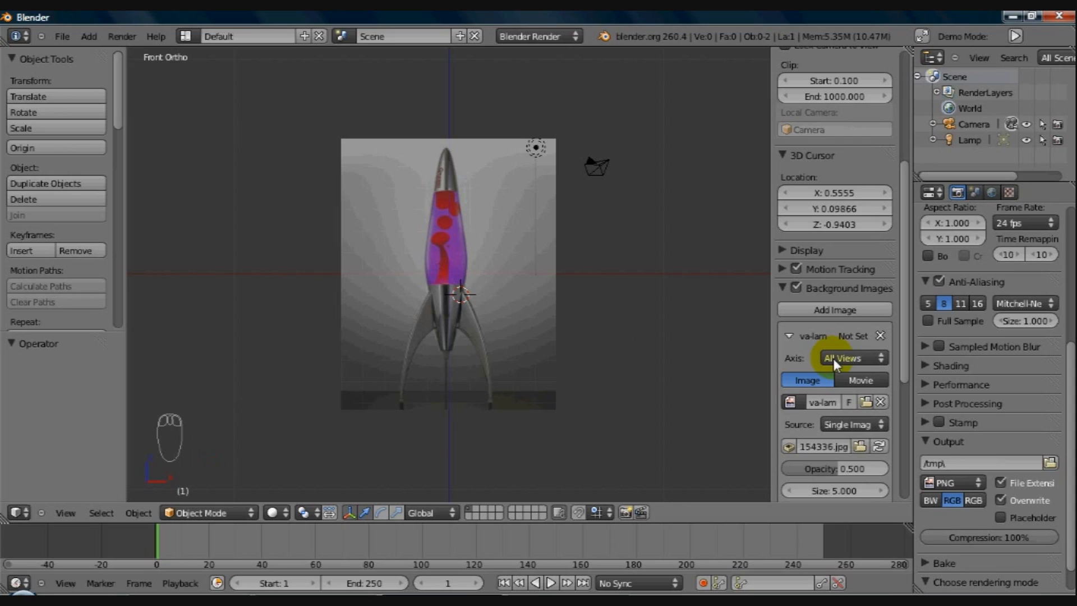
pyautogui.click(866, 359)
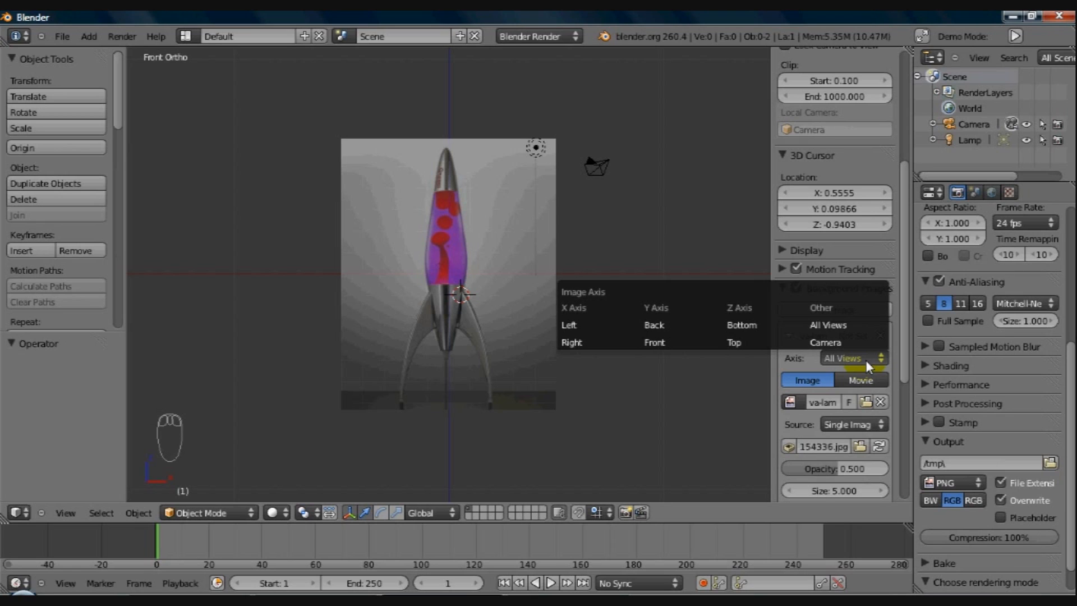
pyautogui.click(623, 376)
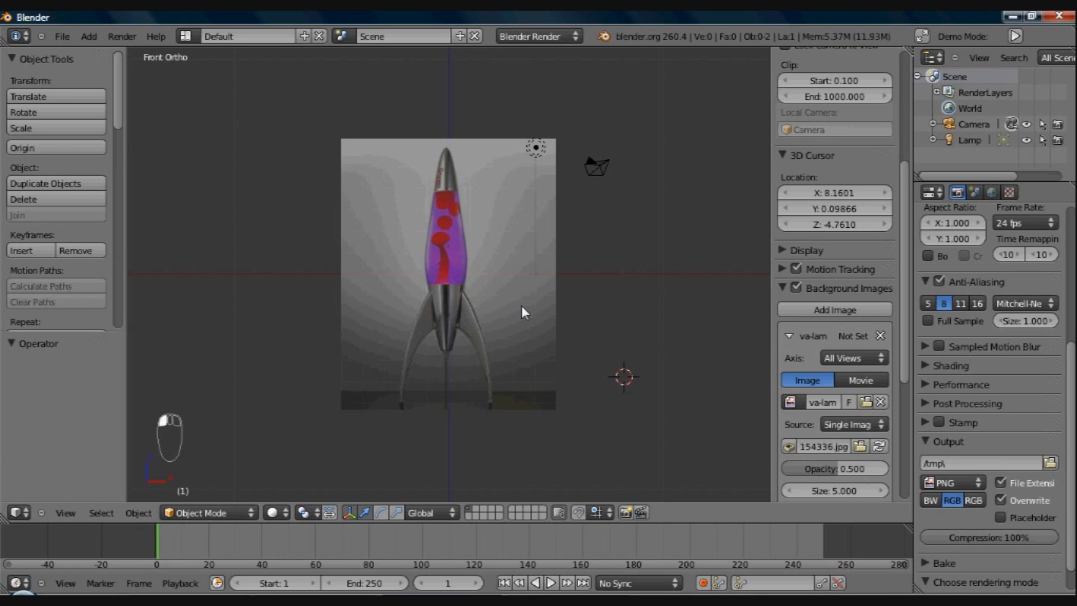
pyautogui.press('KP_0')
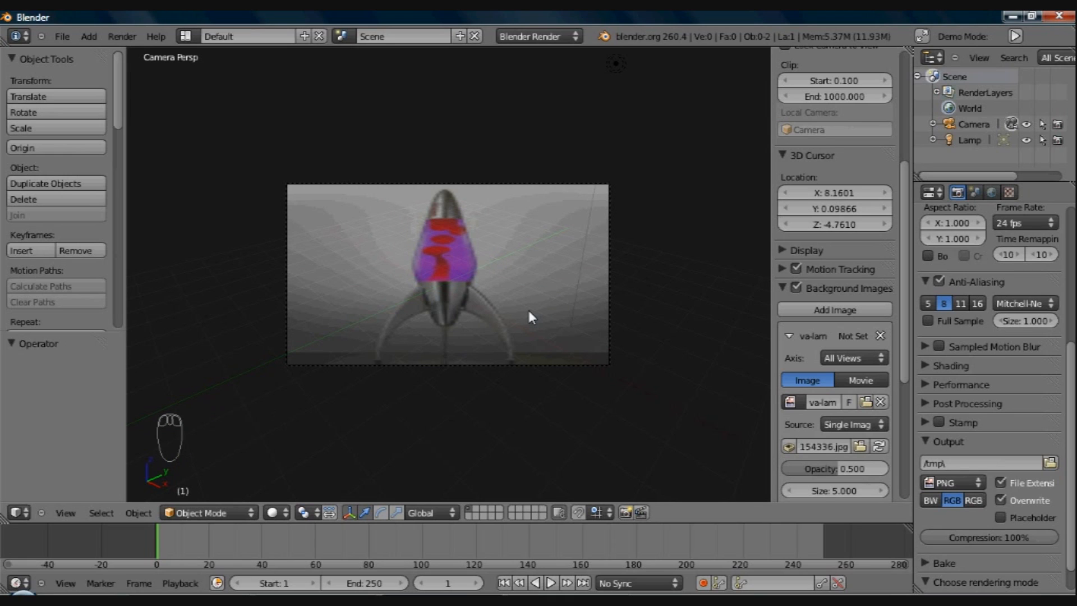
pyautogui.press('KP_0')
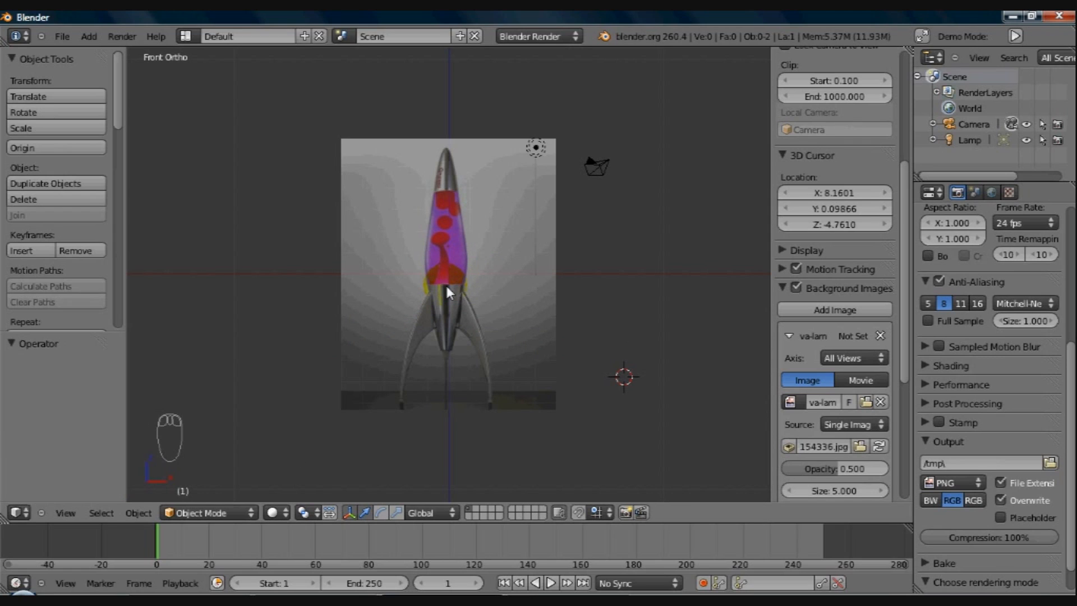
# Step: Place the 3D cursor on the lamp's centre line in front and right views, at about X -0.11, Y -0.09, Z -0.06
pyautogui.press('KP_1')
pyautogui.click(445, 275)
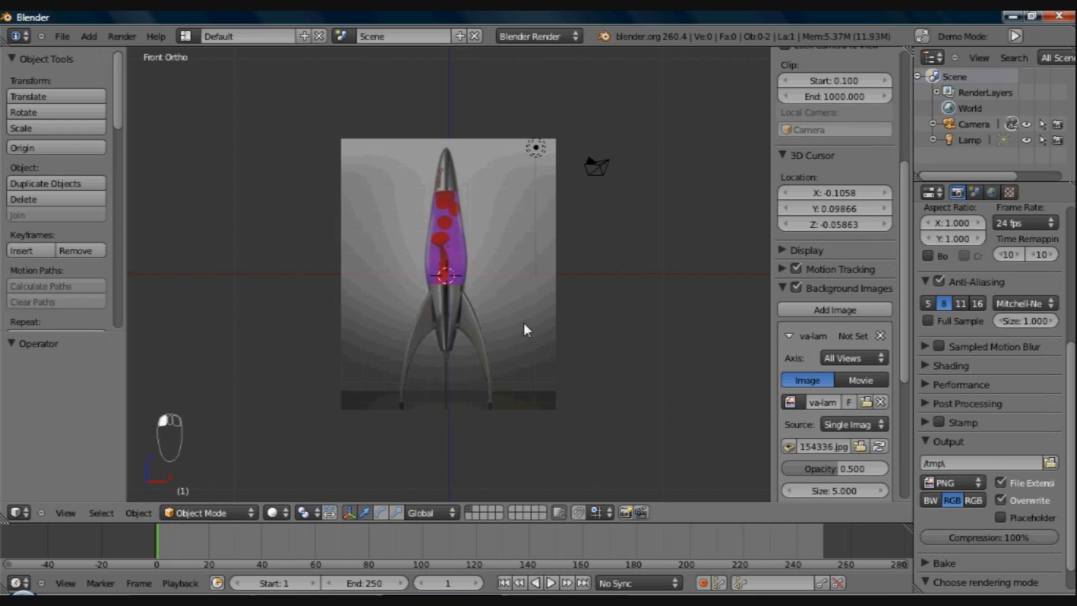
pyautogui.press('KP_3')
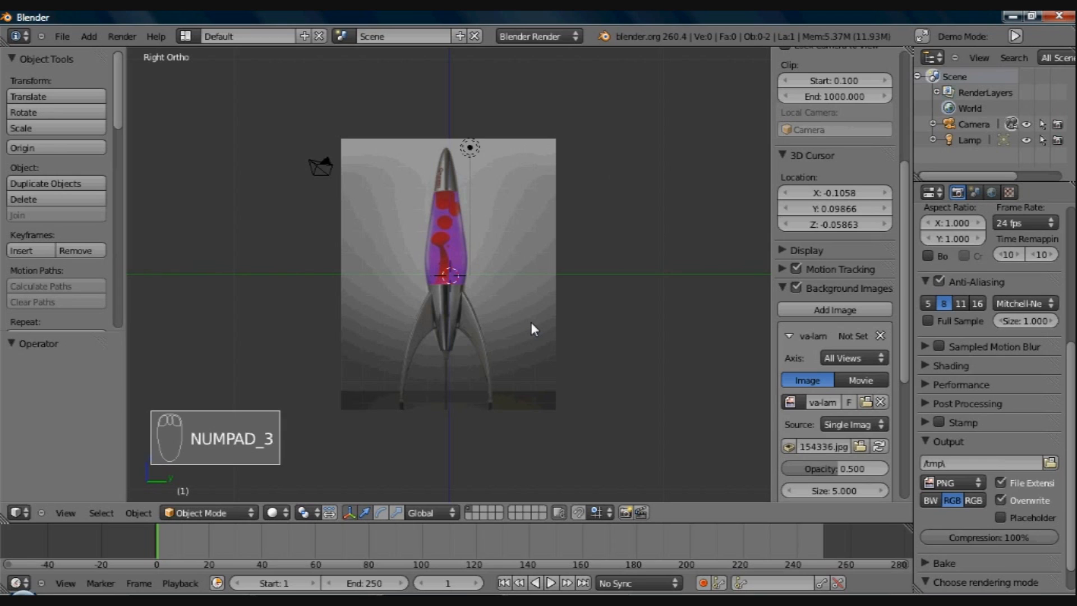
pyautogui.click(452, 276)
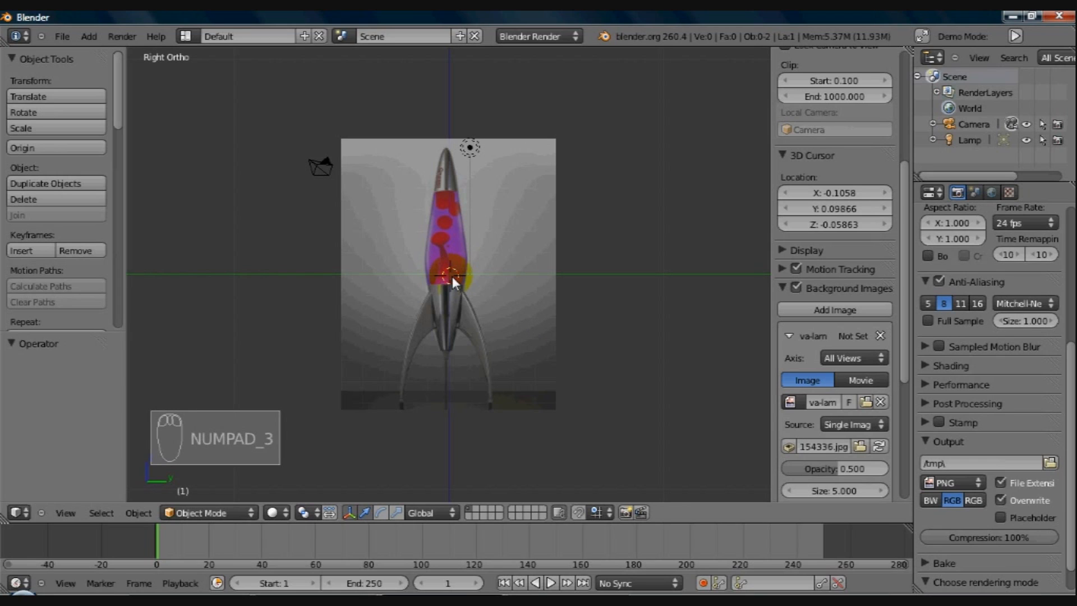
pyautogui.click(446, 275)
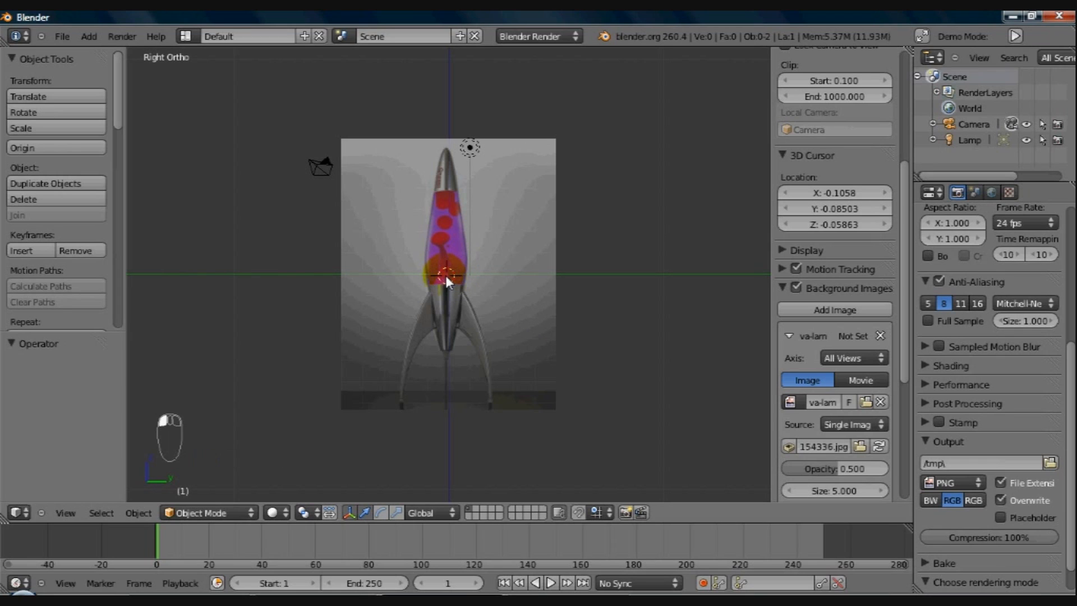
pyautogui.press('KP_1')
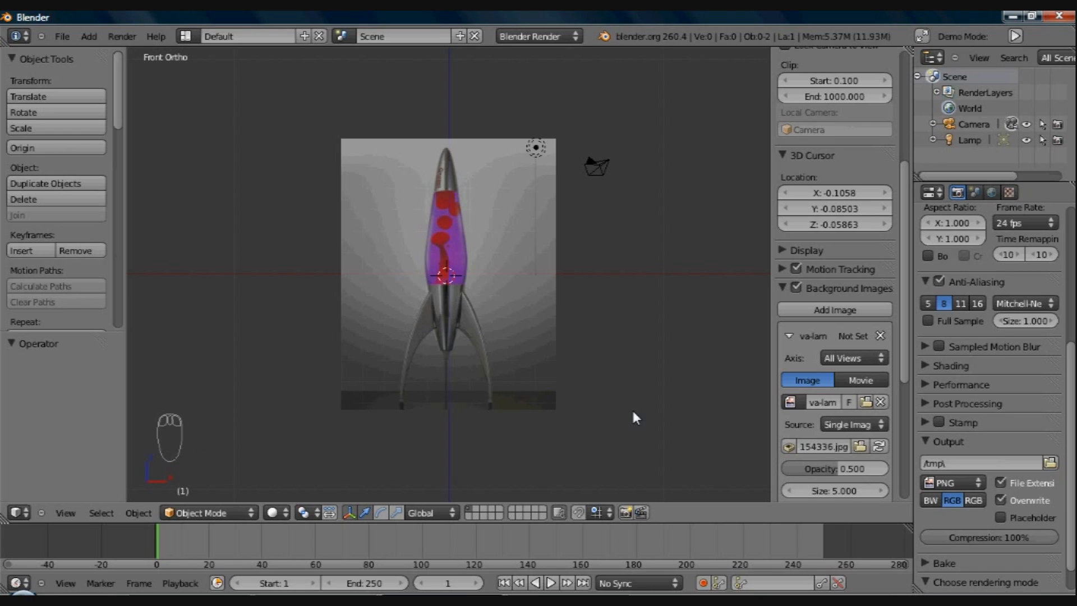
# Step: Add a cube mesh at the 3D cursor over the lamp in the front view
pyautogui.hotkey('shift', 'a')
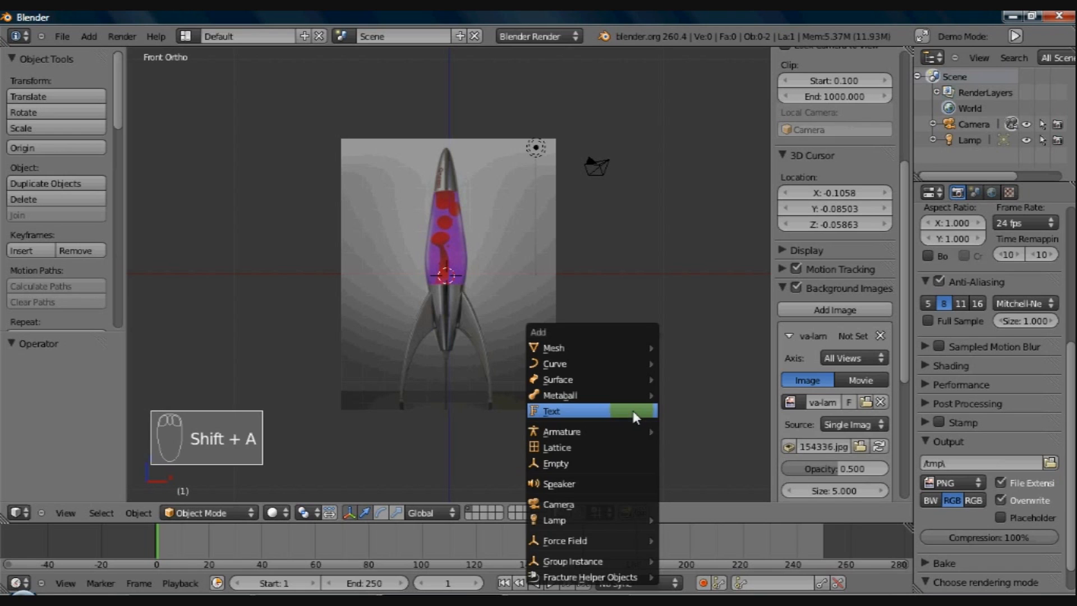
pyautogui.click(604, 348)
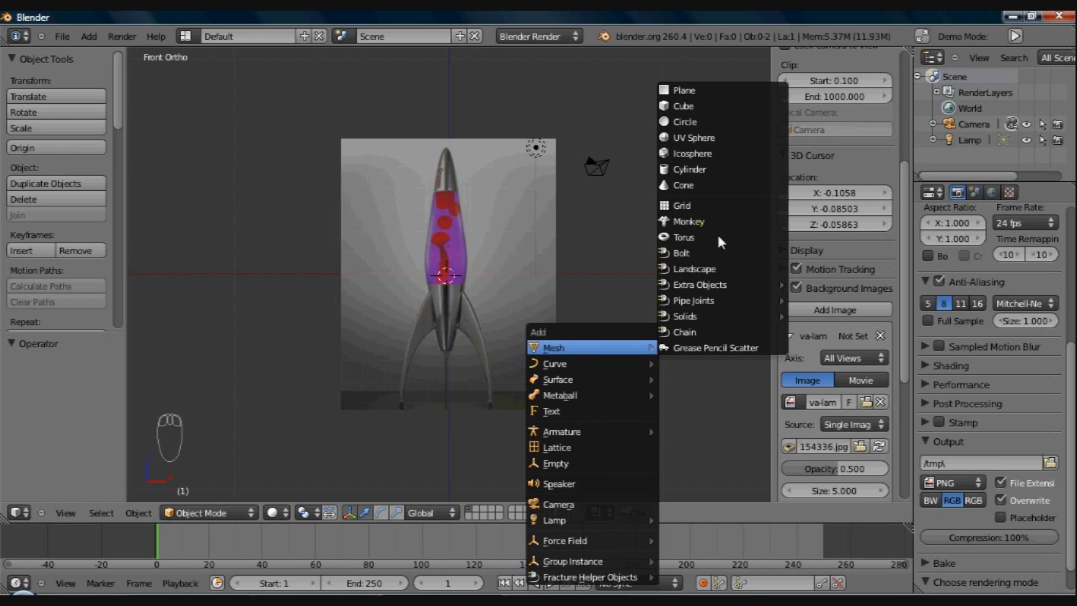
pyautogui.click(691, 106)
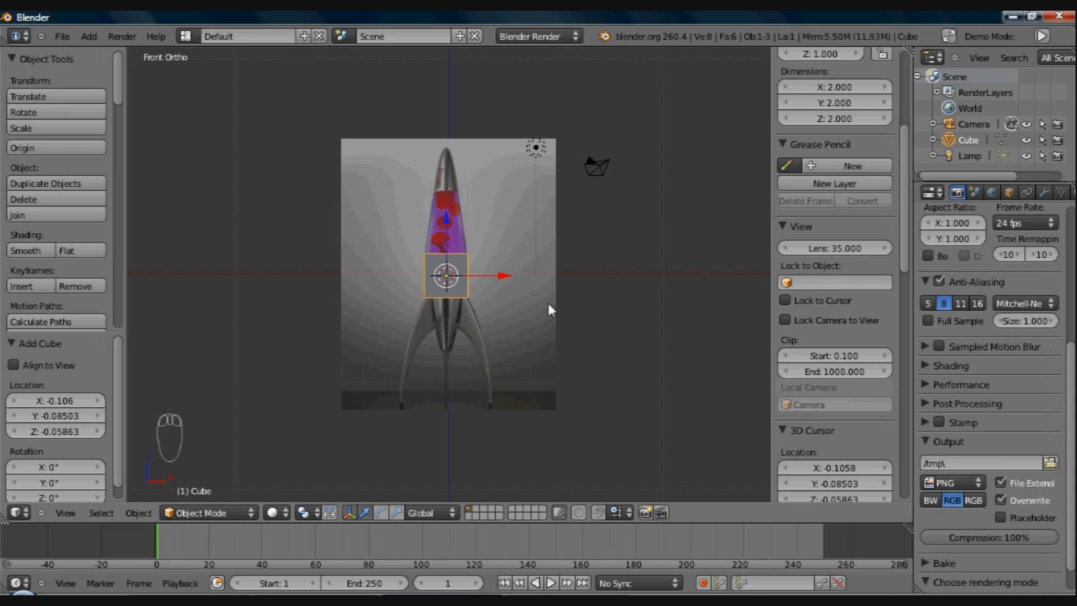
pyautogui.click(500, 277)
# Step: Widen the properties area, show the cube's modifier settings and view the available modifiers without adding one
pyautogui.moveTo(912, 221); pyautogui.dragTo(874, 216)
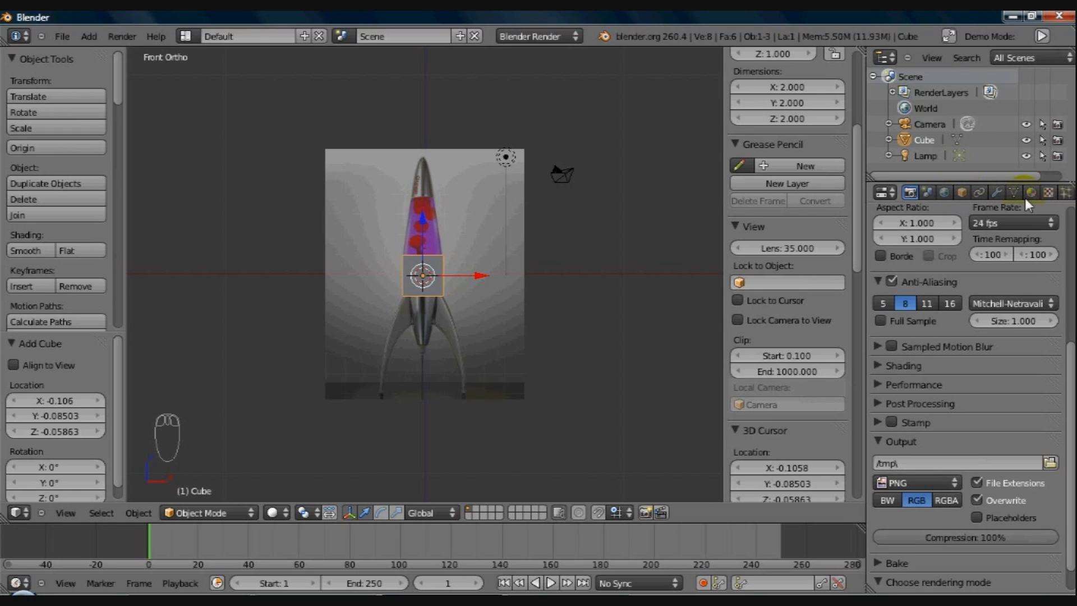
pyautogui.click(997, 192)
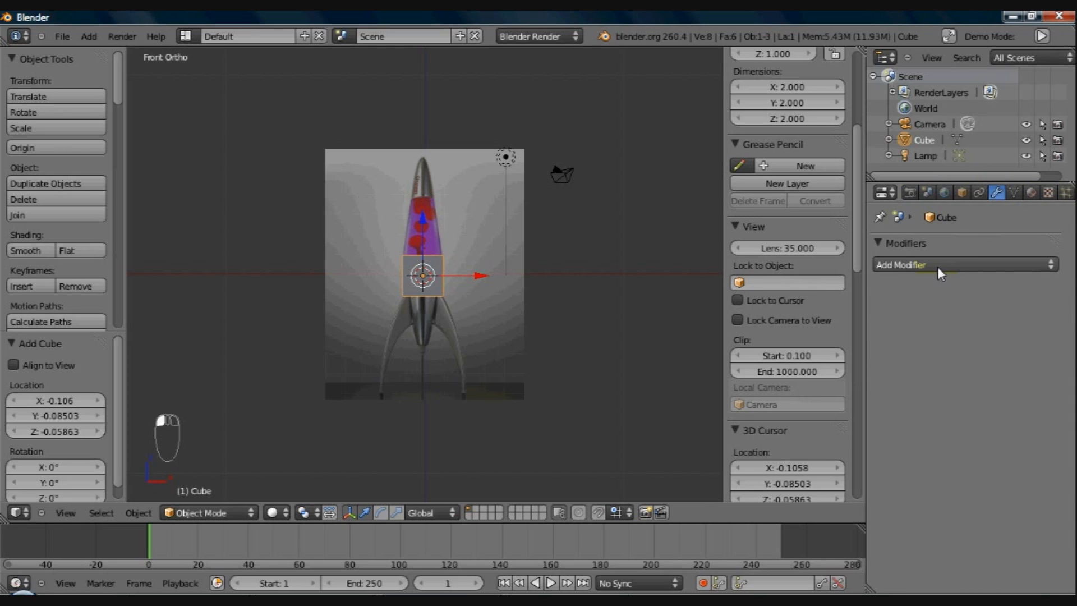
pyautogui.click(938, 267)
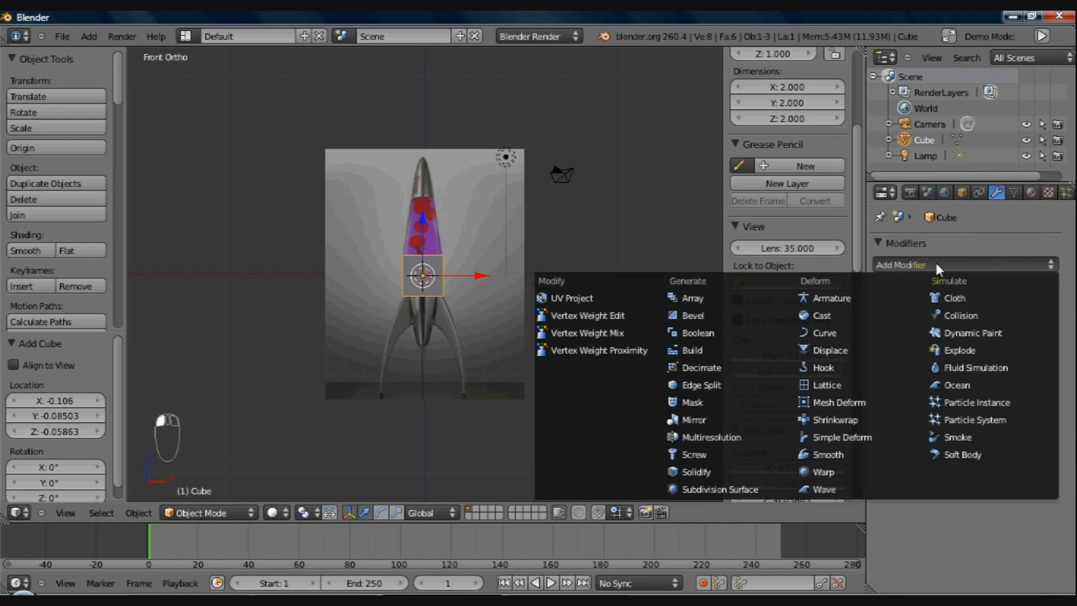
pyautogui.click(633, 203)
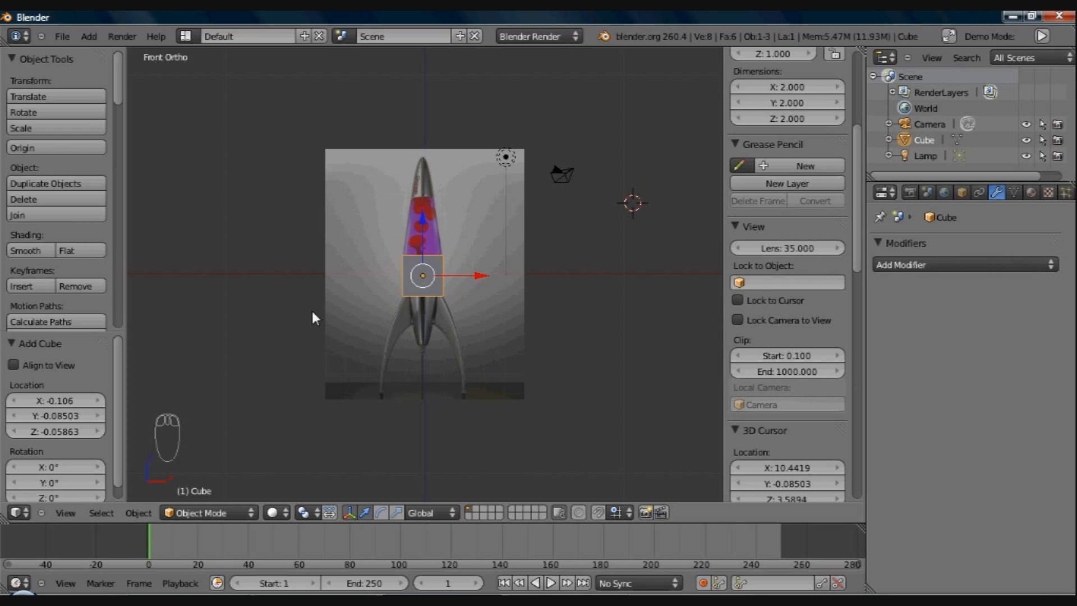
# Step: Add a UV sphere with 32 segments and 16 rings and move it beside the cube, just outside the lamp in the front view
pyautogui.hotkey('shift', 'a')
pyautogui.moveTo(240, 278)
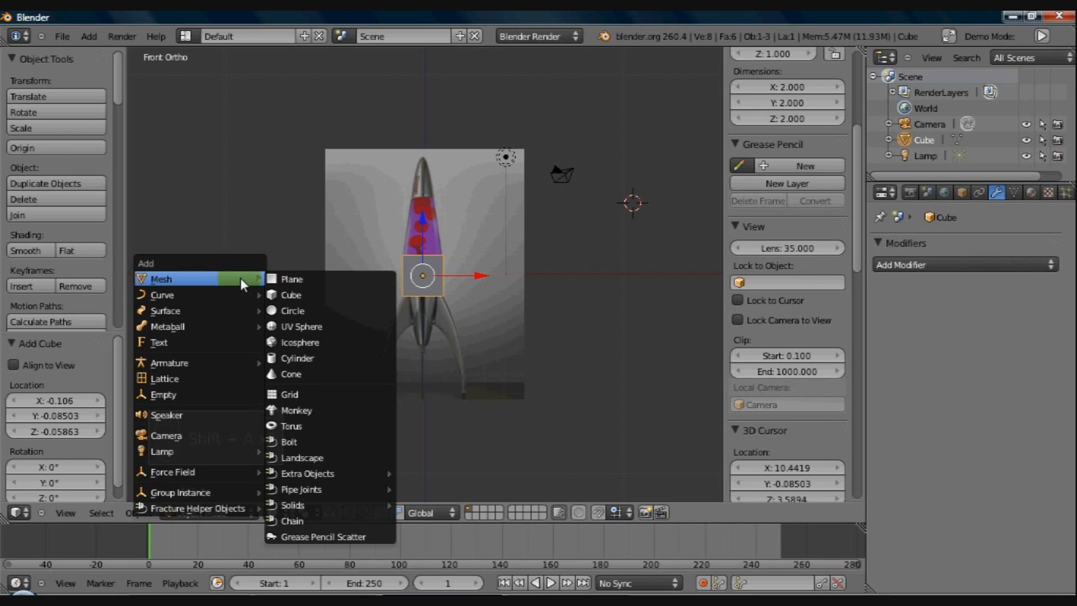
pyautogui.click(305, 325)
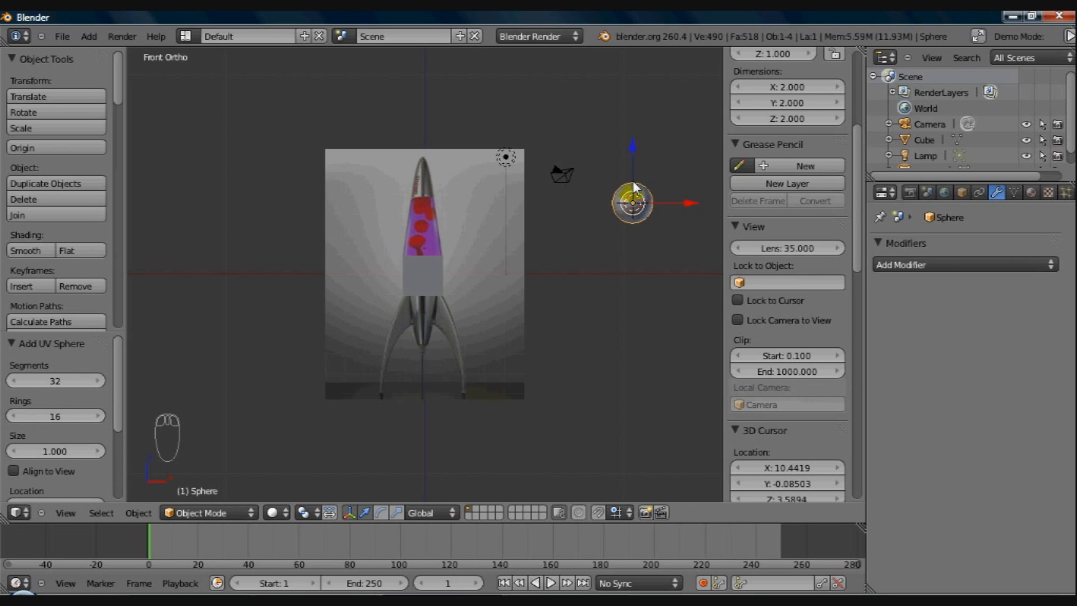
pyautogui.moveTo(630, 153); pyautogui.dragTo(620, 235)
pyautogui.moveTo(668, 279); pyautogui.dragTo(499, 284)
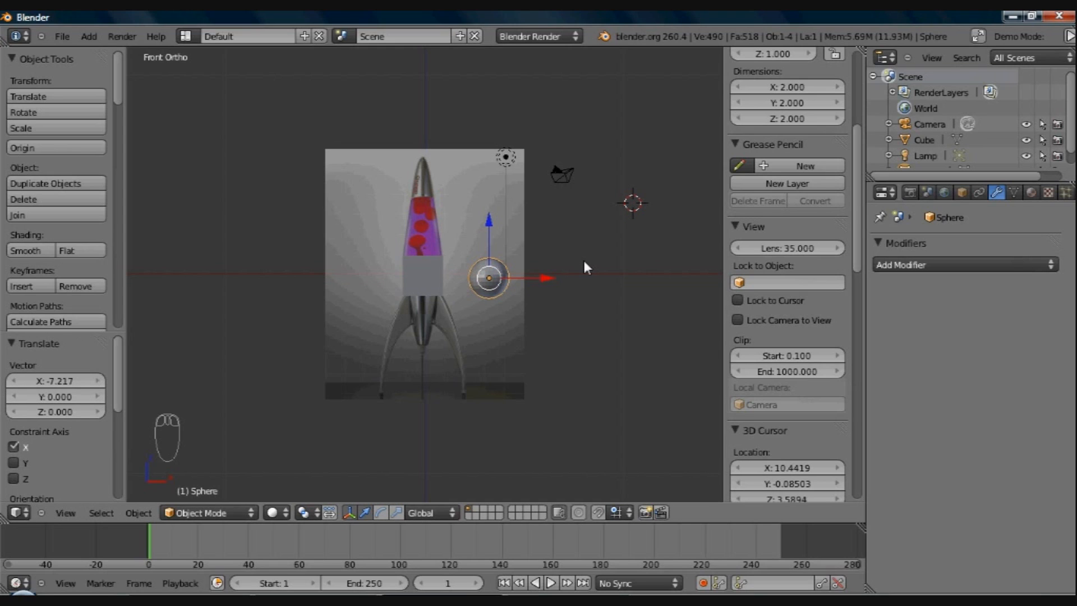
# Step: Show the scene in wireframe and rotate the sphere about 90.6° around the global X axis so a pole faces the front
pyautogui.press('z')
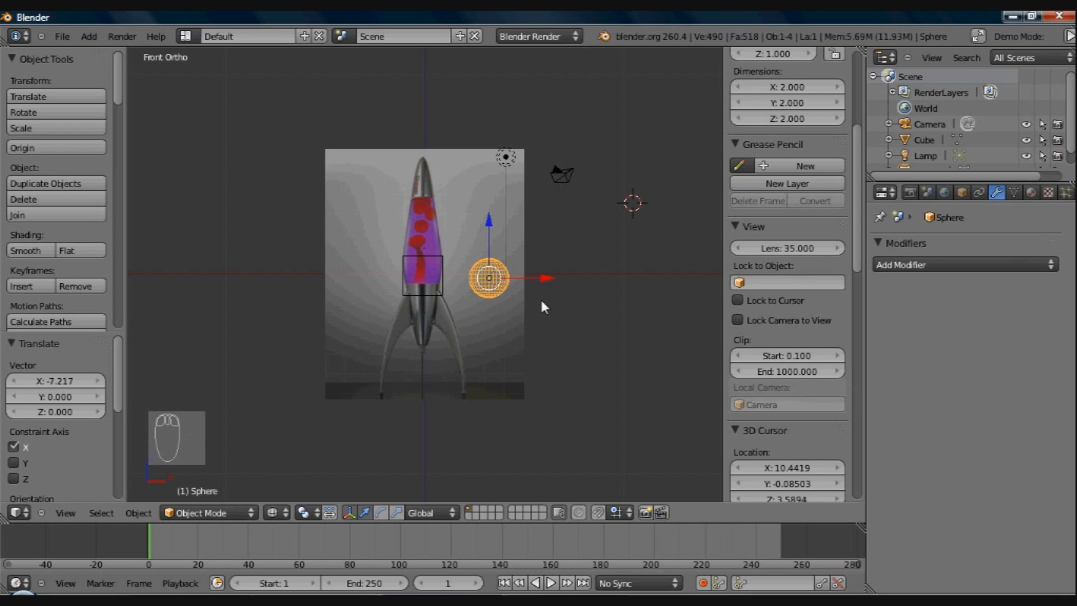
pyautogui.scroll(6, 512, 431)
pyautogui.scroll(1, 510, 427)
pyautogui.keyDown('shift'); pyautogui.moveTo(549, 384); pyautogui.dragTo(291, 381, button='middle'); pyautogui.keyUp('shift')
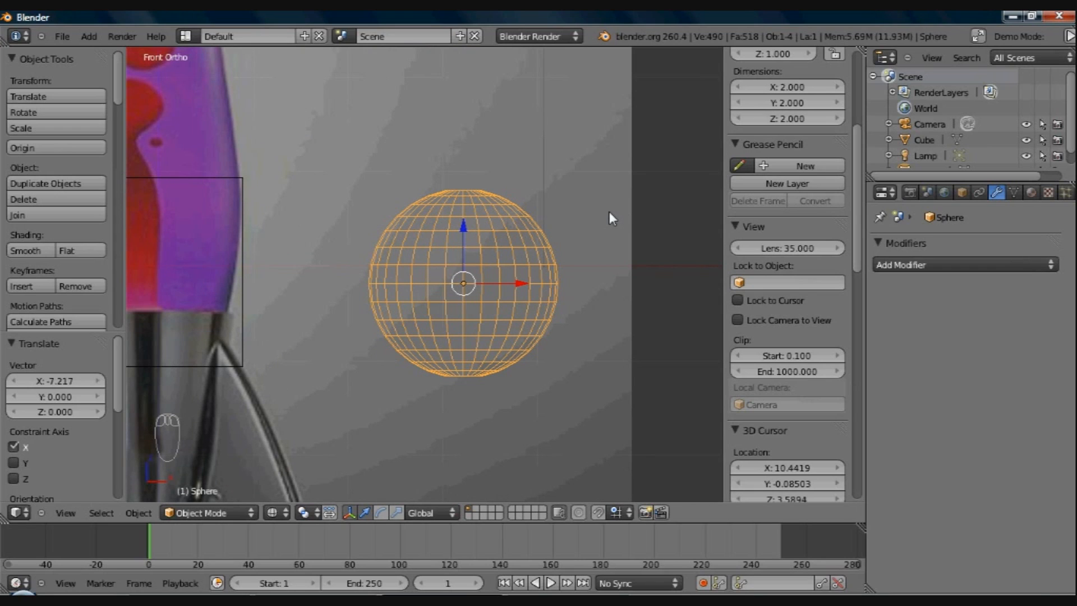
pyautogui.press('r')
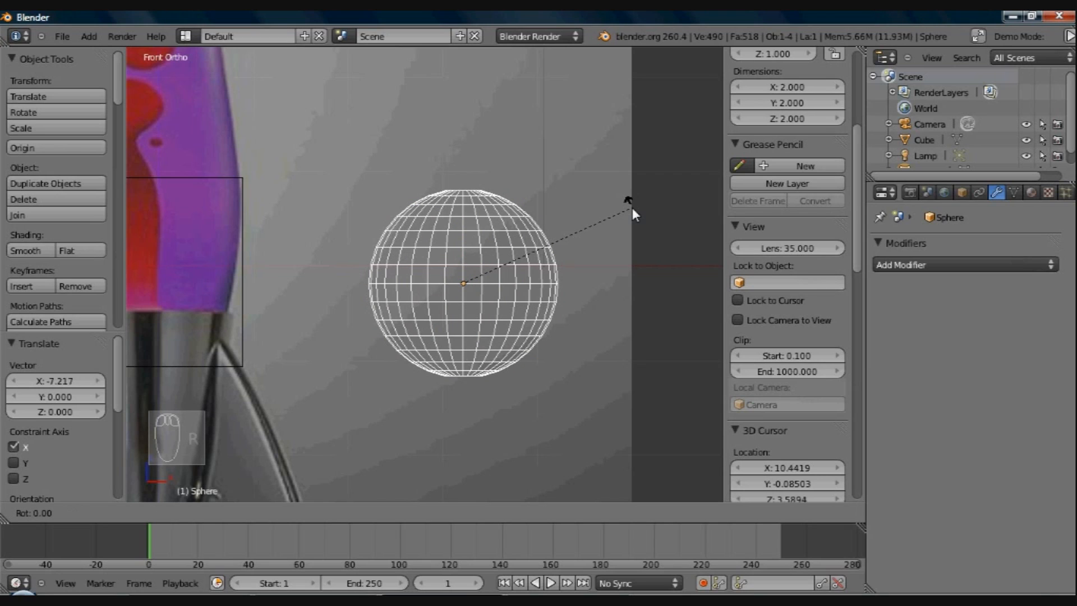
pyautogui.press('x')
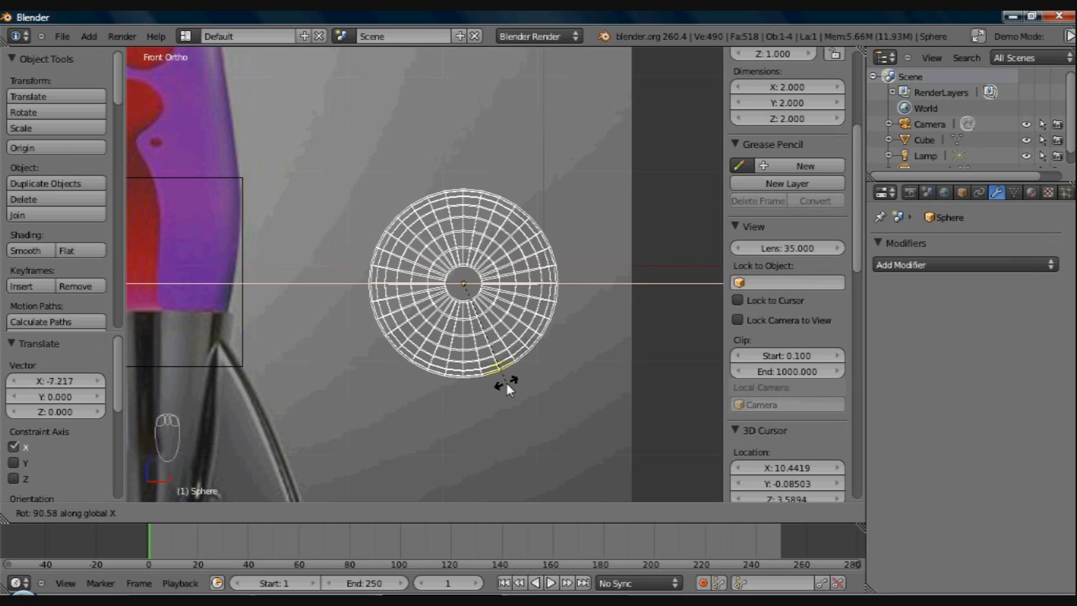
pyautogui.click(506, 383)
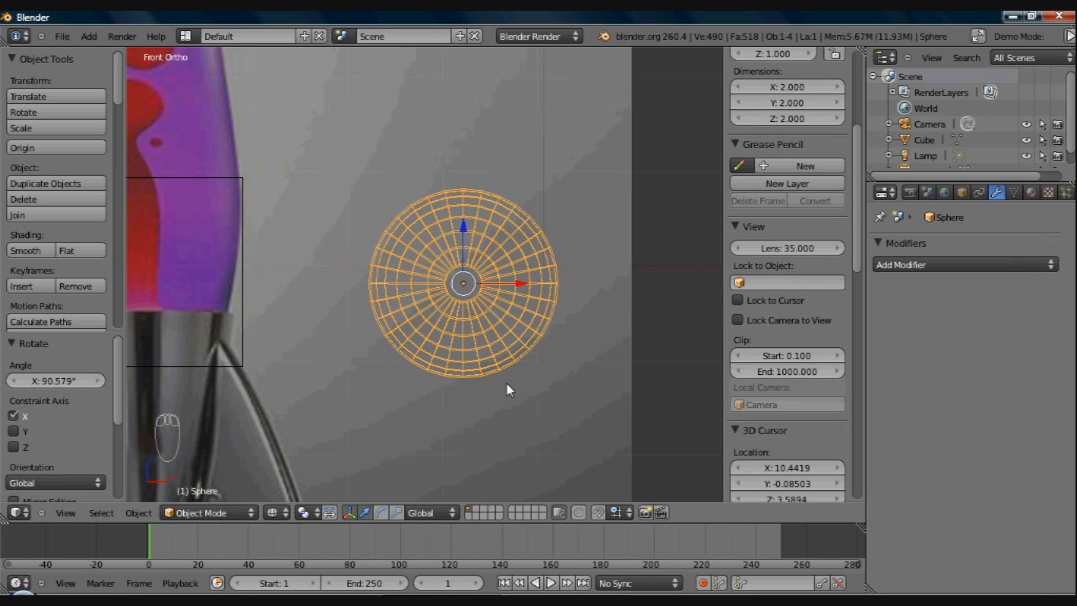
# Step: Return to solid shading, edit the sphere's mesh and select only the vertex at its front pole
pyautogui.press('z')
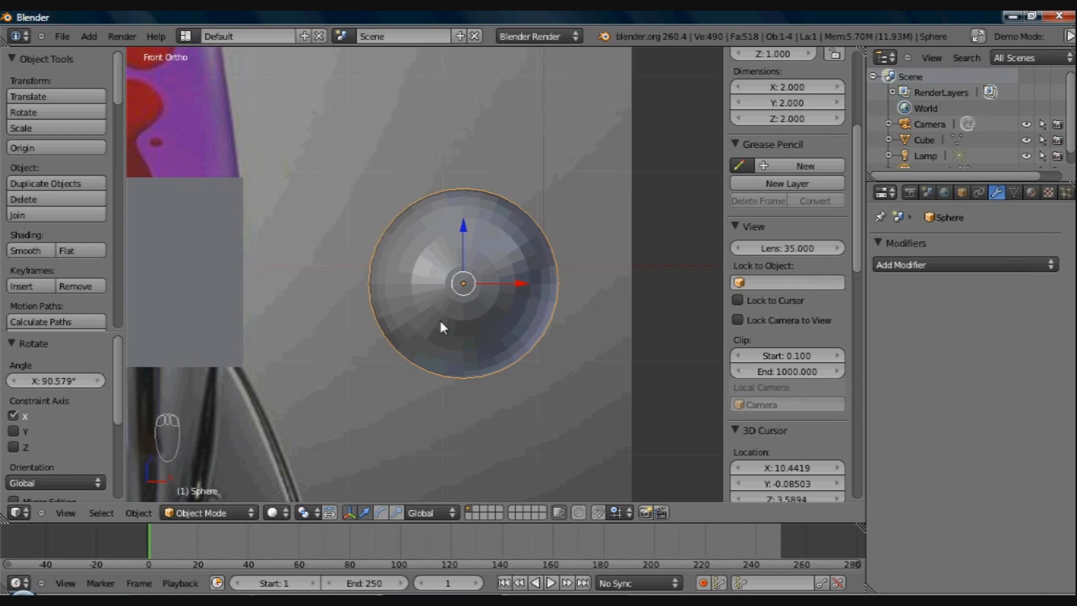
pyautogui.press('Tab')
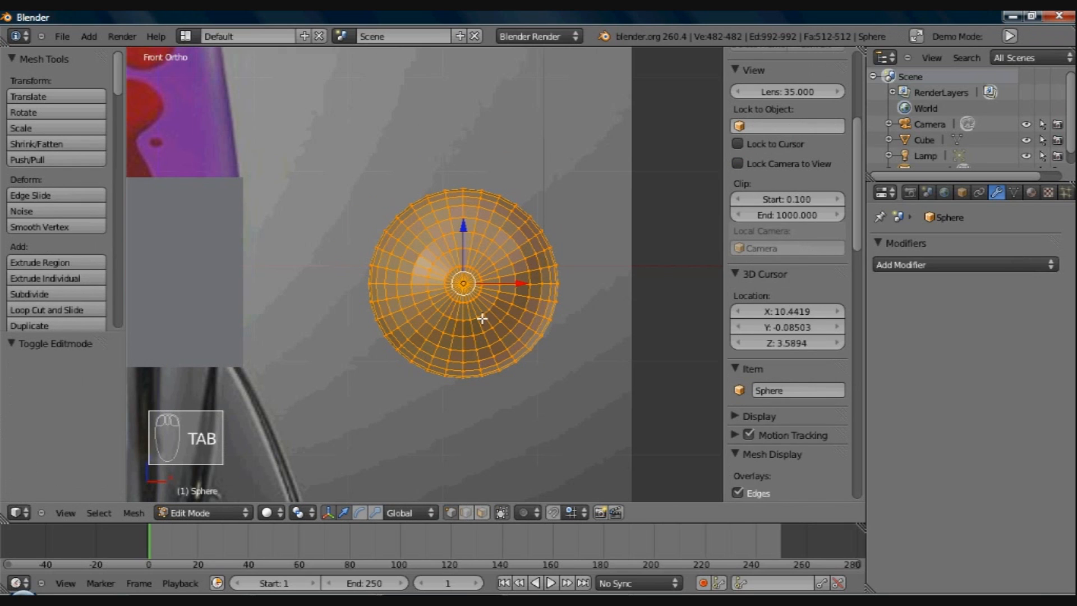
pyautogui.scroll(2, 482, 318)
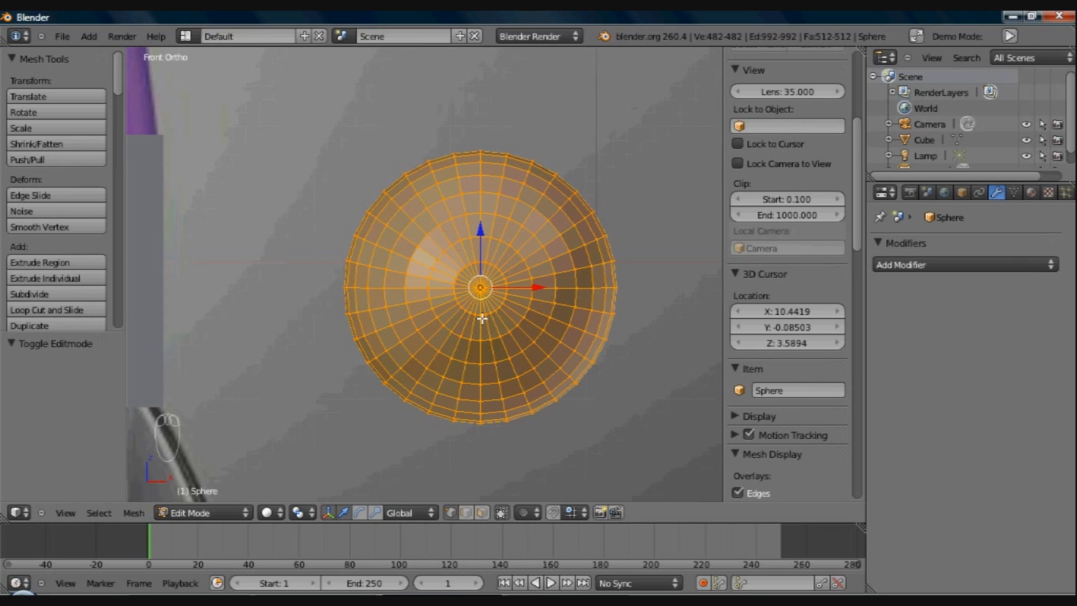
pyautogui.scroll(1, 482, 319)
pyautogui.scroll(1, 482, 319)
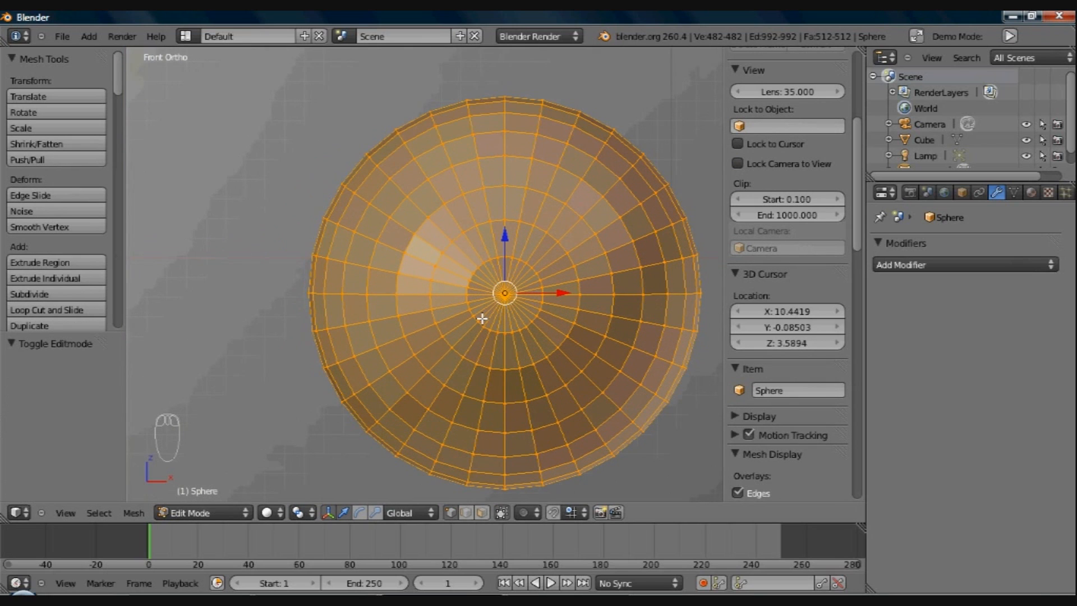
pyautogui.scroll(1, 482, 319)
pyautogui.middleClick(485, 331)
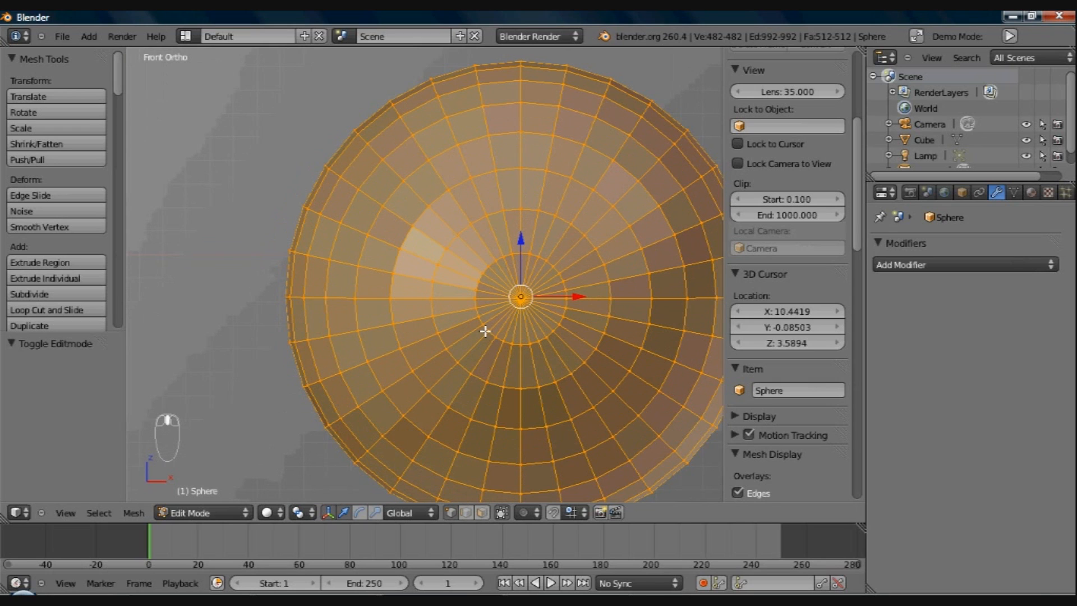
pyautogui.keyDown('shift'); pyautogui.moveTo(485, 332); pyautogui.dragTo(416, 268, button='middle'); pyautogui.keyUp('shift')
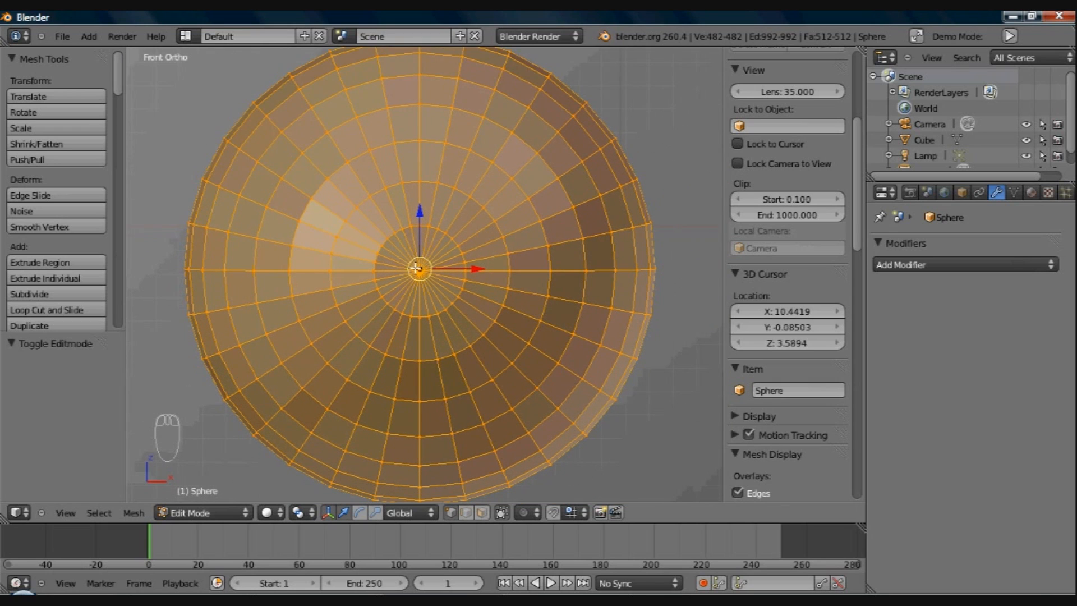
pyautogui.rightClick(416, 268)
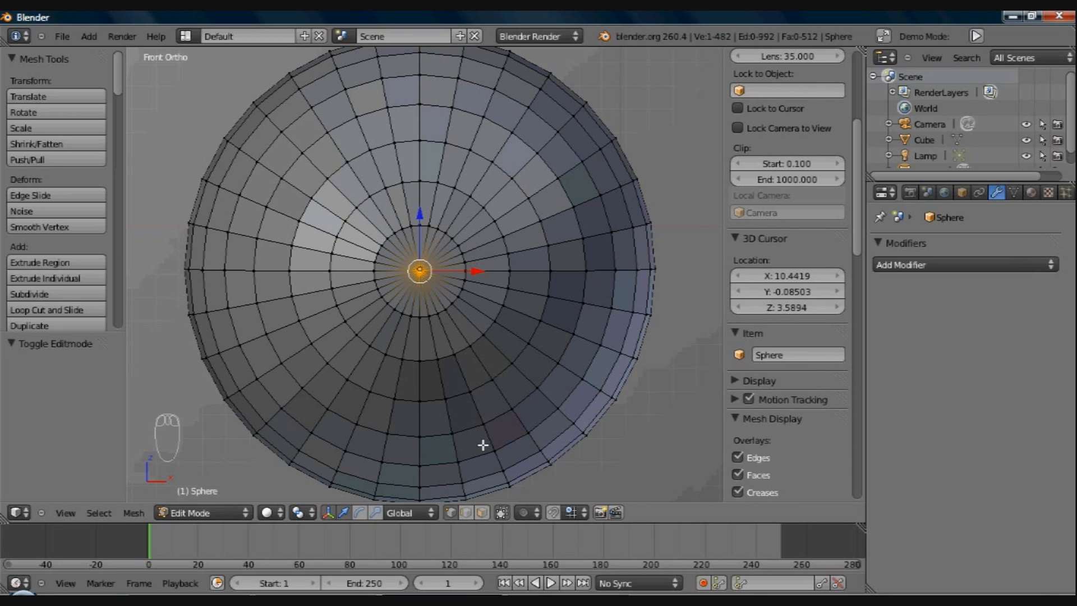
# Step: Use face selection to pick individual faces of the sphere, including a triangle at the pole, and return to Object Mode
pyautogui.click(482, 512)
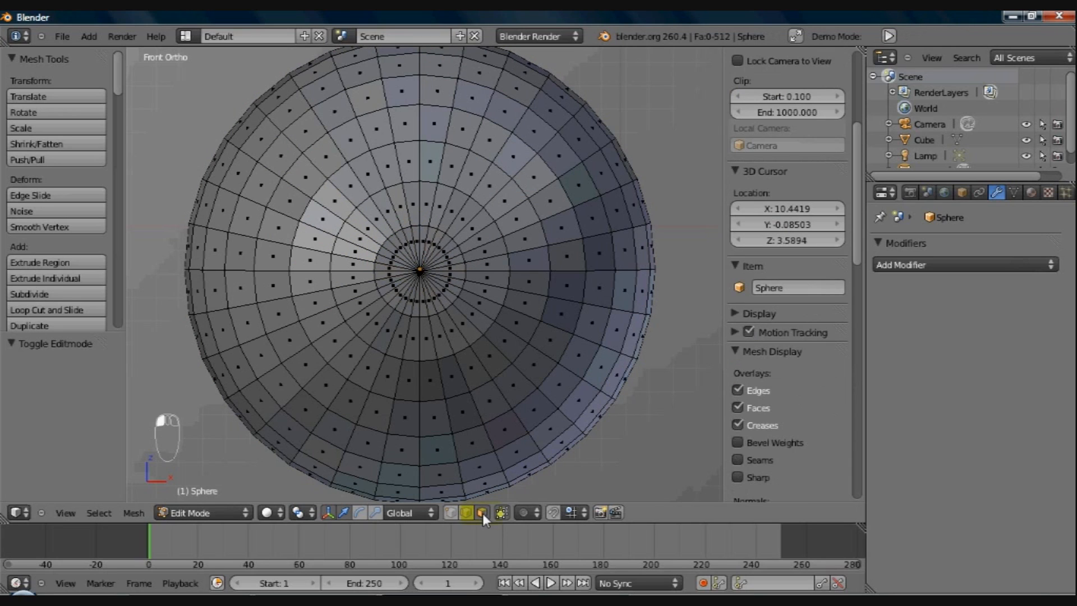
pyautogui.rightClick(446, 289)
pyautogui.rightClick(448, 285)
pyautogui.rightClick(450, 280)
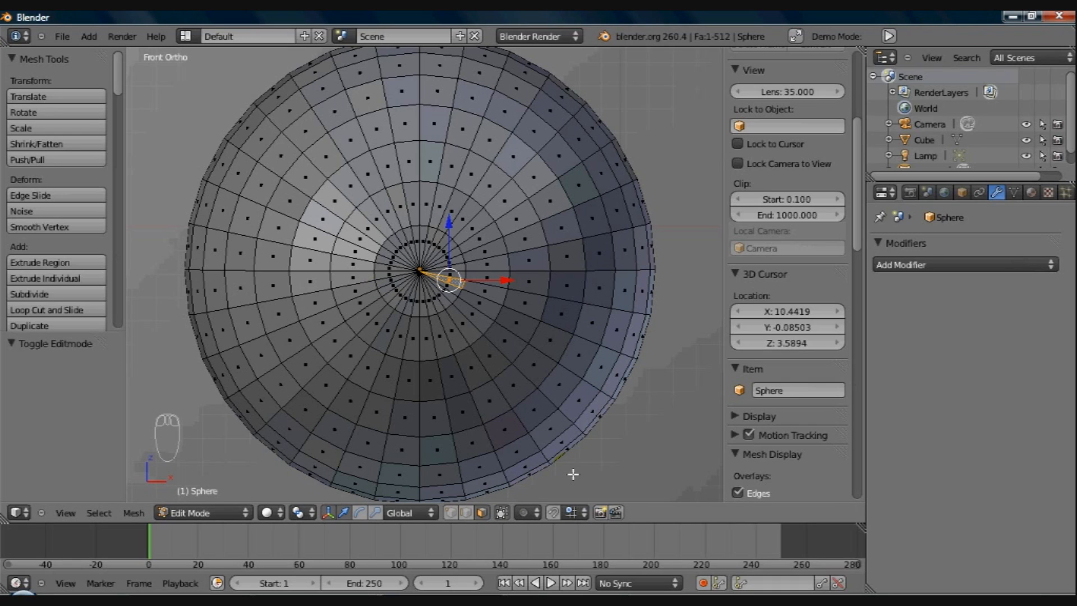
pyautogui.rightClick(501, 469)
pyautogui.press('Tab')
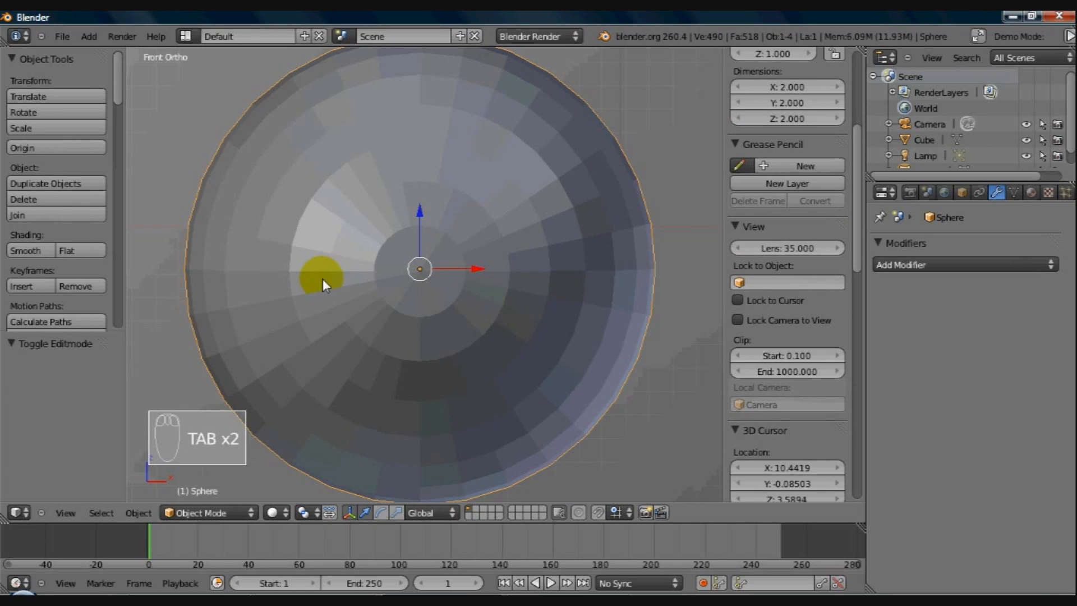
# Step: Apply smooth shading to the sphere and check its surface from an angle and from the front
pyautogui.click(33, 251)
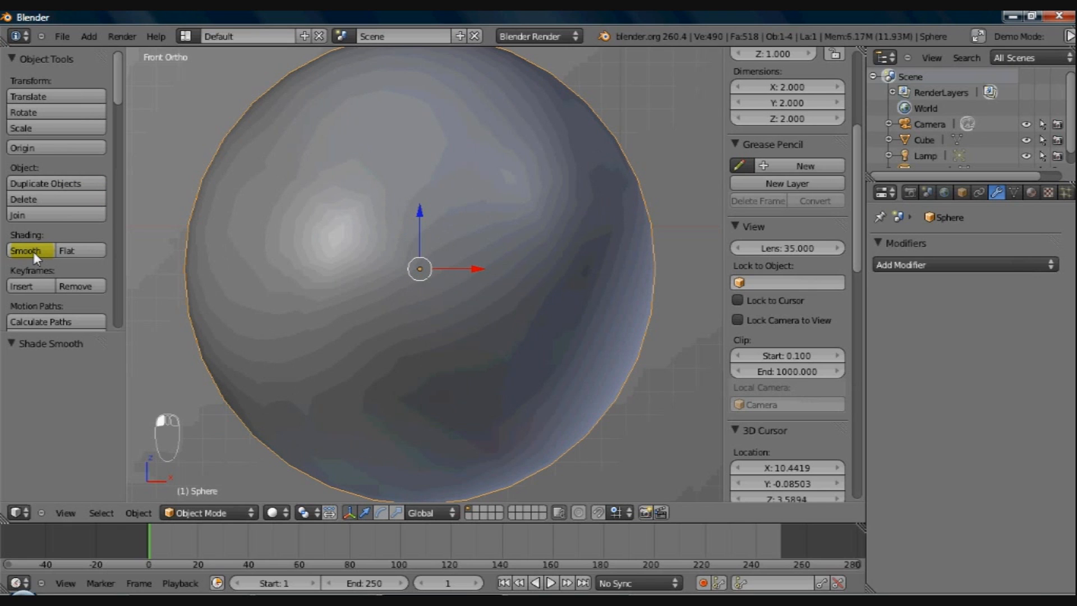
pyautogui.moveTo(341, 402)
pyautogui.mouseDown(button='middle')
pyautogui.moveTo(361, 339)
pyautogui.moveTo(342, 265)
pyautogui.moveTo(349, 351)
pyautogui.moveTo(347, 292)
pyautogui.moveTo(366, 318)
pyautogui.mouseUp(button='middle')
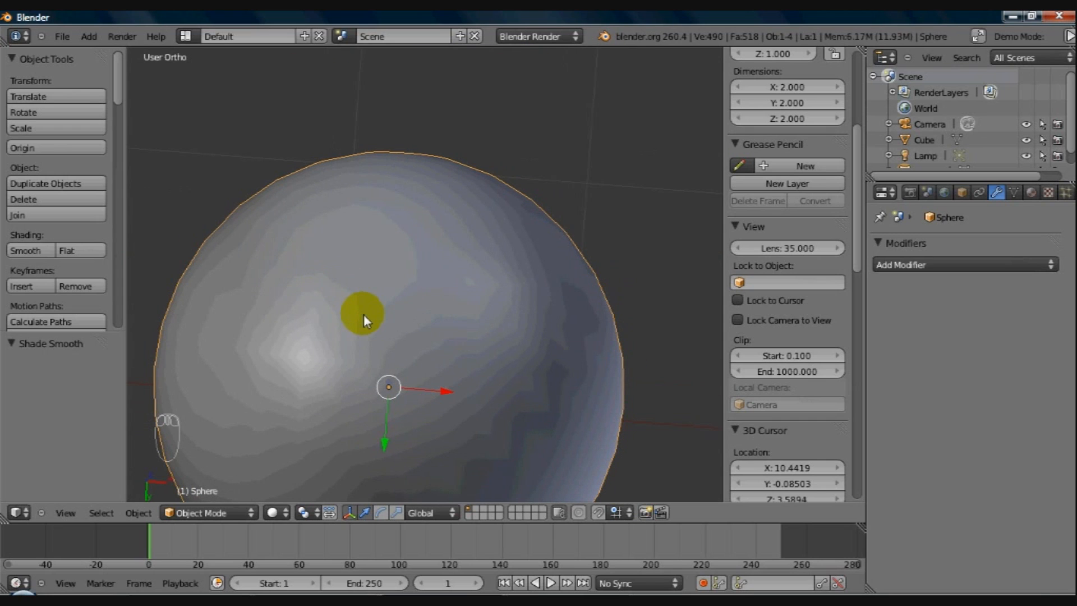
pyautogui.press('KP_1')
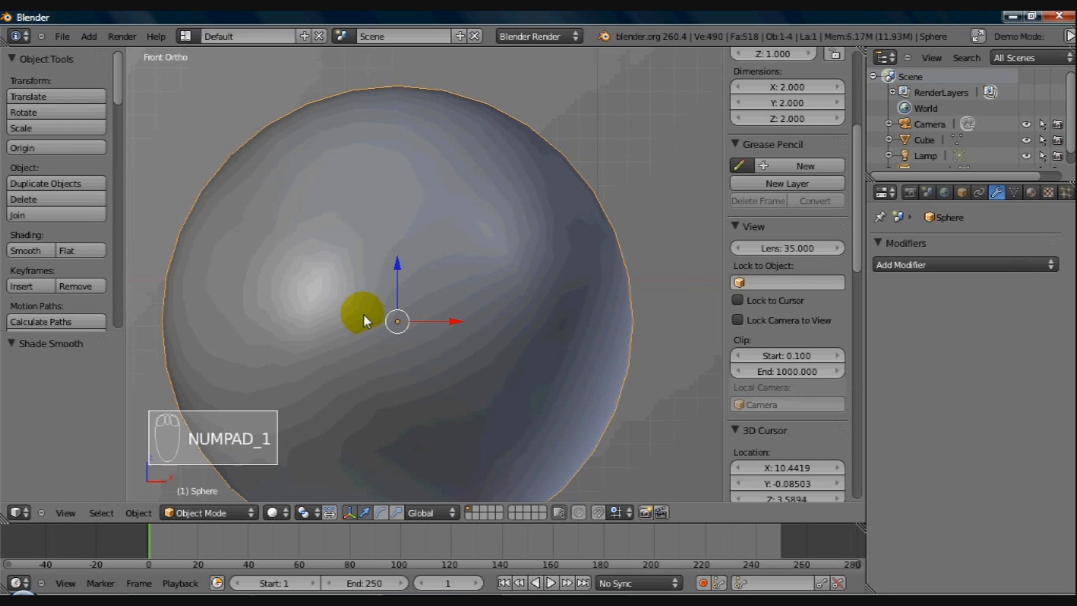
pyautogui.keyDown('shift'); pyautogui.moveTo(364, 315); pyautogui.dragTo(372, 210, button='middle'); pyautogui.keyUp('shift')
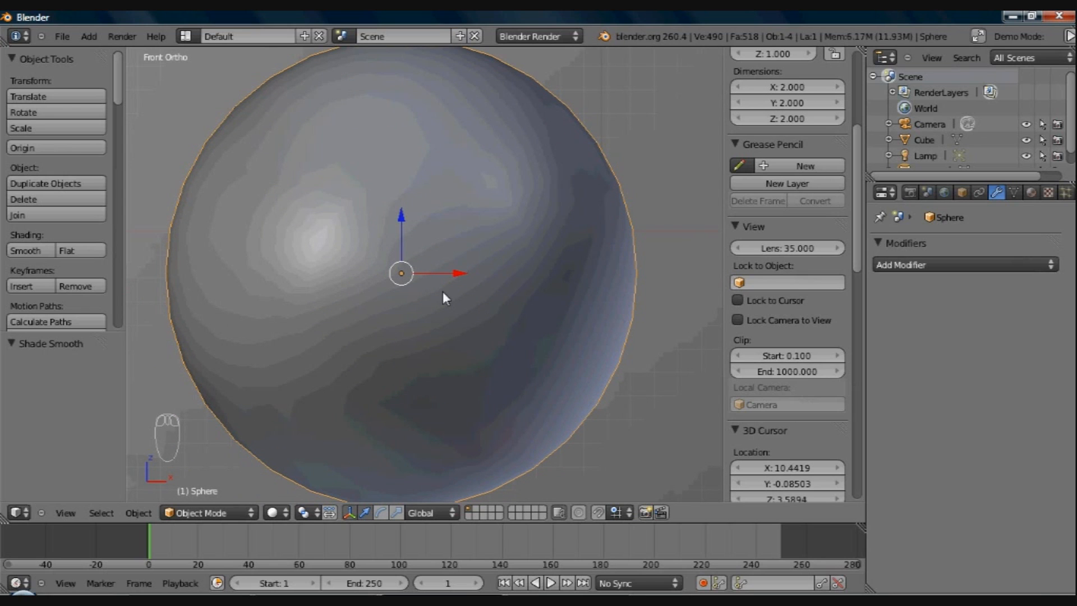
# Step: Show the sphere in wireframe and rotate it exactly 90° around the global X axis
pyautogui.press('z')
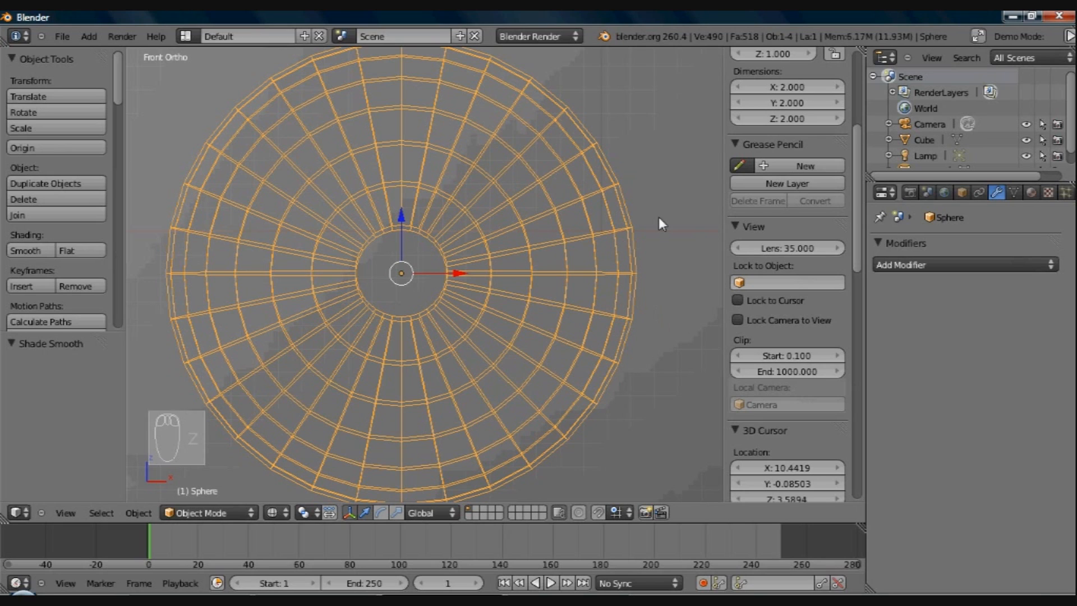
pyautogui.press('r')
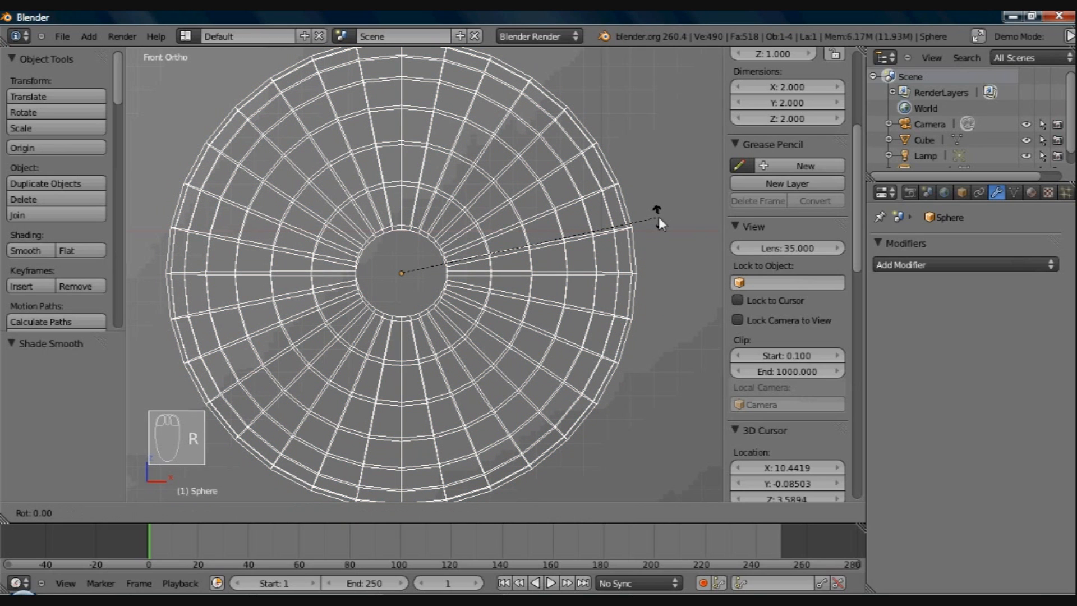
pyautogui.press('x')
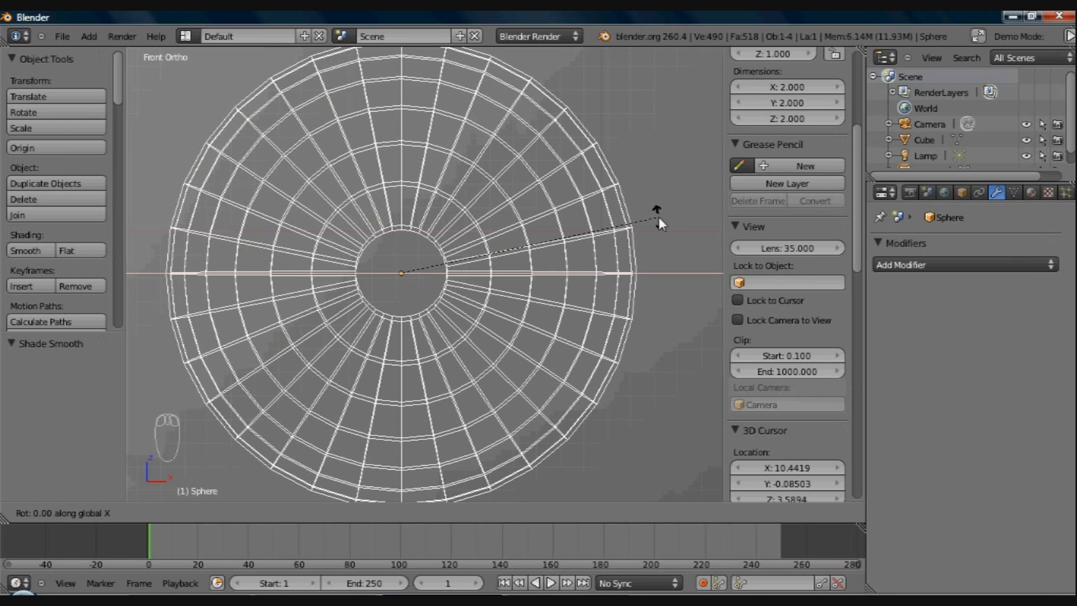
pyautogui.write('90')
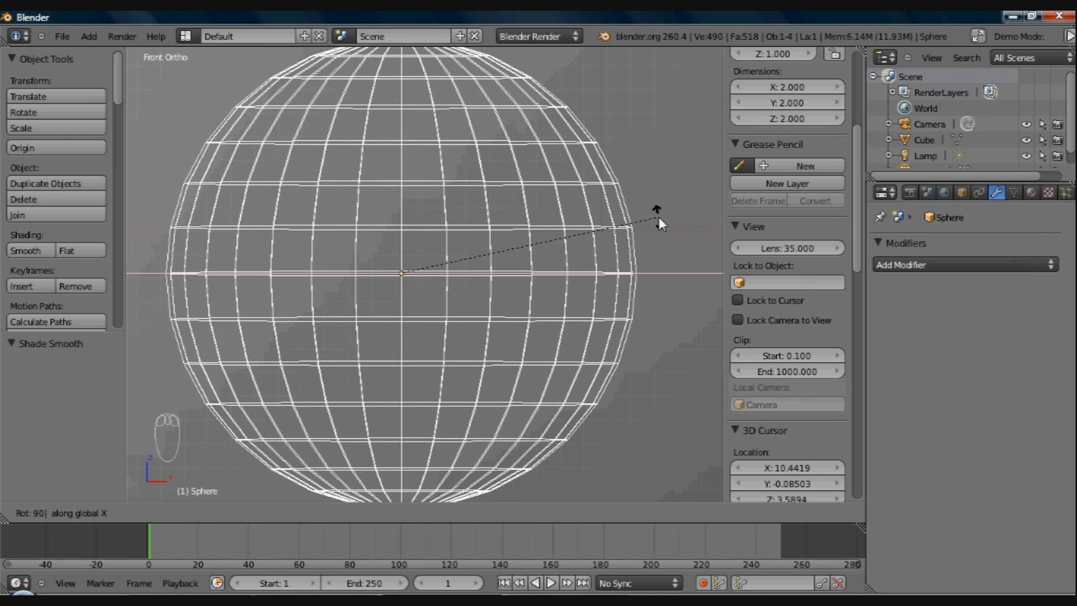
pyautogui.press('Return')
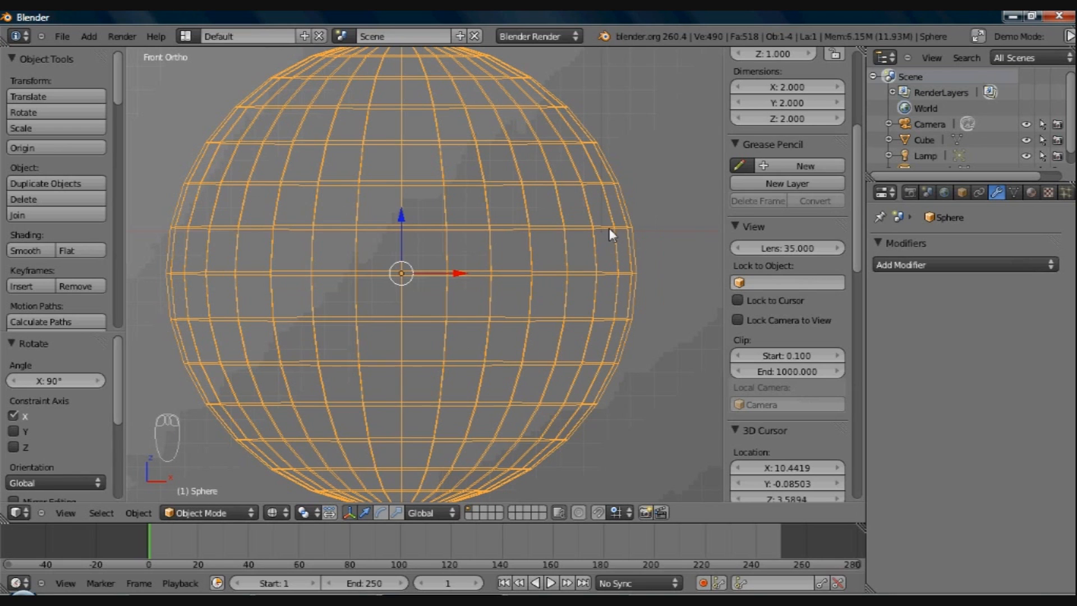
# Step: Stretch the sphere along the global Z axis by a factor of about 1.87 into an upright ellipsoid
pyautogui.scroll(-3, 609, 228)
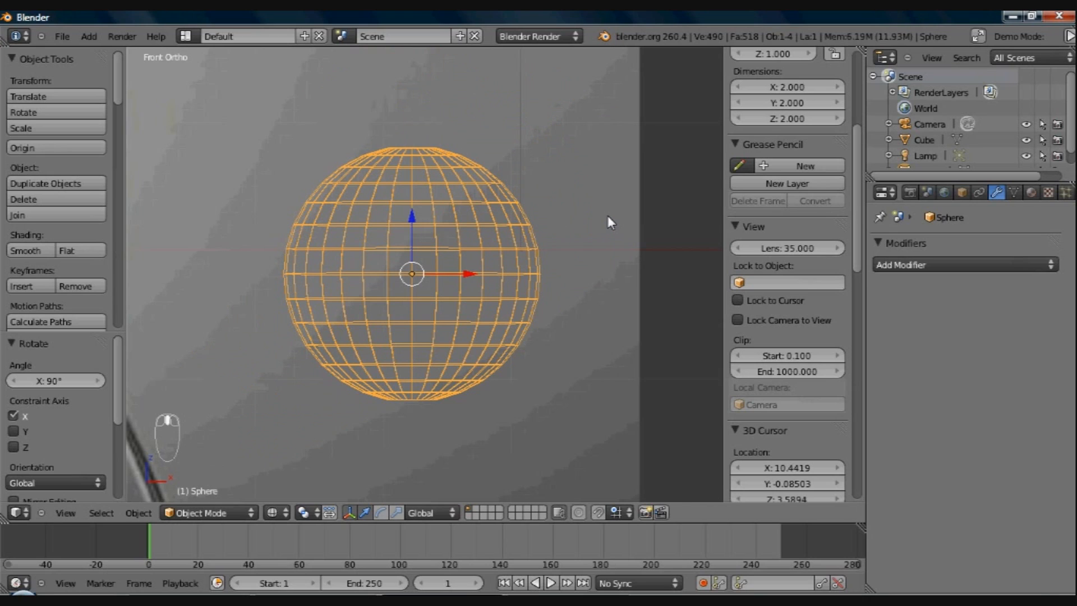
pyautogui.press('s')
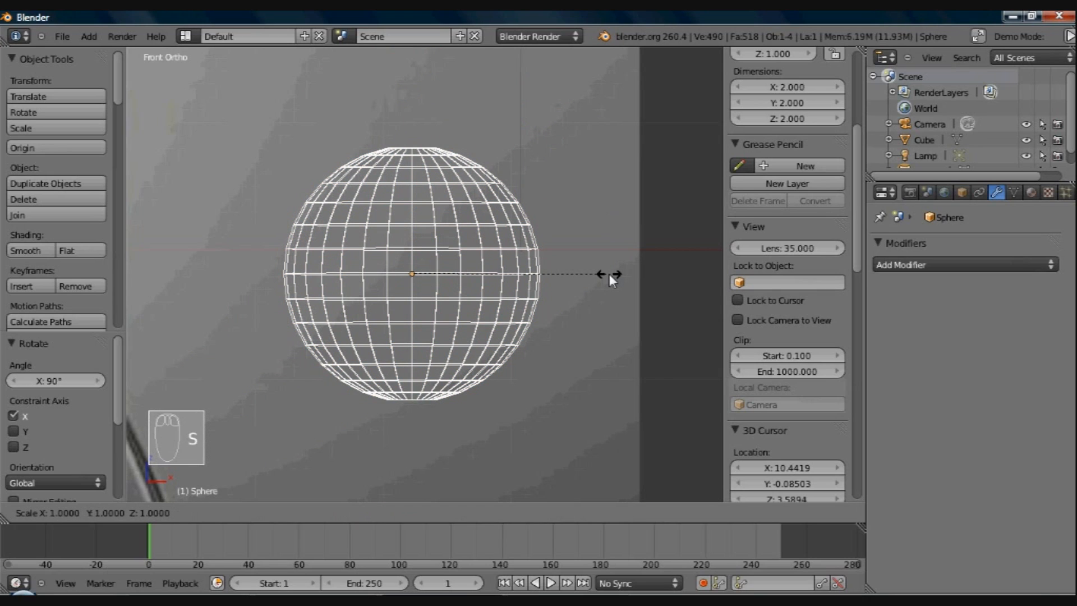
pyautogui.press('z')
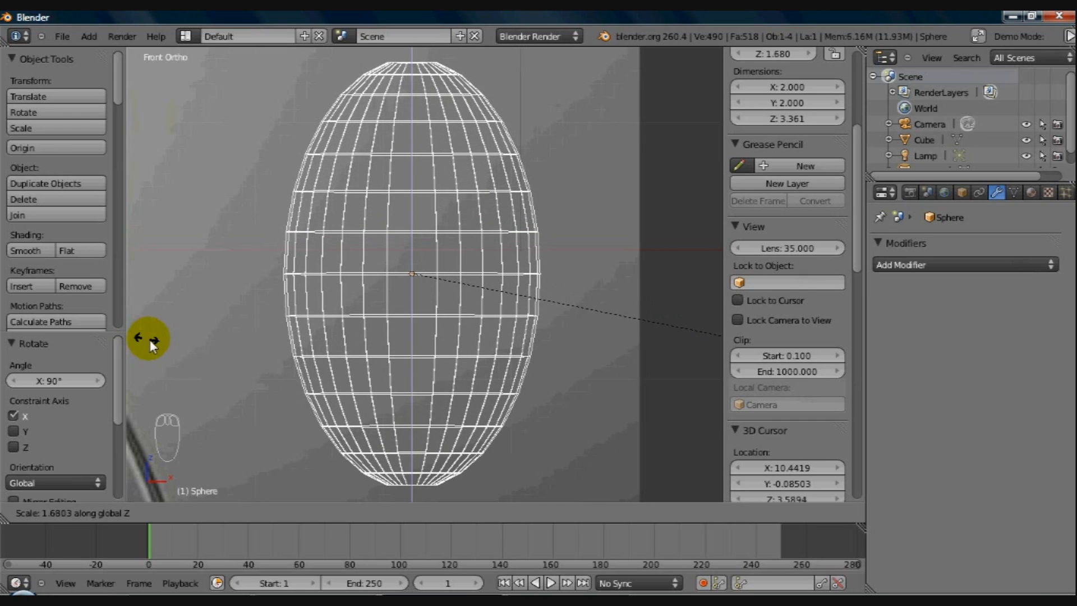
pyautogui.click(183, 344)
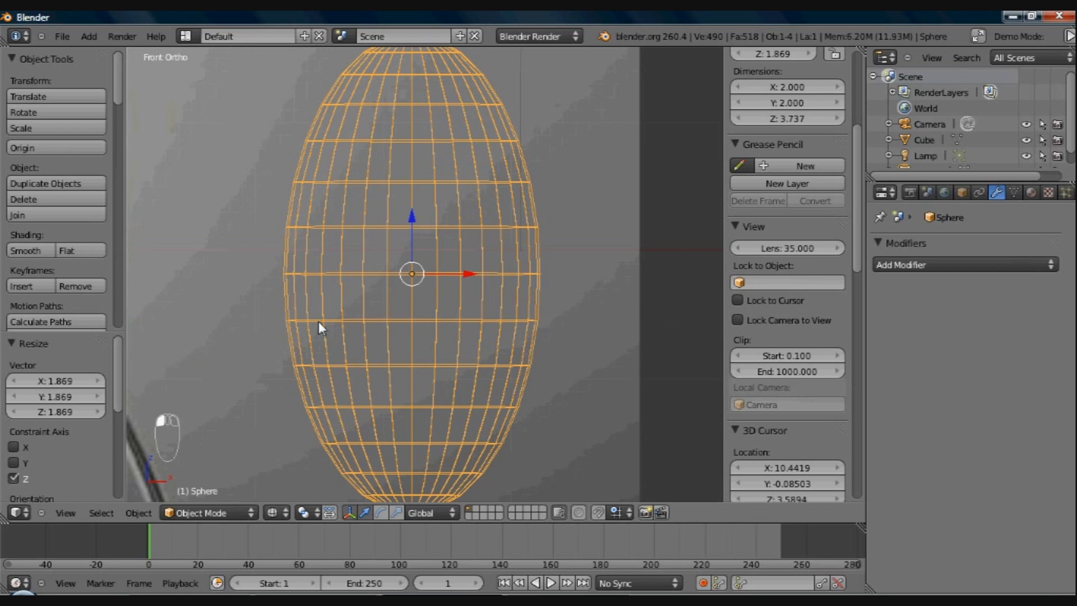
# Step: Elongate the ellipsoid further along the global Z axis by a factor of about 1.47, to a height of about 5.48
pyautogui.keyDown('shift'); pyautogui.moveTo(425, 376); pyautogui.dragTo(409, 275, button='middle'); pyautogui.keyUp('shift')
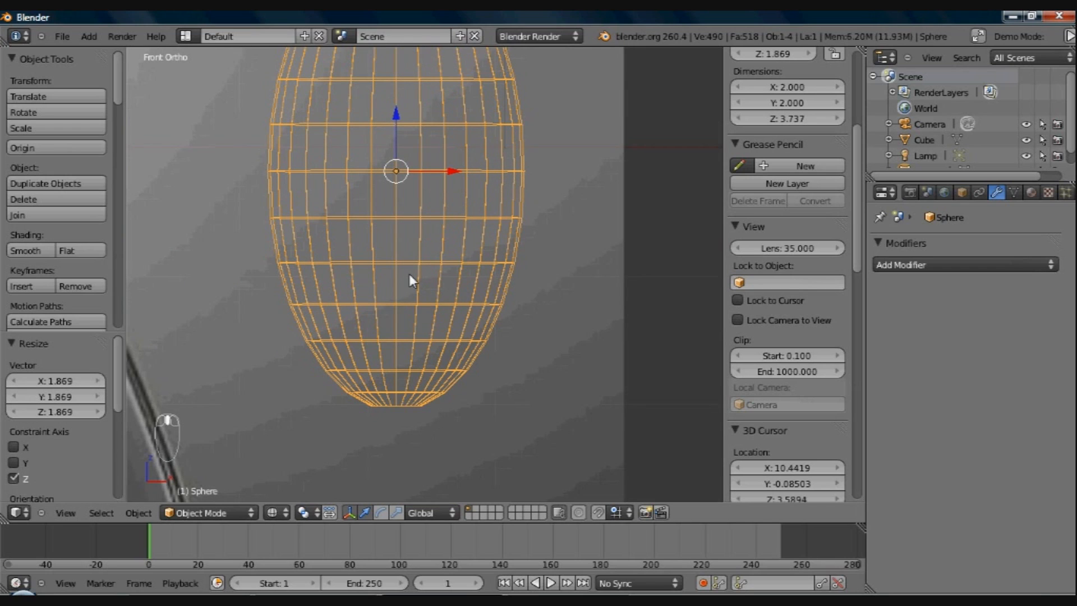
pyautogui.scroll(-3, 564, 351)
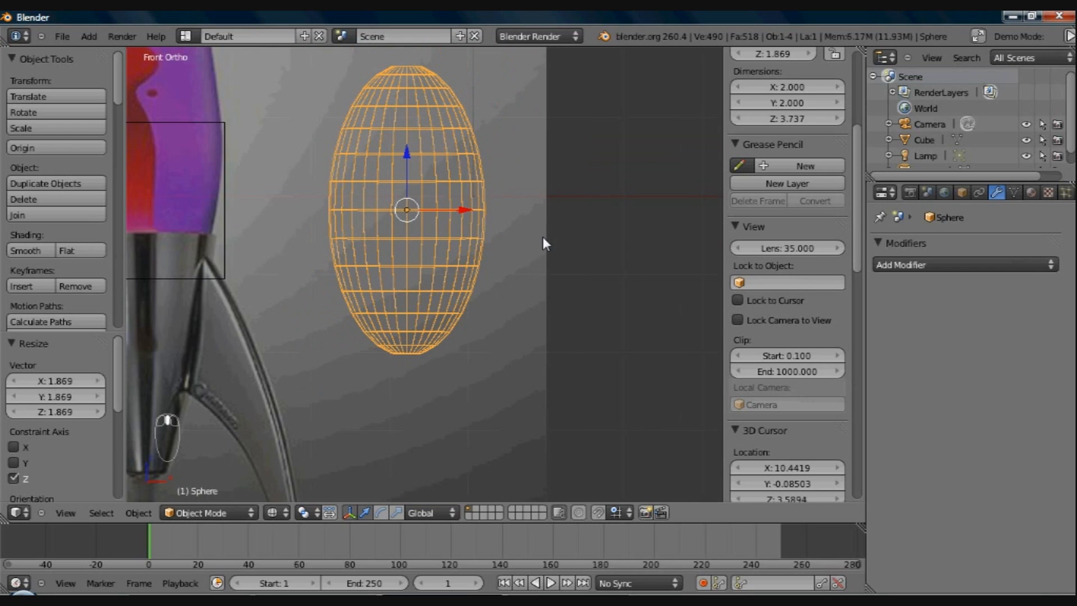
pyautogui.press('s')
pyautogui.press('z')
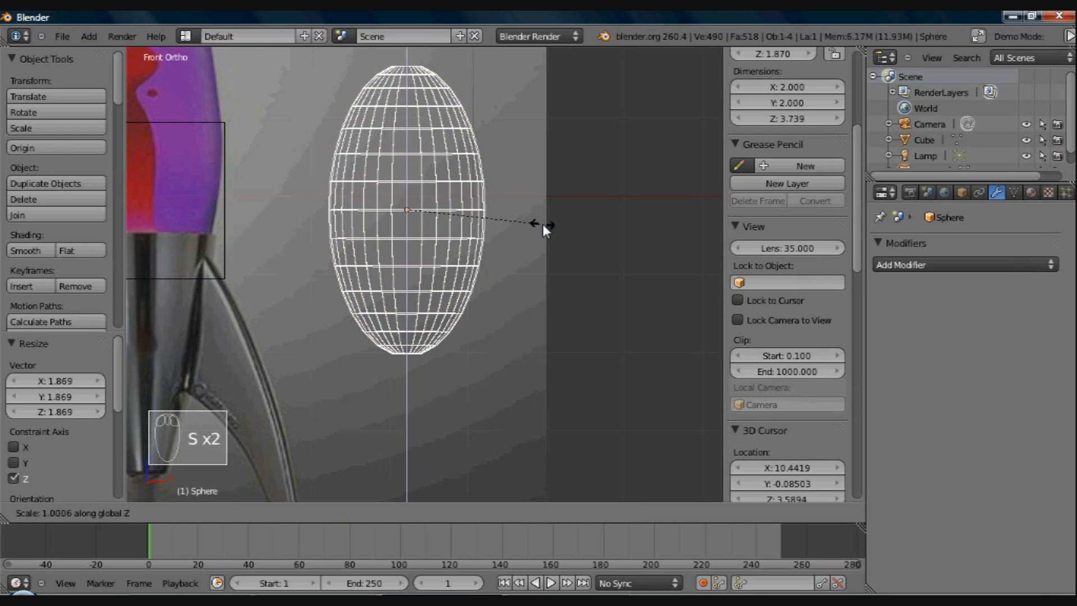
pyautogui.click(600, 261)
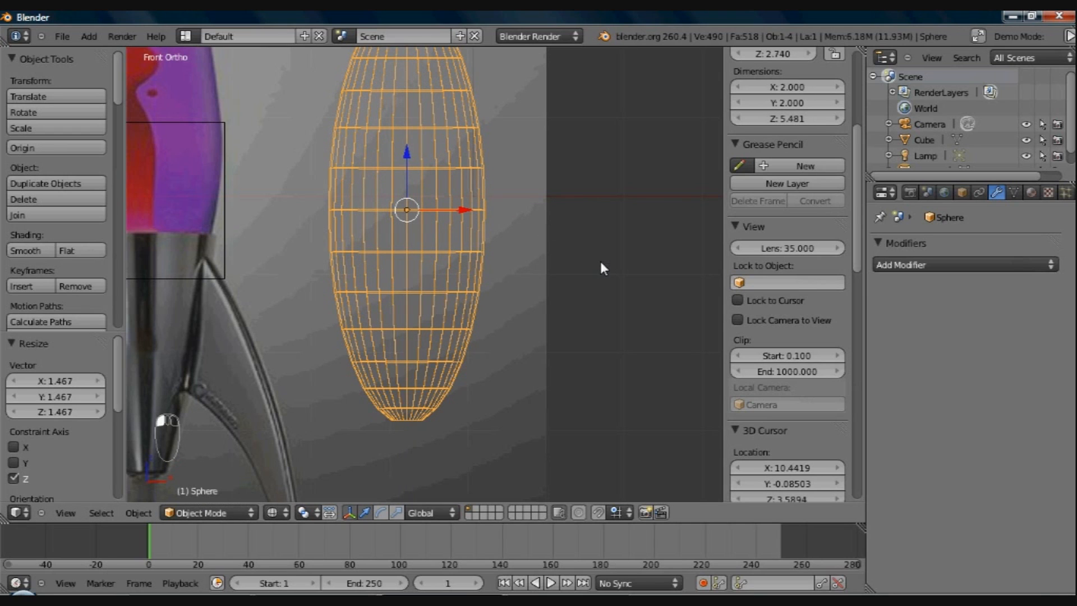
# Step: Examine the stretched sphere's face layout and smooth-shaded surface from several angles, including a close view of its tip
pyautogui.keyDown('shift'); pyautogui.moveTo(560, 184); pyautogui.dragTo(510, 231, button='middle'); pyautogui.keyUp('shift')
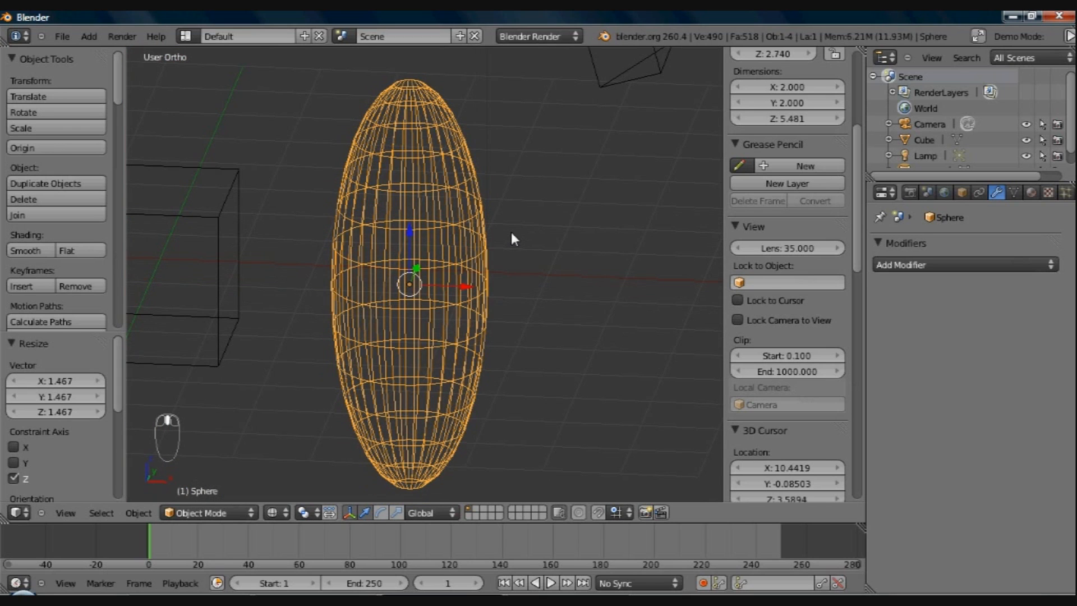
pyautogui.press('Tab')
pyautogui.press('z')
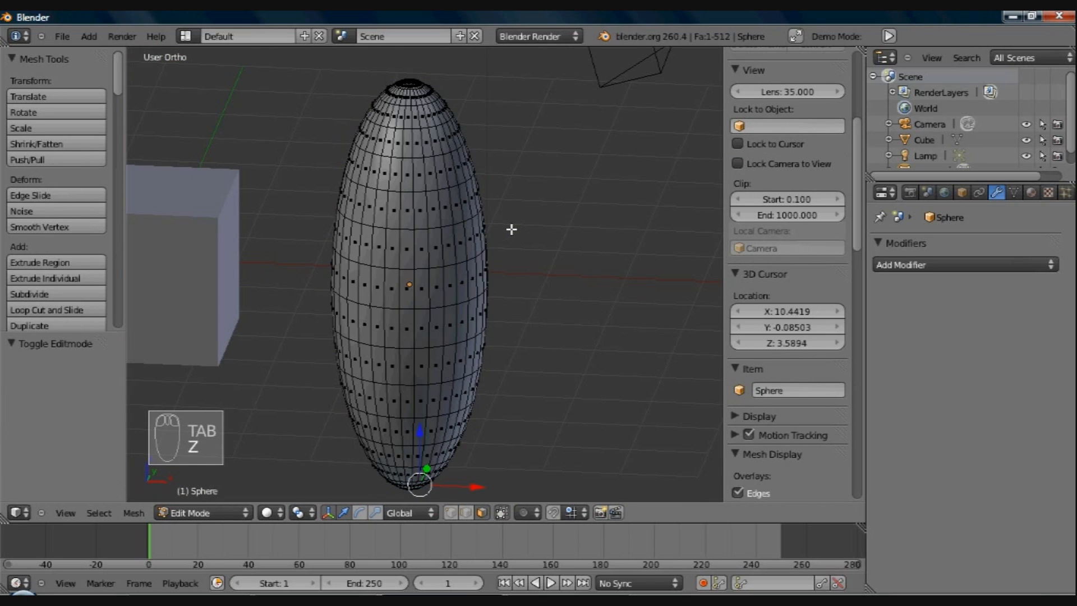
pyautogui.press('Tab')
pyautogui.scroll(3, 504, 235)
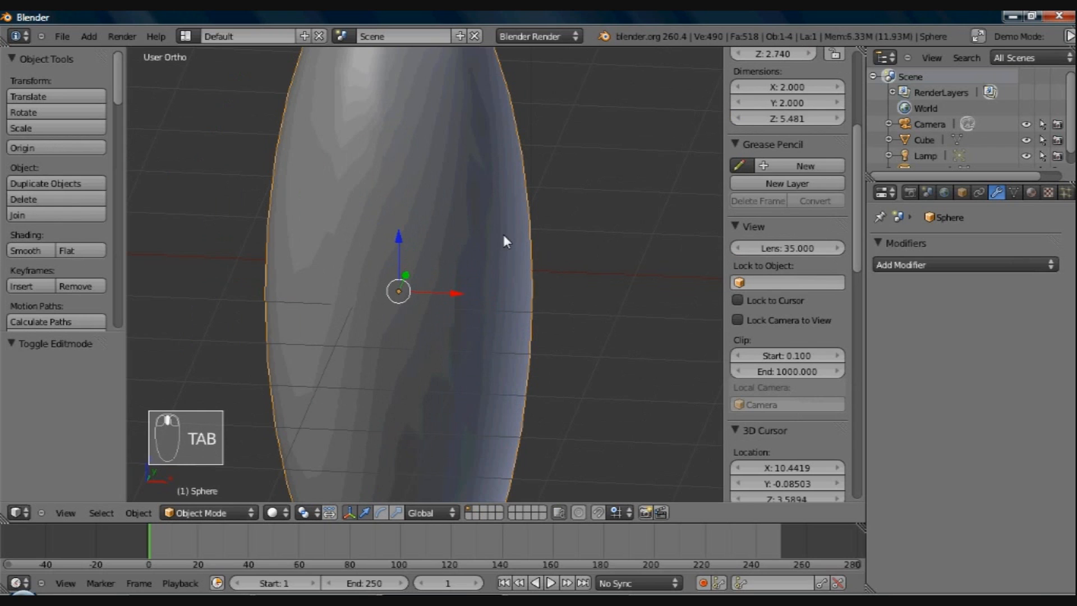
pyautogui.scroll(1, 504, 236)
pyautogui.keyDown('shift'); pyautogui.moveTo(495, 204); pyautogui.dragTo(473, 325, button='middle'); pyautogui.keyUp('shift')
pyautogui.keyDown('shift'); pyautogui.moveTo(495, 209); pyautogui.dragTo(451, 183, button='middle'); pyautogui.keyUp('shift')
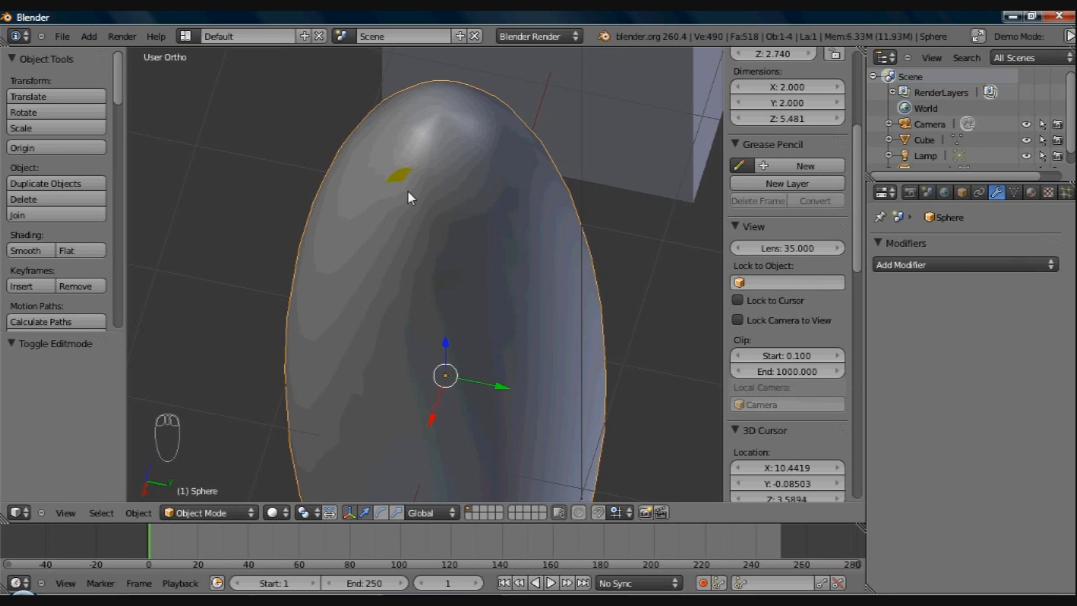
pyautogui.moveTo(284, 258); pyautogui.dragTo(389, 306, button='middle')
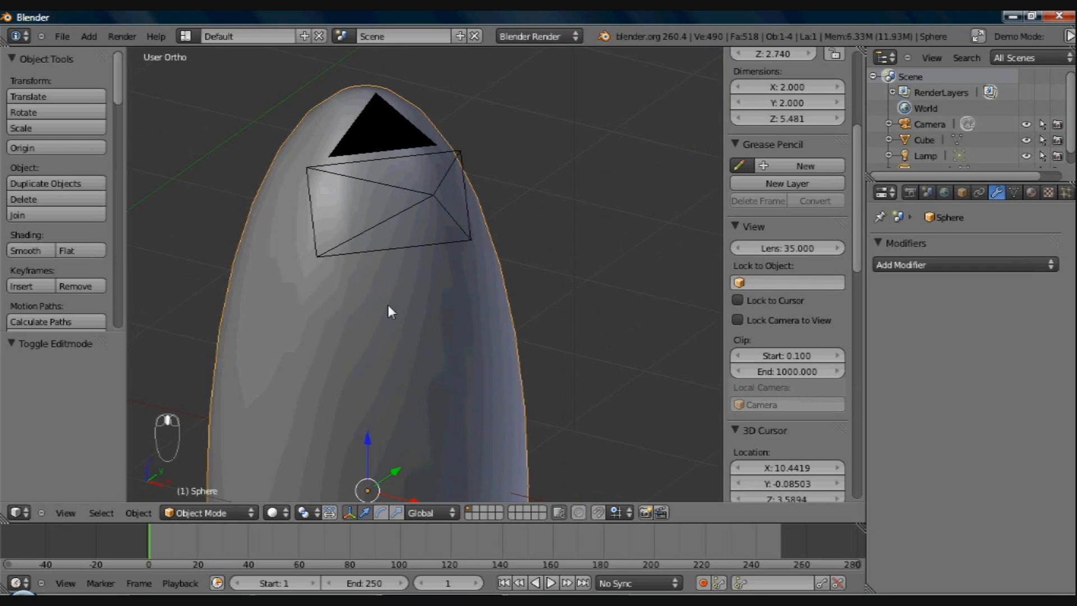
pyautogui.scroll(-8, 388, 305)
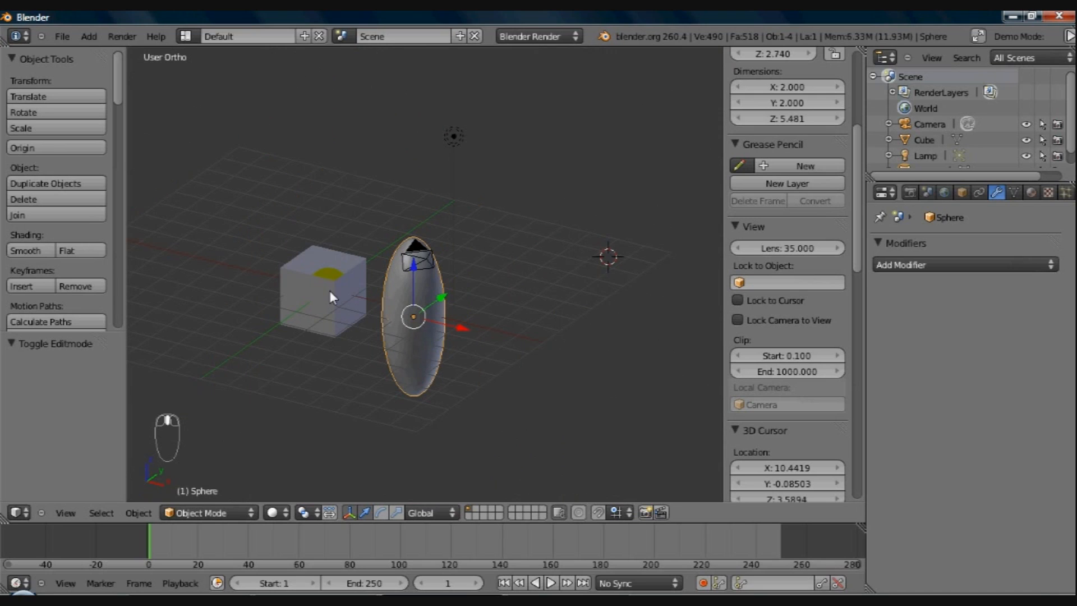
# Step: Add a Subdivision Surface modifier to the cube and set its viewport subdivisions to 2
pyautogui.moveTo(329, 290); pyautogui.dragTo(429, 249, button='middle')
pyautogui.moveTo(415, 325)
pyautogui.mouseDown(button='middle')
pyautogui.moveTo(439, 330)
pyautogui.moveTo(395, 335)
pyautogui.moveTo(396, 319)
pyautogui.mouseUp(button='middle')
pyautogui.rightClick(396, 317)
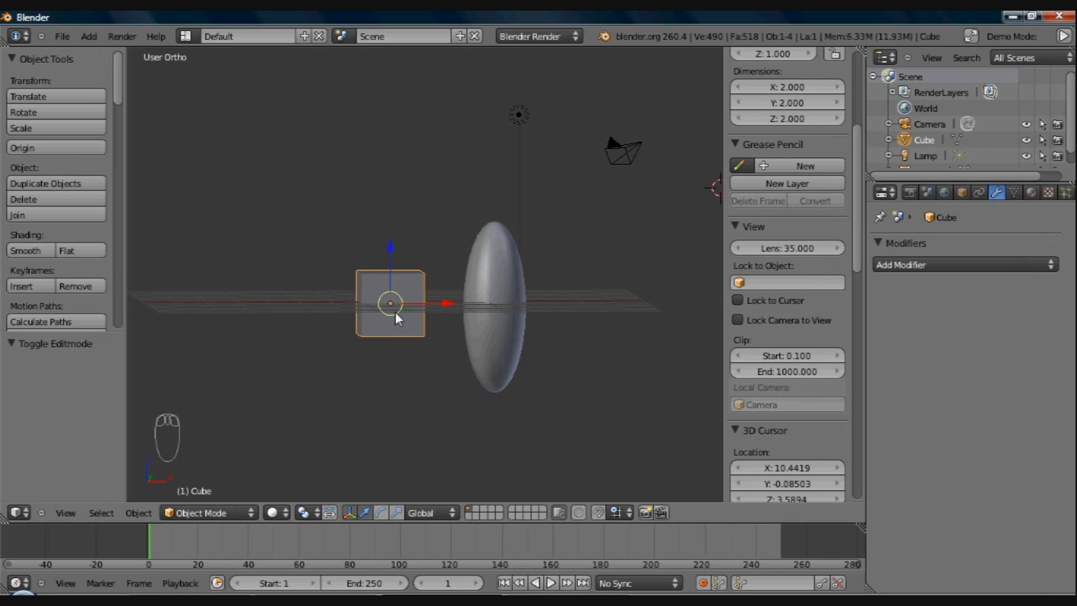
pyautogui.click(925, 265)
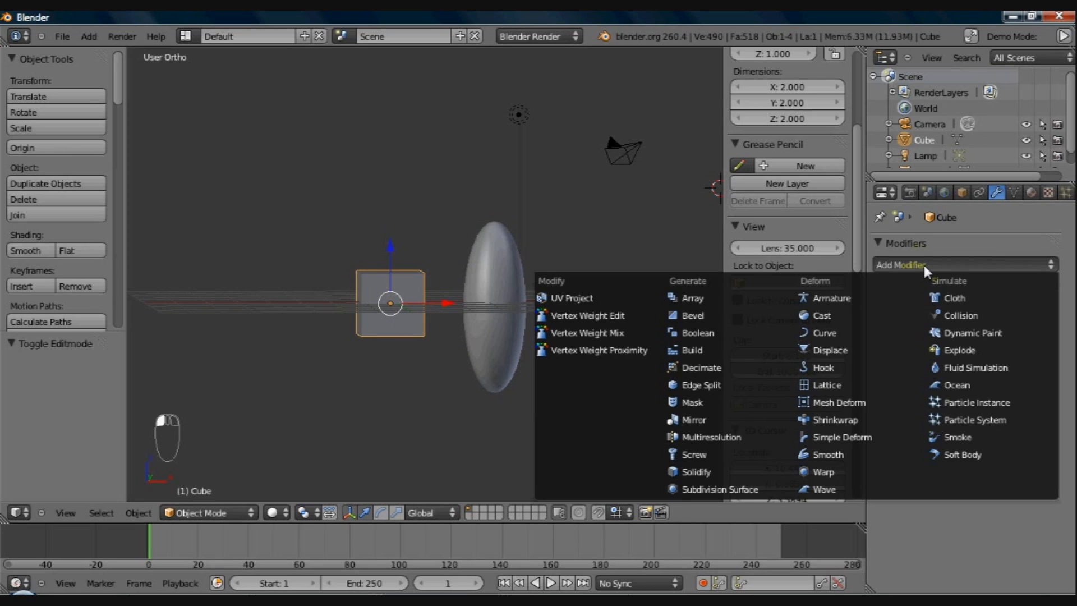
pyautogui.click(701, 490)
pyautogui.click(959, 379)
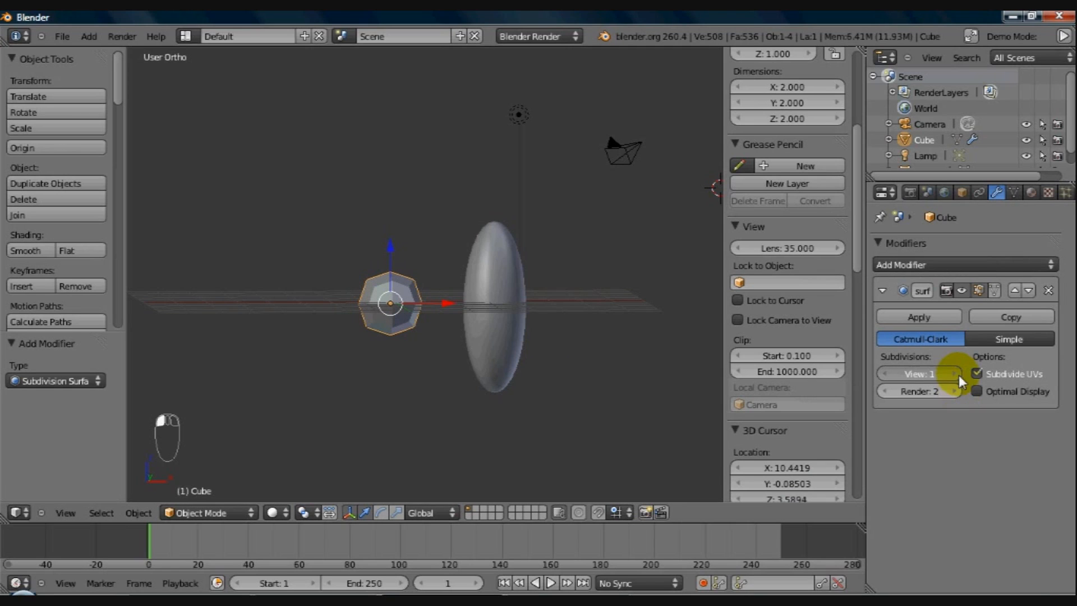
# Step: Apply smooth shading to the subdivided cube and briefly try a higher viewport subdivision level before returning to 2
pyautogui.click(45, 253)
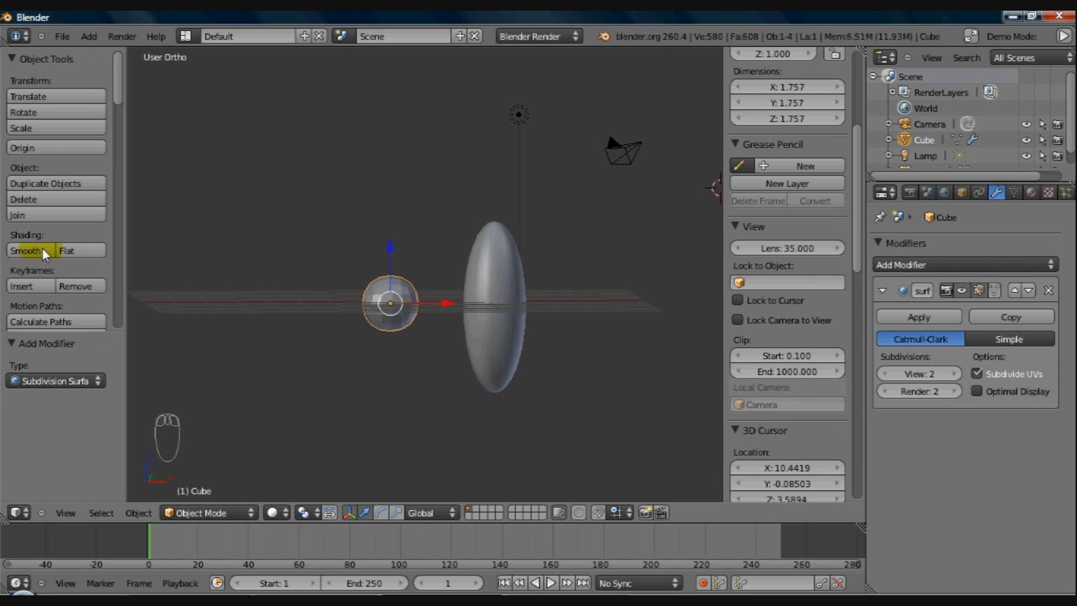
pyautogui.moveTo(399, 336)
pyautogui.mouseDown(button='middle')
pyautogui.moveTo(372, 318)
pyautogui.moveTo(368, 339)
pyautogui.moveTo(381, 332)
pyautogui.mouseUp(button='middle')
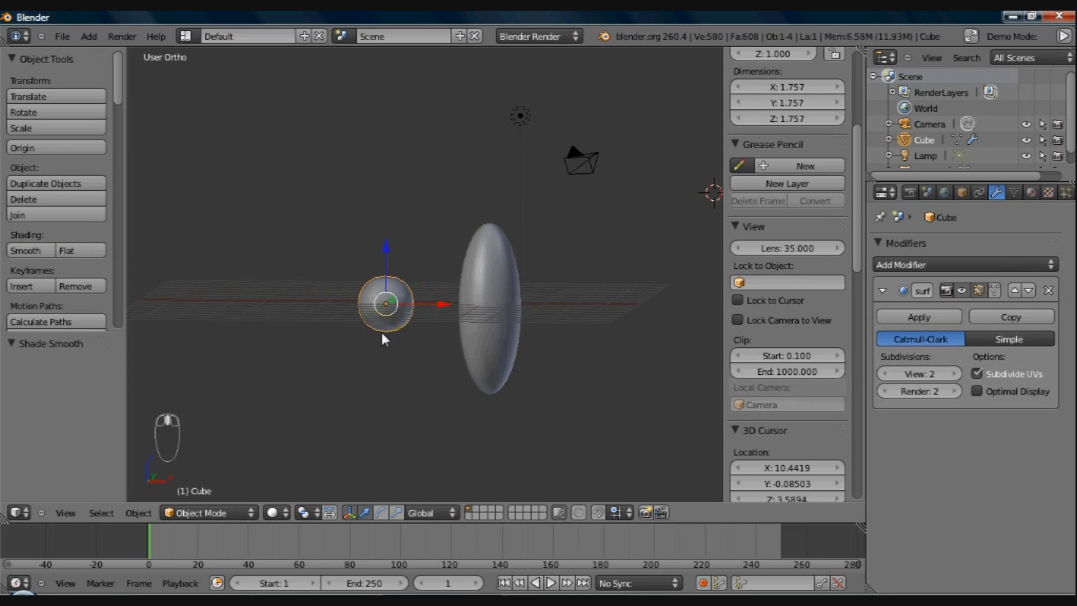
pyautogui.scroll(5, 381, 333)
pyautogui.keyDown('shift'); pyautogui.moveTo(336, 450); pyautogui.dragTo(520, 325, button='middle'); pyautogui.keyUp('shift')
pyautogui.click(955, 373)
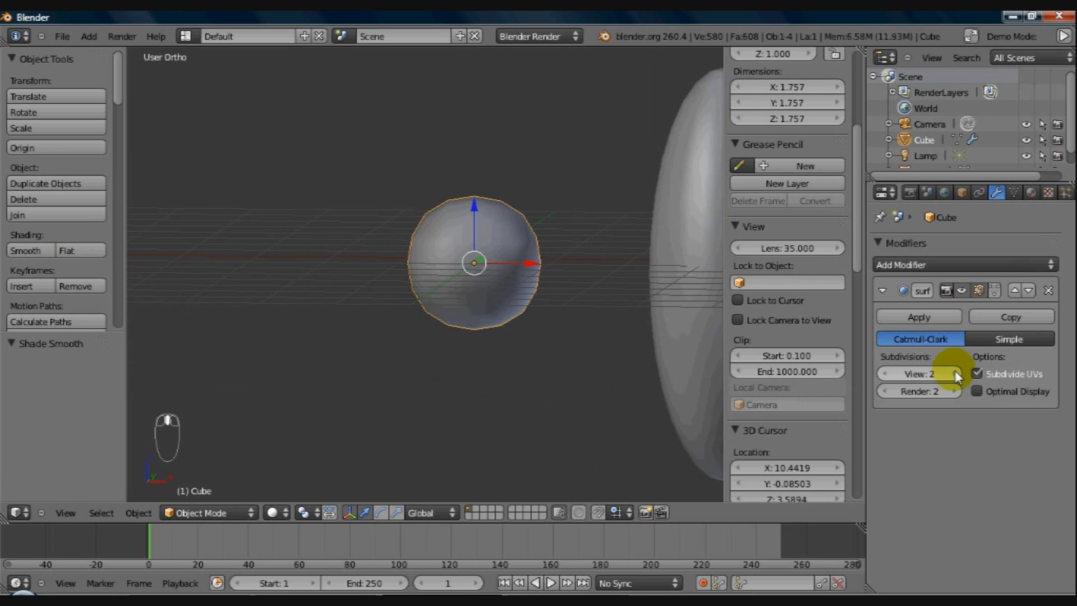
pyautogui.click(883, 373)
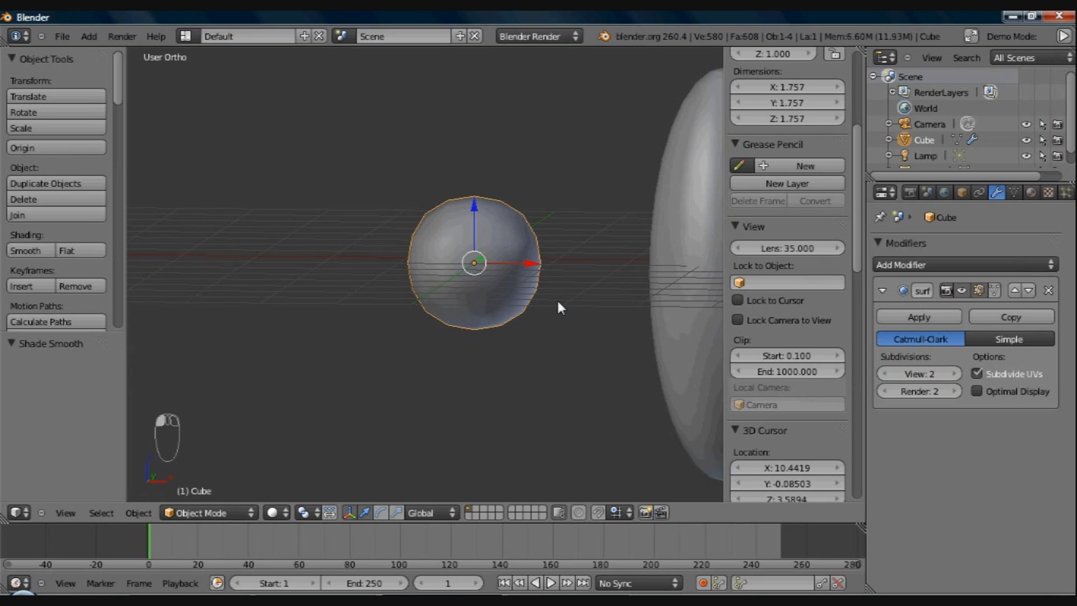
# Step: Stretch the rounded cube along the global Z axis by a factor of about 3.16 and set its viewport subdivisions to 3
pyautogui.press('s')
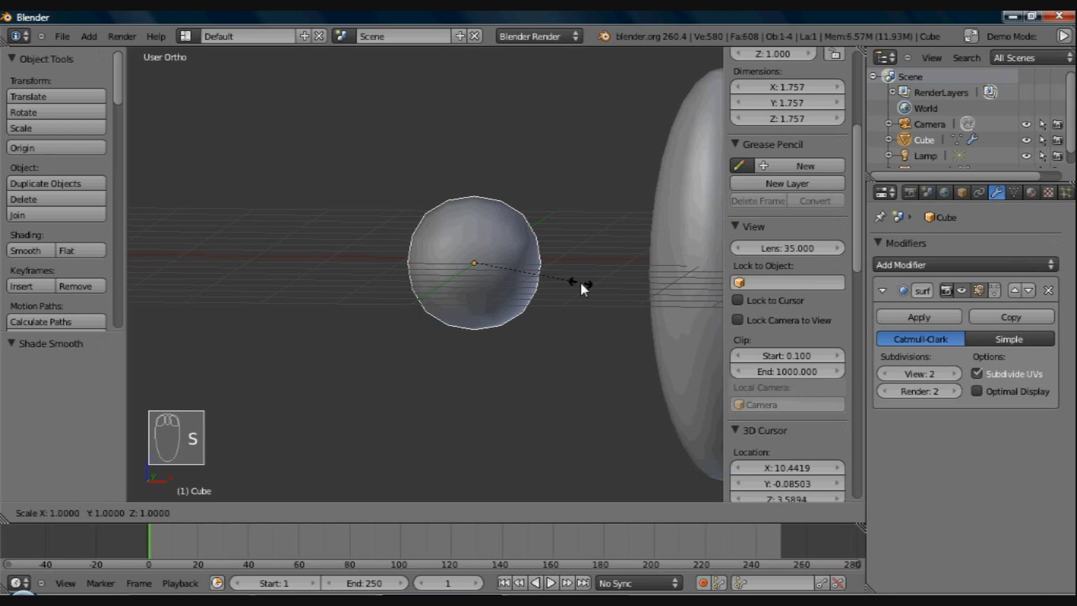
pyautogui.press('z')
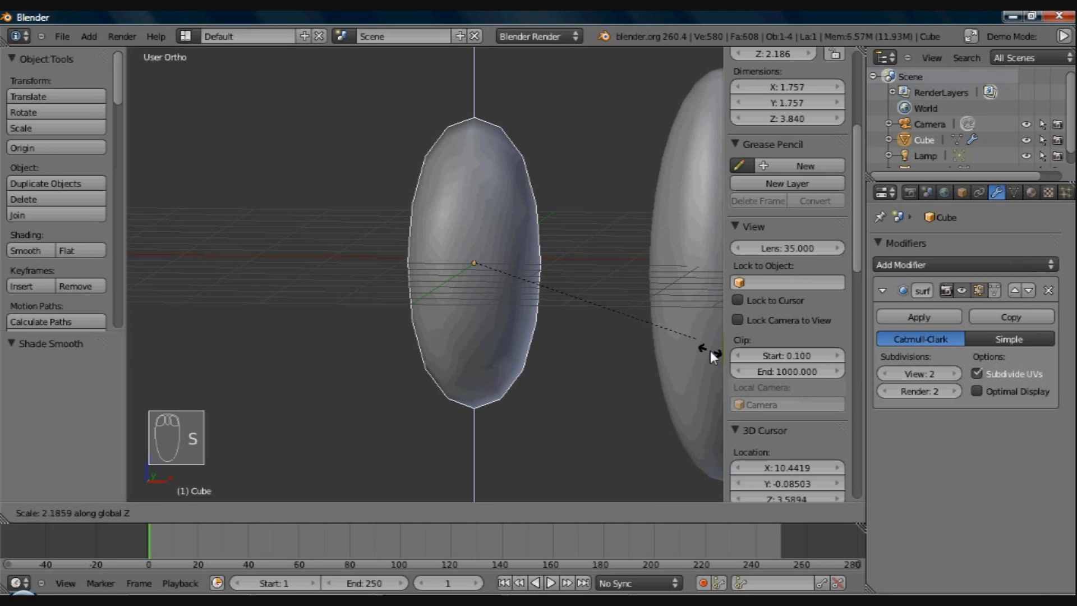
pyautogui.click(202, 376)
pyautogui.keyDown('shift'); pyautogui.moveTo(453, 191); pyautogui.dragTo(378, 168, button='middle'); pyautogui.keyUp('shift')
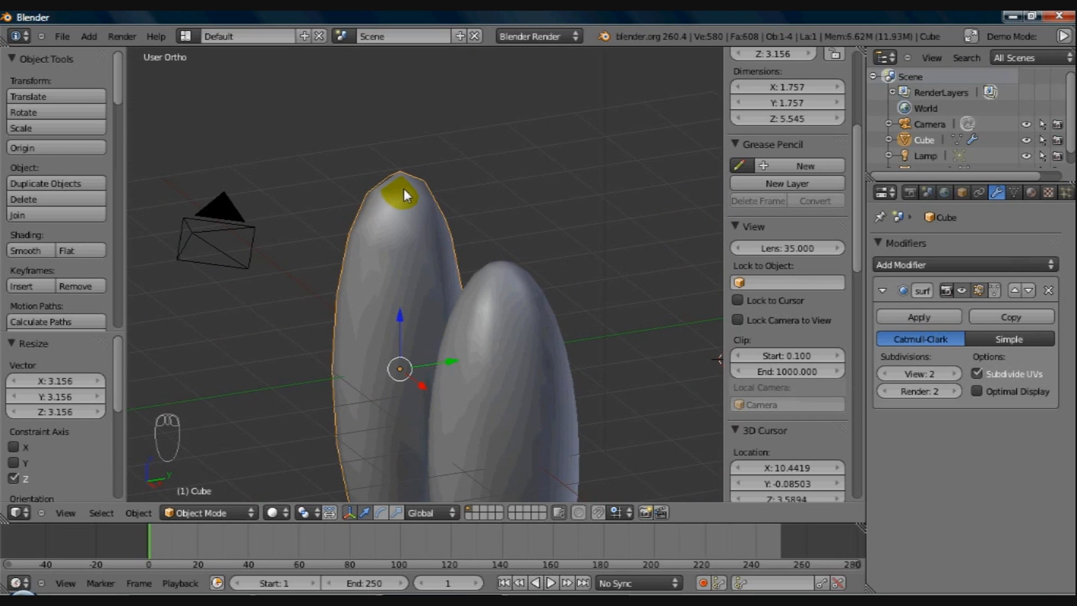
pyautogui.click(954, 374)
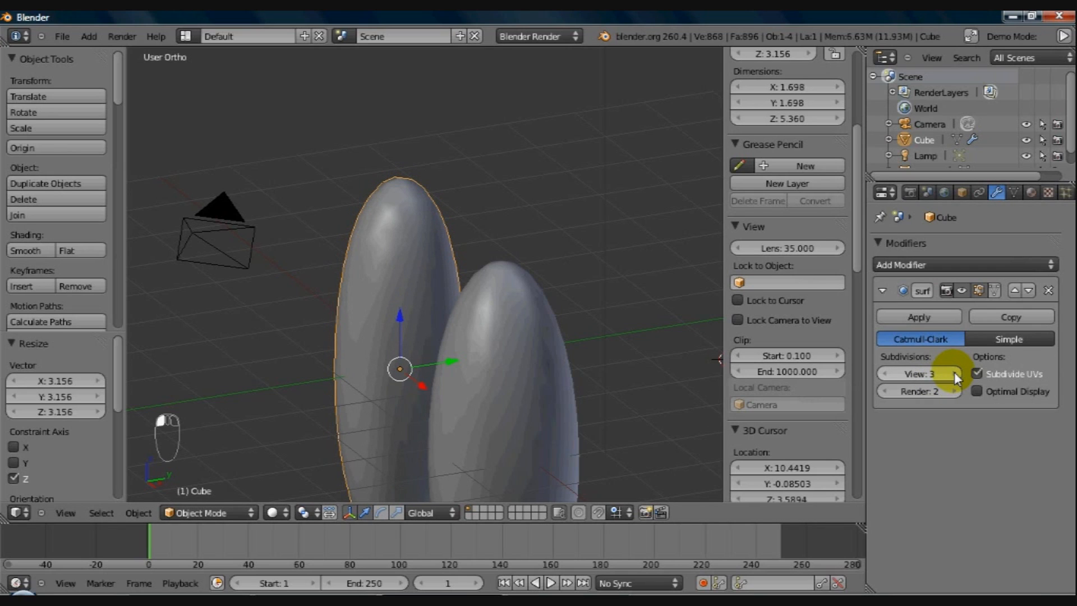
# Step: Examine the stretched cube's topology in wireframe, close up at its tip, and compare its smooth surface with the edit cage
pyautogui.moveTo(504, 212)
pyautogui.mouseDown(button='middle')
pyautogui.moveTo(445, 244)
pyautogui.moveTo(344, 255)
pyautogui.moveTo(320, 240)
pyautogui.moveTo(396, 269)
pyautogui.moveTo(378, 291)
pyautogui.mouseUp(button='middle')
pyautogui.press('z')
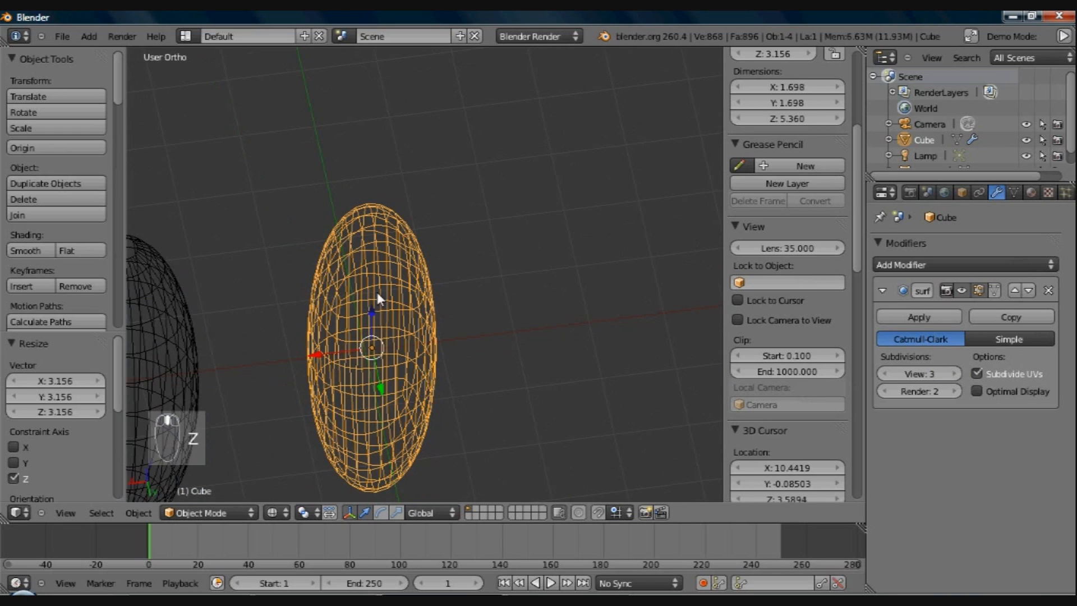
pyautogui.moveTo(308, 312); pyautogui.dragTo(284, 301, button='middle')
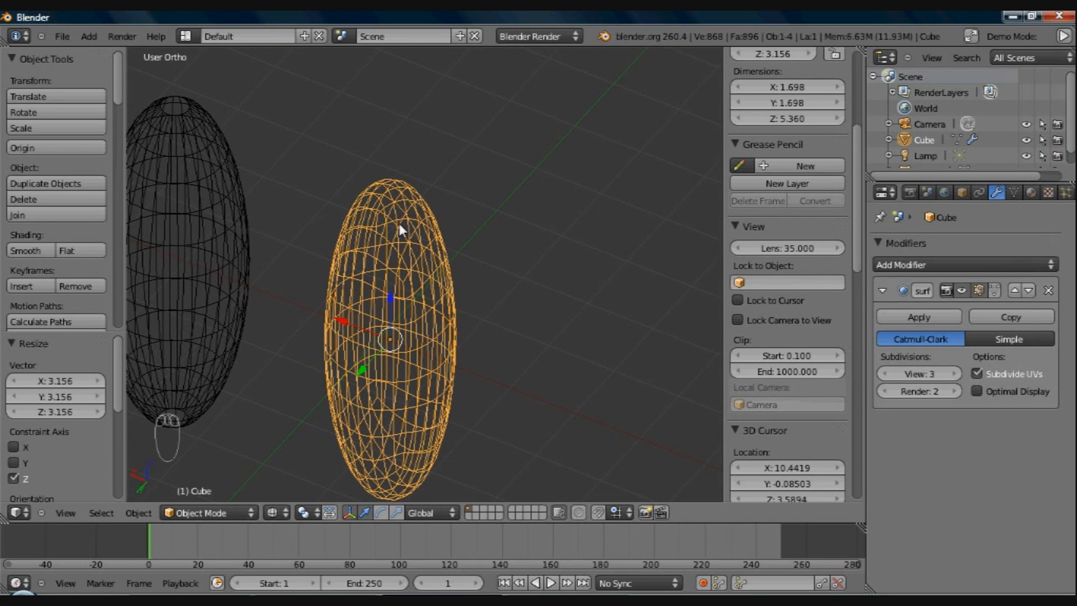
pyautogui.moveTo(399, 224); pyautogui.dragTo(389, 198, button='middle')
pyautogui.scroll(3, 414, 293)
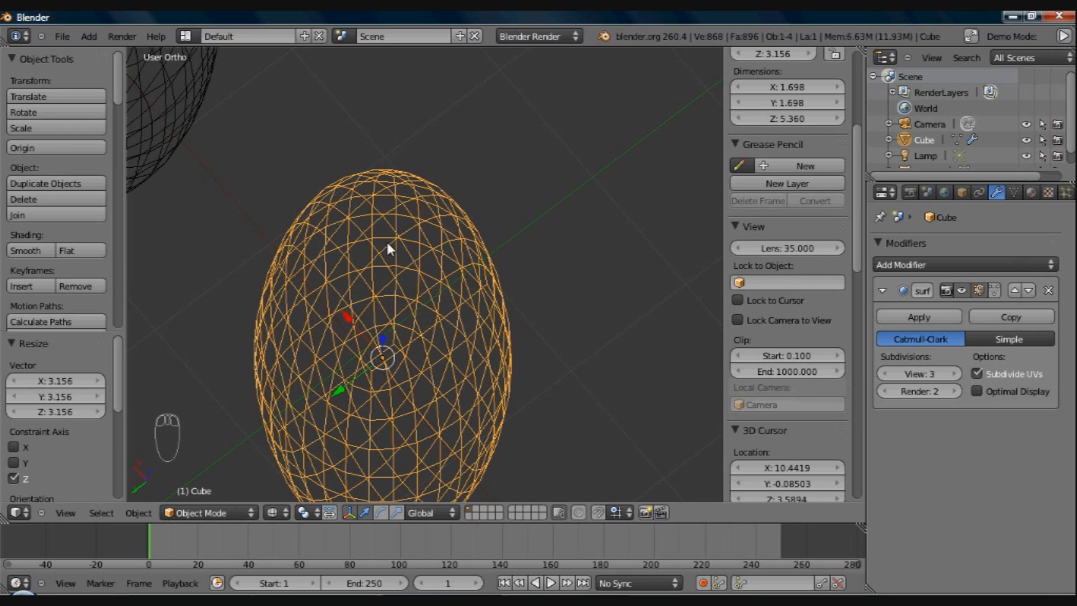
pyautogui.moveTo(413, 278); pyautogui.dragTo(380, 261, button='middle')
pyautogui.press('z')
pyautogui.press('z')
pyautogui.press('Tab')
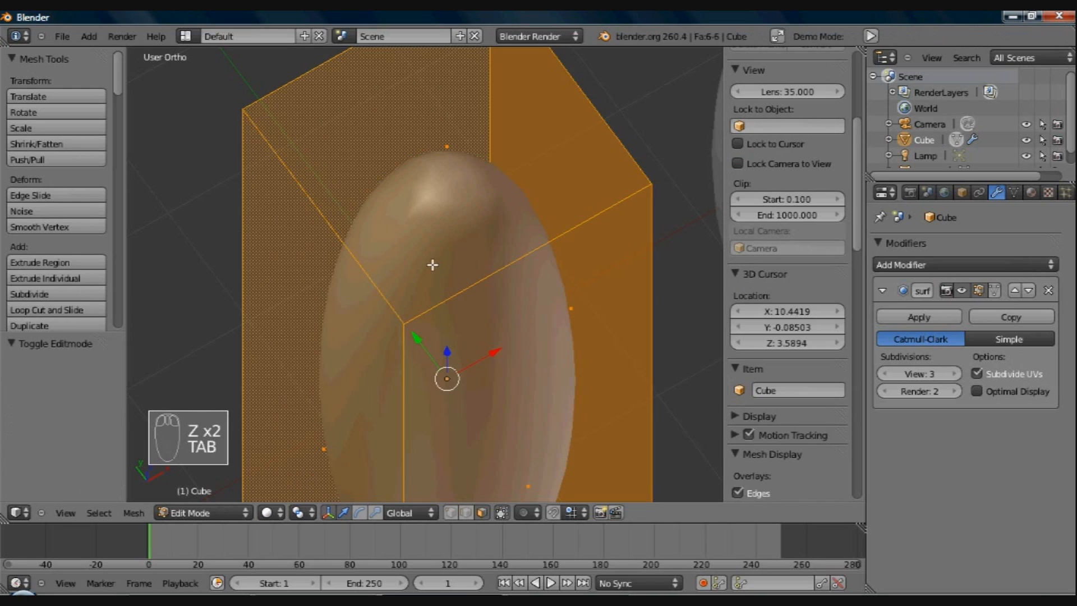
pyautogui.press('Tab')
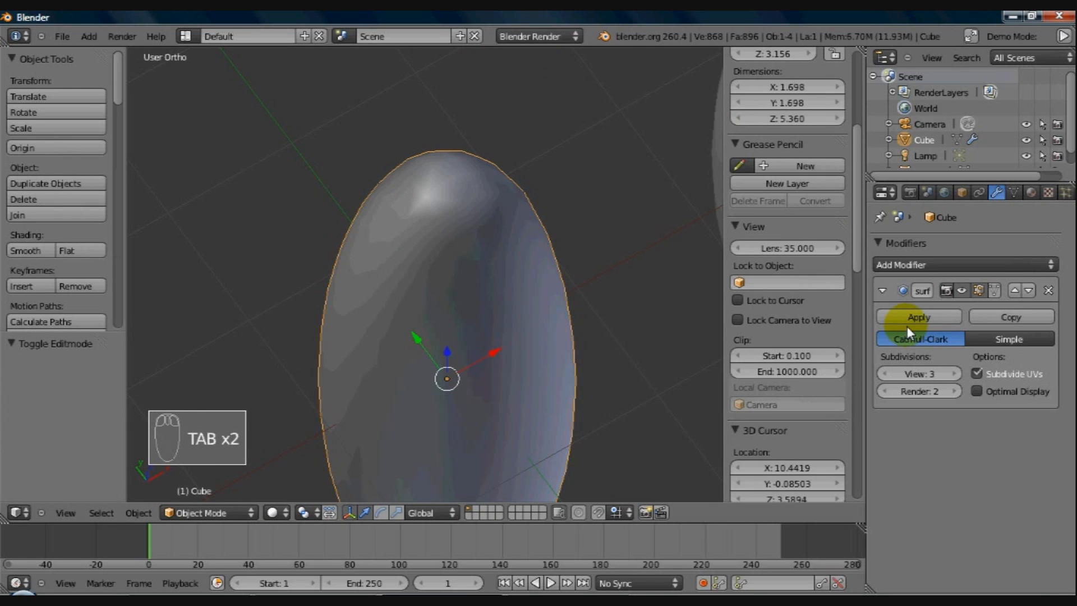
# Step: Apply the cube's Subdivision Surface modifier and examine the resulting real mesh faces in Edit Mode from several angles
pyautogui.click(906, 318)
pyautogui.press('Tab')
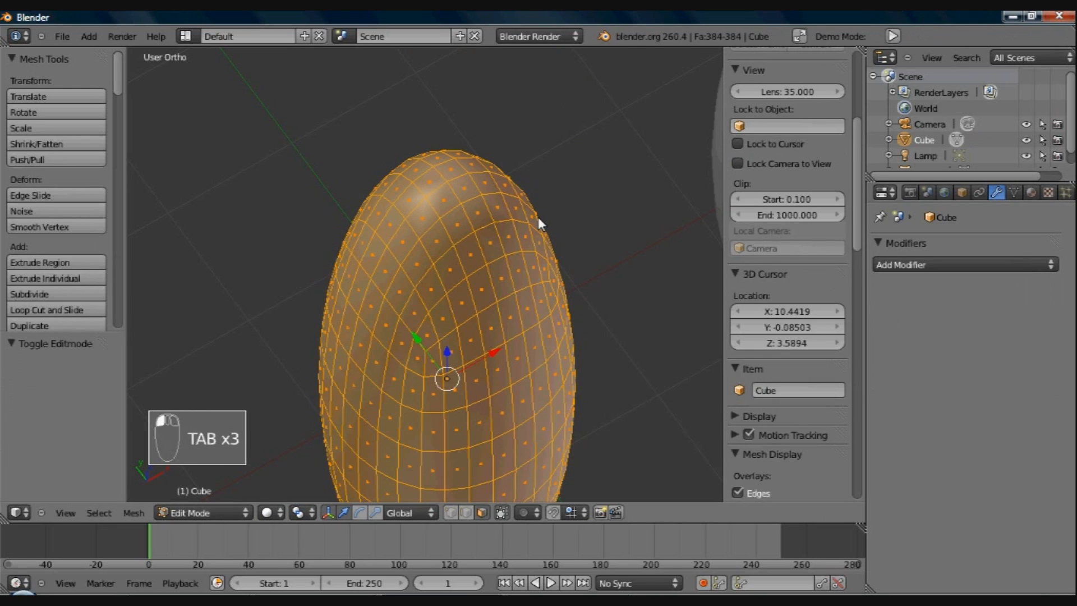
pyautogui.moveTo(539, 225); pyautogui.dragTo(596, 159, button='middle')
pyautogui.moveTo(356, 288); pyautogui.dragTo(486, 328, button='middle')
# Step: Move the cube's whole mesh up about 0.82 along Z over the lamp's glass in front view and return to Object Mode
pyautogui.press('KP_1')
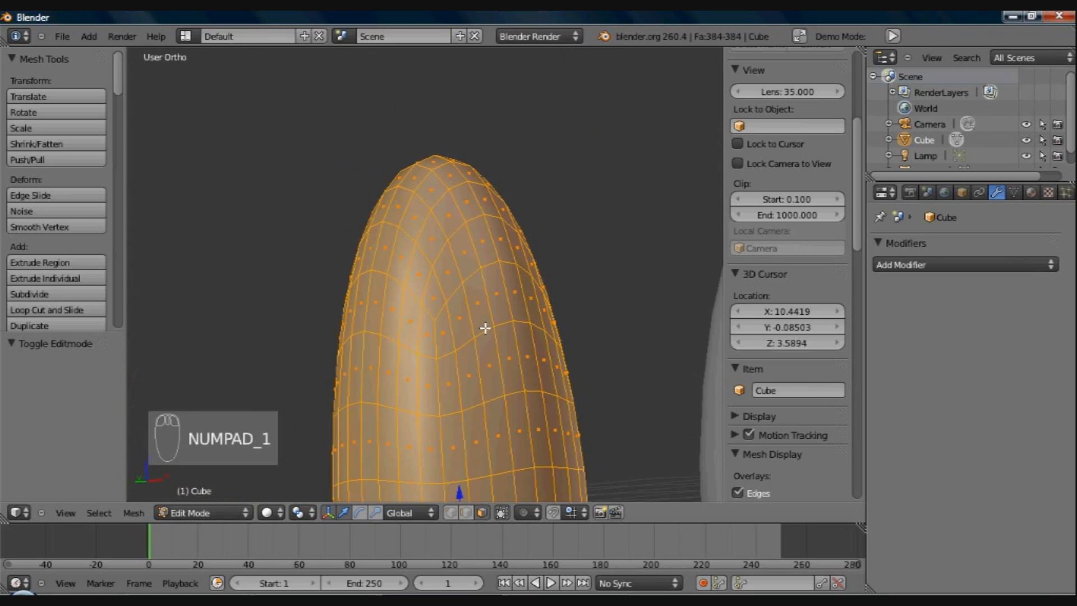
pyautogui.scroll(-3, 437, 334)
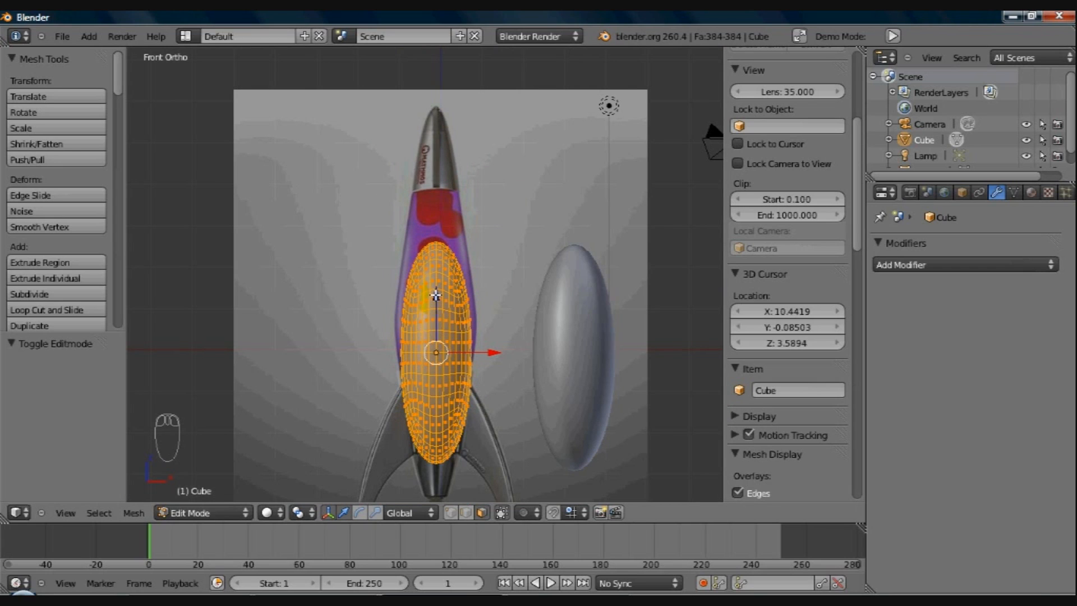
pyautogui.moveTo(436, 295); pyautogui.dragTo(441, 241)
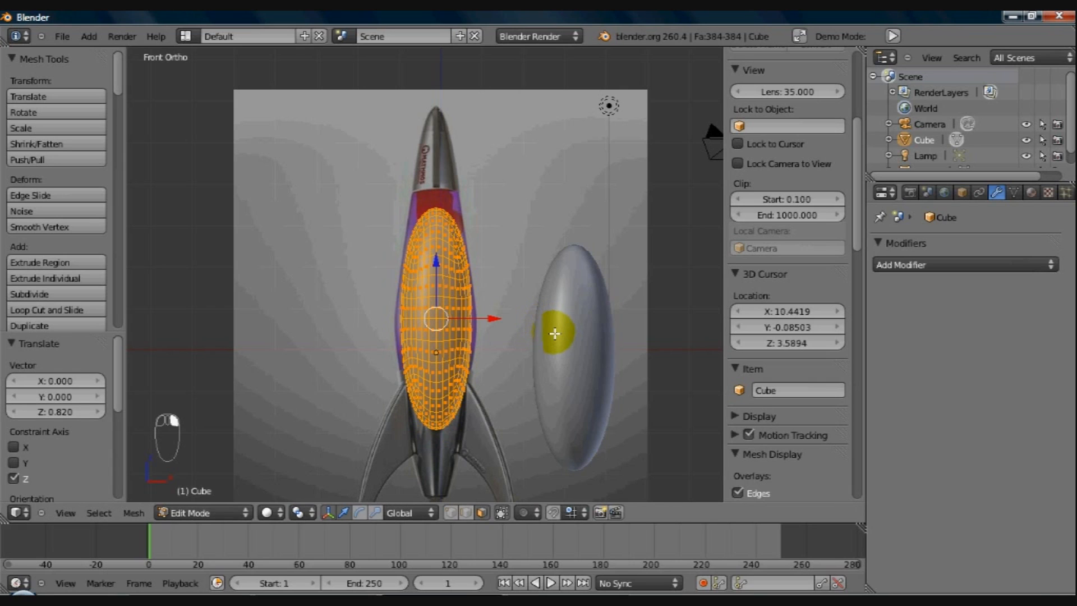
pyautogui.press('Tab')
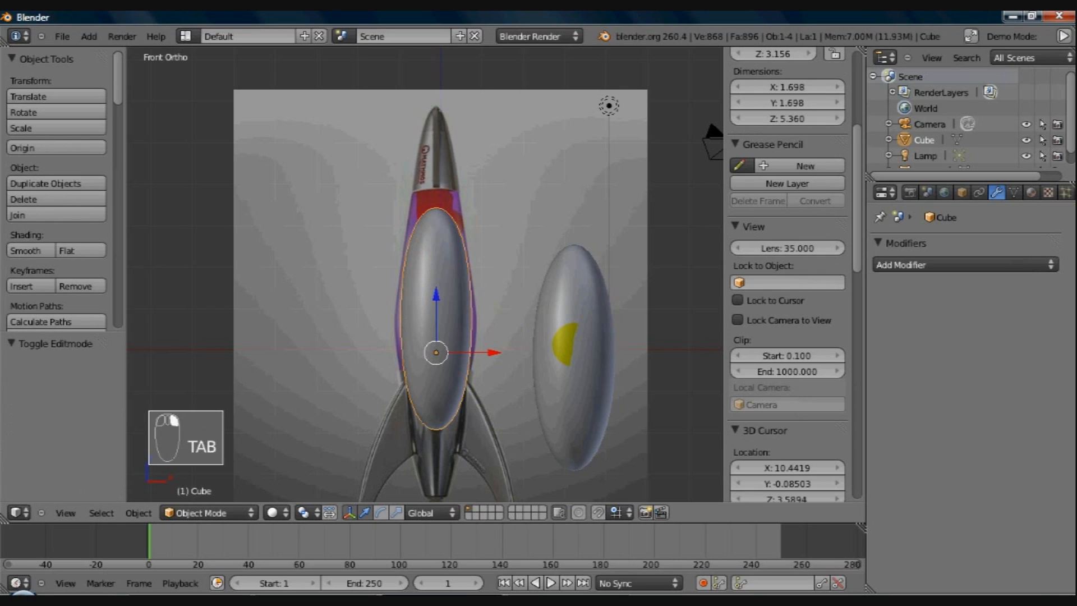
# Step: Delete the stretched sphere and the stretched cube from the scene
pyautogui.rightClick(575, 350)
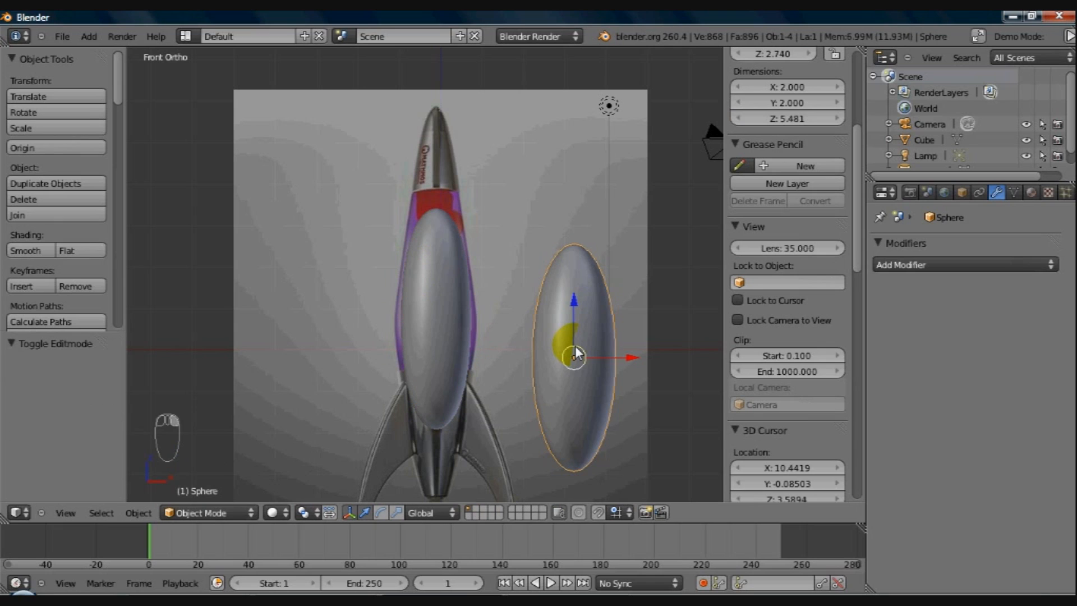
pyautogui.press('x')
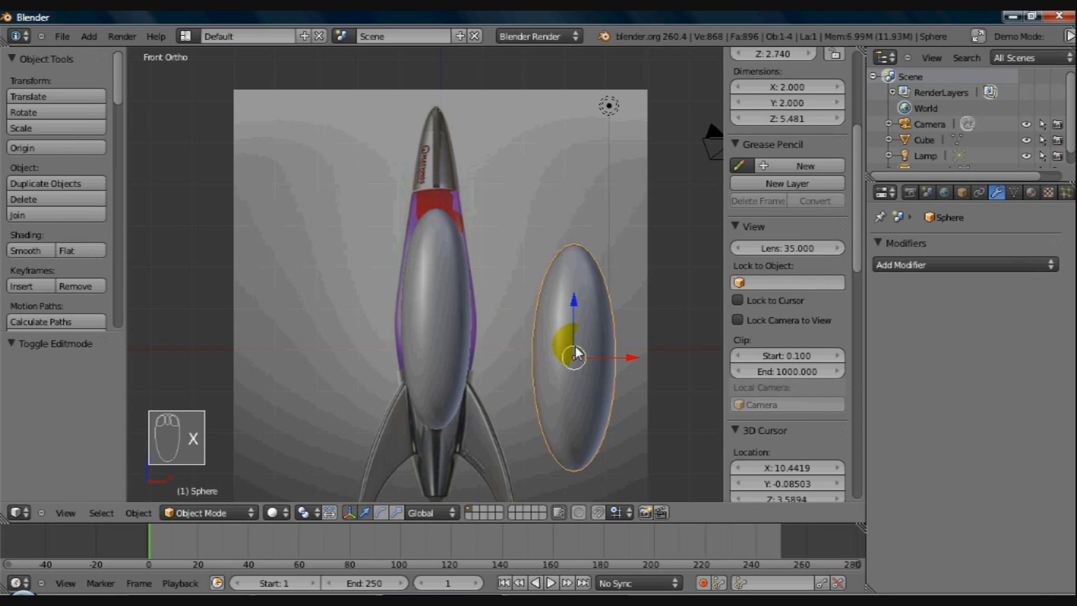
pyautogui.click(488, 311)
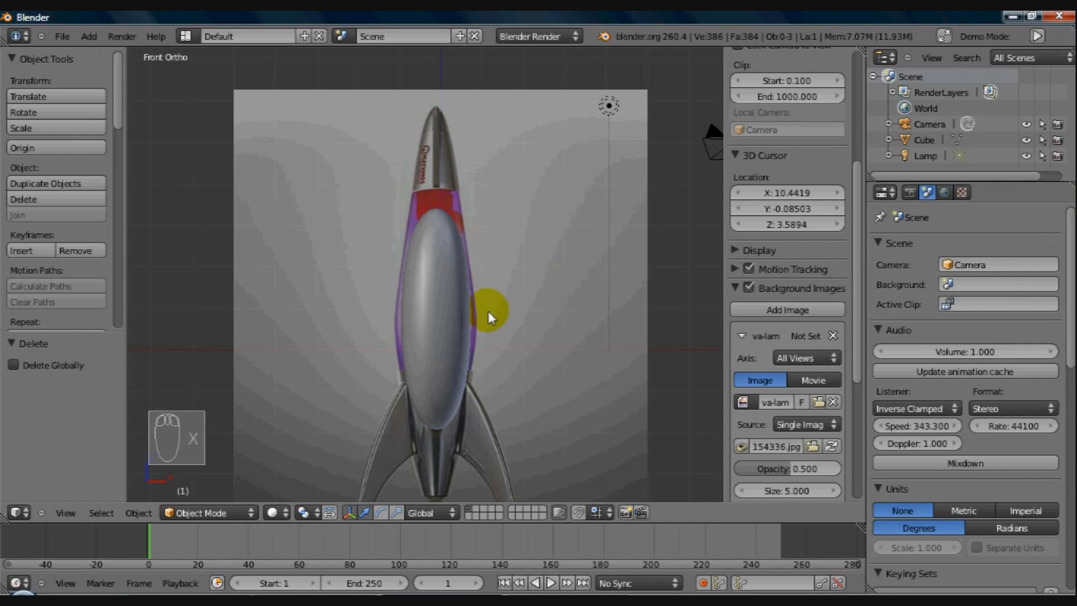
pyautogui.rightClick(447, 331)
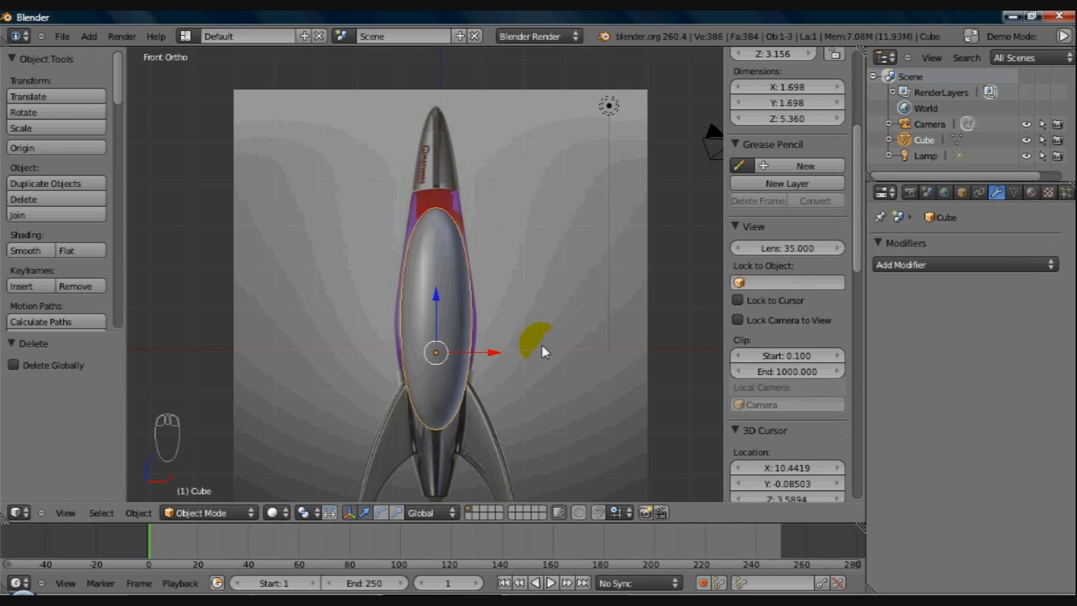
pyautogui.press('x')
pyautogui.click(540, 345)
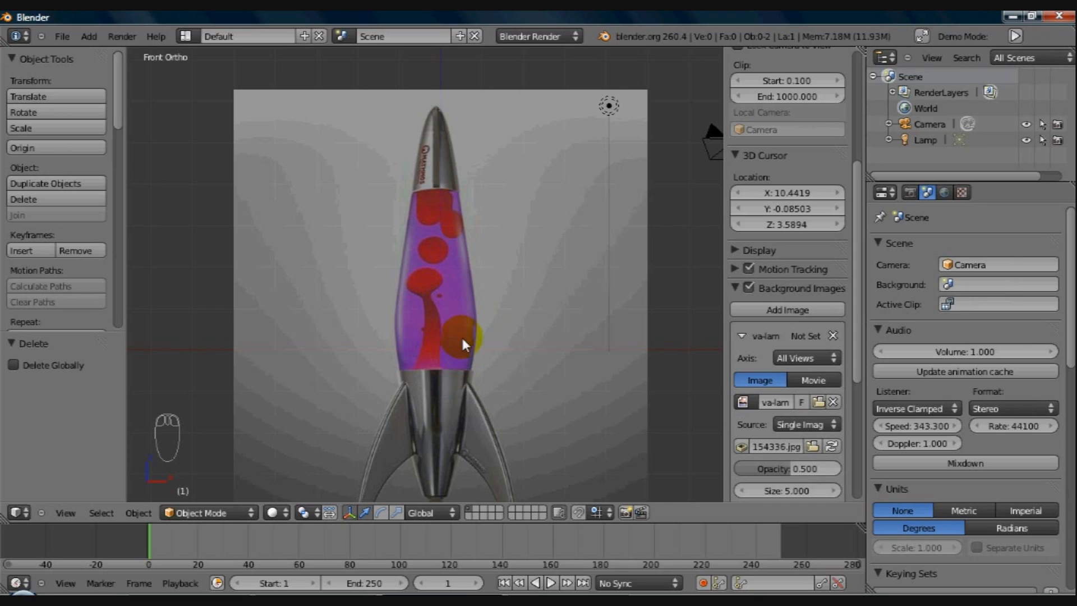
# Step: Place the 3D cursor in front view on the lower glass body of the reference lamp, at about X -0.09, Z 0.71
pyautogui.moveTo(461, 335); pyautogui.dragTo(459, 338, button='middle')
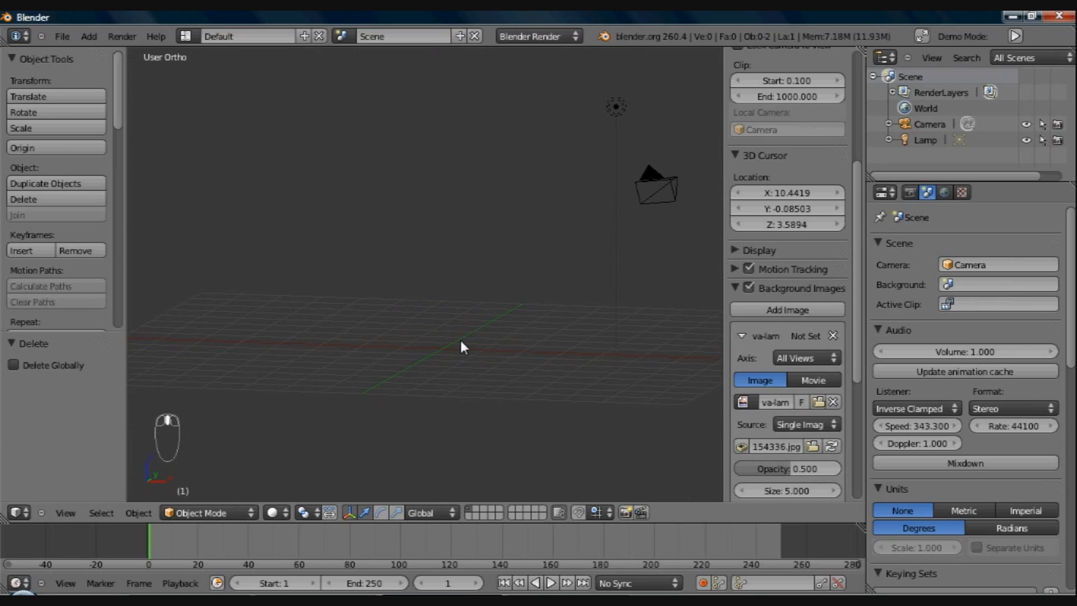
pyautogui.press('KP_1')
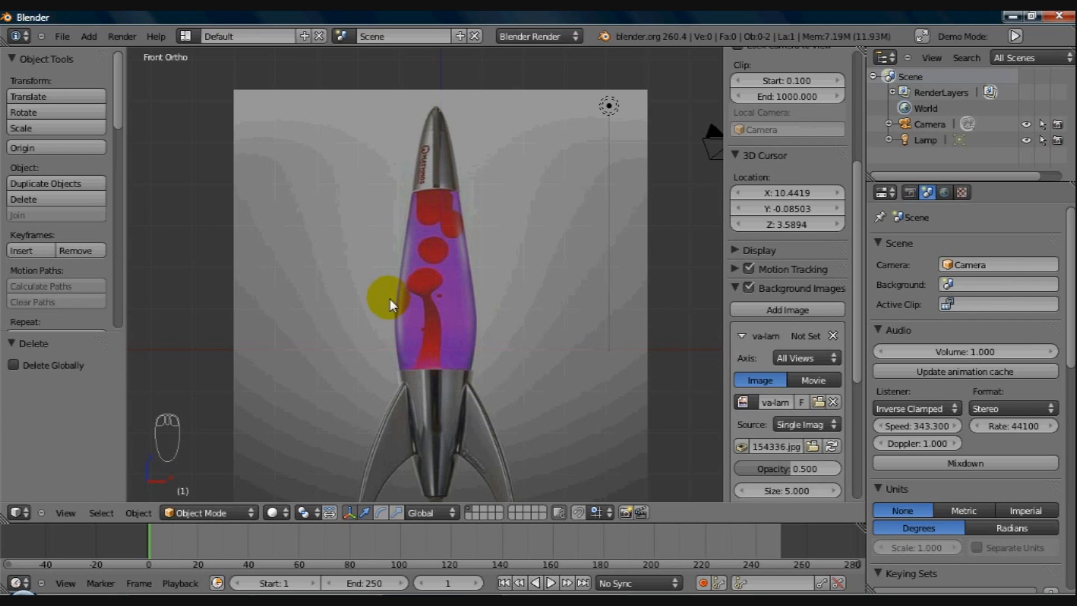
pyautogui.click(436, 319)
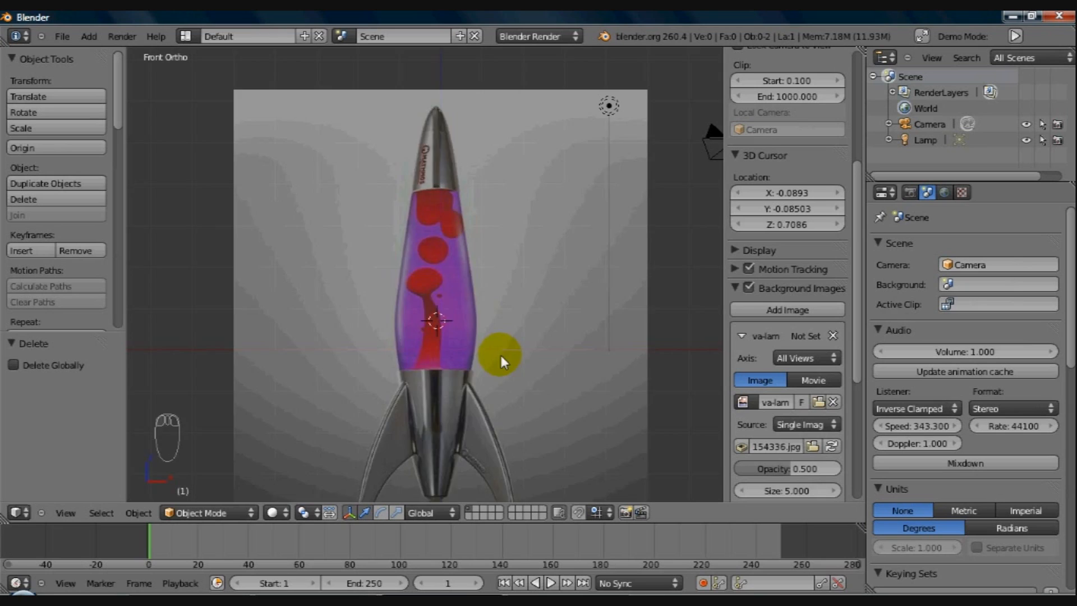
# Step: Add a mesh cylinder with 8 vertices at the 3D cursor on the lamp's glass in front view
pyautogui.press('KP_3')
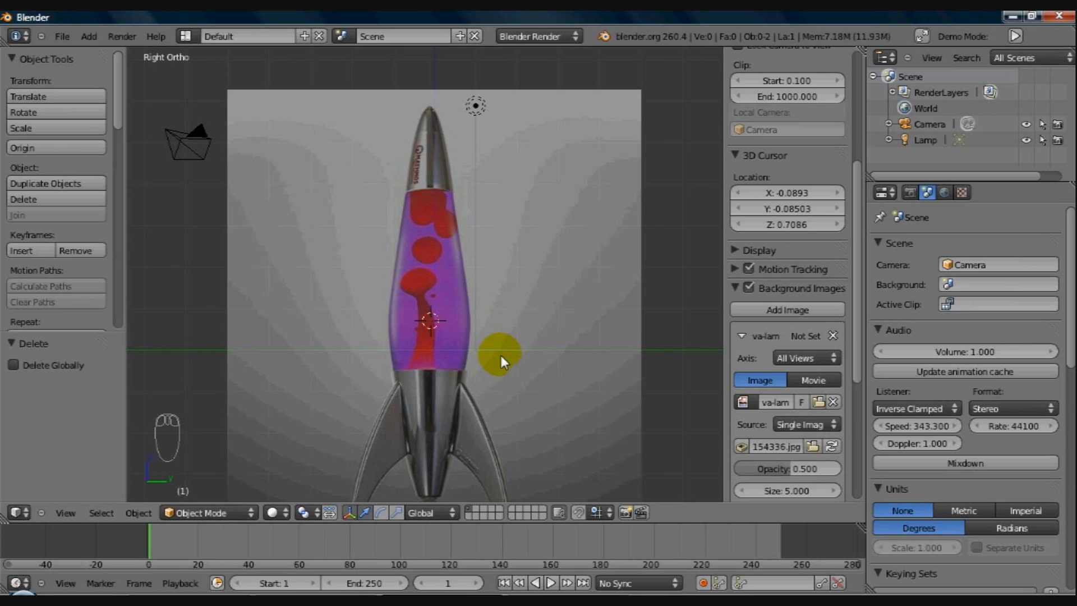
pyautogui.press('KP_1')
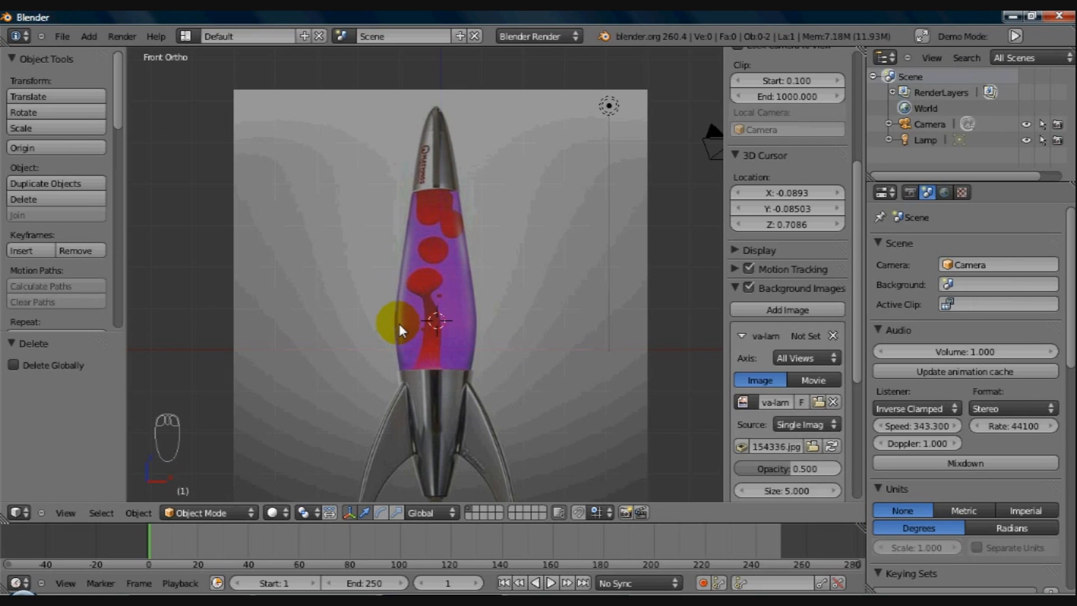
pyautogui.hotkey('shift', 'a')
pyautogui.moveTo(398, 325)
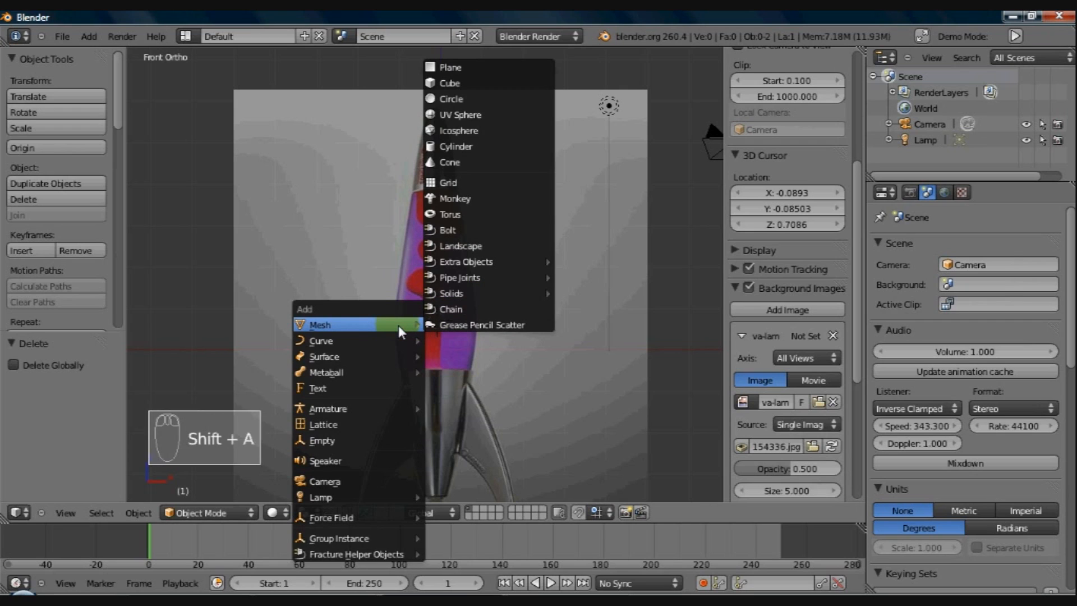
pyautogui.click(469, 143)
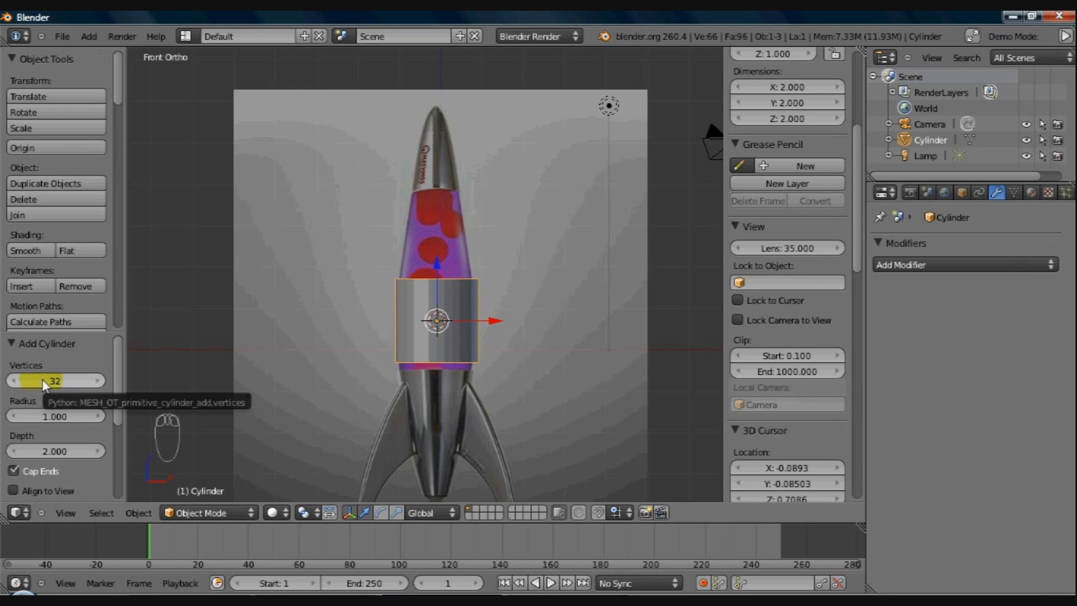
pyautogui.click(59, 382)
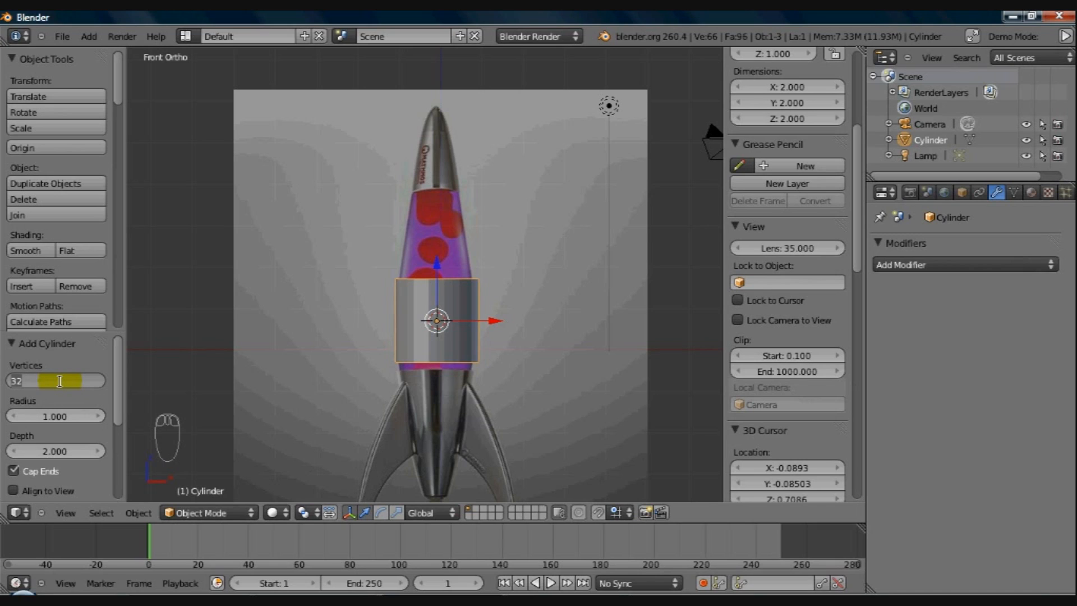
pyautogui.write('8')
pyautogui.press('Return')
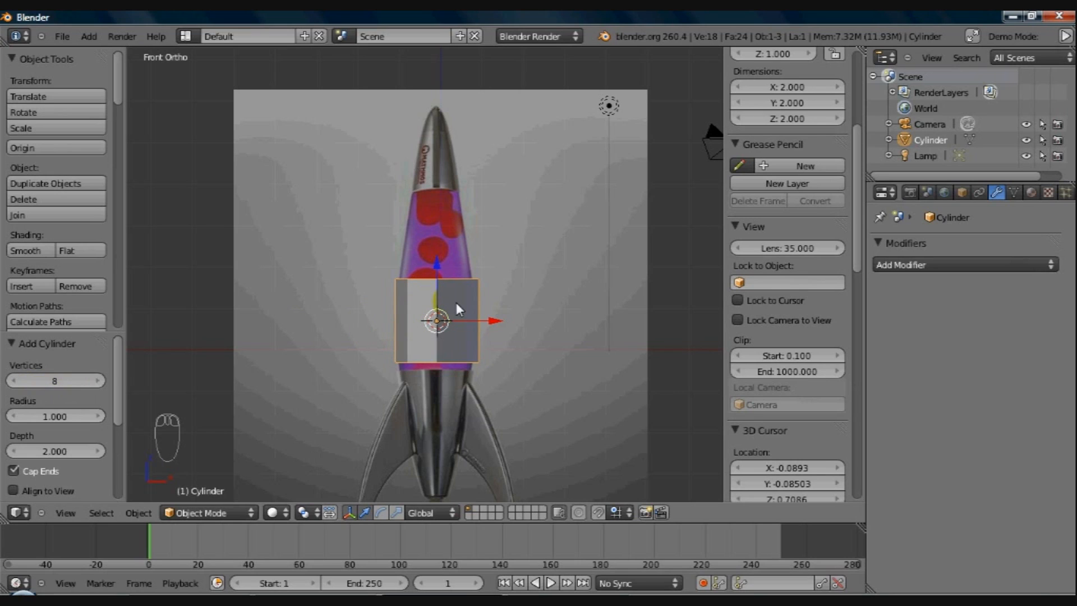
# Step: Turn off the new cylinder's end caps to leave it open, and check the hollow shape in perspective
pyautogui.moveTo(456, 302)
pyautogui.mouseDown(button='middle')
pyautogui.moveTo(400, 396)
pyautogui.moveTo(443, 304)
pyautogui.mouseUp(button='middle')
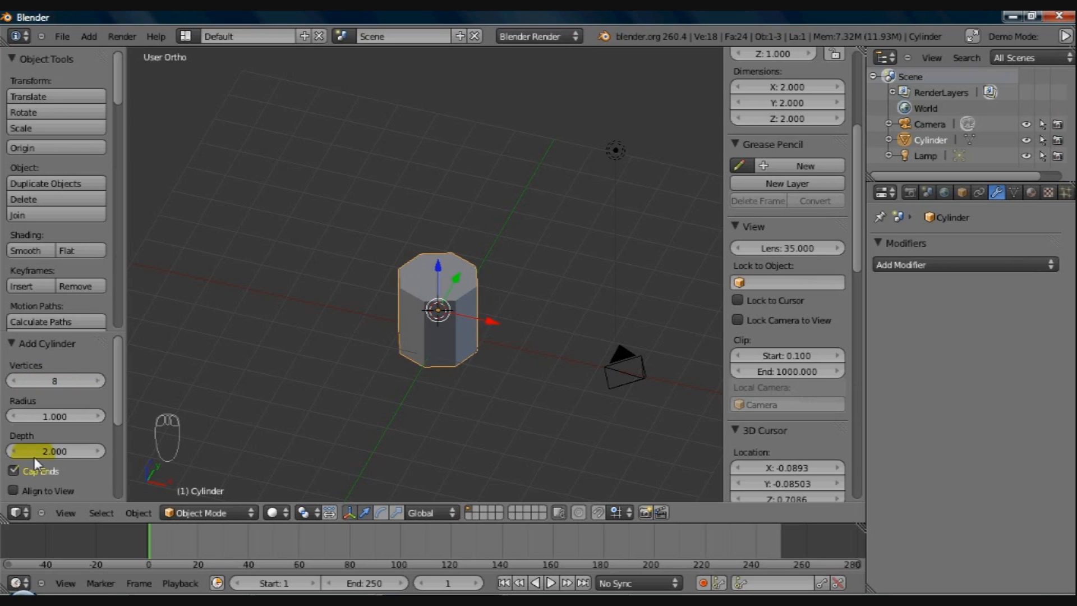
pyautogui.click(14, 470)
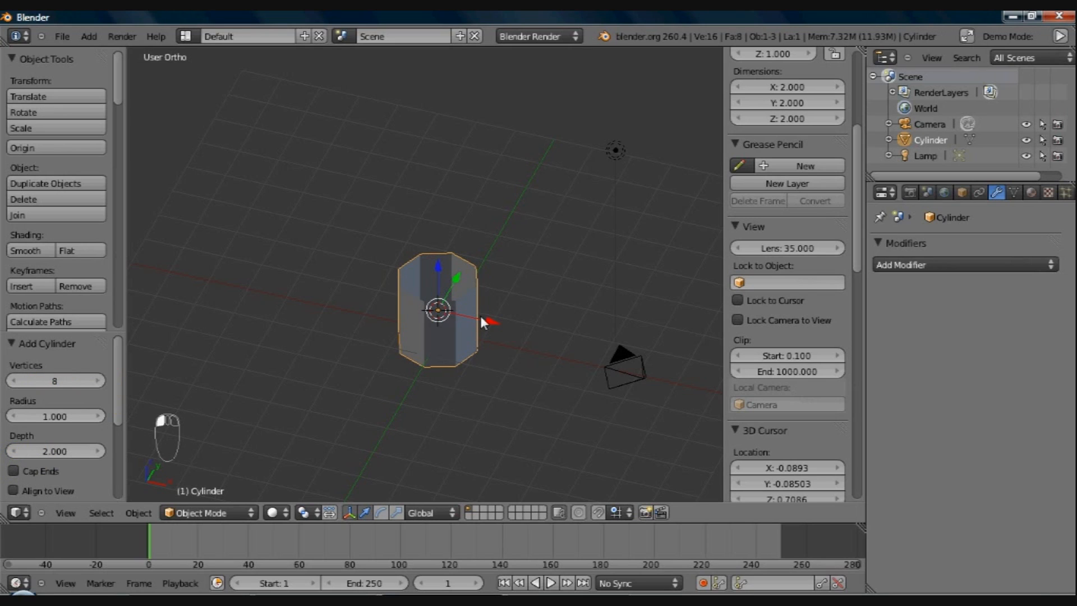
pyautogui.moveTo(374, 392)
pyautogui.mouseDown(button='middle')
pyautogui.moveTo(332, 337)
pyautogui.moveTo(416, 300)
pyautogui.moveTo(429, 272)
pyautogui.moveTo(371, 395)
pyautogui.mouseUp(button='middle')
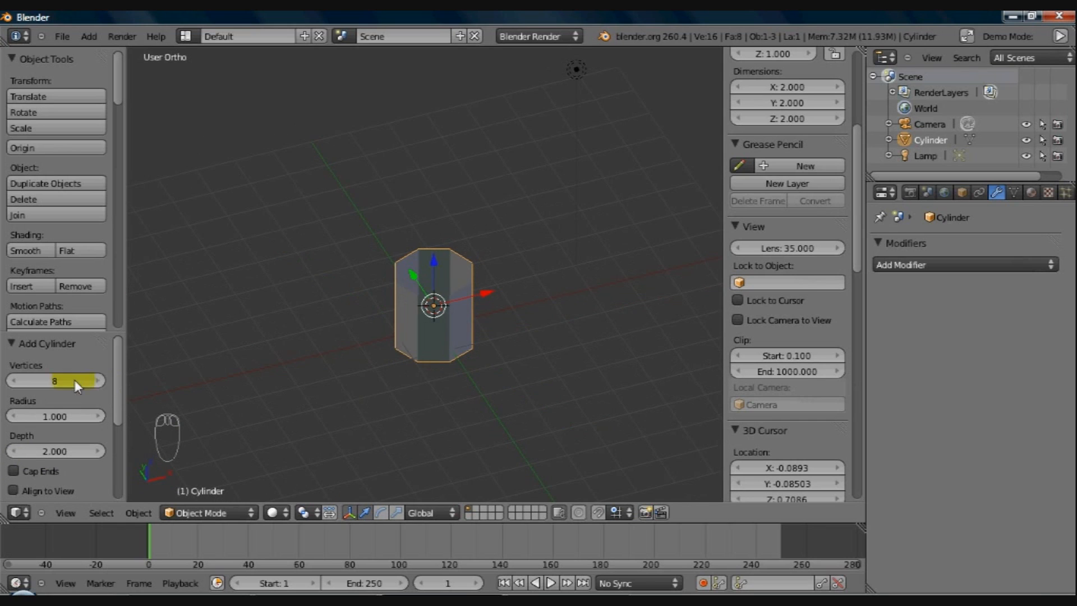
# Step: Try 23 vertices on the cylinder, and set its vertex count back to 8
pyautogui.moveTo(59, 380)
pyautogui.mouseDown()
pyautogui.moveTo(74, 386)
pyautogui.moveTo(56, 381)
pyautogui.mouseUp()
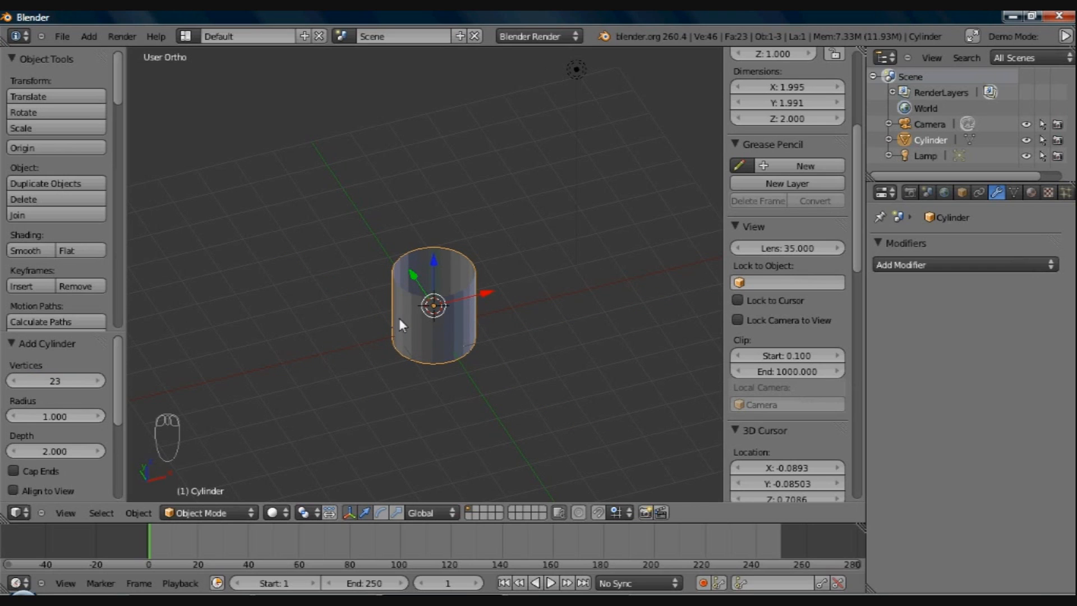
pyautogui.click(65, 379)
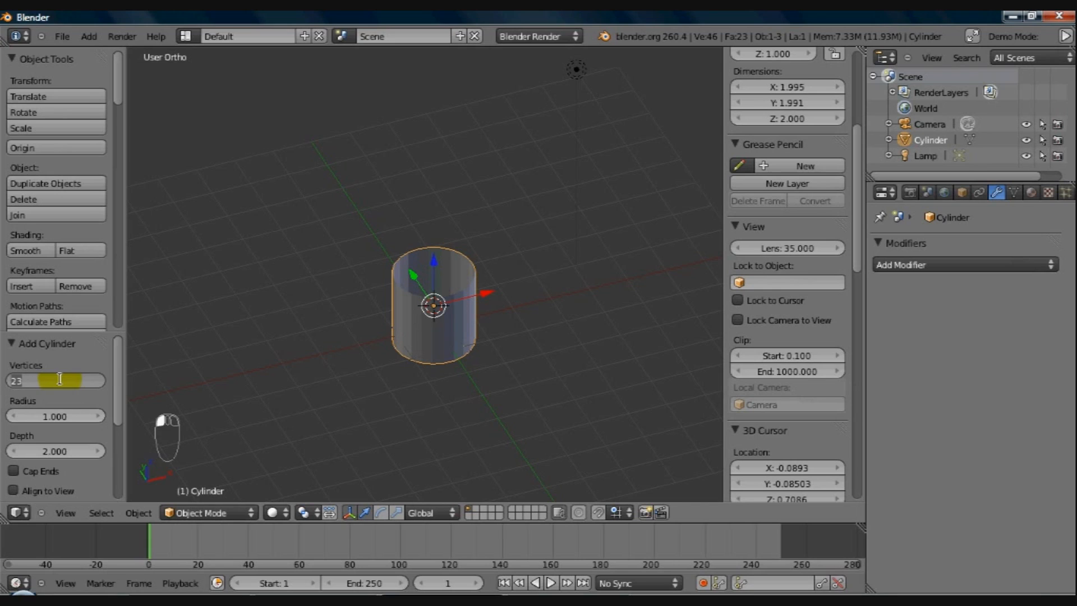
pyautogui.write('8')
pyautogui.press('Return')
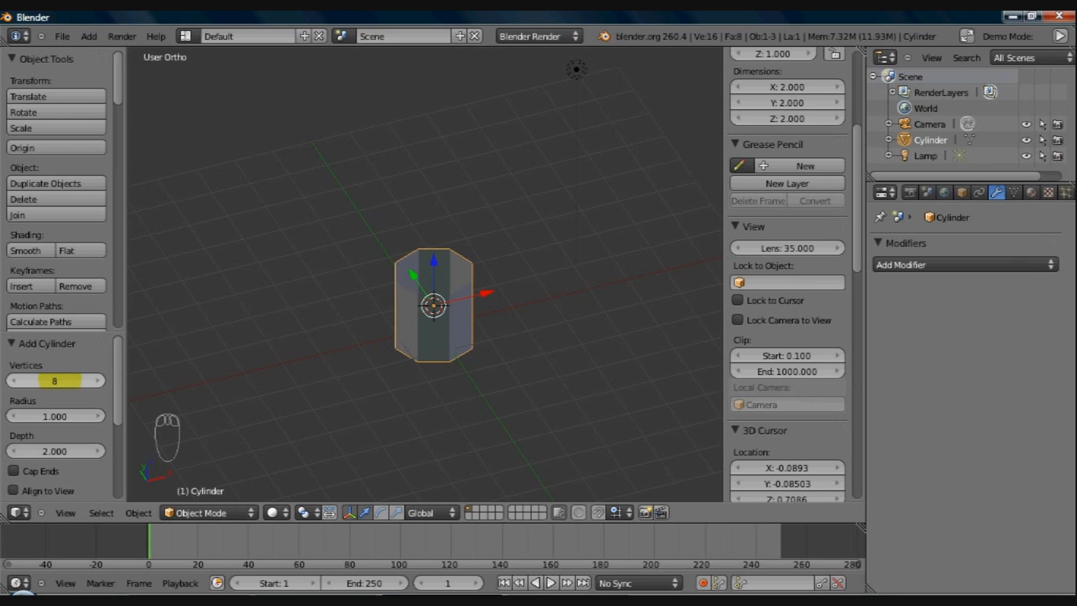
# Step: Place the 3D cursor beside the cylinder at about X -2.06, Y 0.07, and switch the selection to the lamp and back to the cylinder
pyautogui.click(355, 344)
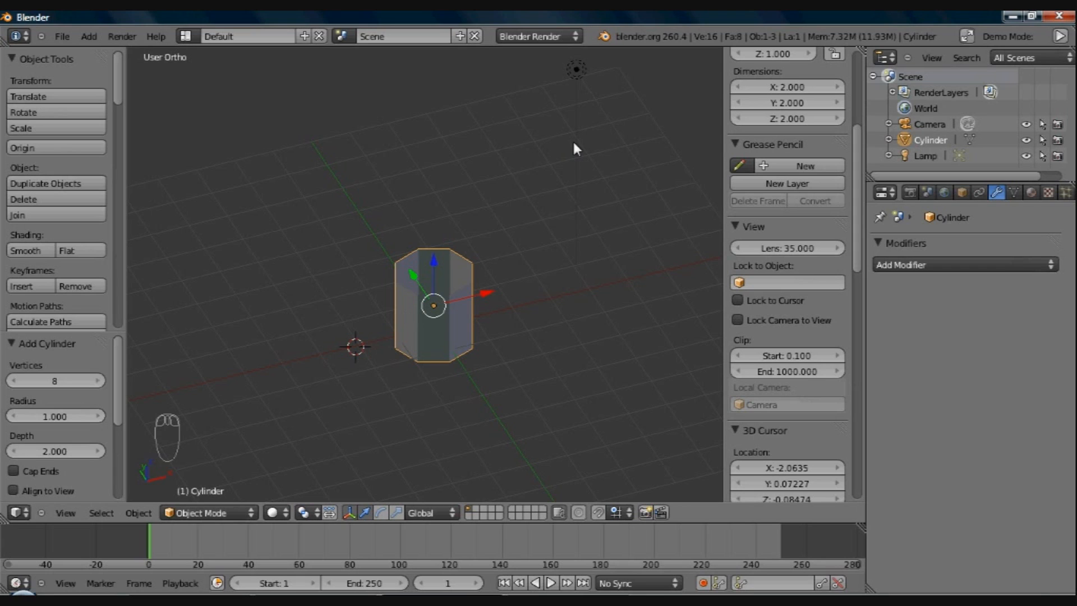
pyautogui.rightClick(577, 73)
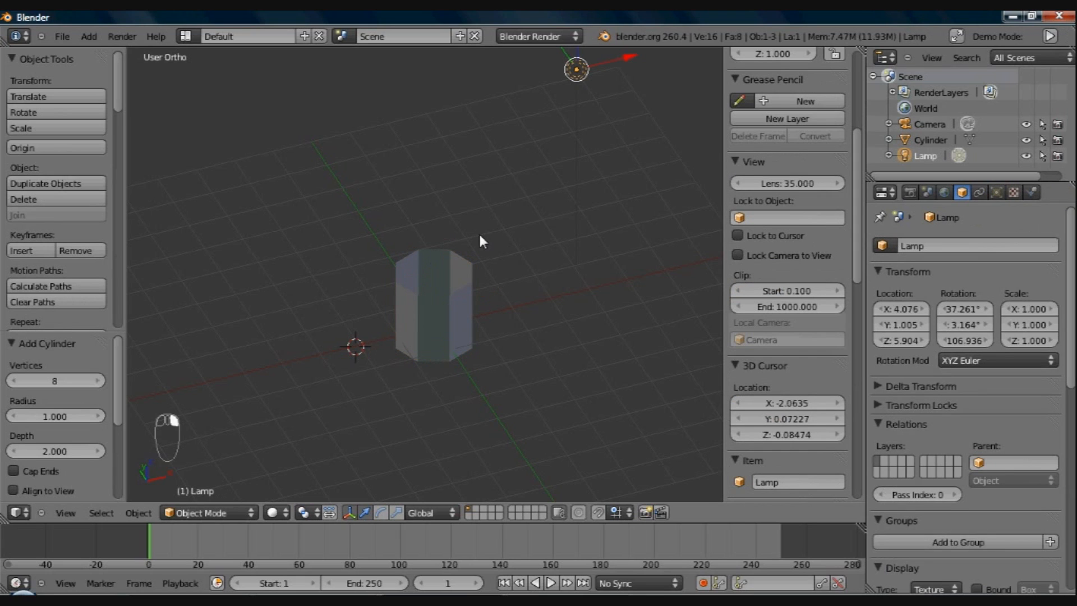
pyautogui.rightClick(419, 318)
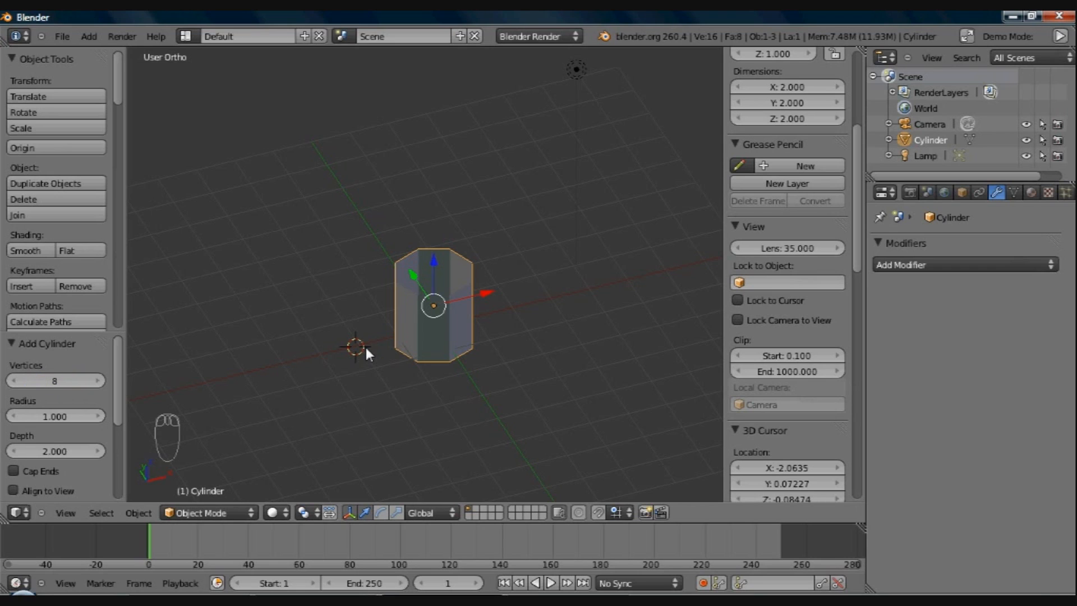
# Step: Scale the cylinder up by about 1.345, and scale it back down by about 0.744 in front view
pyautogui.press('s')
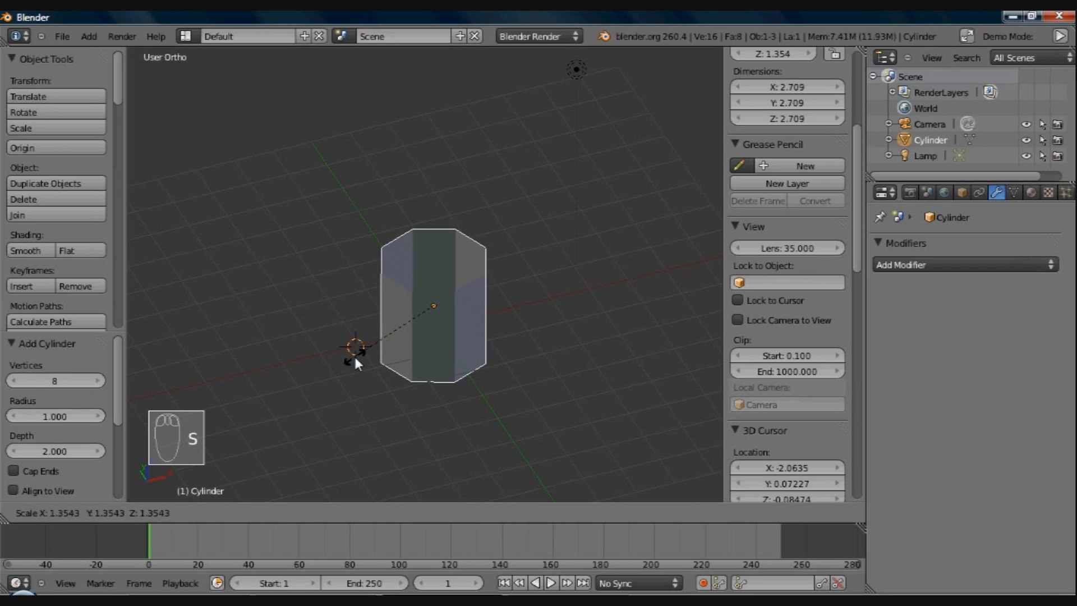
pyautogui.click(354, 354)
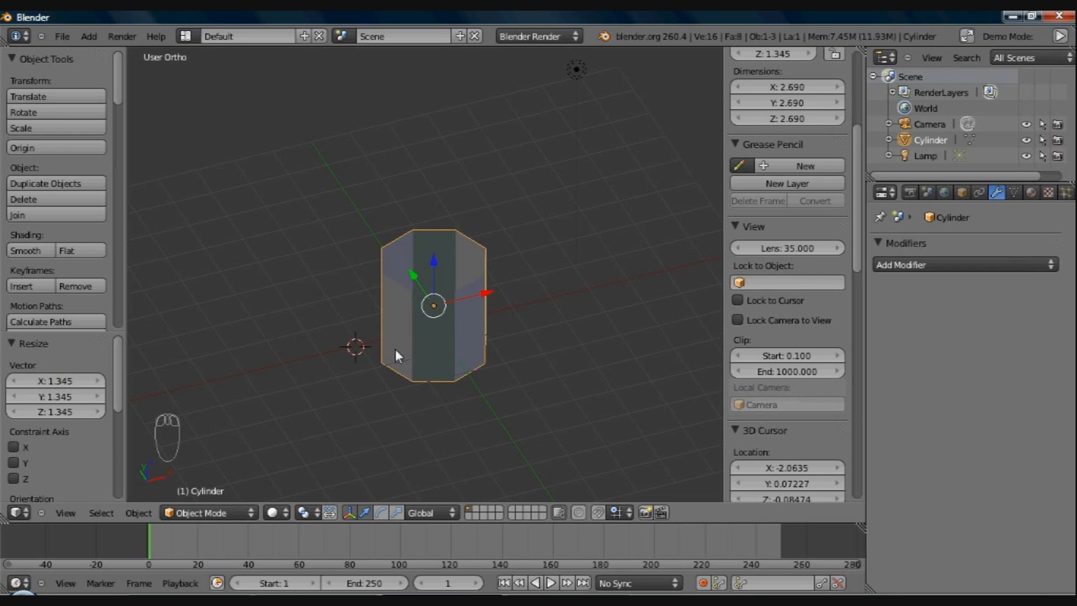
pyautogui.moveTo(391, 353); pyautogui.dragTo(450, 333, button='middle')
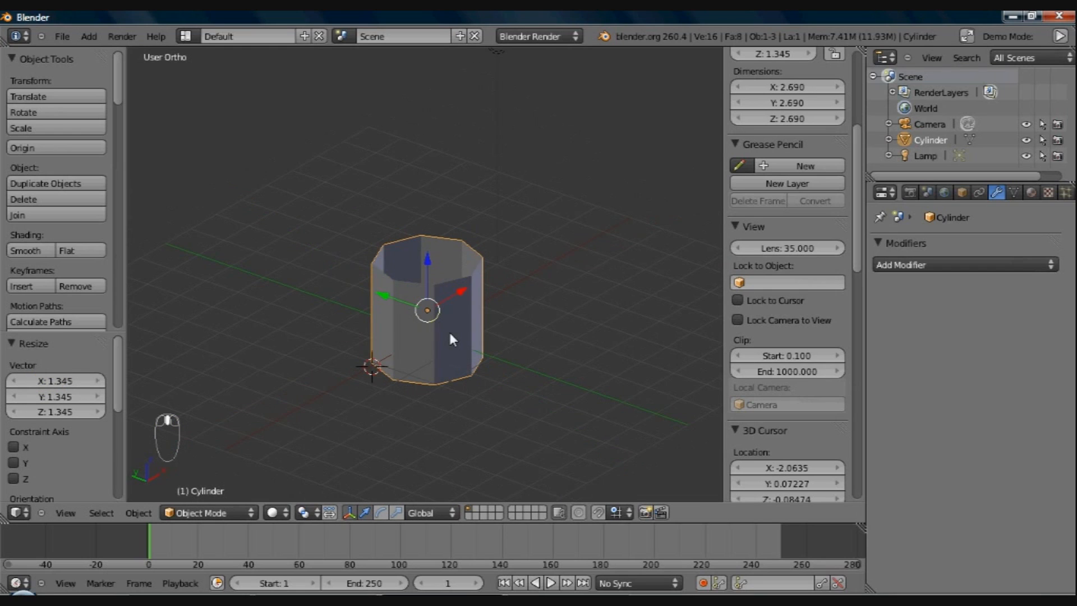
pyautogui.press('KP_1')
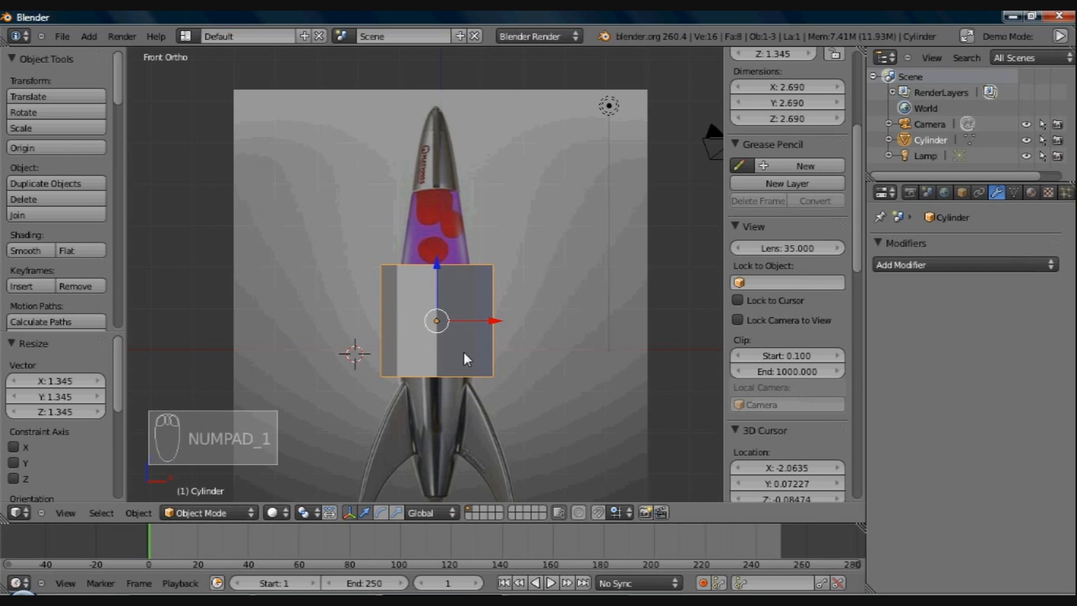
pyautogui.press('s')
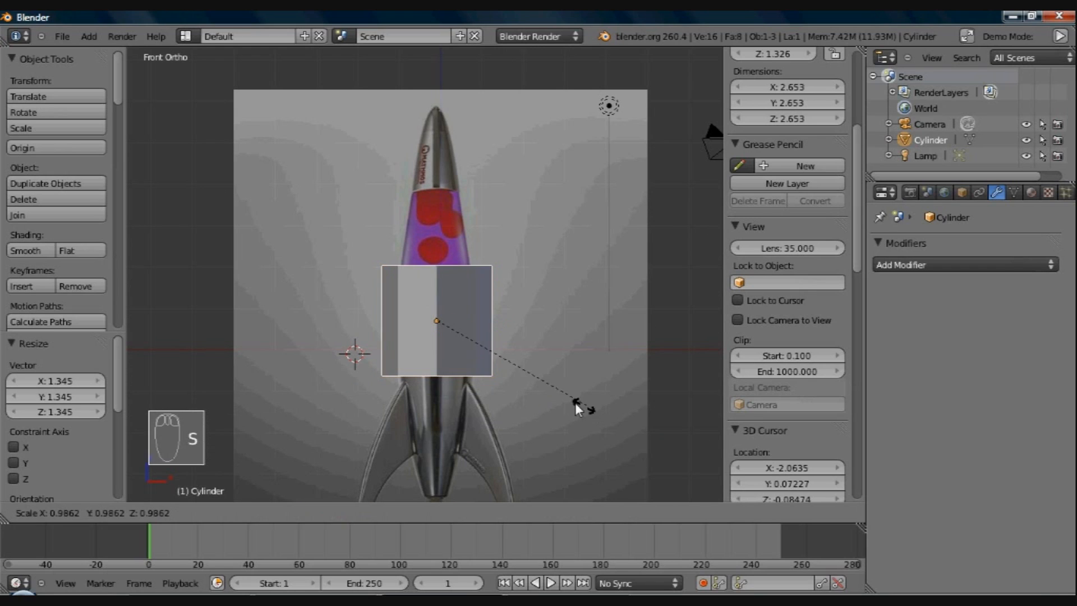
pyautogui.click(548, 391)
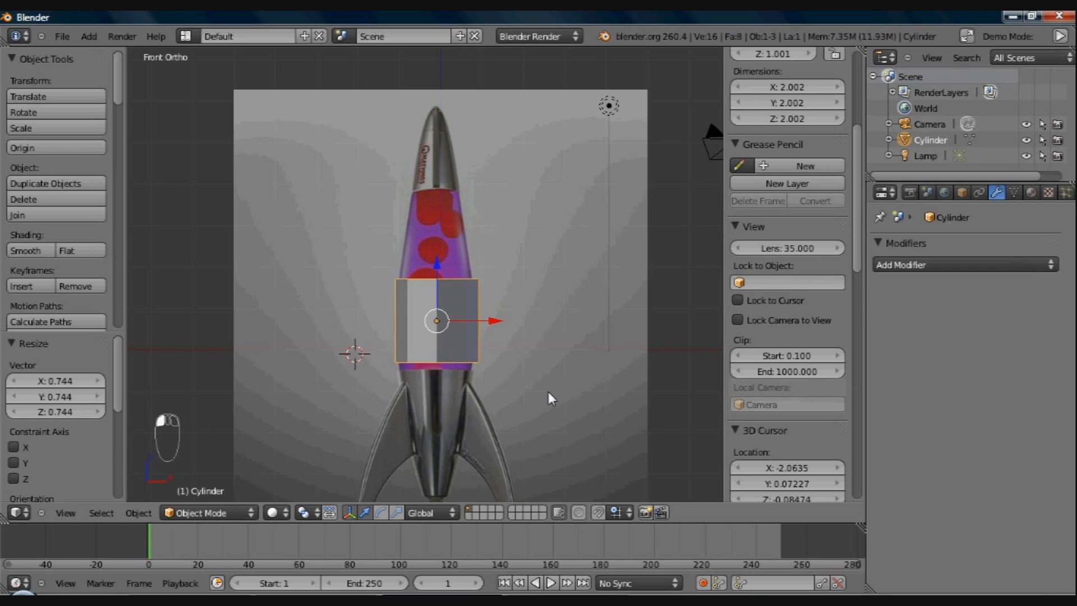
# Step: Display the cylinder in wireframe and move it up about 1.1 along Z over the middle of the glass
pyautogui.press('z')
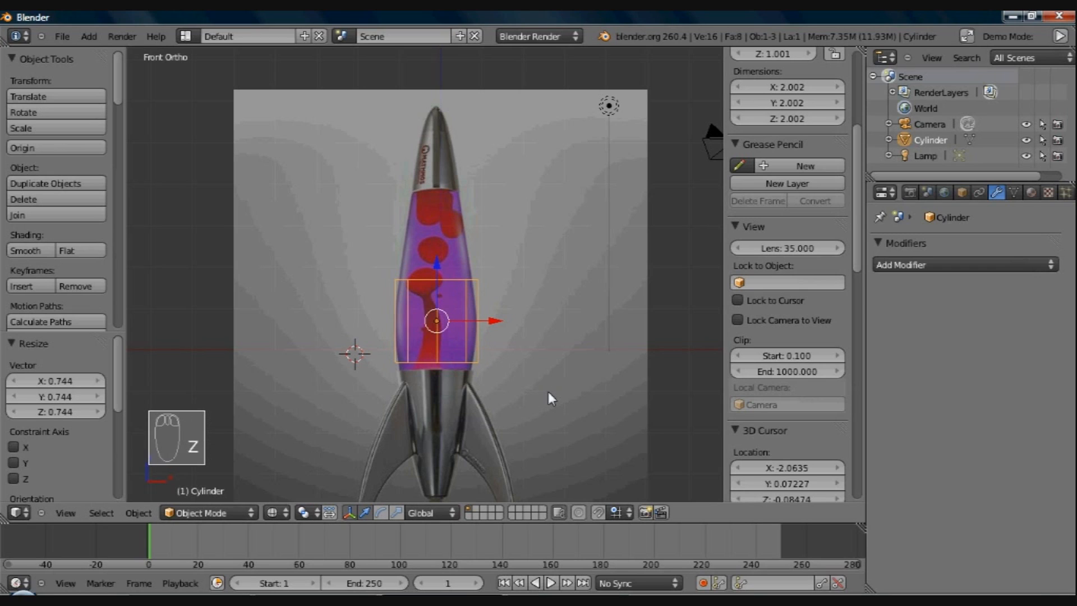
pyautogui.click(437, 264)
pyautogui.moveTo(437, 265); pyautogui.dragTo(437, 222)
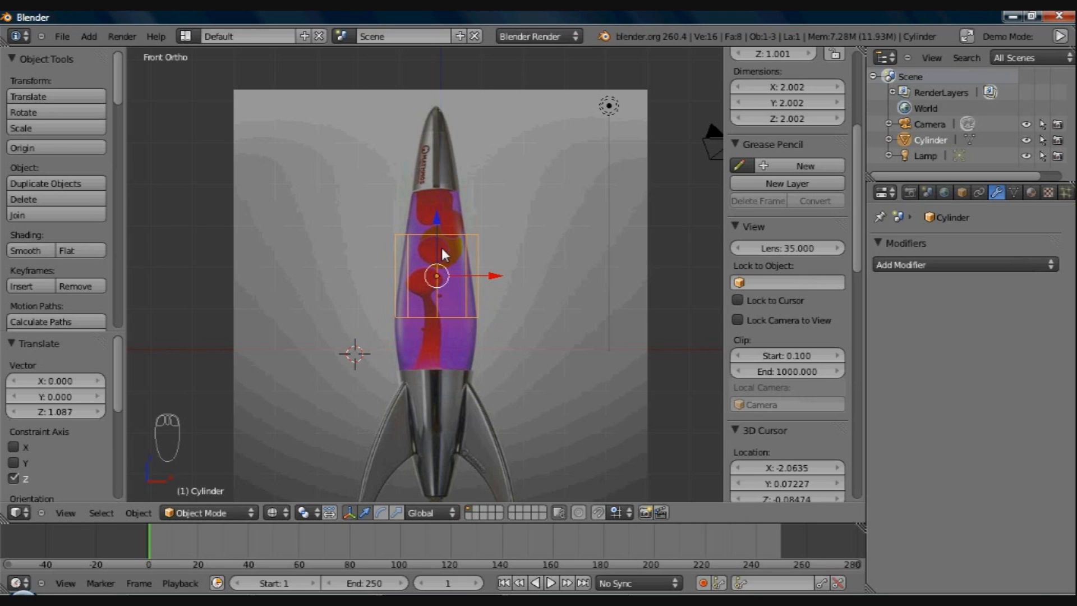
pyautogui.moveTo(436, 218); pyautogui.dragTo(436, 218)
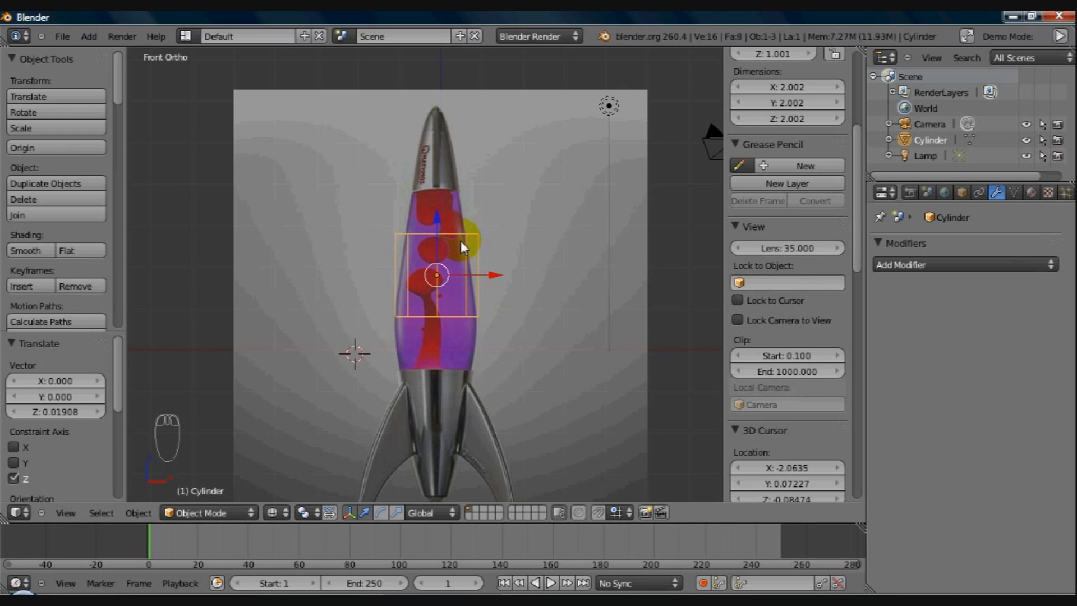
# Step: Enter Edit Mode on the cylinder, compare the right and front views, and switch to vertex selection
pyautogui.press('Tab')
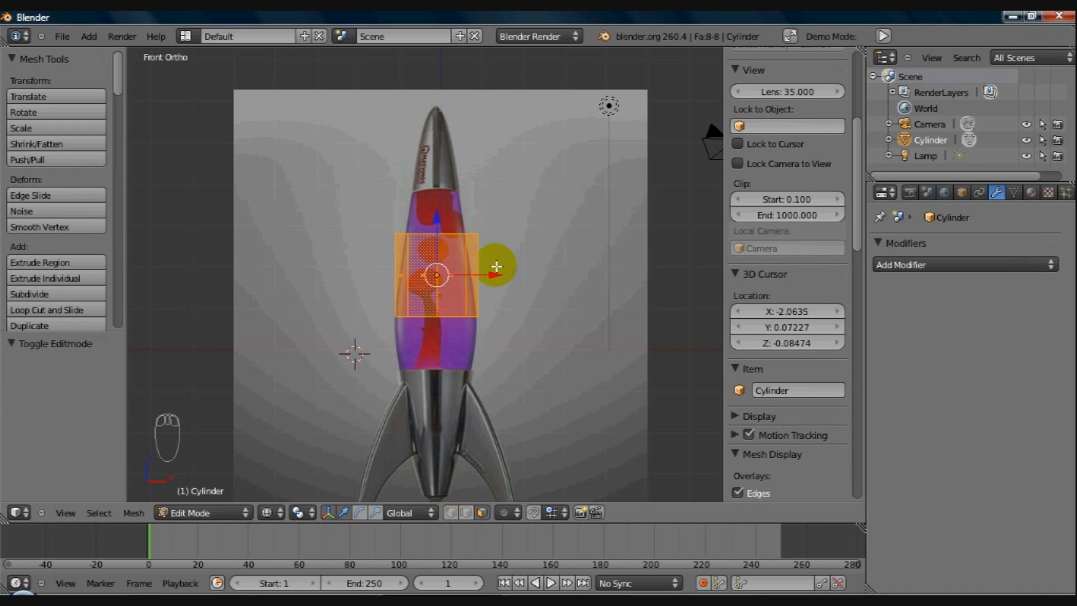
pyautogui.press('KP_3')
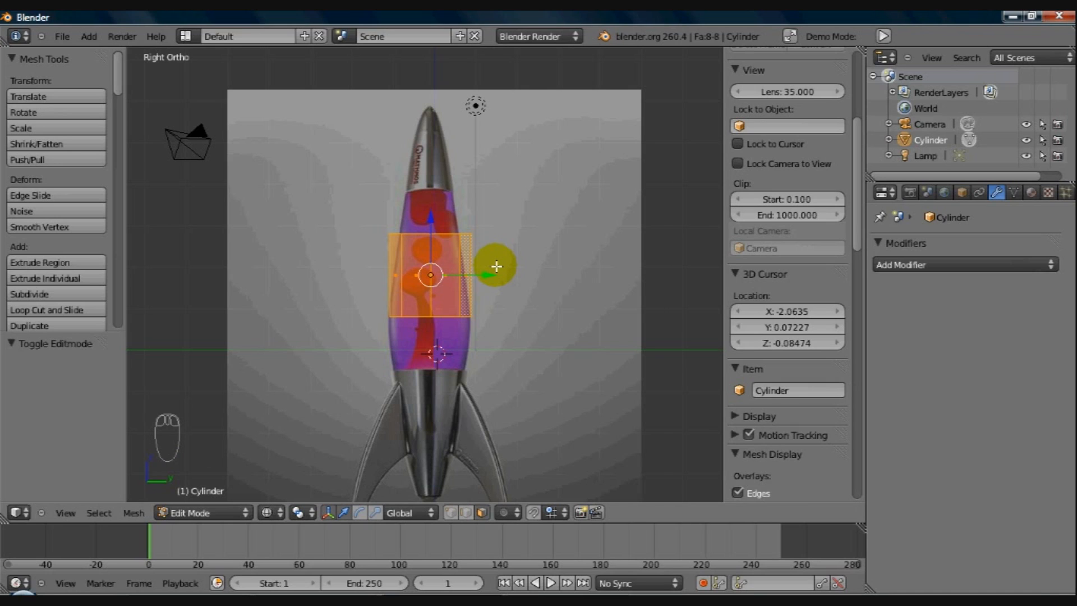
pyautogui.press('KP_1')
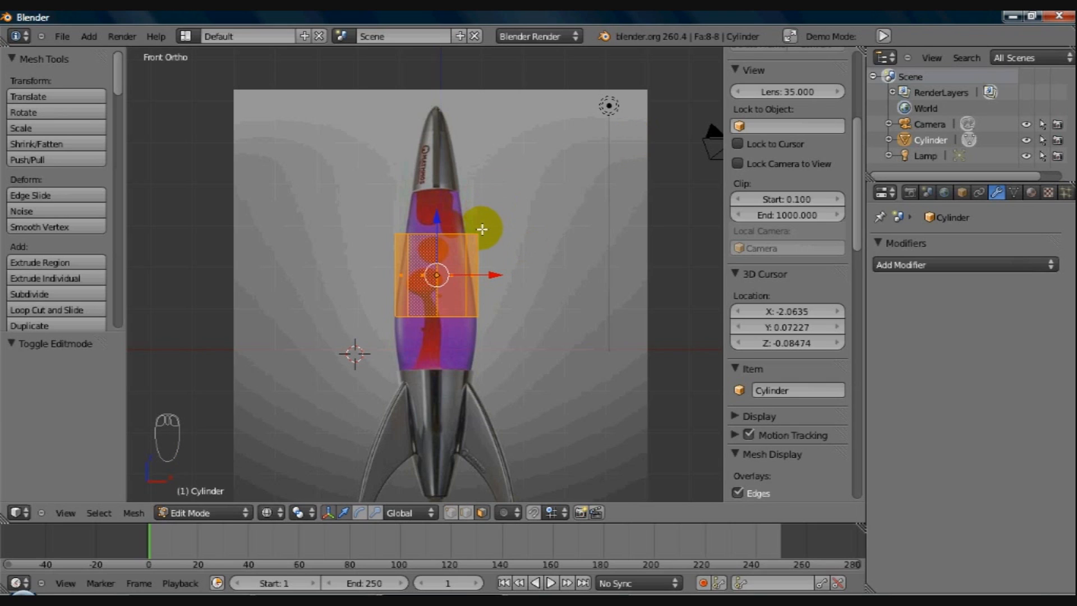
pyautogui.click(448, 512)
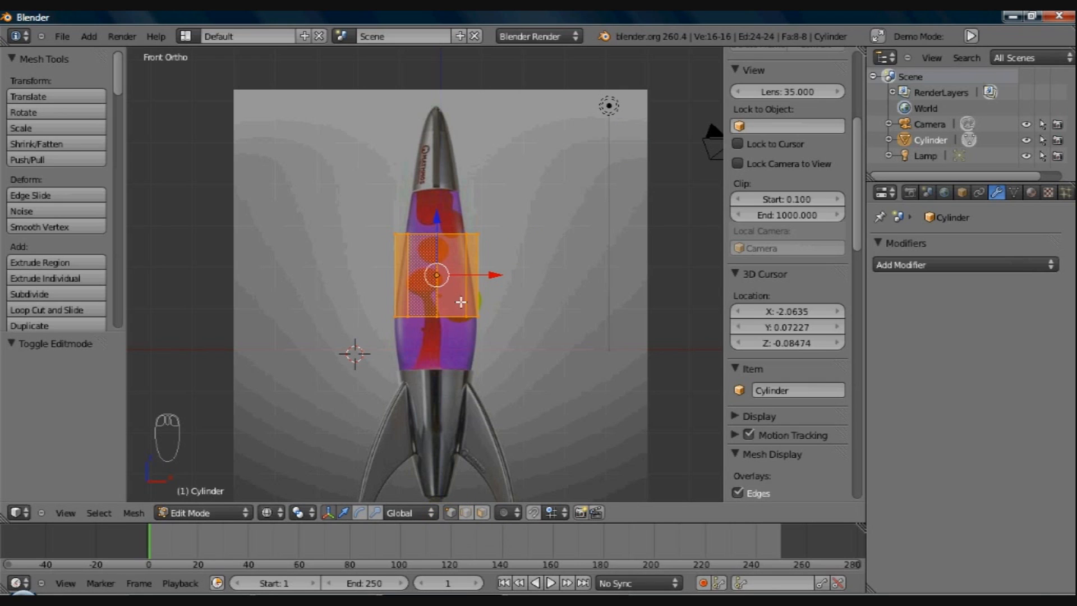
# Step: Select the cylinder's top edge loop, scale it to about 0.75 and nudge it along X to match the glass outline
pyautogui.keyDown('alt'); pyautogui.rightClick(474, 234); pyautogui.keyUp('alt')
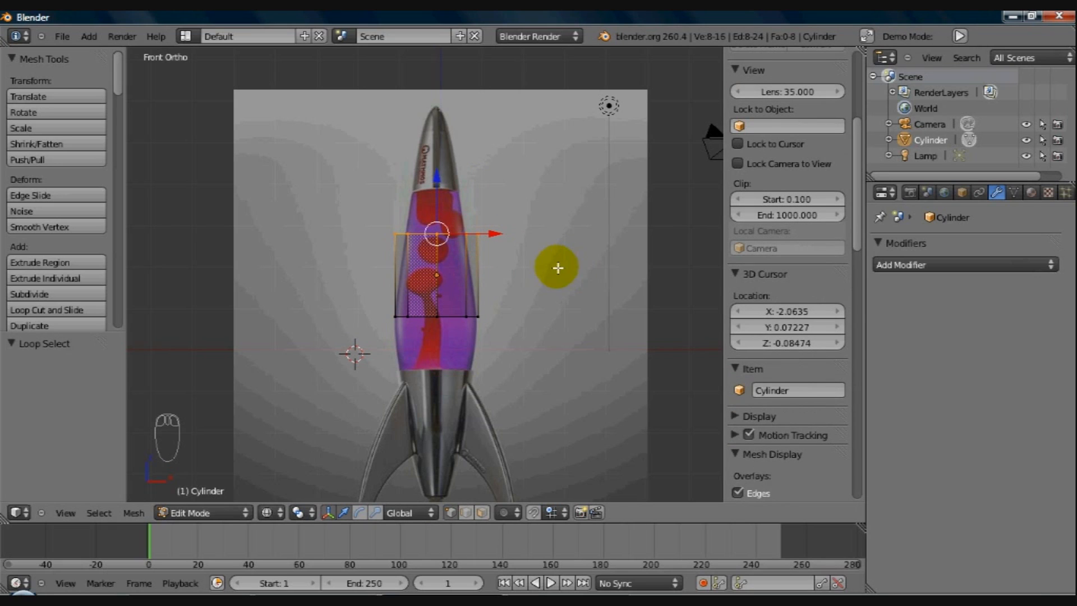
pyautogui.rightClick(475, 236)
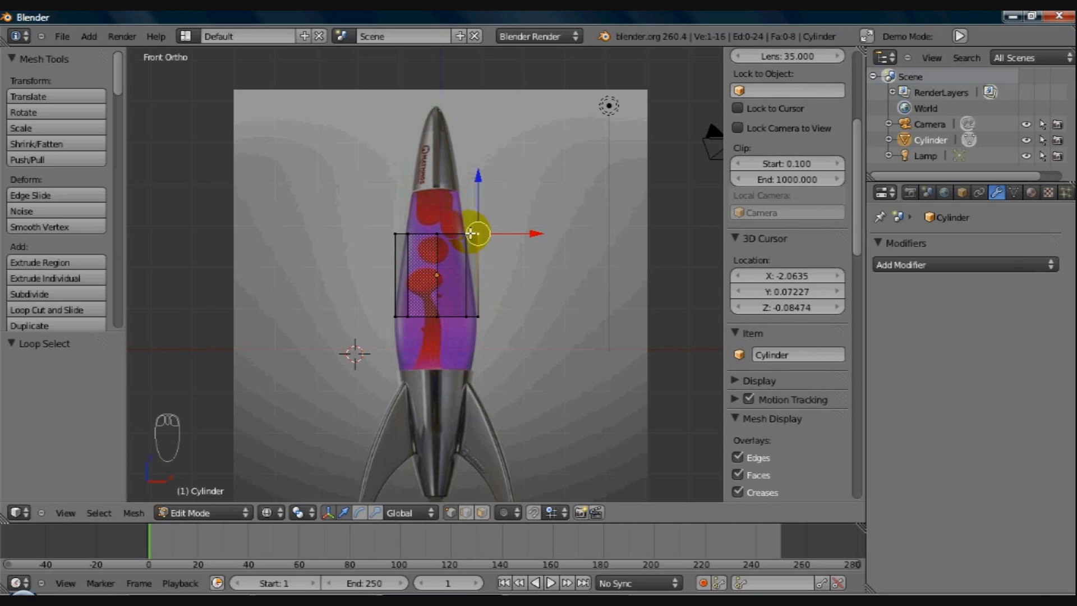
pyautogui.keyDown('alt'); pyautogui.rightClick(472, 232); pyautogui.keyUp('alt')
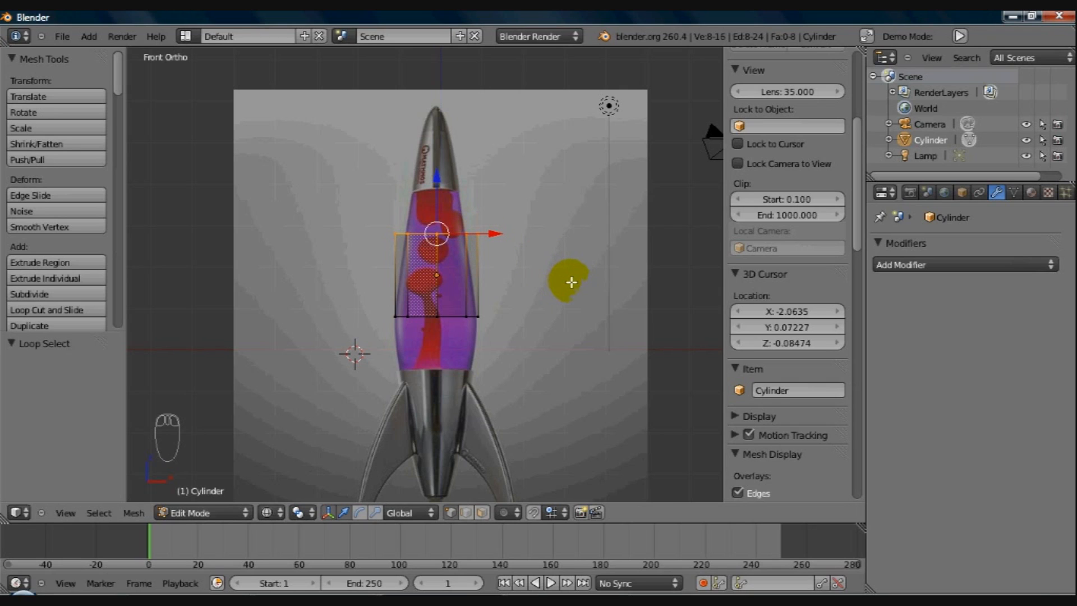
pyautogui.press('s')
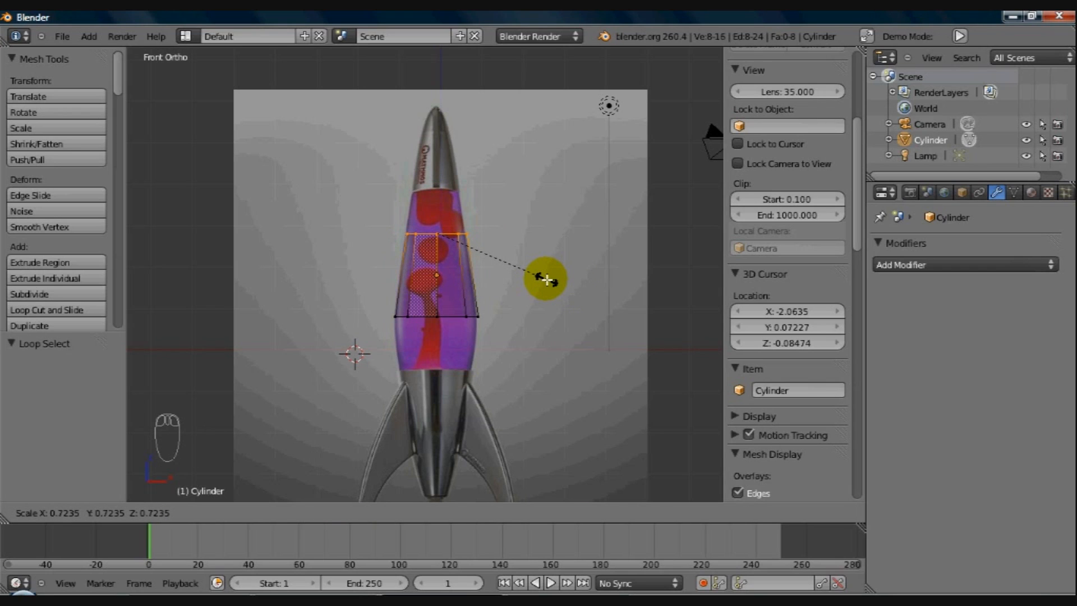
pyautogui.click(549, 283)
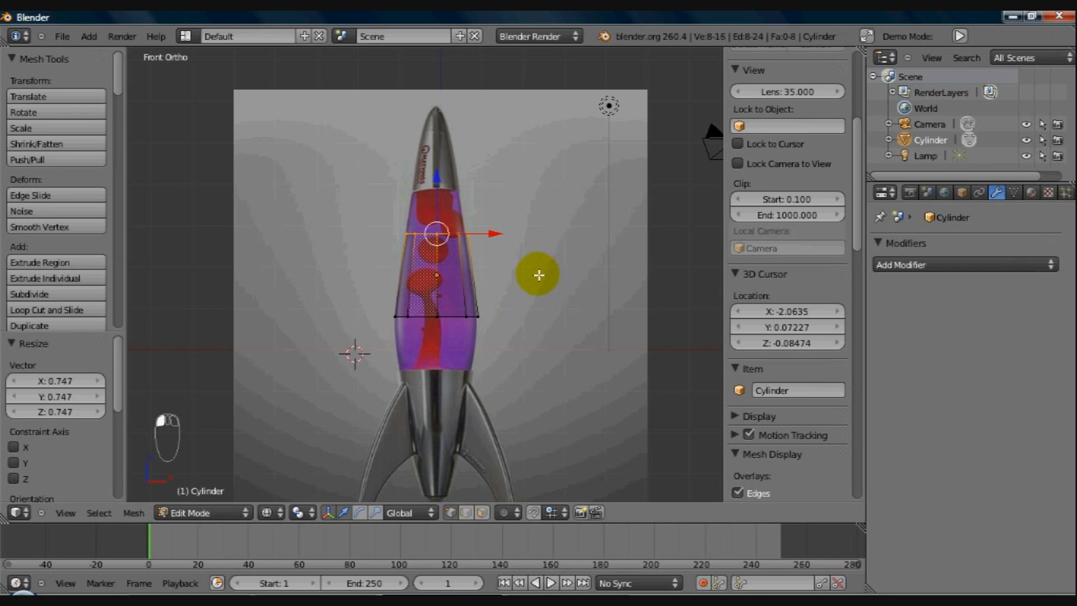
pyautogui.moveTo(496, 234); pyautogui.dragTo(523, 280)
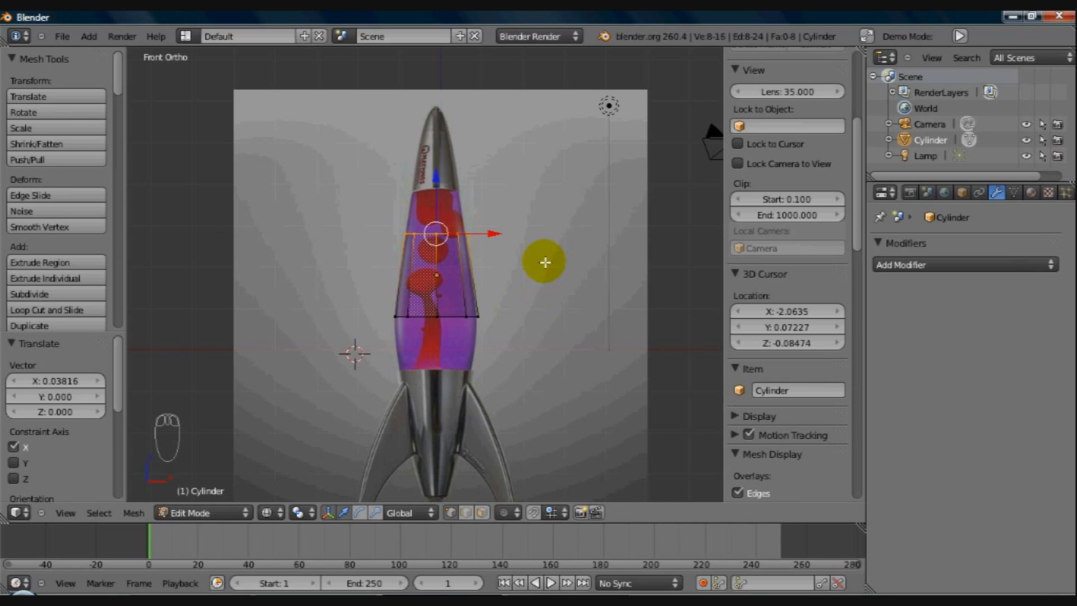
# Step: Extrude the cylinder's top edge loop up about 1.087 to the cap's base and scale it to about 0.747
pyautogui.press('e')
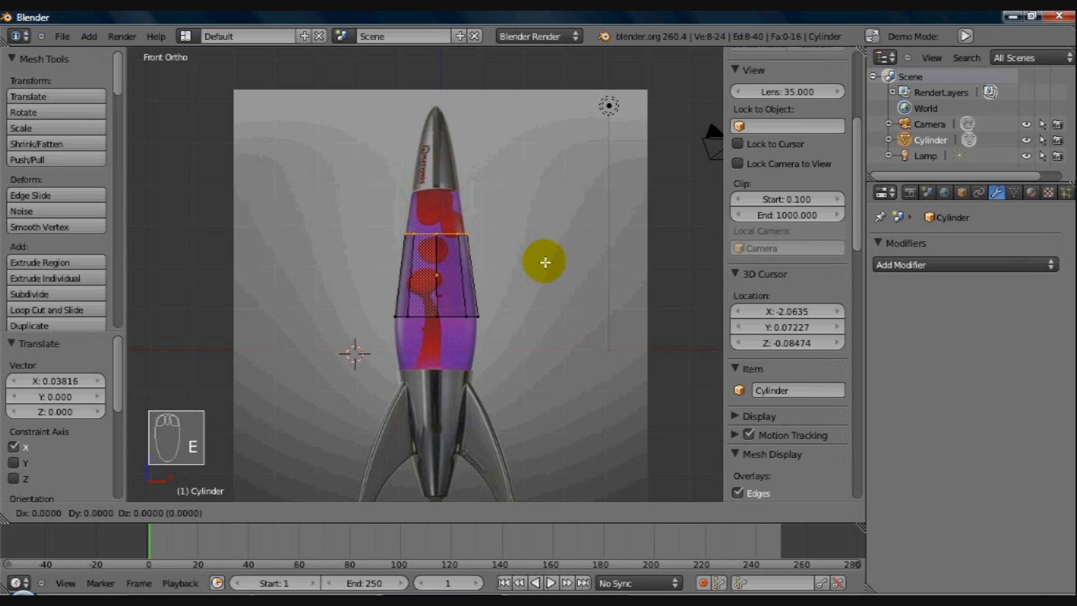
pyautogui.click(546, 217)
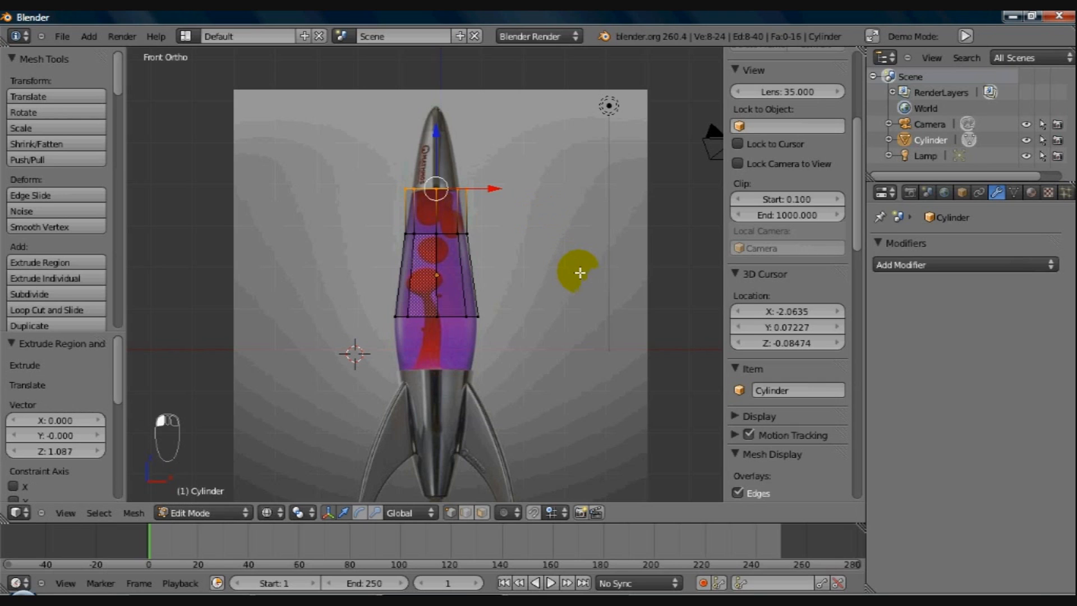
pyautogui.press('s')
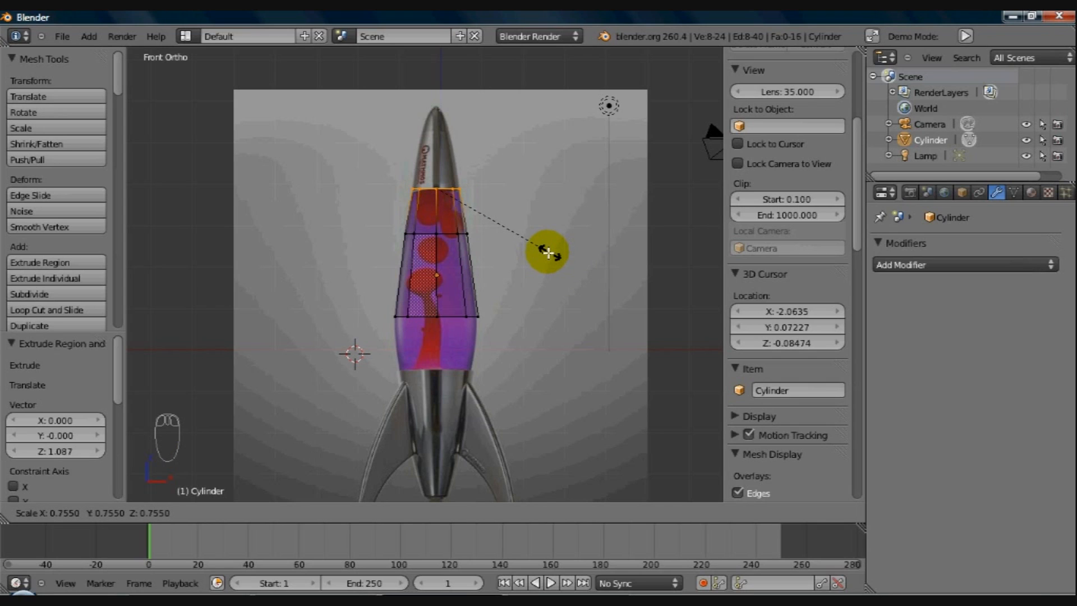
pyautogui.click(547, 253)
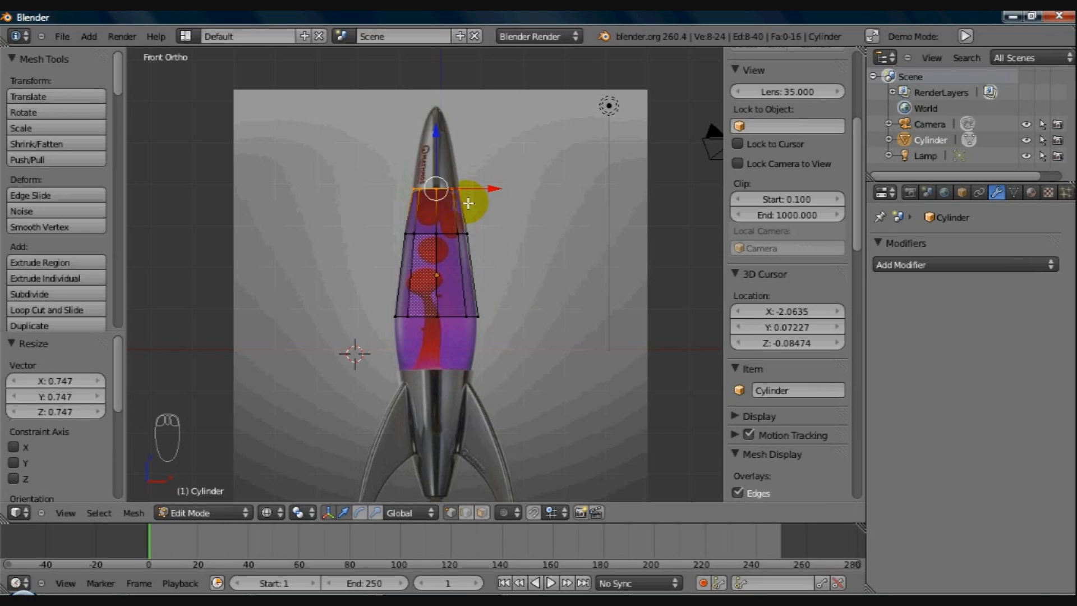
# Step: Select the edge loop just below the top one and scale it to about 0.967 to match the glass outline
pyautogui.keyDown('alt'); pyautogui.rightClick(462, 233); pyautogui.keyUp('alt')
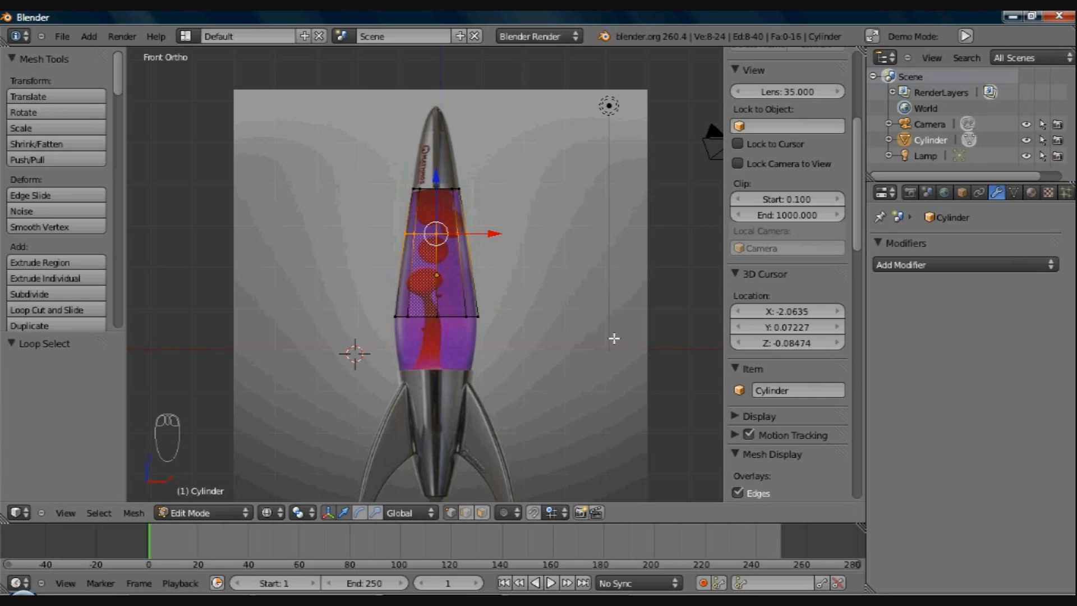
pyautogui.press('s')
pyautogui.press('s')
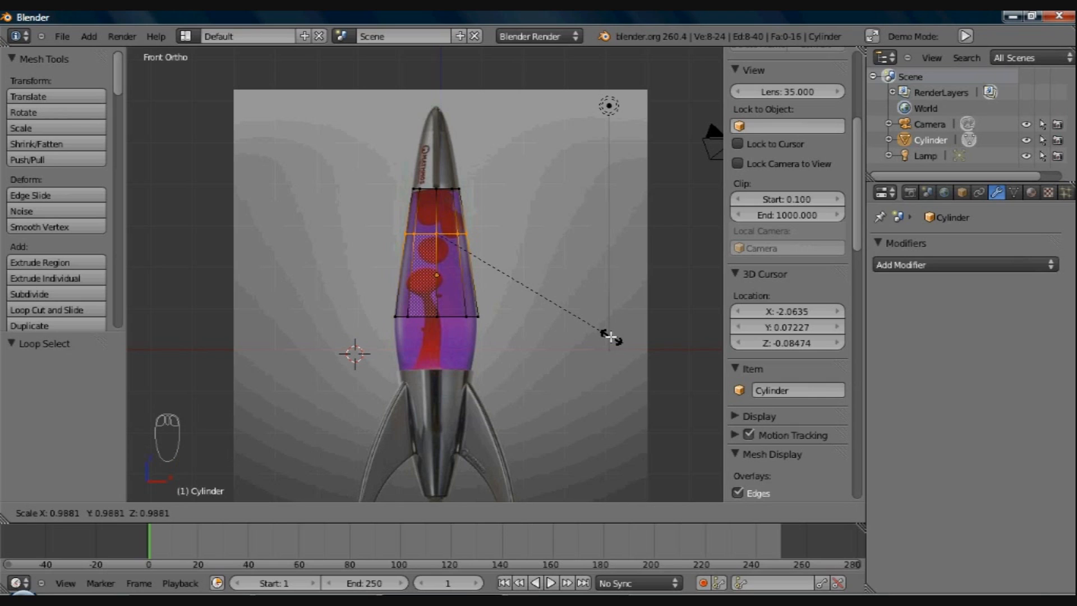
pyautogui.click(608, 335)
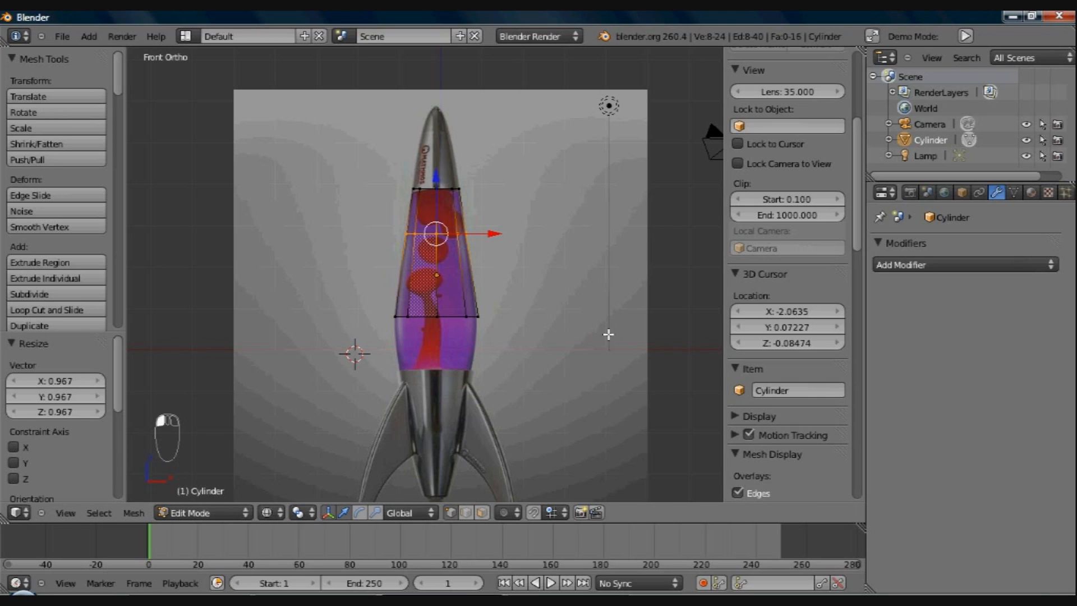
# Step: Extrude the cylinder's bottom edge loop down about 1.297 to the glass's lower end and scale it to about 0.826
pyautogui.keyDown('alt'); pyautogui.rightClick(476, 316); pyautogui.keyUp('alt')
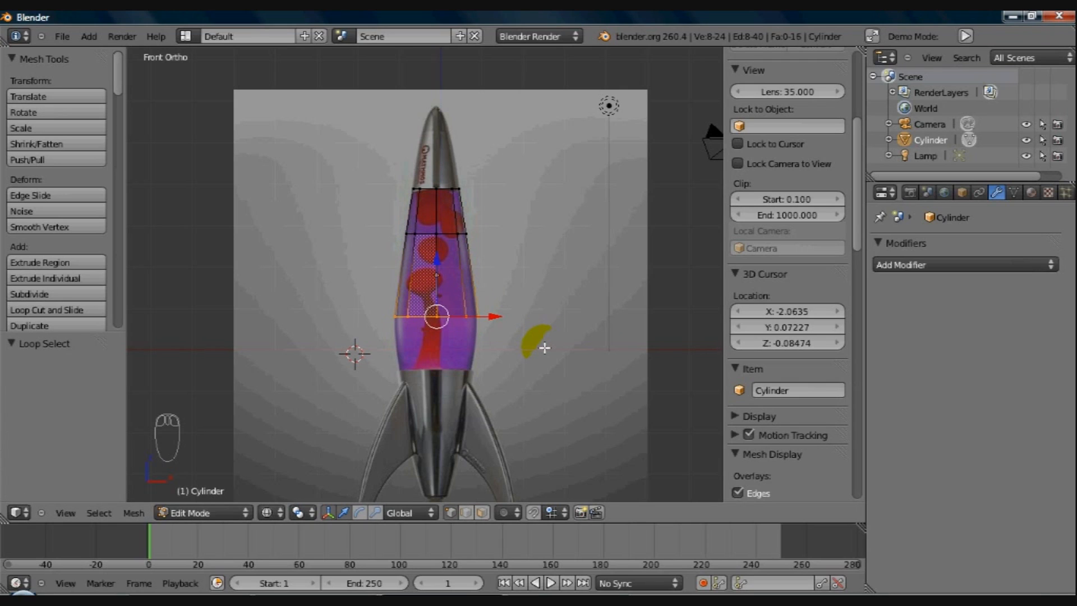
pyautogui.press('e')
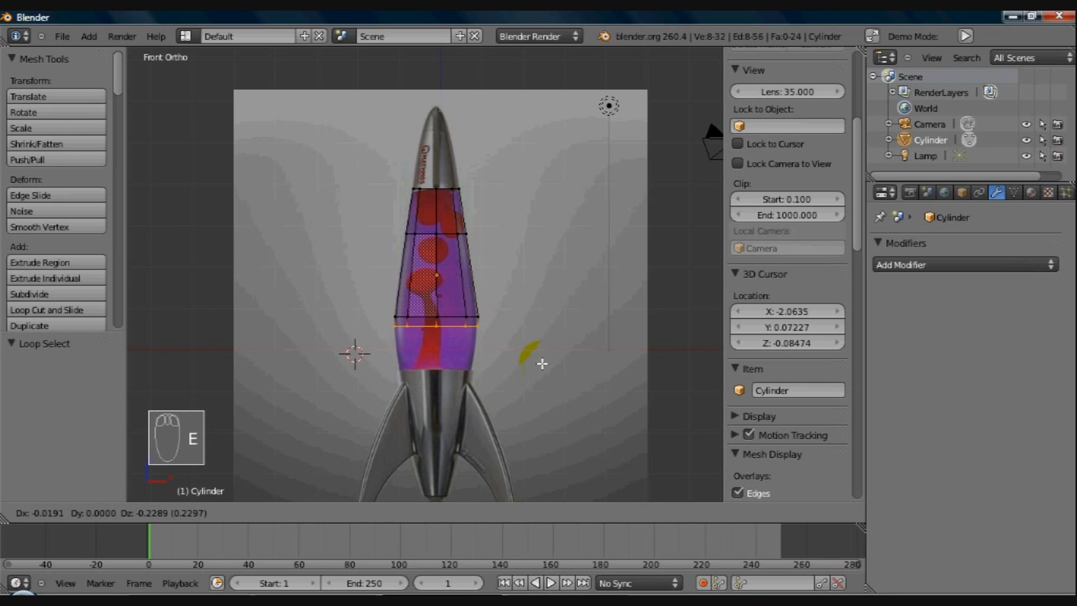
pyautogui.click(543, 402)
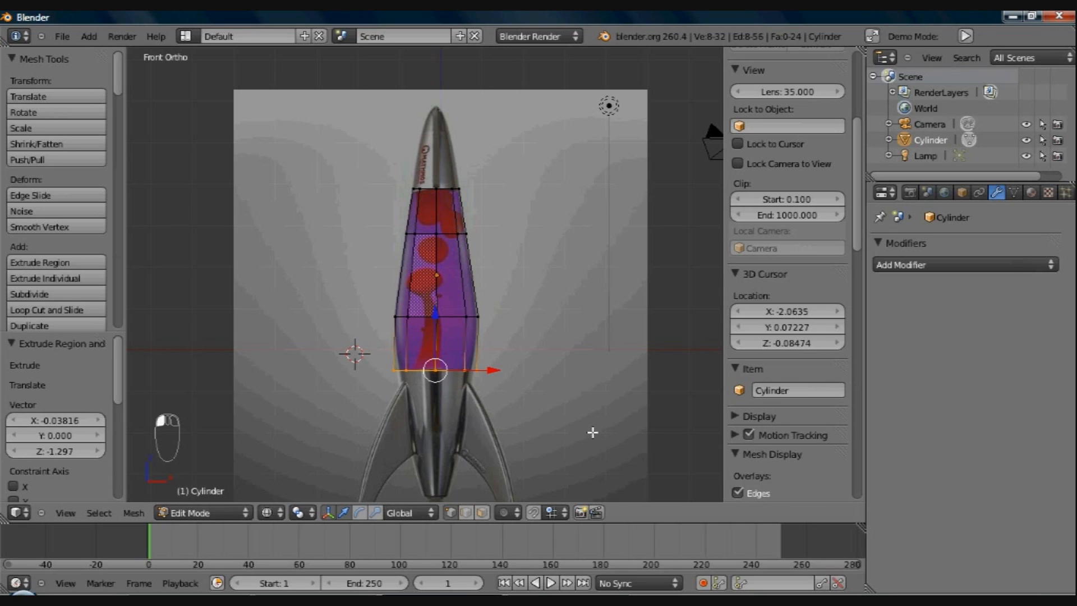
pyautogui.press('s')
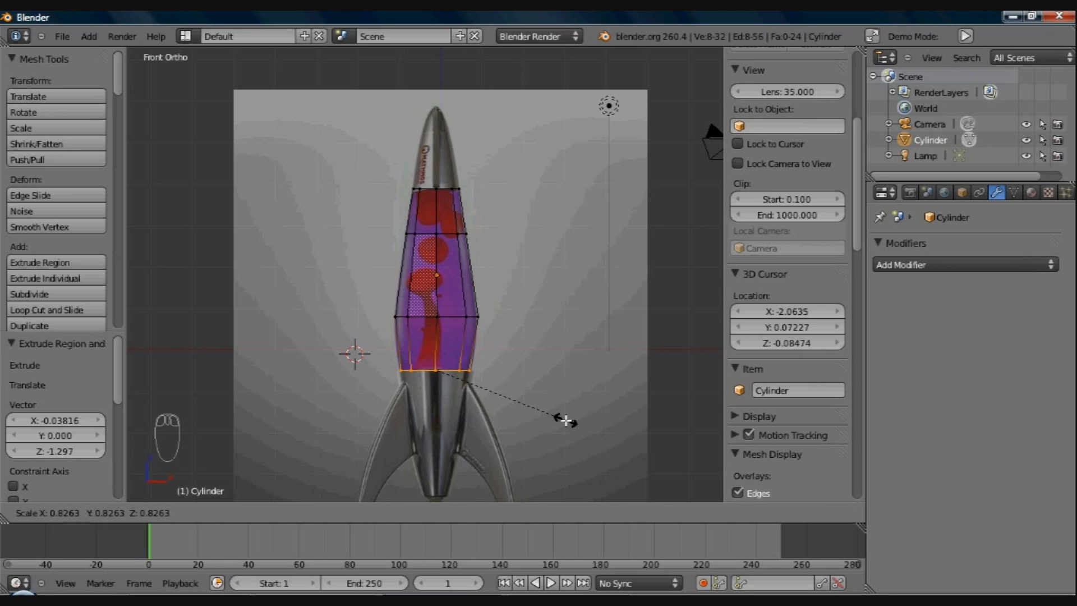
pyautogui.click(566, 421)
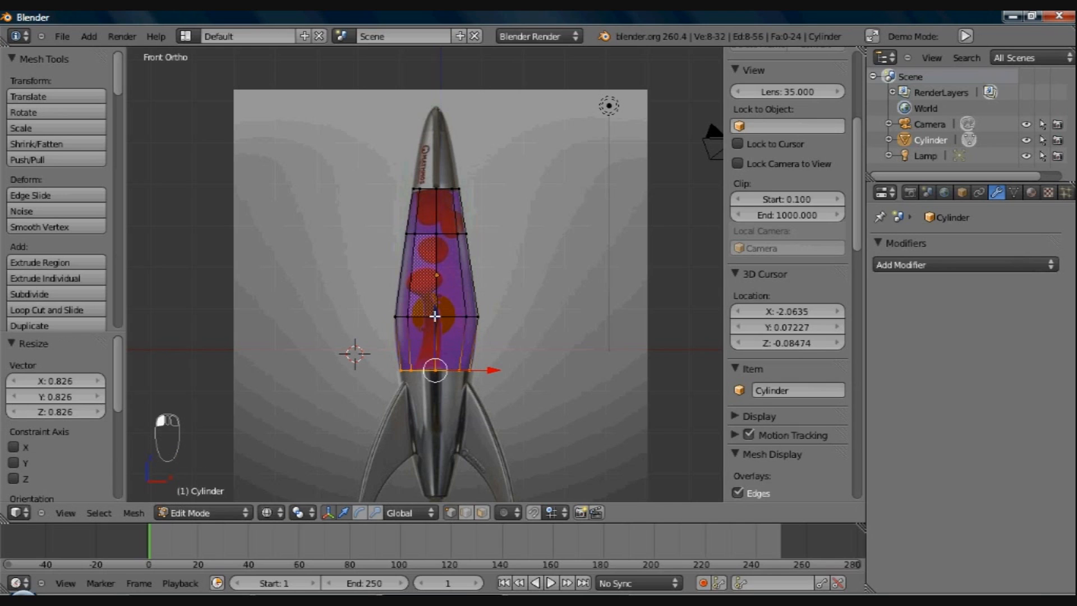
# Step: Move the bottom edge loop down about 0.172 along Z and scale it to about 0.999
pyautogui.press('g')
pyautogui.press('z')
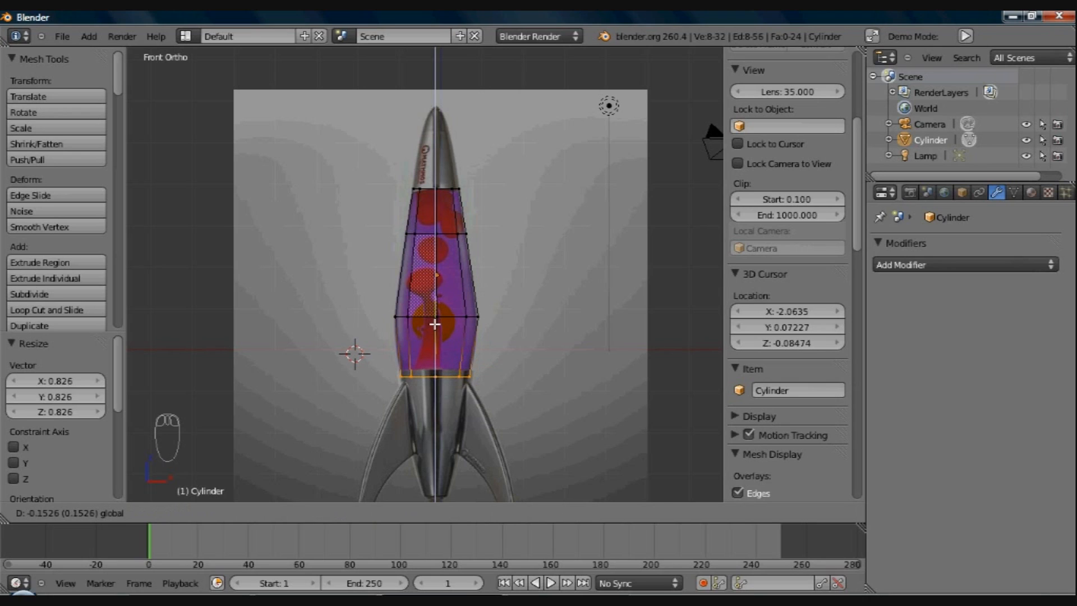
pyautogui.click(434, 325)
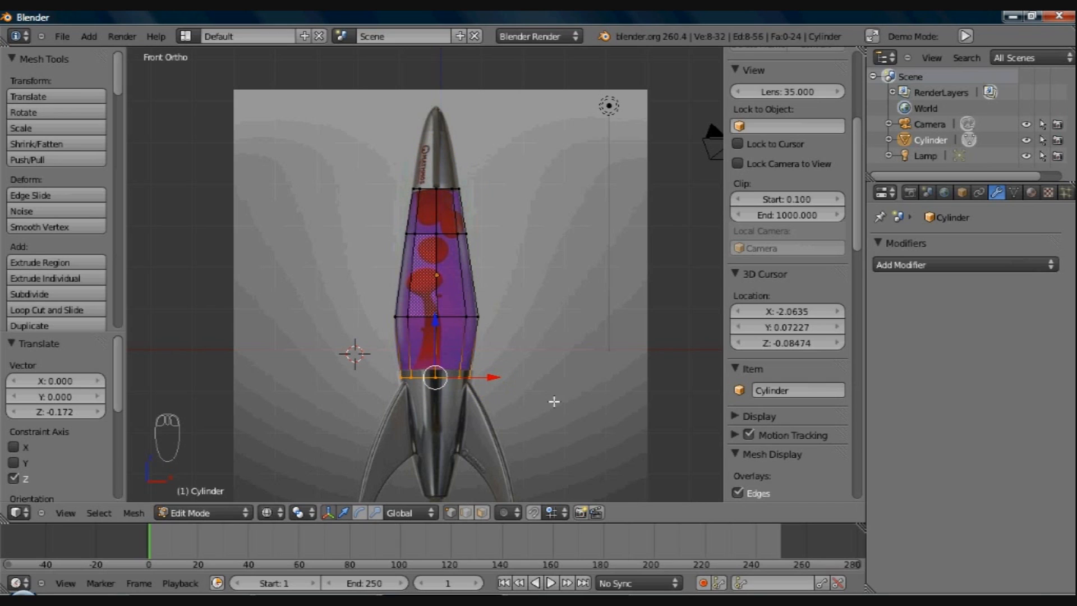
pyautogui.press('s')
pyautogui.press('s')
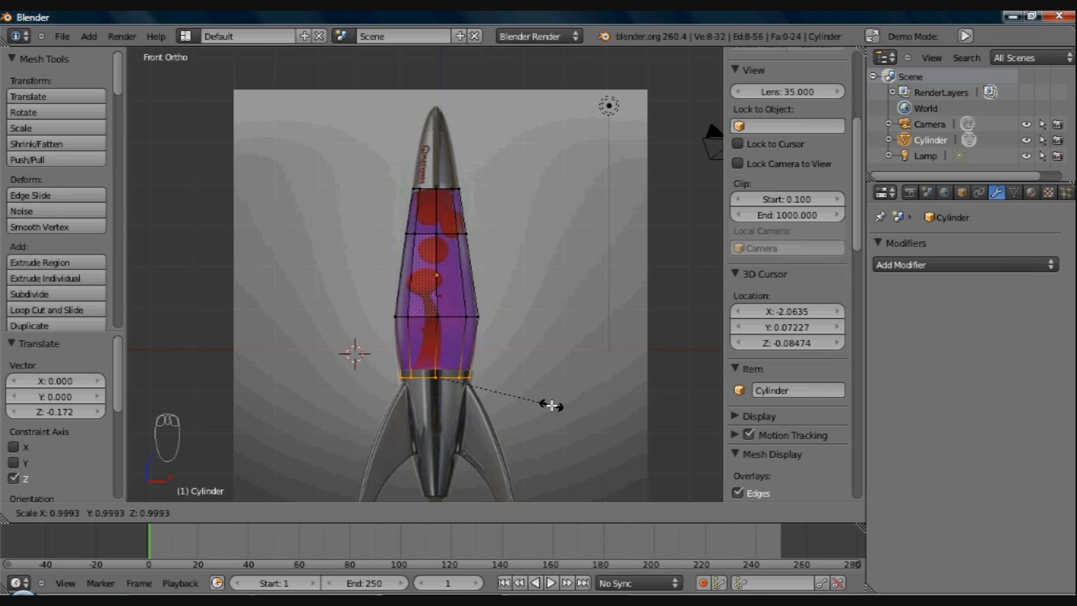
pyautogui.click(551, 404)
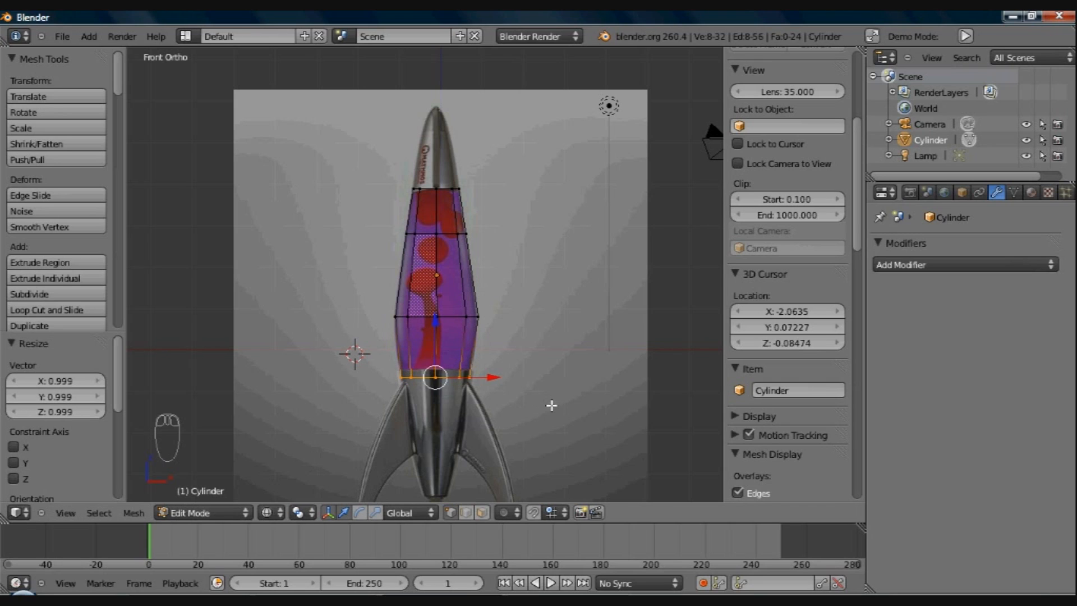
# Step: Raise the top edge loop about 0.095 along Z and view the cylinder as a solid in Object Mode
pyautogui.keyDown('alt'); pyautogui.rightClick(446, 188); pyautogui.keyUp('alt')
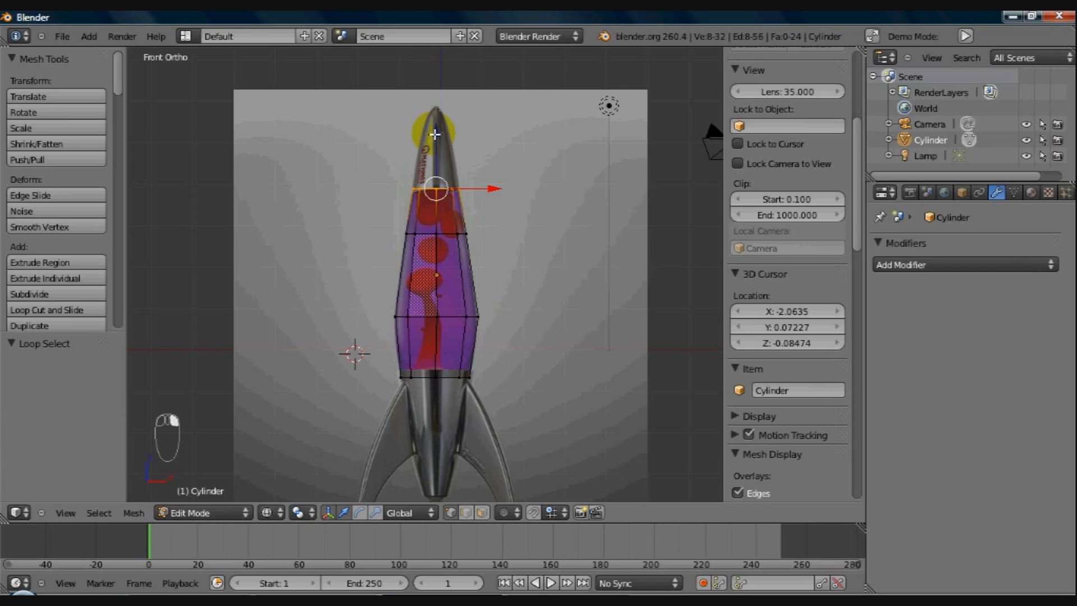
pyautogui.moveTo(435, 135); pyautogui.dragTo(435, 130)
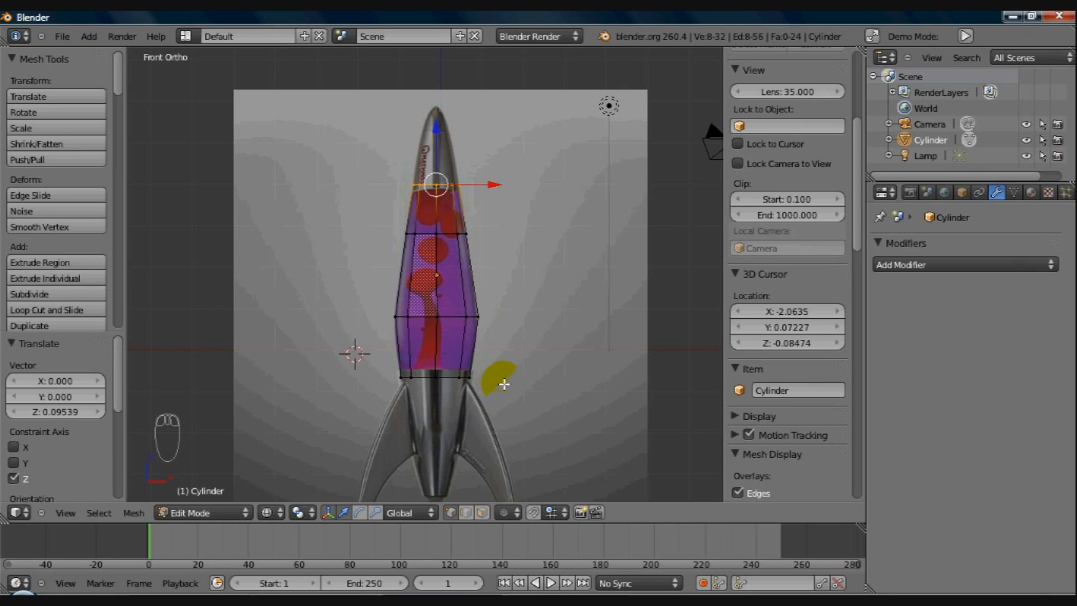
pyautogui.hotkey('alt', 'z')
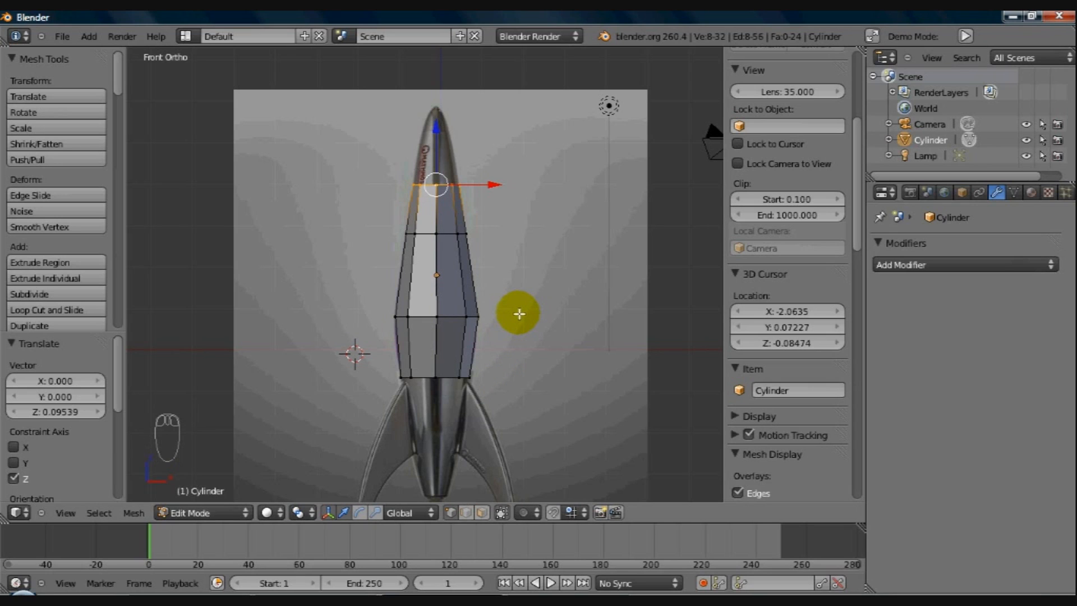
pyautogui.press('Tab')
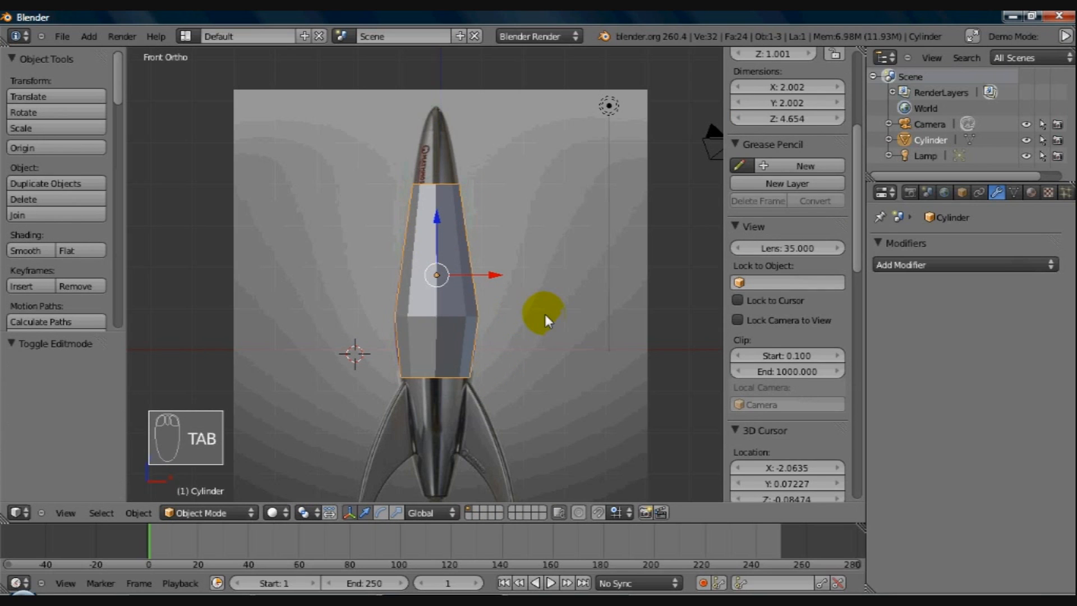
pyautogui.moveTo(549, 317); pyautogui.dragTo(539, 363, button='middle')
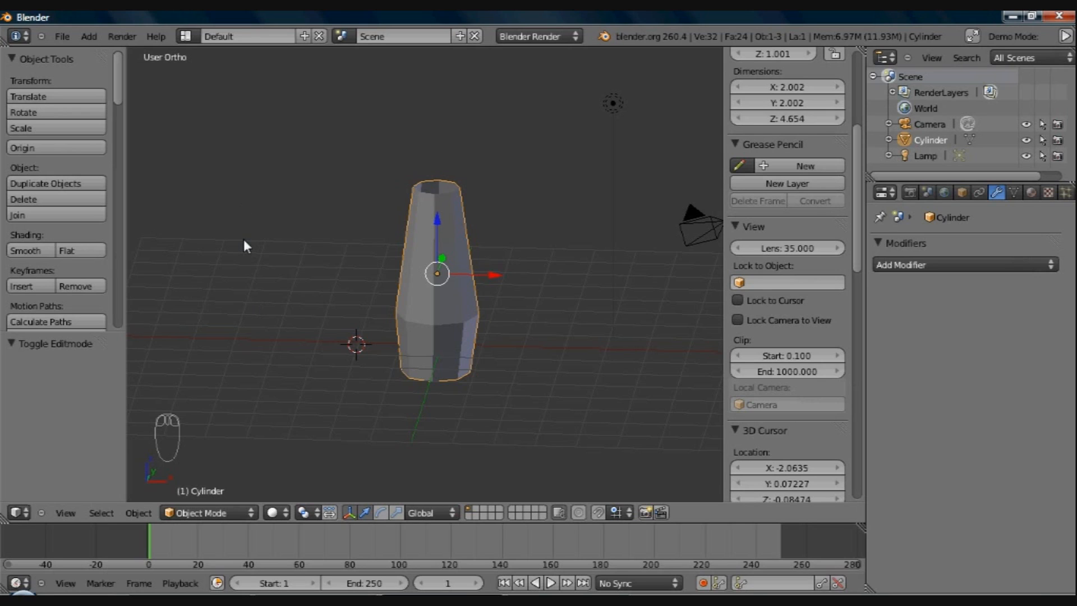
# Step: Apply smooth shading to the cylinder and display it in wireframe
pyautogui.press('KP_1')
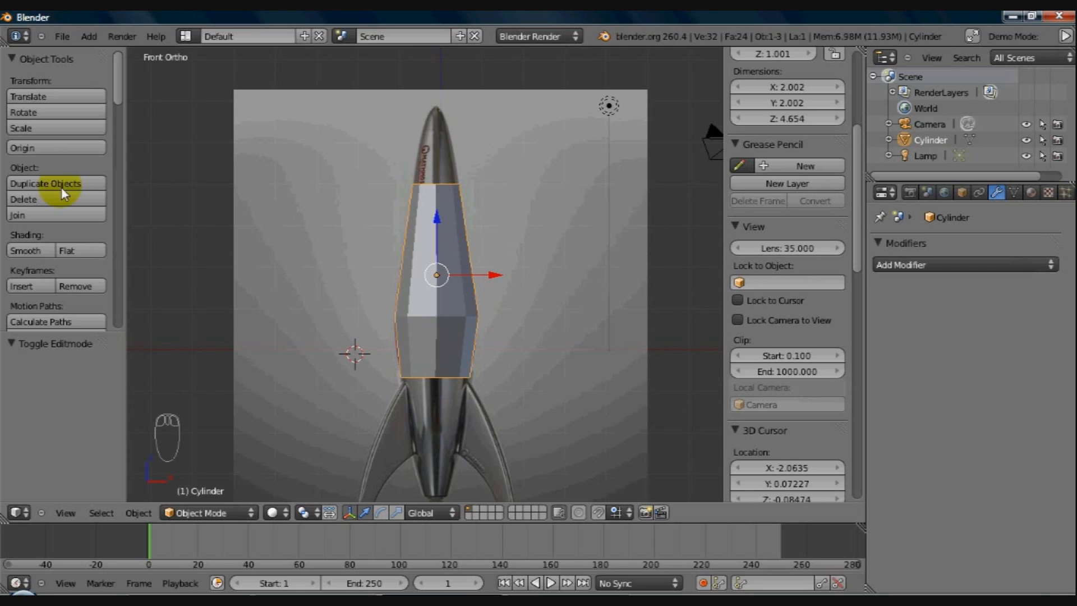
pyautogui.click(36, 253)
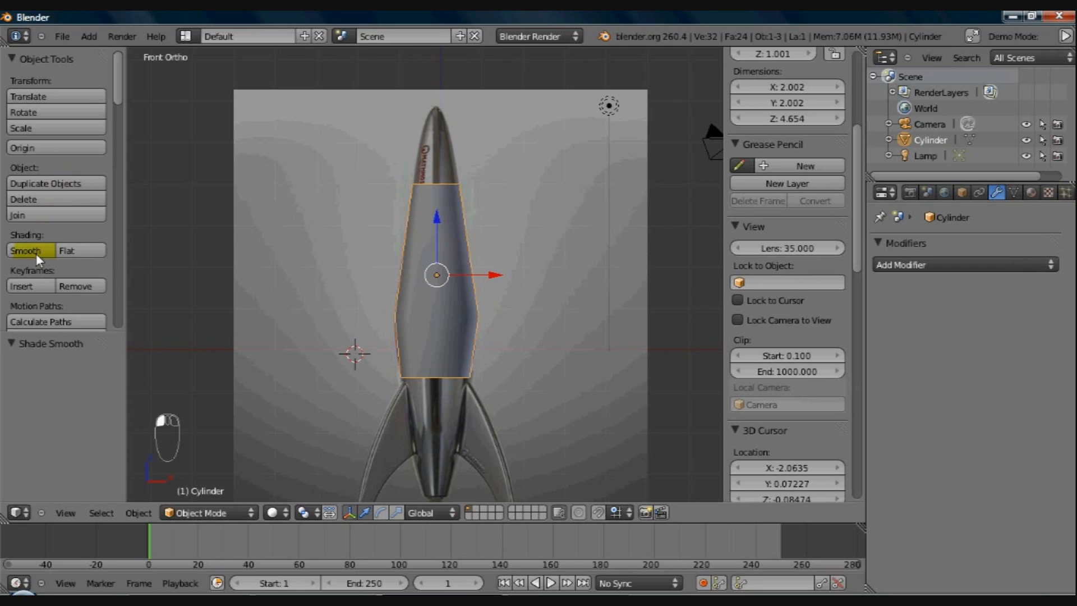
pyautogui.moveTo(445, 395); pyautogui.dragTo(472, 424, button='middle')
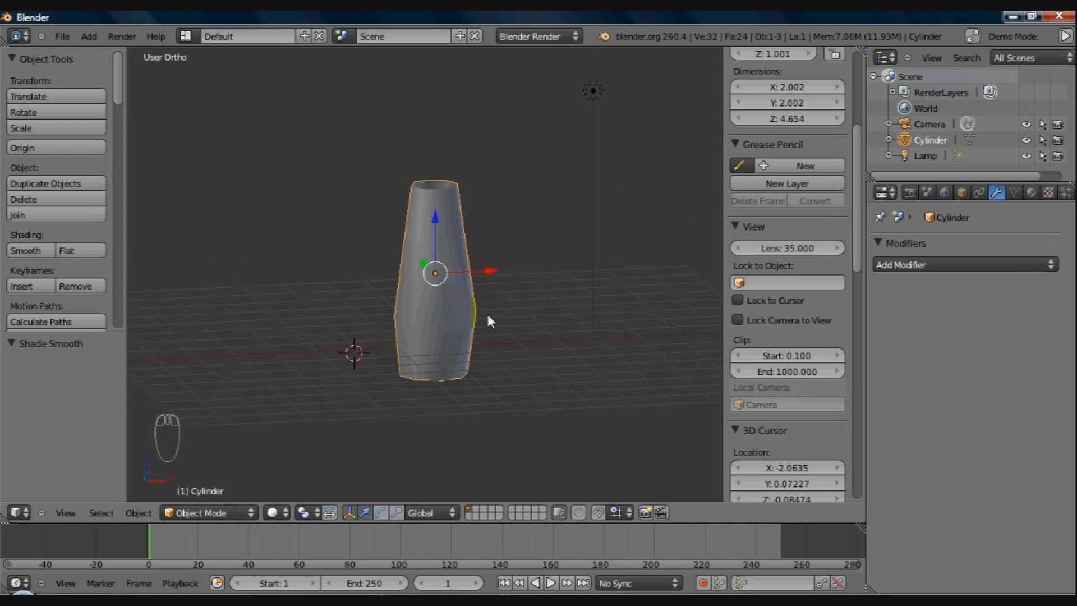
pyautogui.moveTo(488, 317); pyautogui.dragTo(529, 342, button='middle')
pyautogui.press('z')
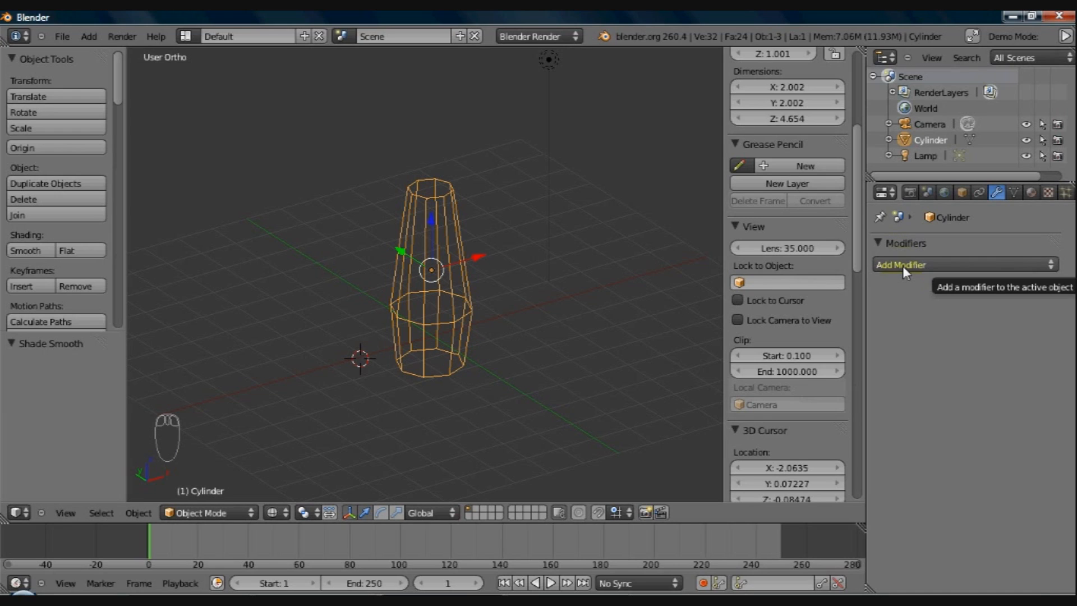
# Step: Add a Subdivision Surface modifier to the cylinder and check it in solid display
pyautogui.click(883, 194)
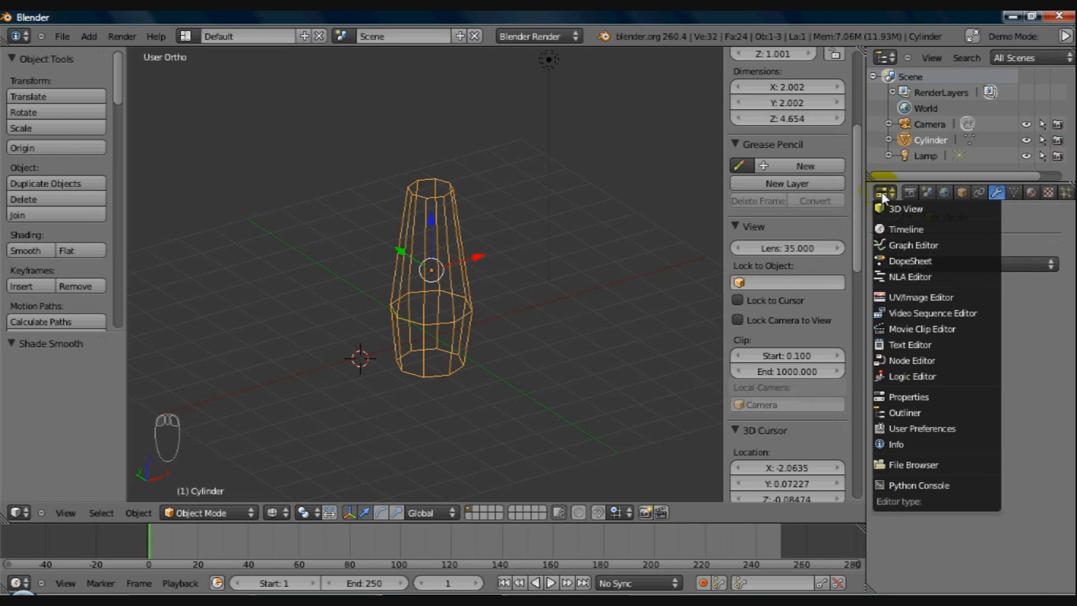
pyautogui.click(898, 398)
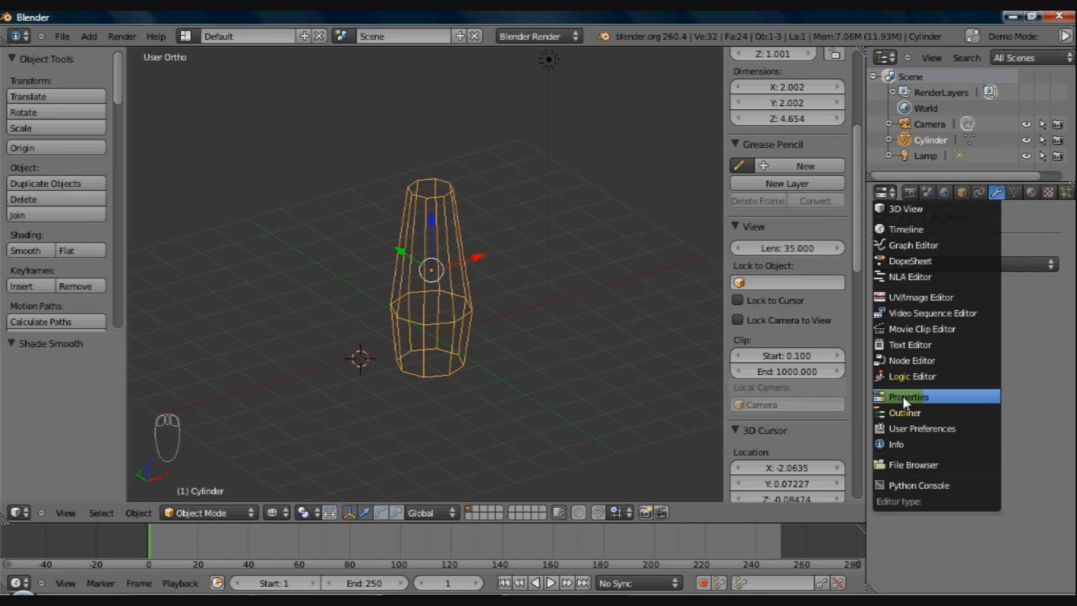
pyautogui.click(904, 396)
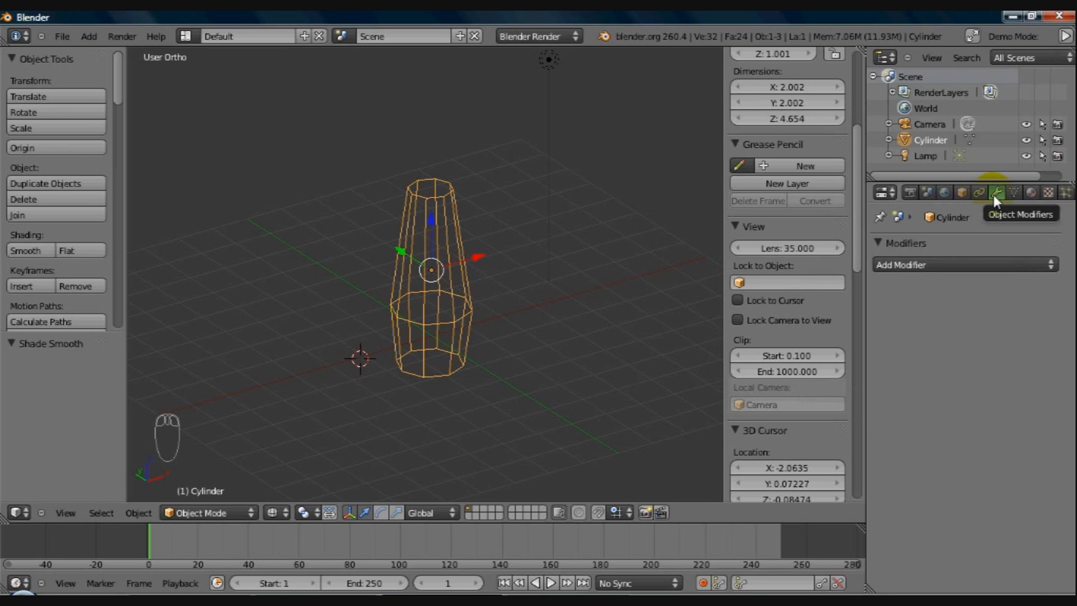
pyautogui.click(926, 265)
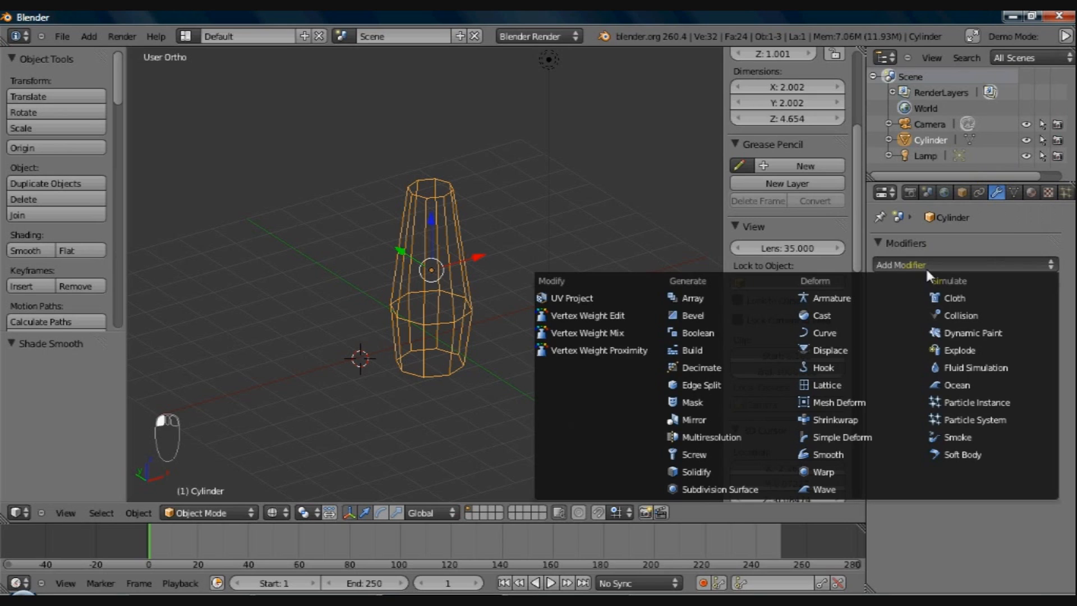
pyautogui.click(706, 489)
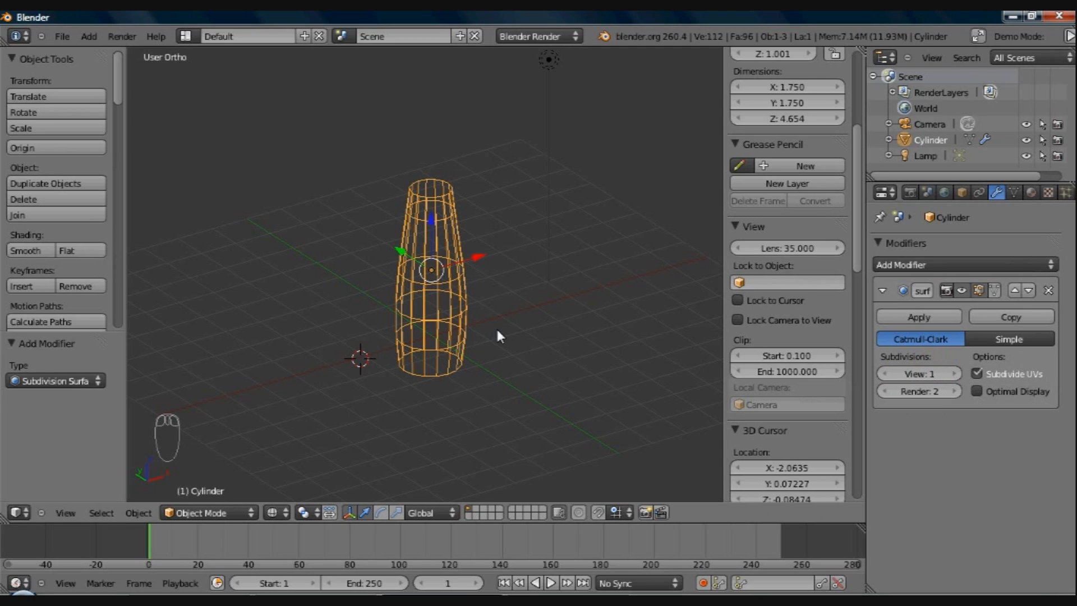
pyautogui.press('z')
pyautogui.moveTo(473, 319)
pyautogui.mouseDown(button='middle')
pyautogui.moveTo(349, 338)
pyautogui.moveTo(293, 306)
pyautogui.moveTo(526, 303)
pyautogui.moveTo(444, 297)
pyautogui.moveTo(476, 308)
pyautogui.mouseUp(button='middle')
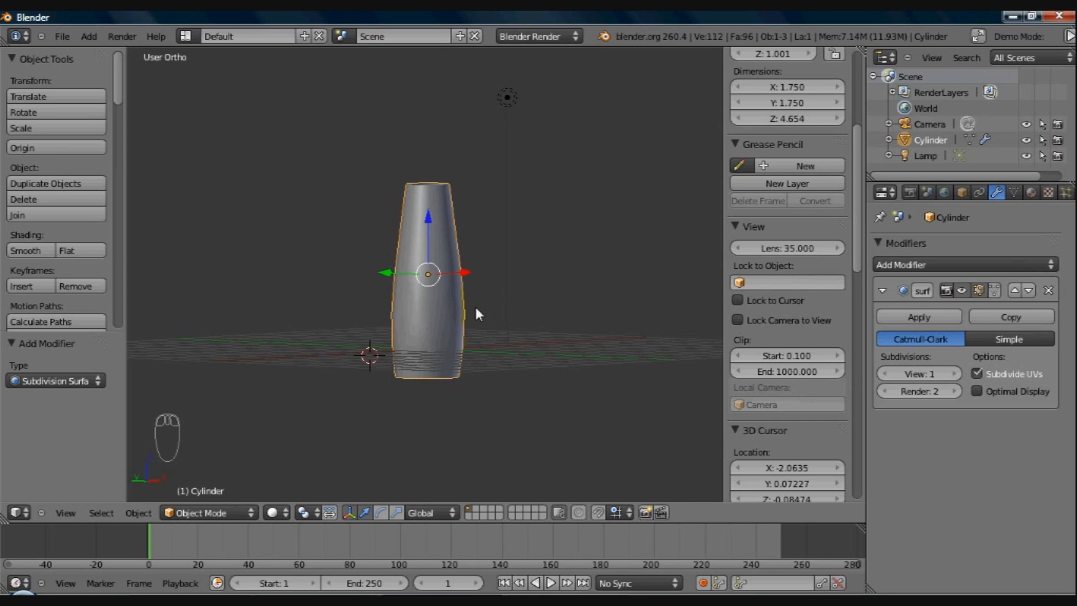
# Step: Compare the wireframe and solid displays, and set the Subdivision Surface modifier's View subdivisions to 2
pyautogui.press('z')
pyautogui.press('z')
pyautogui.press('z')
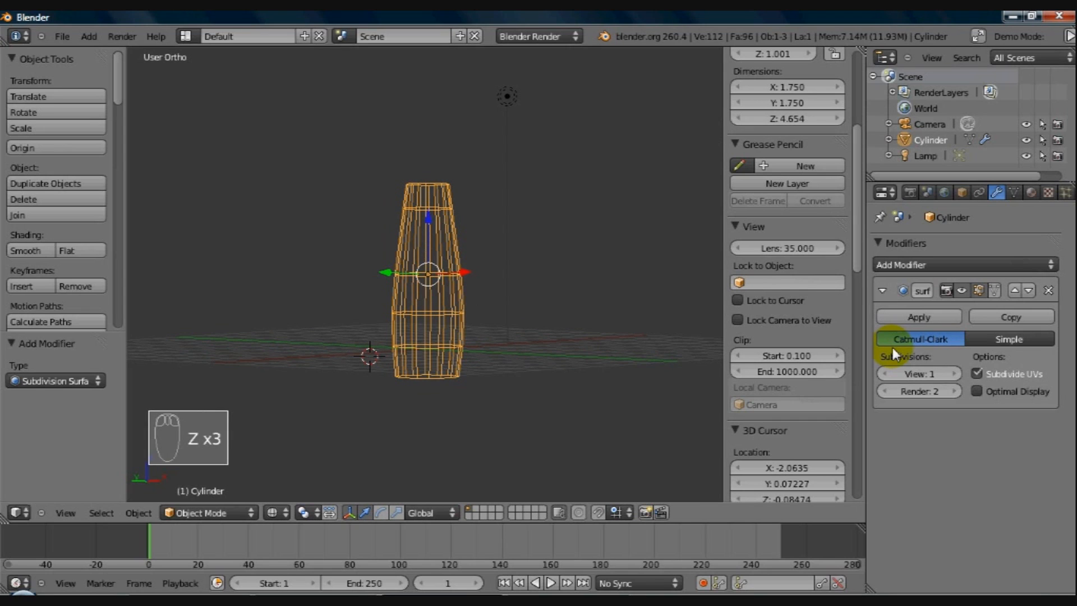
pyautogui.click(953, 372)
pyautogui.press('z')
pyautogui.moveTo(487, 376); pyautogui.dragTo(566, 385, button='middle')
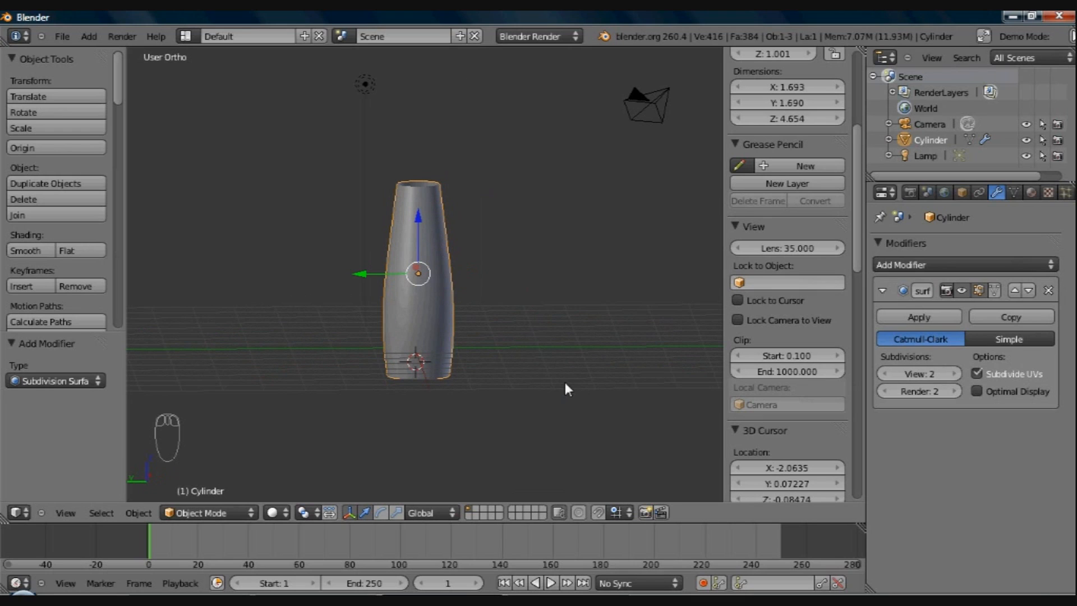
# Step: Apply the Subdivision Surface modifier, compare the solid and wireframe displays, and enter Edit Mode on the cylinder
pyautogui.click(918, 317)
pyautogui.moveTo(496, 328); pyautogui.dragTo(328, 336, button='middle')
pyautogui.moveTo(392, 328)
pyautogui.mouseDown(button='middle')
pyautogui.moveTo(509, 330)
pyautogui.moveTo(481, 331)
pyautogui.mouseUp(button='middle')
pyautogui.press('z')
pyautogui.press('z')
pyautogui.press('z')
pyautogui.press('z')
pyautogui.press('z')
pyautogui.press('z')
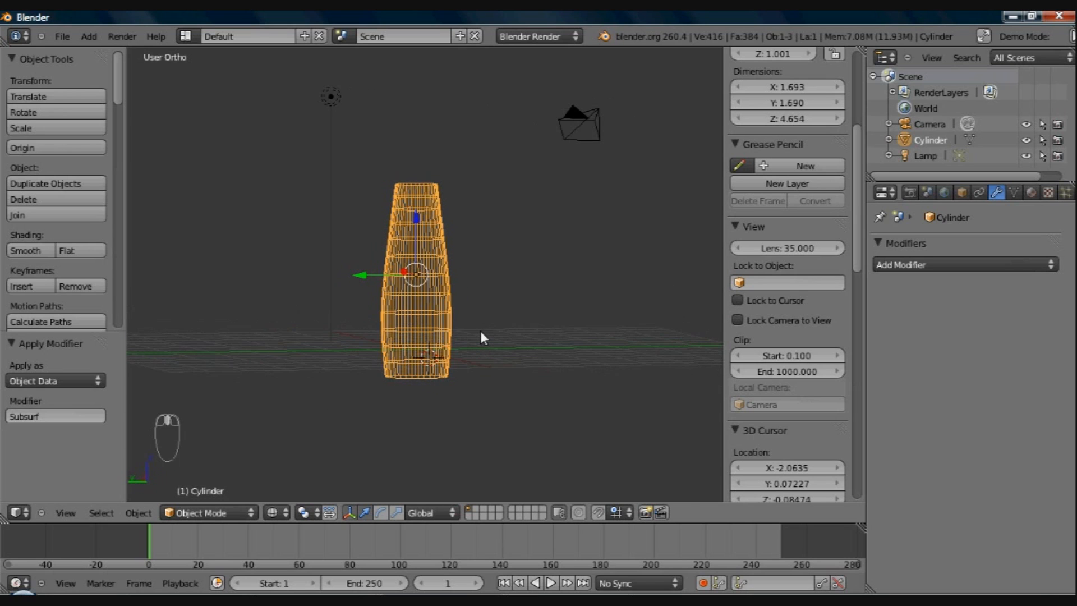
pyautogui.press('Tab')
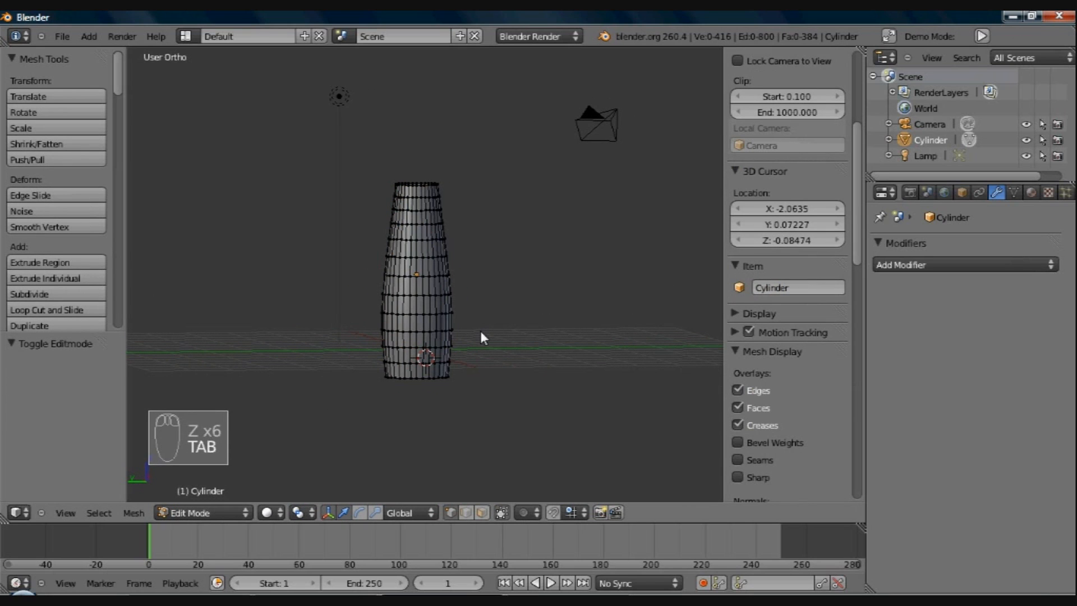
# Step: In front view, select the edge loop around the widest part of the cylinder and enable proportional editing
pyautogui.rightClick(384, 212)
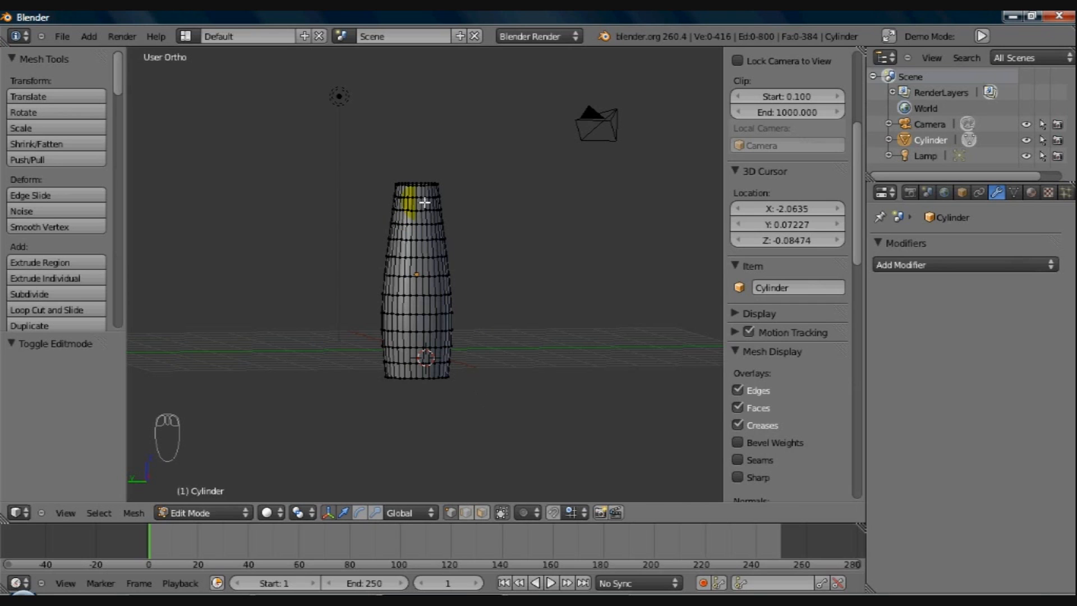
pyautogui.press('KP_1')
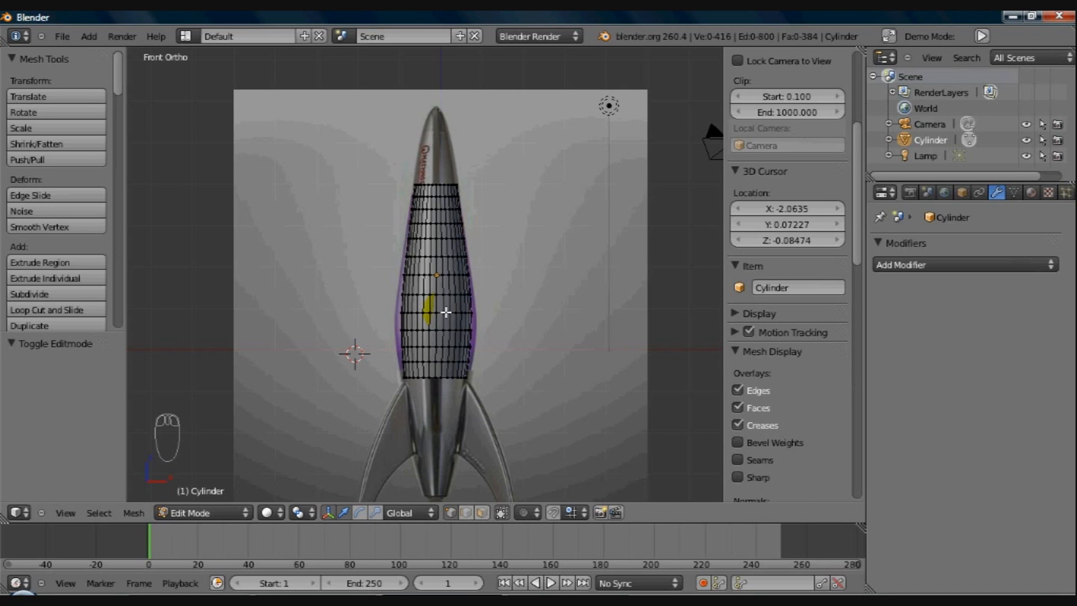
pyautogui.keyDown('alt'); pyautogui.rightClick(446, 312); pyautogui.keyUp('alt')
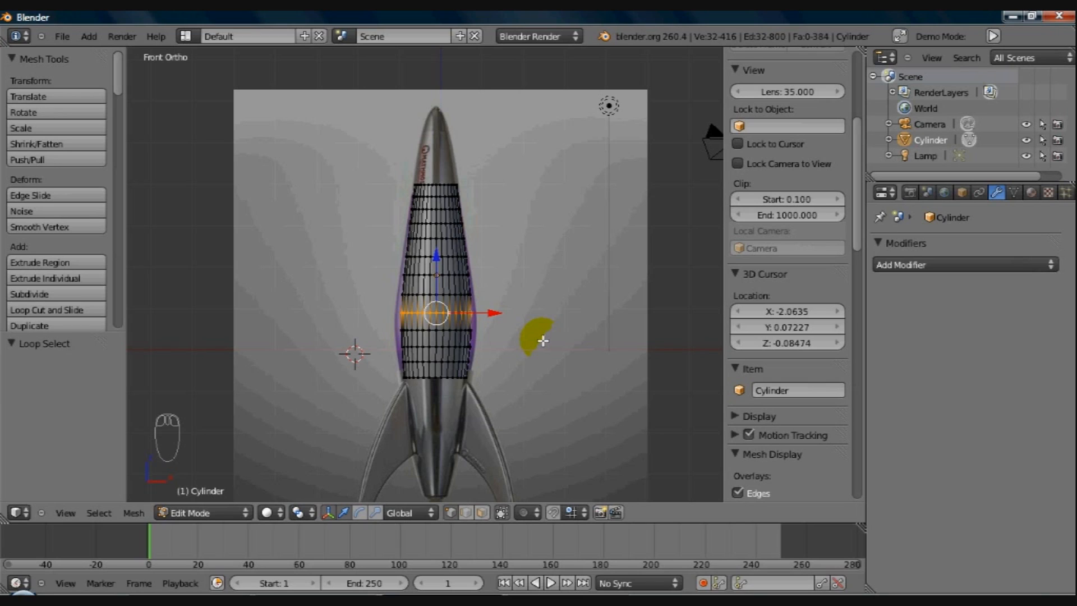
pyautogui.click(526, 514)
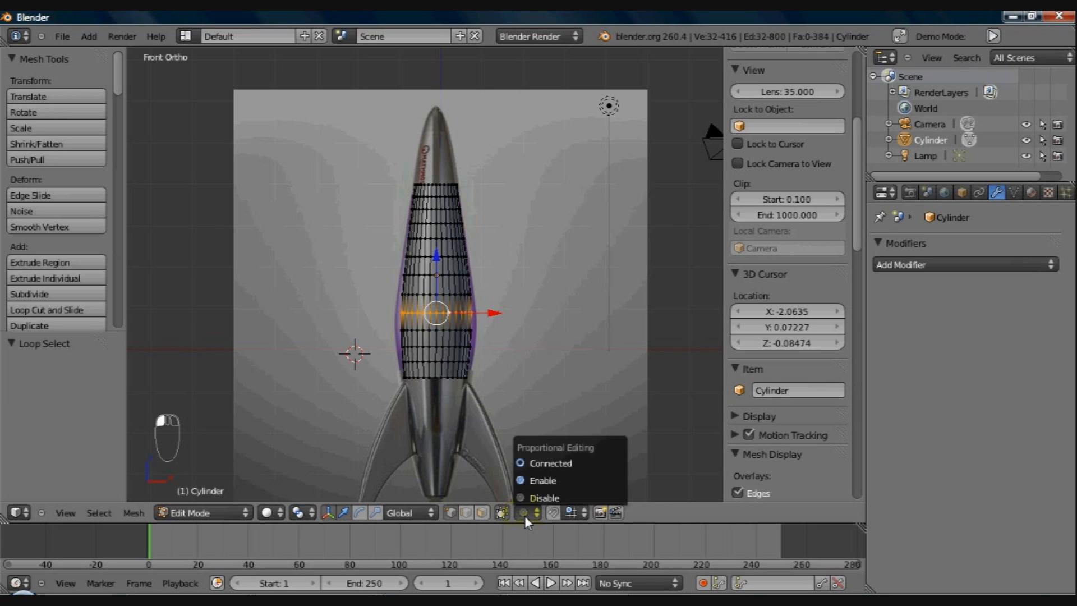
pyautogui.click(533, 480)
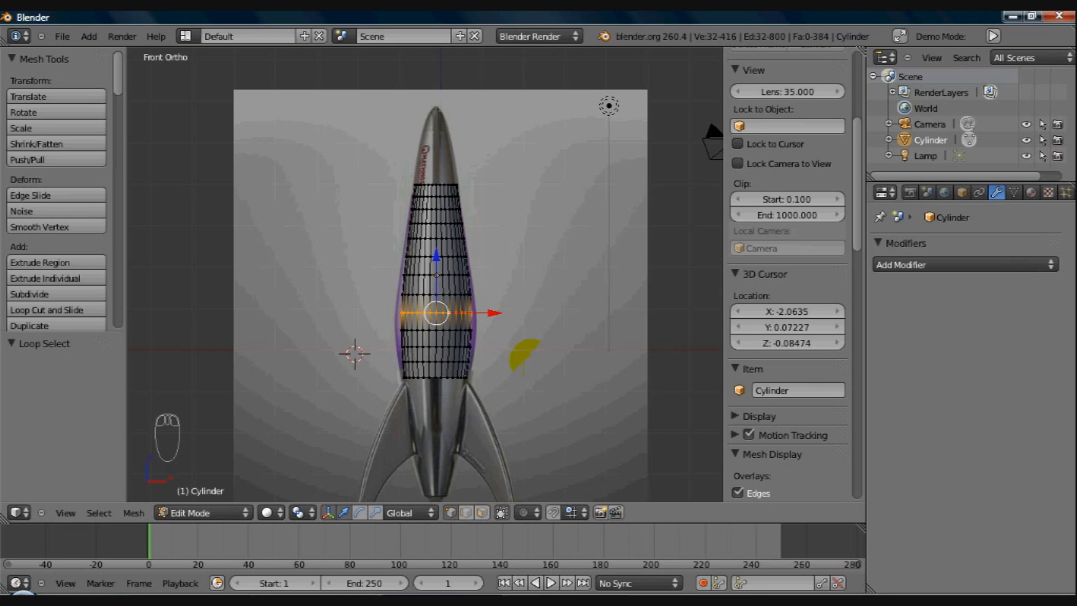
pyautogui.click(524, 507)
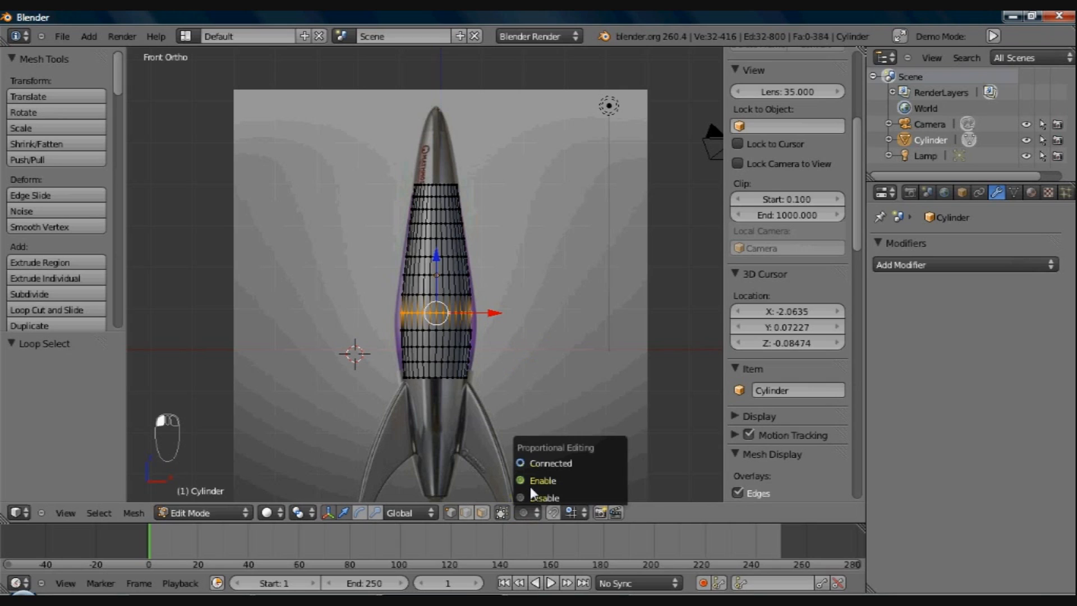
pyautogui.click(533, 479)
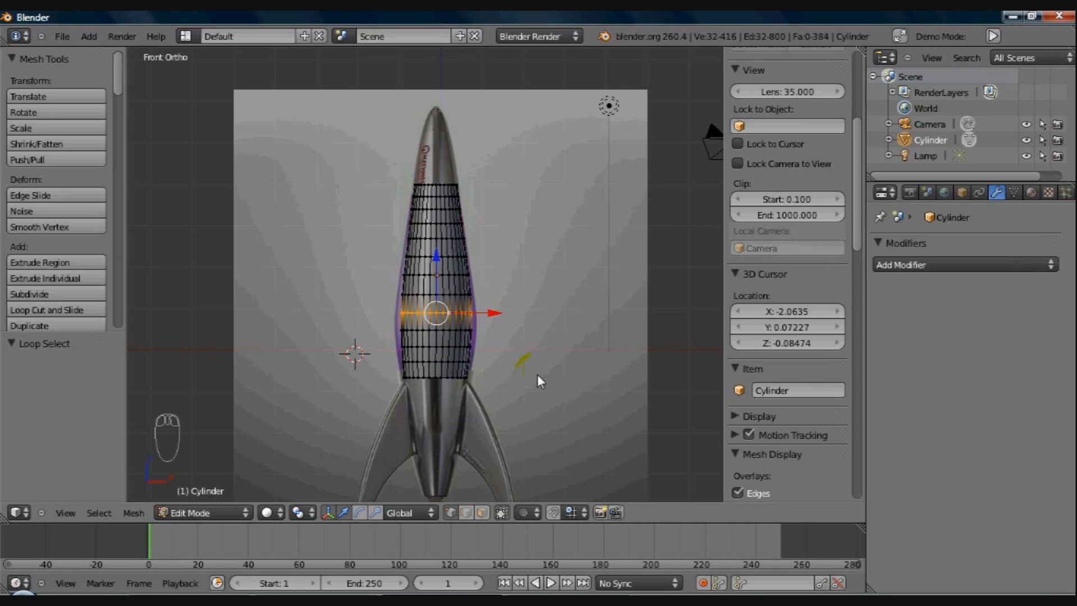
pyautogui.press('o')
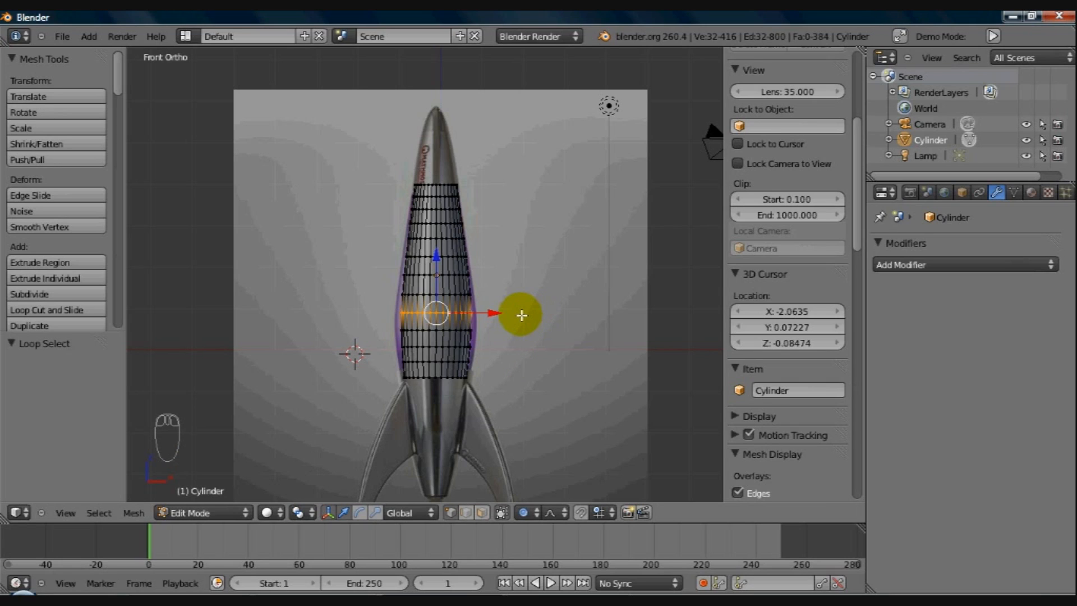
# Step: Scale the selected edge loop by about 1.166 with a proportional size of 2.14 to match the glass outline in the photo
pyautogui.press('s')
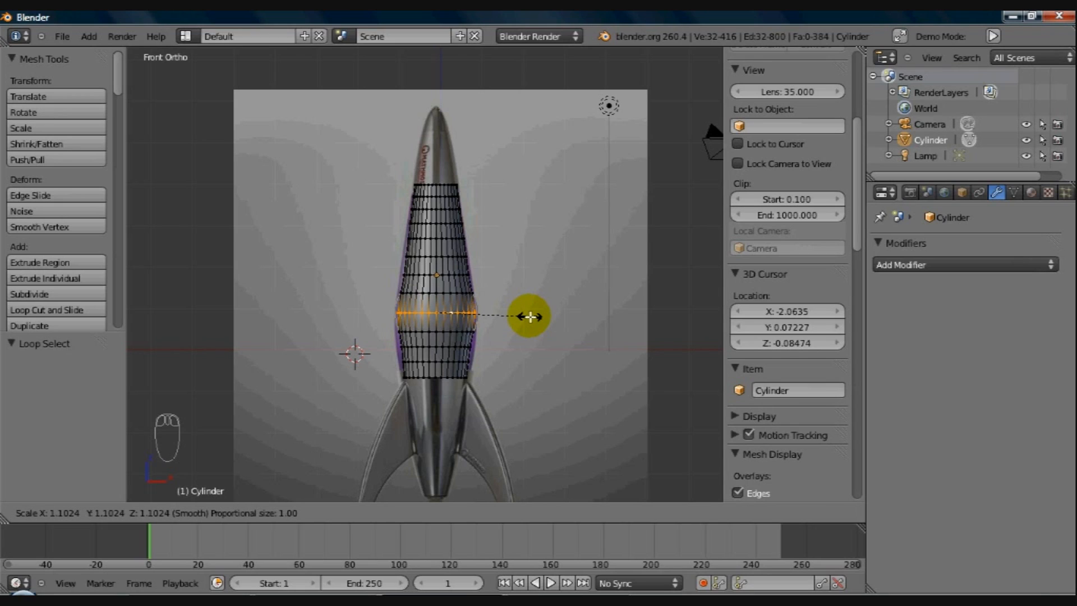
pyautogui.scroll(-1, 530, 317)
pyautogui.scroll(-2, 530, 316)
pyautogui.scroll(-3, 529, 316)
pyautogui.scroll(-2, 529, 316)
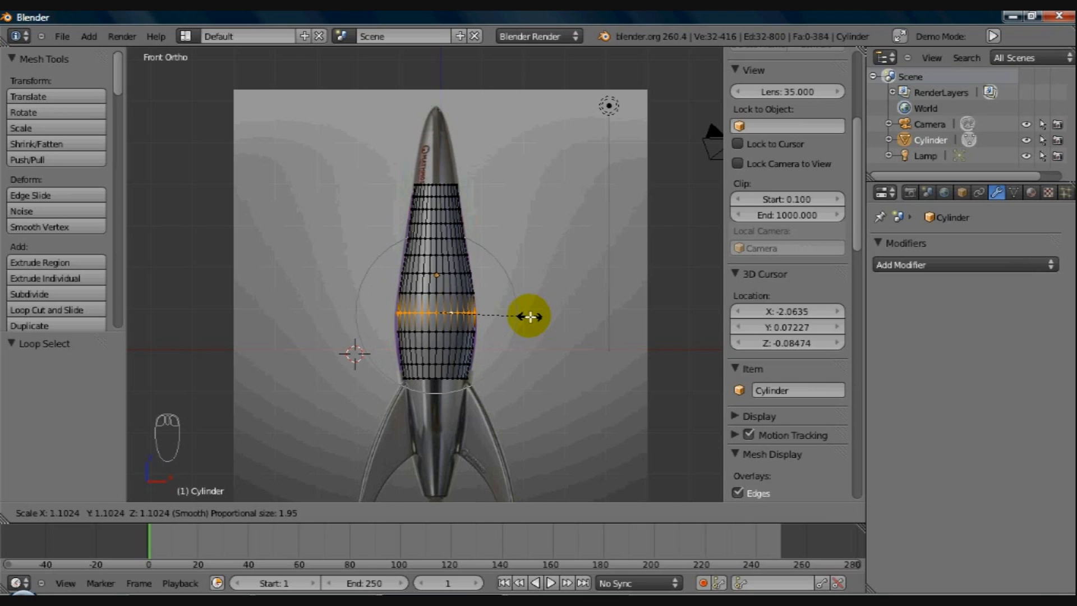
pyautogui.scroll(1, 530, 316)
pyautogui.scroll(-1, 530, 317)
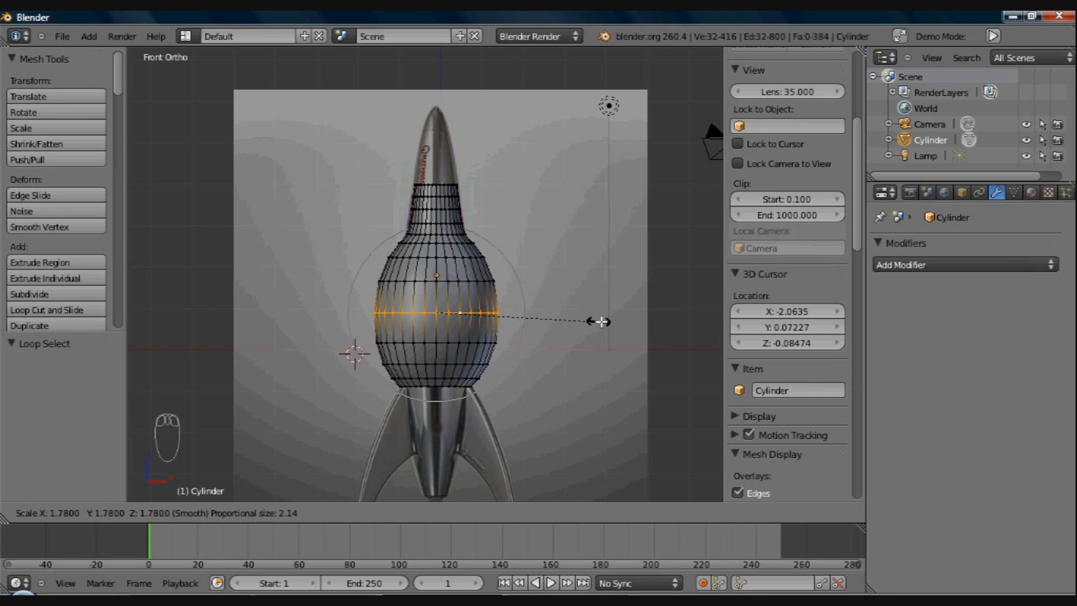
pyautogui.click(575, 317)
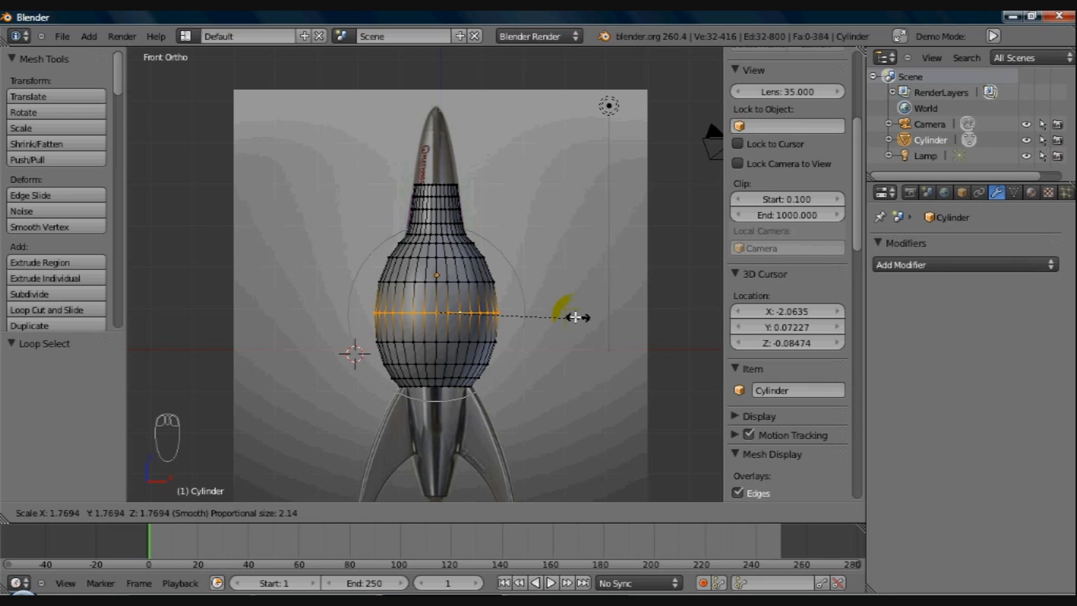
pyautogui.click(544, 310)
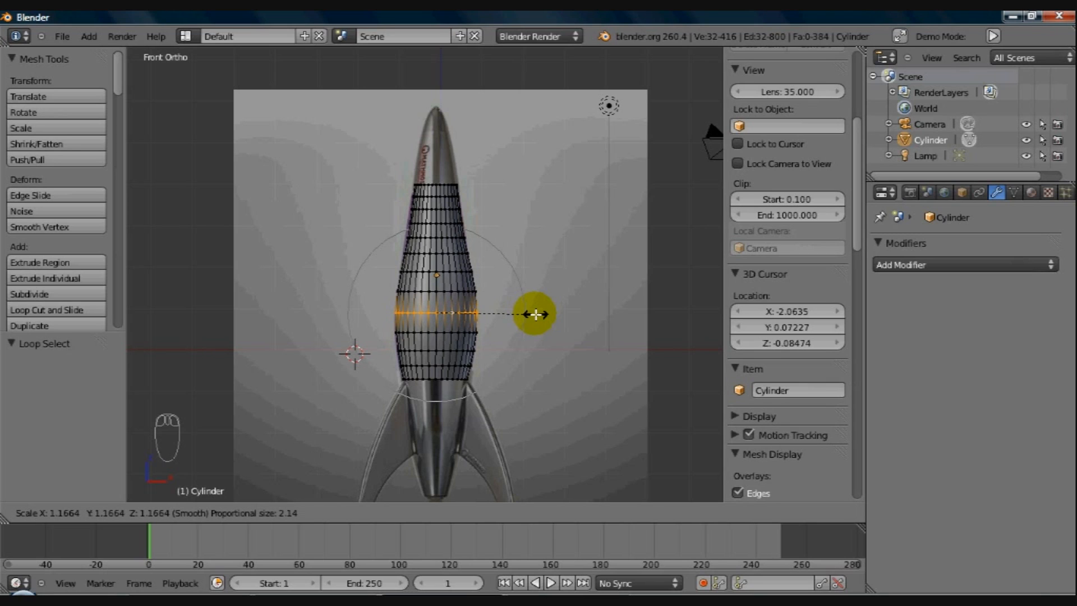
pyautogui.click(536, 314)
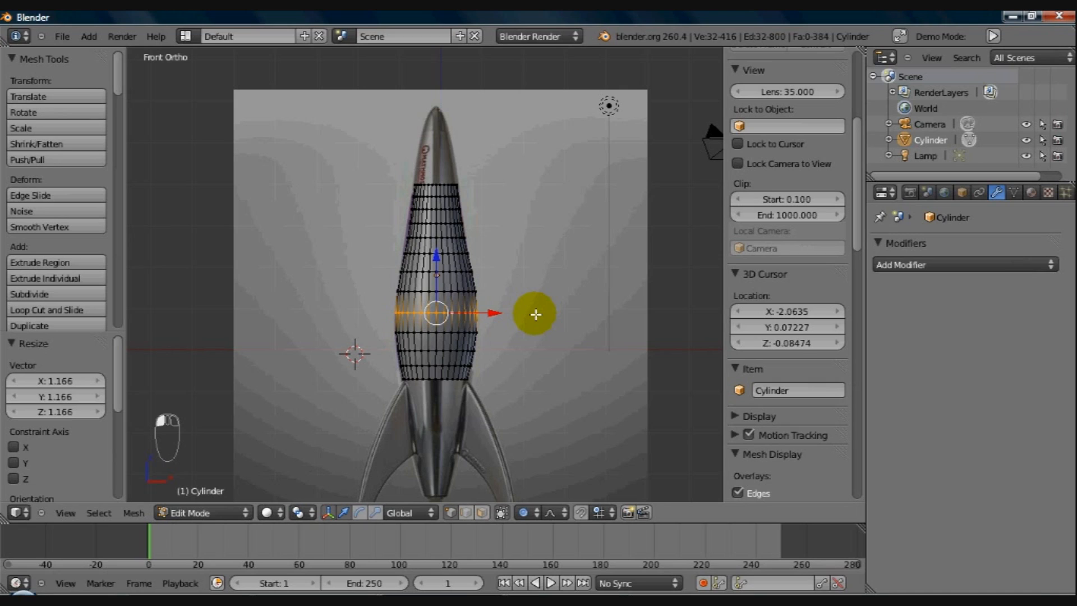
# Step: Look through the proportional editing modes and falloff types
pyautogui.click(524, 513)
pyautogui.moveTo(523, 512); pyautogui.dragTo(527, 481)
pyautogui.click(552, 513)
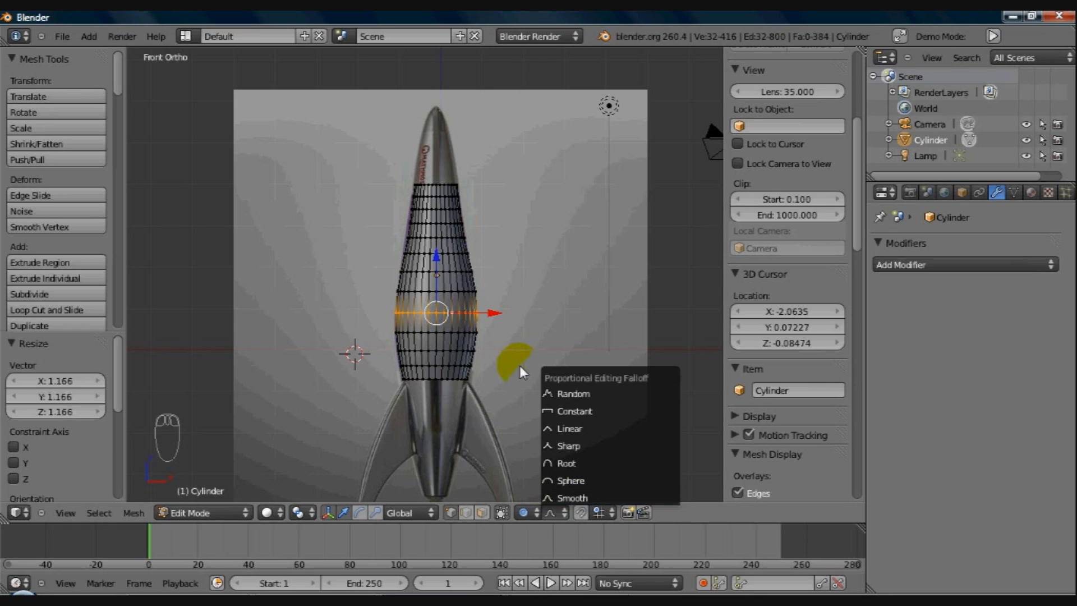
pyautogui.press('Escape')
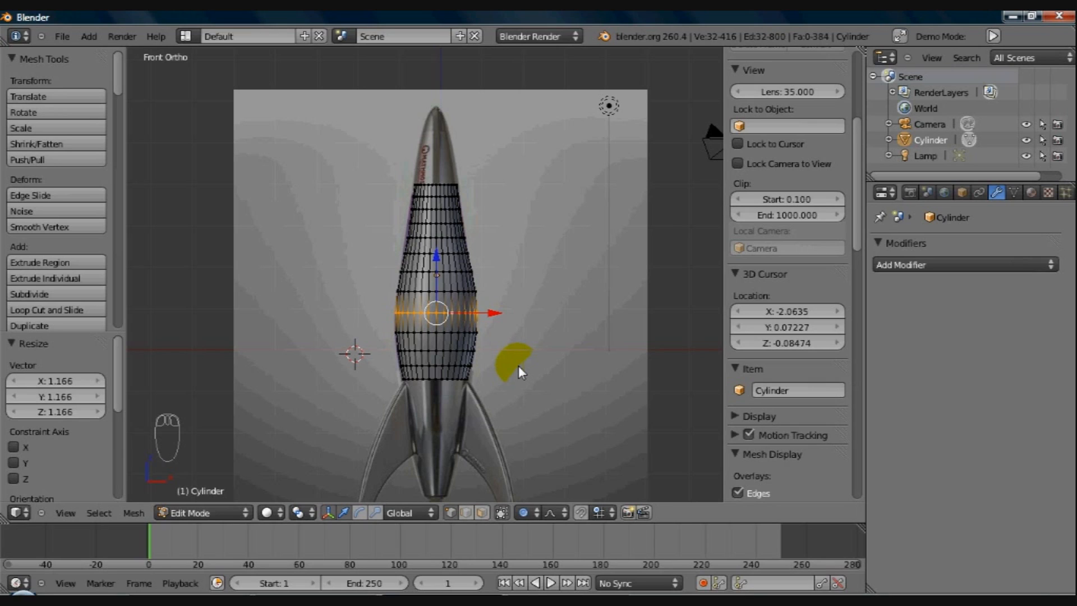
# Step: Check the cylinder's outline against the reference photo in wireframe and solid display, and return to Object Mode
pyautogui.press('z')
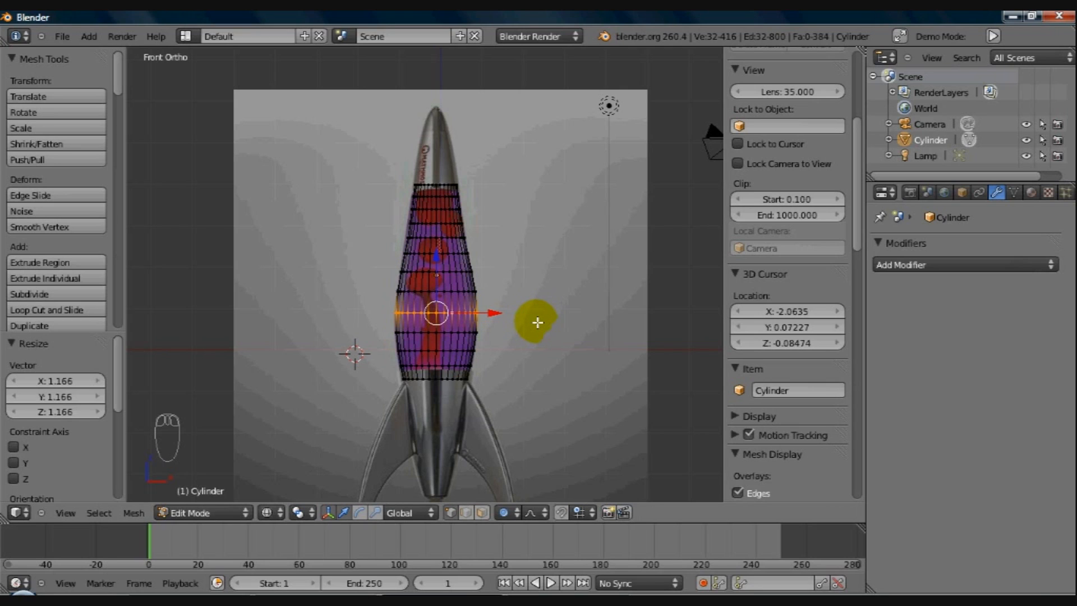
pyautogui.press('z')
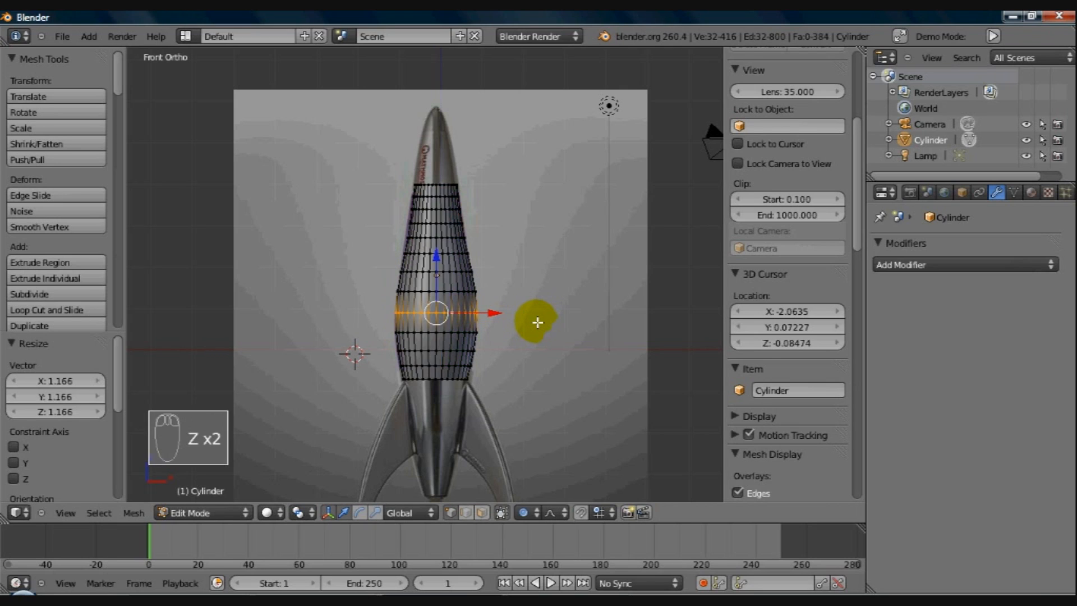
pyautogui.press('Tab')
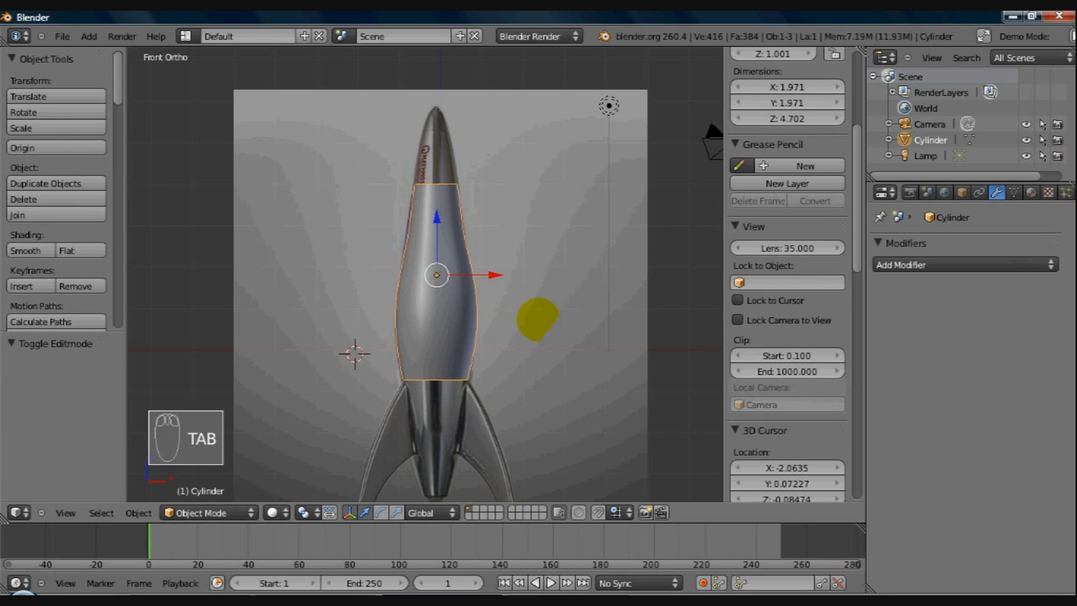
# Step: Rename the cylinder object as Glass and check its entry in the scene's object list
pyautogui.click(962, 192)
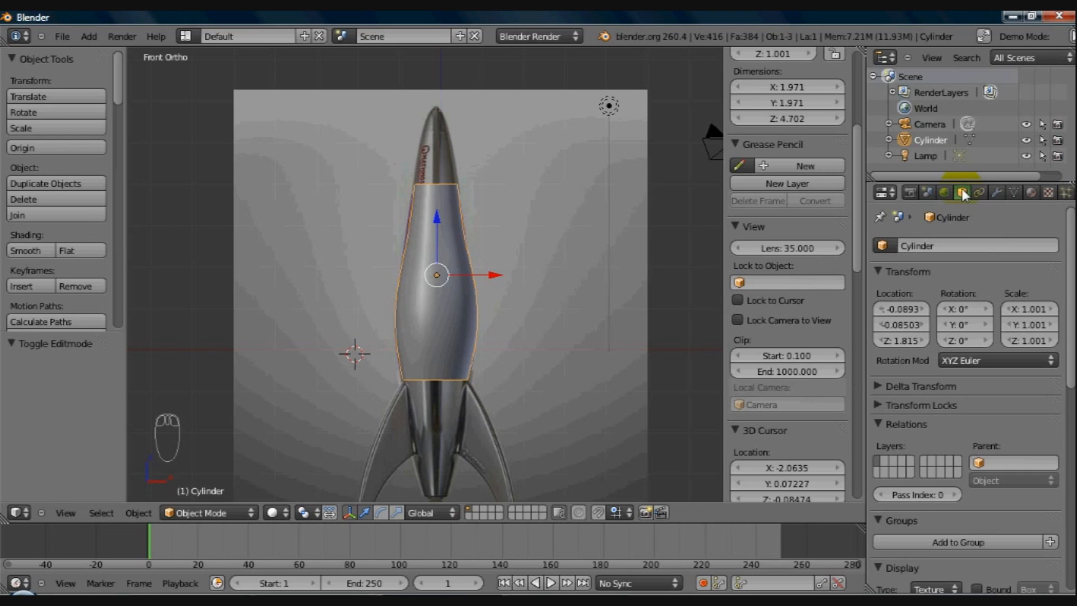
pyautogui.click(963, 194)
pyautogui.click(934, 248)
pyautogui.click(933, 246)
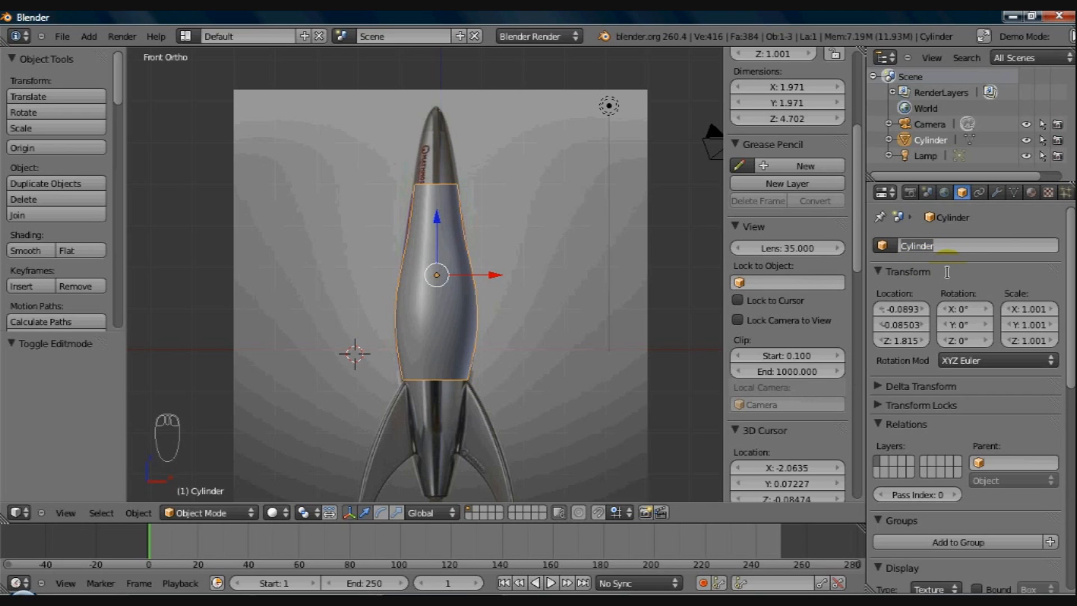
pyautogui.write('G')
pyautogui.write('lass')
pyautogui.press('Return')
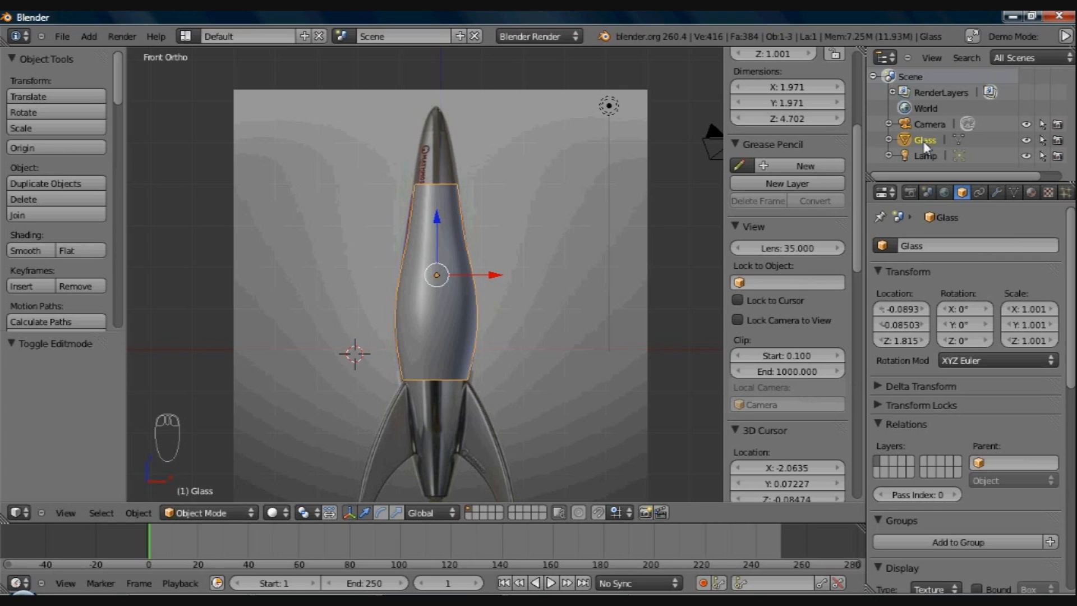
pyautogui.click(921, 158)
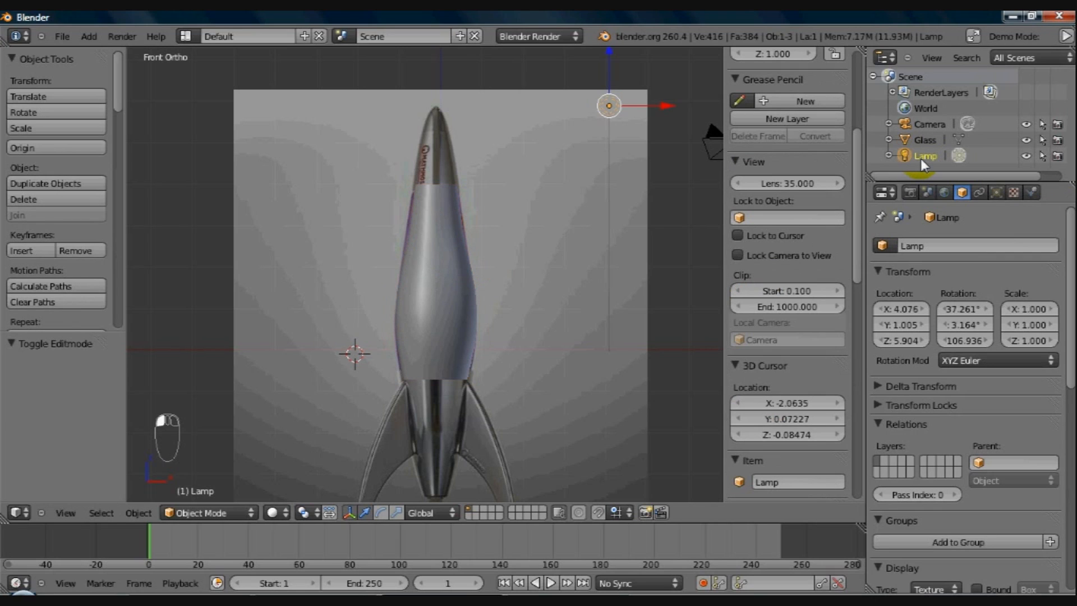
pyautogui.click(924, 140)
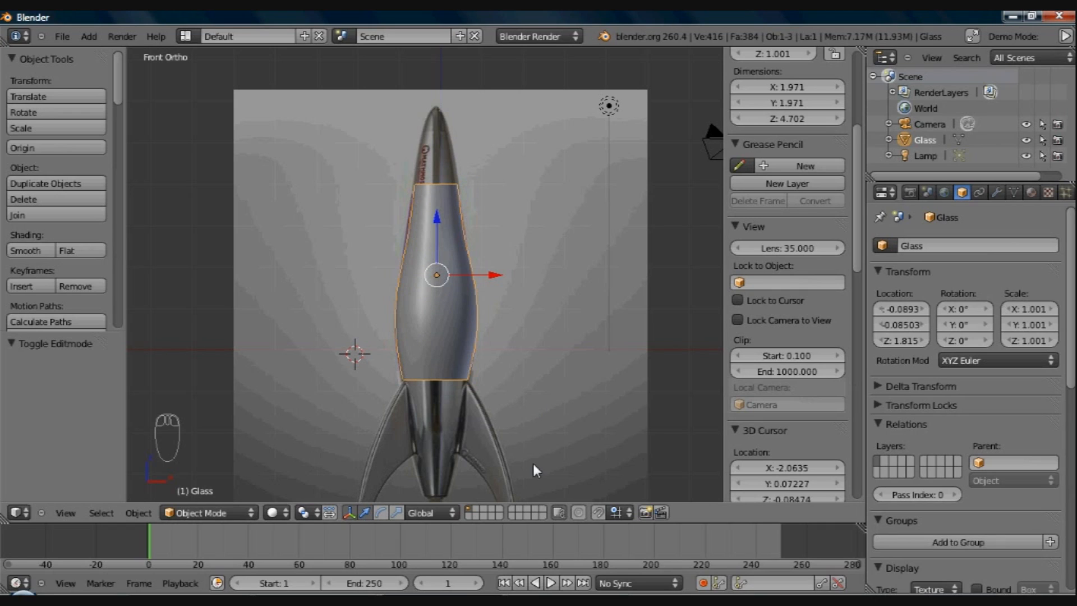
# Step: Place the 3D cursor at the centre of the rocket's metal base, aligning it in both front and right views
pyautogui.keyDown('ctrl'); pyautogui.moveTo(519, 415); pyautogui.dragTo(484, 338, button='middle'); pyautogui.keyUp('ctrl')
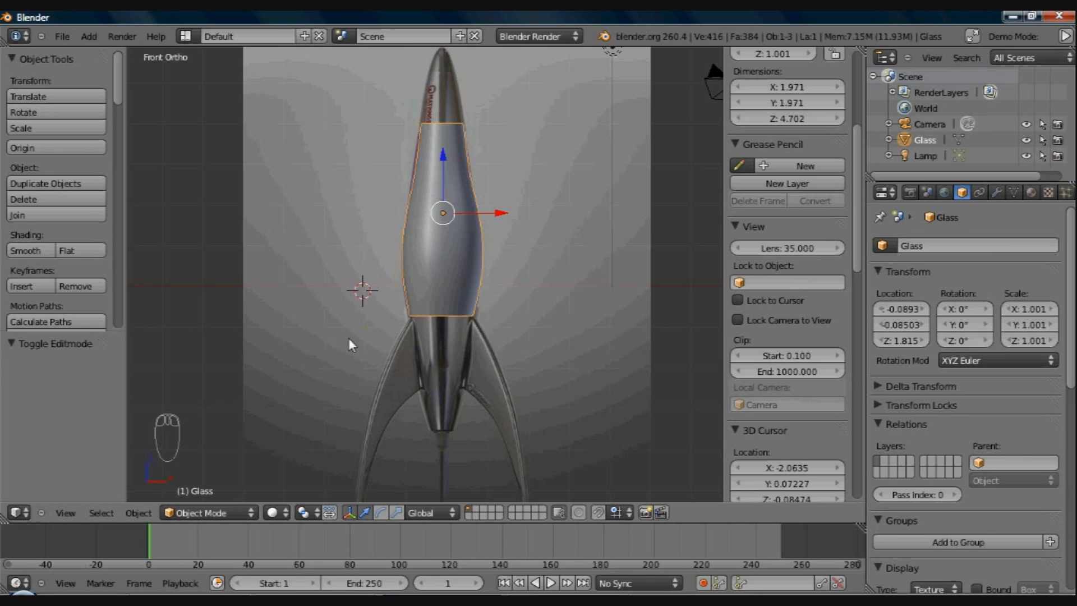
pyautogui.click(441, 362)
pyautogui.press('KP_3')
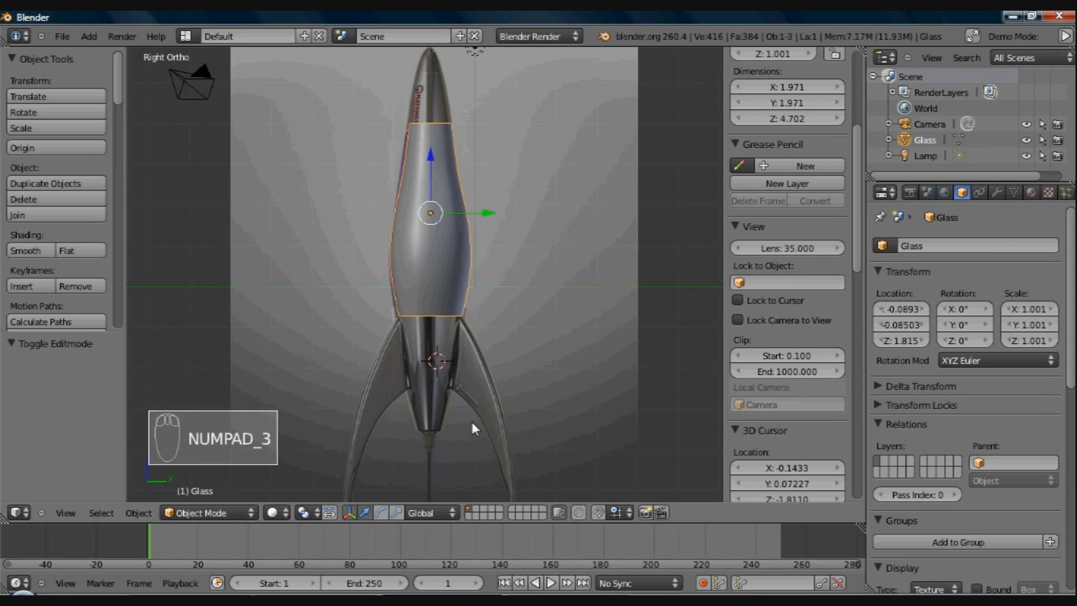
pyautogui.click(429, 359)
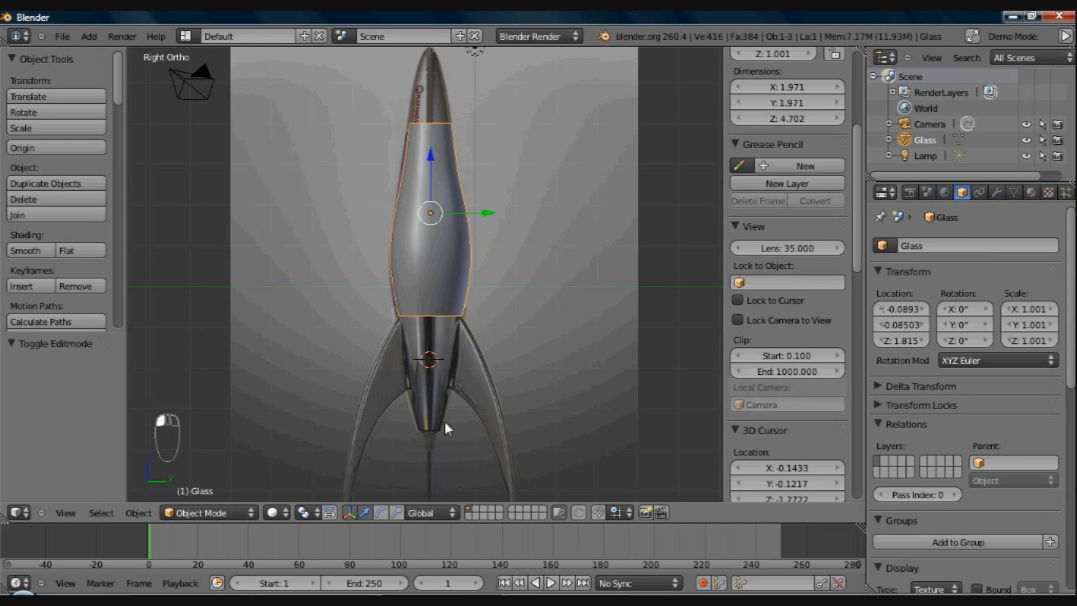
pyautogui.press('KP_1')
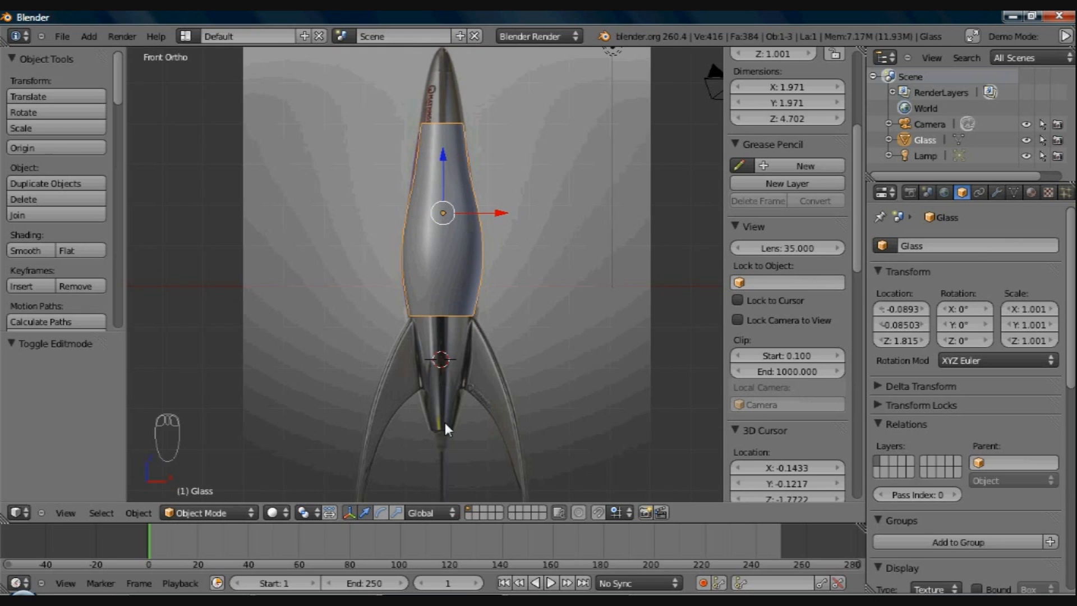
pyautogui.press('KP_3')
pyautogui.press('KP_1')
# Step: Add a mesh cylinder with 8 vertices at the 3D cursor for the rocket's base
pyautogui.hotkey('shift', 'a')
pyautogui.moveTo(429, 347)
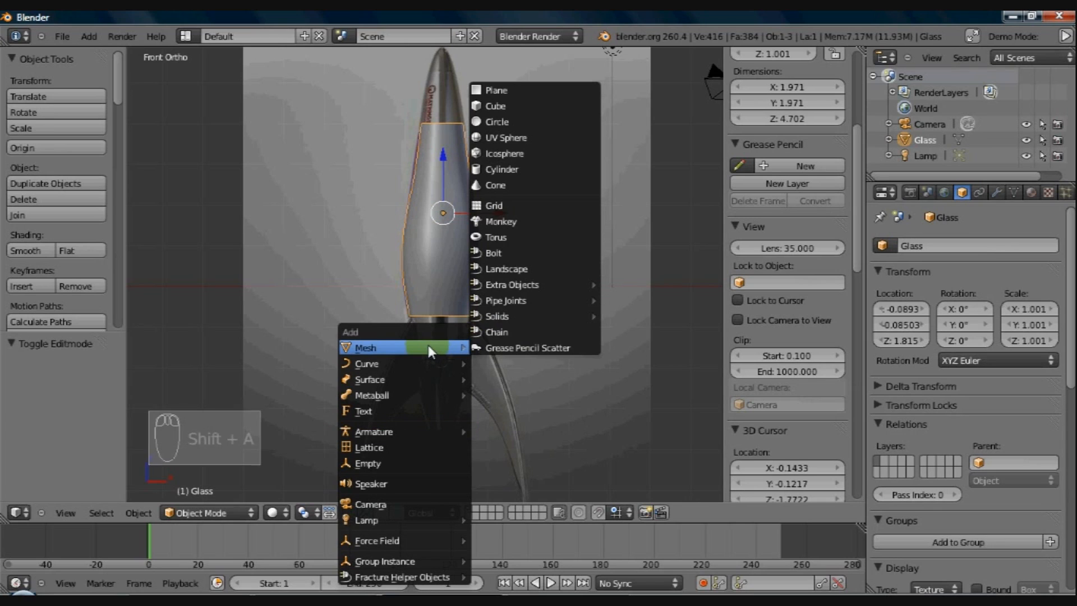
pyautogui.click(501, 171)
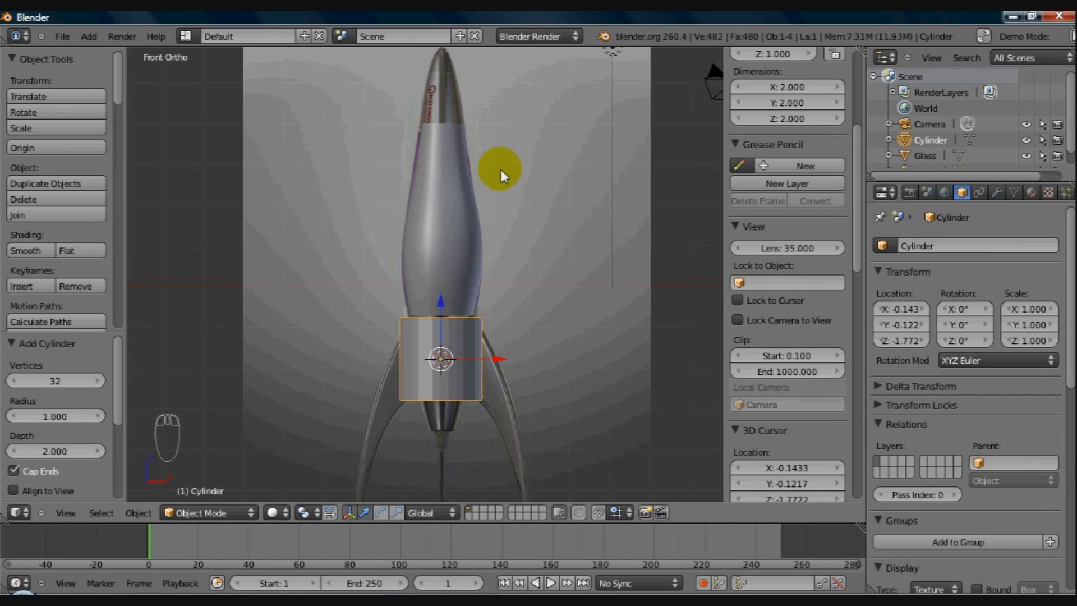
pyautogui.click(66, 382)
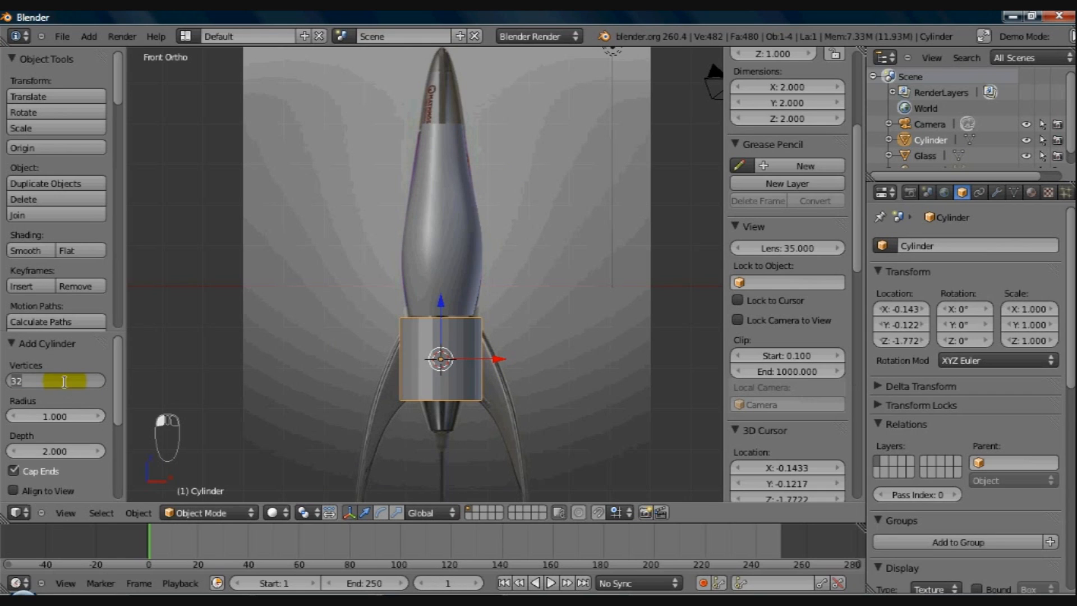
pyautogui.write('8')
pyautogui.press('Return')
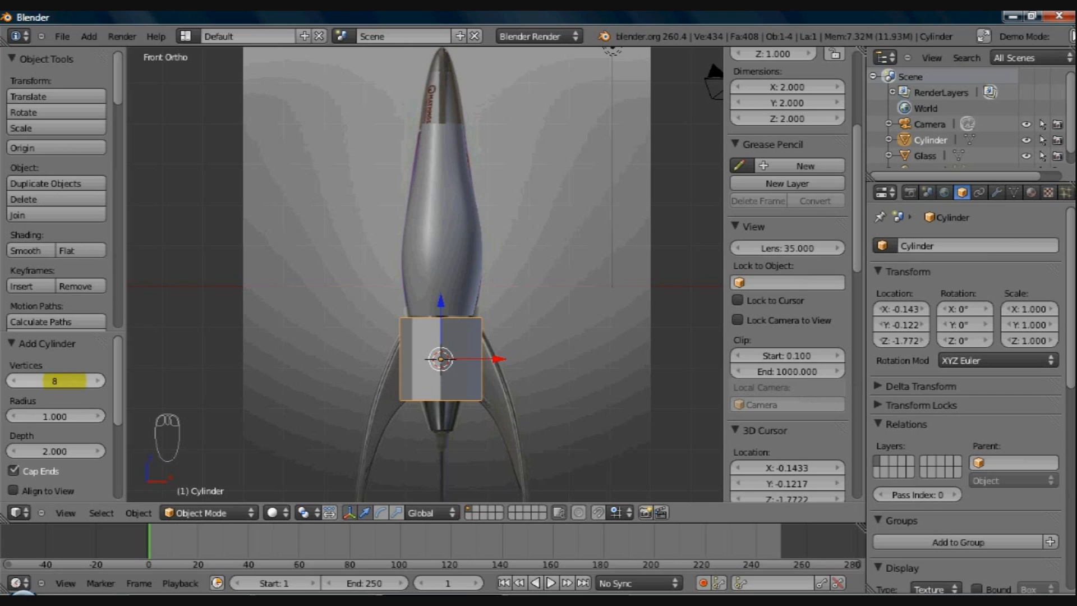
# Step: Add a Subdivision Surface modifier to the new base cylinder and set its Render subdivisions to 1
pyautogui.click(997, 192)
pyautogui.click(955, 264)
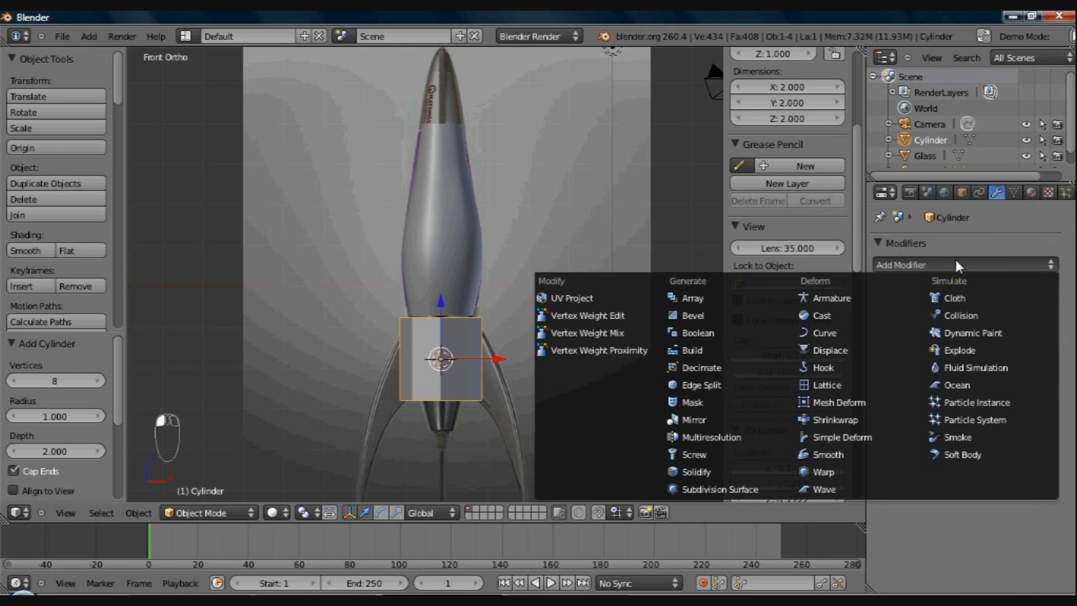
pyautogui.click(718, 490)
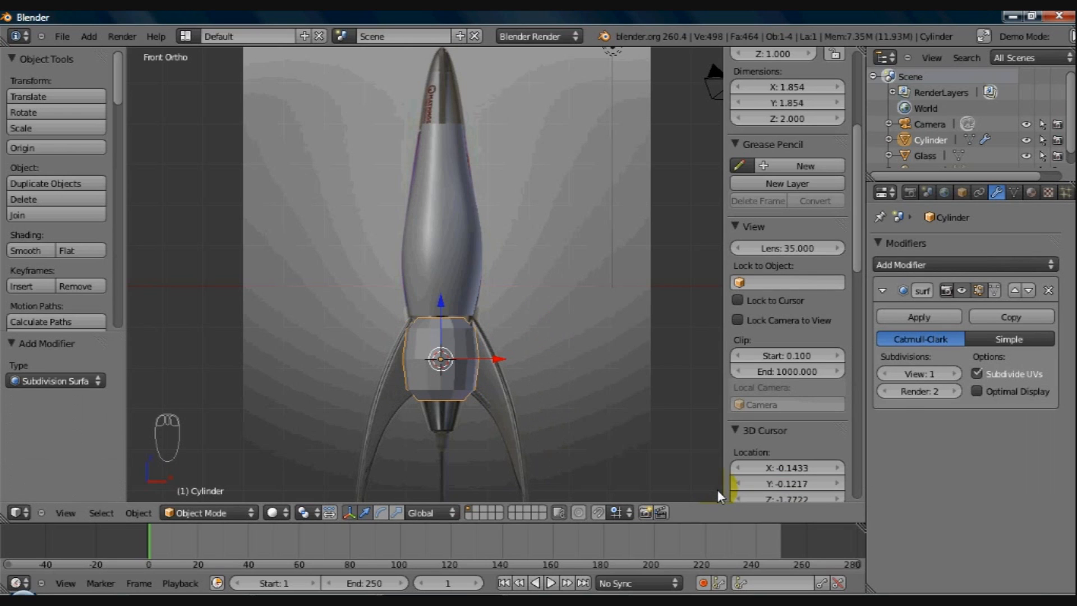
pyautogui.click(885, 391)
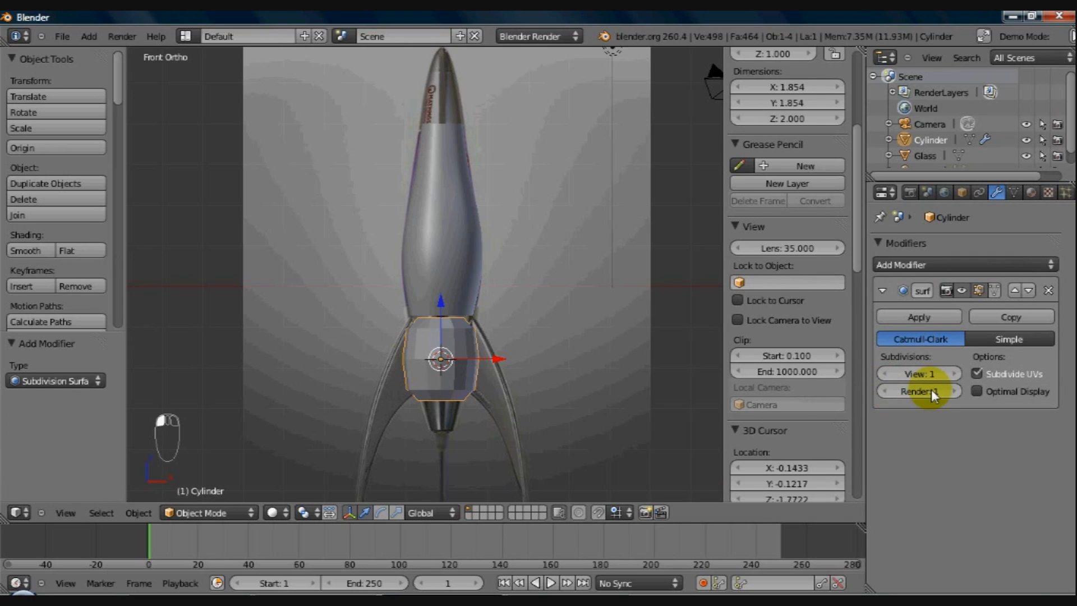
# Step: Move the 3D cursor off the rocket and enter Edit Mode on the base cylinder in wireframe display
pyautogui.click(448, 451)
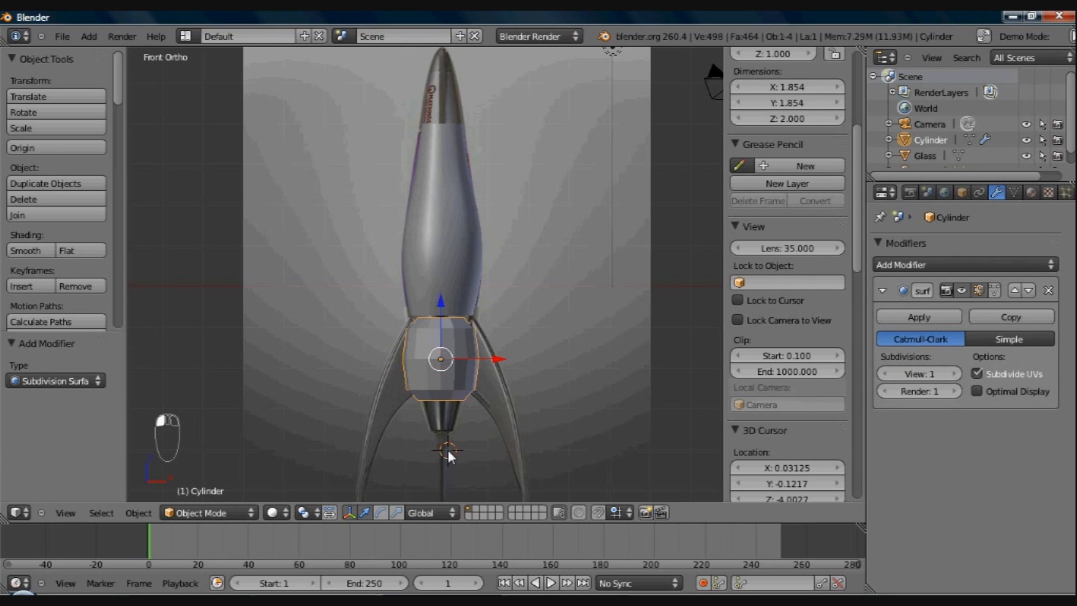
pyautogui.click(632, 268)
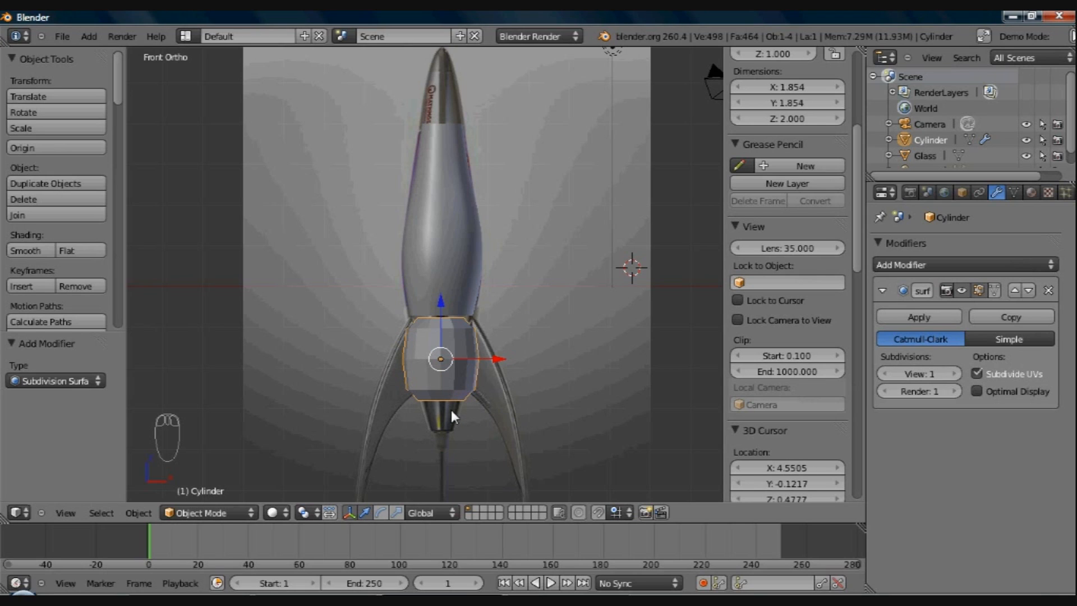
pyautogui.press('Tab')
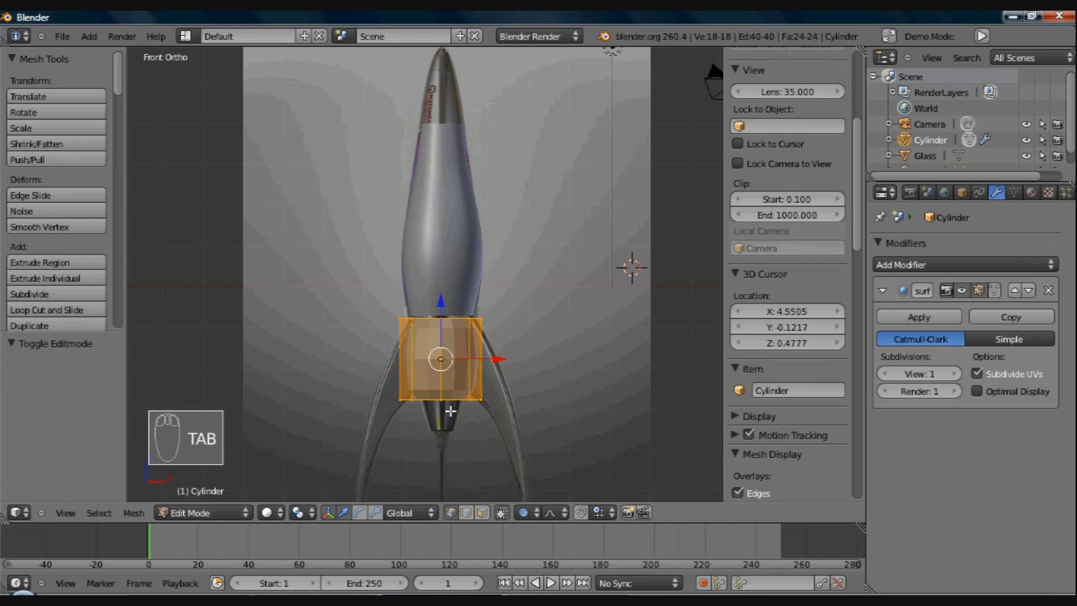
pyautogui.press('z')
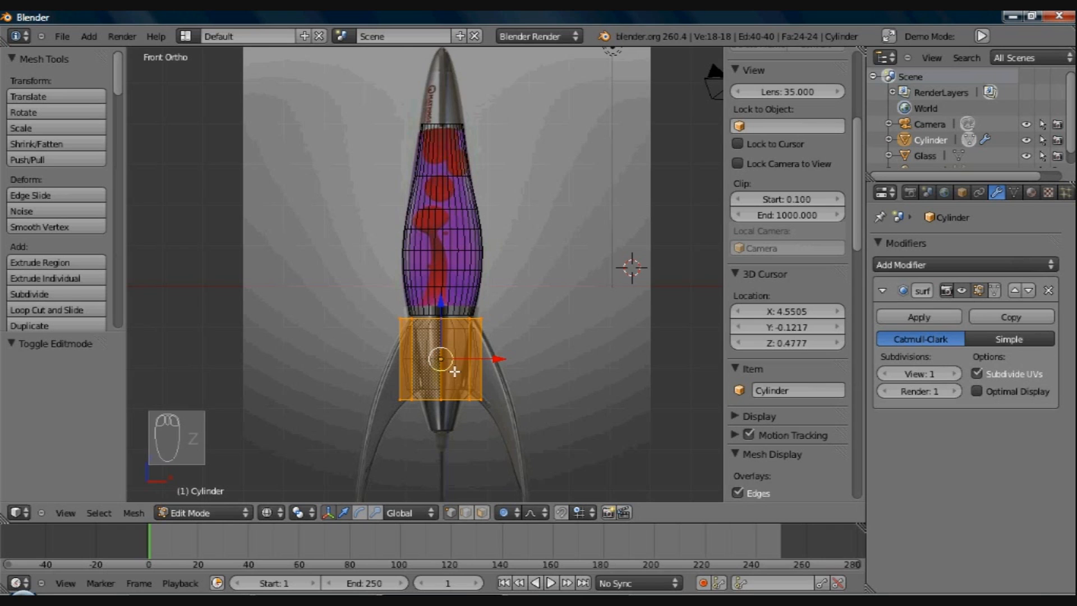
pyautogui.keyDown('shift'); pyautogui.moveTo(454, 414); pyautogui.dragTo(454, 349, button='middle'); pyautogui.keyUp('shift')
pyautogui.scroll(1, 454, 365)
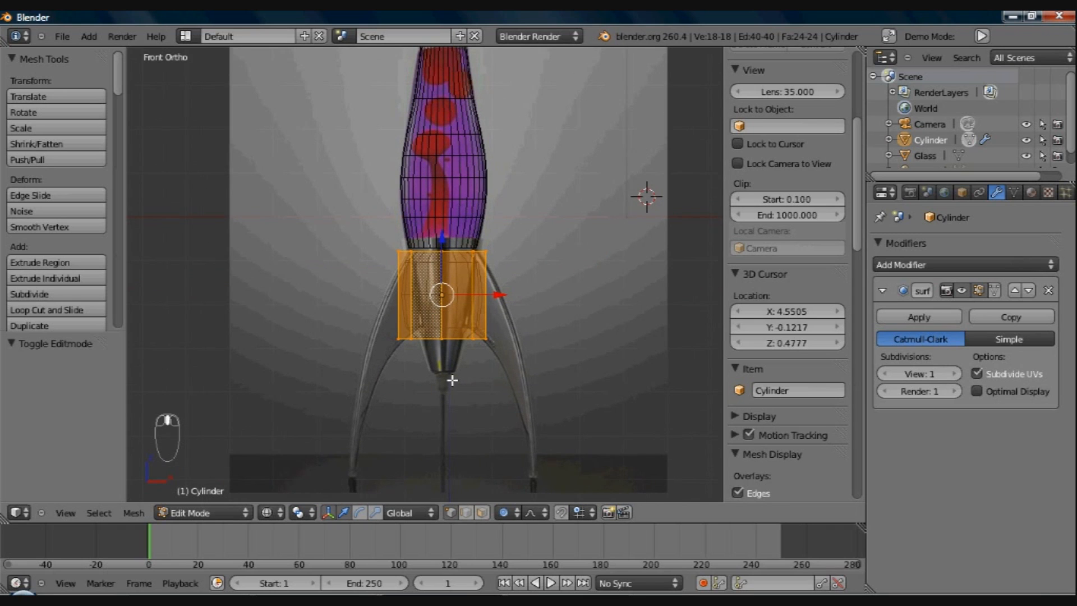
pyautogui.scroll(3, 452, 381)
pyautogui.keyDown('shift'); pyautogui.moveTo(425, 401); pyautogui.dragTo(372, 374, button='middle'); pyautogui.keyUp('shift')
pyautogui.scroll(2, 395, 414)
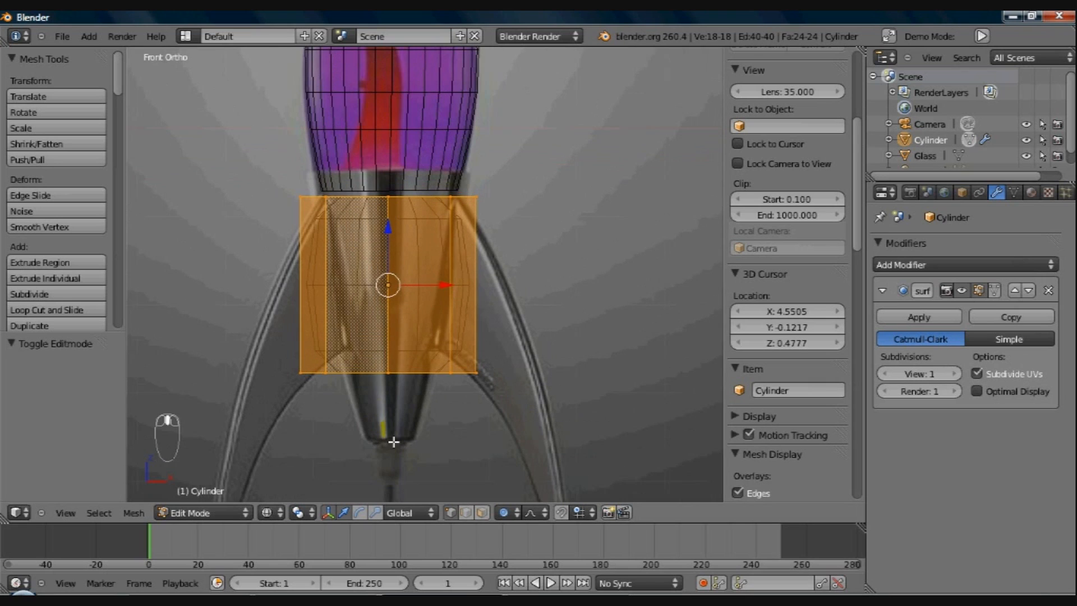
pyautogui.scroll(1, 394, 442)
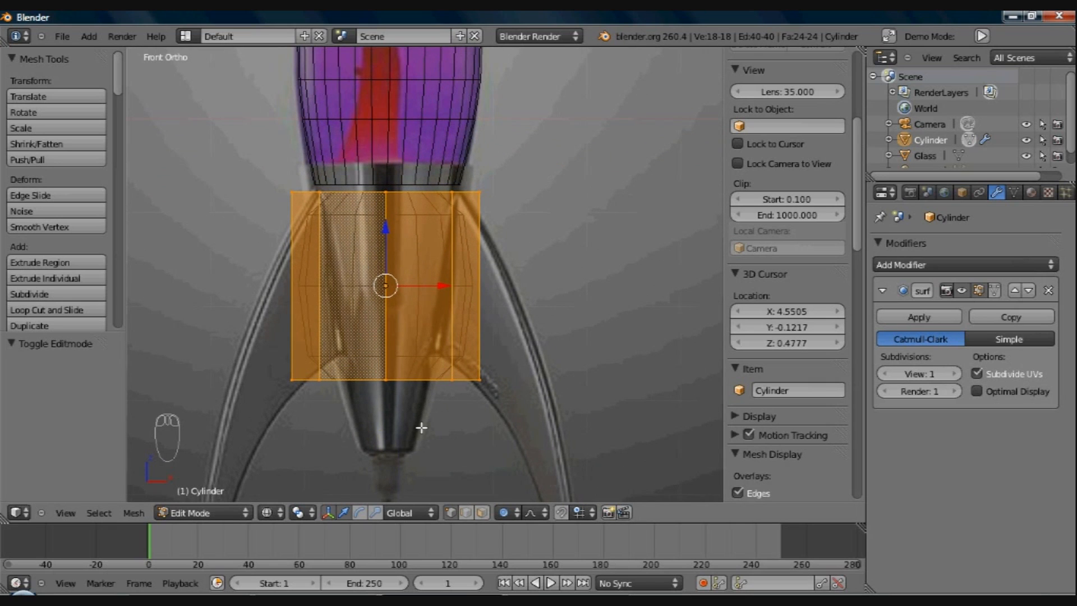
pyautogui.keyDown('shift'); pyautogui.moveTo(417, 261); pyautogui.dragTo(436, 263, button='middle'); pyautogui.keyUp('shift')
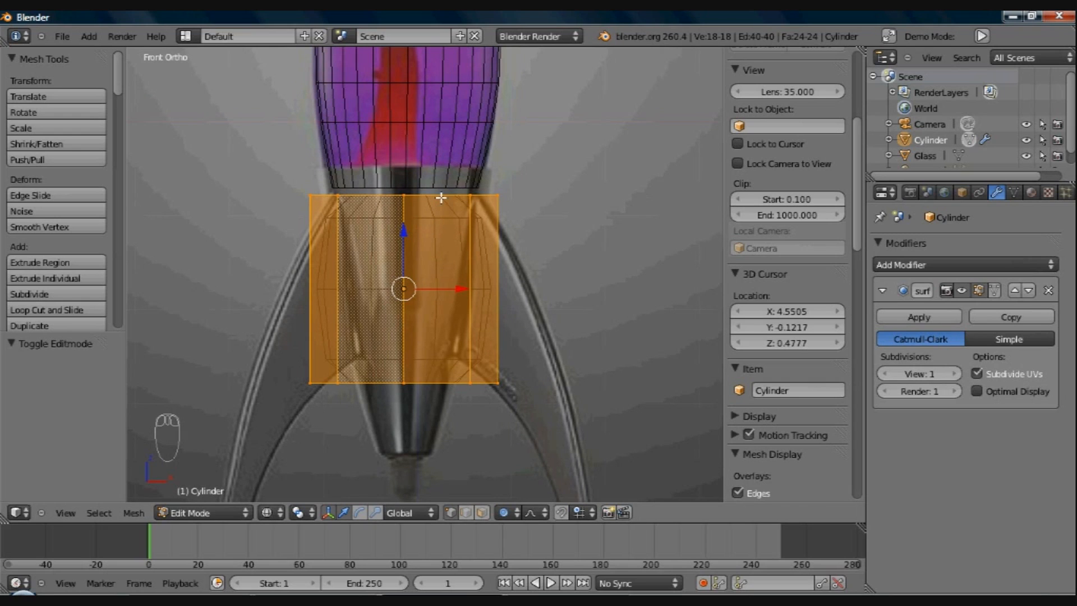
# Step: Select the edge loop around the upper rim of the base cylinder
pyautogui.moveTo(464, 225); pyautogui.dragTo(455, 277, button='middle')
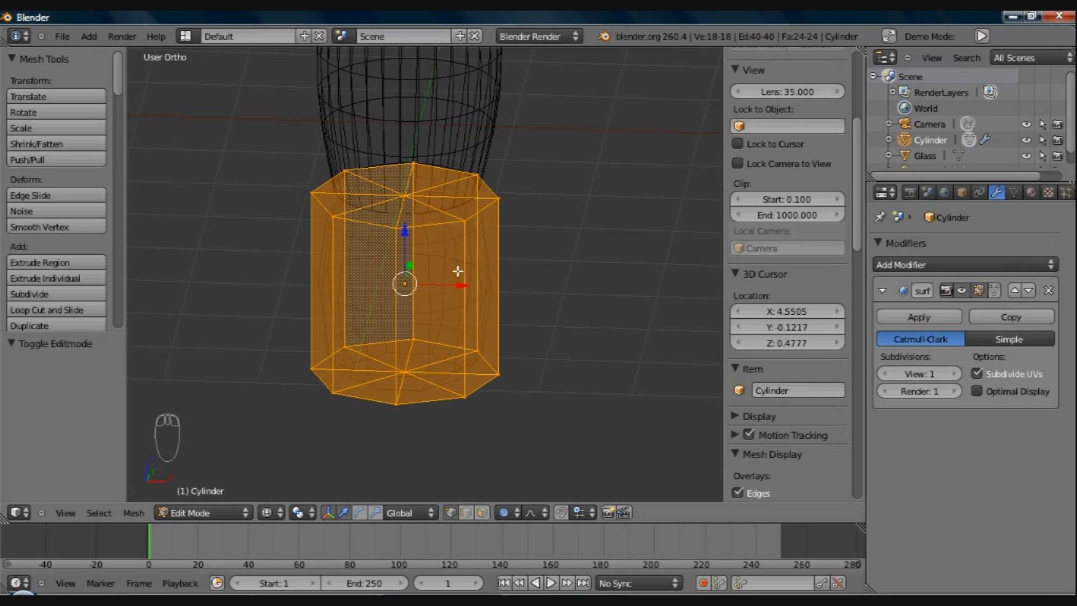
pyautogui.moveTo(392, 298); pyautogui.dragTo(457, 358, button='middle')
pyautogui.press('KP_1')
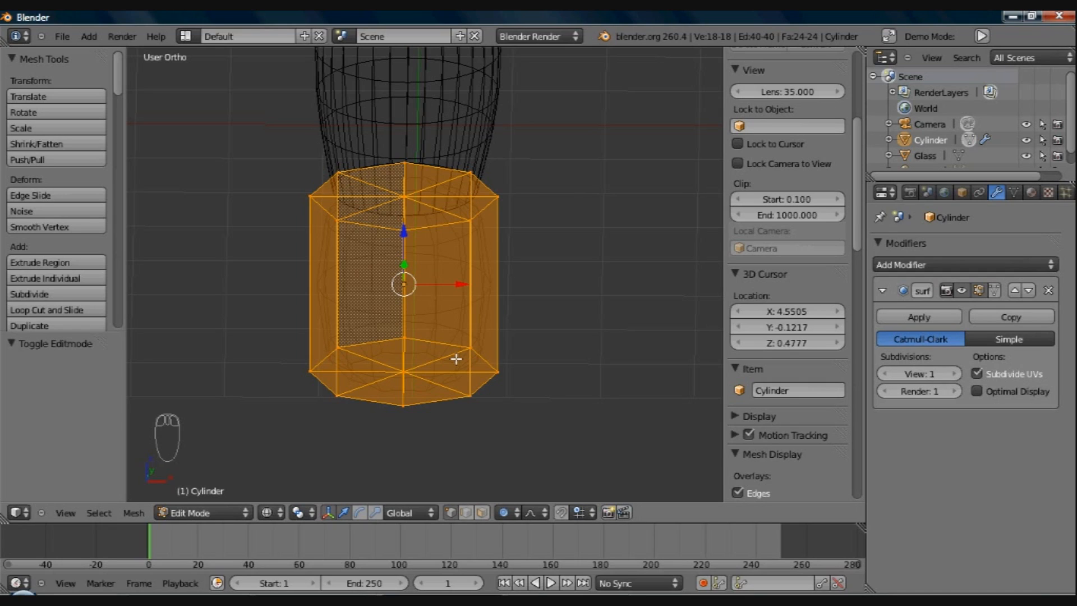
pyautogui.keyDown('alt'); pyautogui.rightClick(428, 226); pyautogui.keyUp('alt')
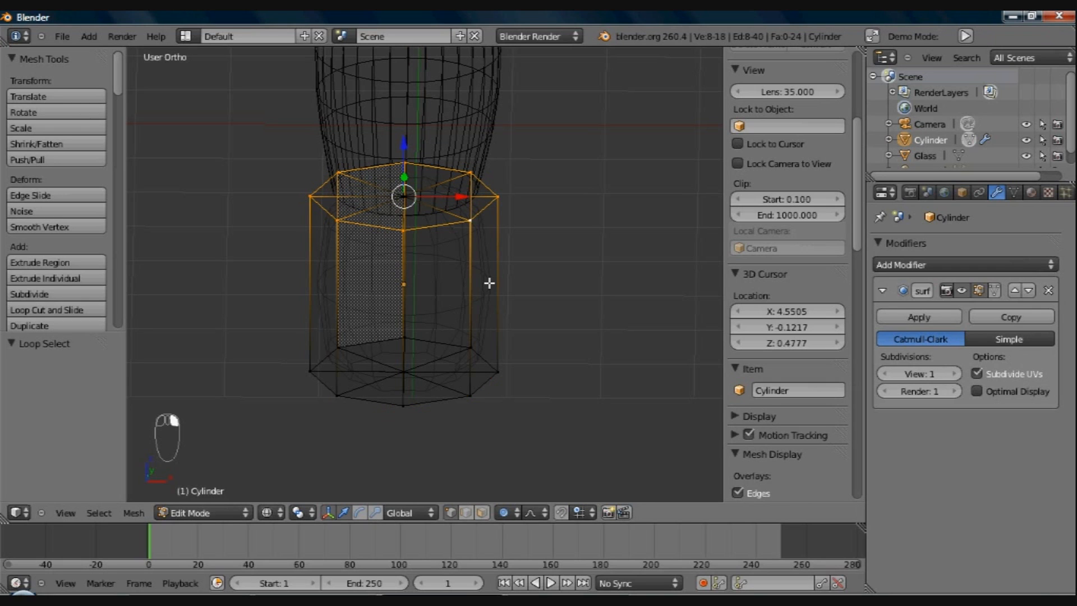
pyautogui.moveTo(489, 284)
pyautogui.mouseDown(button='middle')
pyautogui.moveTo(466, 314)
pyautogui.moveTo(490, 251)
pyautogui.moveTo(492, 270)
pyautogui.mouseUp(button='middle')
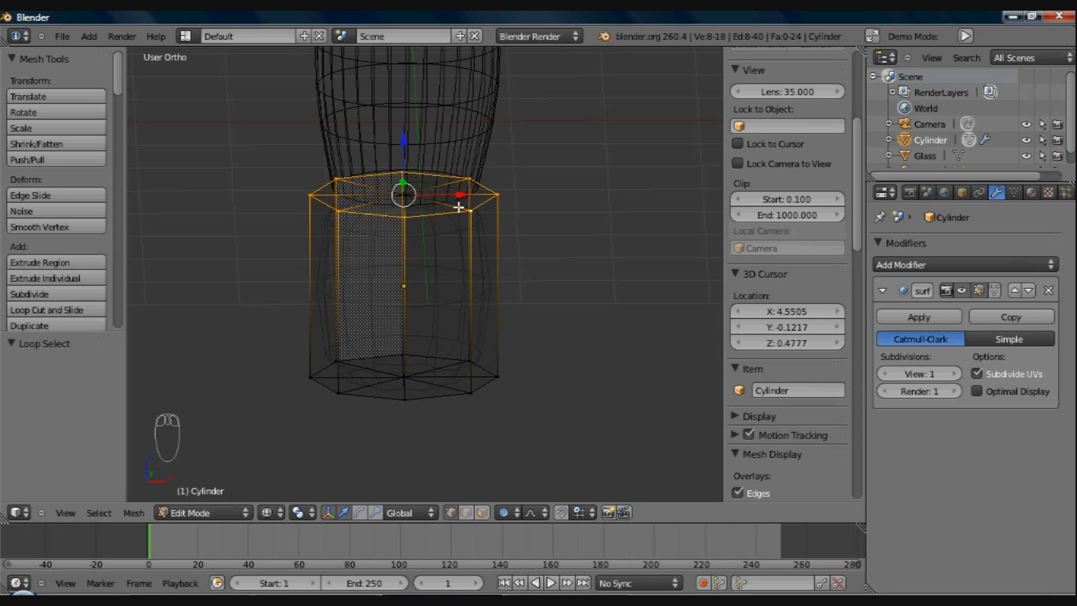
pyautogui.moveTo(459, 287); pyautogui.dragTo(441, 313, button='middle')
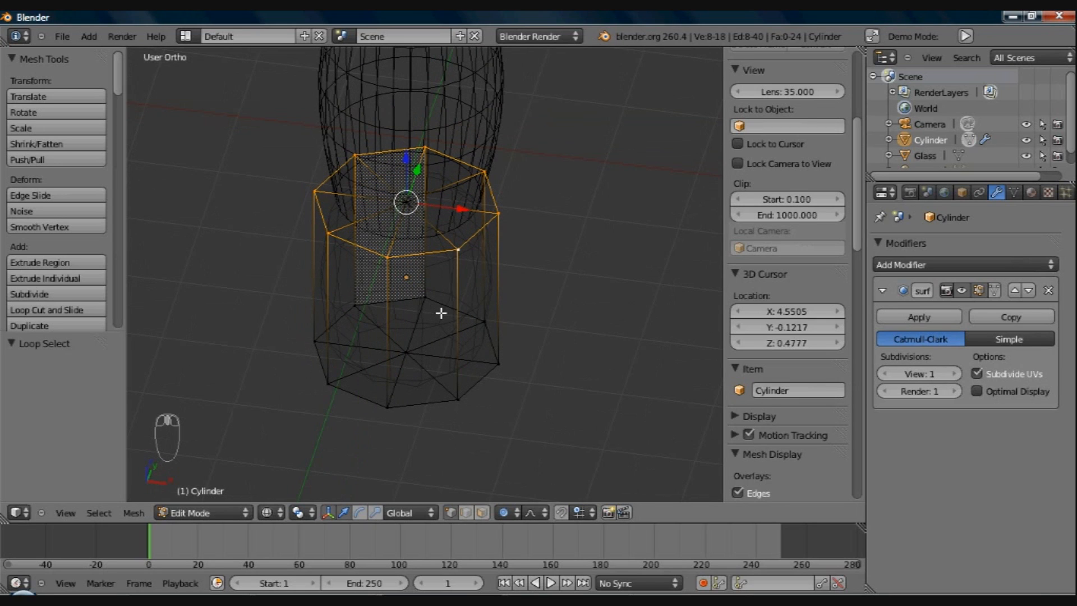
pyautogui.rightClick(423, 252)
pyautogui.keyDown('alt'); pyautogui.rightClick(439, 251); pyautogui.keyUp('alt')
pyautogui.moveTo(469, 296); pyautogui.dragTo(520, 292, button='middle')
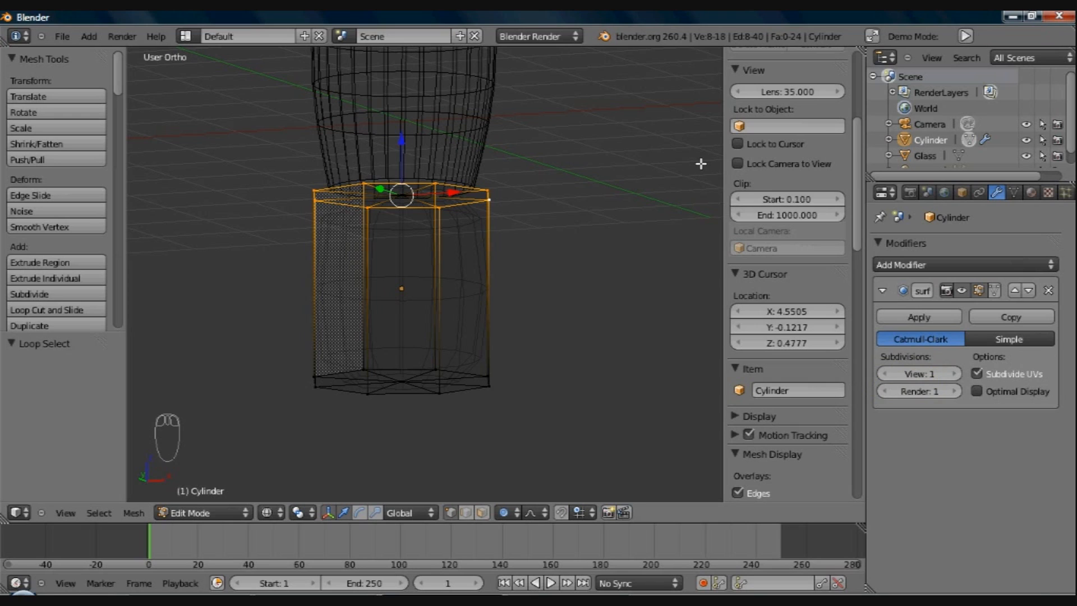
# Step: Show the base cylinder as solid and set the Mean Crease of its upper edge loop to 1.000
pyautogui.moveTo(862, 140)
pyautogui.mouseDown()
pyautogui.moveTo(860, 94)
pyautogui.moveTo(845, 83)
pyautogui.mouseUp()
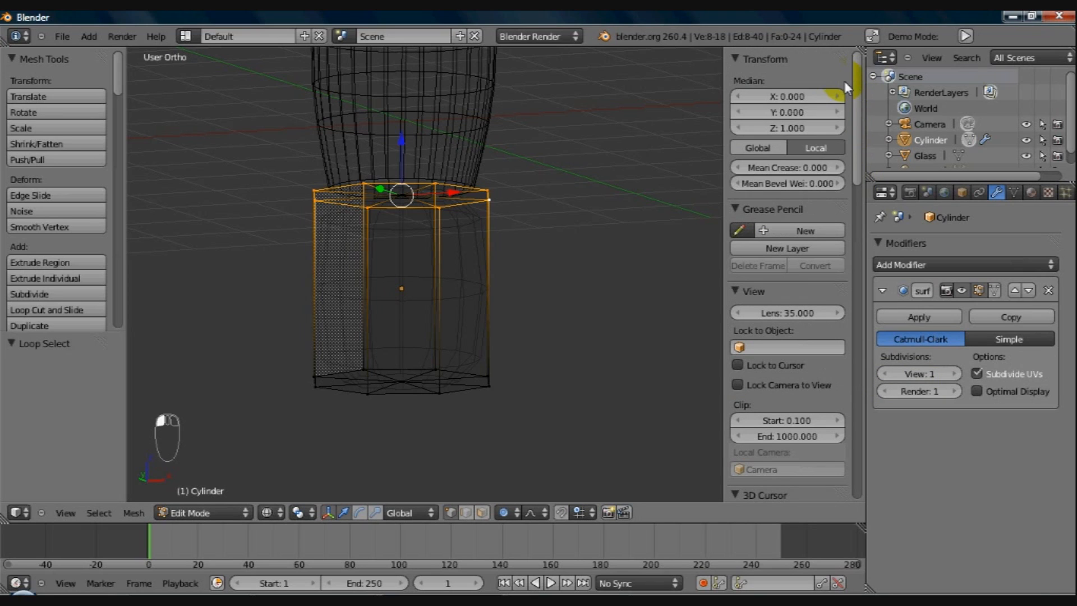
pyautogui.press('z')
pyautogui.press('z')
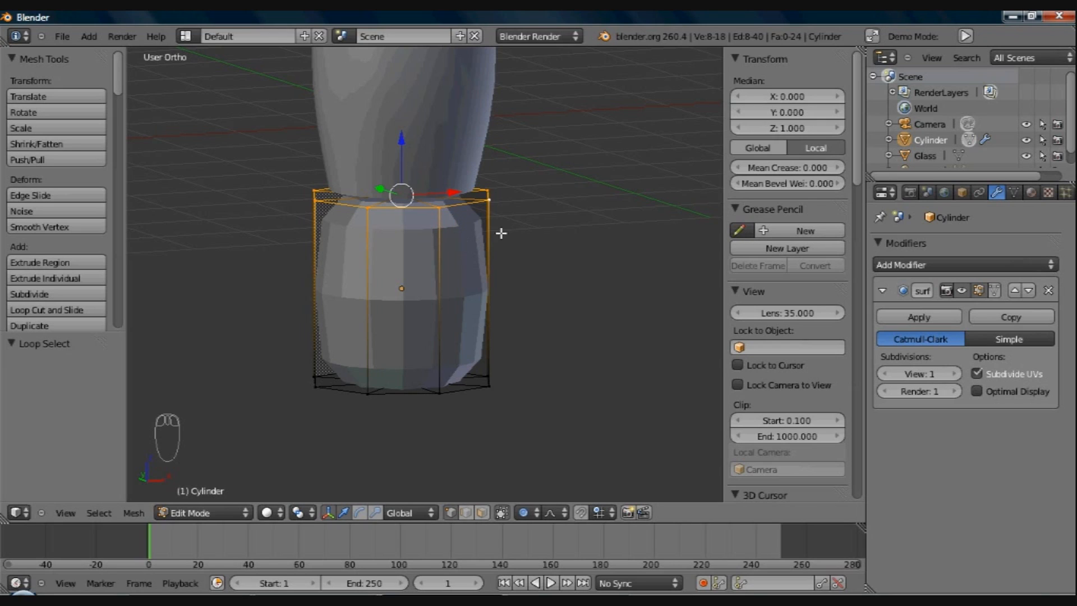
pyautogui.moveTo(532, 281)
pyautogui.mouseDown(button='middle')
pyautogui.moveTo(584, 282)
pyautogui.moveTo(524, 279)
pyautogui.mouseUp(button='middle')
pyautogui.click(755, 149)
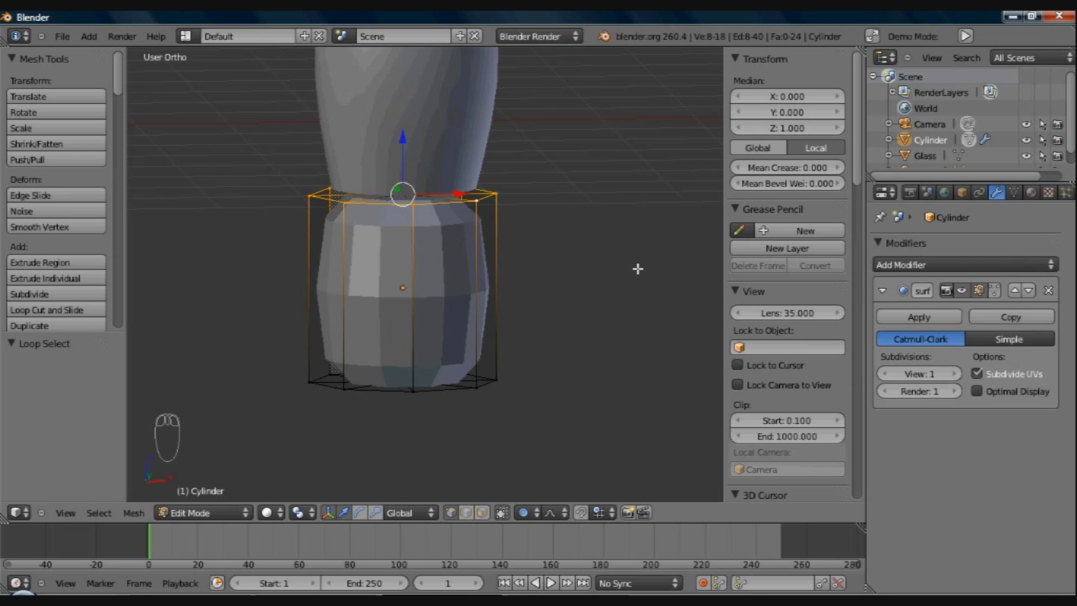
pyautogui.press('n')
pyautogui.press('n')
pyautogui.click(860, 100)
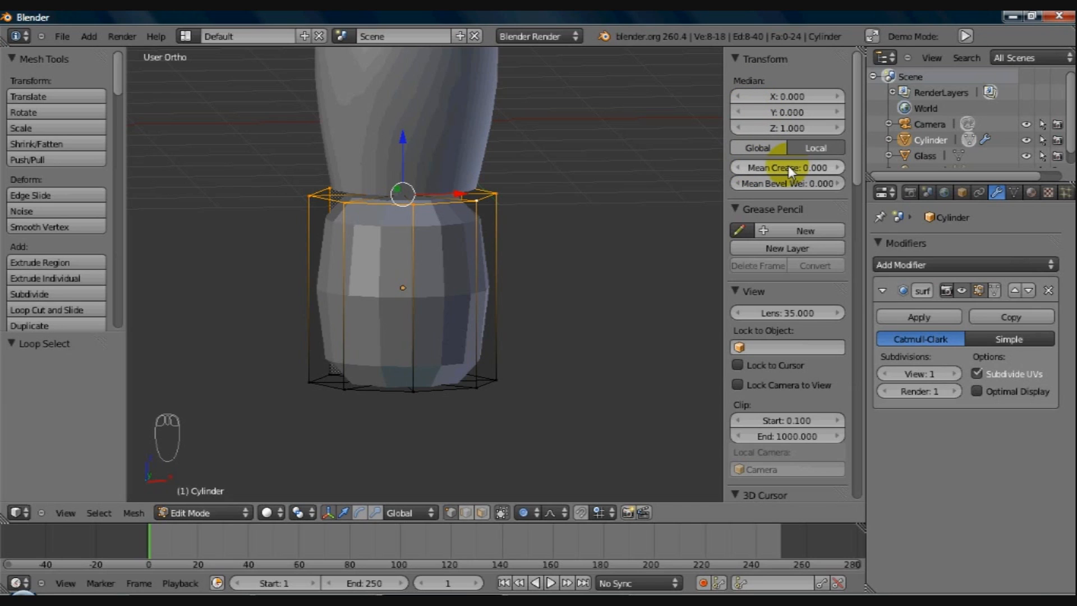
pyautogui.moveTo(789, 166); pyautogui.dragTo(887, 166)
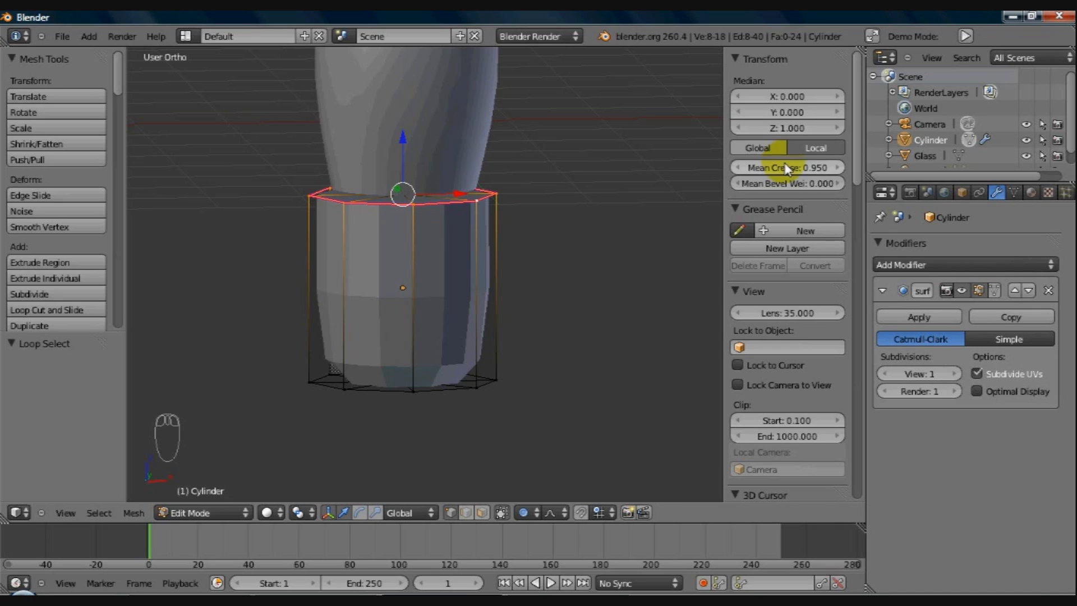
pyautogui.click(749, 172)
pyautogui.write('1')
pyautogui.press('Return')
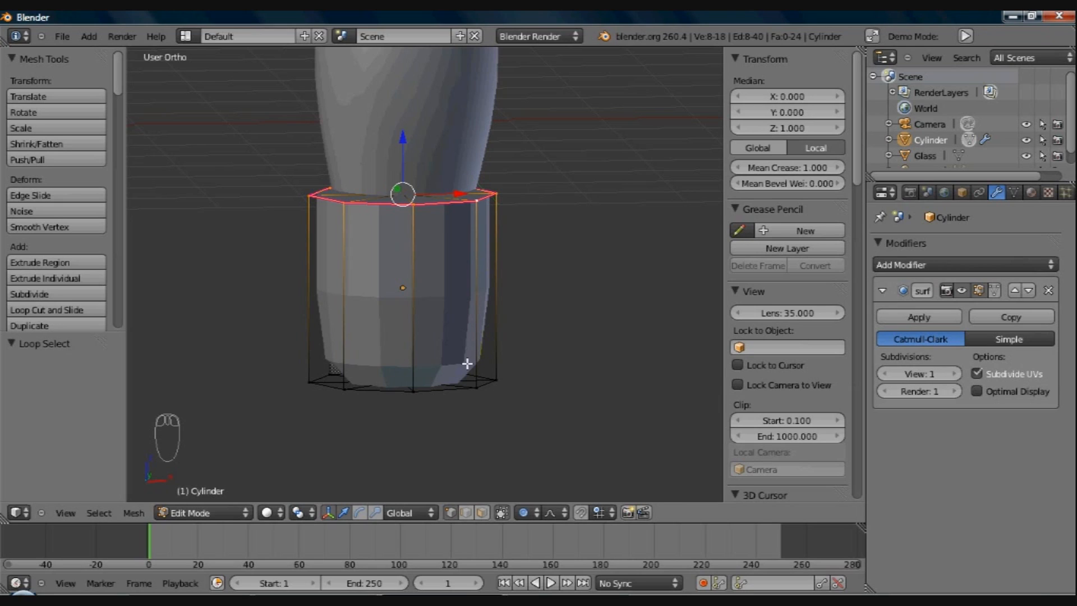
# Step: Lower the base cylinder's bottom edge loop and centre vertex to a median Z of -1.782, with proportional editing turned off
pyautogui.keyDown('alt'); pyautogui.rightClick(455, 390); pyautogui.keyUp('alt')
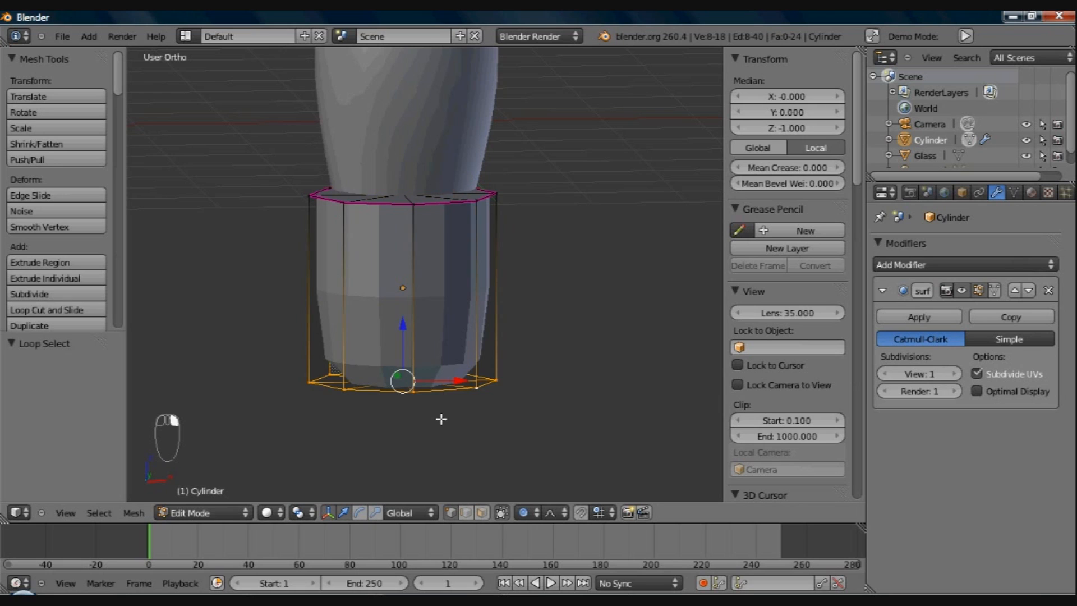
pyautogui.moveTo(441, 418); pyautogui.dragTo(409, 377, button='middle')
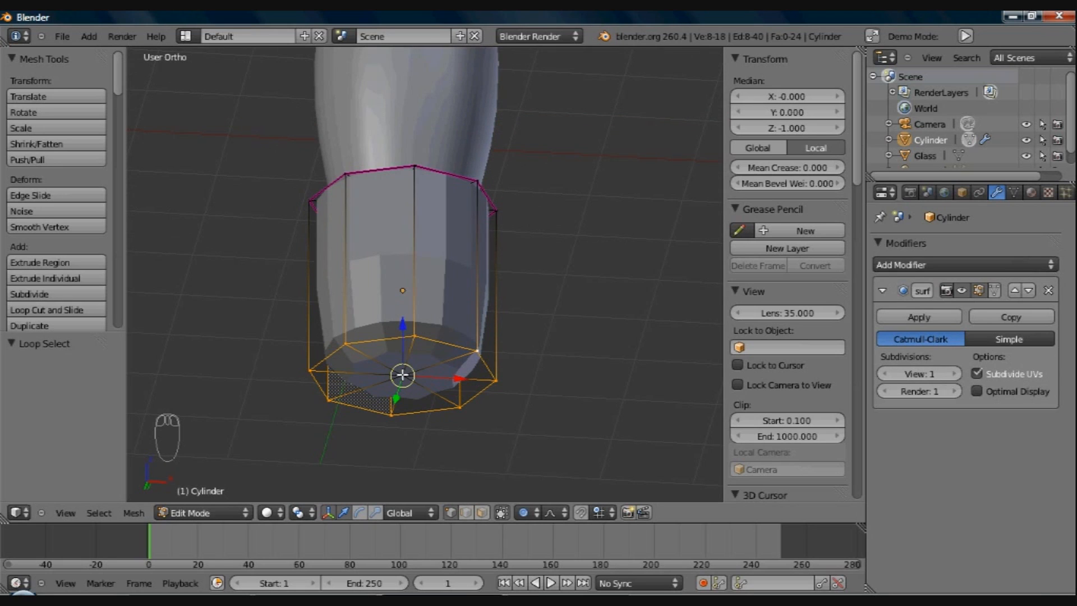
pyautogui.keyDown('shift'); pyautogui.rightClick(403, 376); pyautogui.keyUp('shift')
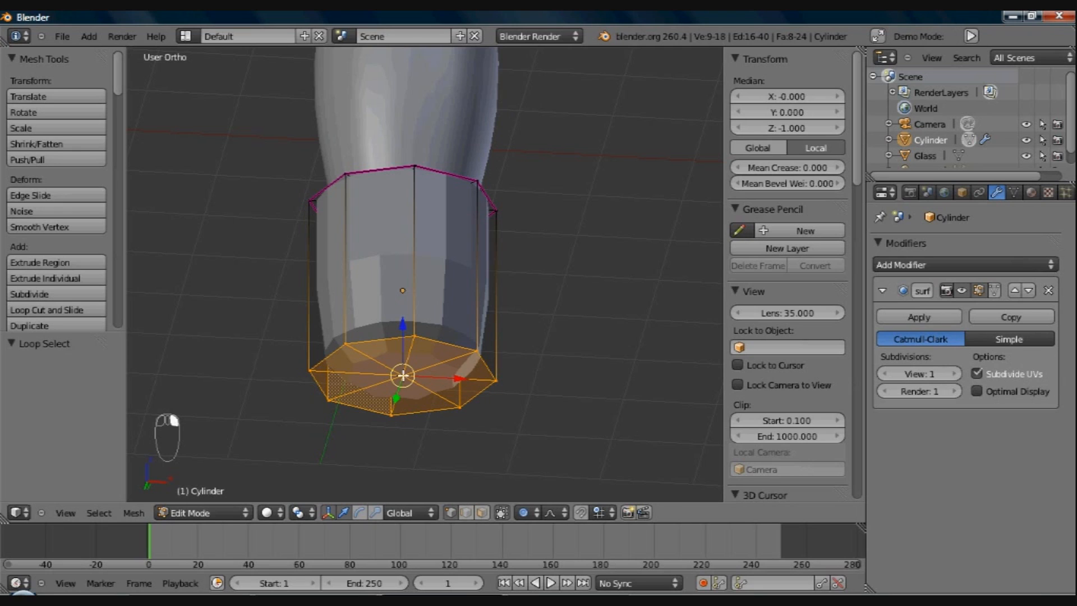
pyautogui.moveTo(553, 334); pyautogui.dragTo(539, 391, button='middle')
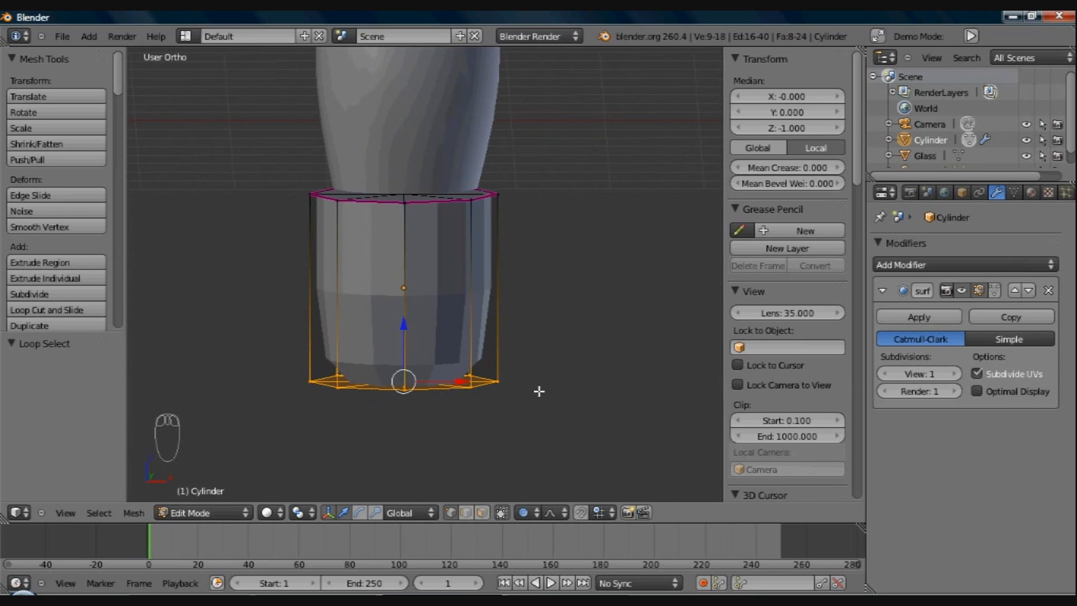
pyautogui.press('KP_1')
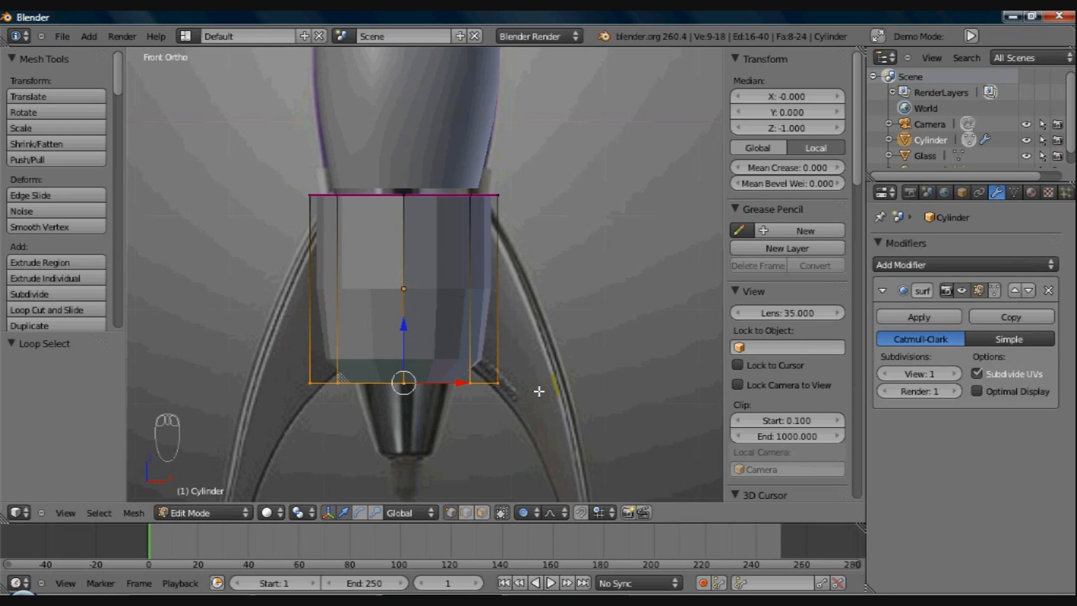
pyautogui.press('z')
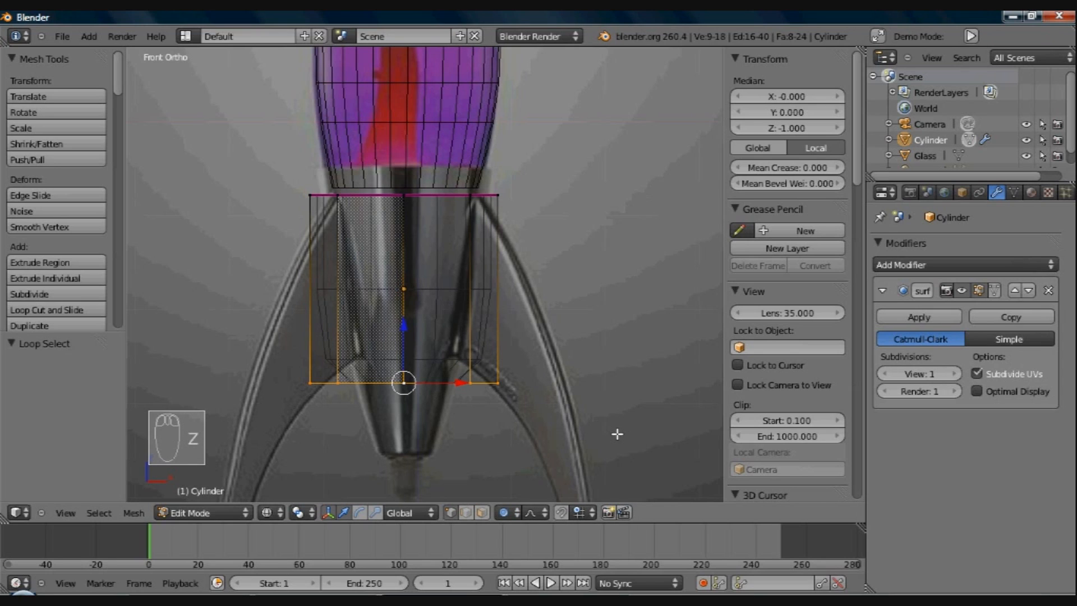
pyautogui.moveTo(405, 325); pyautogui.dragTo(404, 336)
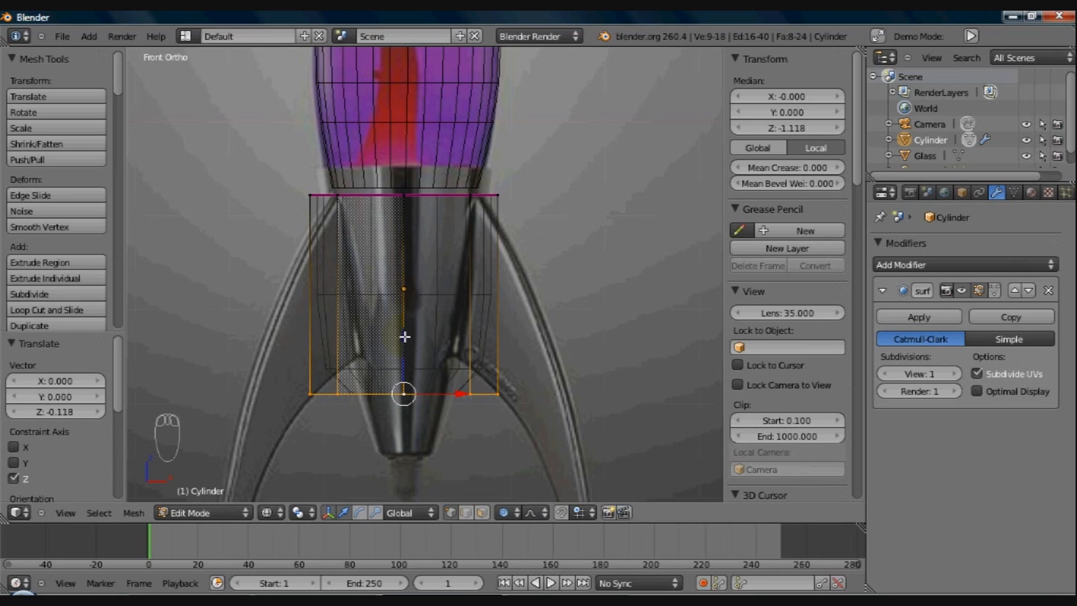
pyautogui.press('o')
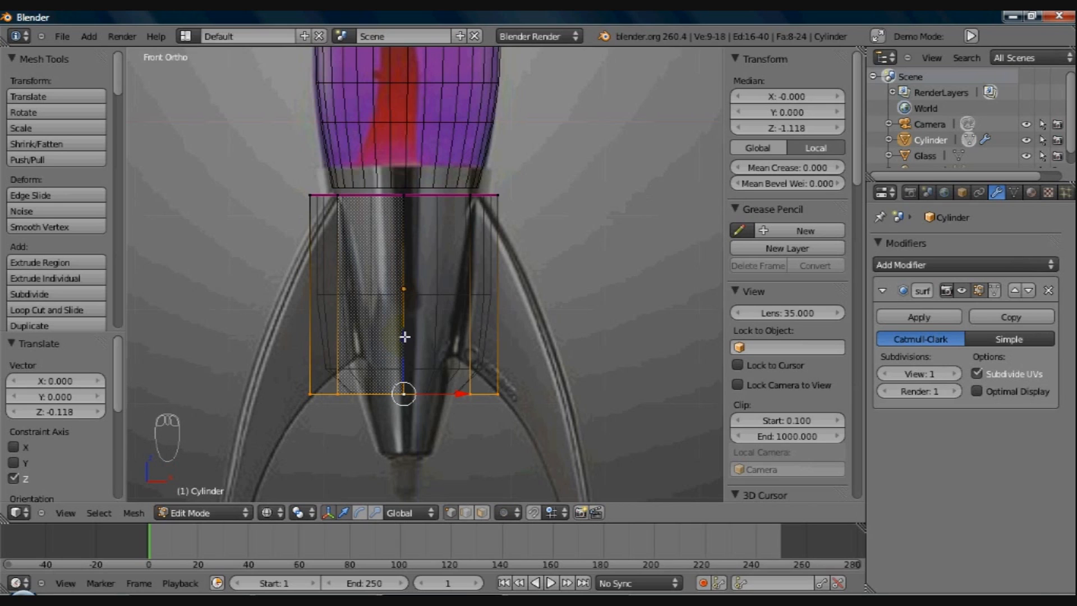
pyautogui.moveTo(405, 336); pyautogui.dragTo(405, 400)
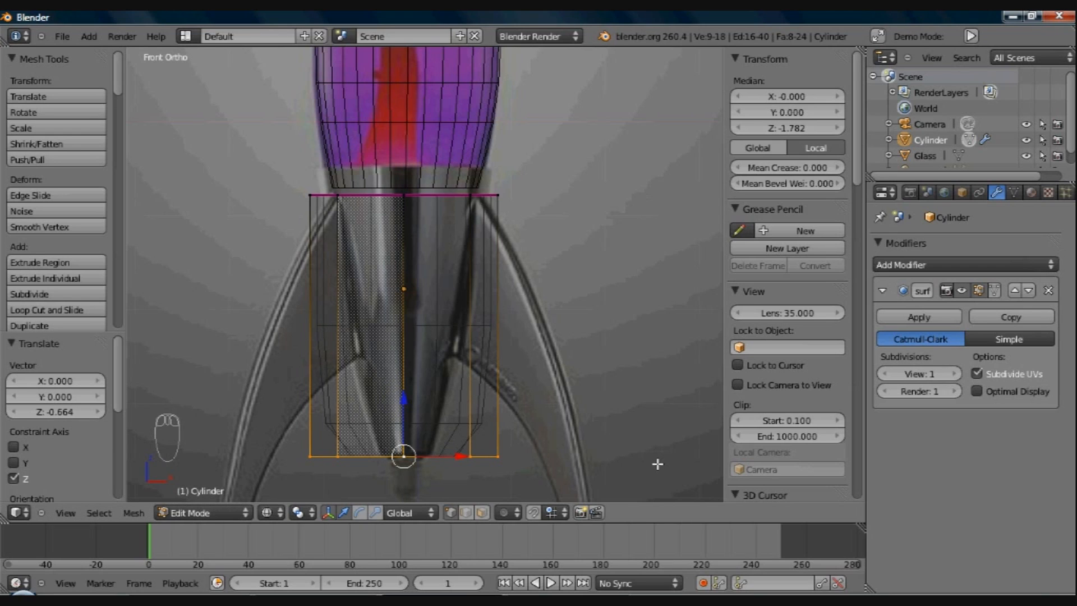
# Step: Scale the base cylinder's bottom vertices to about 0.48 so the sides taper along the rocket photo's base
pyautogui.press('s')
pyautogui.moveTo(619, 459); pyautogui.dragTo(527, 454)
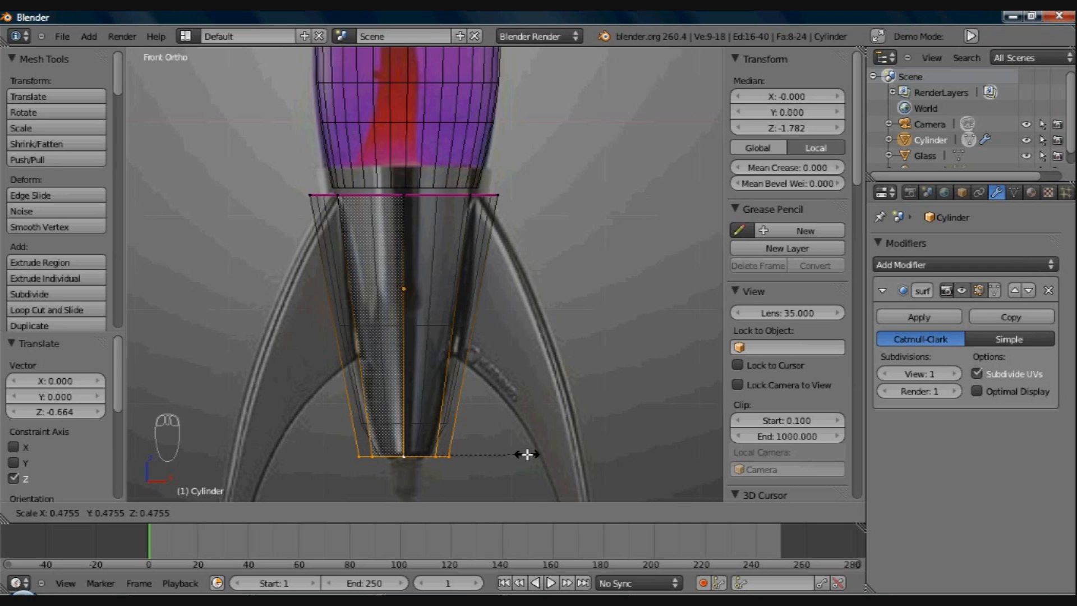
pyautogui.click(527, 454)
pyautogui.moveTo(473, 459); pyautogui.dragTo(463, 460)
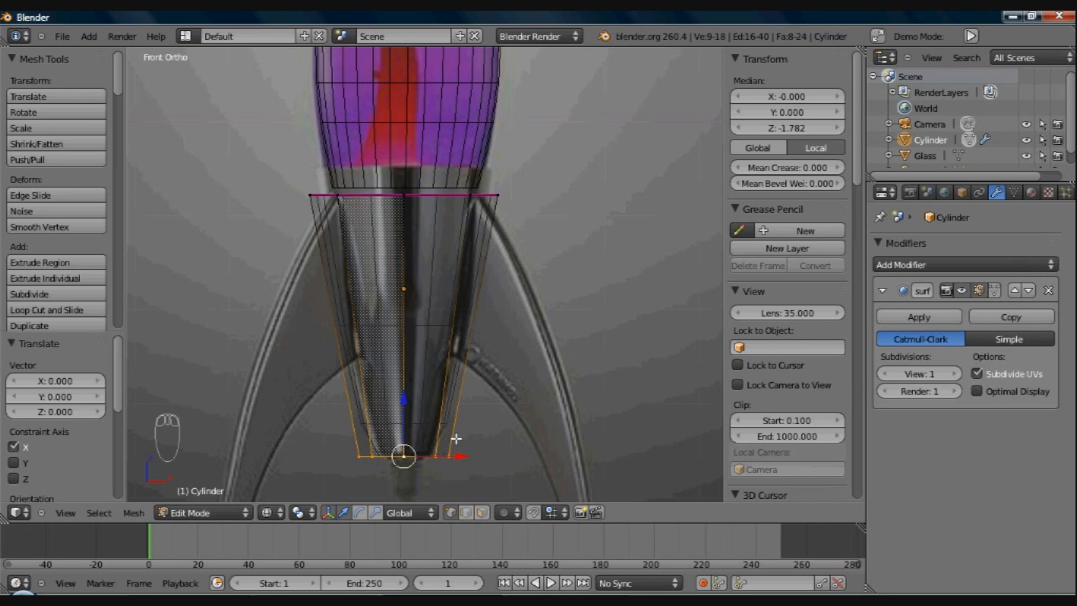
# Step: Switch the Subdivision Surface modifier's edit cage adjustment on and off again to compare the cage with the photo
pyautogui.click(986, 316)
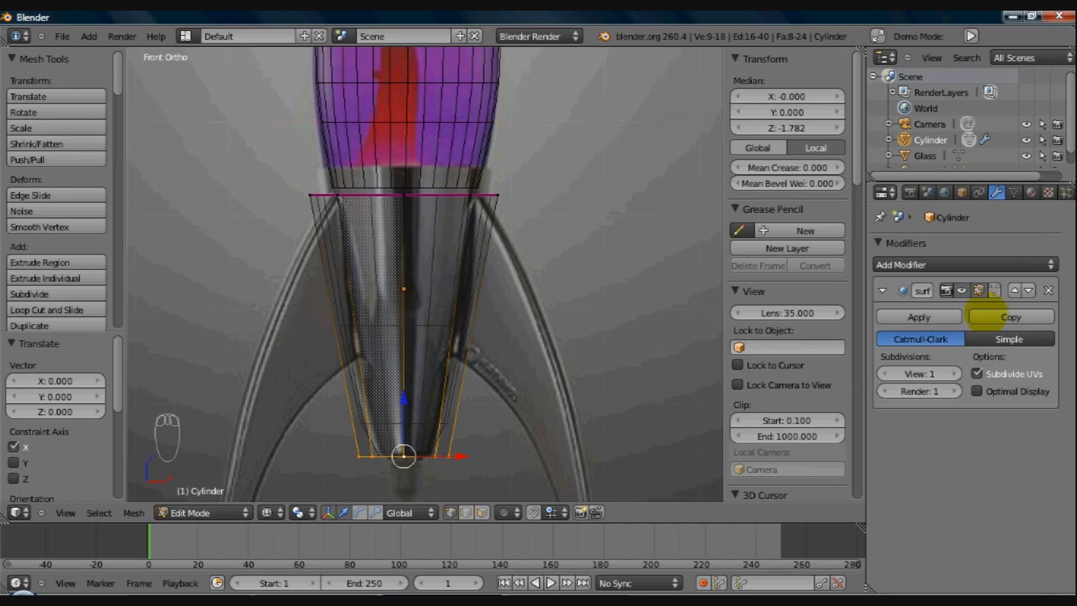
pyautogui.click(994, 291)
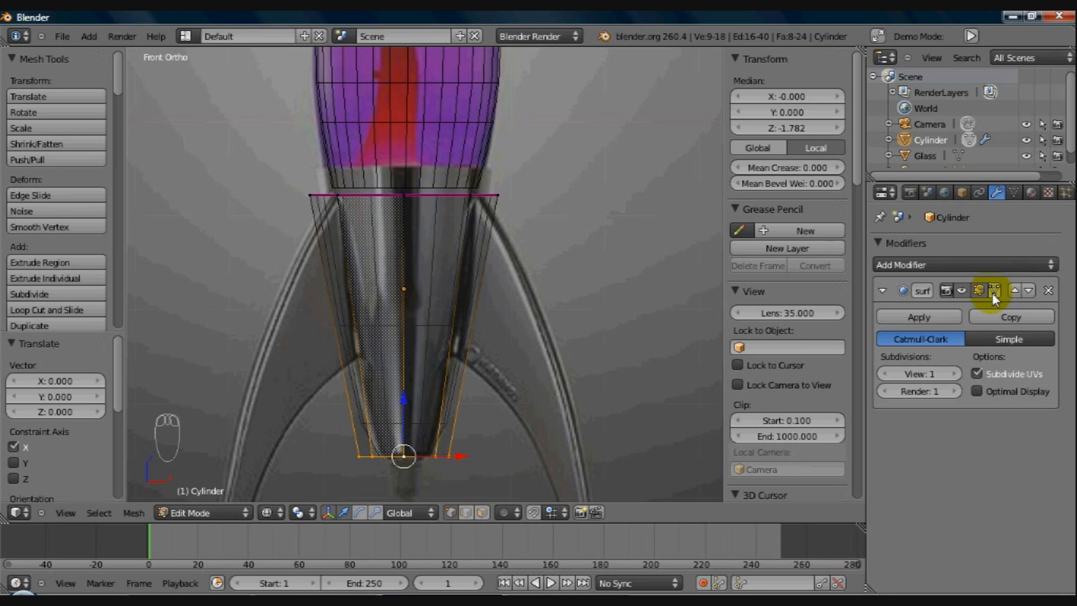
pyautogui.click(993, 291)
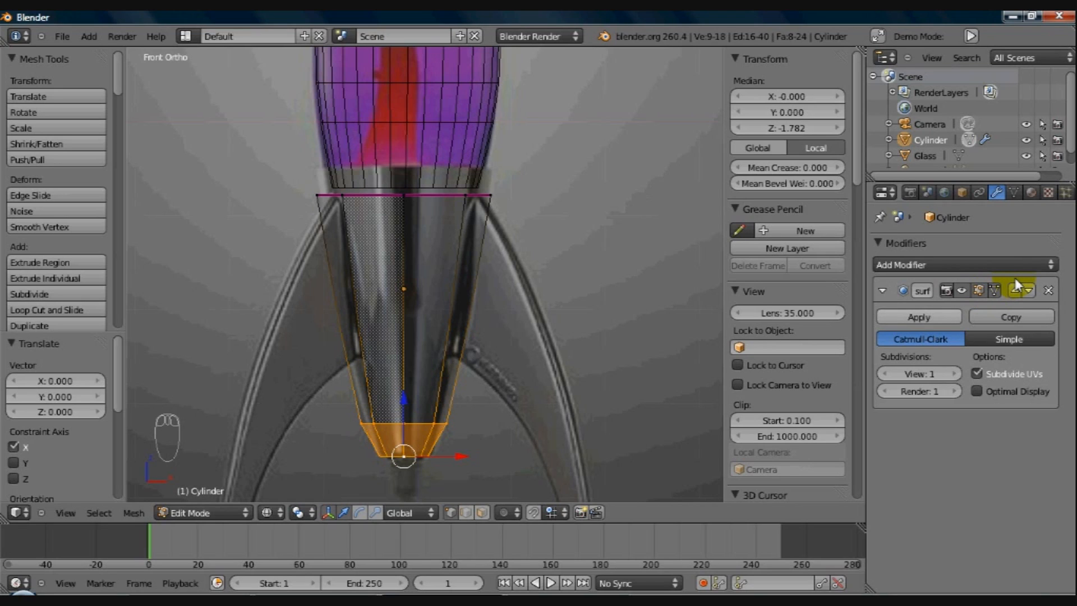
pyautogui.click(997, 290)
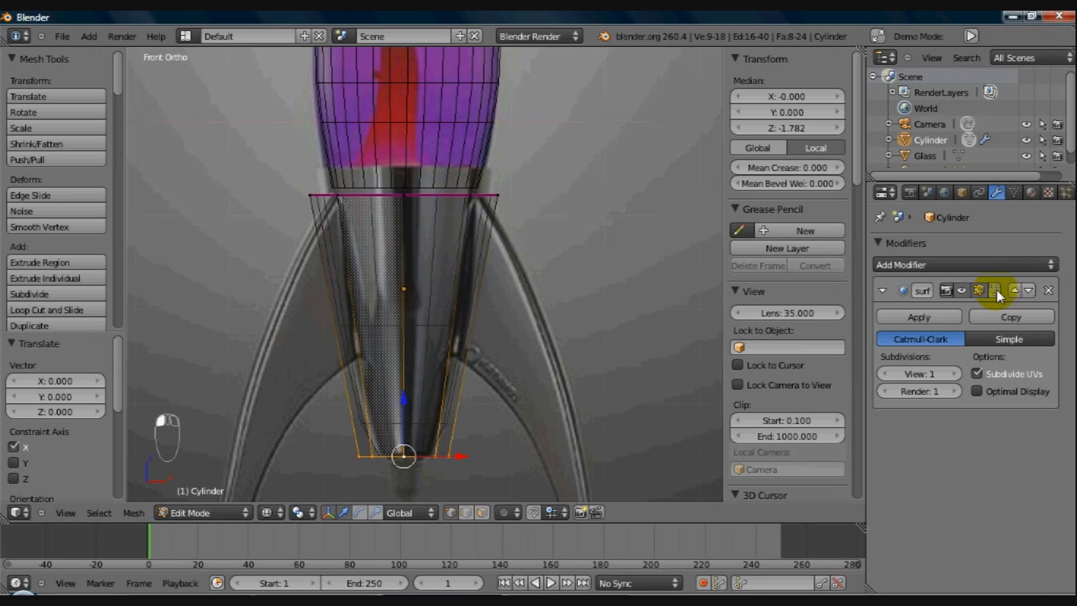
# Step: Scale the base cylinder's bottom vertices to 0.976 and turn the Subdivision Surface modifier's edit cage adjustment back on
pyautogui.click(995, 294)
pyautogui.click(994, 292)
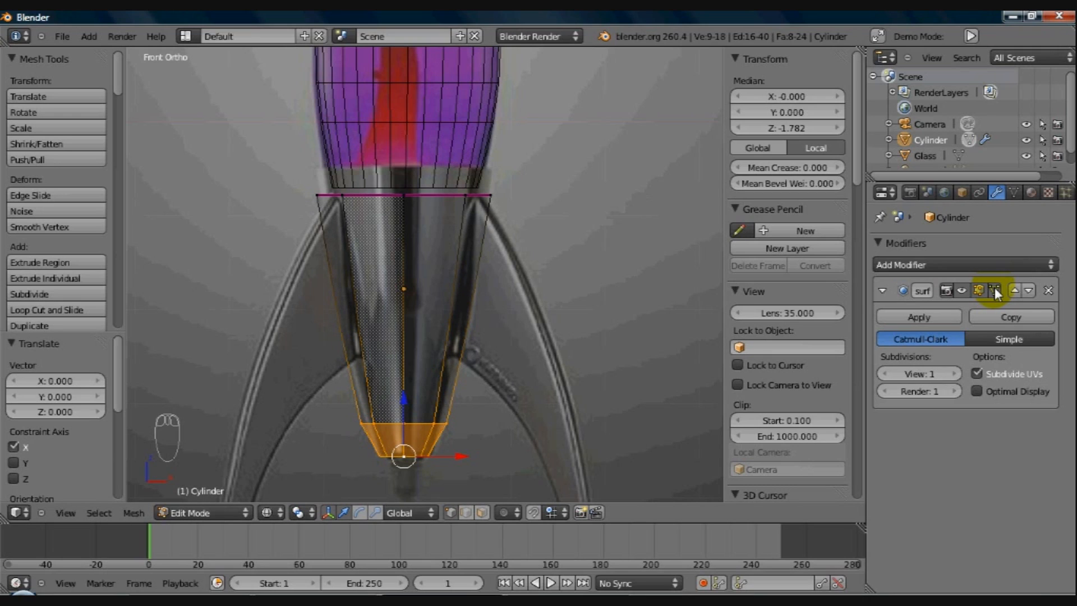
pyautogui.click(995, 291)
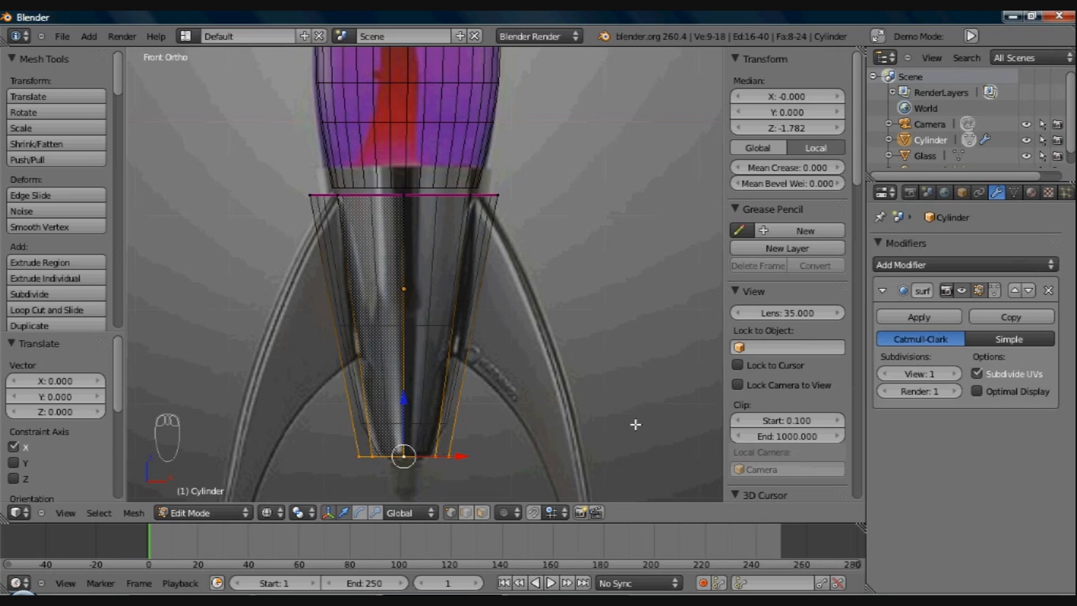
pyautogui.press('s')
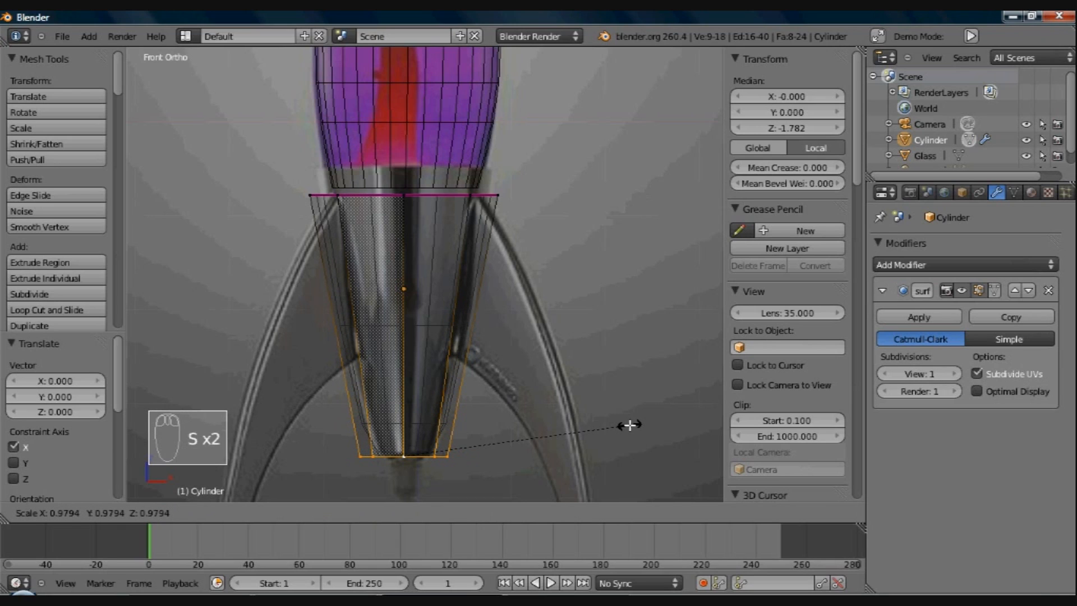
pyautogui.click(630, 425)
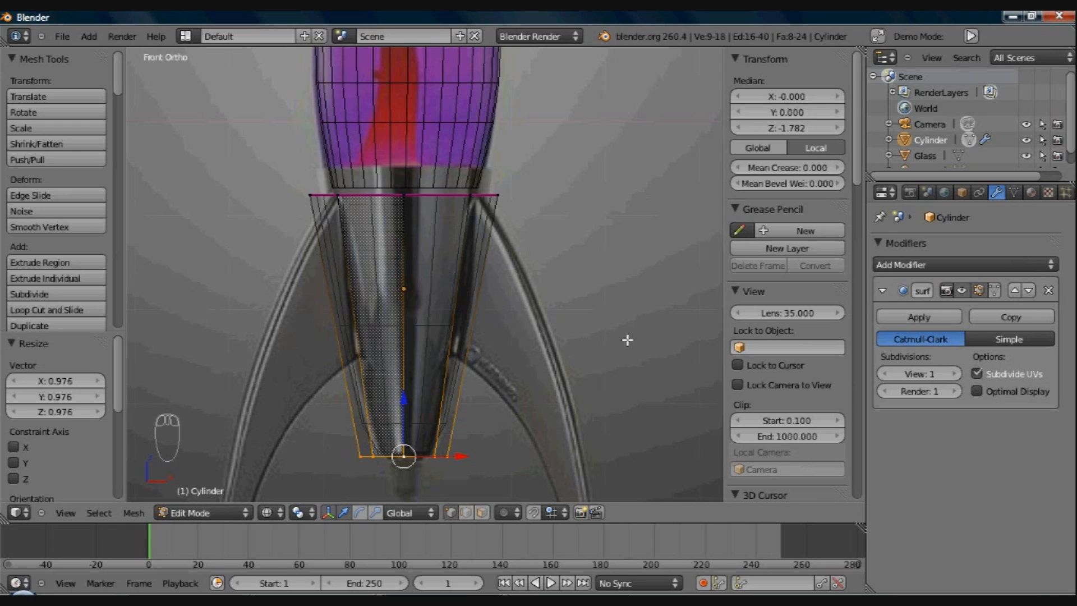
pyautogui.click(995, 290)
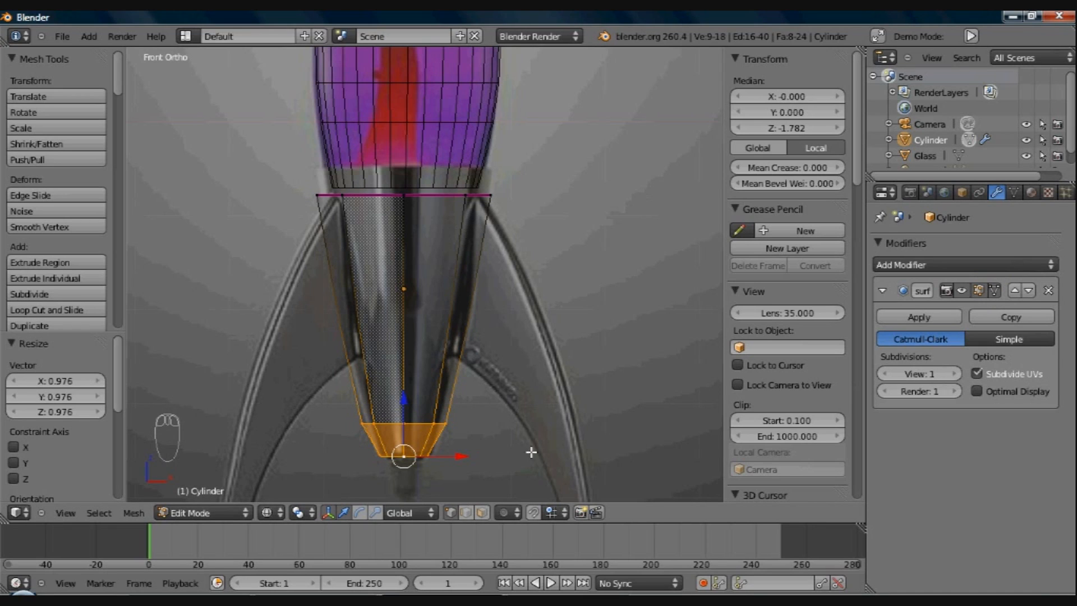
# Step: Show the base cylinder with solid shading and switch it to Object Mode
pyautogui.press('z')
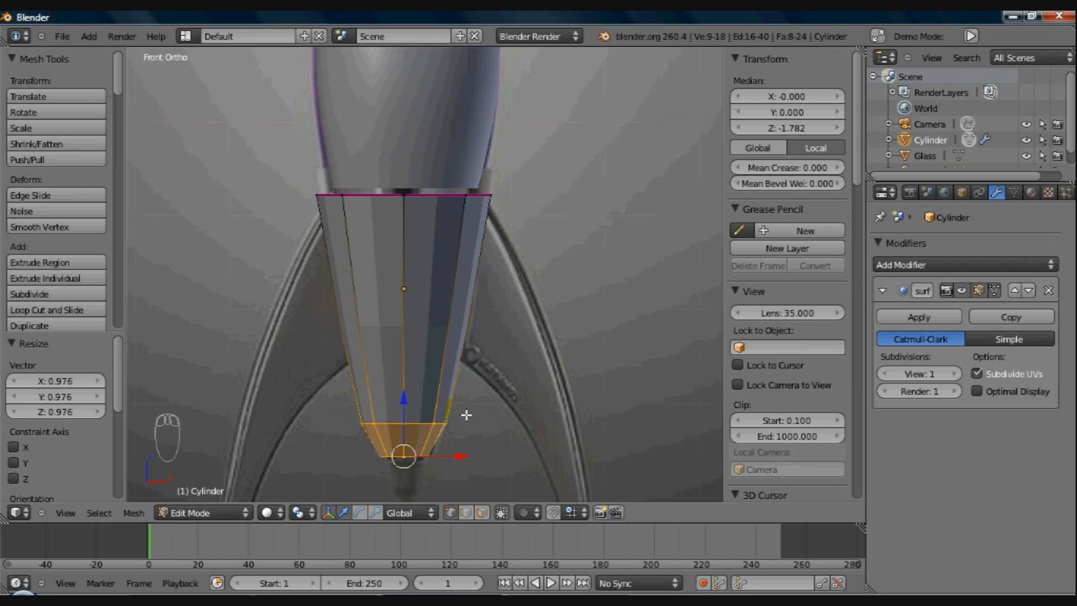
pyautogui.press('Tab')
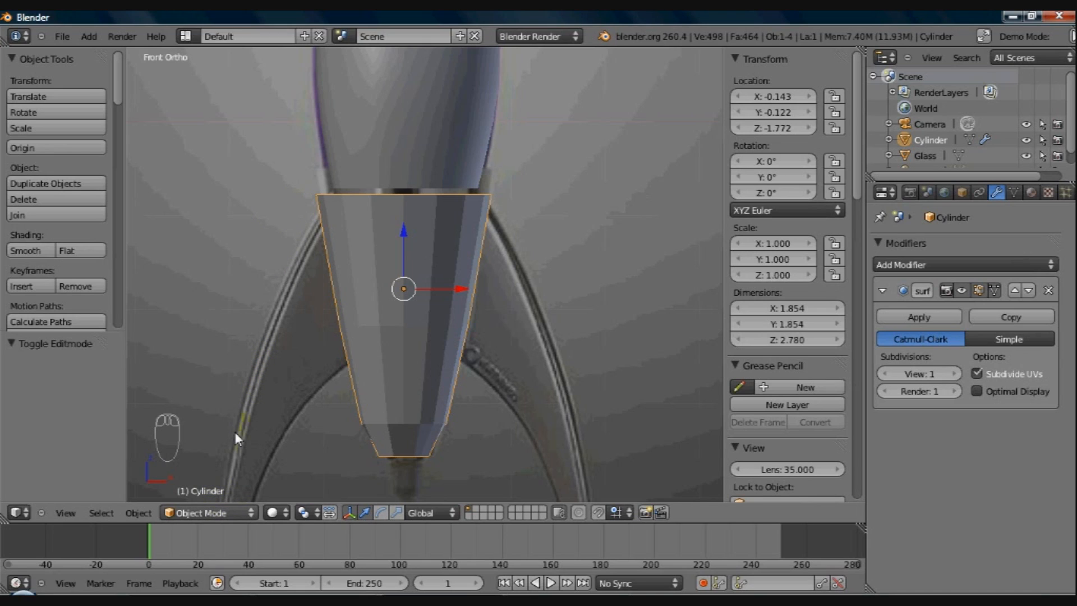
pyautogui.click(230, 512)
pyautogui.click(205, 514)
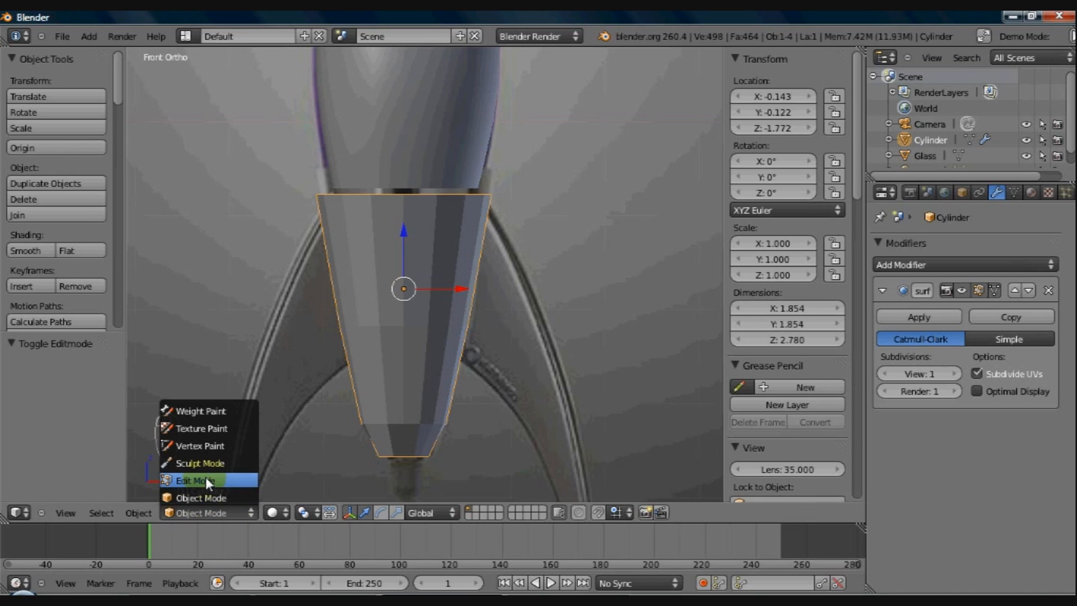
pyautogui.click(284, 405)
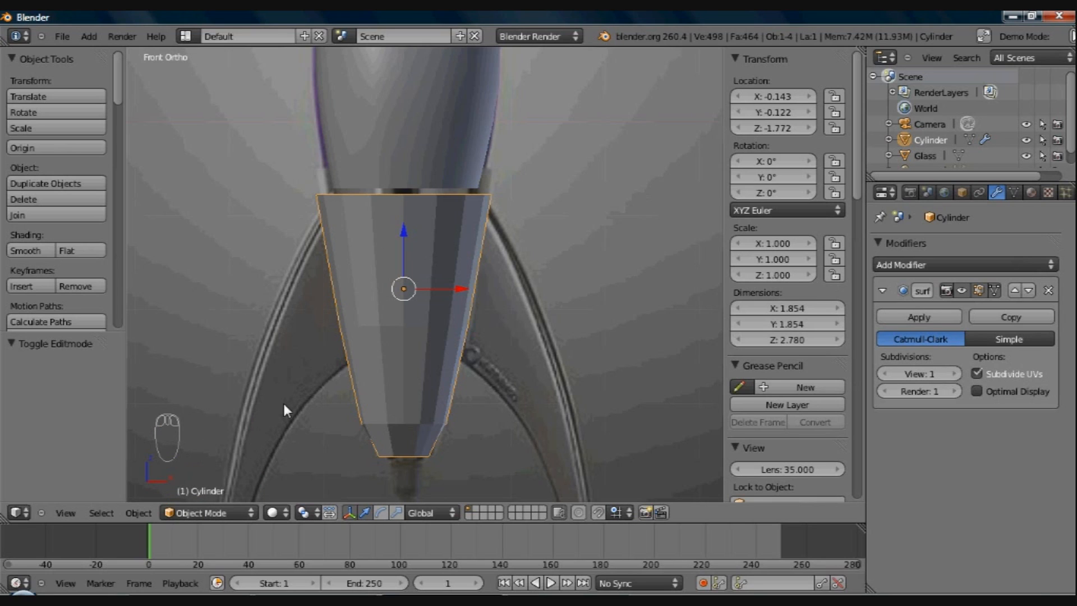
pyautogui.press('Tab')
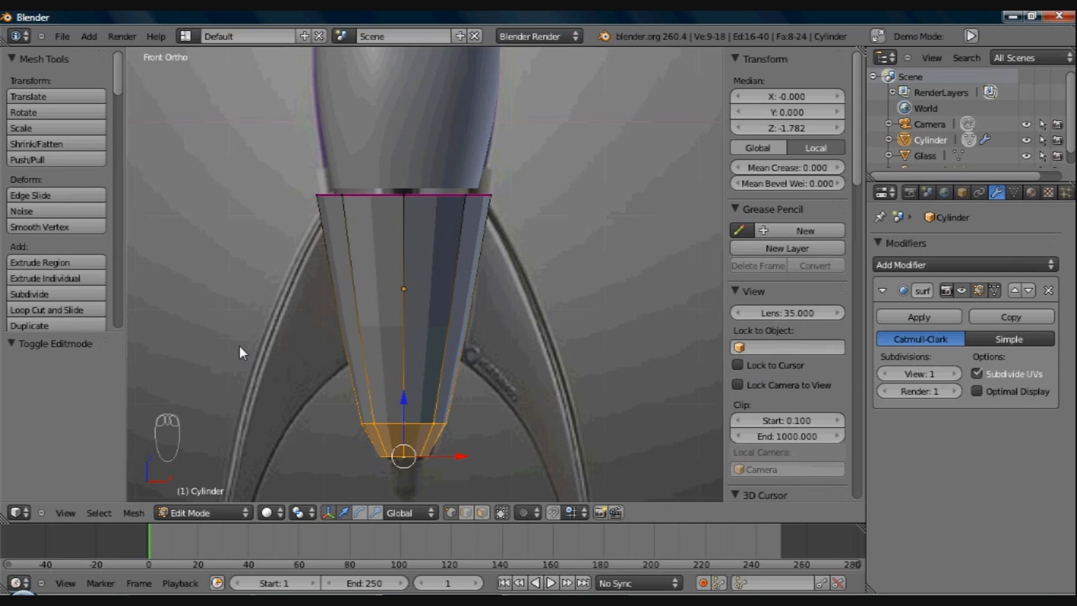
pyautogui.press('Tab')
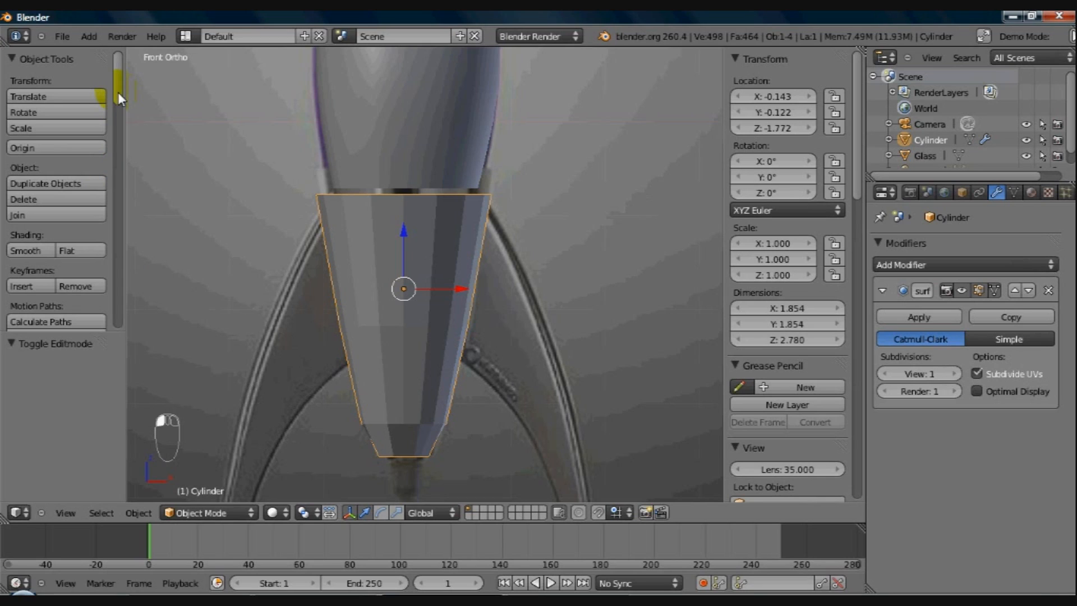
# Step: Apply smooth shading to the base cylinder
pyautogui.scroll(-3, 118, 92)
pyautogui.click(26, 215)
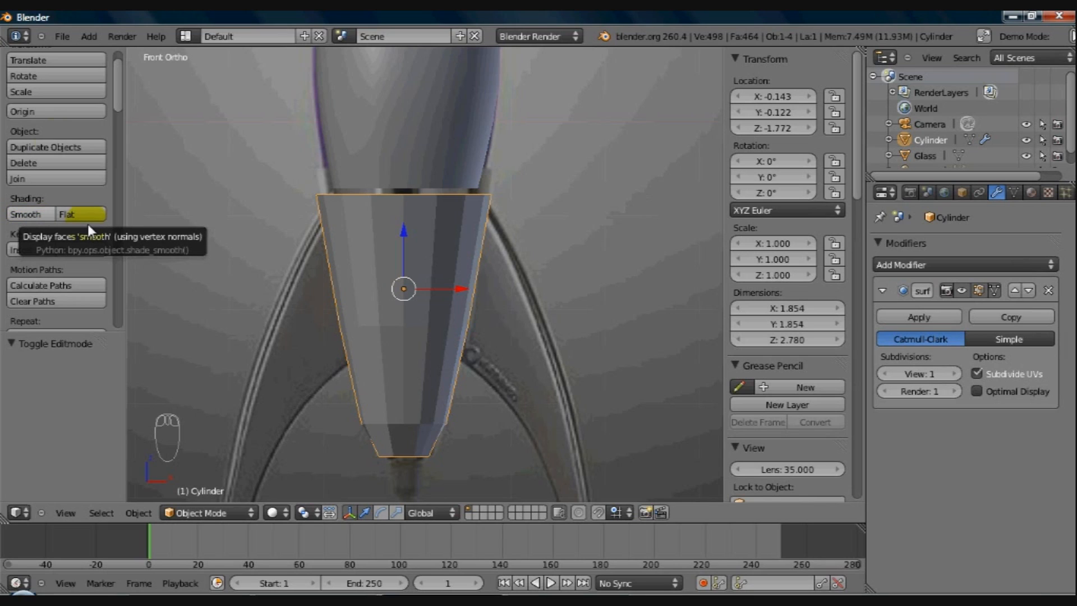
pyautogui.click(58, 147)
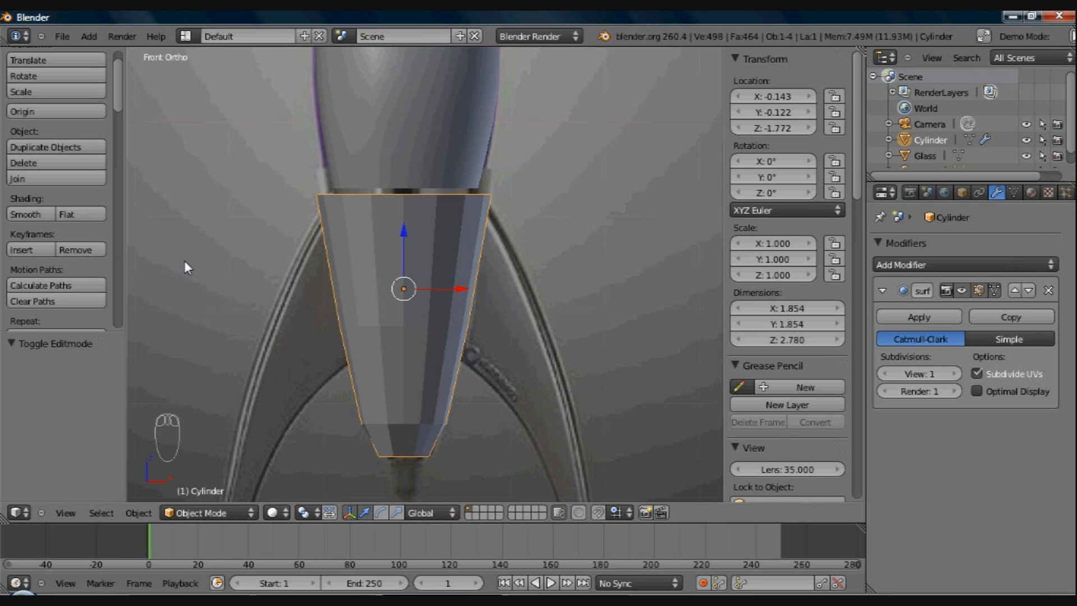
pyautogui.press('t')
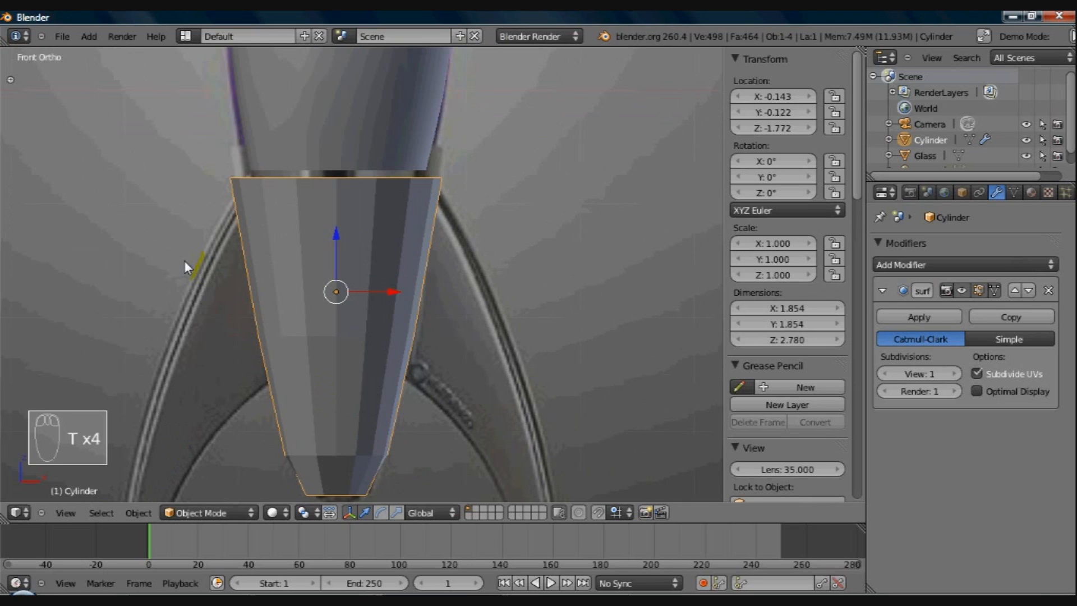
pyautogui.press('t')
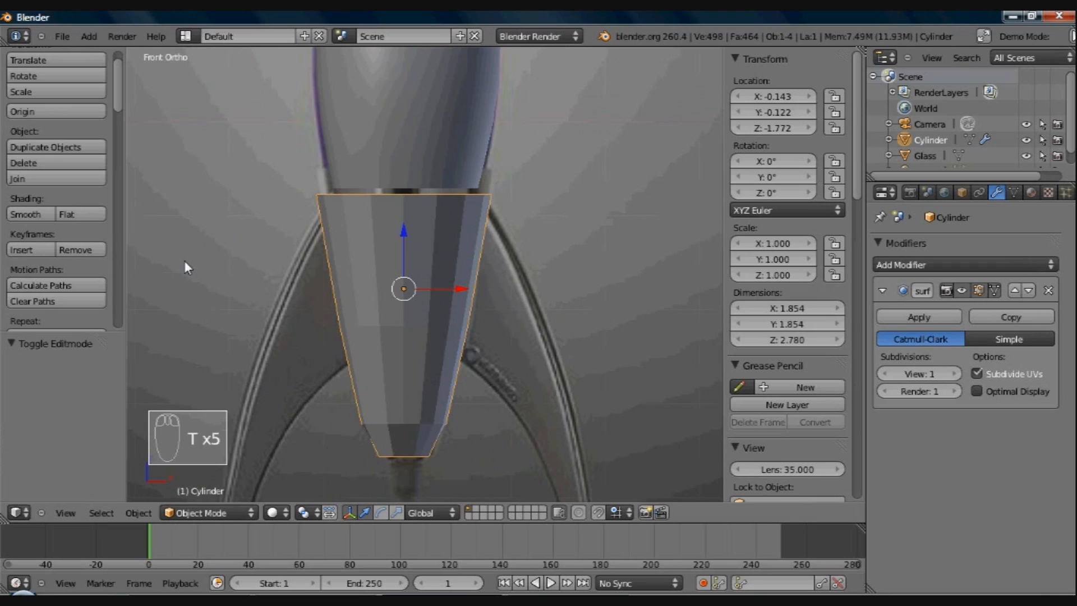
pyautogui.click(30, 213)
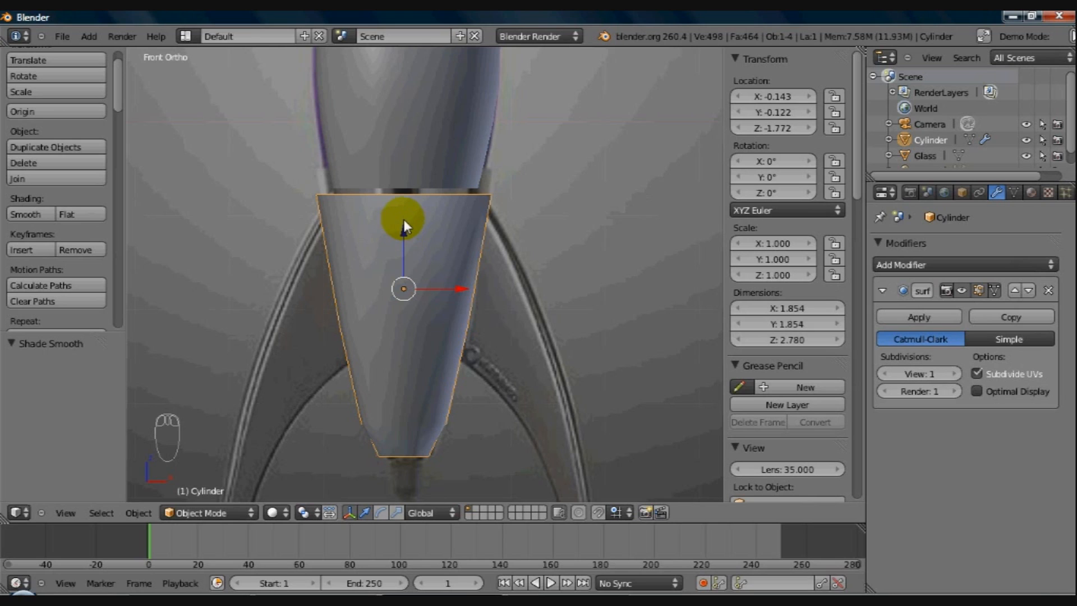
# Step: Raise the base cylinder to about Z -1.512, lower its bottom vertices to a median Z of about -2.076, and deselect them
pyautogui.moveTo(404, 220); pyautogui.dragTo(405, 203)
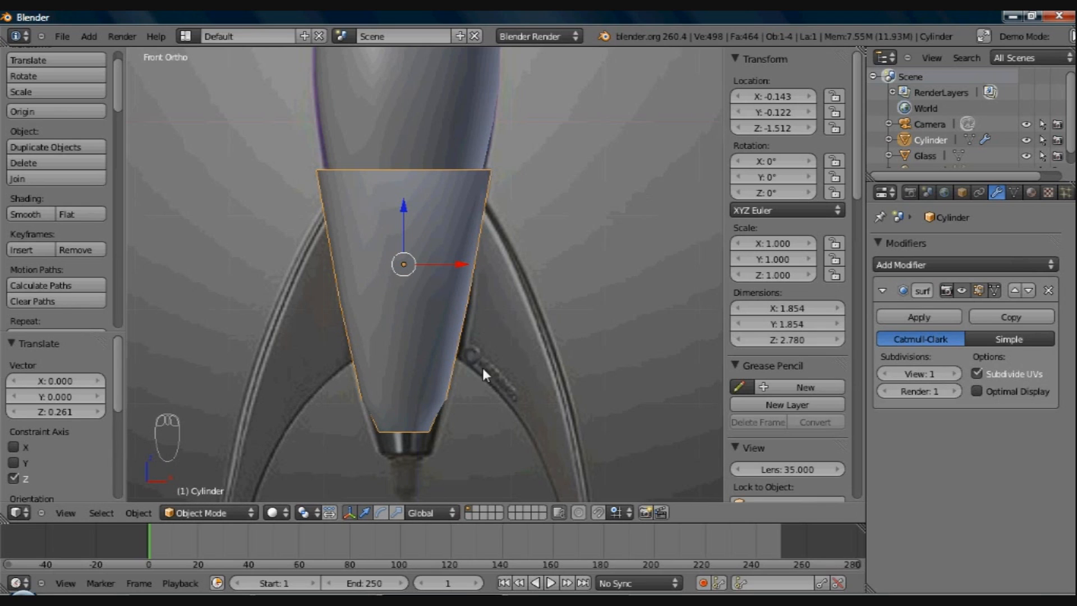
pyautogui.press('Tab')
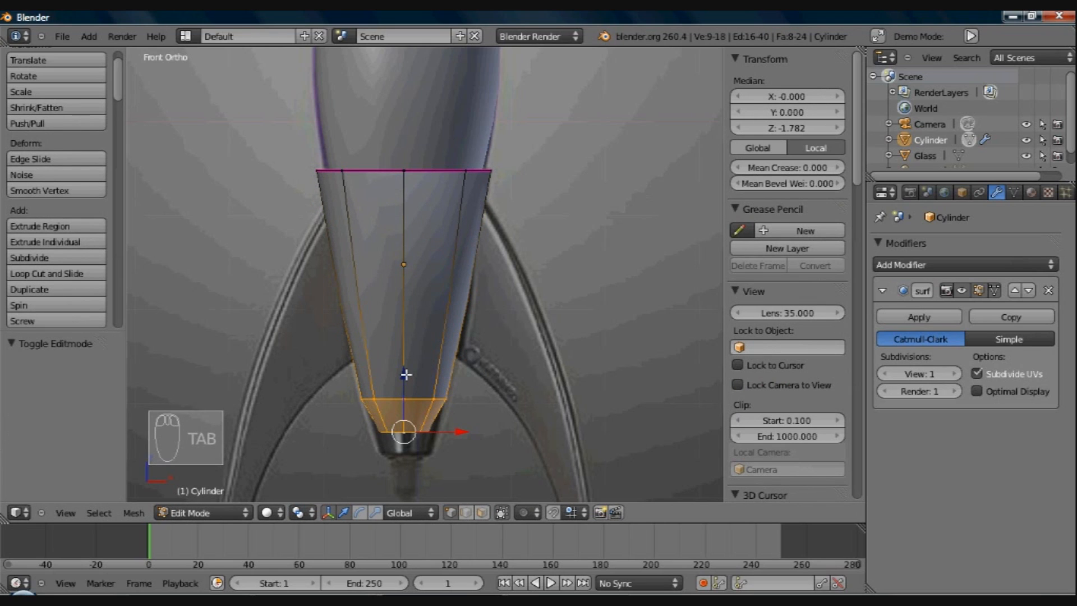
pyautogui.moveTo(405, 374); pyautogui.dragTo(404, 402)
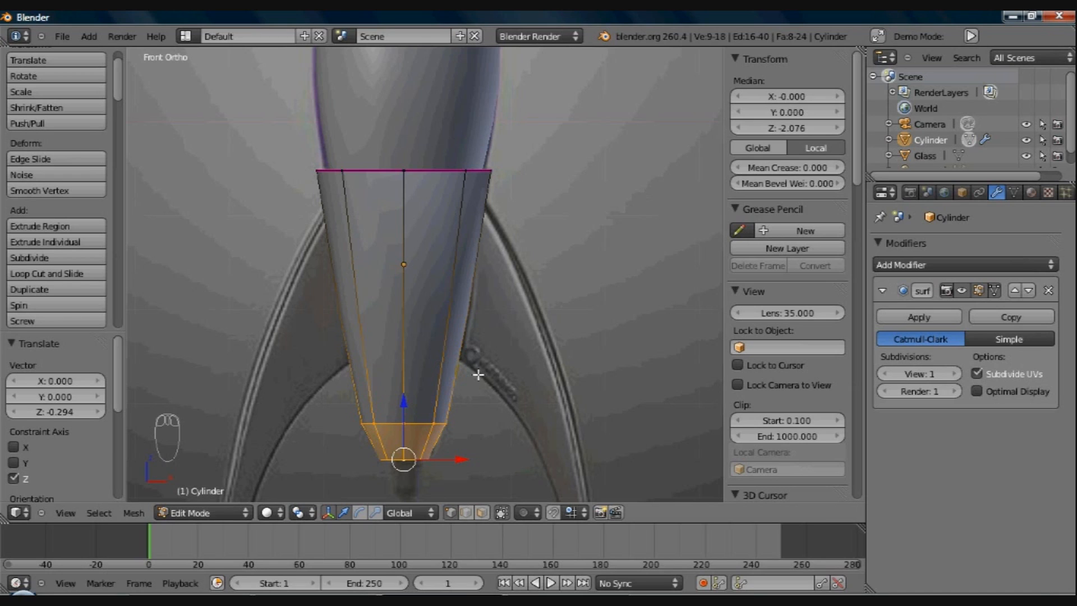
pyautogui.press('a')
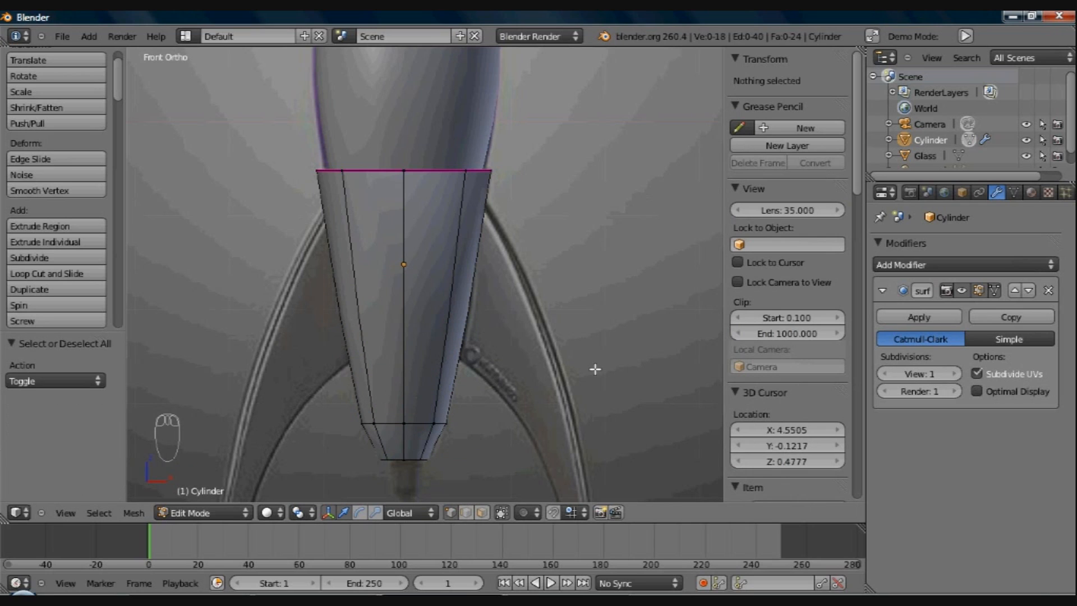
pyautogui.press('a')
pyautogui.press('a')
# Step: Apply the base cylinder's Subdivision Surface modifier in Object Mode and return to Edit Mode
pyautogui.press('Tab')
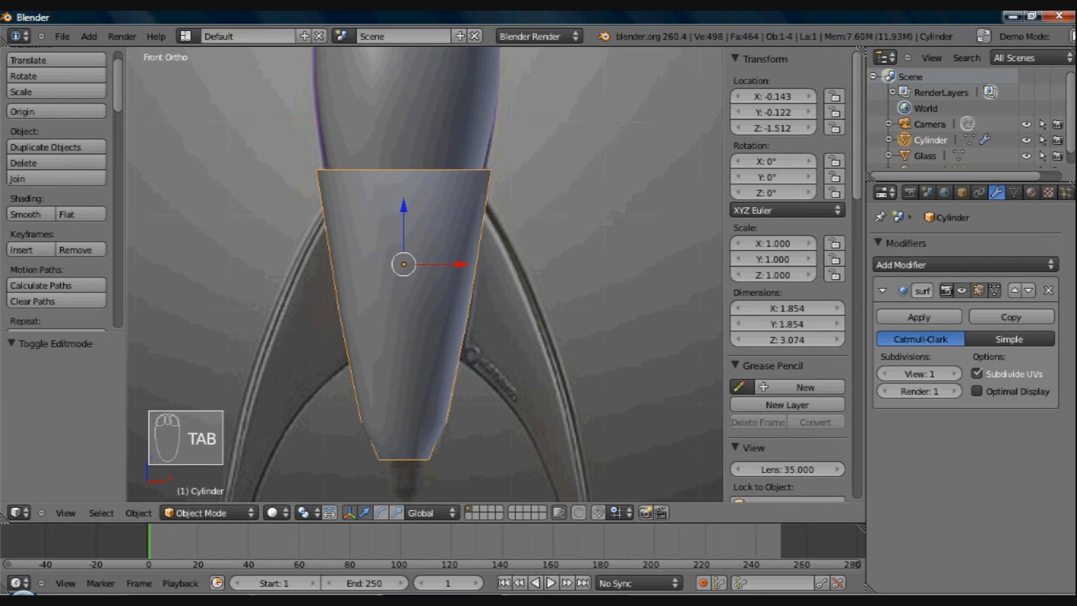
pyautogui.click(930, 317)
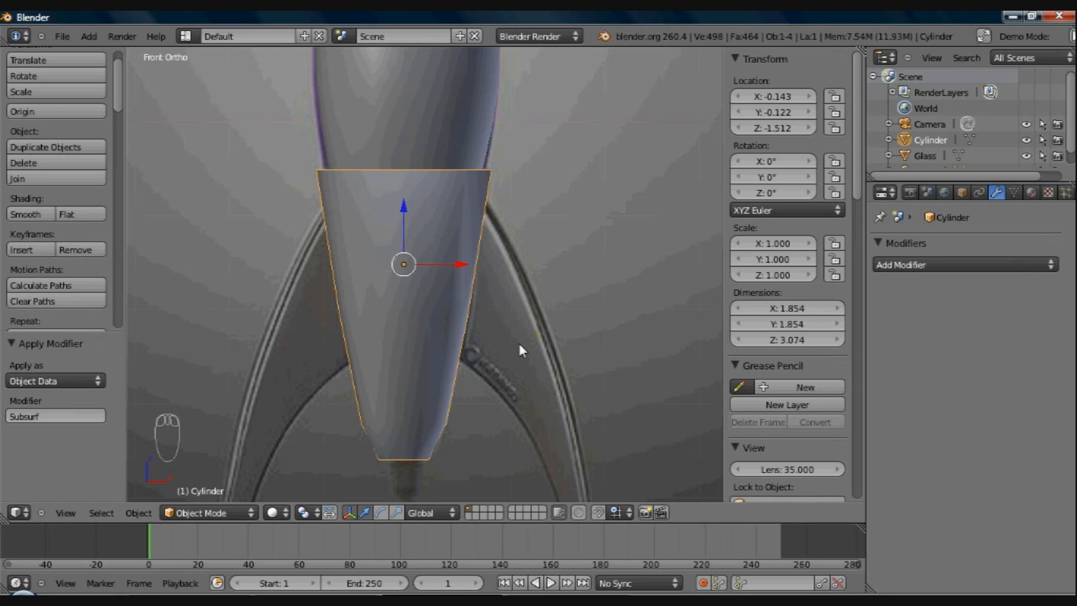
pyautogui.press('Tab')
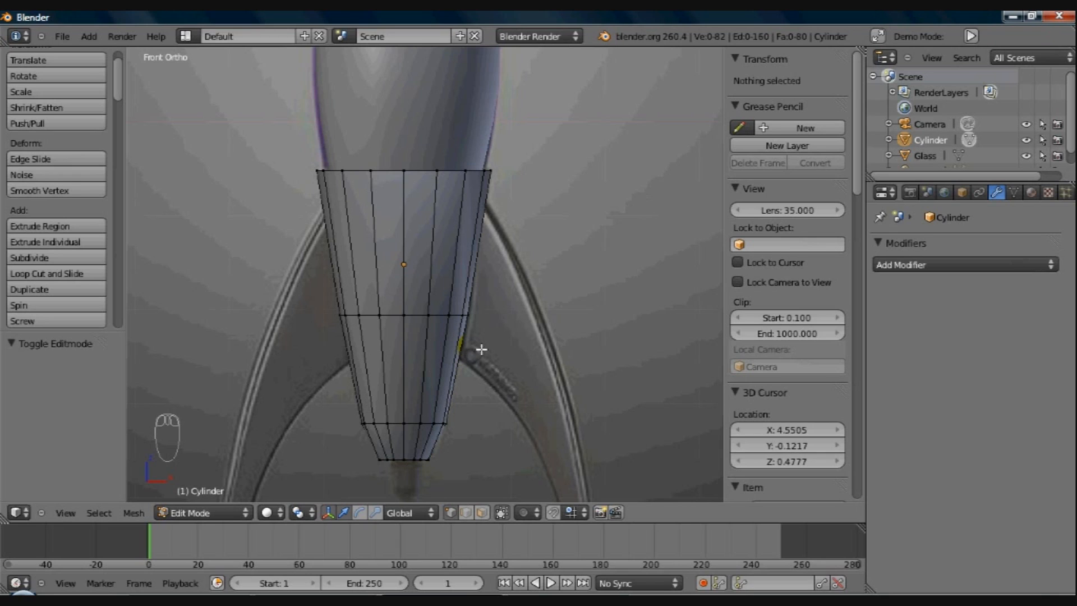
# Step: In wireframe, lower the middle edge loop to a median Z of -1.009 and scale it by 0.825, then 1.027, to match the photo
pyautogui.press('z')
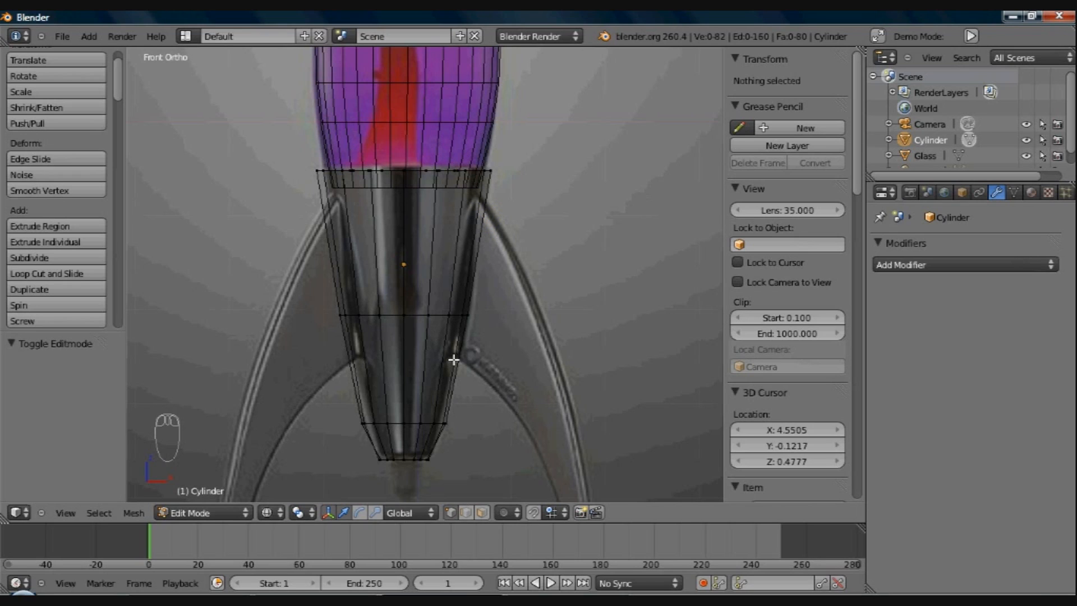
pyautogui.keyDown('alt'); pyautogui.rightClick(437, 316); pyautogui.keyUp('alt')
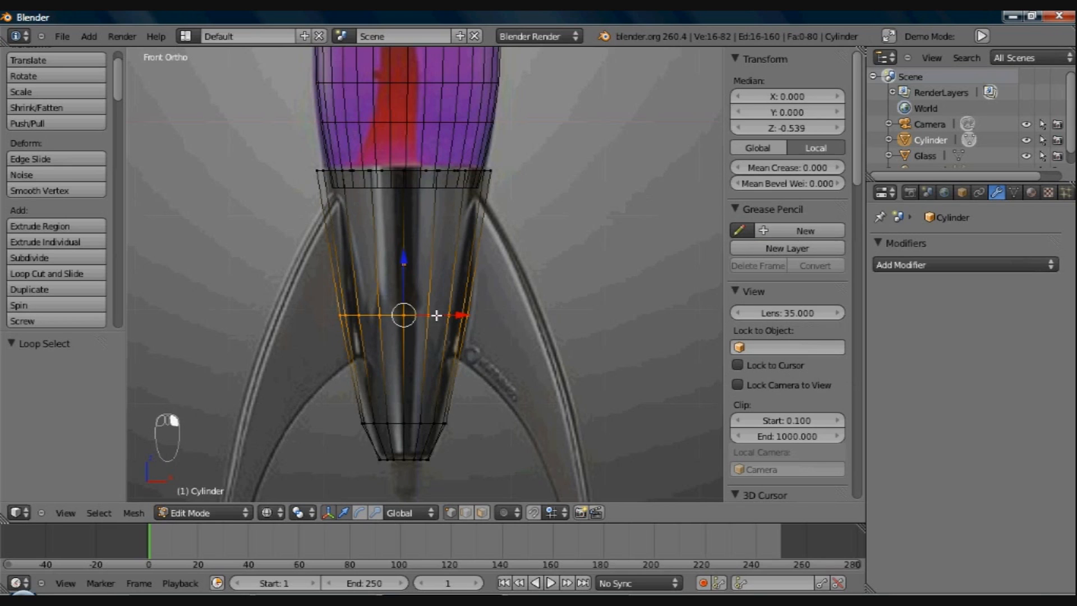
pyautogui.moveTo(403, 257); pyautogui.dragTo(408, 307)
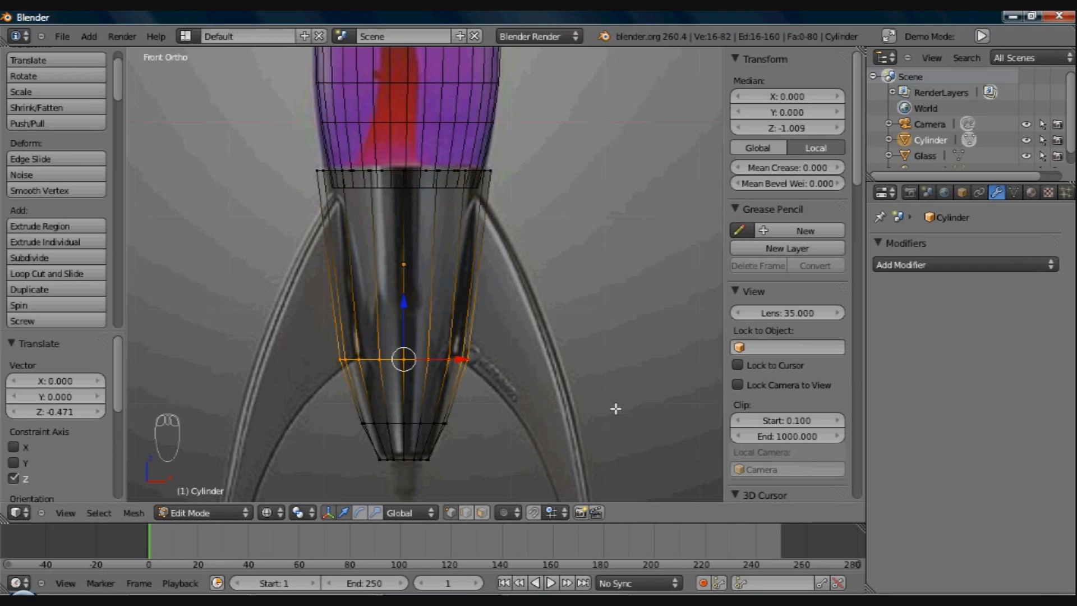
pyautogui.press('s')
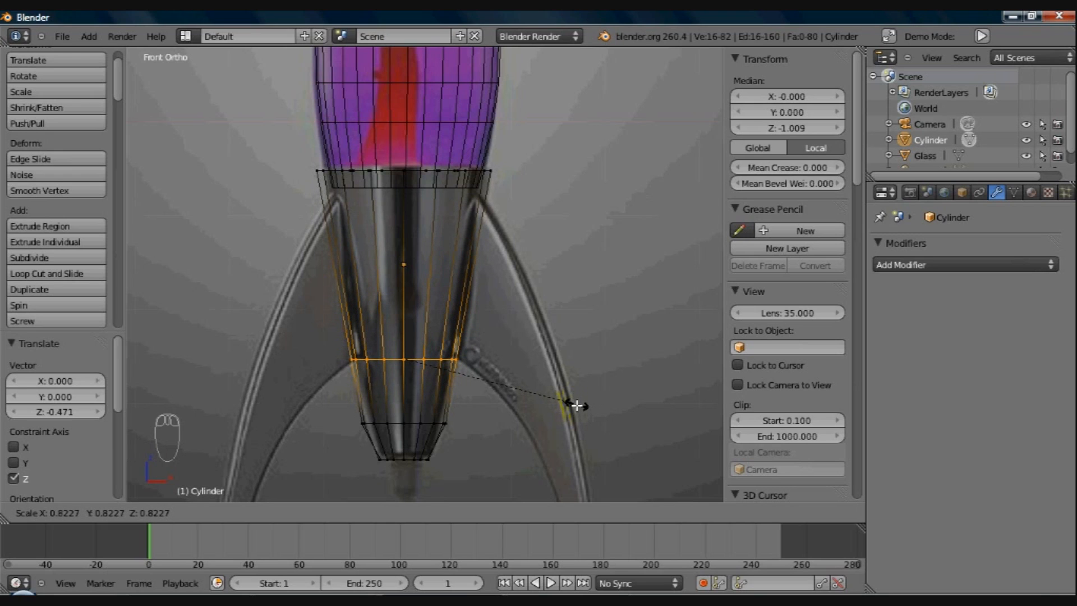
pyautogui.click(577, 406)
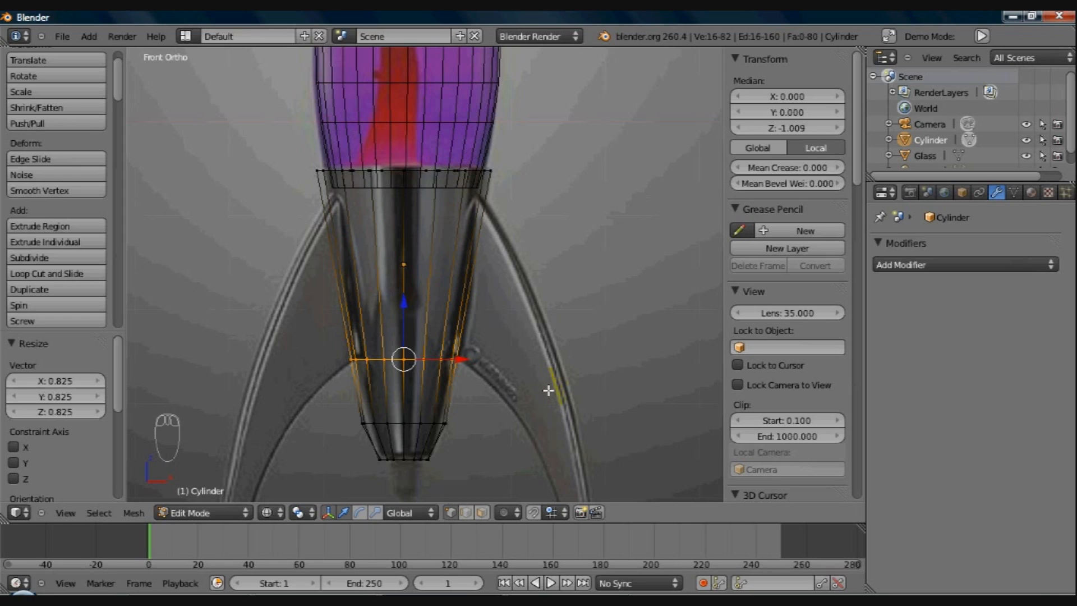
pyautogui.press('s')
pyautogui.press('s')
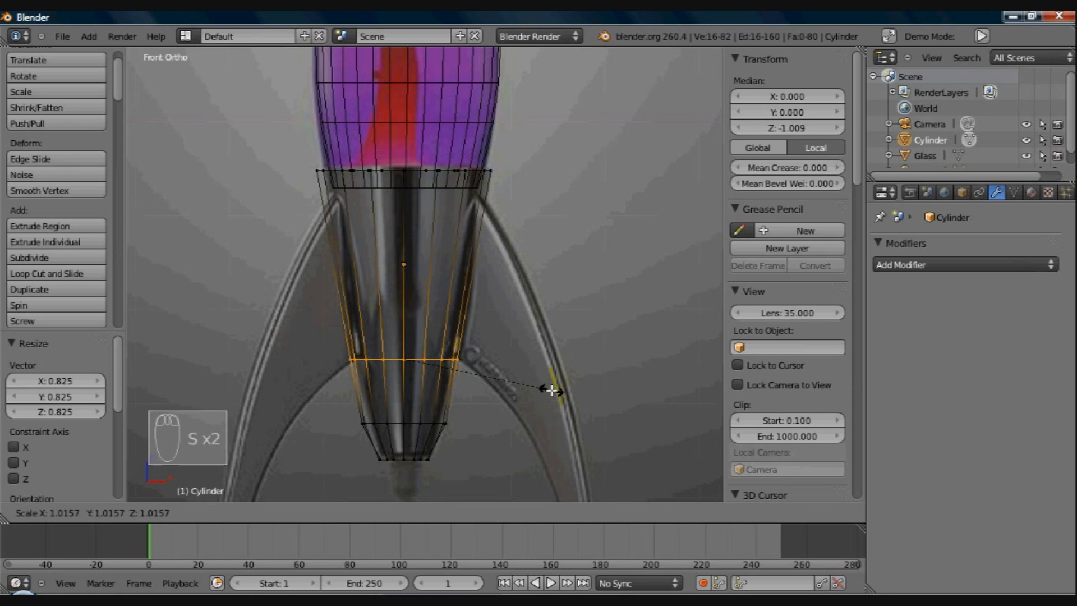
pyautogui.click(552, 391)
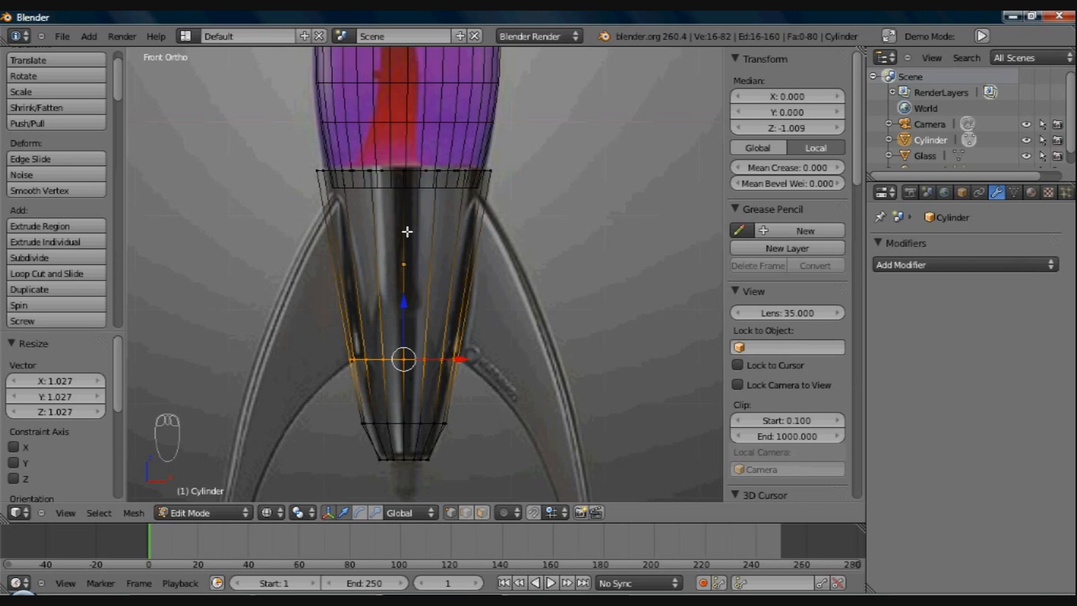
# Step: Add a loop cut around the upper section of the base cylinder and slide it up by -0.72, just below the rim
pyautogui.press('a')
pyautogui.hotkey('ctrl', 'r')
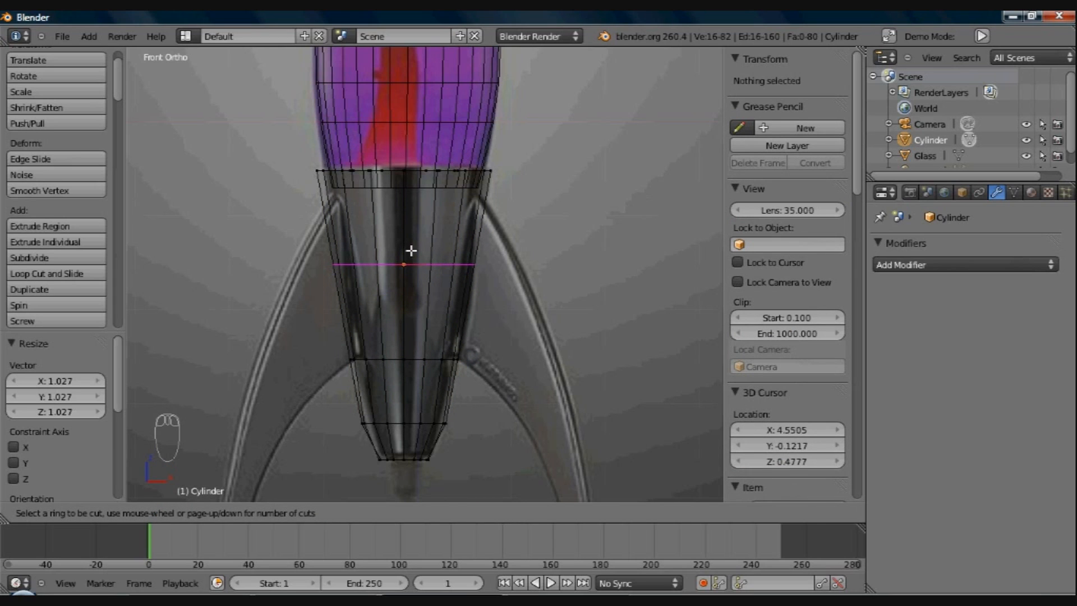
pyautogui.click(411, 250)
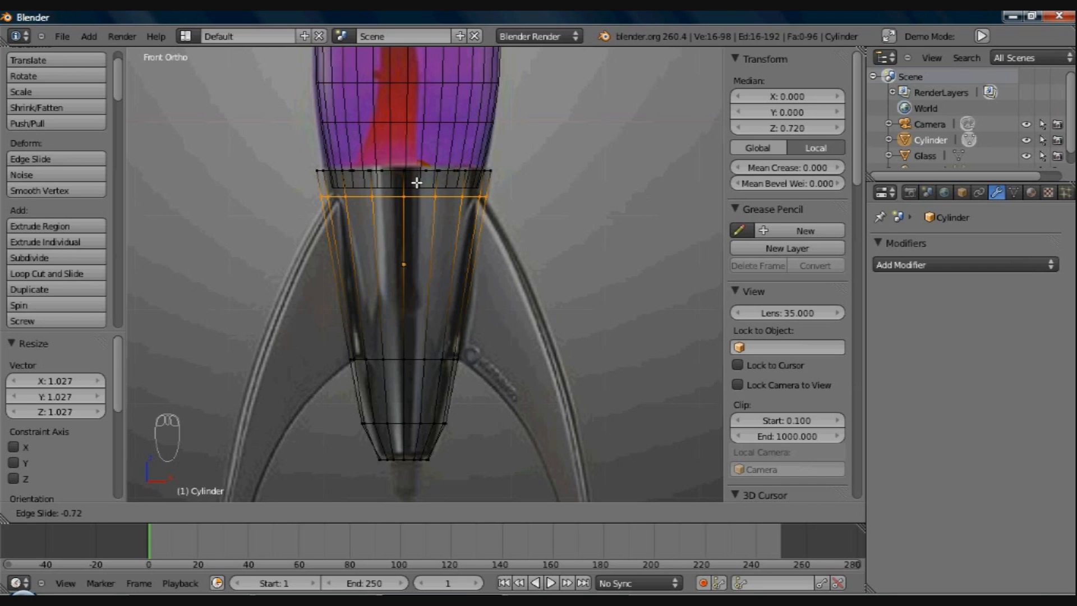
pyautogui.click(417, 182)
pyautogui.click(443, 236)
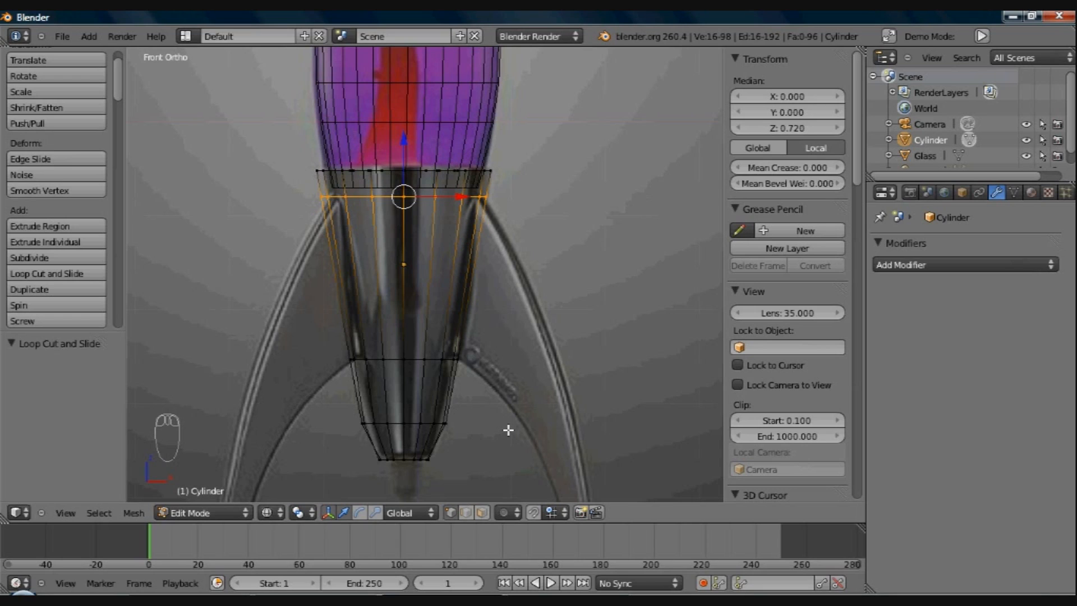
# Step: Switch the base cylinder to solid shading and select the centre vertex of its bottom cap
pyautogui.keyDown('shift'); pyautogui.moveTo(455, 433); pyautogui.dragTo(460, 290, button='middle'); pyautogui.keyUp('shift')
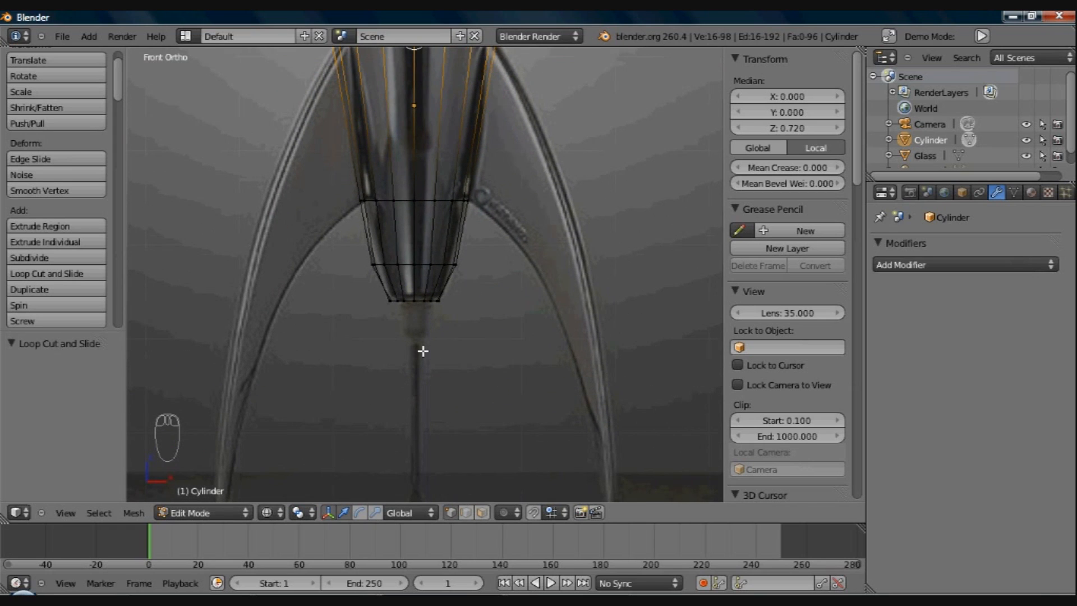
pyautogui.moveTo(423, 351); pyautogui.dragTo(419, 299, button='middle')
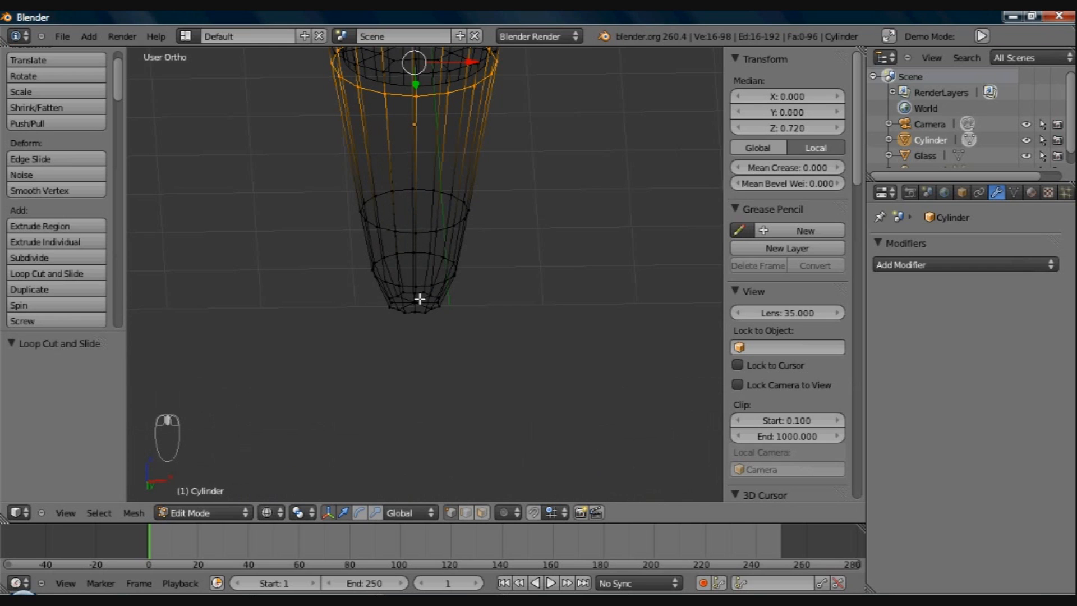
pyautogui.moveTo(419, 299); pyautogui.dragTo(421, 309, button='middle')
pyautogui.press('z')
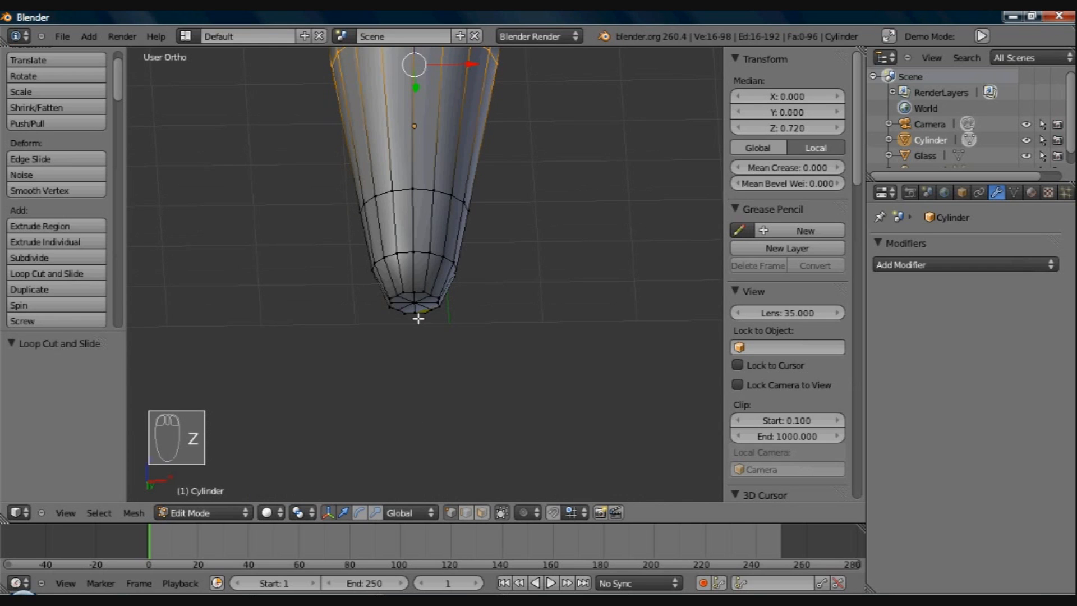
pyautogui.rightClick(415, 304)
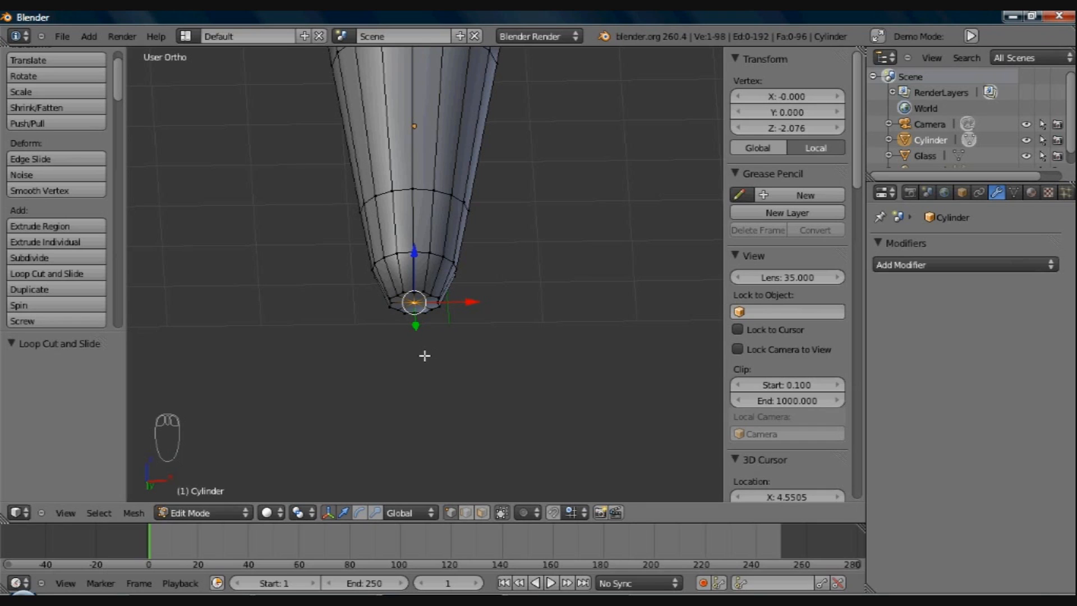
pyautogui.moveTo(423, 355); pyautogui.dragTo(421, 335, button='middle')
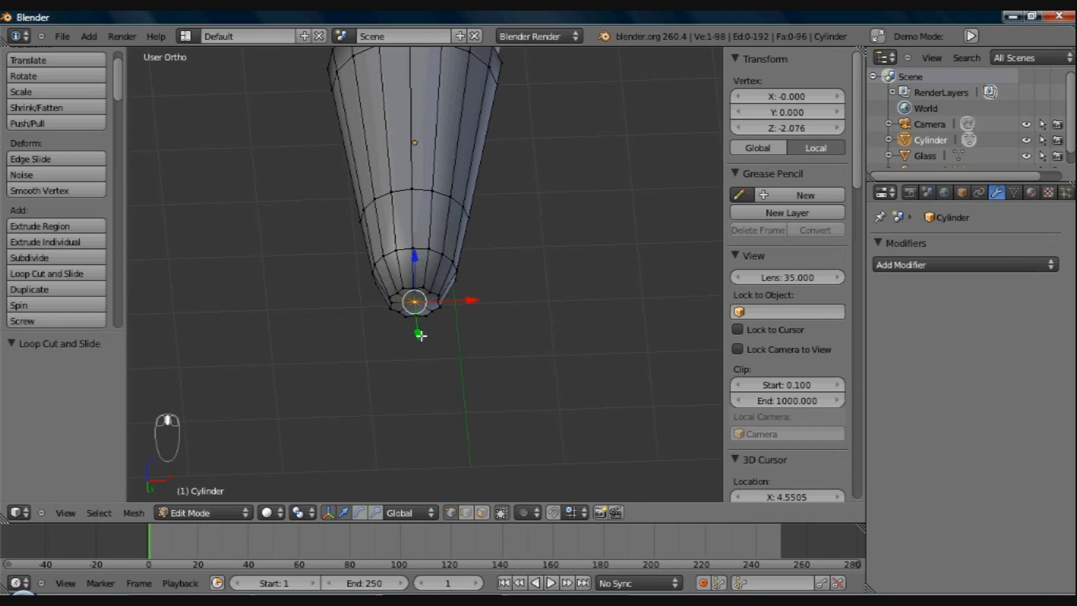
# Step: Select the whole bottom cap of the base cylinder, including every rim edge and the centre vertex, and return to front view
pyautogui.keyDown('alt'); pyautogui.rightClick(434, 292); pyautogui.keyUp('alt')
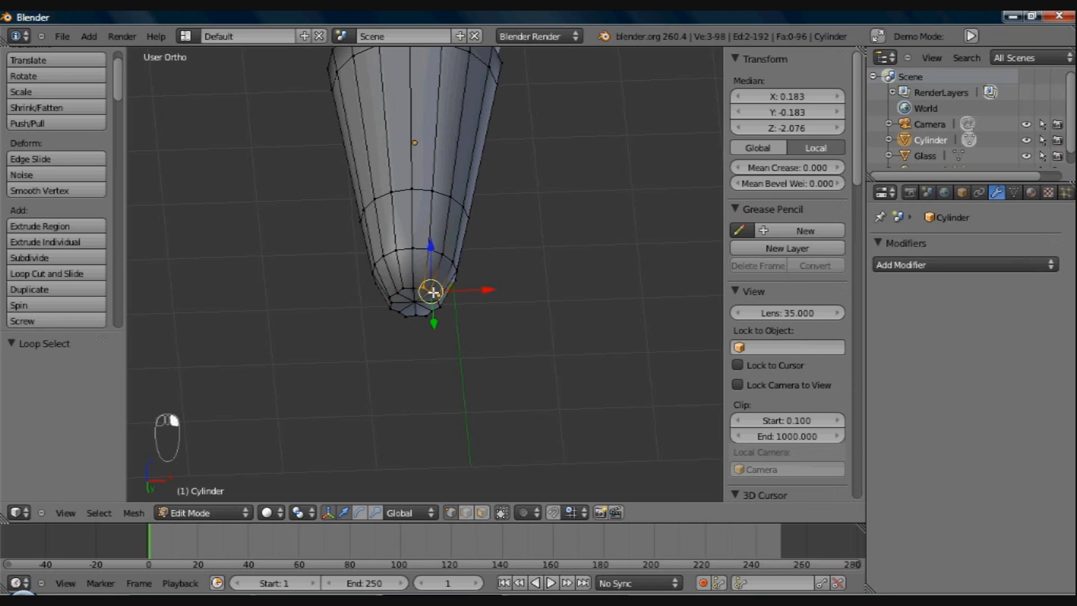
pyautogui.keyDown('alt'); pyautogui.keyDown('shift'); pyautogui.rightClick(406, 291); pyautogui.keyUp('shift'); pyautogui.keyUp('alt')
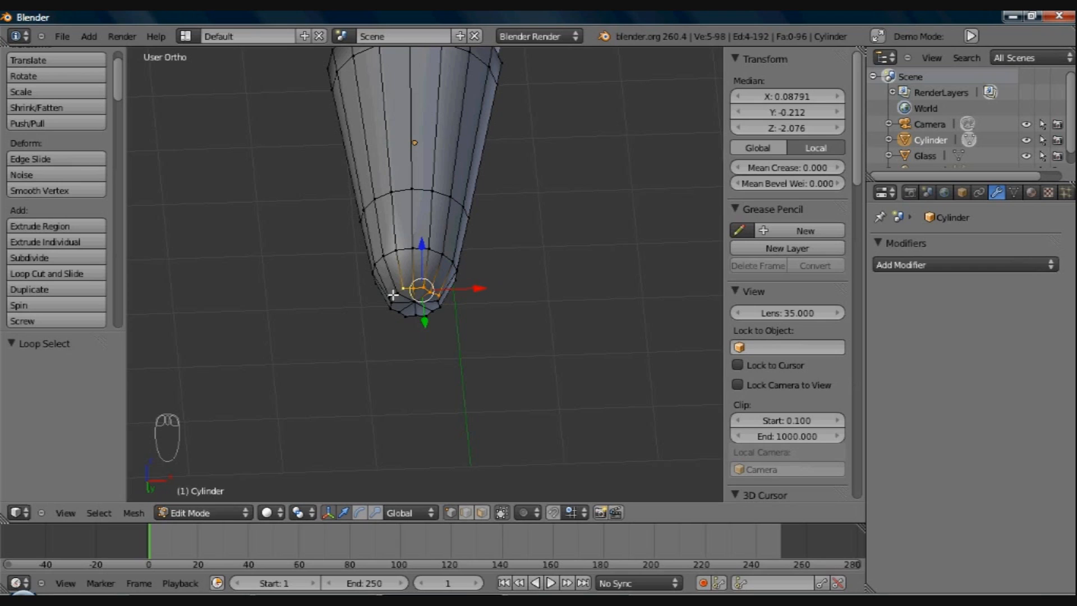
pyautogui.keyDown('alt'); pyautogui.keyDown('shift'); pyautogui.rightClick(393, 315); pyautogui.keyUp('shift'); pyautogui.keyUp('alt')
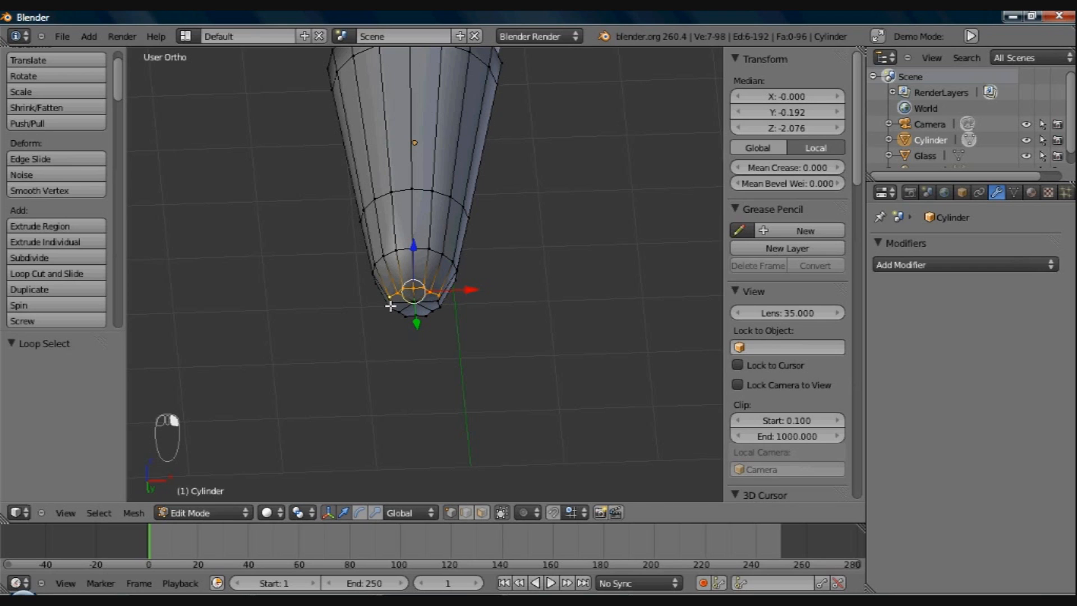
pyautogui.keyDown('alt'); pyautogui.keyDown('shift'); pyautogui.rightClick(396, 310); pyautogui.keyUp('shift'); pyautogui.keyUp('alt')
pyautogui.keyDown('alt'); pyautogui.keyDown('shift'); pyautogui.rightClick(416, 322); pyautogui.keyUp('shift'); pyautogui.keyUp('alt')
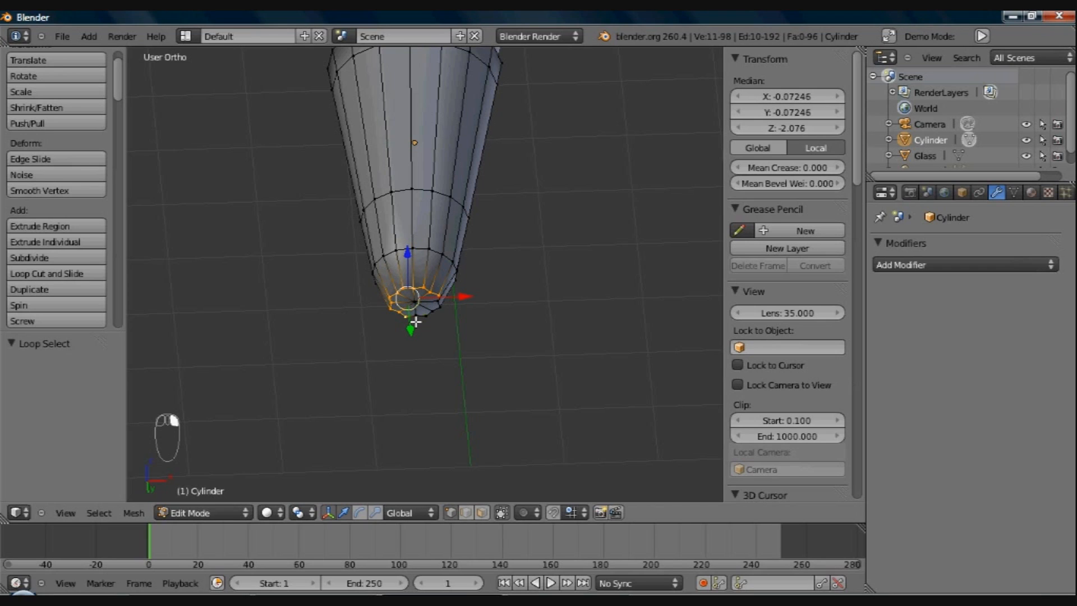
pyautogui.keyDown('alt'); pyautogui.keyDown('shift'); pyautogui.rightClick(429, 312); pyautogui.keyUp('shift'); pyautogui.keyUp('alt')
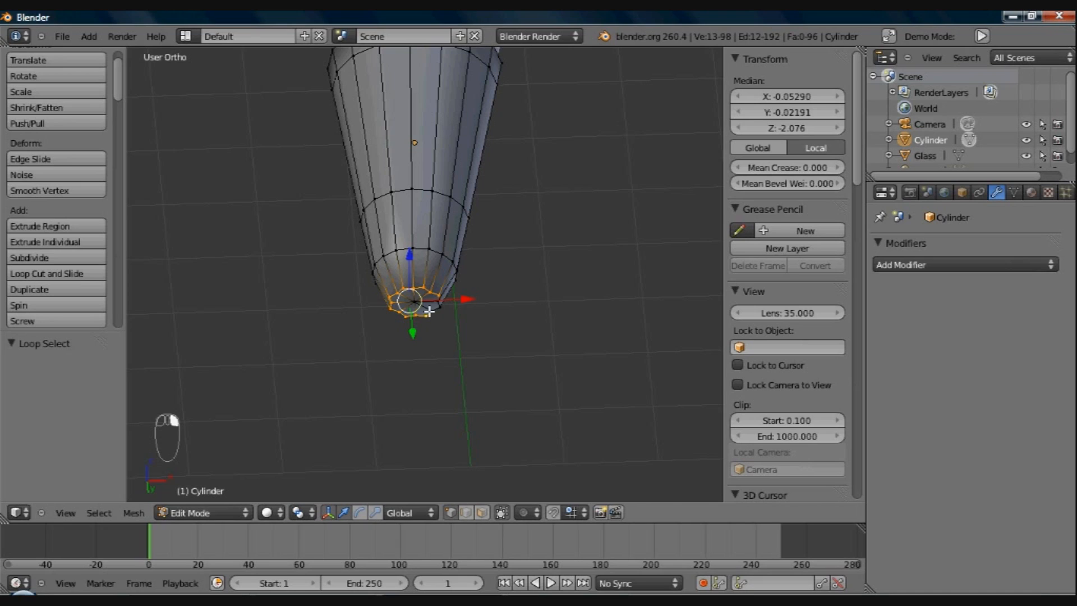
pyautogui.keyDown('alt'); pyautogui.keyDown('shift'); pyautogui.rightClick(436, 309); pyautogui.keyUp('shift'); pyautogui.keyUp('alt')
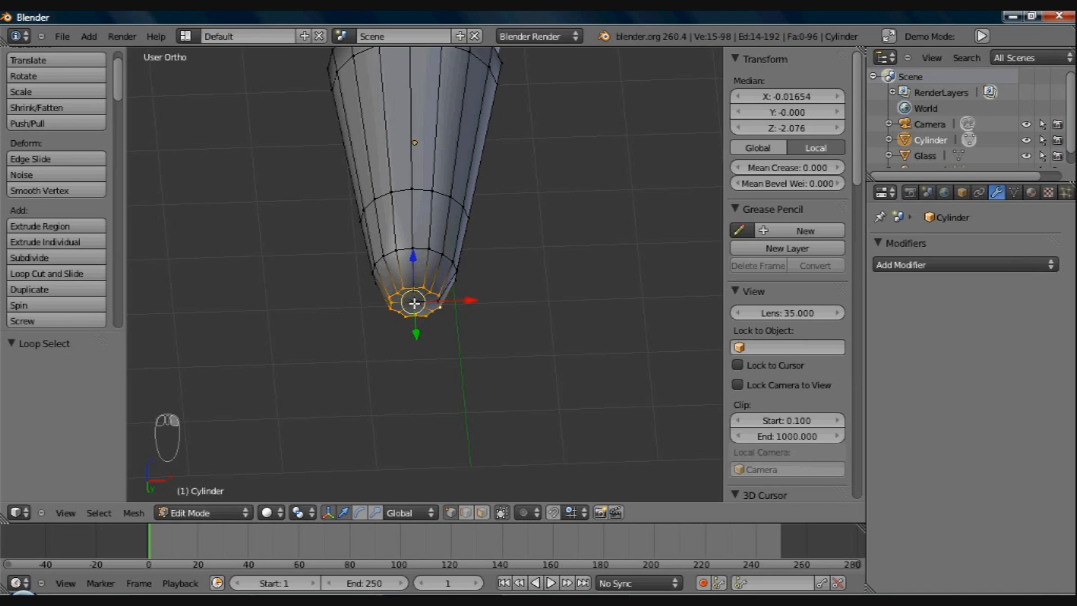
pyautogui.keyDown('shift'); pyautogui.rightClick(414, 301); pyautogui.keyUp('shift')
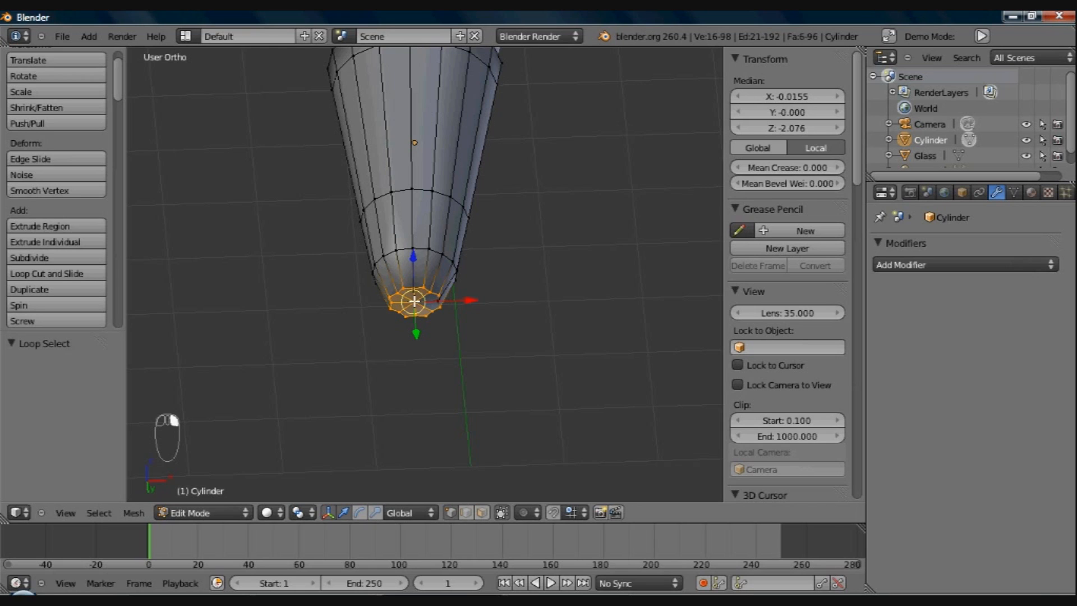
pyautogui.moveTo(440, 325); pyautogui.dragTo(423, 294, button='middle')
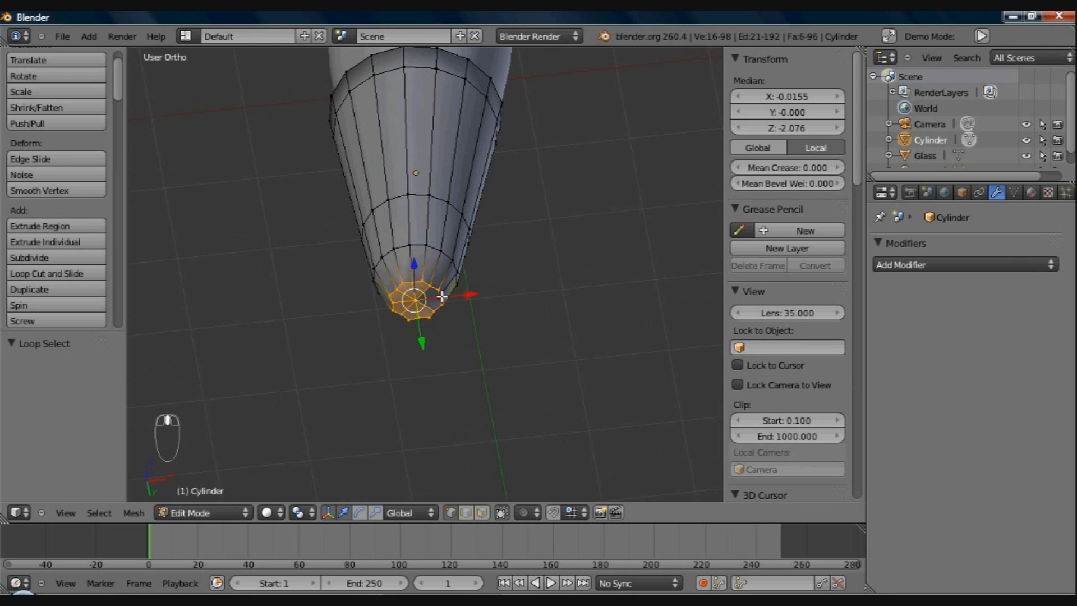
pyautogui.keyDown('shift'); pyautogui.rightClick(439, 299); pyautogui.keyUp('shift')
pyautogui.moveTo(439, 299); pyautogui.dragTo(455, 414, button='middle')
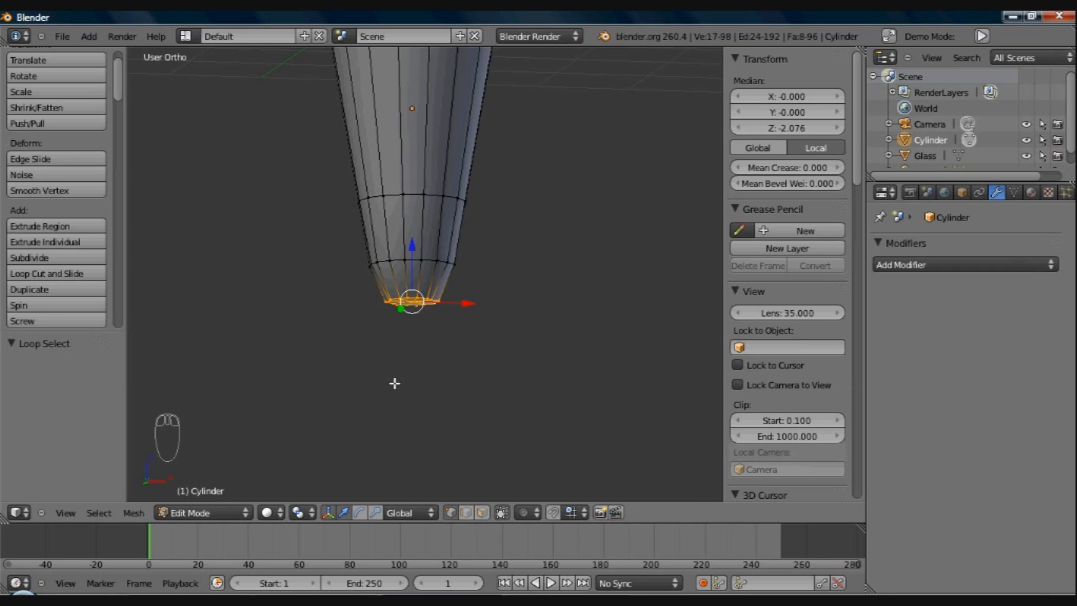
pyautogui.press('KP_1')
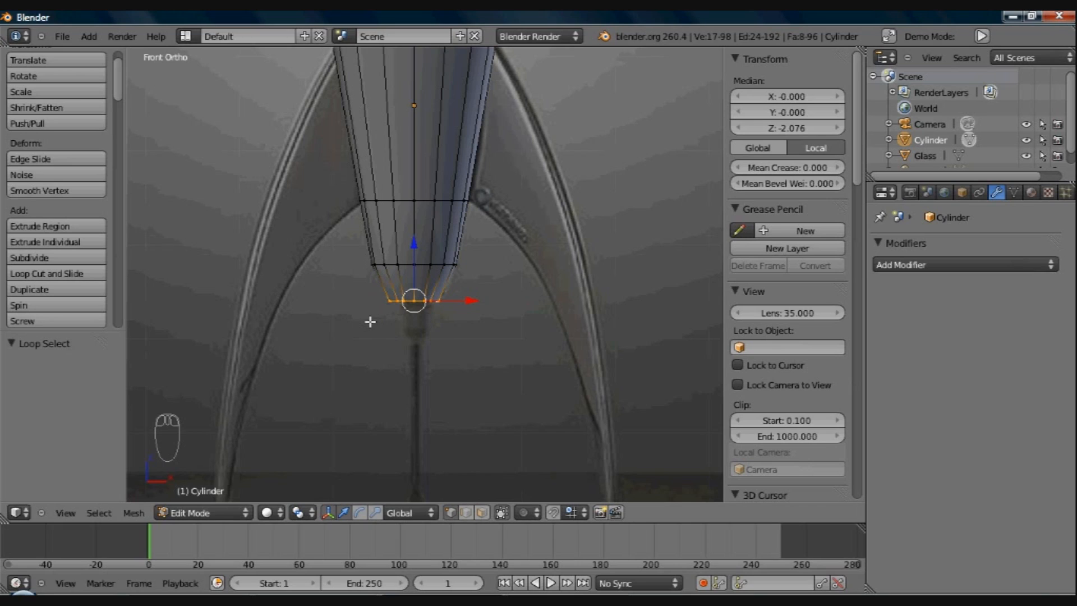
# Step: Extrude the bottom cap downward by about 0.059 and scale the new end by 0.690
pyautogui.press('e')
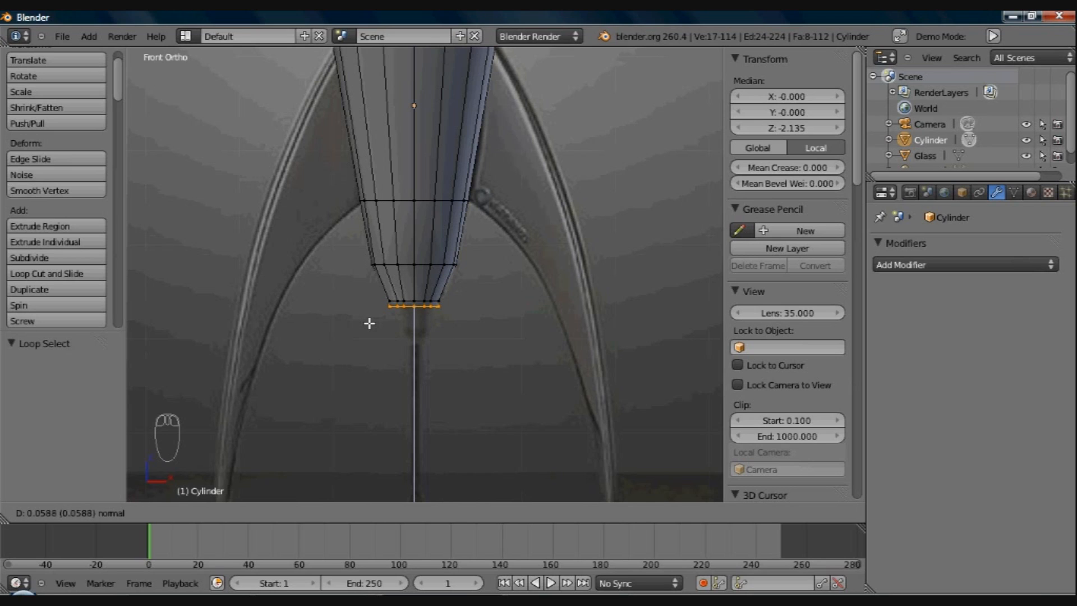
pyautogui.click(369, 324)
pyautogui.press('s')
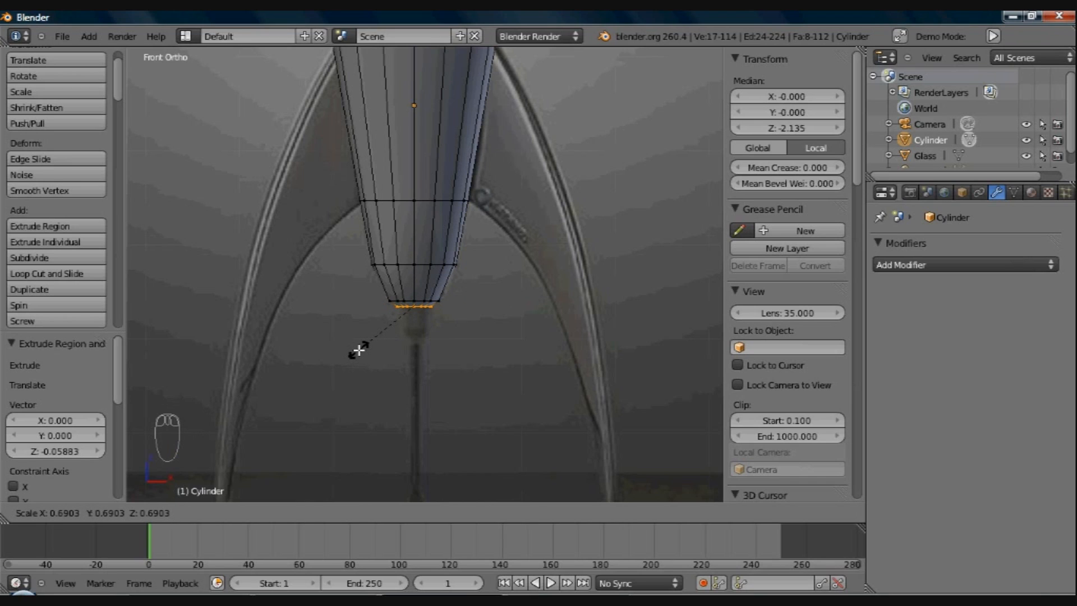
pyautogui.click(358, 350)
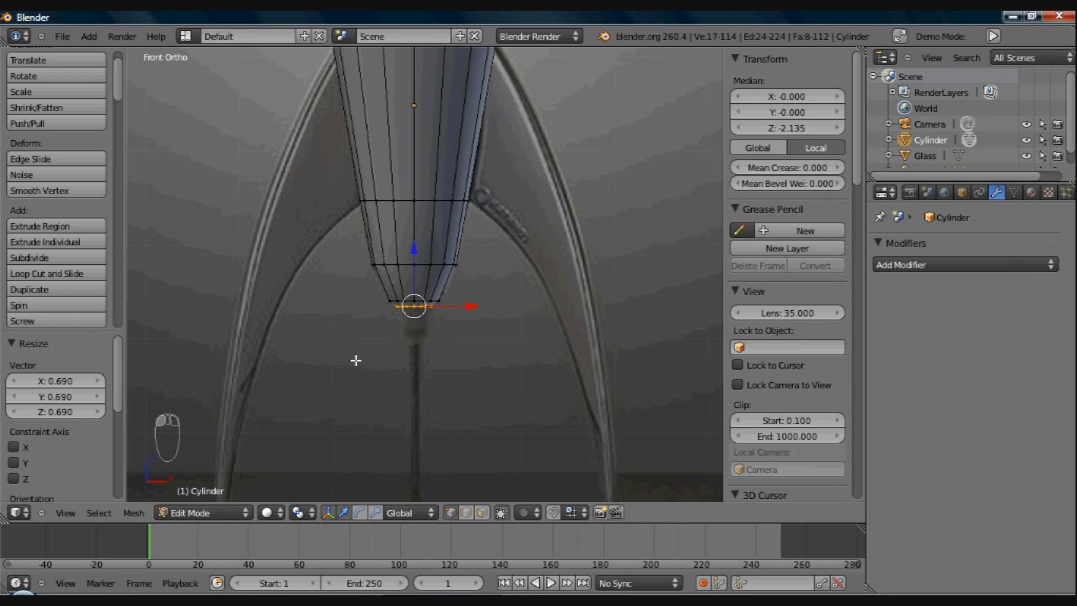
# Step: Extrude the cap down another 0.370 to form the short nozzle and scale its end by 0.717
pyautogui.press('e')
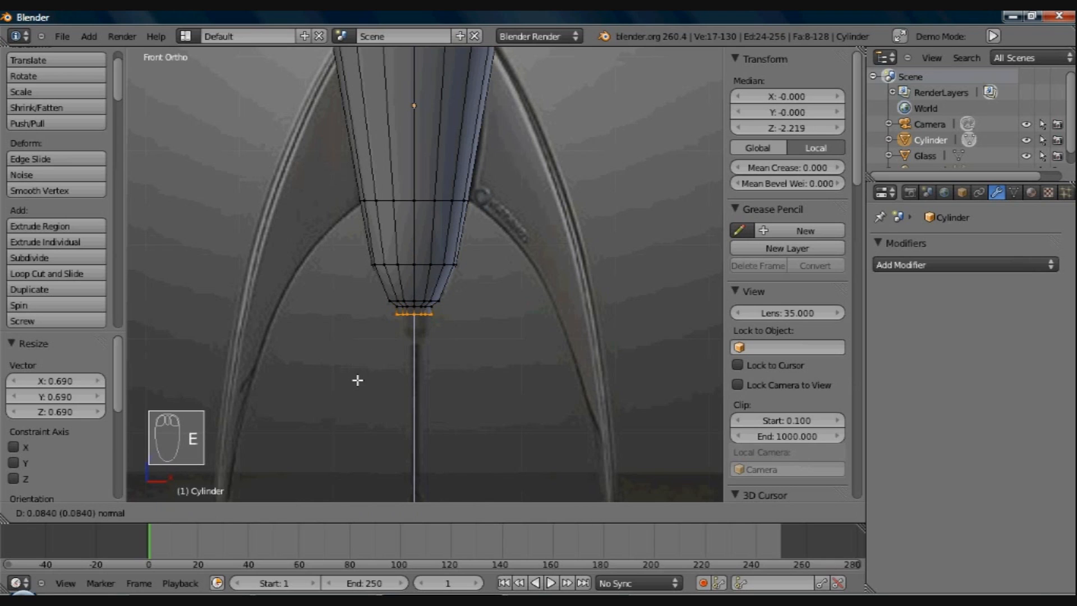
pyautogui.click(358, 395)
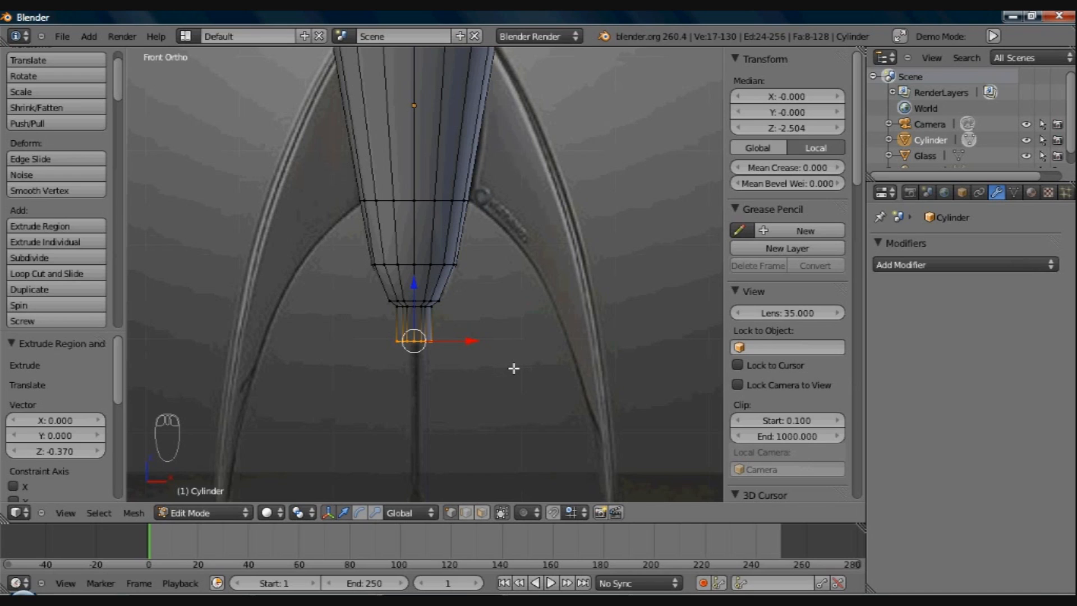
pyautogui.press('s')
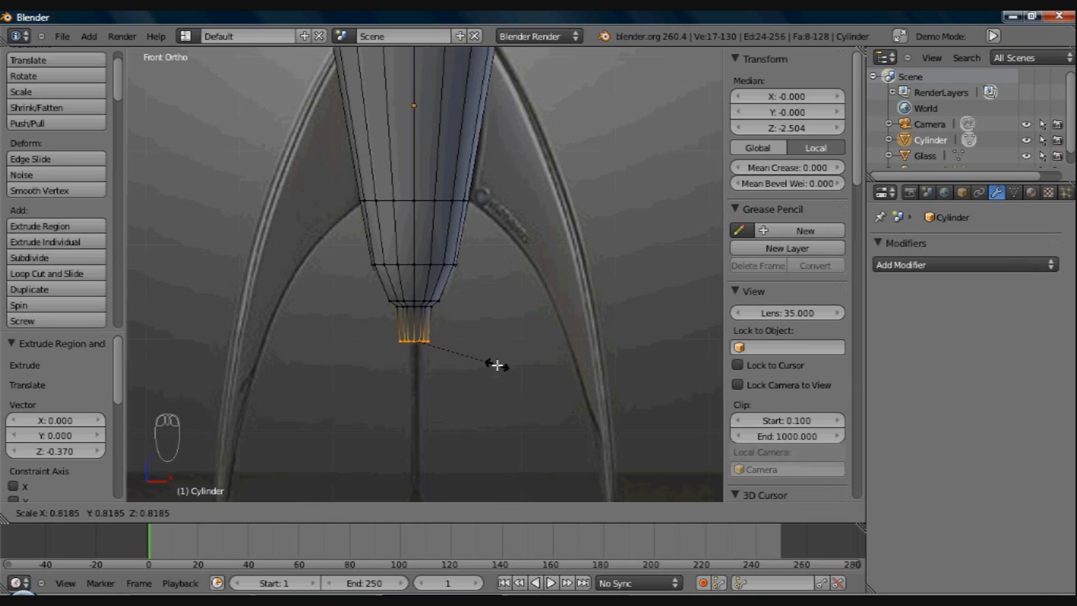
pyautogui.click(488, 364)
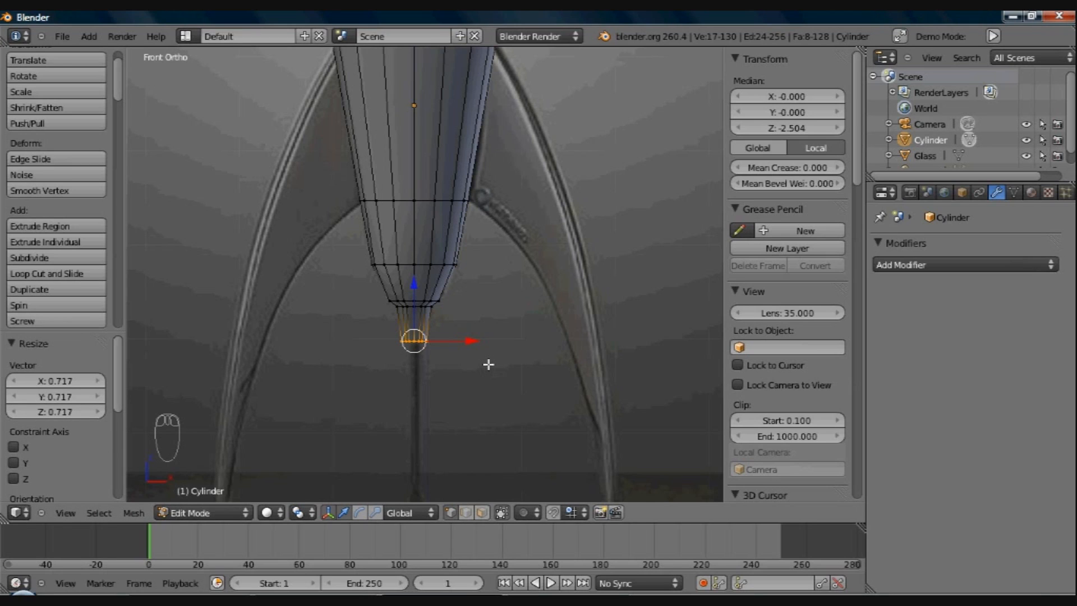
# Step: Extrude the nozzle's end face in place and scale it by 0.599 to inset it
pyautogui.press('e')
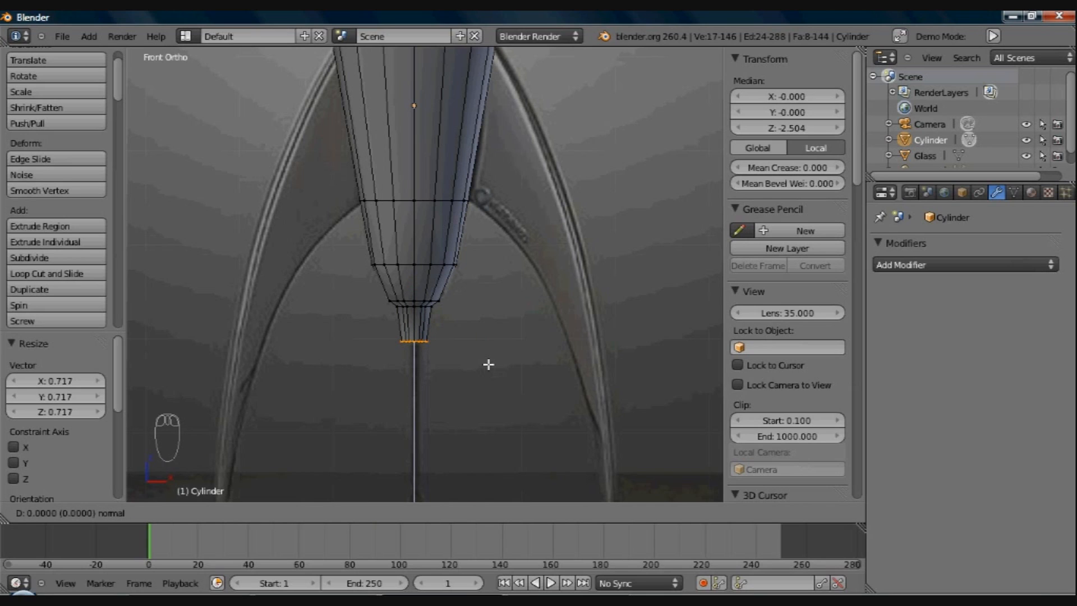
pyautogui.click(488, 365)
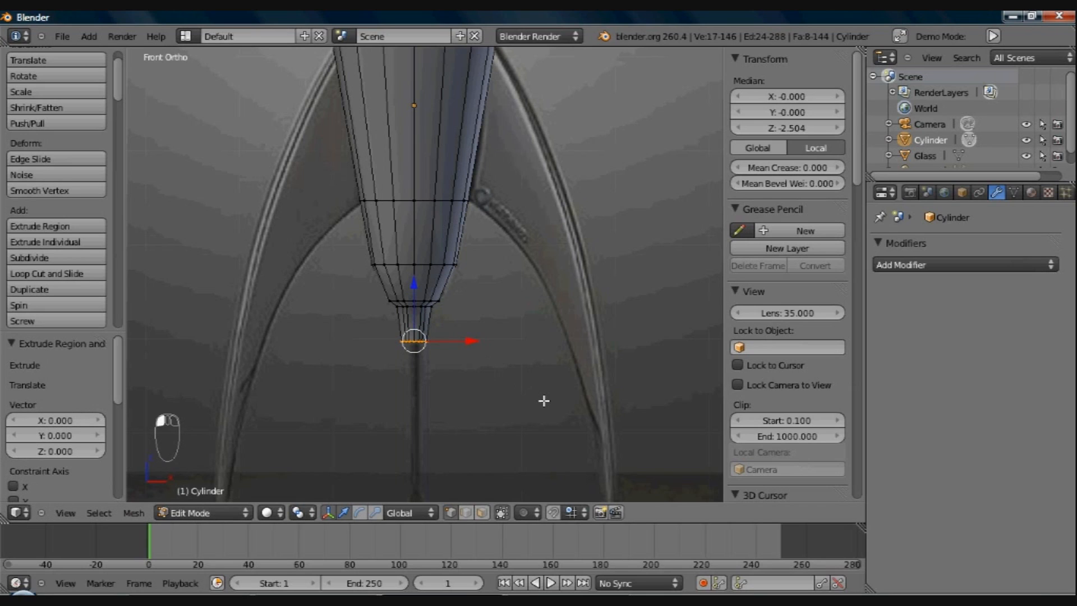
pyautogui.press('s')
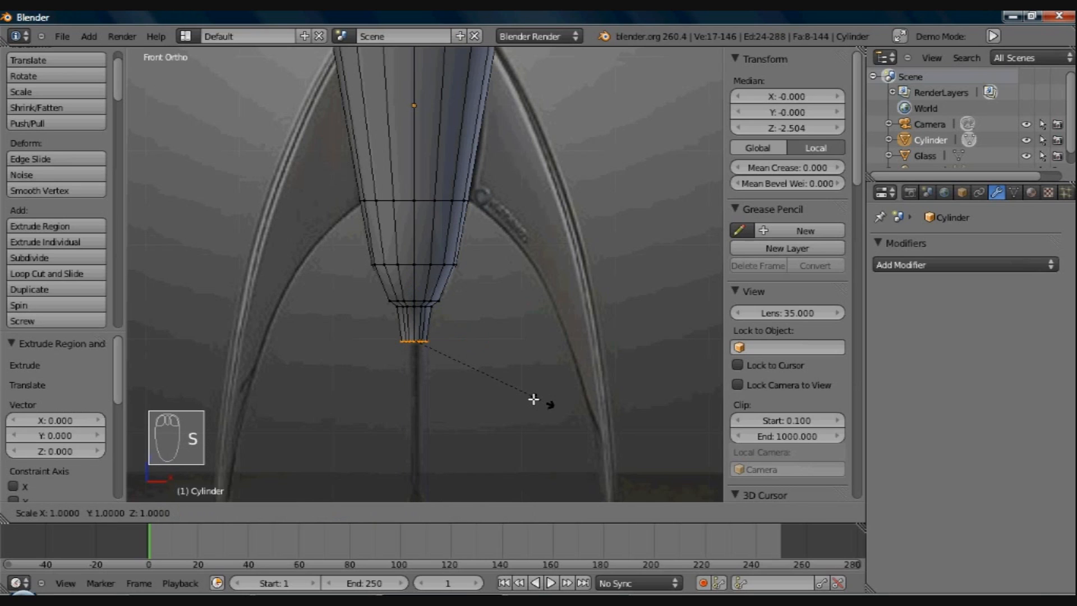
pyautogui.click(491, 378)
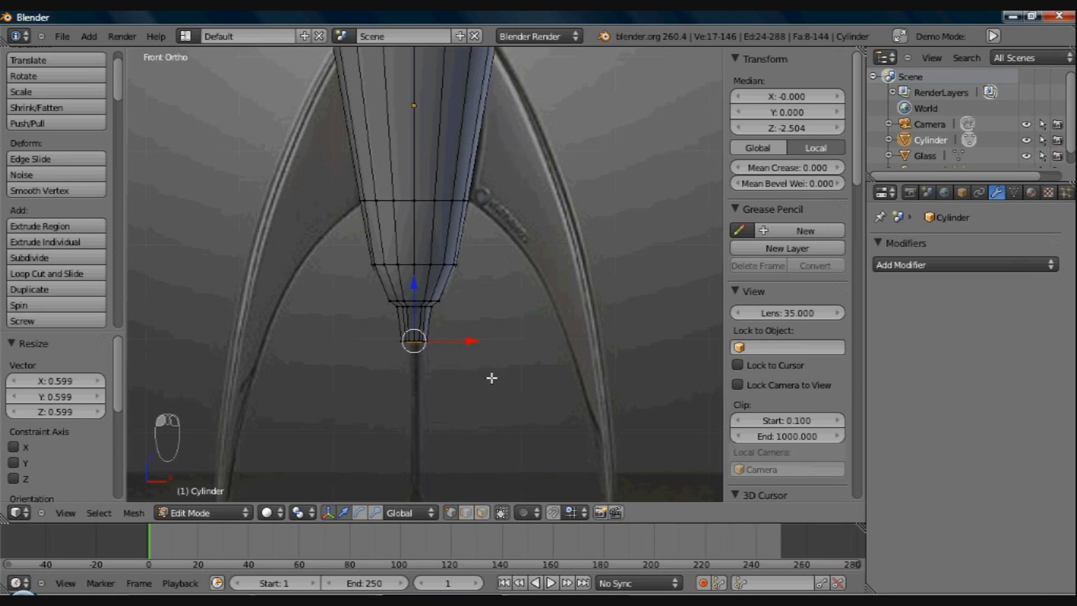
# Step: Extrude the inset face down into a thin rod reaching a median Z of -4.471 and scale its tip by 0.446
pyautogui.press('e')
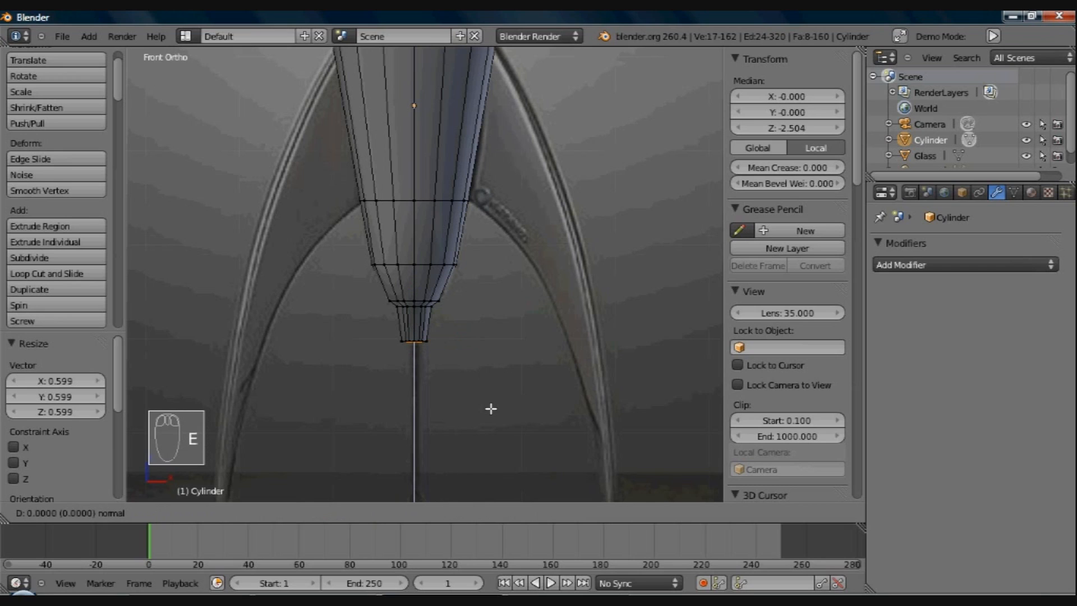
pyautogui.click(486, 499)
pyautogui.keyDown('shift'); pyautogui.moveTo(488, 462); pyautogui.dragTo(489, 340, button='middle'); pyautogui.keyUp('shift')
pyautogui.moveTo(409, 272); pyautogui.dragTo(414, 352)
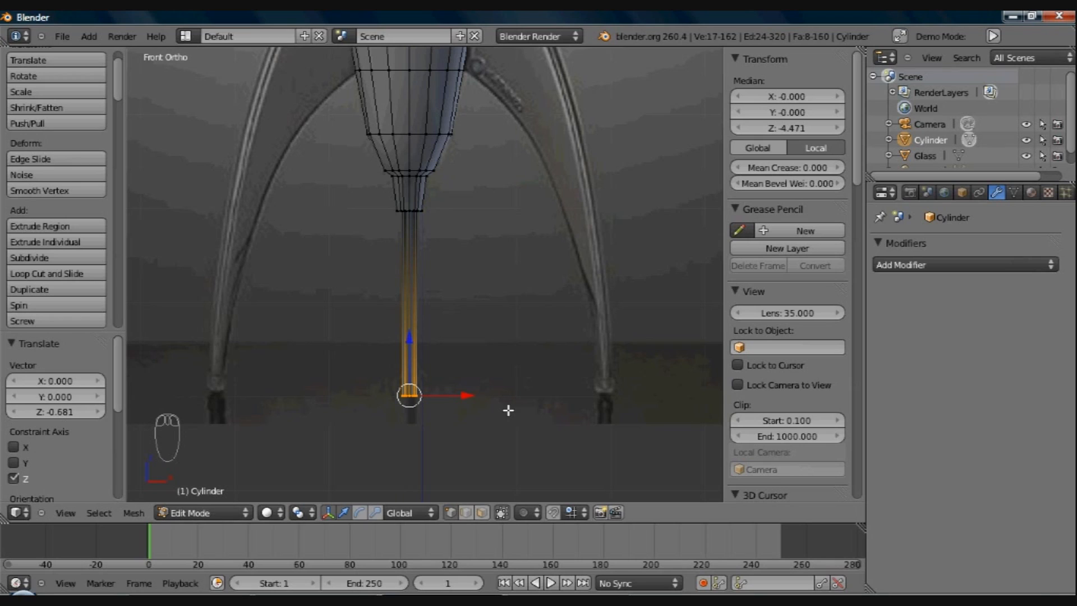
pyautogui.press('s')
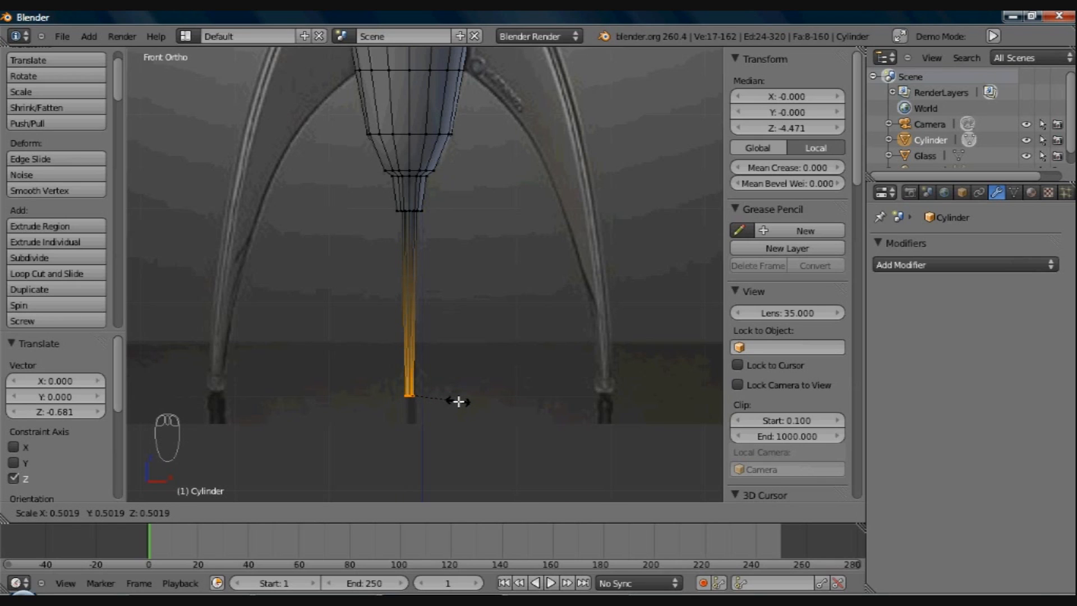
pyautogui.click(454, 400)
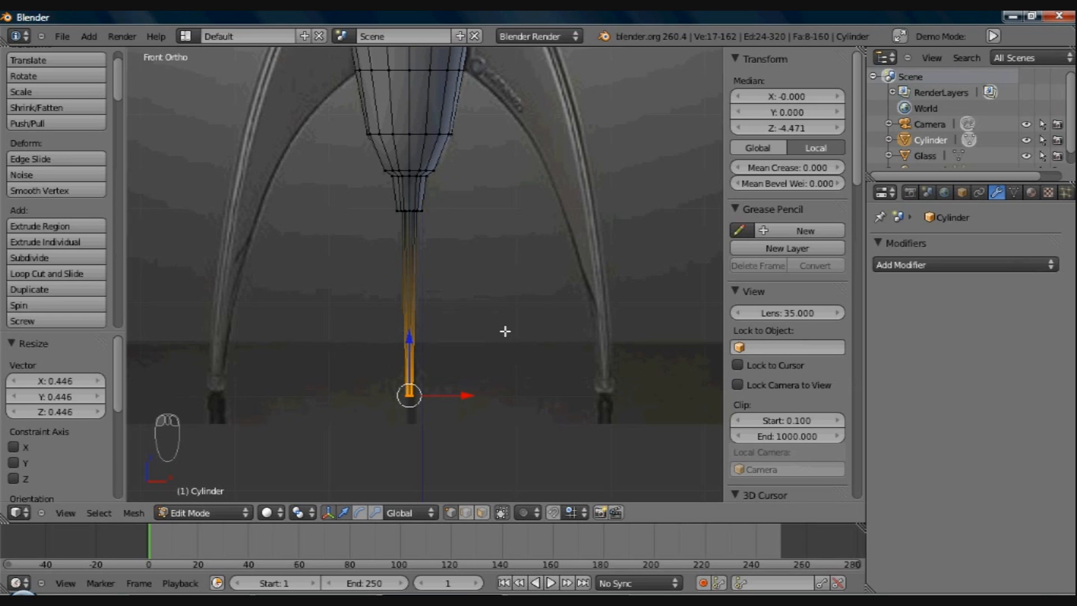
# Step: Return the base cylinder to Object Mode and inspect its nozzle and thin rod from another angle
pyautogui.scroll(-2, 501, 340)
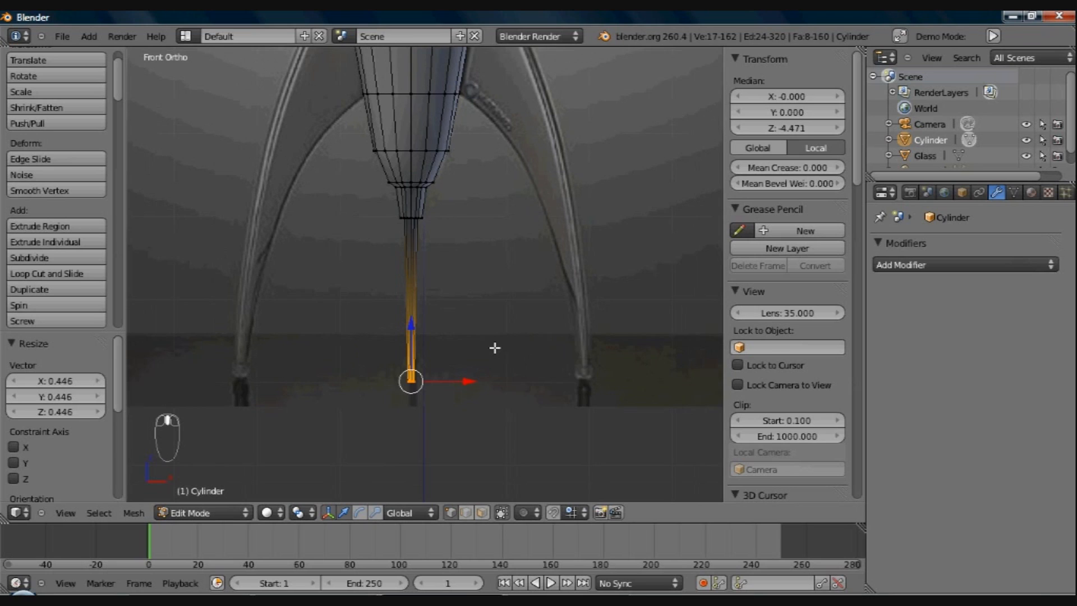
pyautogui.scroll(1, 495, 348)
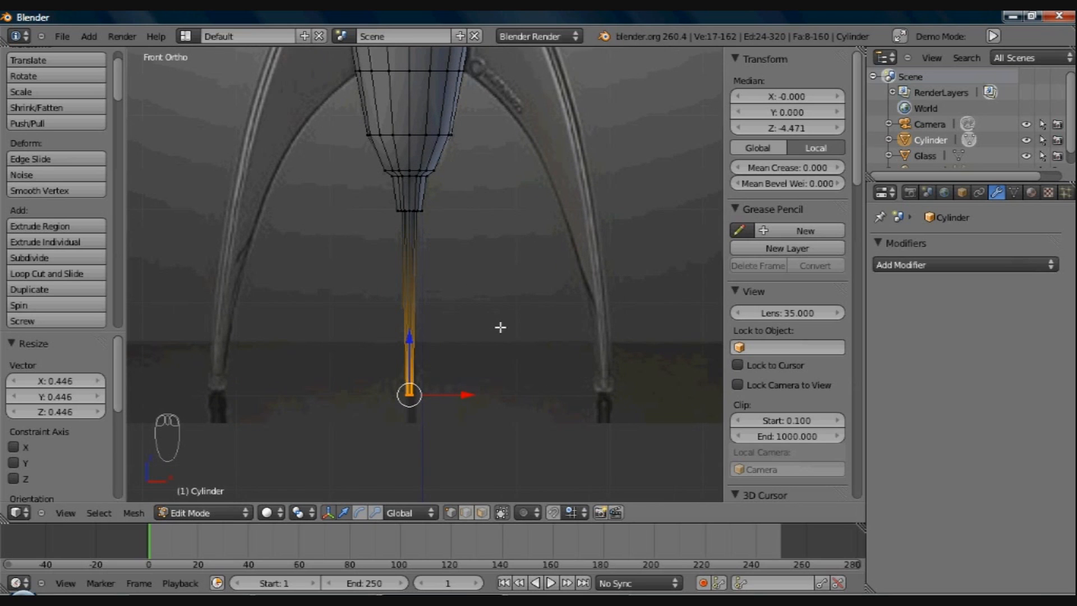
pyautogui.scroll(1, 499, 339)
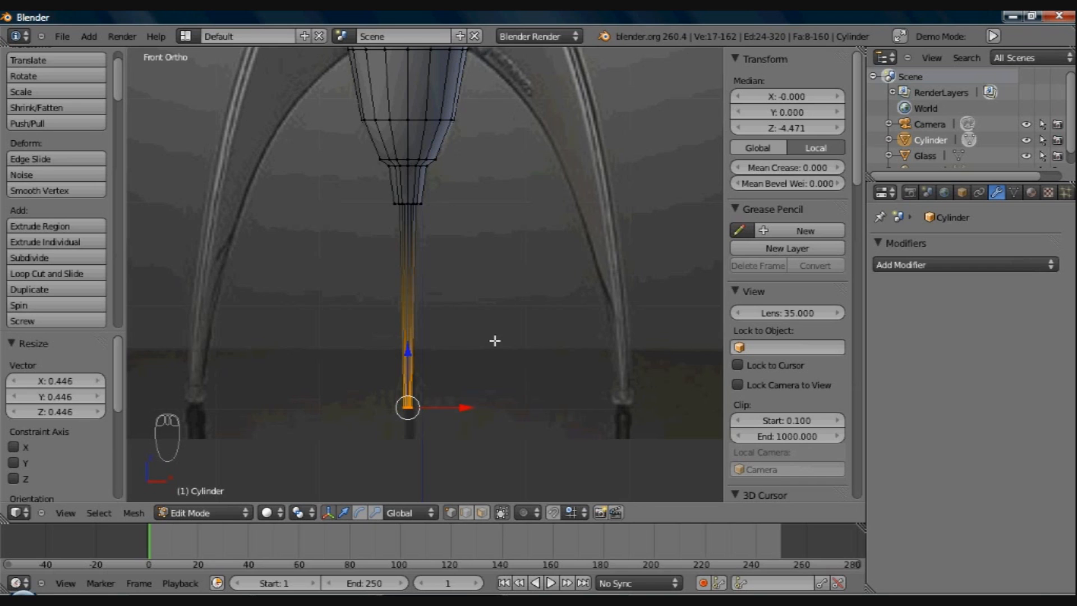
pyautogui.press('Tab')
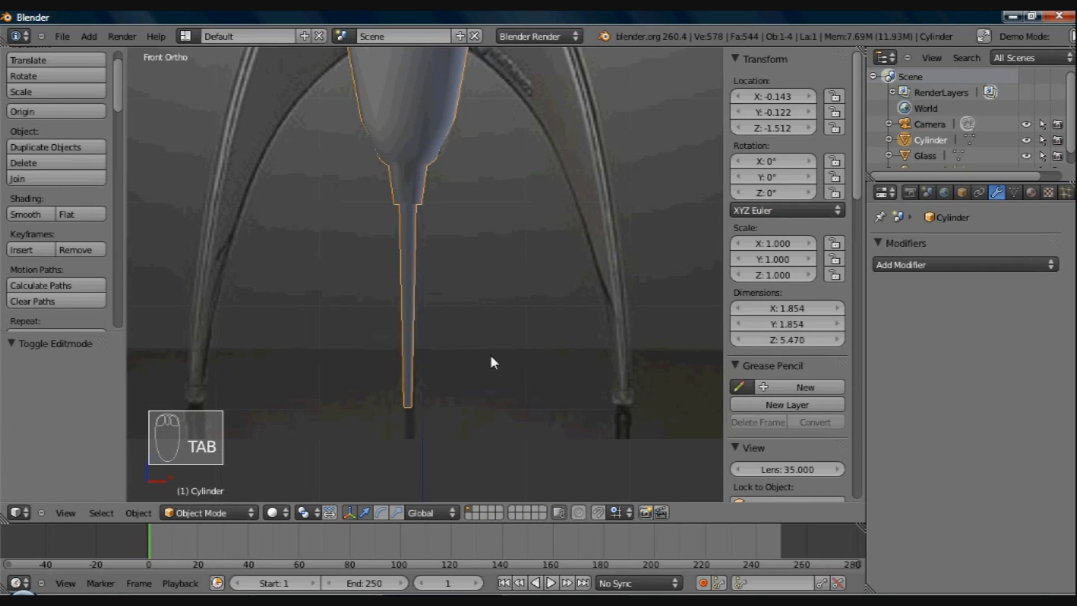
pyautogui.scroll(-3, 493, 317)
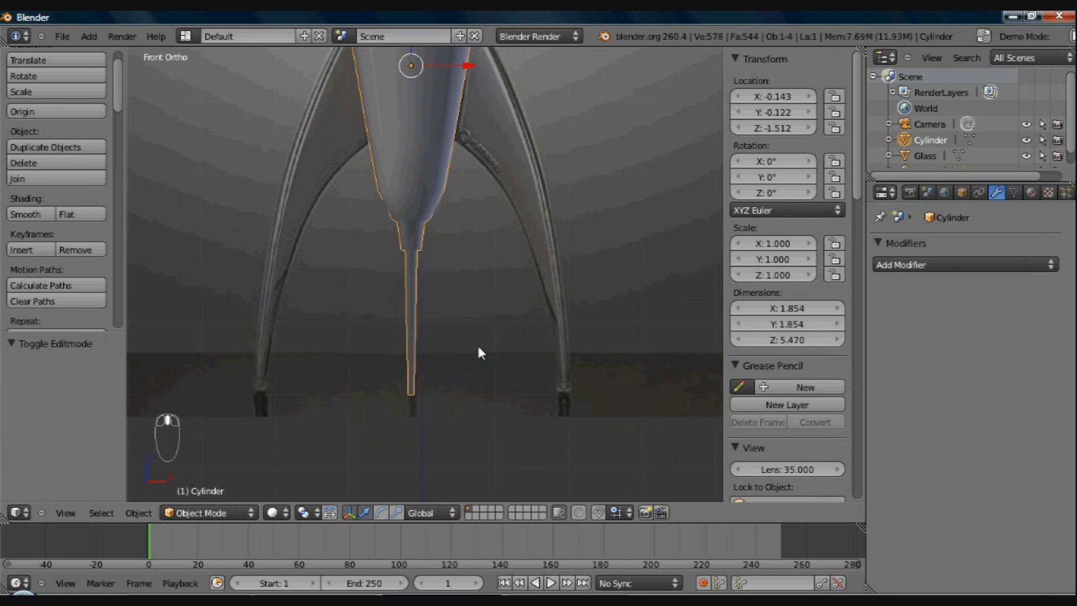
pyautogui.keyDown('shift'); pyautogui.moveTo(478, 347); pyautogui.dragTo(476, 368, button='middle'); pyautogui.keyUp('shift')
pyautogui.moveTo(478, 354); pyautogui.dragTo(550, 355, button='middle')
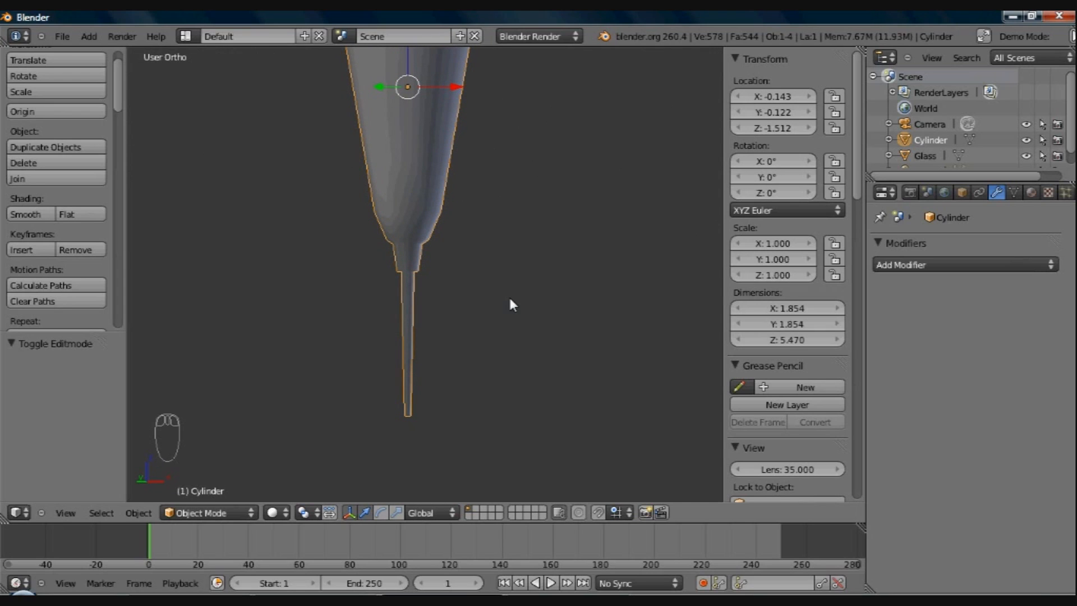
# Step: Enter Edit Mode on the Cylinder in front view, switch to wireframe display and deselect all of its geometry
pyautogui.press('Tab')
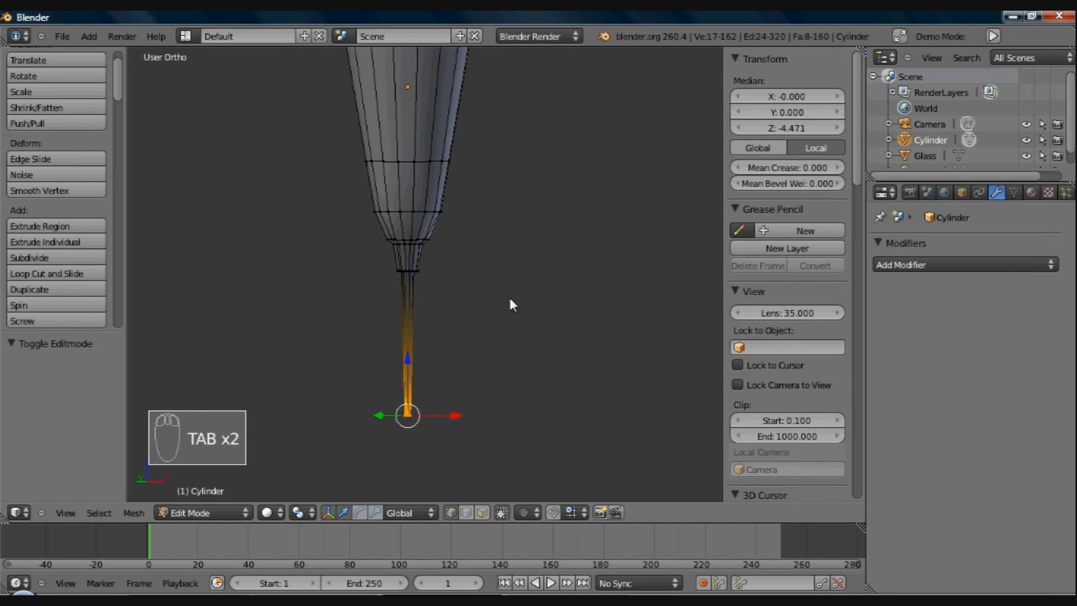
pyautogui.press('KP_1')
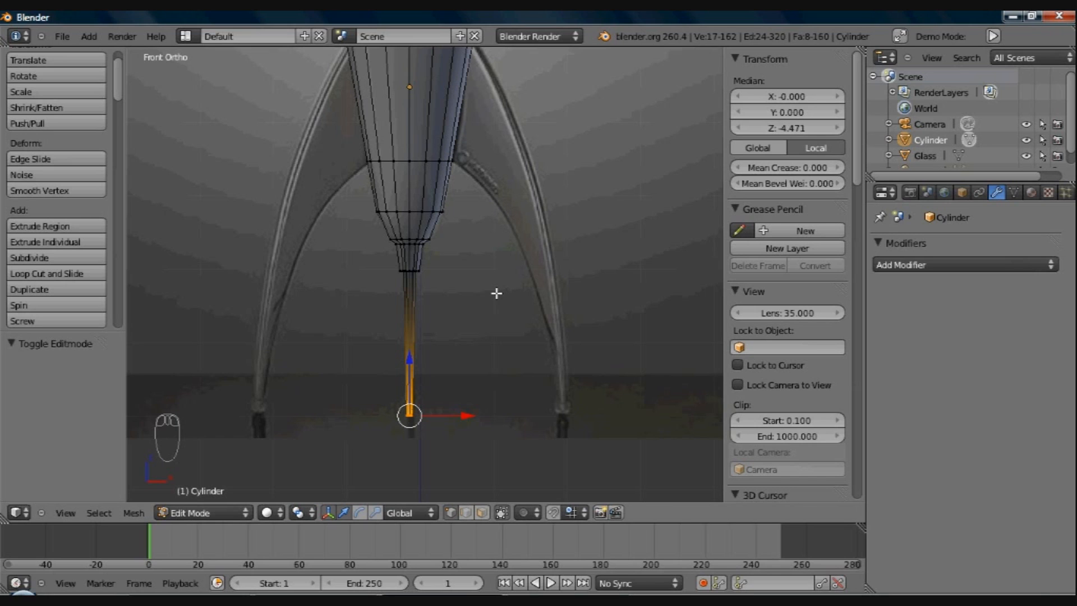
pyautogui.scroll(3, 490, 312)
pyautogui.keyDown('shift'); pyautogui.moveTo(493, 315); pyautogui.dragTo(452, 313, button='middle'); pyautogui.keyUp('shift')
pyautogui.moveTo(539, 332); pyautogui.dragTo(550, 348, button='middle')
pyautogui.press('KP_1')
pyautogui.press('KP_1')
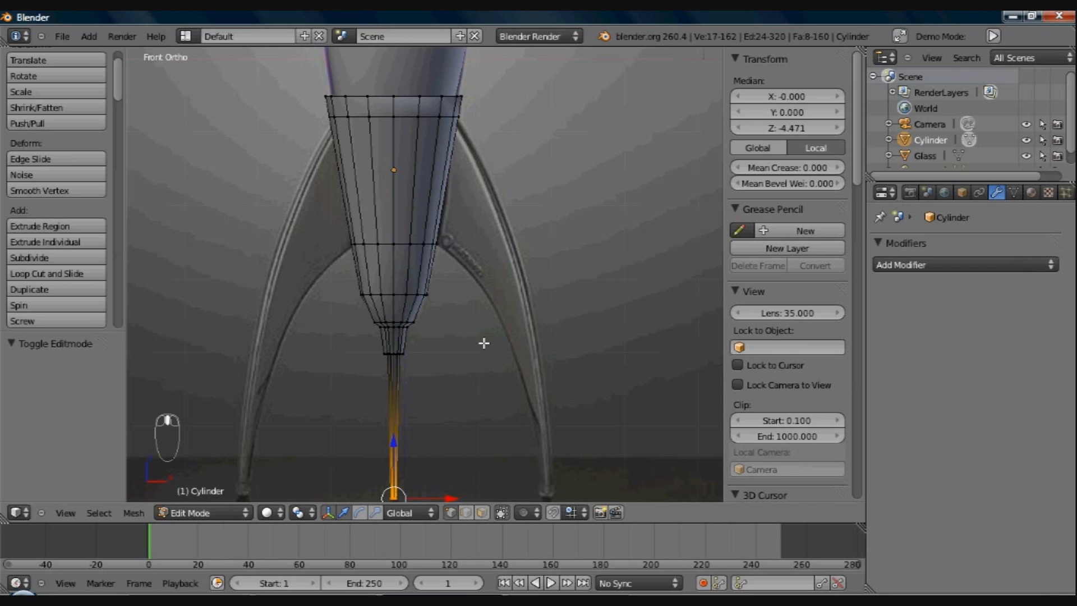
pyautogui.scroll(1, 492, 349)
pyautogui.scroll(-1, 492, 349)
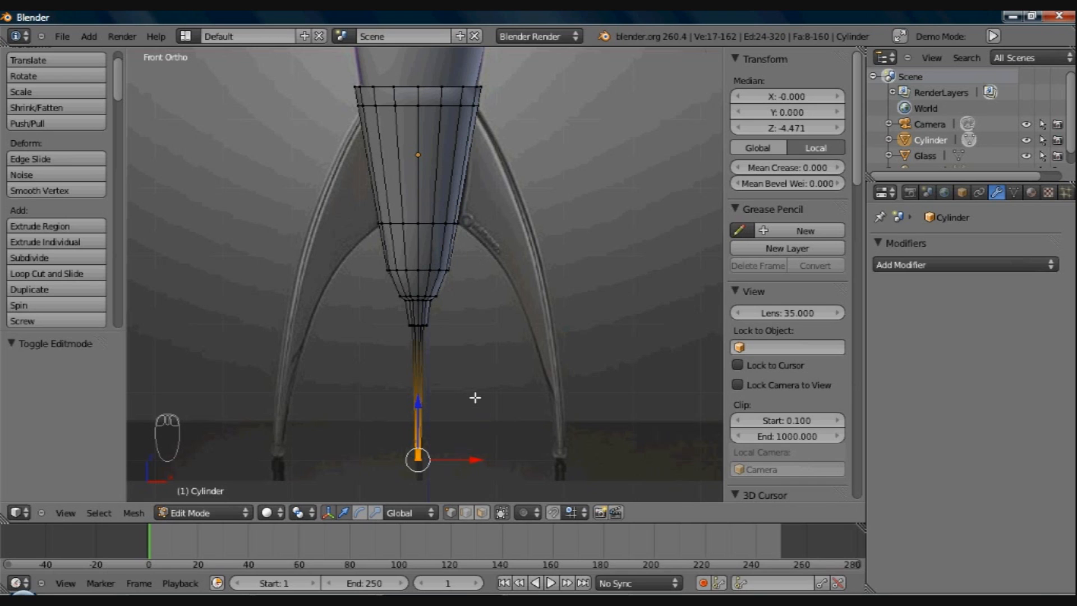
pyautogui.hotkey('alt', 'z')
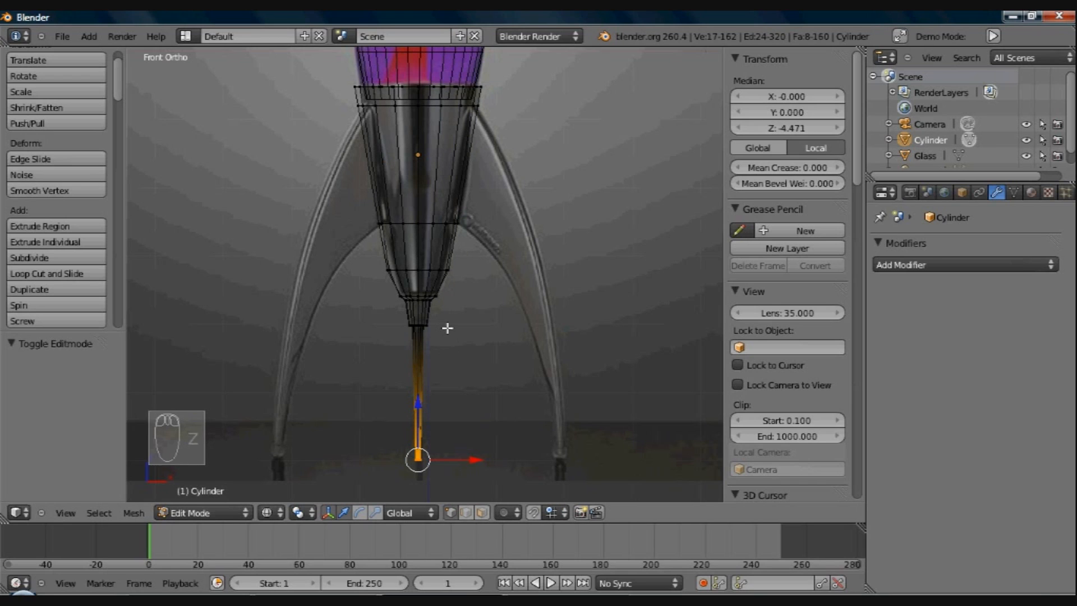
pyautogui.press('a')
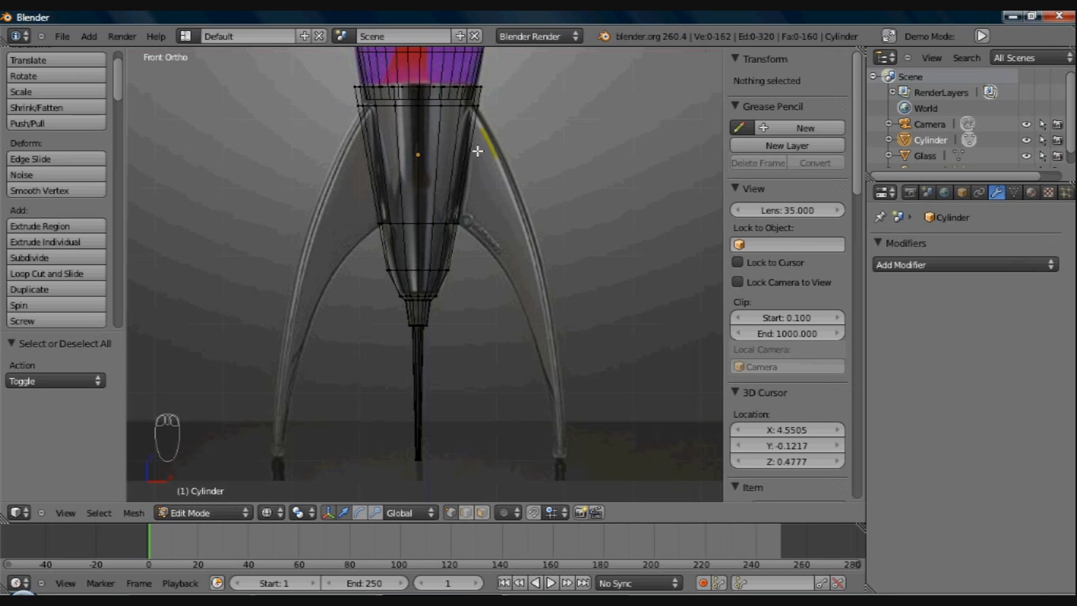
# Step: Hide the Glass object so only the lower body's mesh shows over the reference image
pyautogui.keyDown('shift'); pyautogui.moveTo(480, 287); pyautogui.dragTo(476, 312, button='middle'); pyautogui.keyUp('shift')
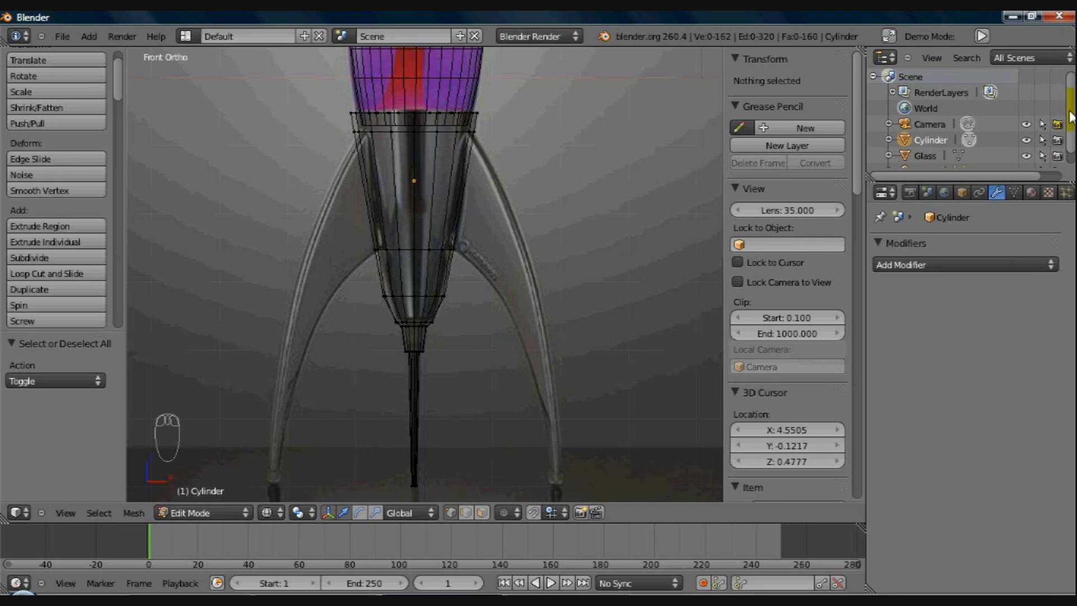
pyautogui.scroll(-1, 1071, 138)
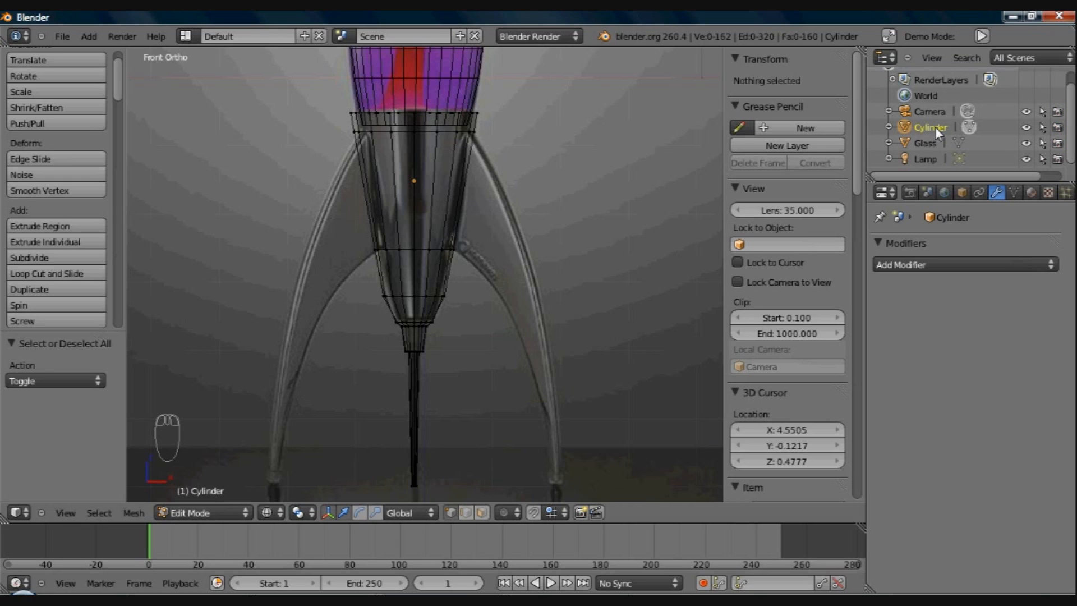
pyautogui.click(1027, 143)
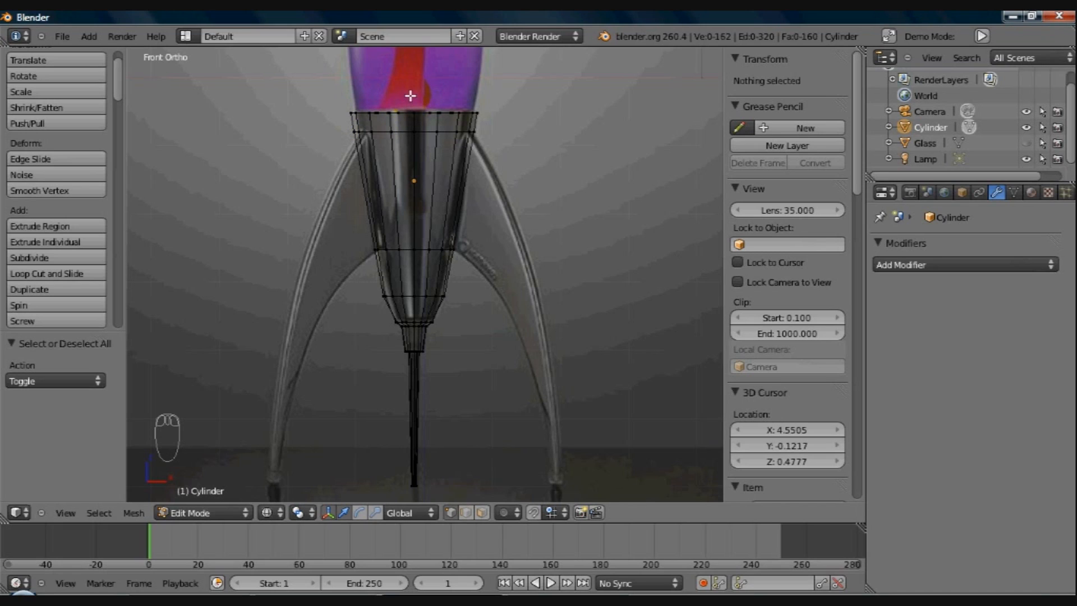
# Step: Delete the vertices of the Cylinder's negative X half in front view, keeping the centre line
pyautogui.press('b')
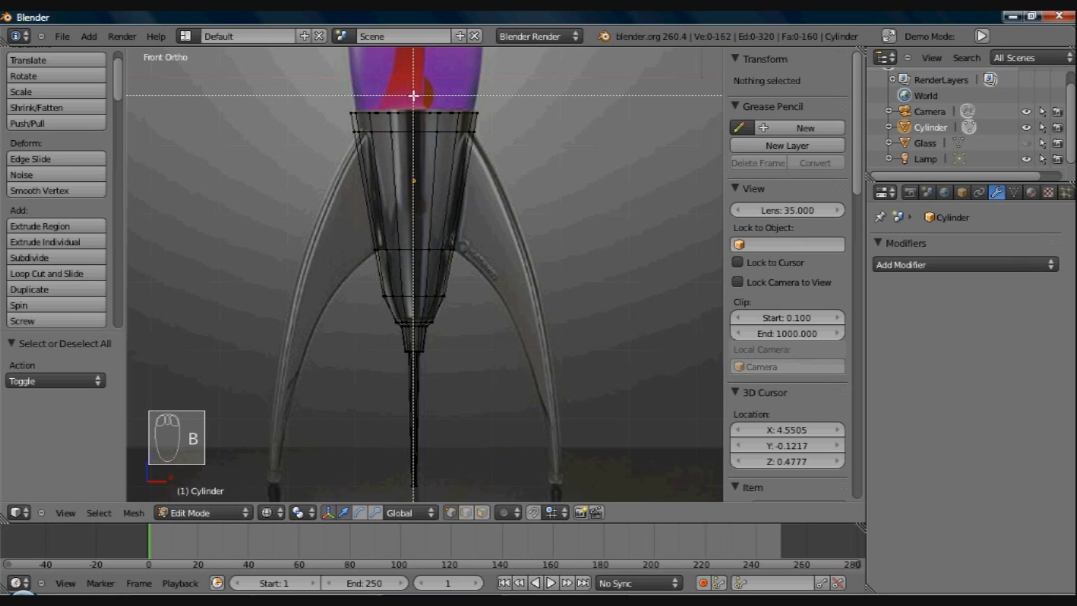
pyautogui.moveTo(414, 96); pyautogui.dragTo(413, 96)
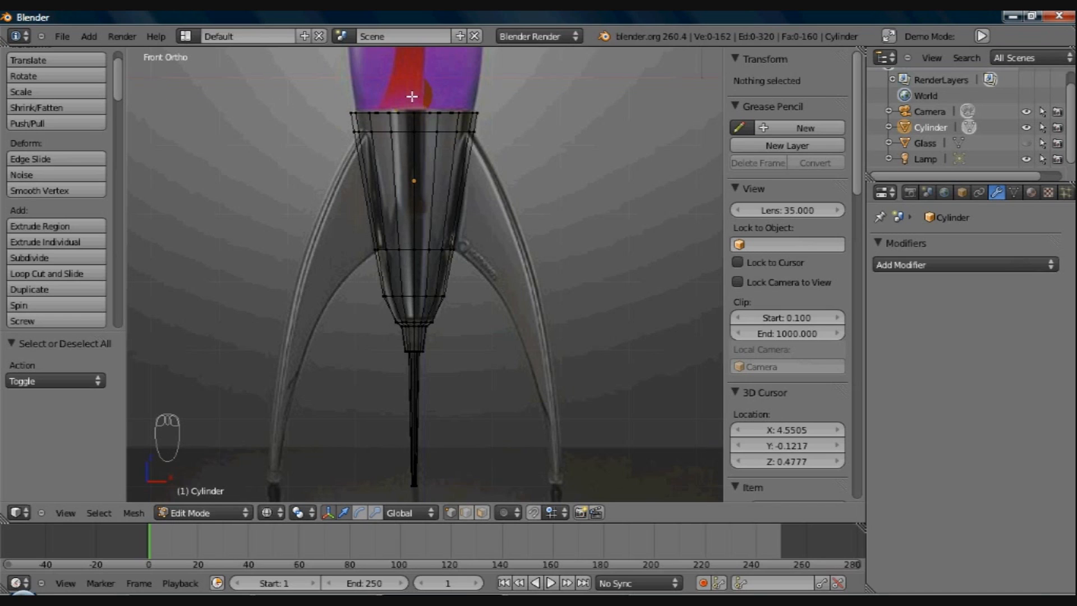
pyautogui.press('b')
pyautogui.moveTo(252, 261); pyautogui.dragTo(266, 512)
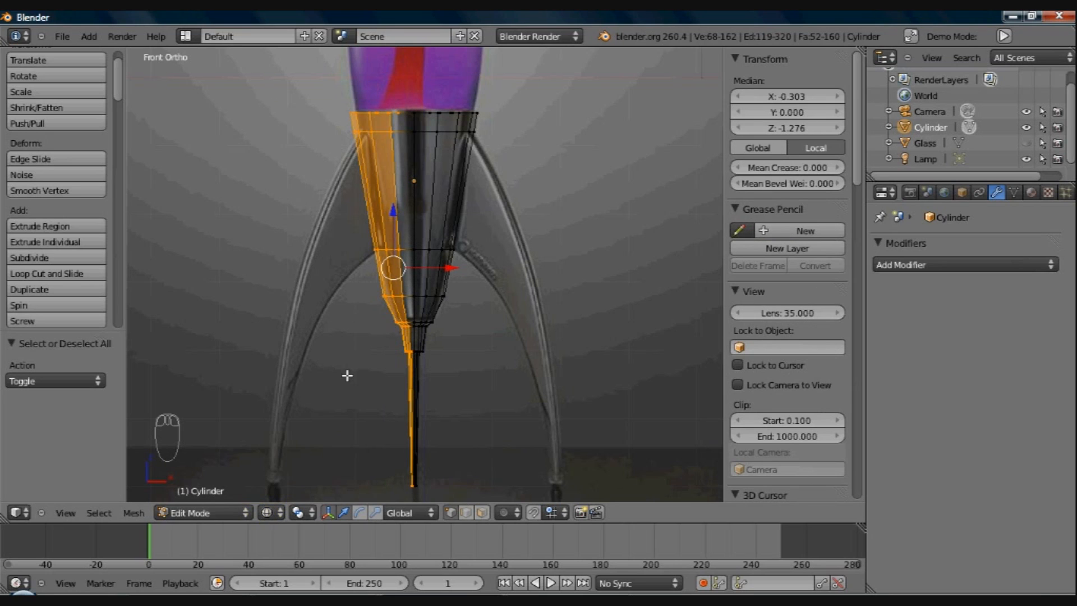
pyautogui.moveTo(505, 402); pyautogui.dragTo(481, 341, button='middle')
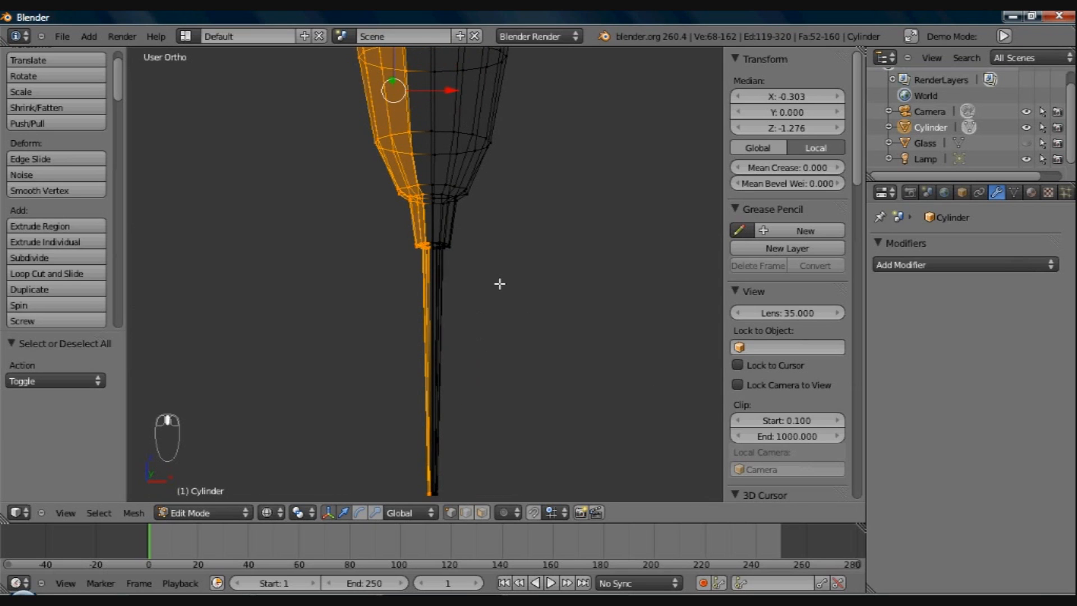
pyautogui.press('x')
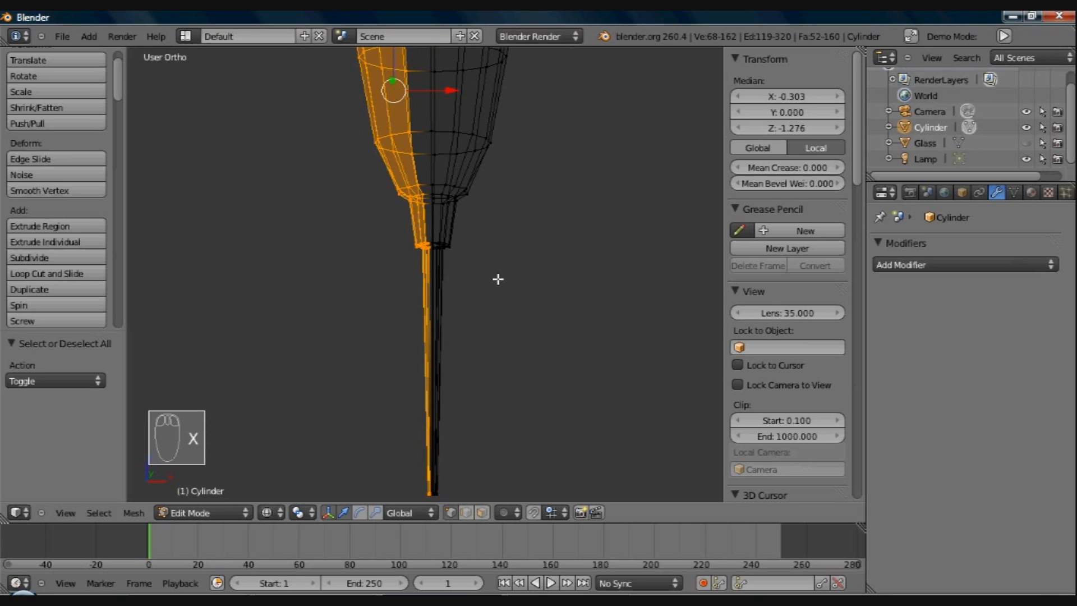
pyautogui.click(498, 279)
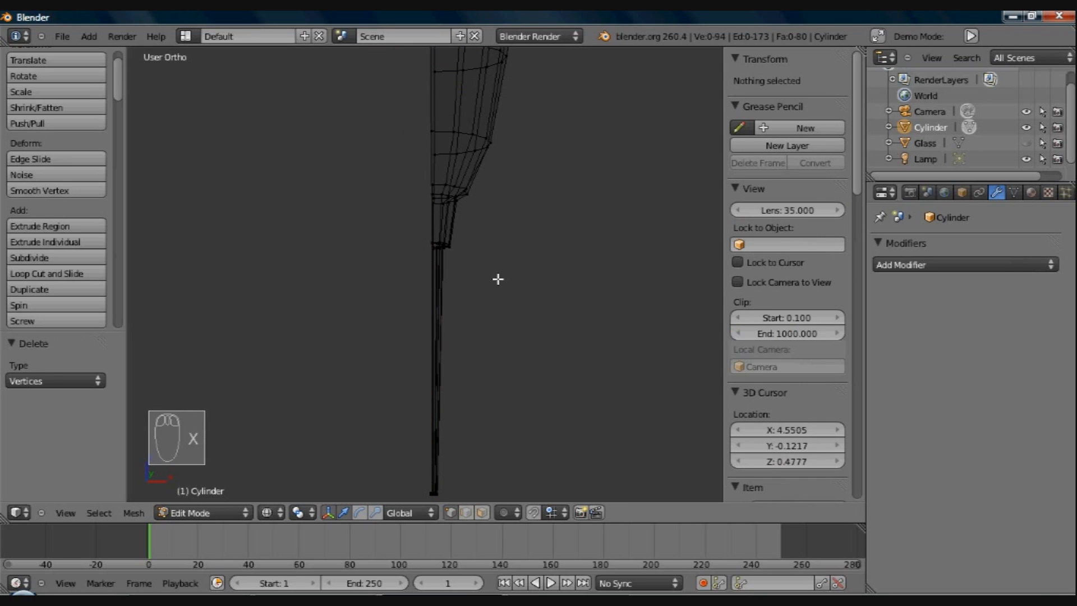
# Step: Delete the two stray vertices protruding past the cut at the lower tip of the thin stem
pyautogui.moveTo(488, 354); pyautogui.dragTo(466, 166, button='middle')
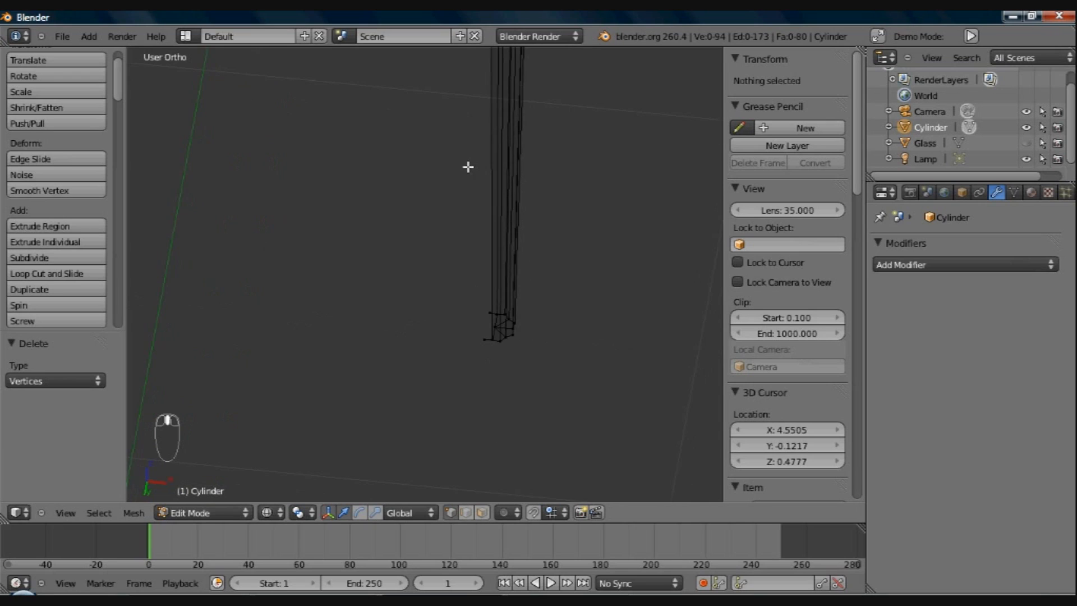
pyautogui.moveTo(454, 226); pyautogui.dragTo(360, 218, button='middle')
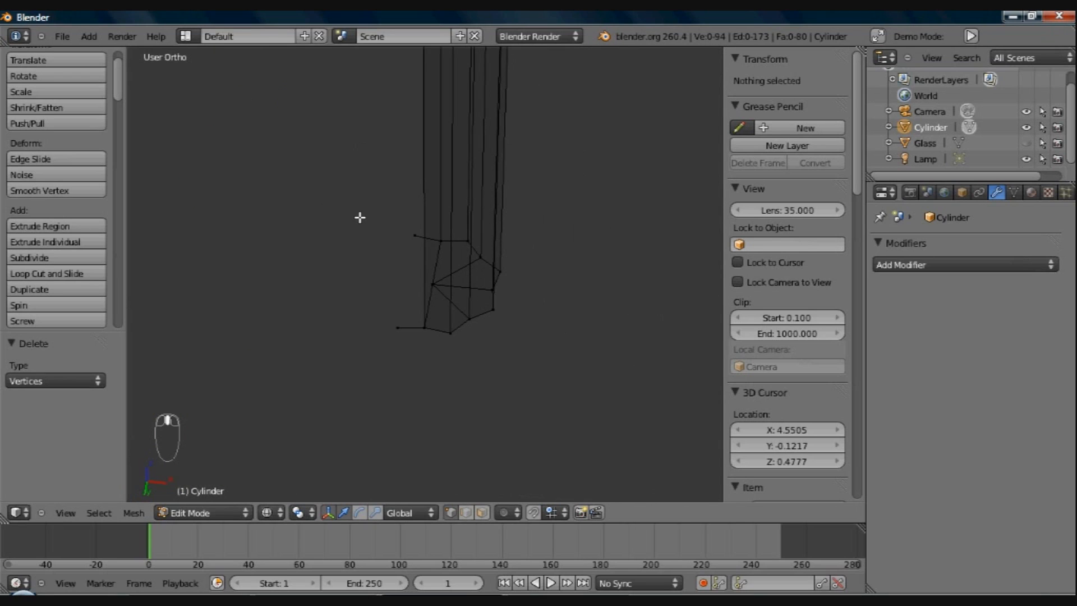
pyautogui.rightClick(414, 235)
pyautogui.keyDown('shift'); pyautogui.rightClick(399, 330); pyautogui.keyUp('shift')
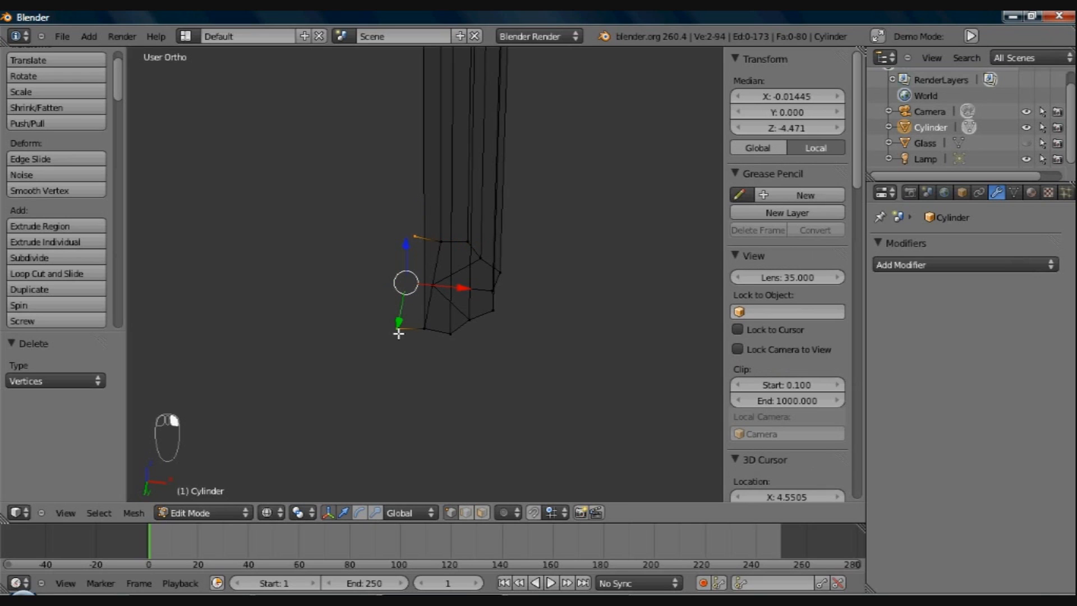
pyautogui.press('x')
pyautogui.click(380, 371)
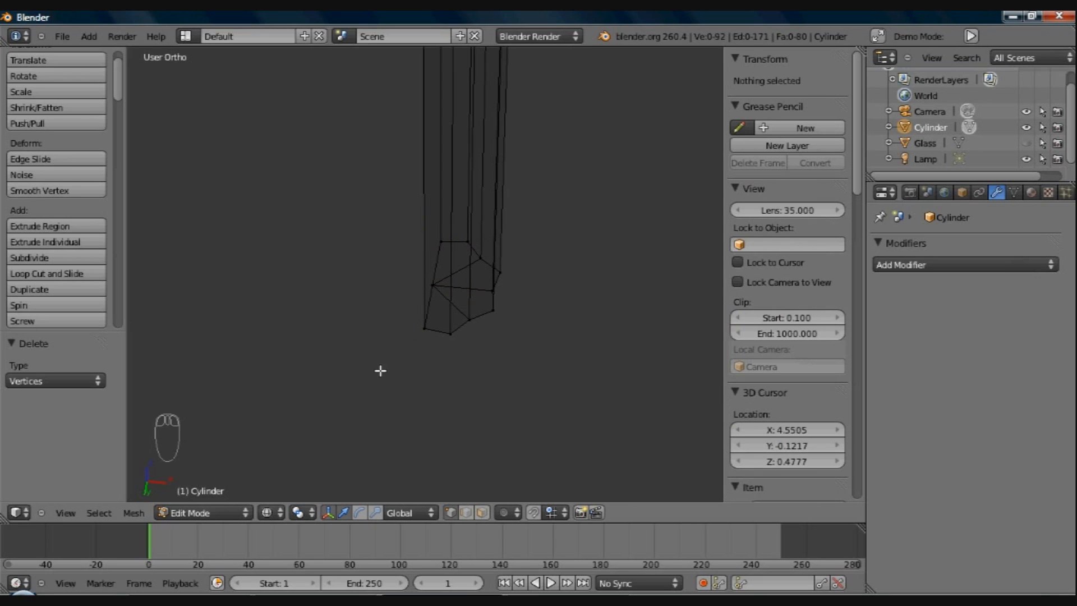
# Step: Delete the vertices of the remaining mesh's positive Y half in right view, leaving a quarter of the body
pyautogui.press('KP_1')
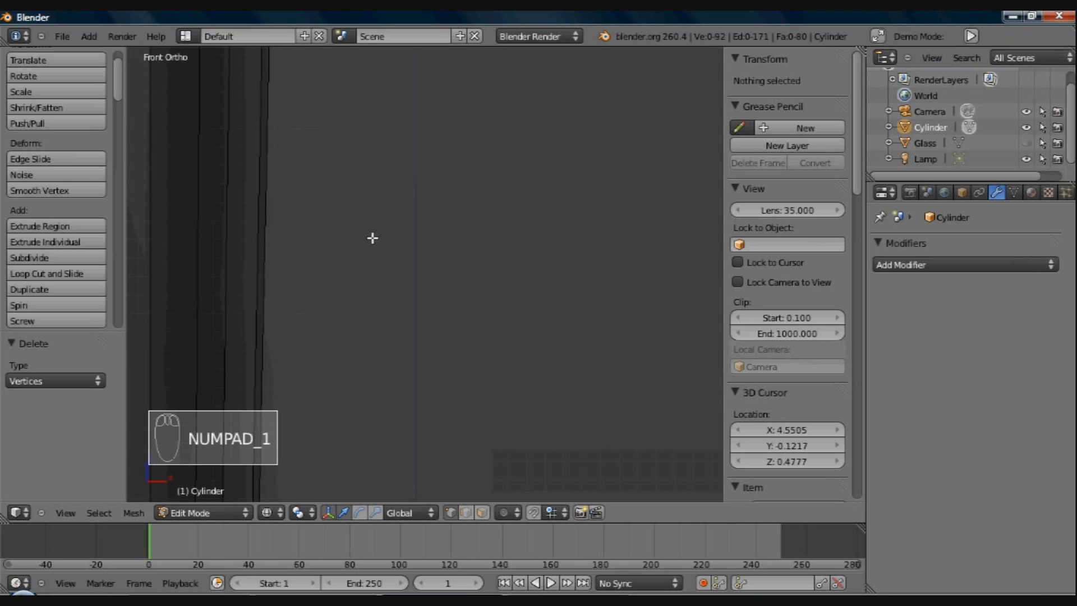
pyautogui.scroll(-11, 373, 238)
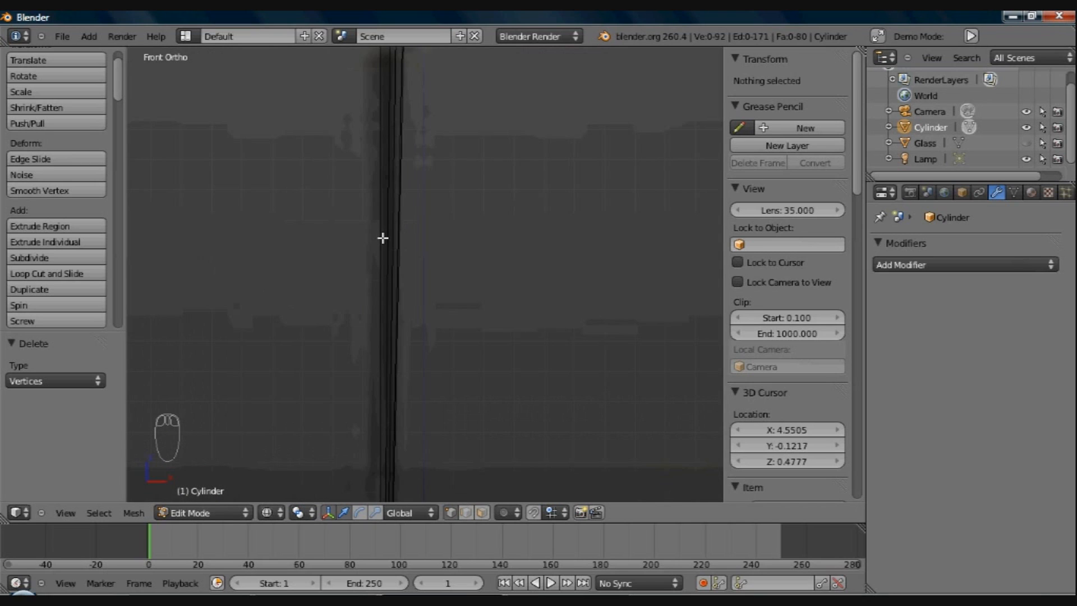
pyautogui.scroll(-3, 383, 238)
pyautogui.keyDown('shift'); pyautogui.moveTo(404, 177); pyautogui.dragTo(385, 345, button='middle'); pyautogui.keyUp('shift')
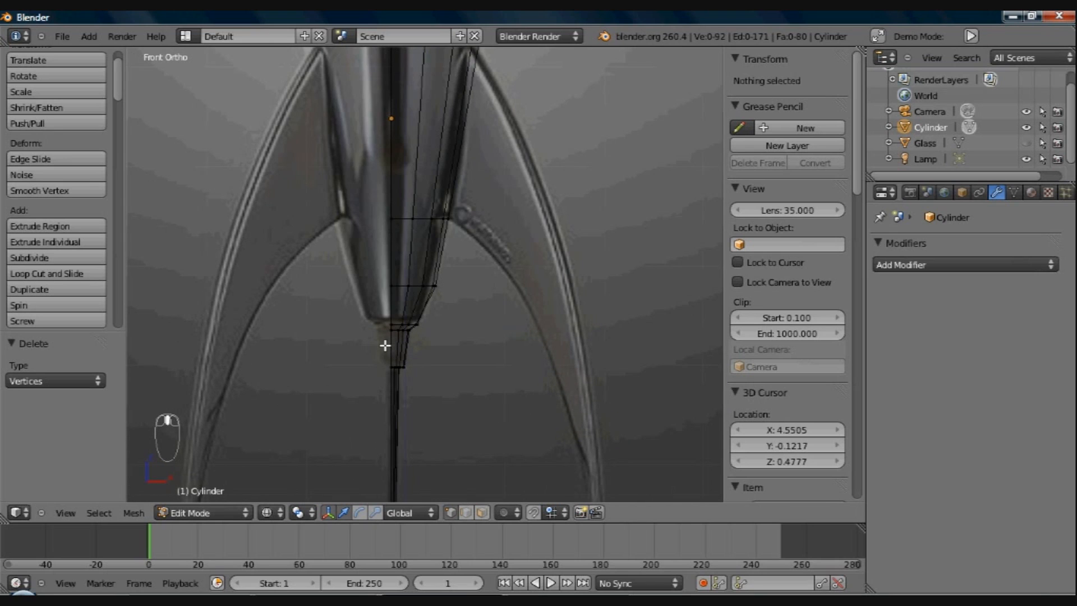
pyautogui.scroll(-2, 381, 226)
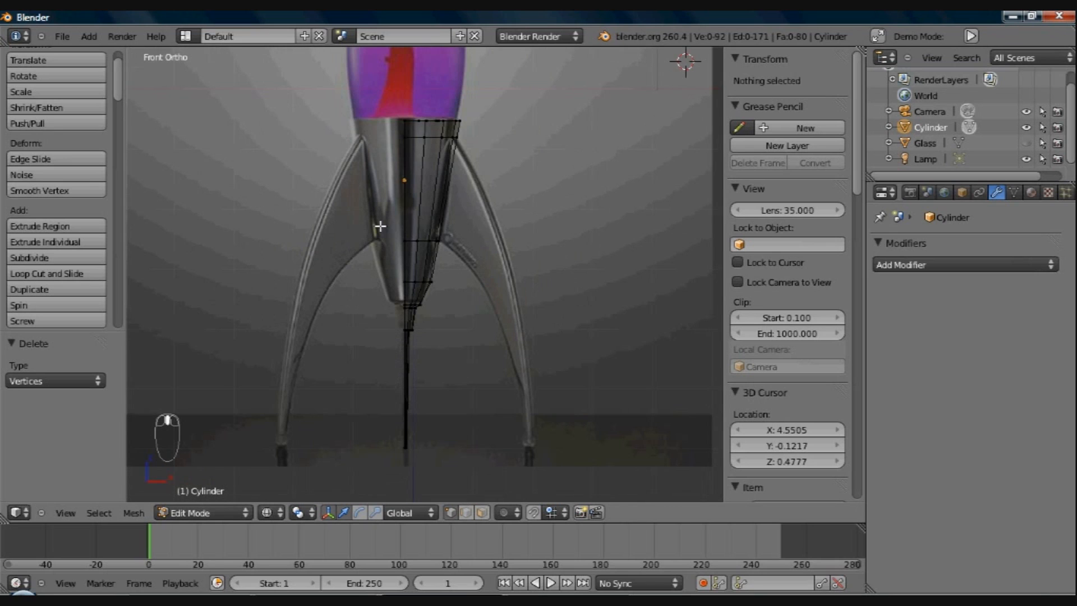
pyautogui.keyDown('shift'); pyautogui.moveTo(377, 229); pyautogui.dragTo(372, 233, button='middle'); pyautogui.keyUp('shift')
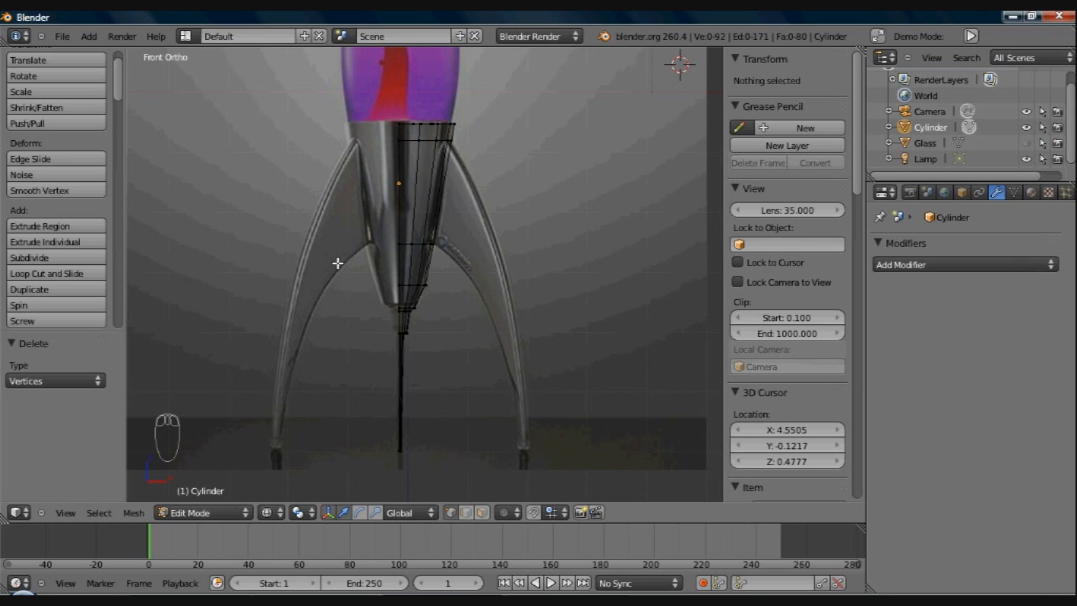
pyautogui.press('KP_3')
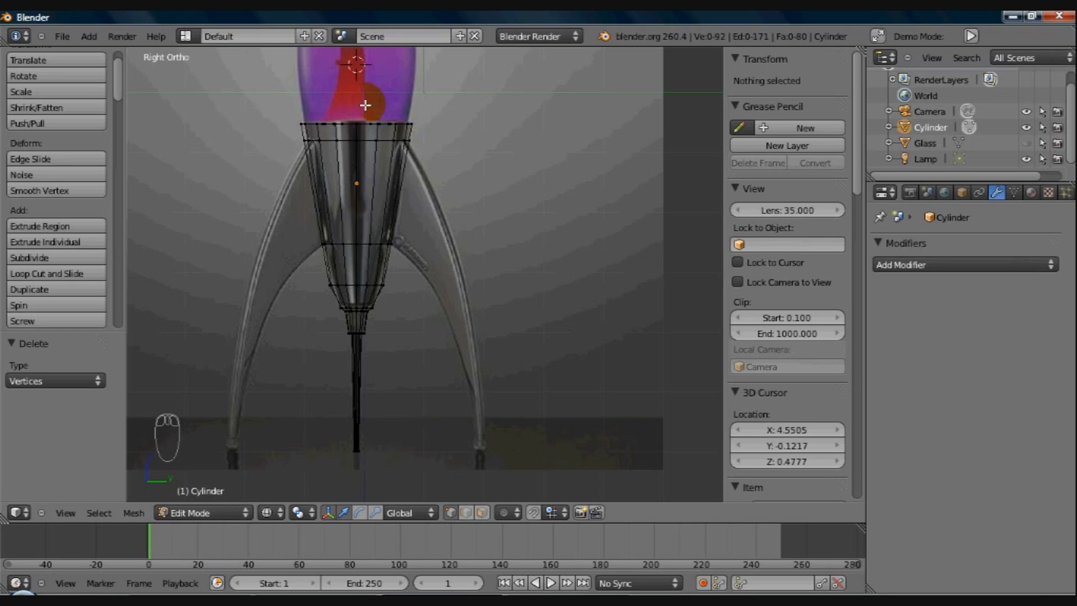
pyautogui.press('b')
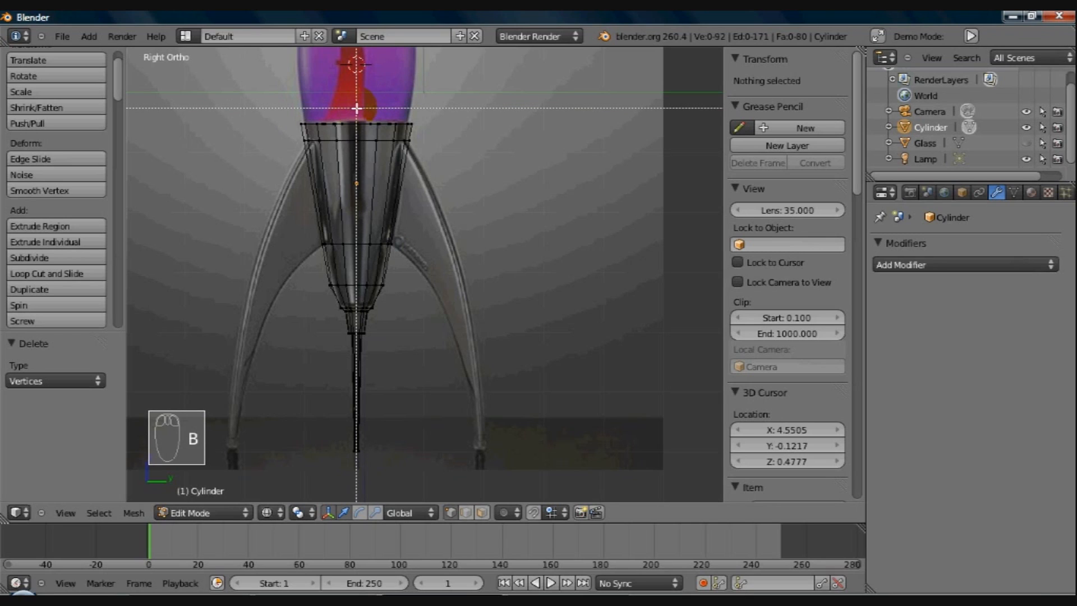
pyautogui.press('Escape')
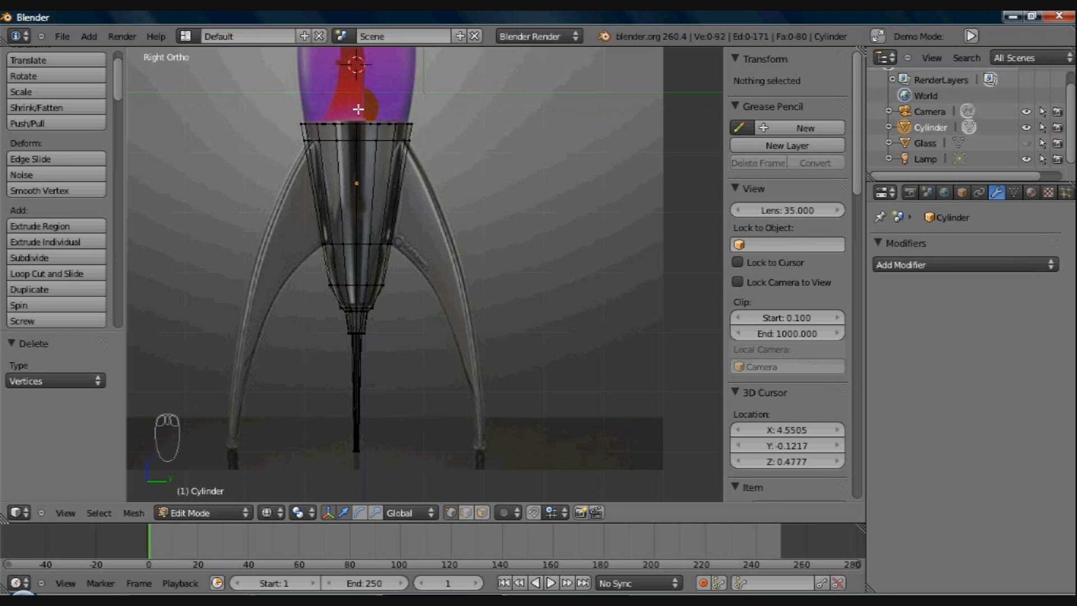
pyautogui.press('b')
pyautogui.moveTo(357, 109); pyautogui.dragTo(447, 469)
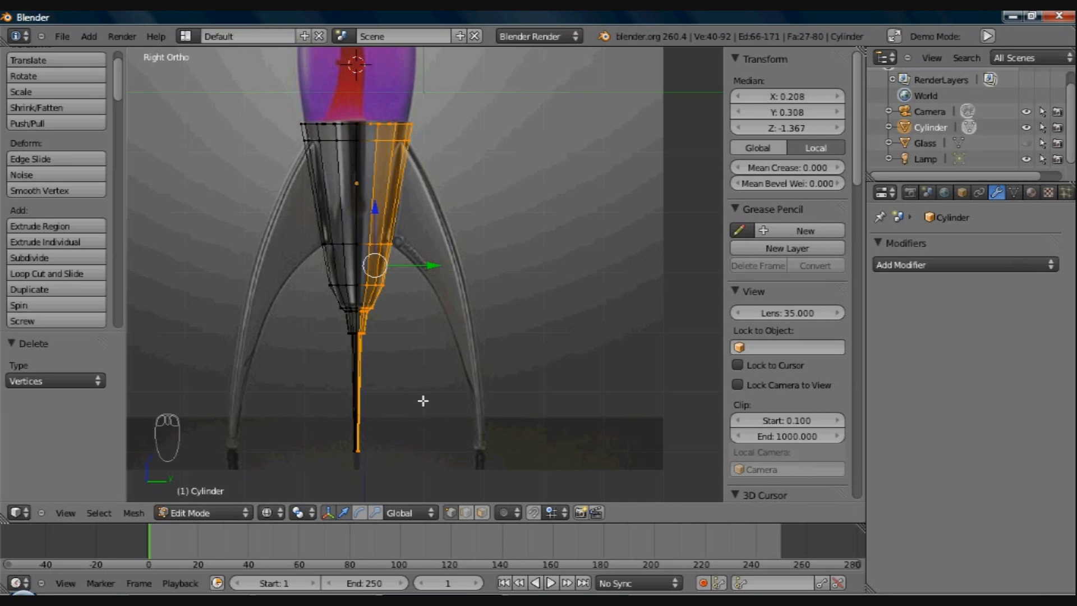
pyautogui.moveTo(423, 400); pyautogui.dragTo(322, 365, button='middle')
pyautogui.moveTo(449, 291); pyautogui.dragTo(577, 308, button='middle')
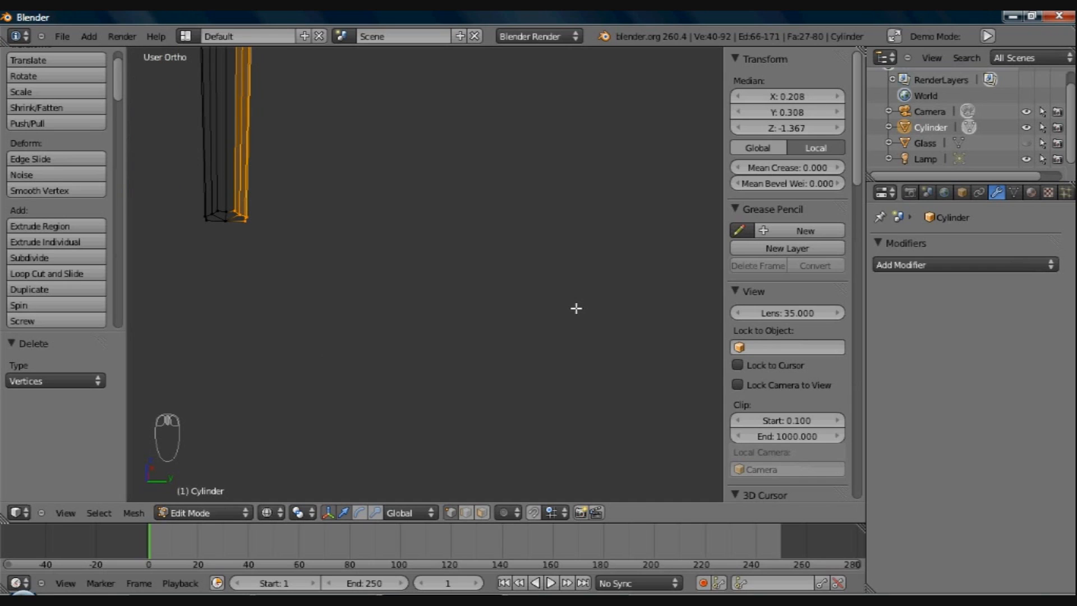
pyautogui.press('x')
pyautogui.click(412, 270)
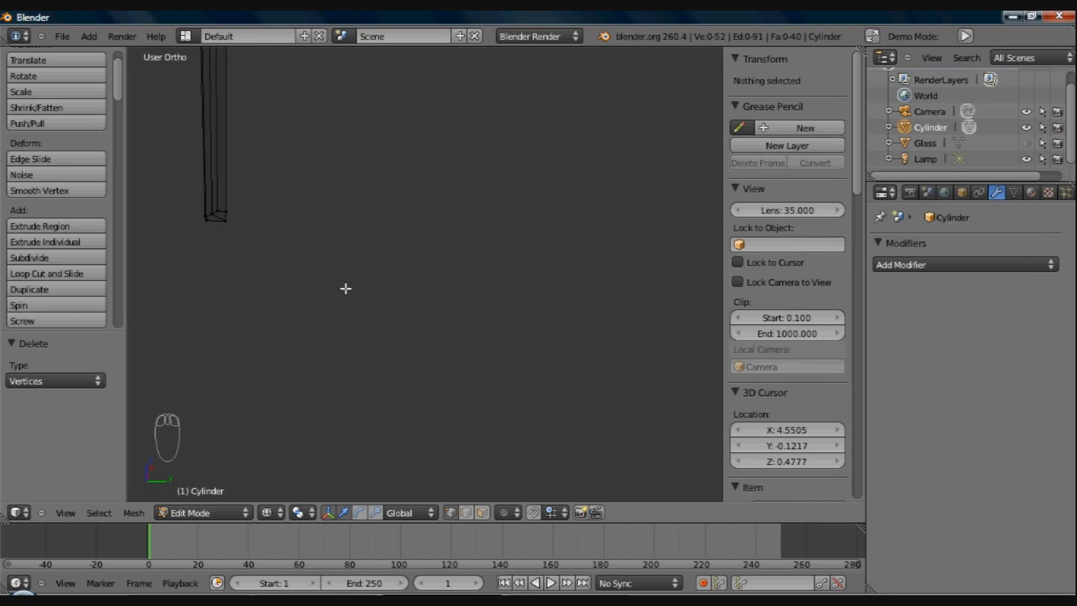
# Step: Show the quarter body in solid shading, switch to face selection, and select all six faces capping its wide top end
pyautogui.press('KP_1')
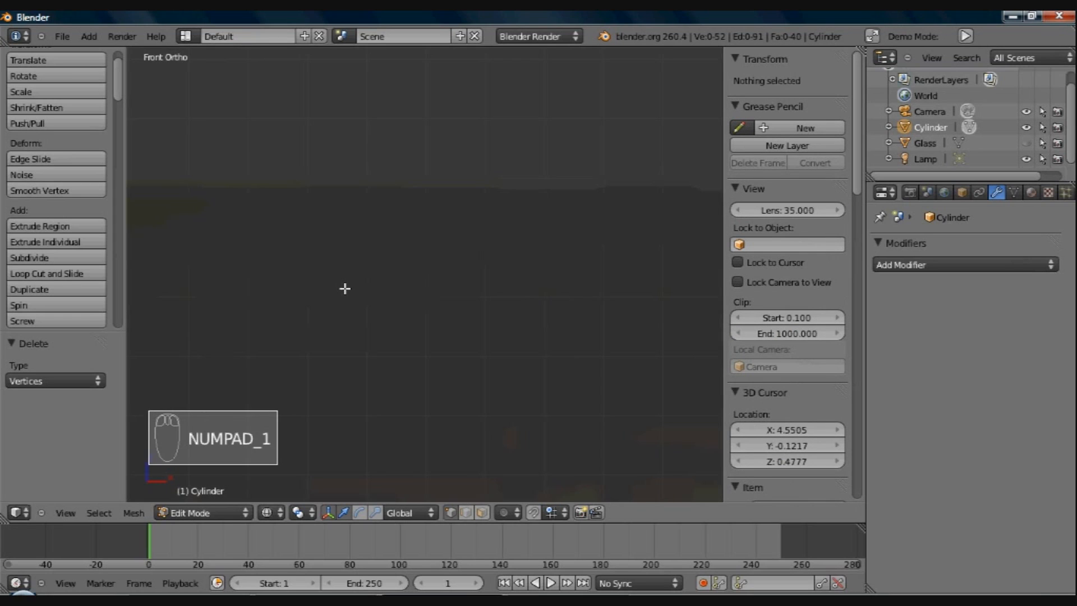
pyautogui.keyDown('ctrl'); pyautogui.moveTo(345, 288); pyautogui.dragTo(442, 232, button='middle'); pyautogui.keyUp('ctrl')
pyautogui.press('z')
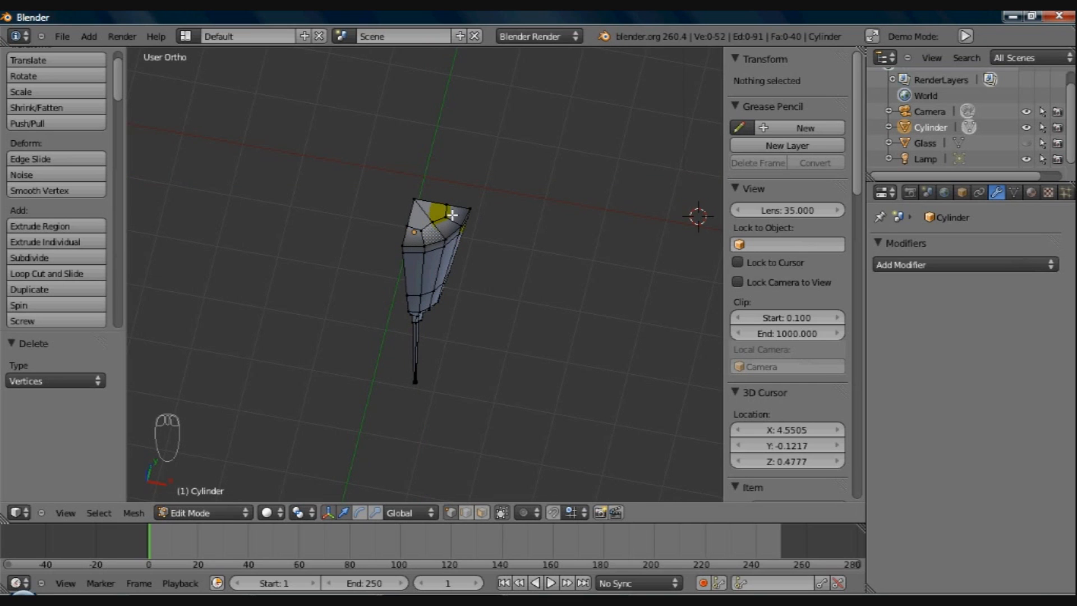
pyautogui.click(481, 513)
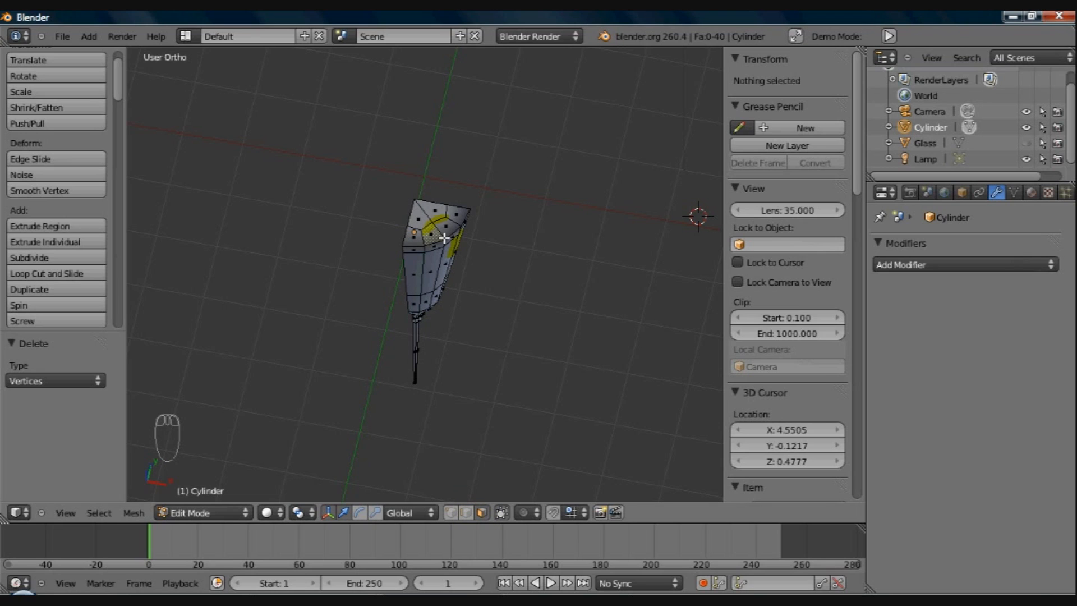
pyautogui.rightClick(443, 212)
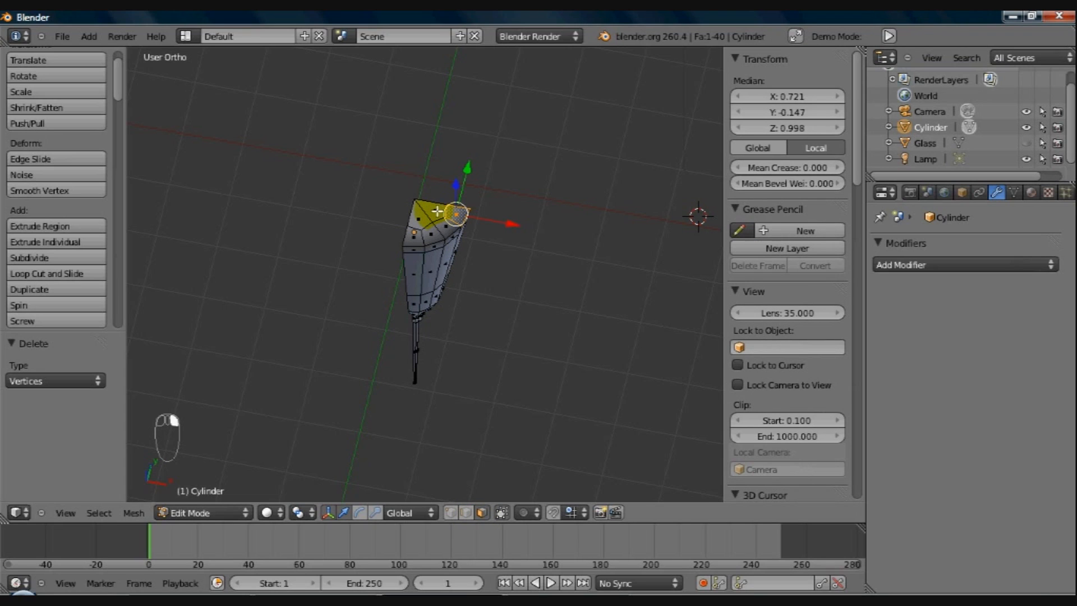
pyautogui.keyDown('shift'); pyautogui.rightClick(419, 218); pyautogui.keyUp('shift')
pyautogui.keyDown('shift'); pyautogui.rightClick(447, 227); pyautogui.keyUp('shift')
pyautogui.keyDown('shift'); pyautogui.rightClick(437, 229); pyautogui.keyUp('shift')
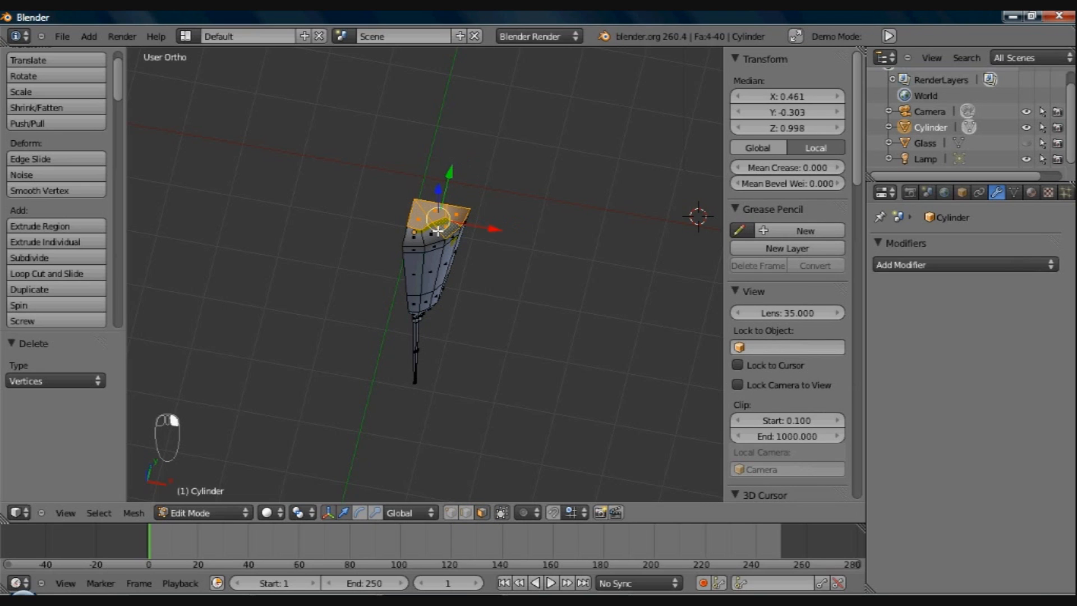
pyautogui.keyDown('shift'); pyautogui.rightClick(410, 235); pyautogui.keyUp('shift')
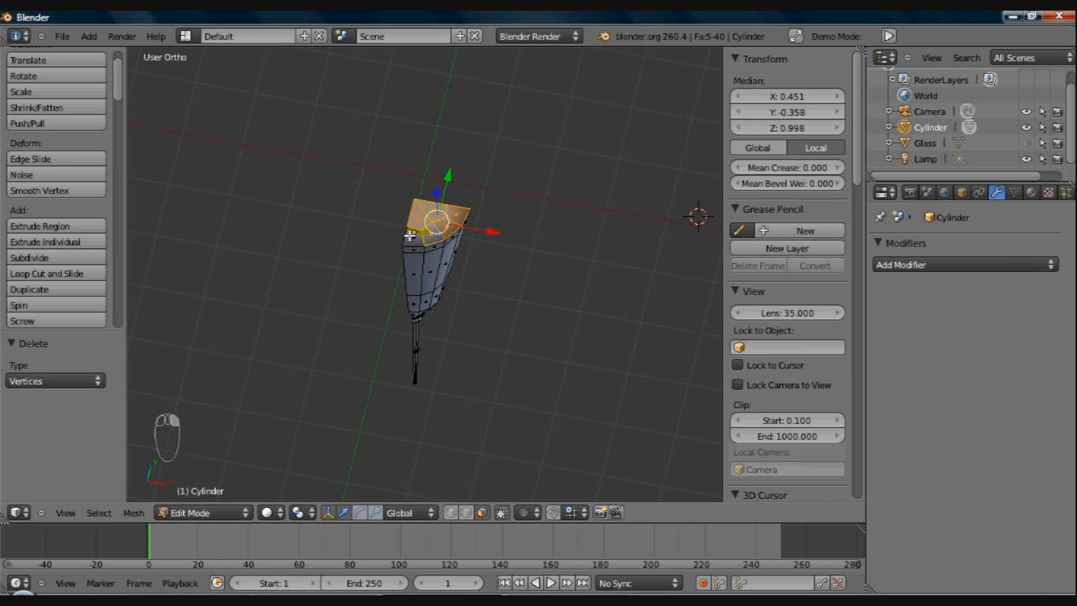
pyautogui.keyDown('shift'); pyautogui.rightClick(401, 239); pyautogui.keyUp('shift')
# Step: Try deleting the vertices of the selected top cap, and undo that deletion
pyautogui.moveTo(431, 246); pyautogui.dragTo(429, 244, button='middle')
pyautogui.press('x')
pyautogui.click(429, 245)
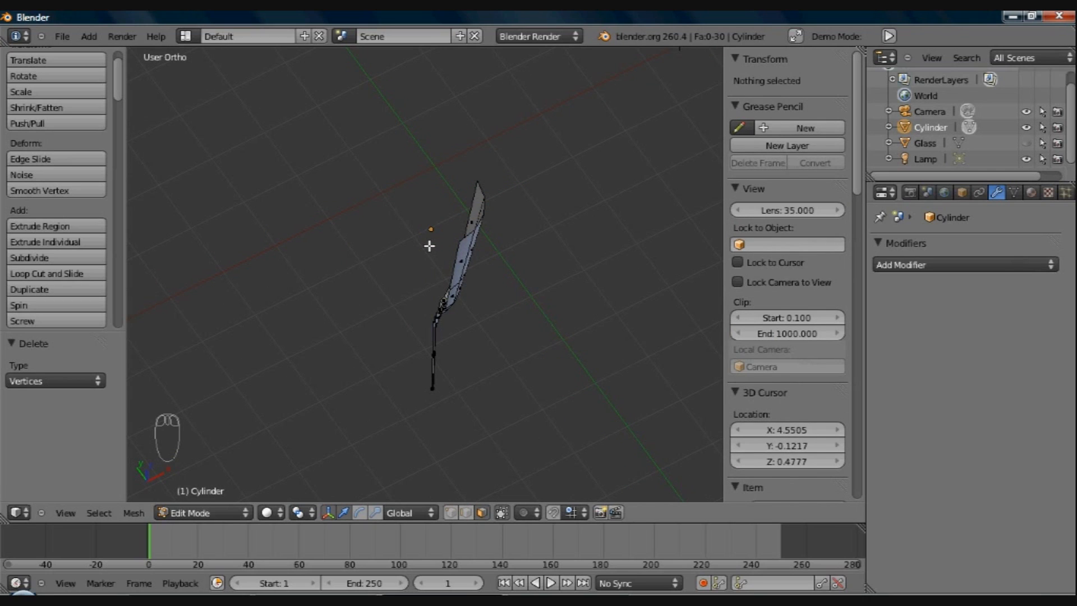
pyautogui.hotkey('ctrl', 'z')
pyautogui.press('x')
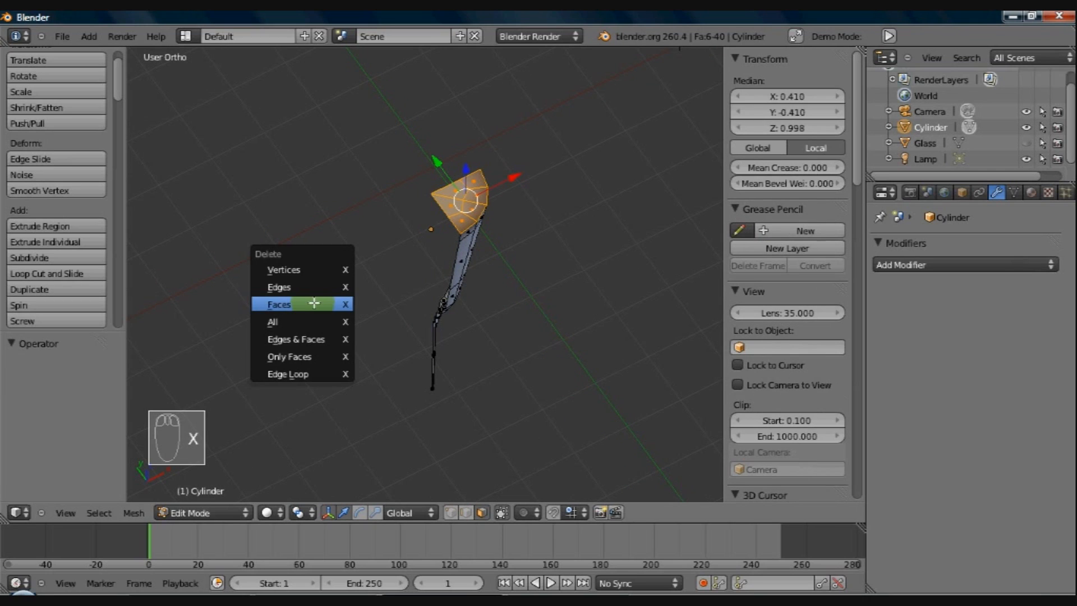
pyautogui.press('Escape')
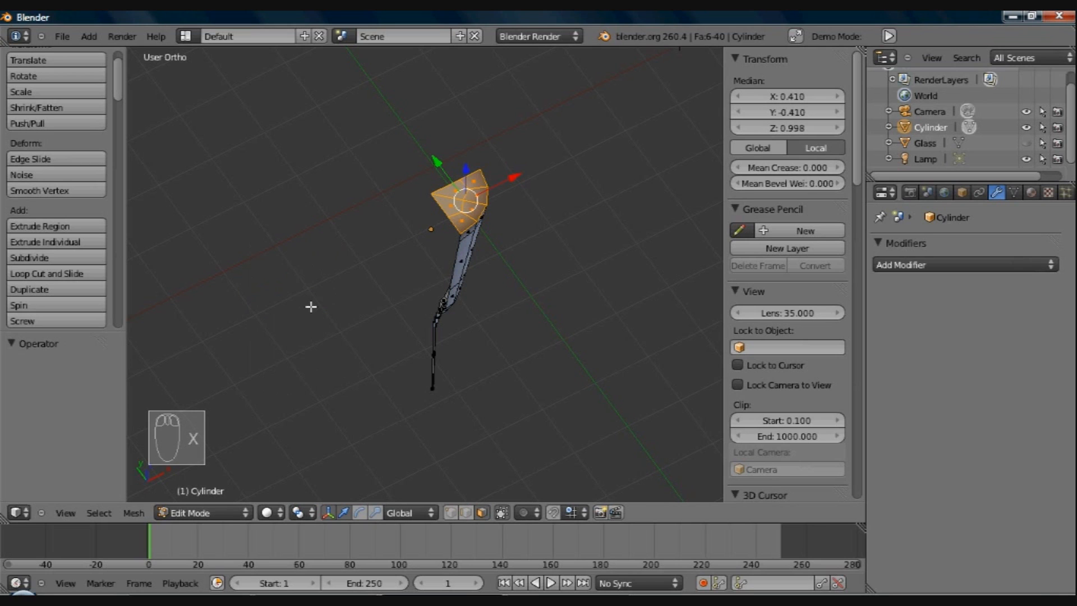
# Step: Delete only the six selected cap faces, leaving the top of the quarter body open
pyautogui.press('x')
pyautogui.click(312, 308)
pyautogui.moveTo(402, 330); pyautogui.dragTo(420, 276, button='middle')
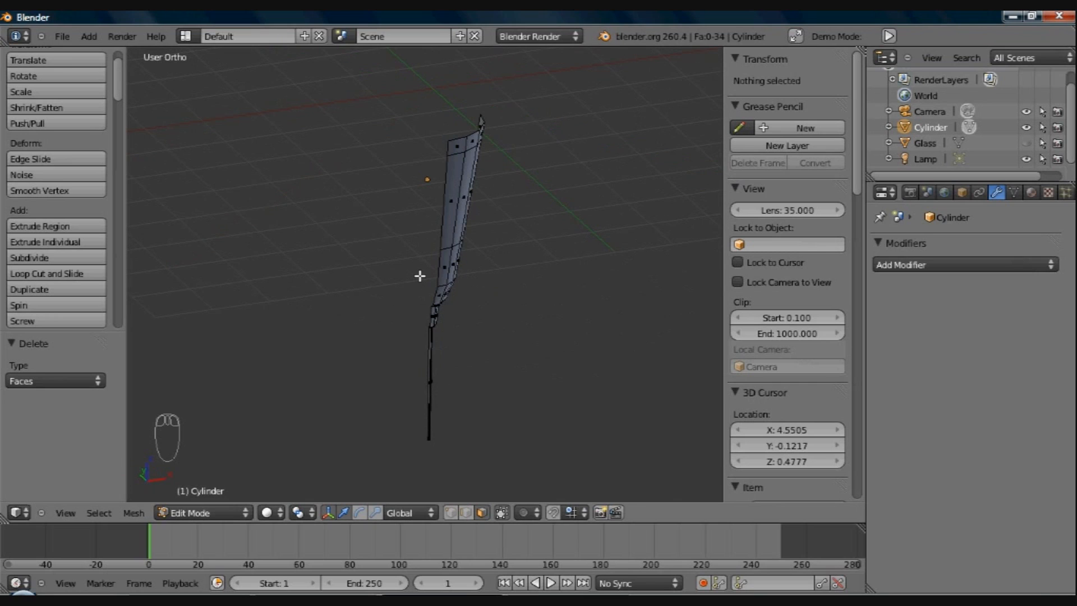
# Step: Add a Mirror modifier to the Cylinder, mirroring the quarter across both the X and Y axes
pyautogui.press('KP_1')
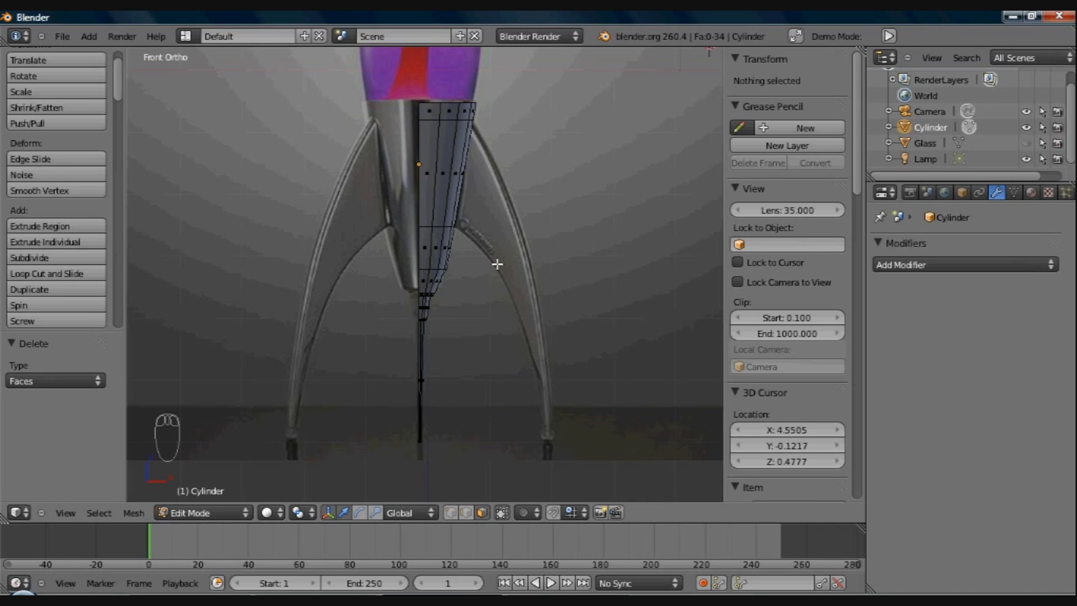
pyautogui.click(887, 270)
pyautogui.click(929, 266)
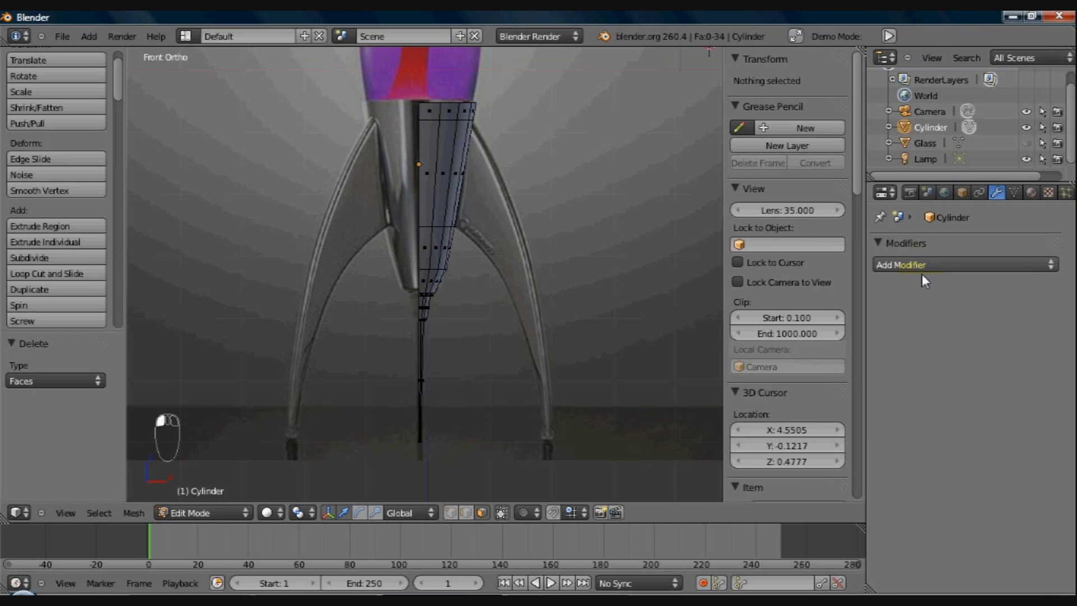
pyautogui.click(921, 265)
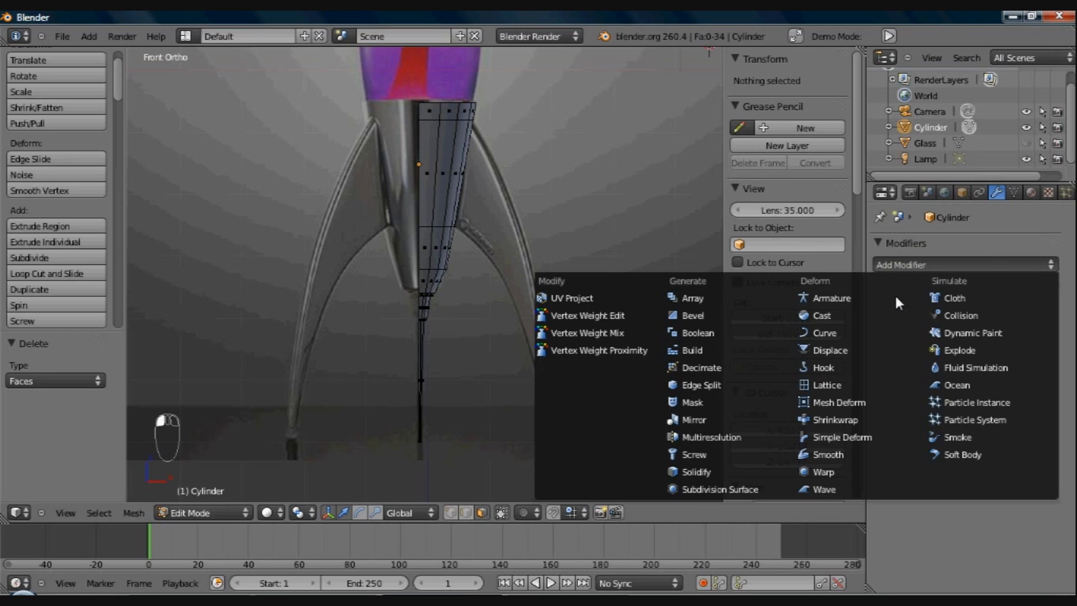
pyautogui.click(713, 420)
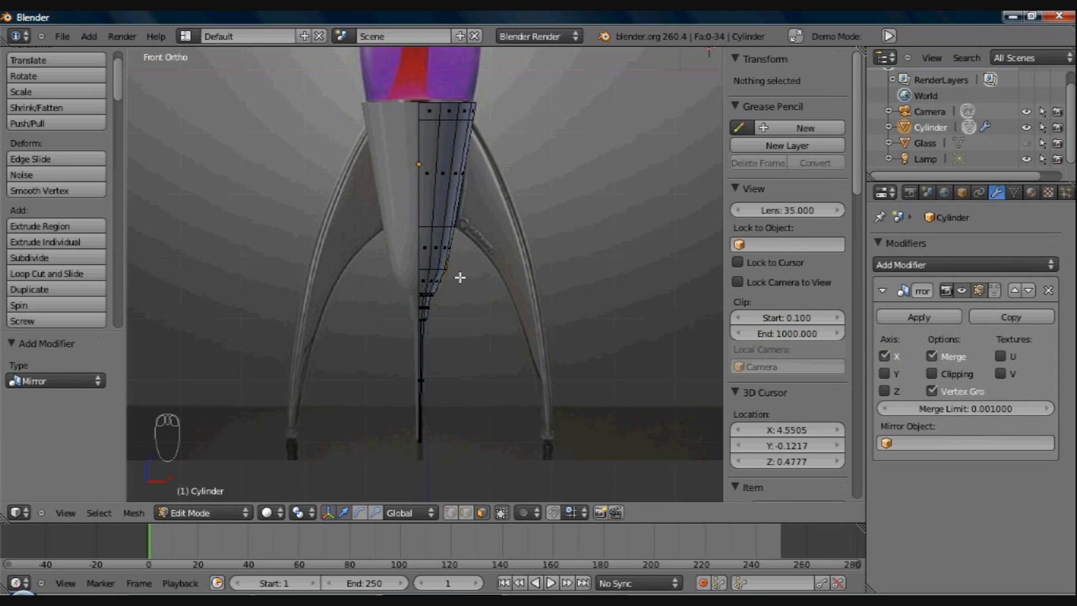
pyautogui.moveTo(460, 277); pyautogui.dragTo(473, 174, button='middle')
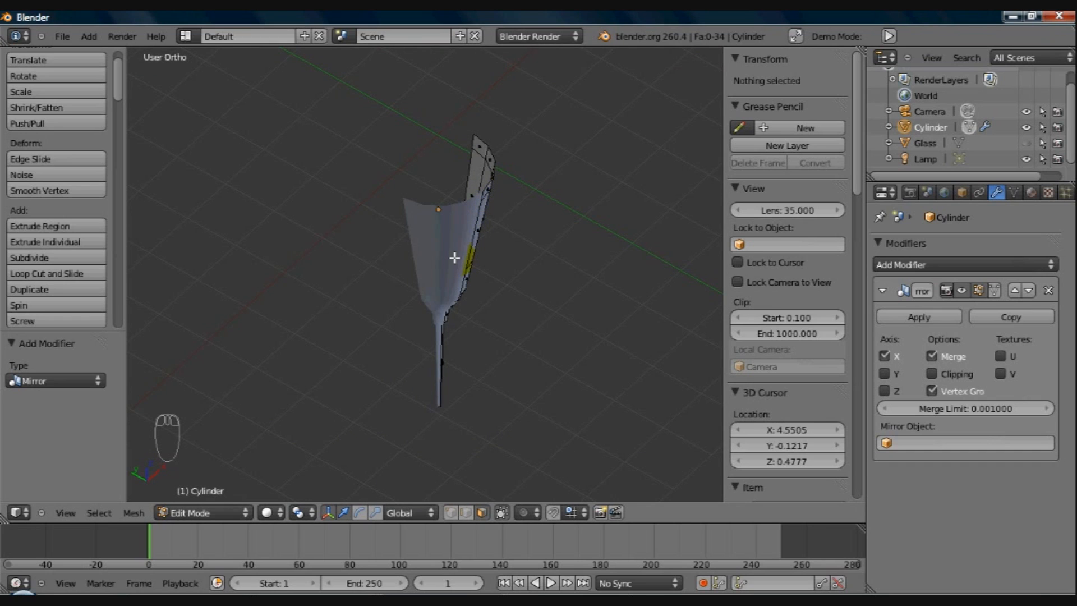
pyautogui.moveTo(479, 323); pyautogui.dragTo(404, 364, button='middle')
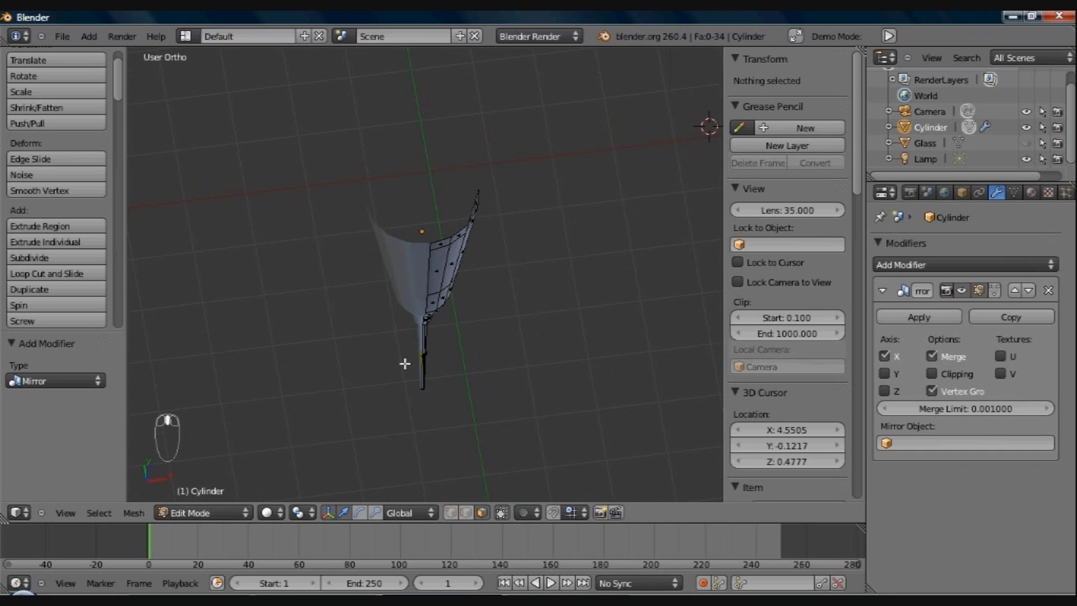
pyautogui.click(885, 388)
pyautogui.click(886, 375)
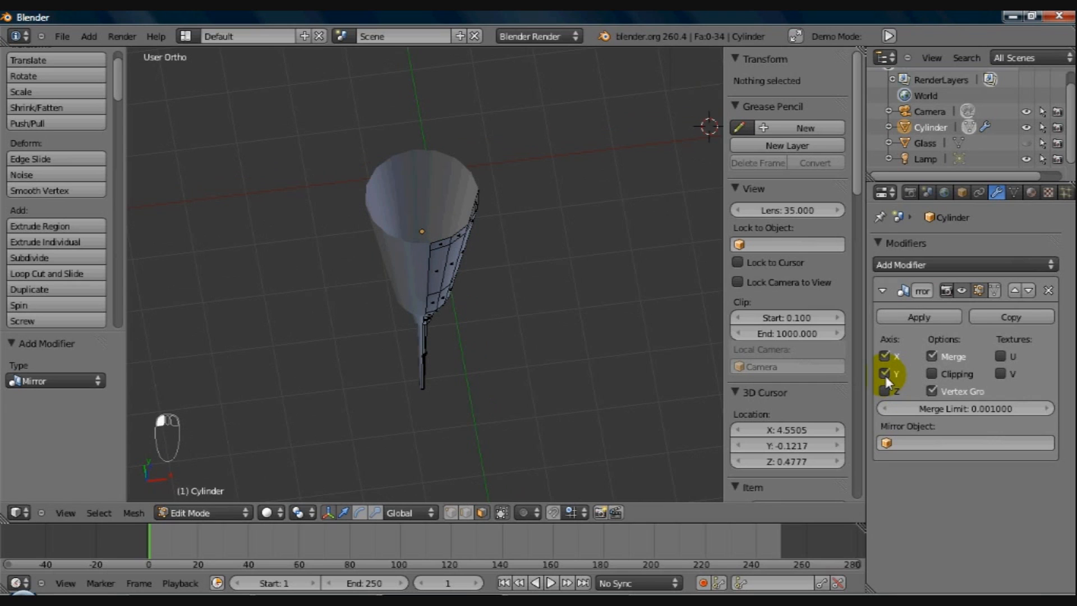
# Step: Extrude the tall outermost side face below the rim in front view by about 0.587 in X and -0.893 in Z to start the fin
pyautogui.moveTo(453, 365); pyautogui.dragTo(410, 280, button='middle')
pyautogui.press('KP_1')
pyautogui.press('KP_1')
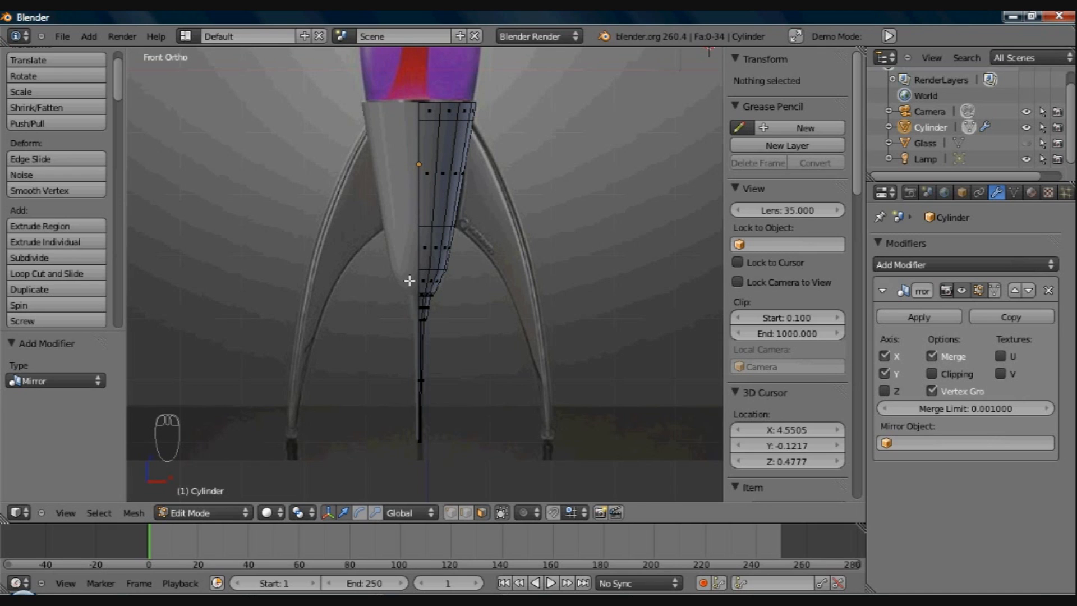
pyautogui.moveTo(474, 225); pyautogui.dragTo(428, 197, button='middle')
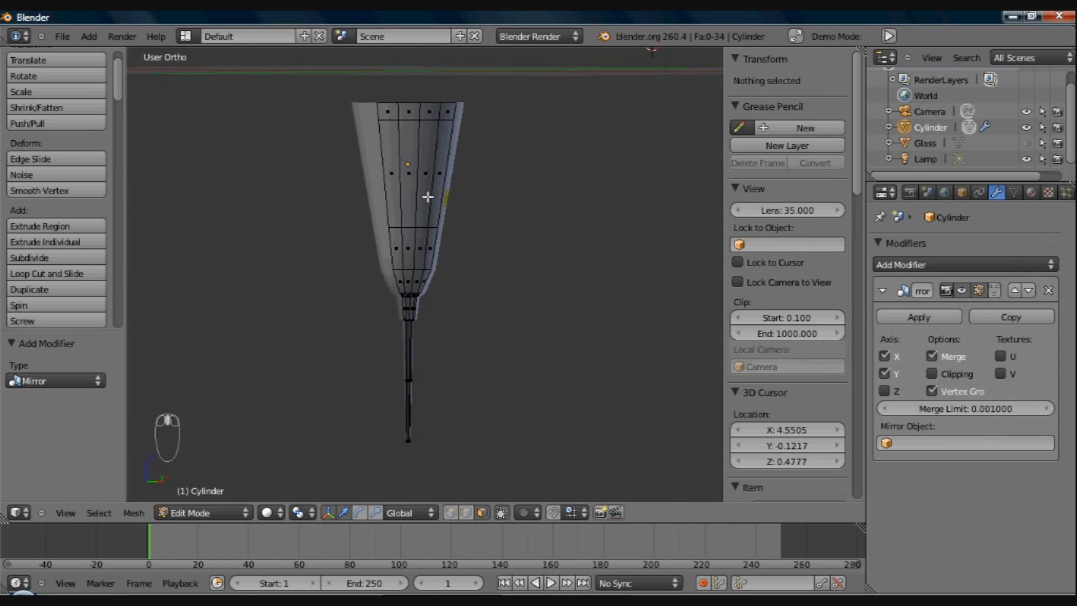
pyautogui.rightClick(441, 187)
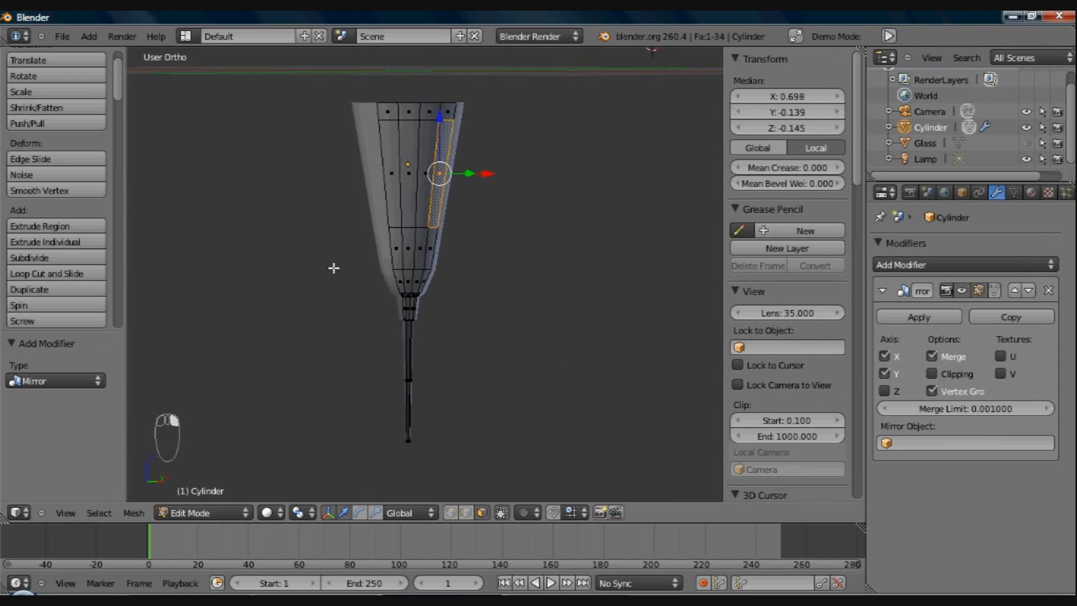
pyautogui.press('KP_1')
pyautogui.press('KP_1')
pyautogui.press('KP_1')
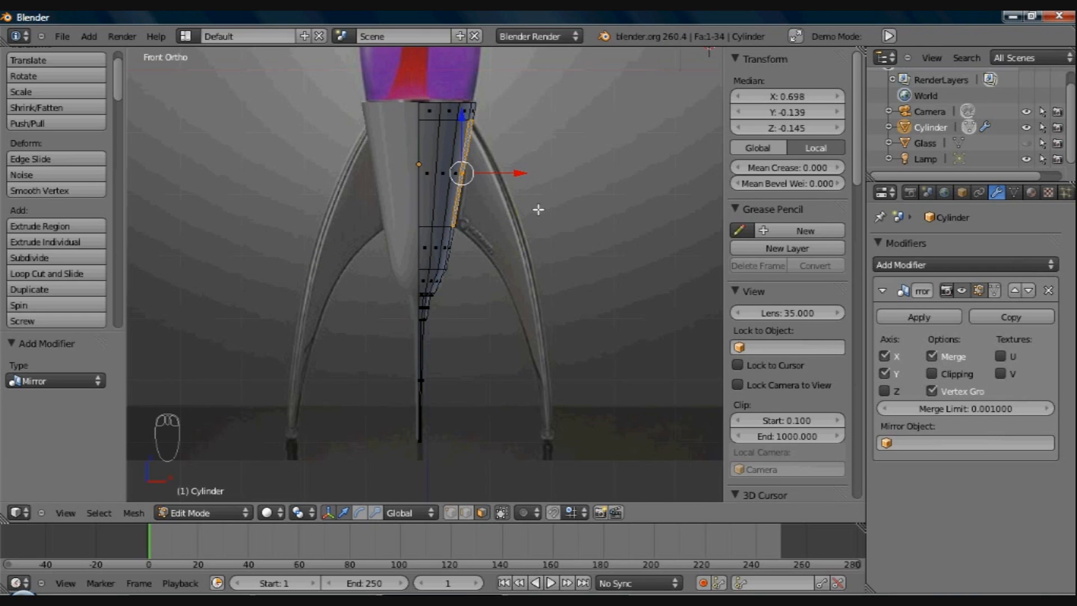
pyautogui.press('e')
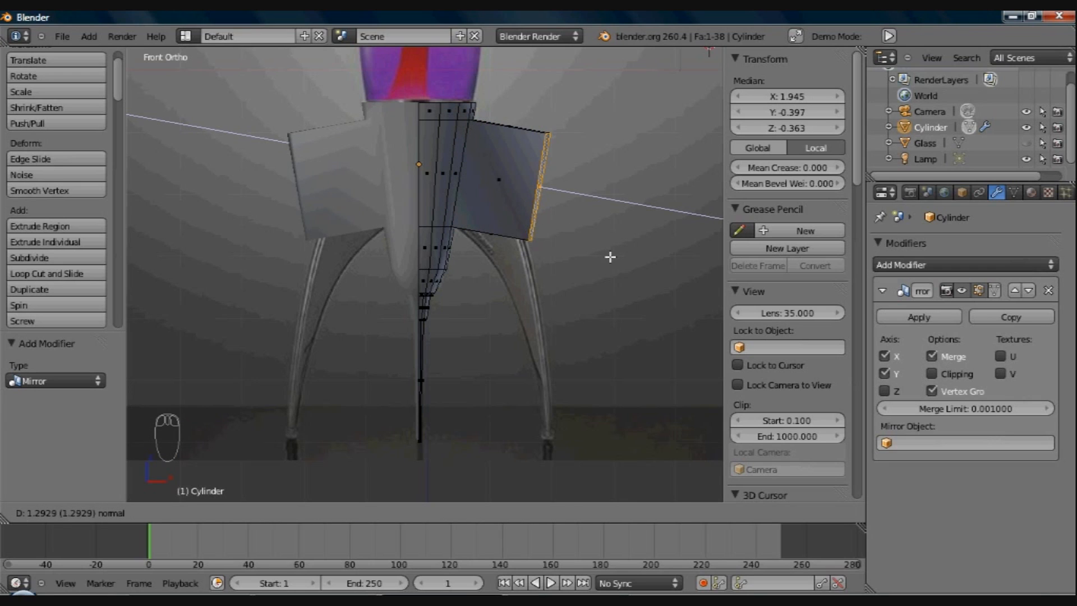
pyautogui.middleClick(565, 232)
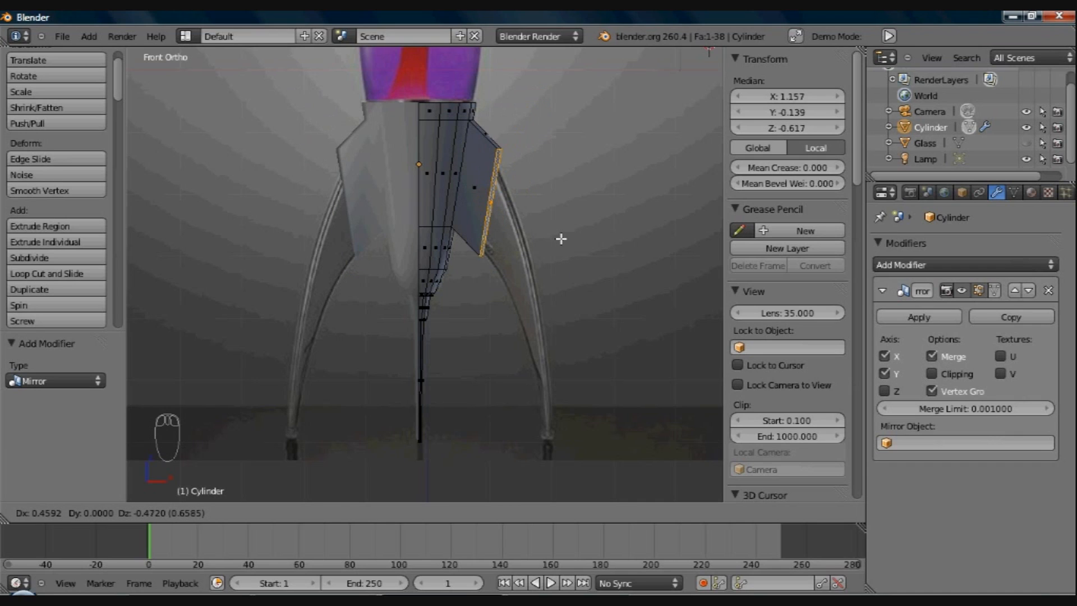
pyautogui.click(575, 265)
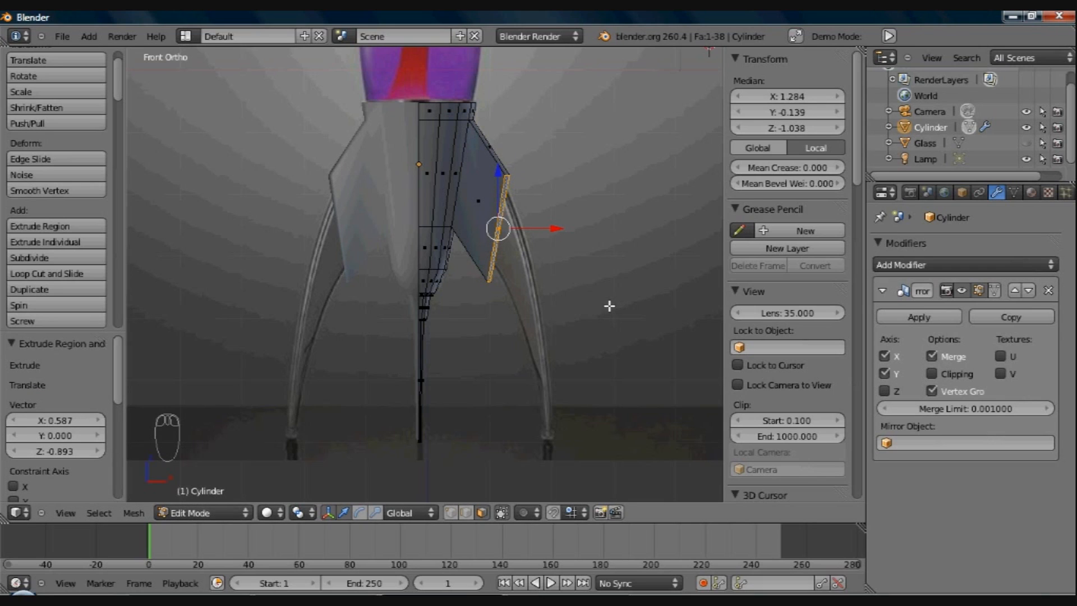
# Step: In wireframe, rotate the fin's end face about 17° and scale it to about 0.541 to match the reference fin's width
pyautogui.press('z')
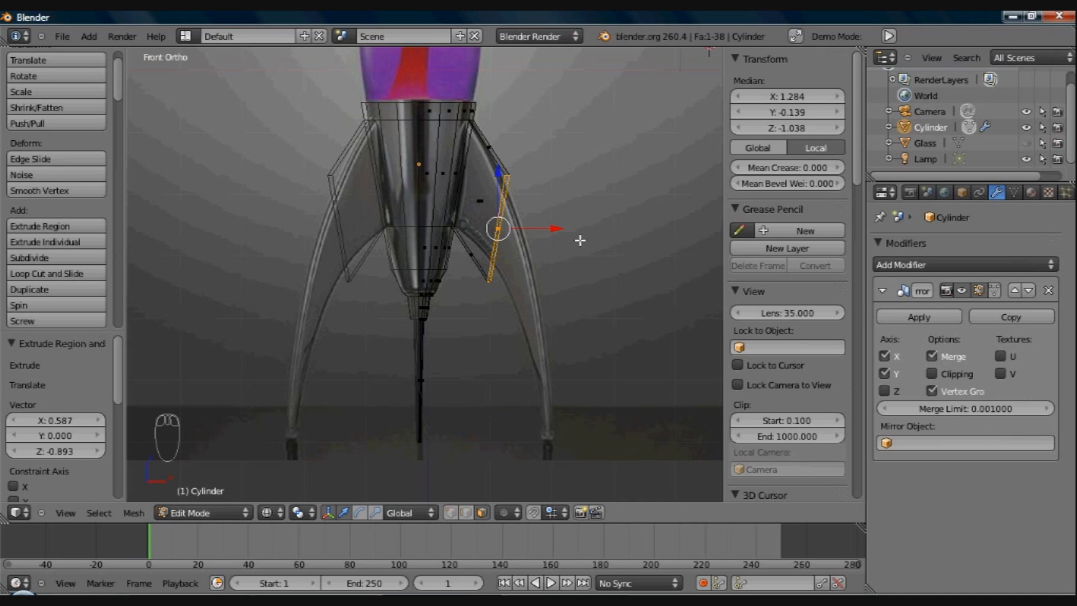
pyautogui.press('r')
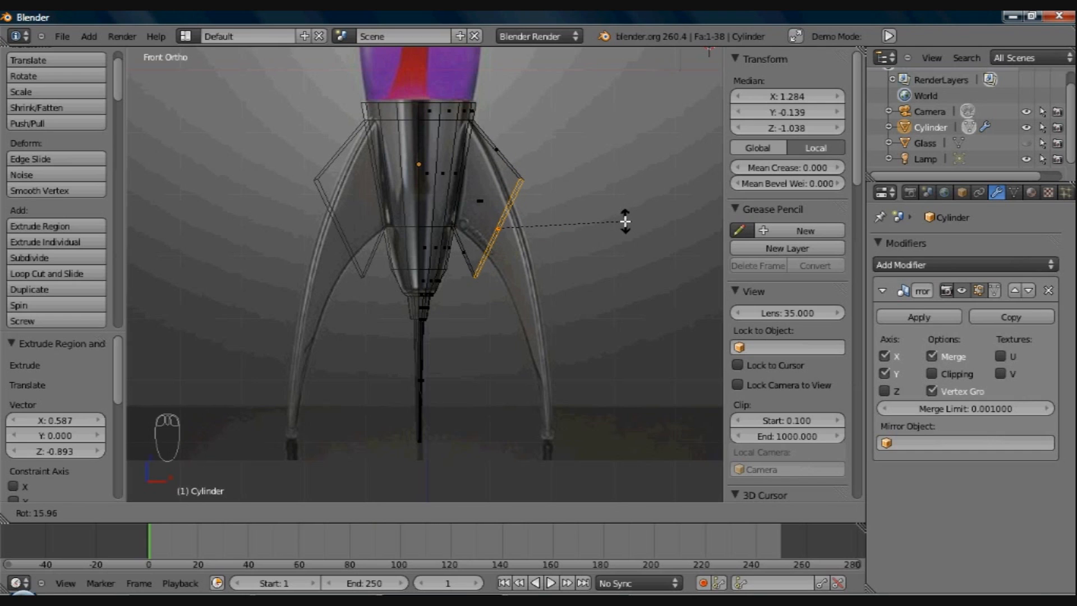
pyautogui.click(624, 224)
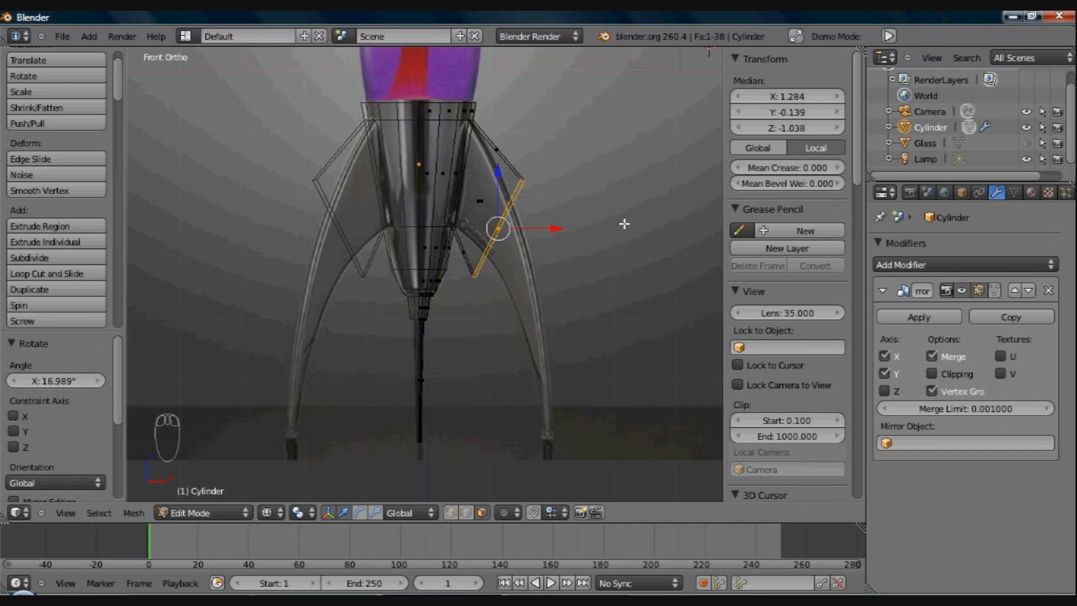
pyautogui.press('s')
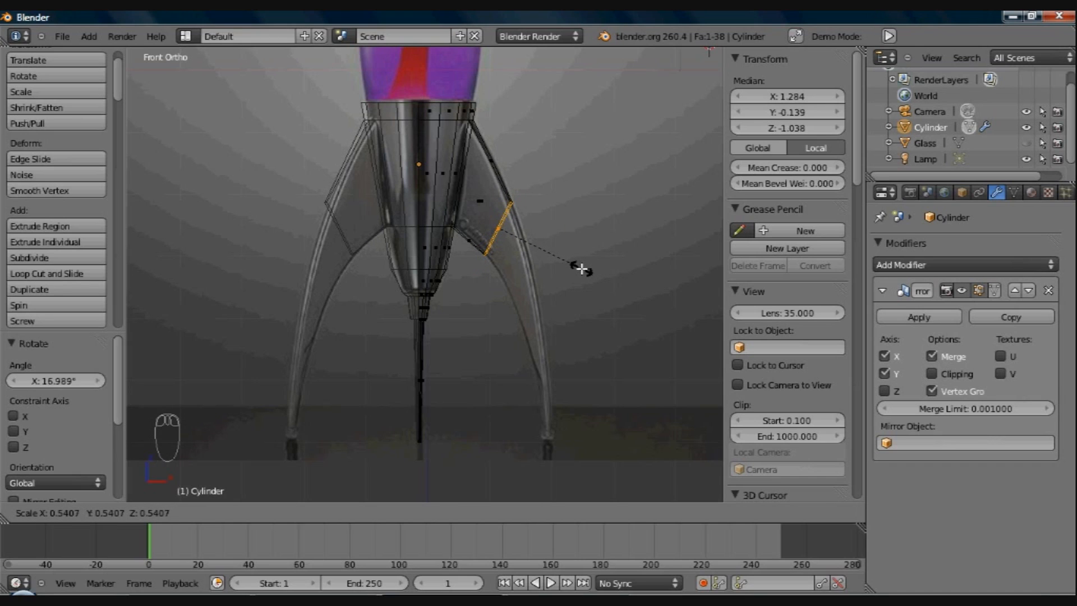
pyautogui.click(579, 268)
# Step: Extrude the fin's end face farther down the reference leg by about 0.344 in X and -0.727 in Z
pyautogui.press('e')
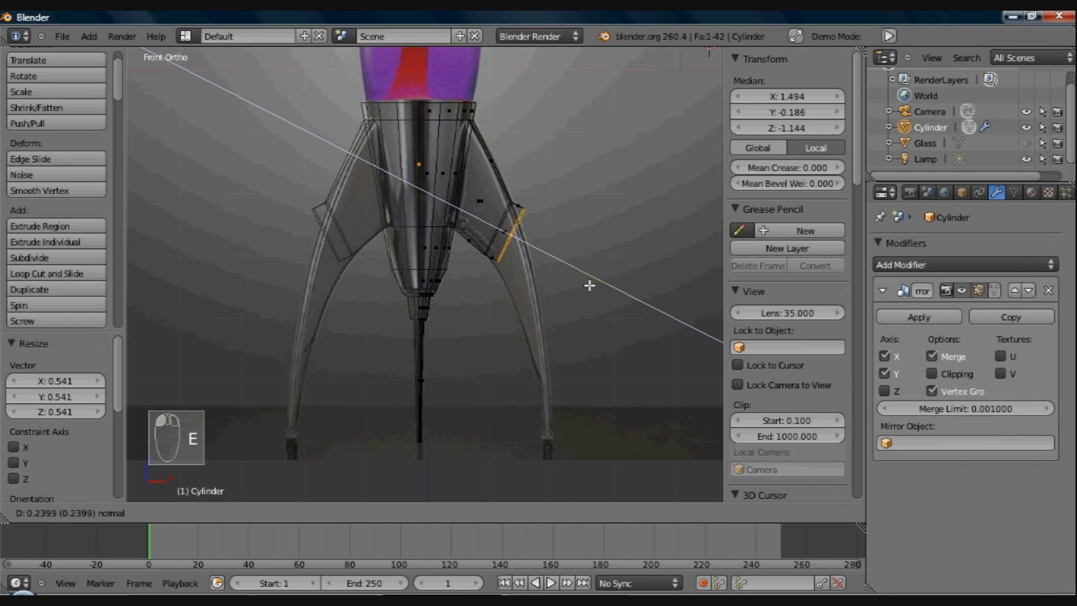
pyautogui.middleClick(590, 287)
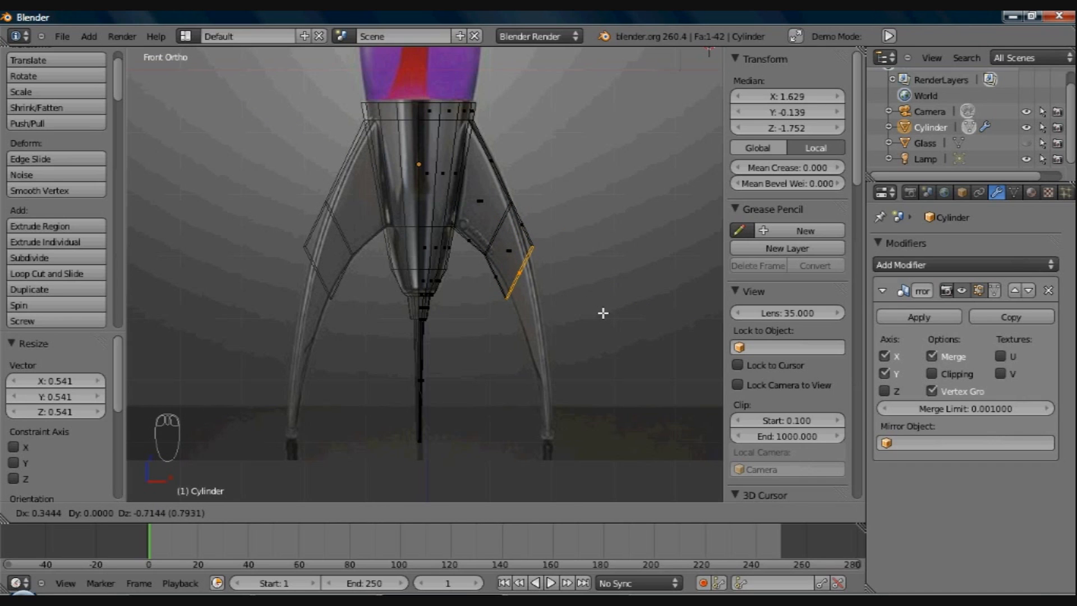
pyautogui.click(604, 314)
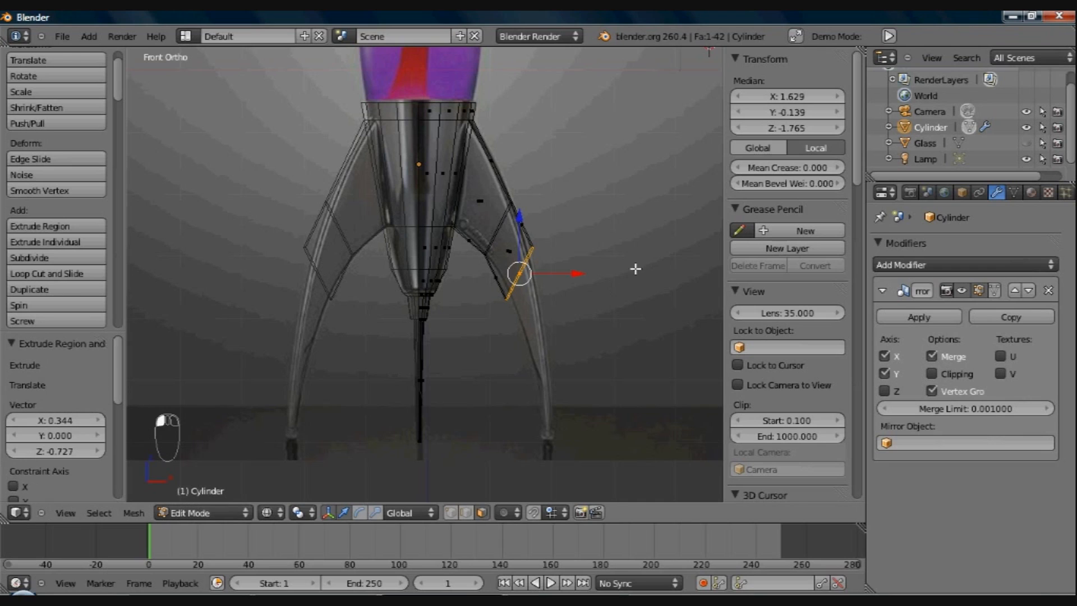
# Step: Rotate the fin's new end face about 19° and scale it to about 0.562 to fit the leg's outline
pyautogui.press('r')
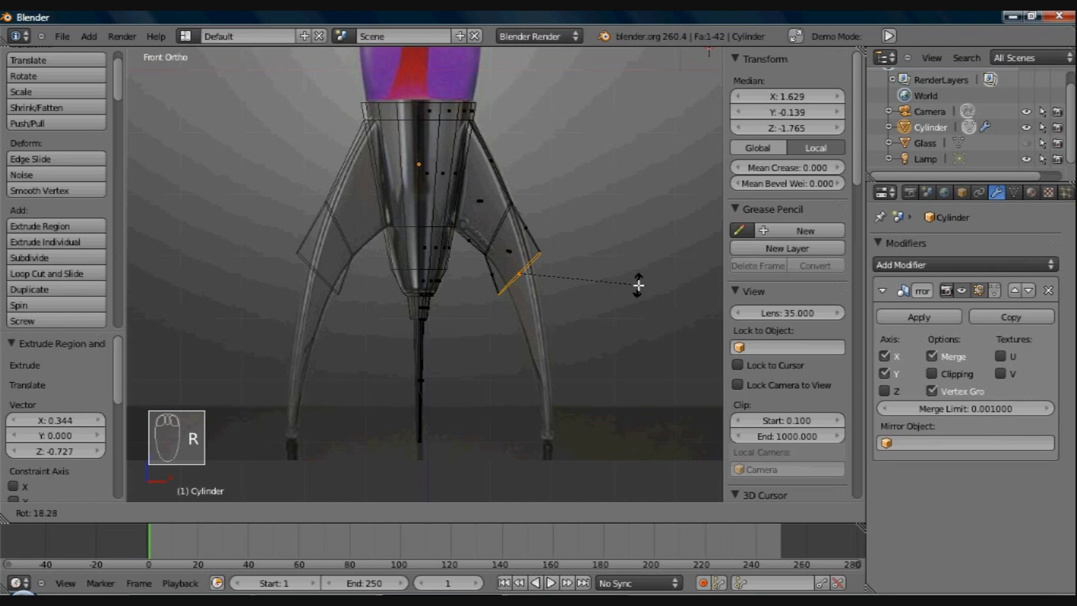
pyautogui.click(649, 291)
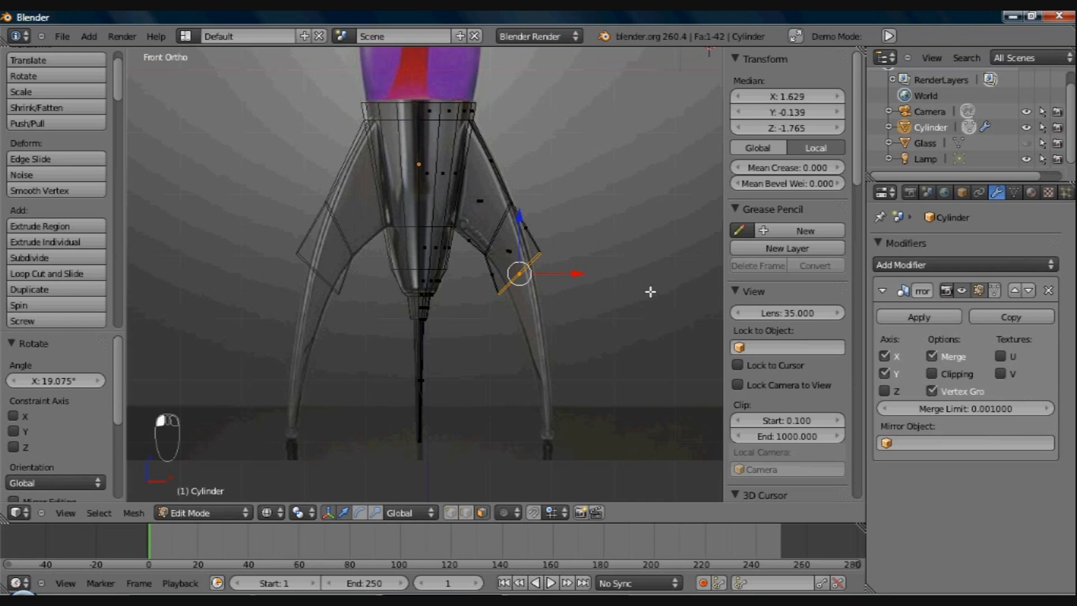
pyautogui.press('s')
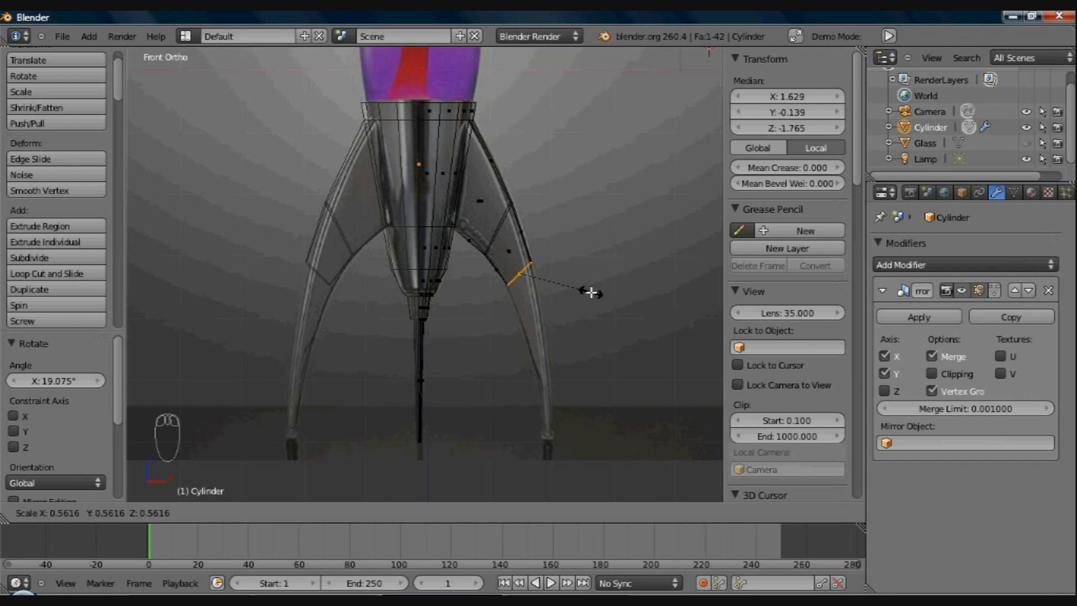
pyautogui.click(591, 293)
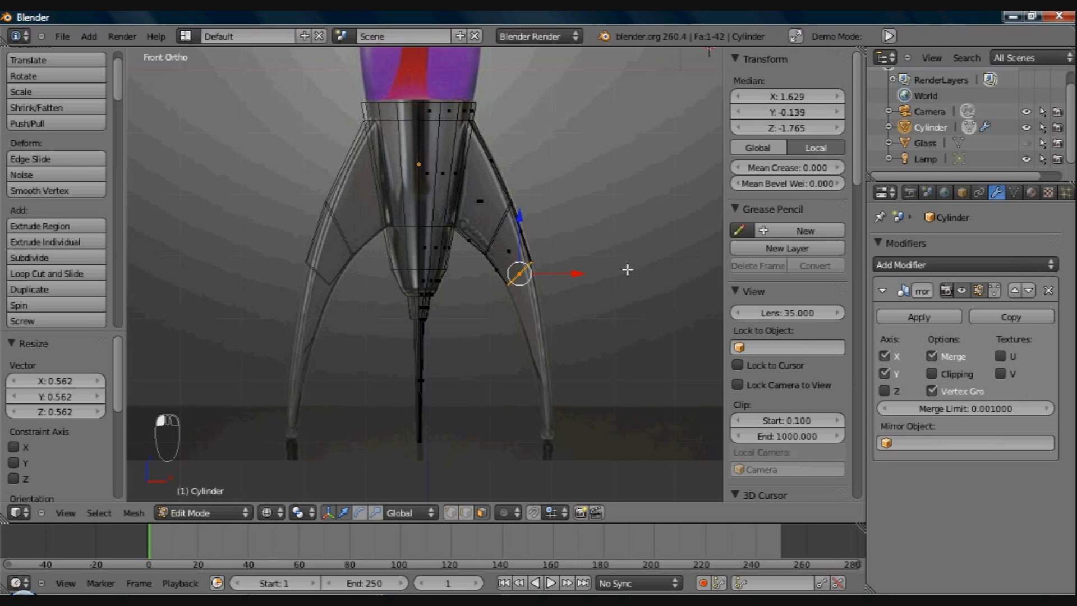
# Step: Nudge the fin's end face about -0.026 in X and Z, and extrude it down the reference leg by about 0.204 in X and -0.702 in Z
pyautogui.press('g')
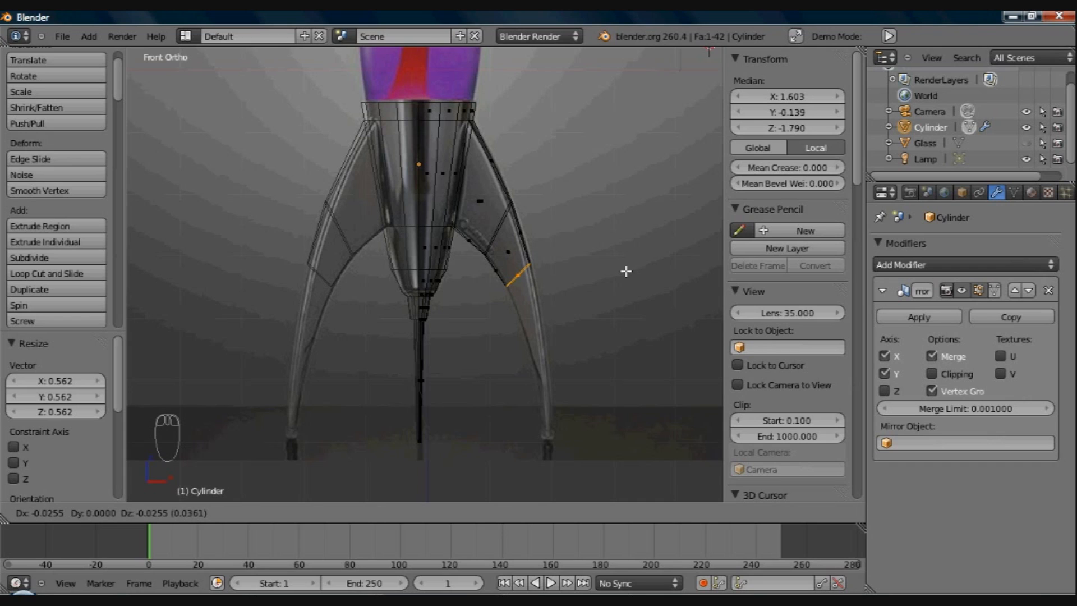
pyautogui.click(626, 271)
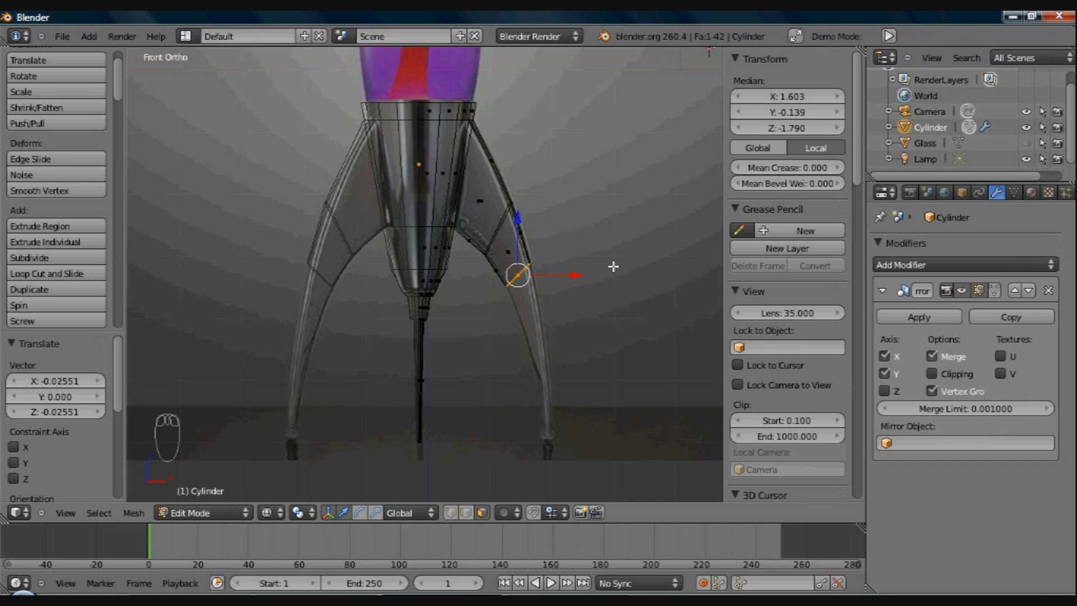
pyautogui.press('e')
pyautogui.middleClick(622, 268)
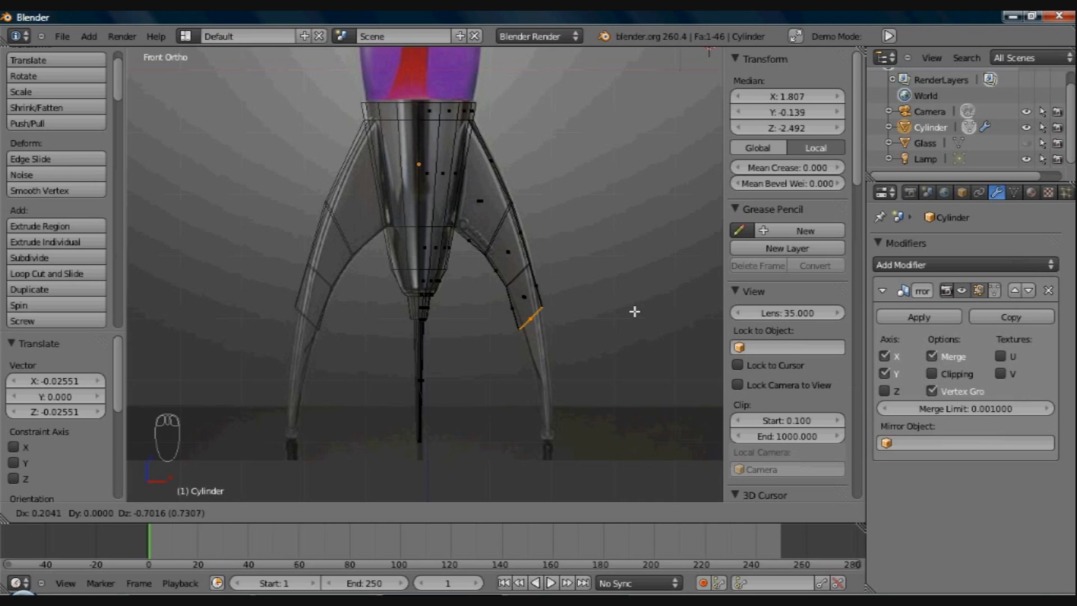
pyautogui.click(636, 311)
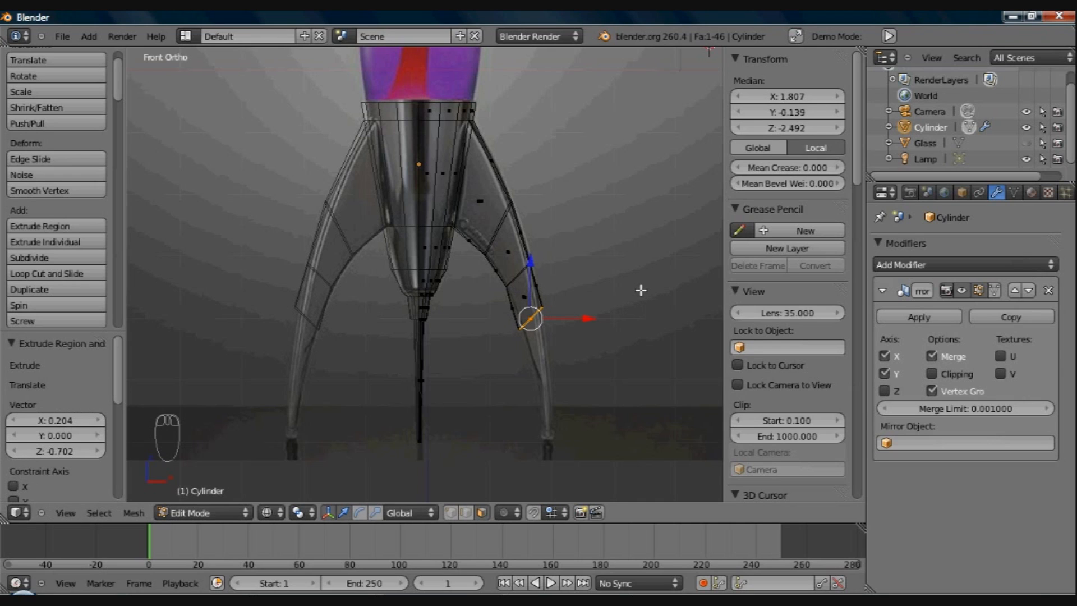
# Step: Rotate the fin's newest end face about 25.5° and scale it to about 0.648 to match the reference leg's width
pyautogui.click(650, 280)
pyautogui.press('r')
pyautogui.click(646, 313)
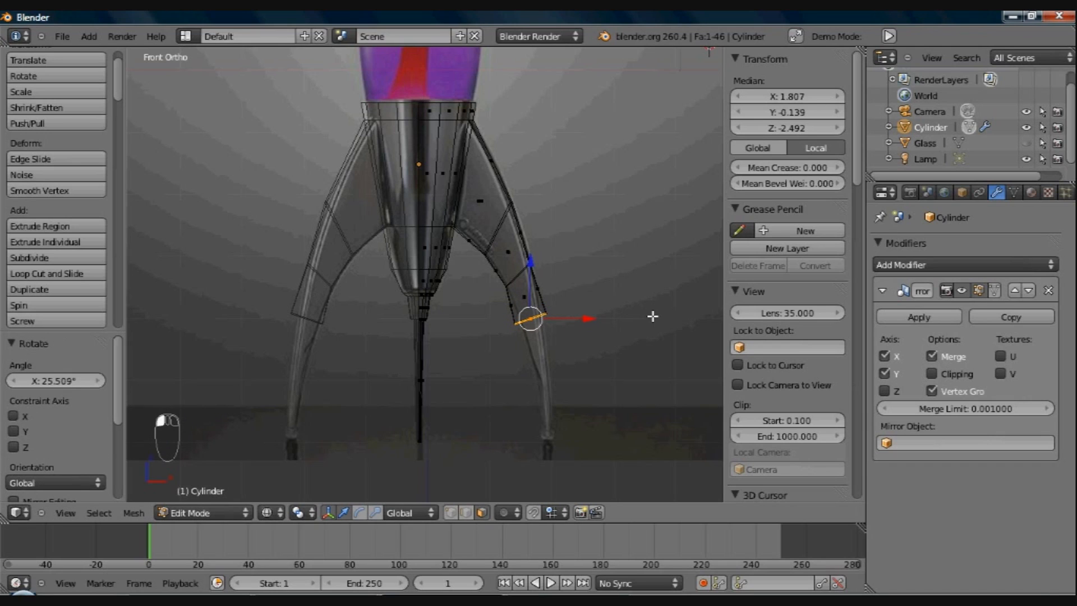
pyautogui.press('s')
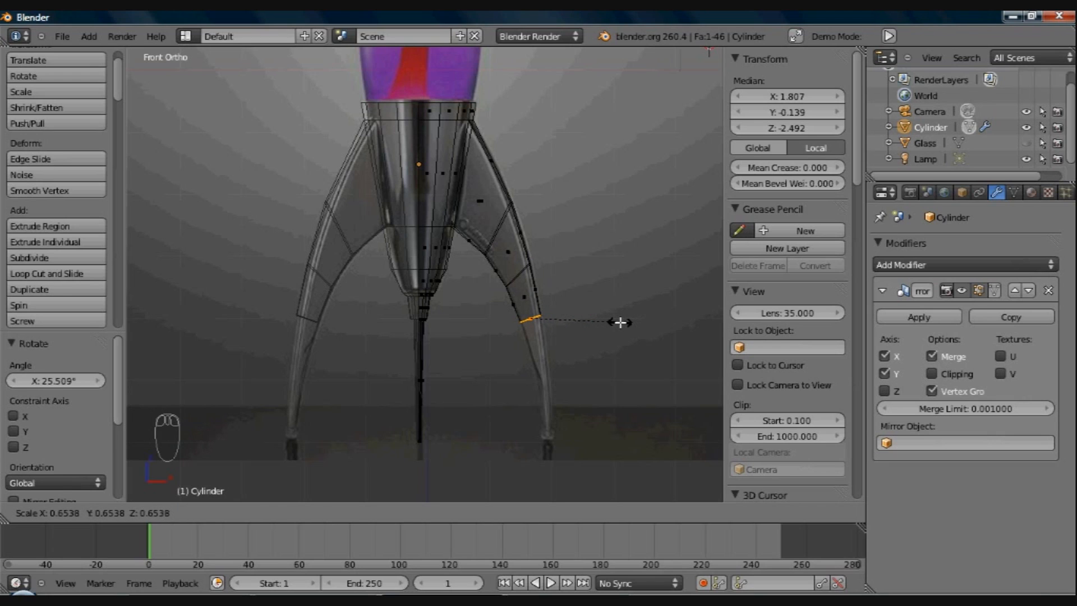
pyautogui.click(620, 322)
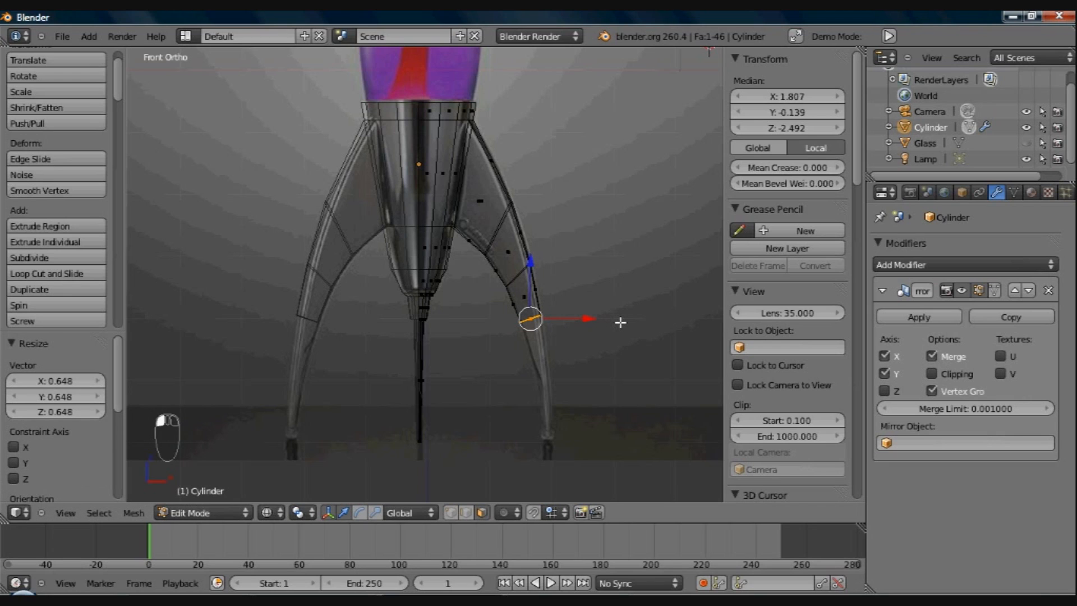
# Step: Extrude the leg's end face farther down the reference by about 0.140 in X and -0.638 in Z
pyautogui.press('e')
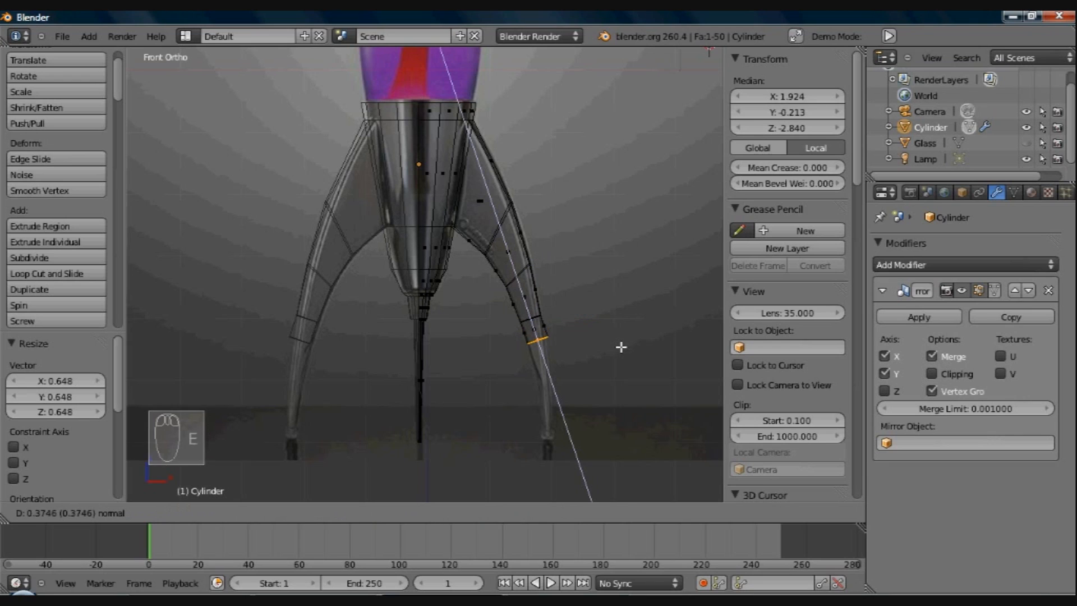
pyautogui.middleClick(621, 348)
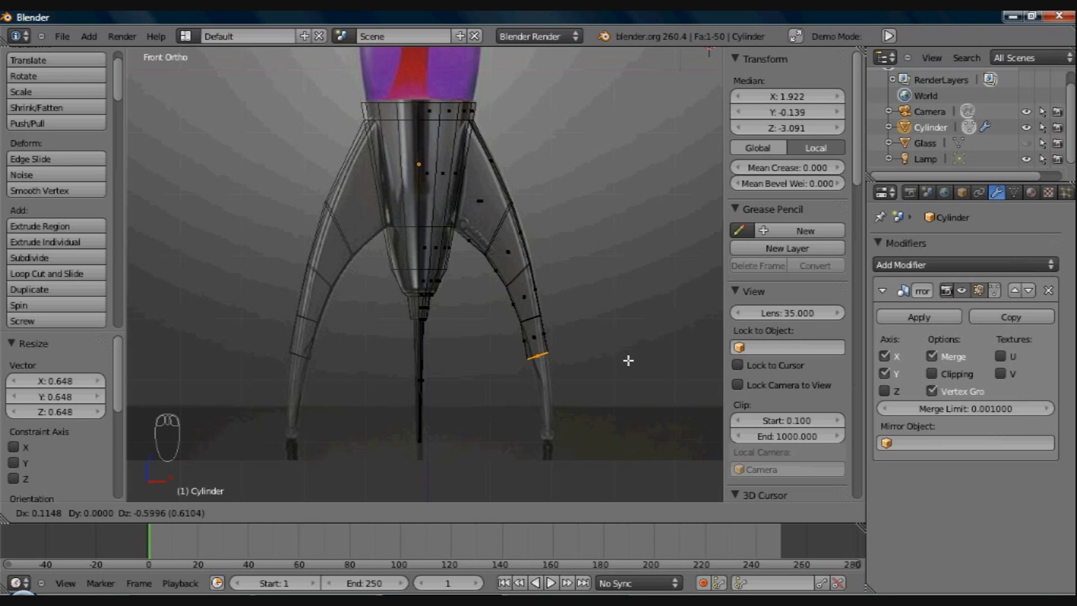
pyautogui.click(630, 362)
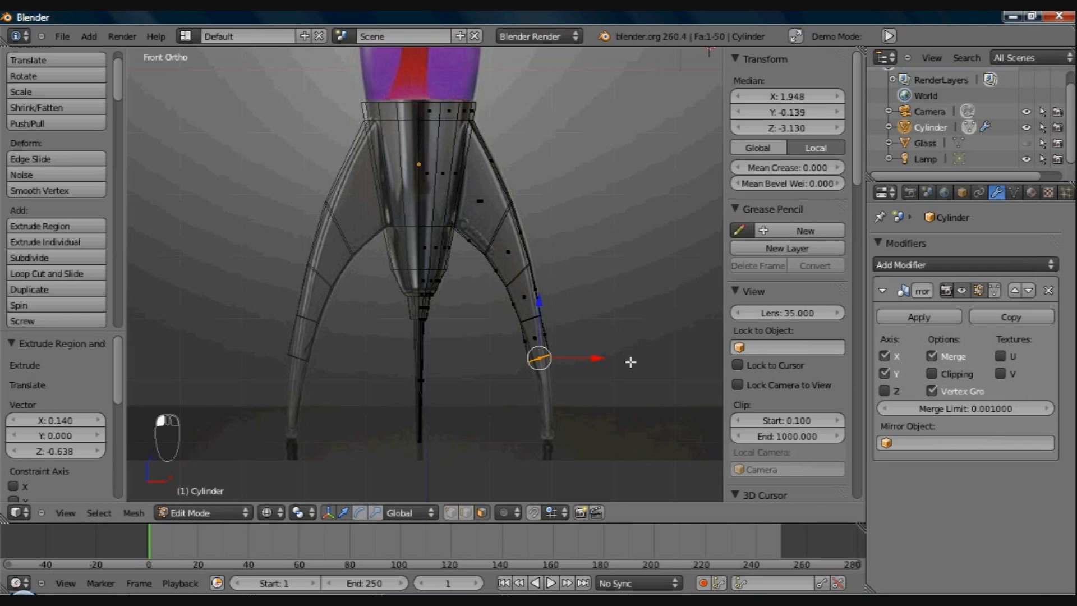
# Step: Rotate the leg's end face about 9.9° and scale it to about 0.764 to follow the narrowing outline
pyautogui.press('r')
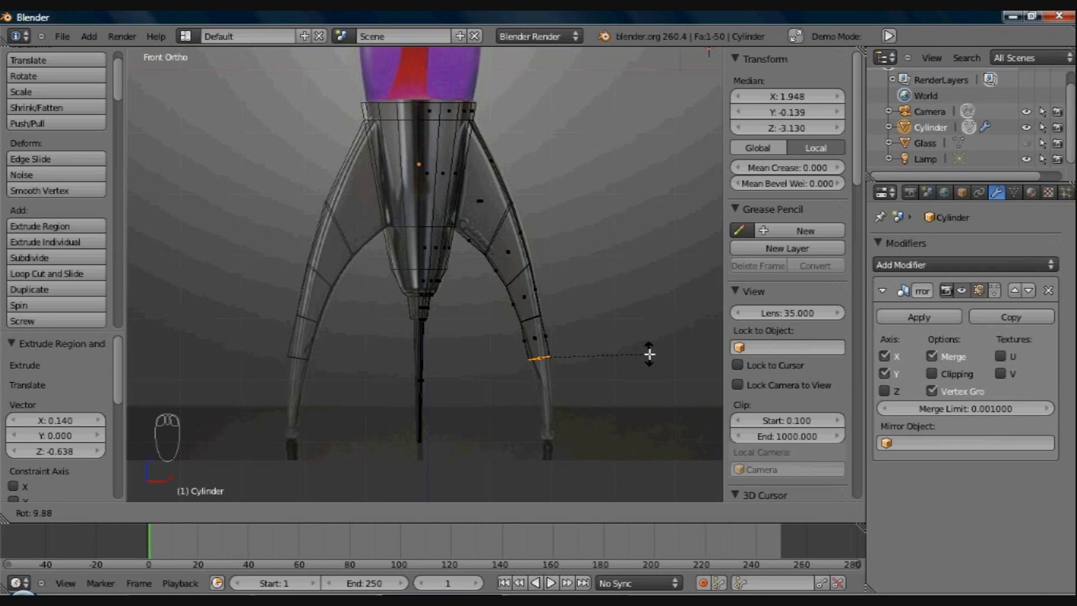
pyautogui.click(649, 354)
pyautogui.press('s')
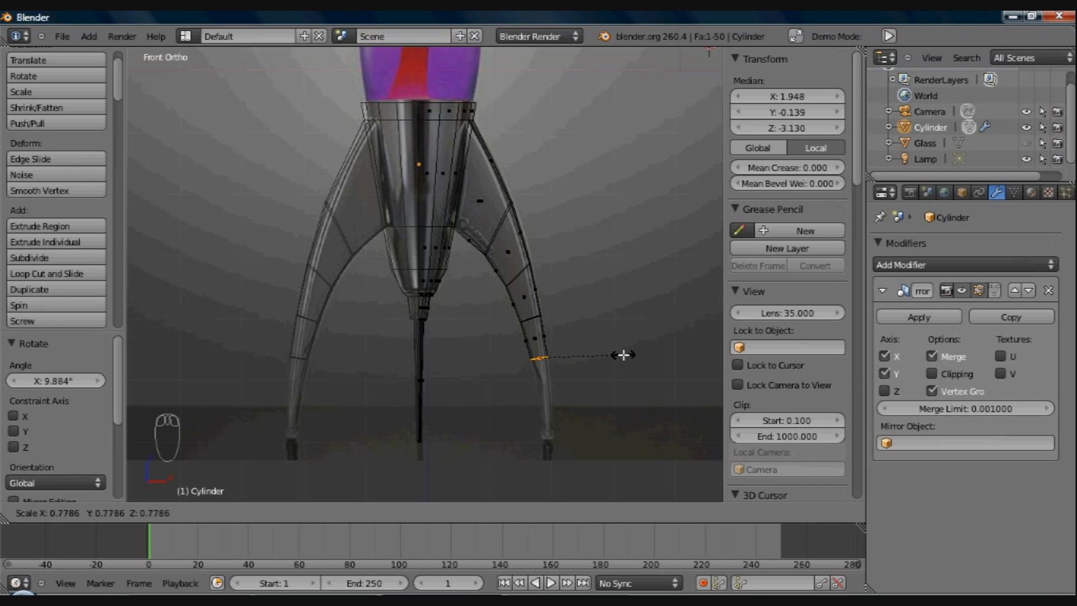
pyautogui.click(624, 355)
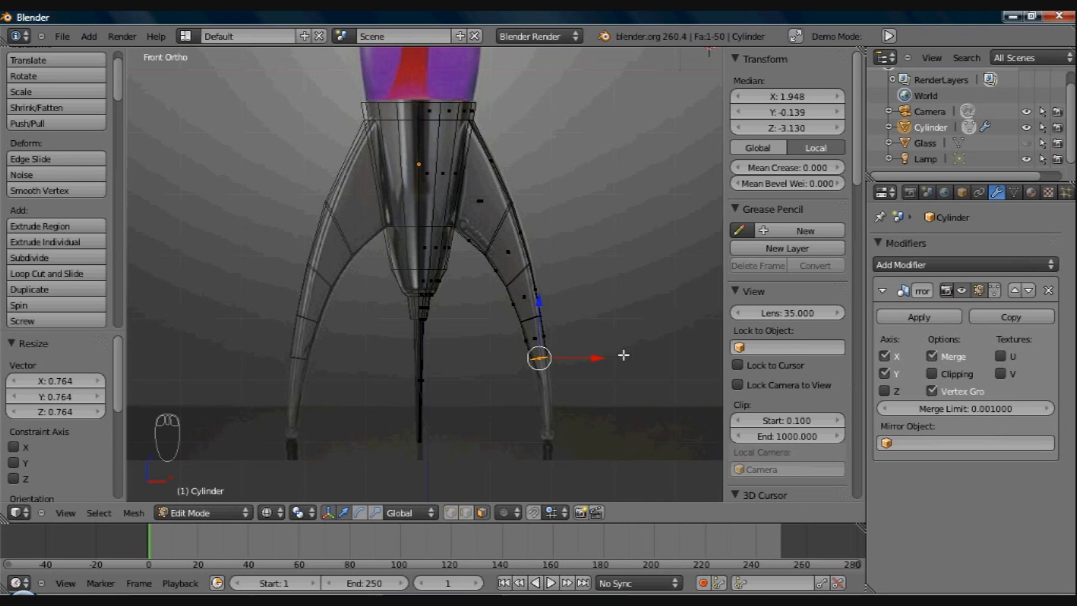
# Step: Extrude the leg's end face by about 0.102 in X and -0.753 in Z and rotate the new face about 4.2°
pyautogui.press('e')
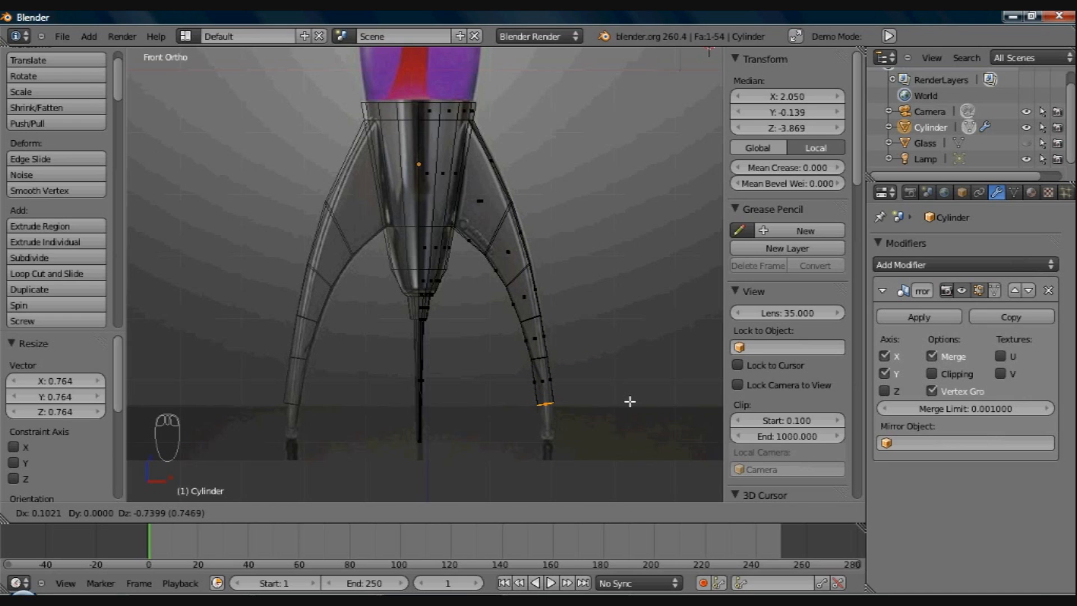
pyautogui.click(630, 401)
pyautogui.press('r')
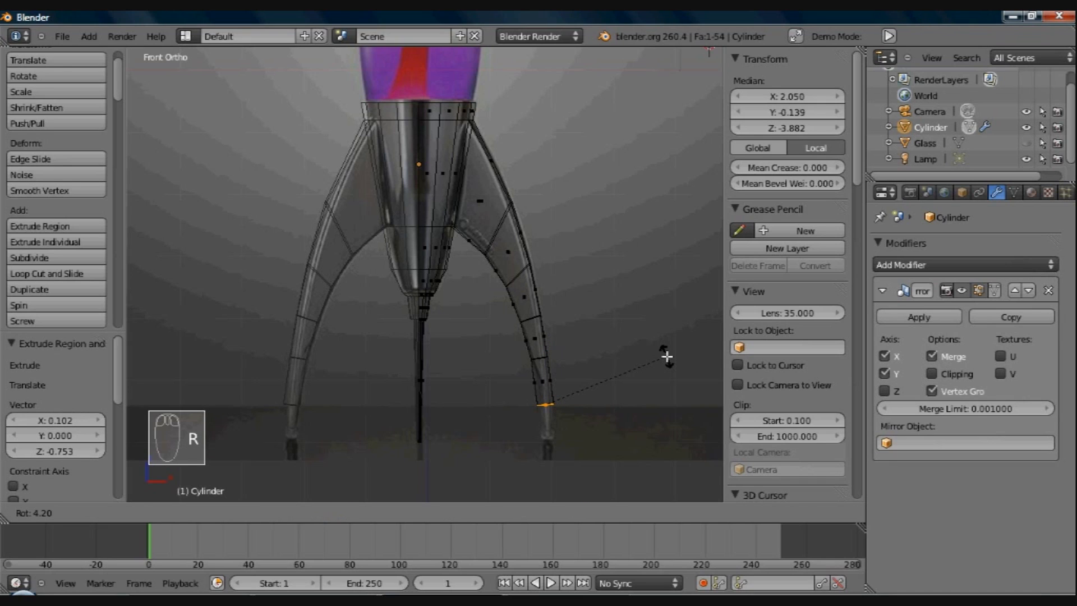
pyautogui.click(667, 356)
# Step: Scale the leg's end face to about 0.723 and extrude the last short segment down to the reference foot
pyautogui.press('s')
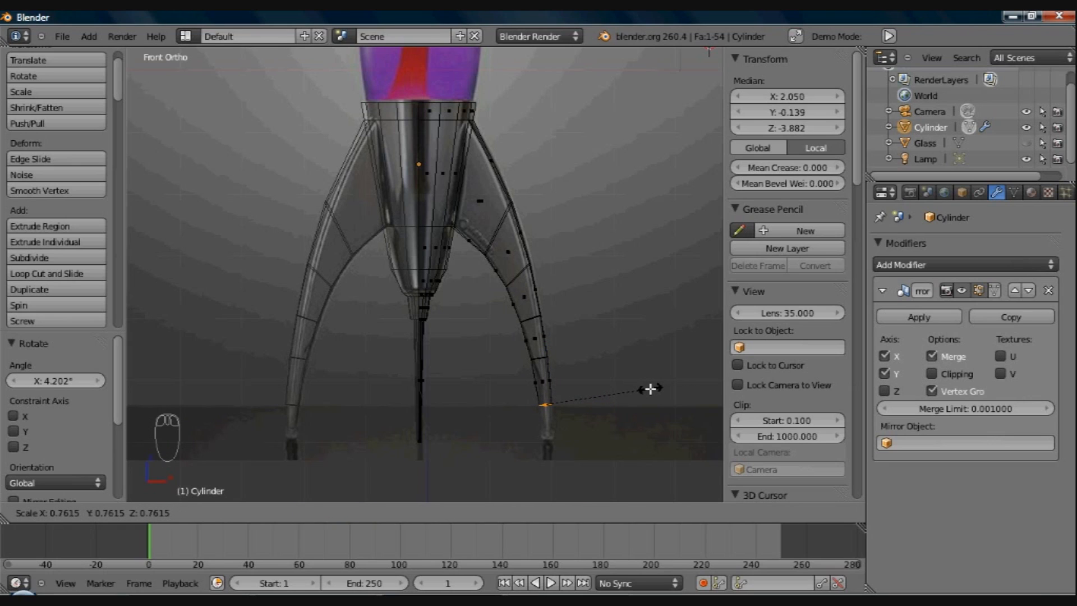
pyautogui.click(645, 389)
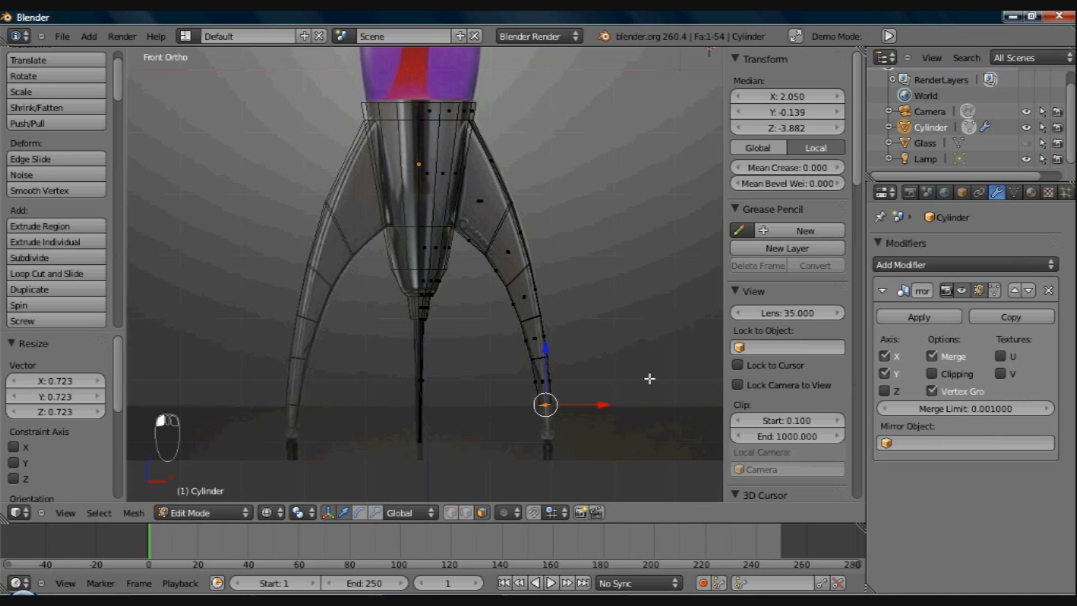
pyautogui.press('e')
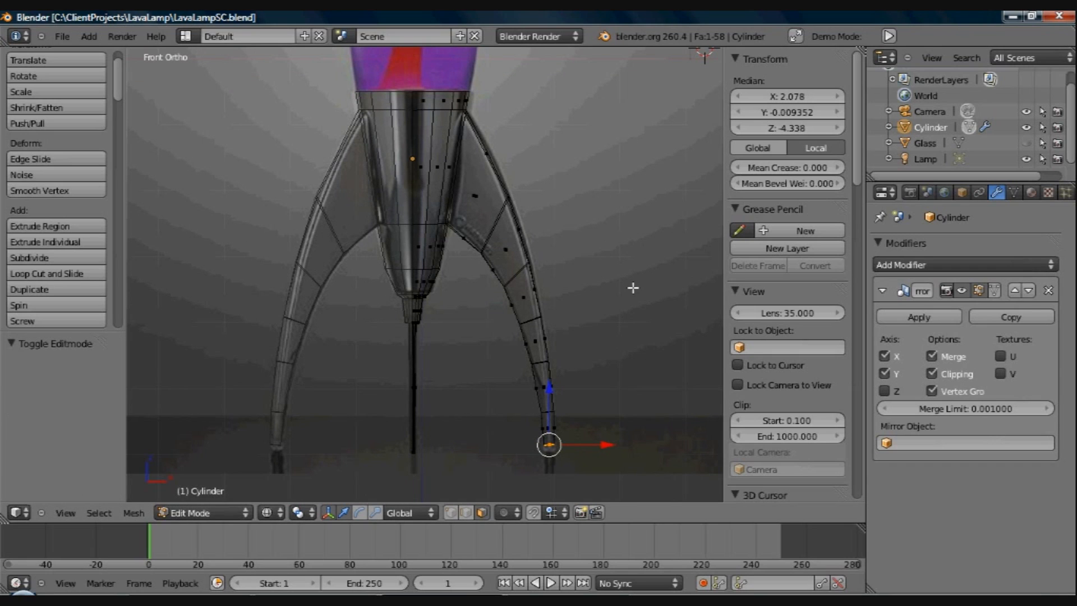
# Step: Examine the mirrored base and its fin legs in solid shading from several angles
pyautogui.press('z')
pyautogui.moveTo(633, 291)
pyautogui.mouseDown(button='middle')
pyautogui.moveTo(533, 317)
pyautogui.moveTo(466, 361)
pyautogui.moveTo(414, 349)
pyautogui.moveTo(508, 345)
pyautogui.moveTo(607, 289)
pyautogui.moveTo(447, 296)
pyautogui.moveTo(557, 296)
pyautogui.mouseUp(button='middle')
pyautogui.press('z')
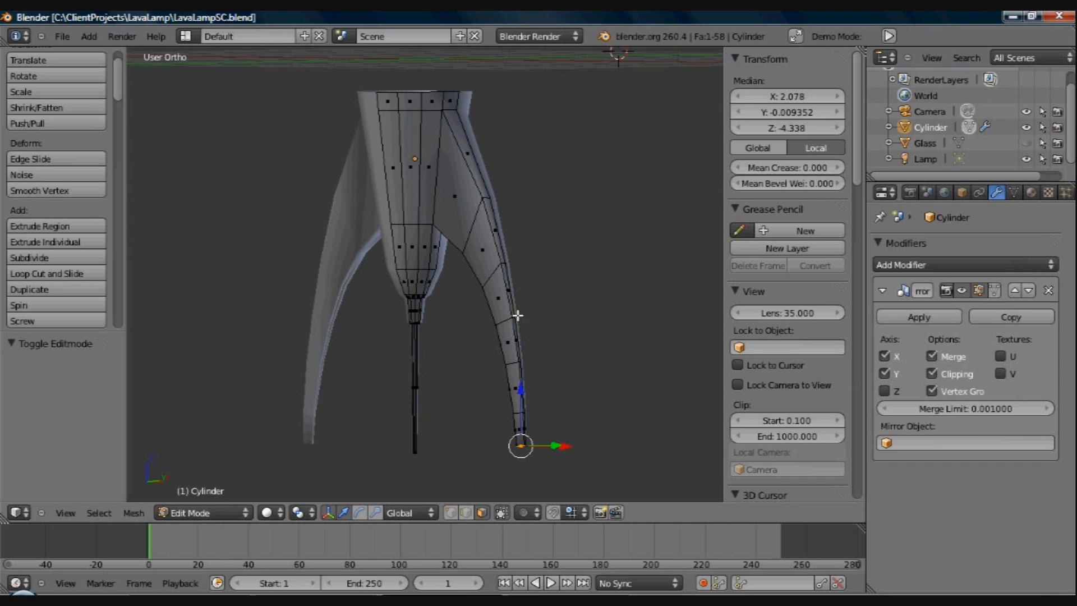
pyautogui.moveTo(517, 315); pyautogui.dragTo(625, 288, button='middle')
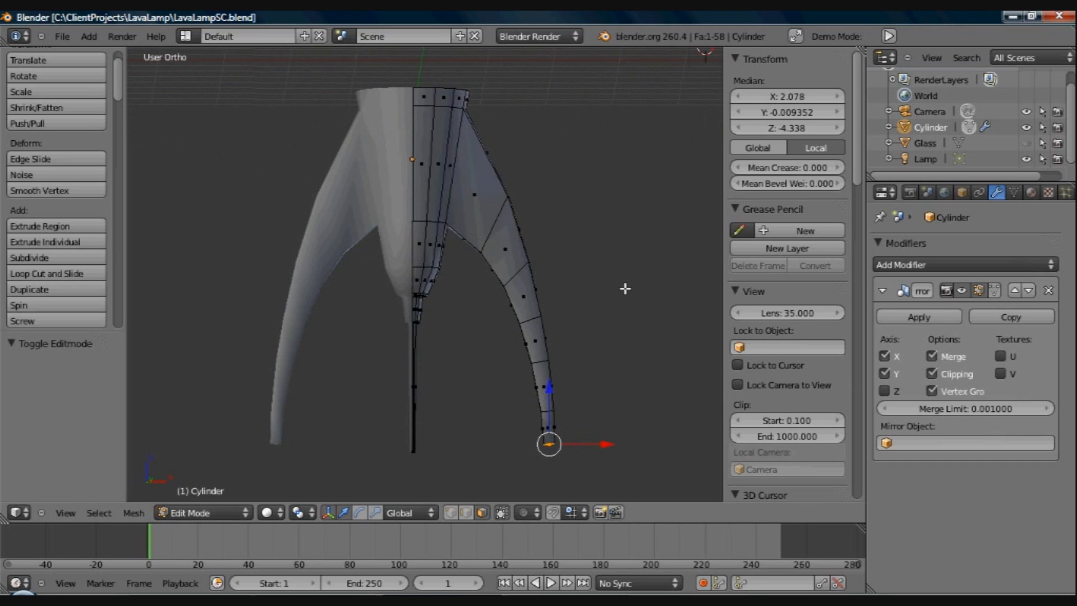
pyautogui.moveTo(472, 243); pyautogui.dragTo(380, 225, button='middle')
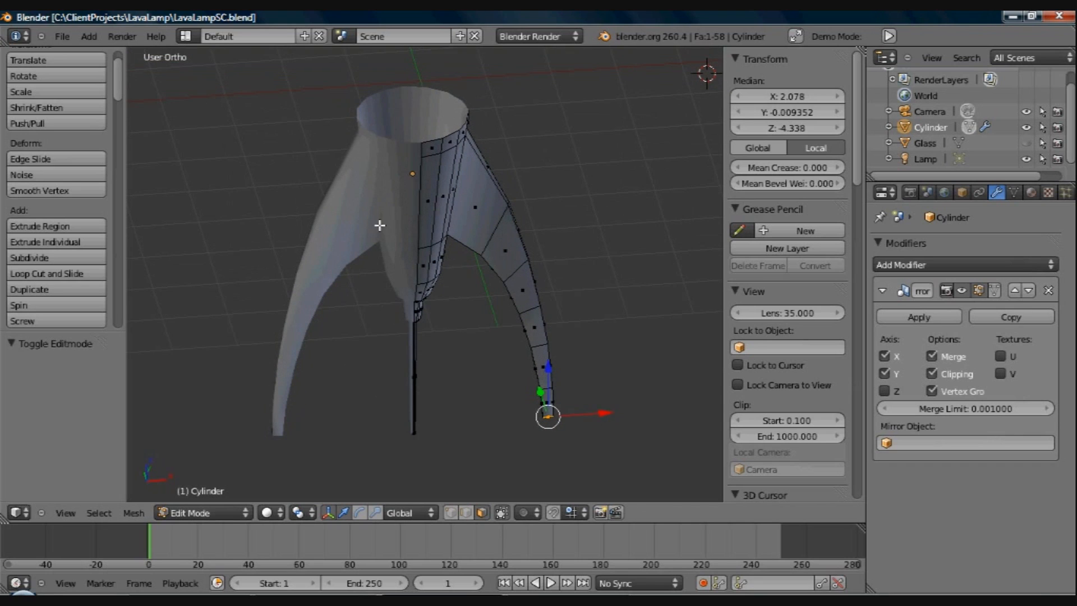
pyautogui.moveTo(474, 322); pyautogui.dragTo(387, 275, button='middle')
# Step: Extrude the tall front face beside the centre line below the rim in right view by about -0.587 in Y and -0.695 in Z
pyautogui.rightClick(410, 179)
pyautogui.moveTo(411, 179); pyautogui.dragTo(459, 295, button='middle')
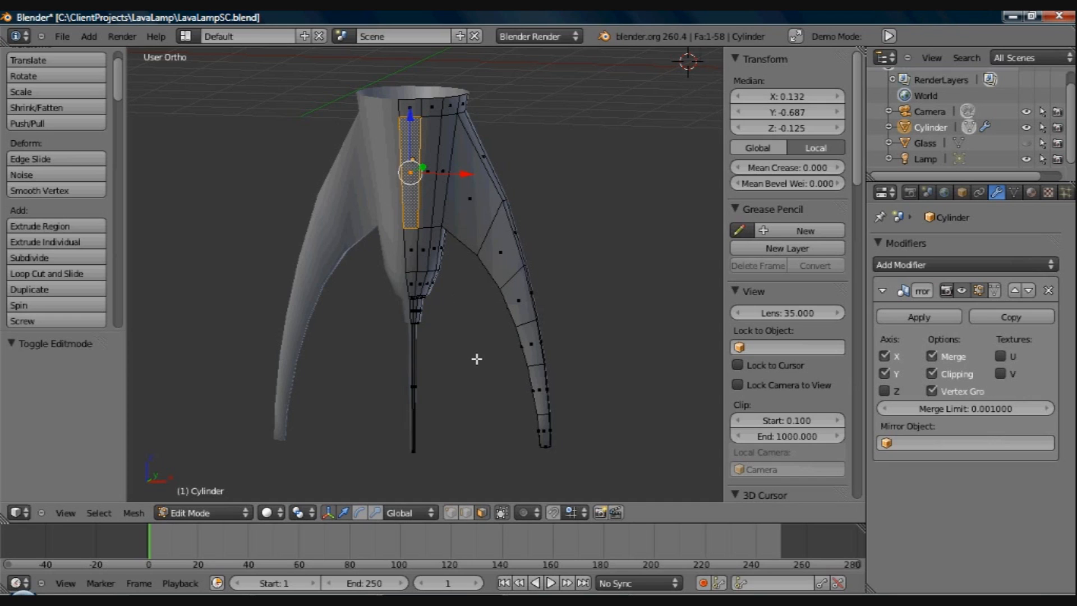
pyautogui.press('KP_1')
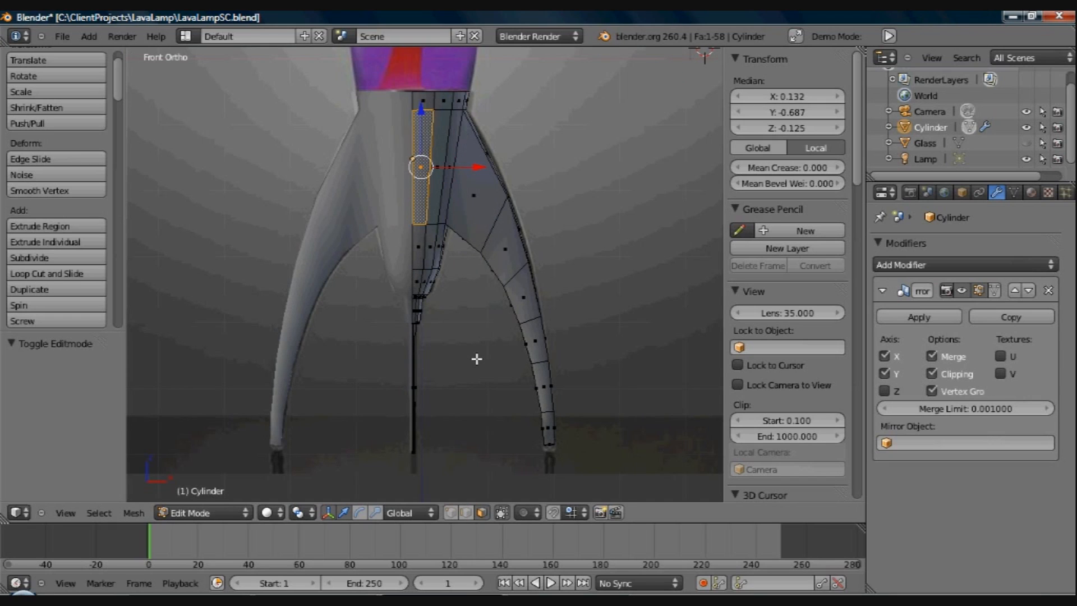
pyautogui.press('z')
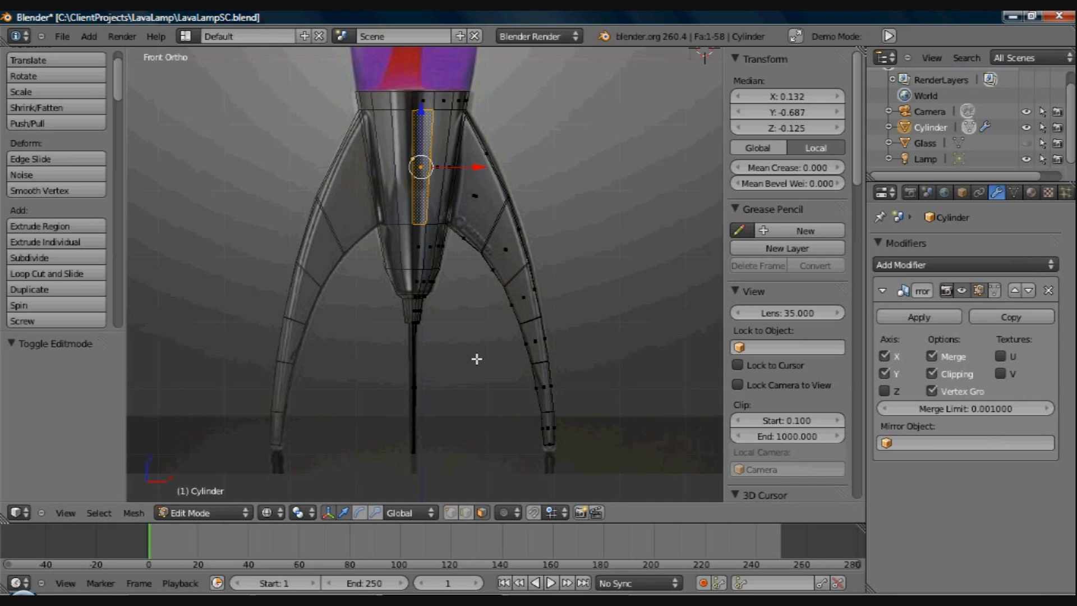
pyautogui.press('KP_3')
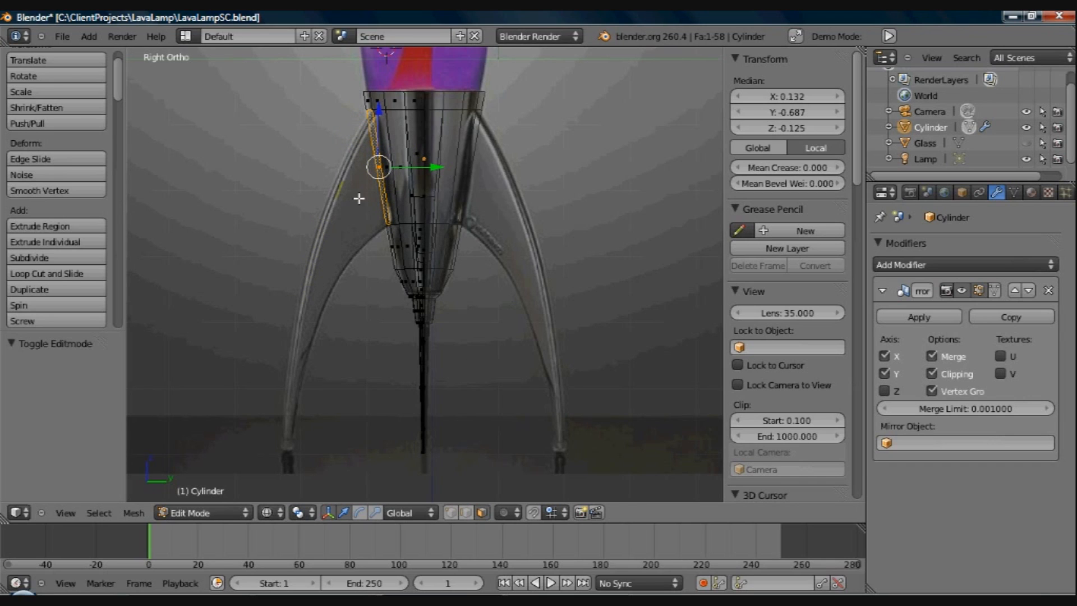
pyautogui.press('e')
pyautogui.middleClick(343, 221)
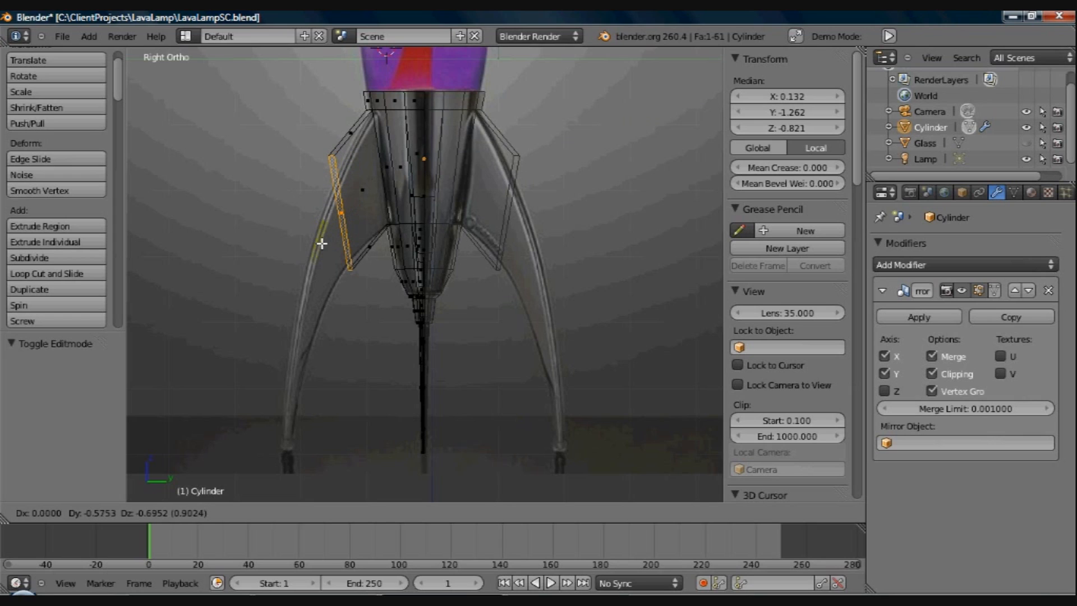
pyautogui.click(318, 243)
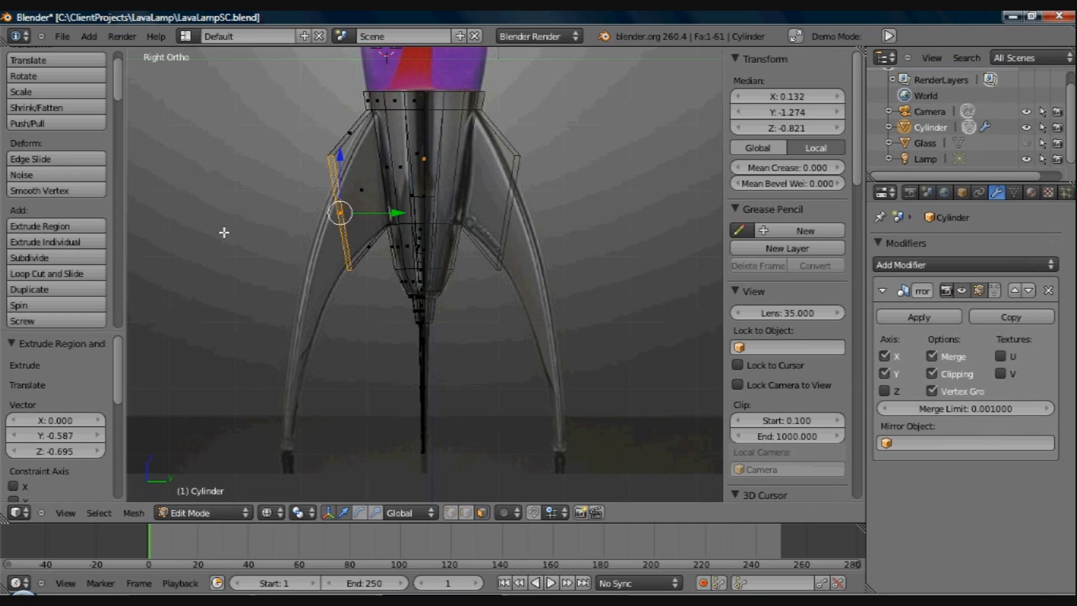
# Step: Rotate the front fin's end face about -13° and scale it to about 0.693 to approach the reference fin's width
pyautogui.press('r')
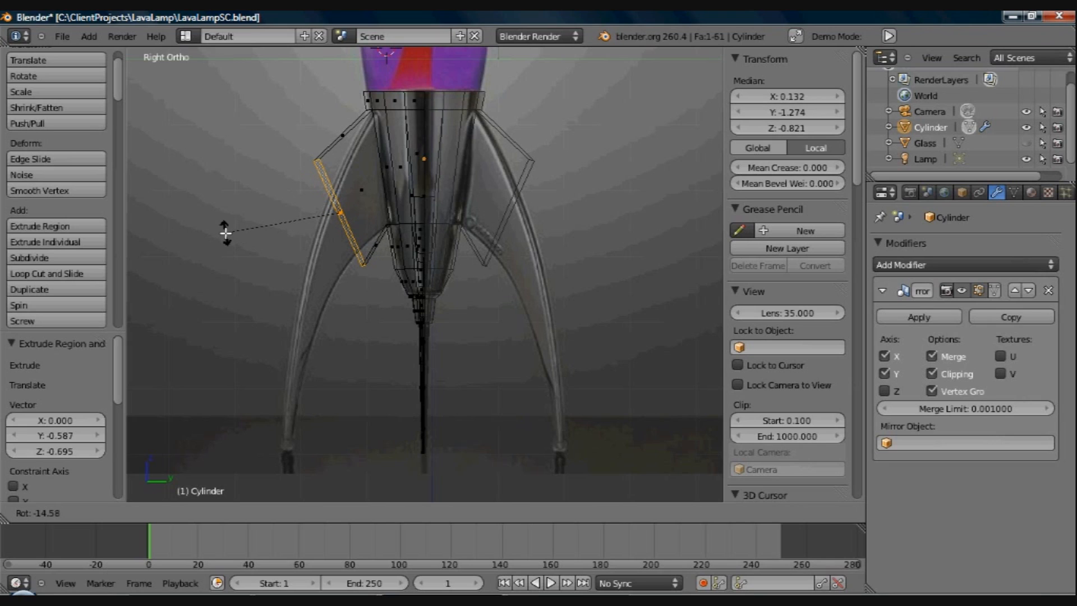
pyautogui.click(224, 230)
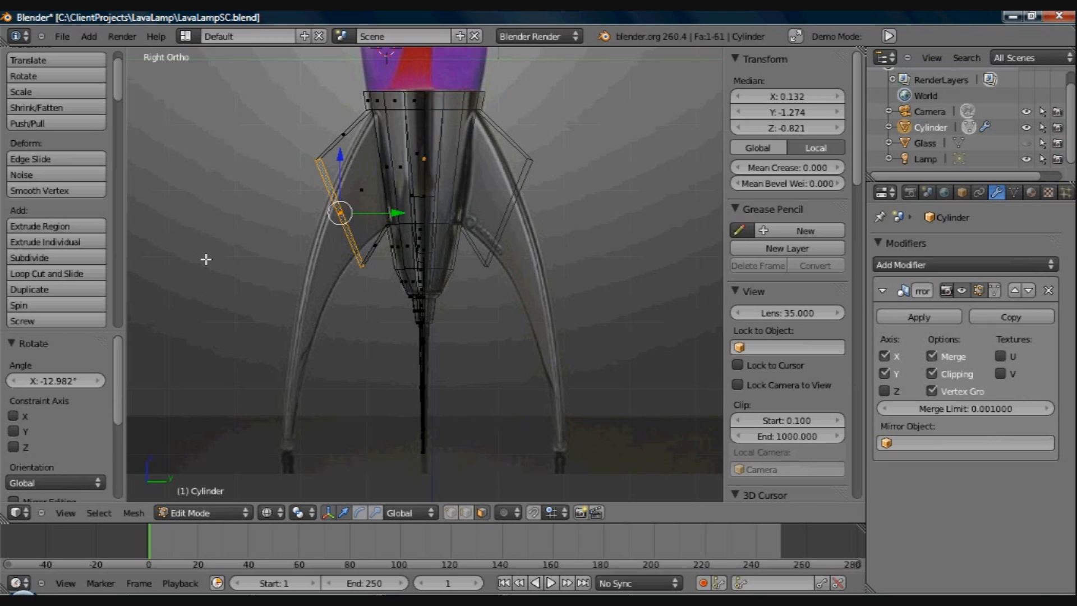
pyautogui.press('s')
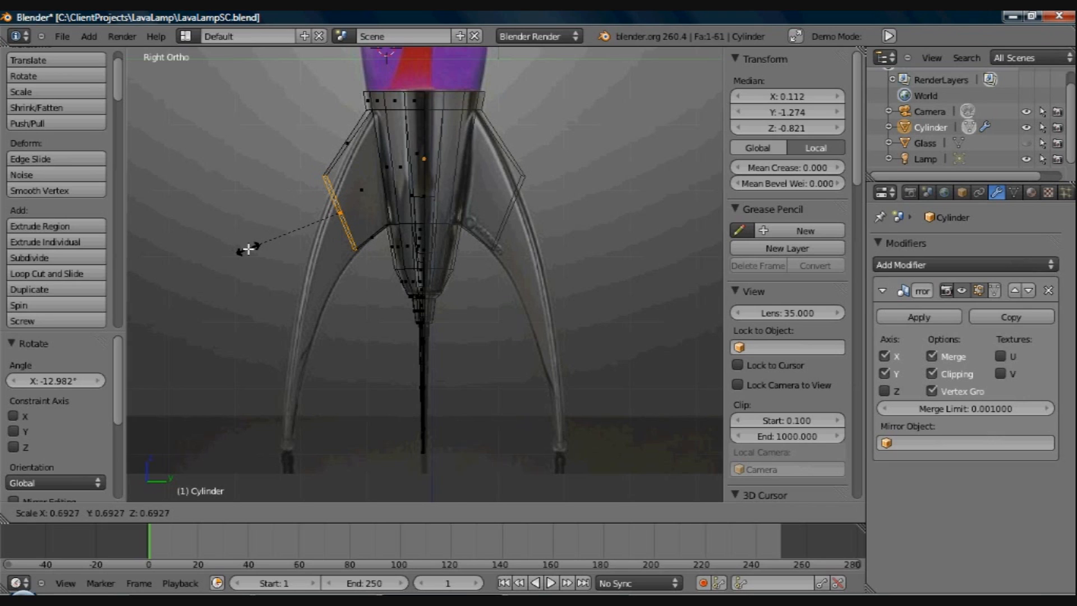
pyautogui.click(249, 249)
# Step: Move the front fin's end face about 0.048 in Y and -0.180 in Z, and scale it to about 0.824 to fit the outline
pyautogui.press('g')
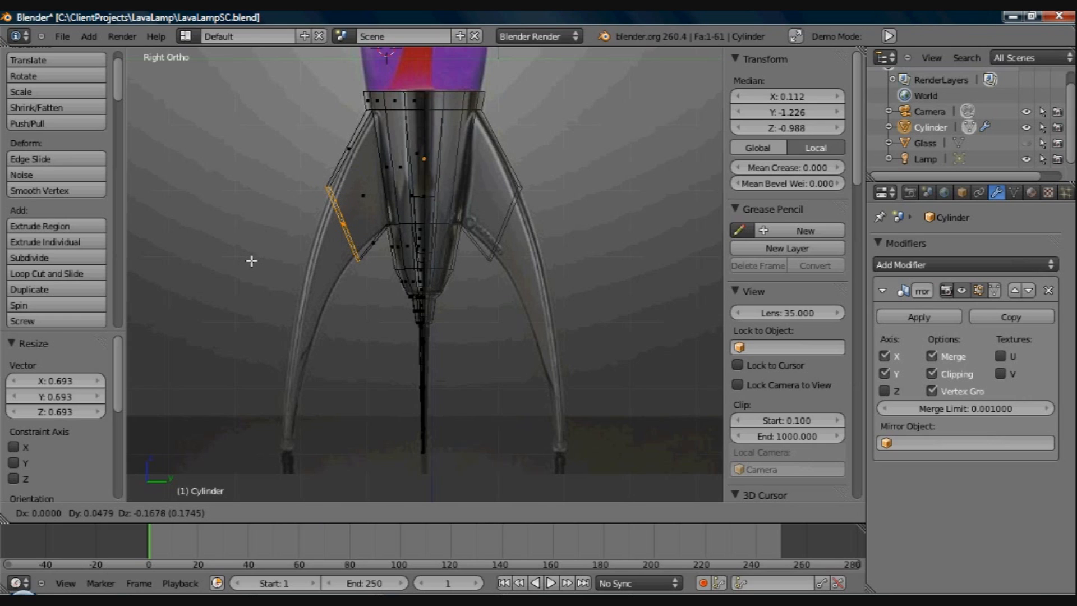
pyautogui.click(242, 271)
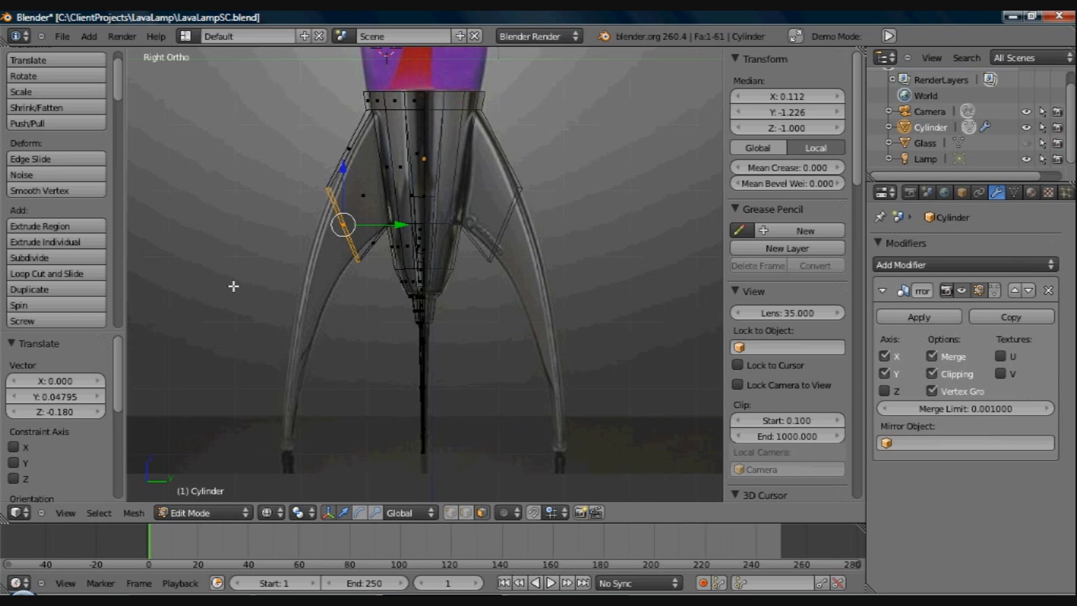
pyautogui.press('s')
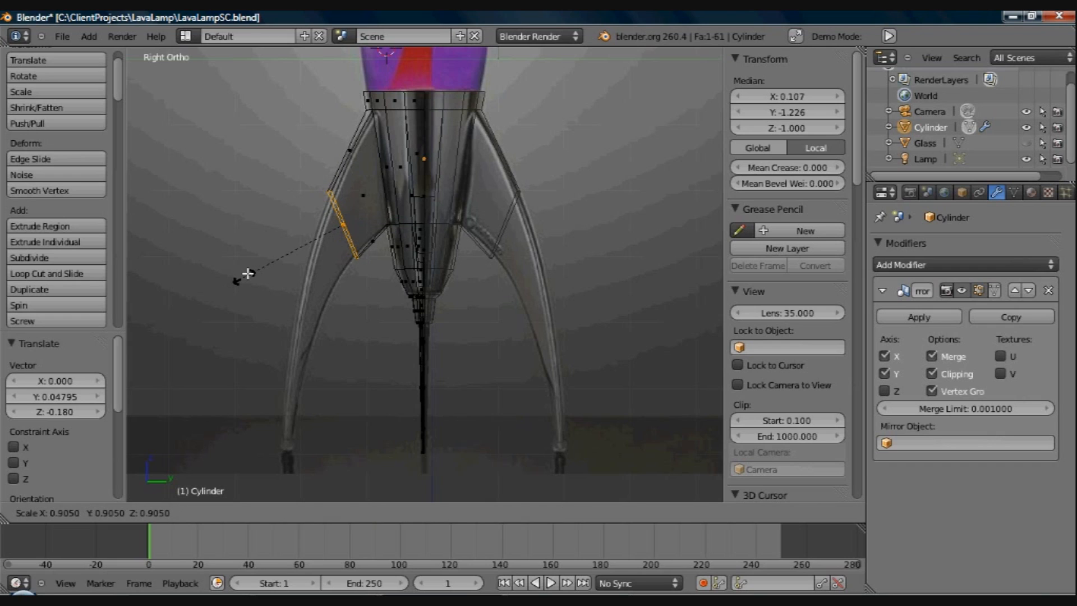
pyautogui.click(249, 272)
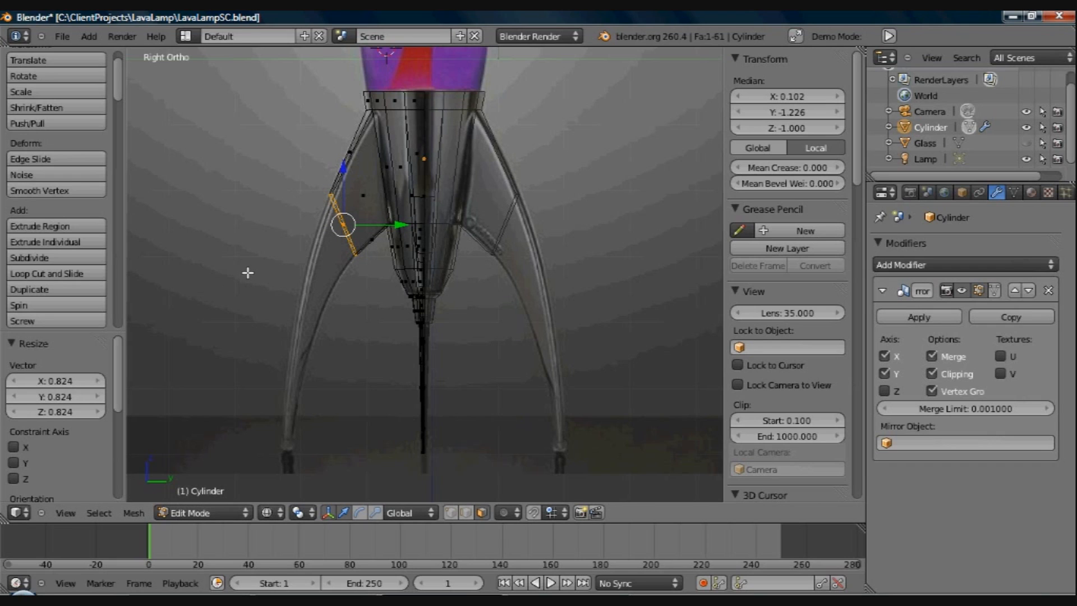
# Step: Extrude the front fin's end face about -0.300 in Y and -0.731 in Z, and rotate it about -18°
pyautogui.press('g')
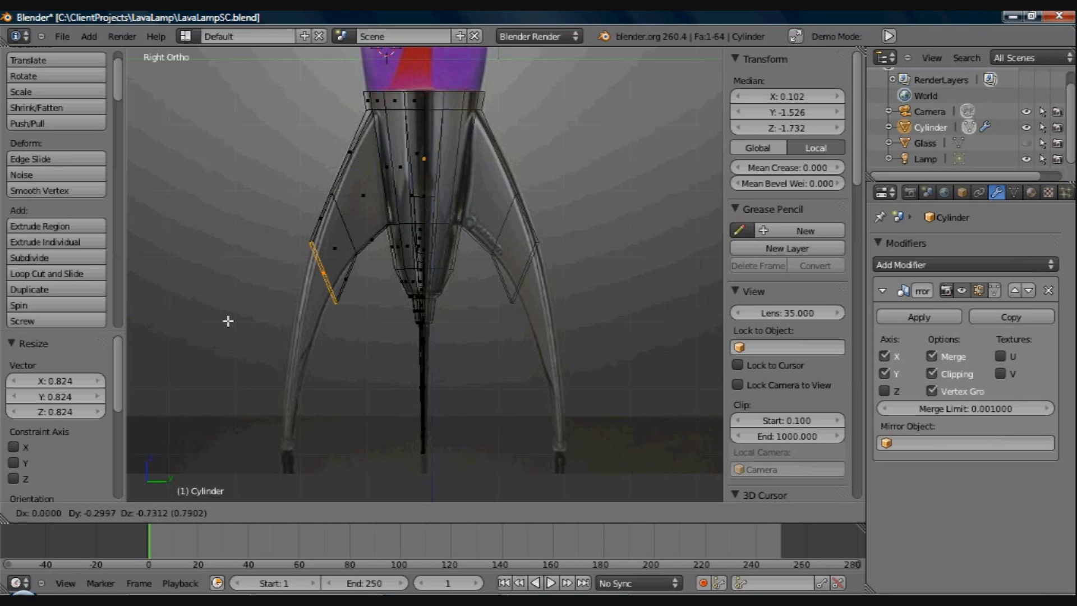
pyautogui.click(228, 321)
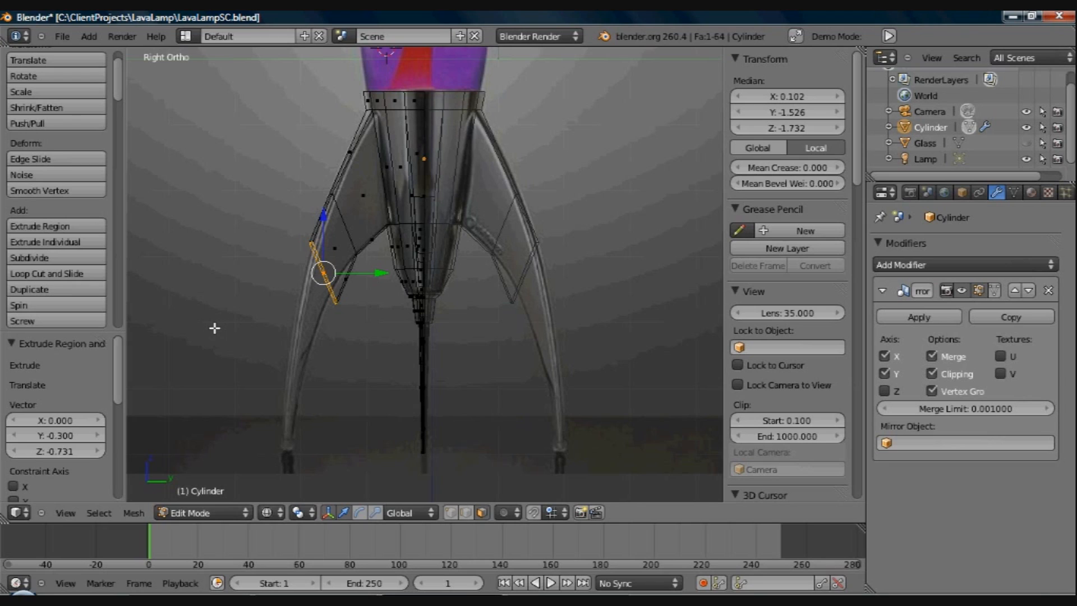
pyautogui.press('r')
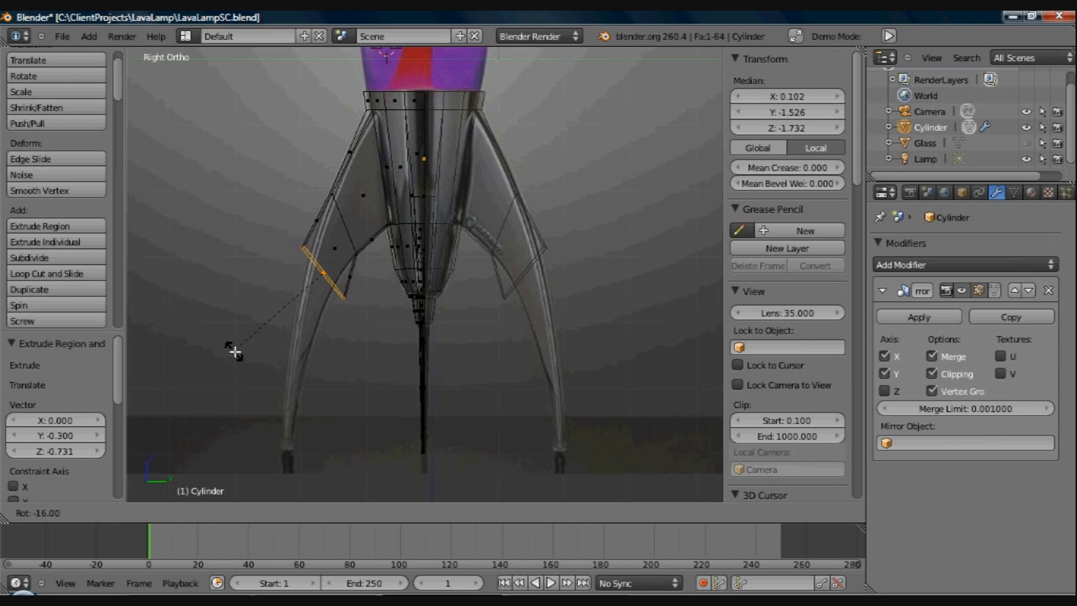
pyautogui.click(240, 351)
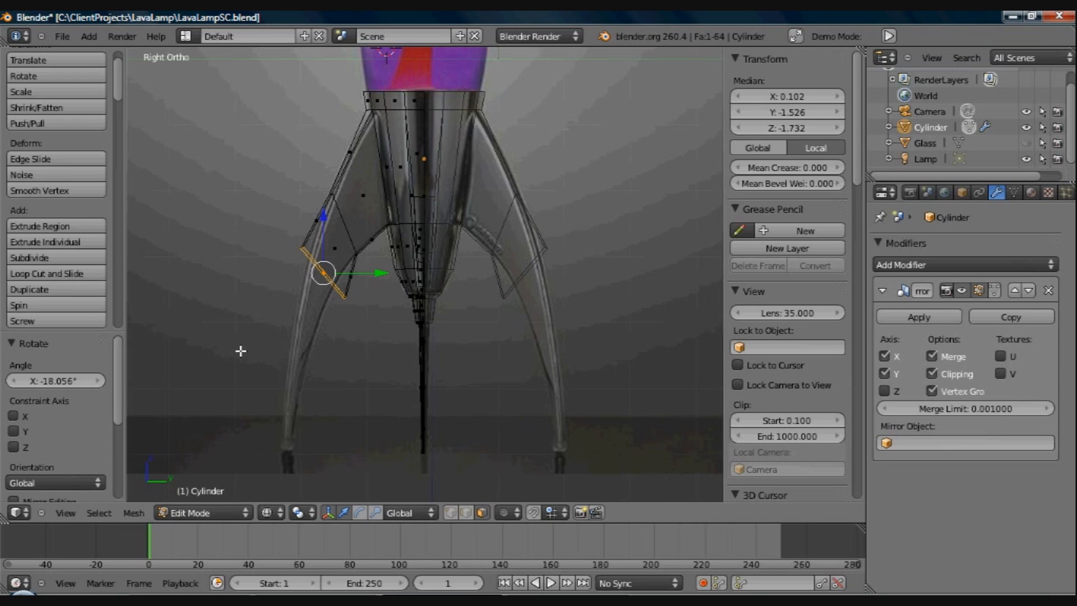
# Step: Scale the front fin's end face to about 0.597 and again to about 0.942 to match the reference fin's width
pyautogui.press('s')
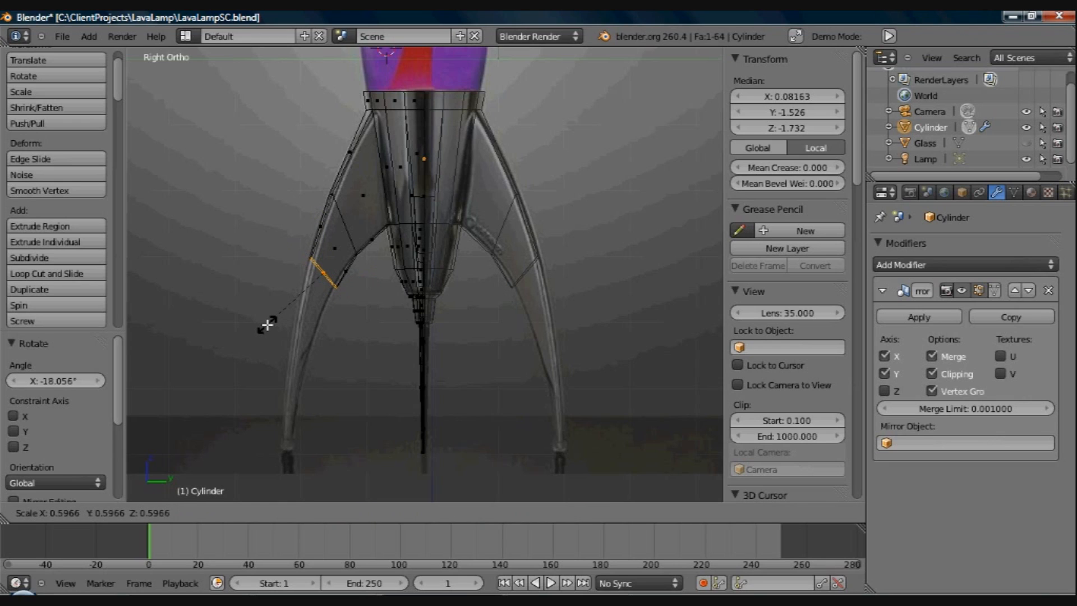
pyautogui.click(270, 325)
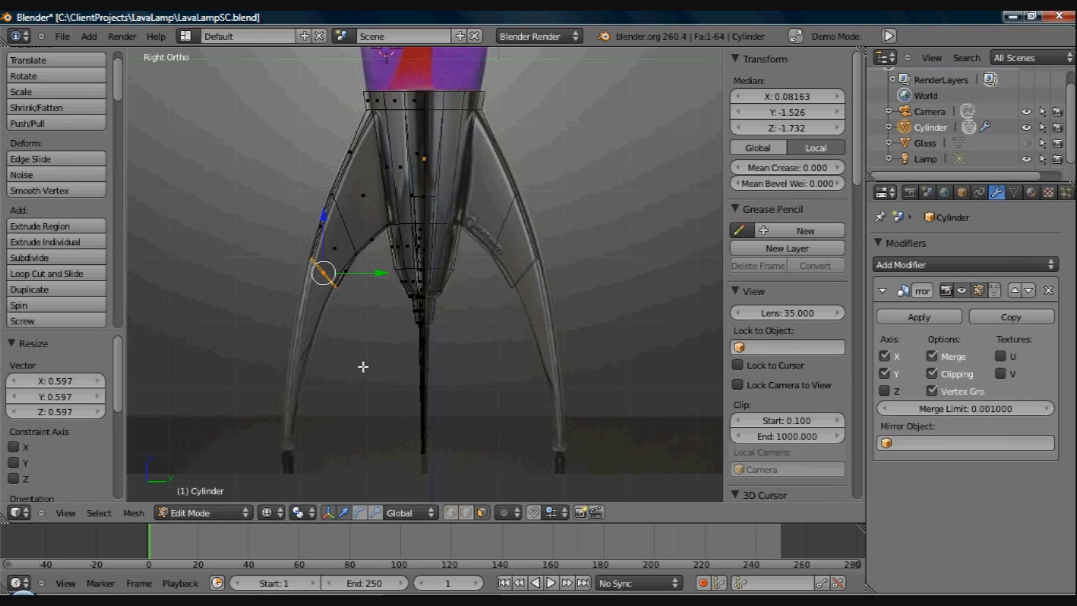
pyautogui.press('s')
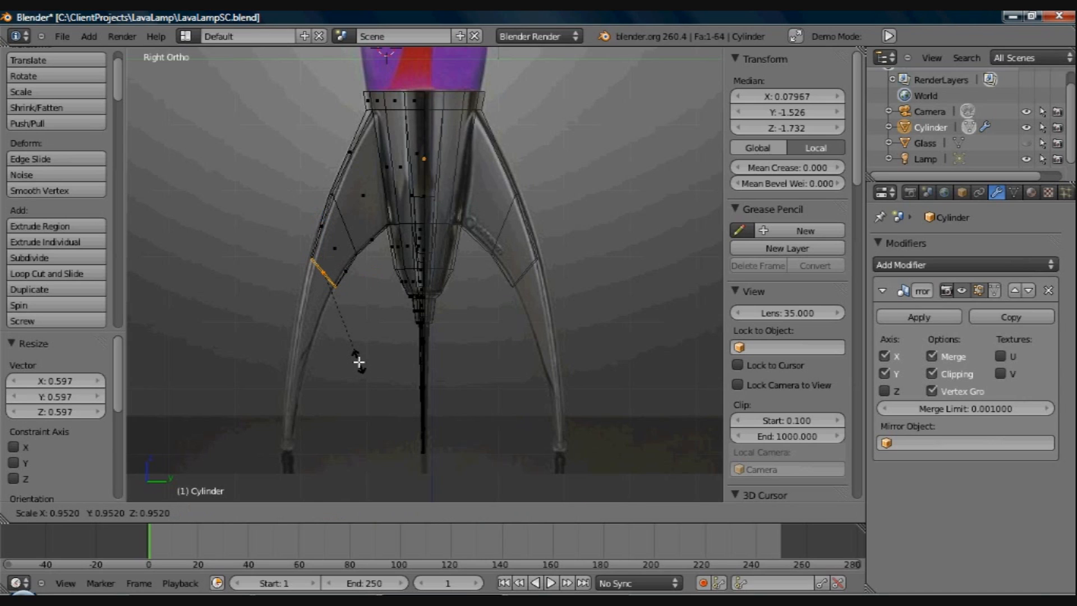
pyautogui.click(358, 361)
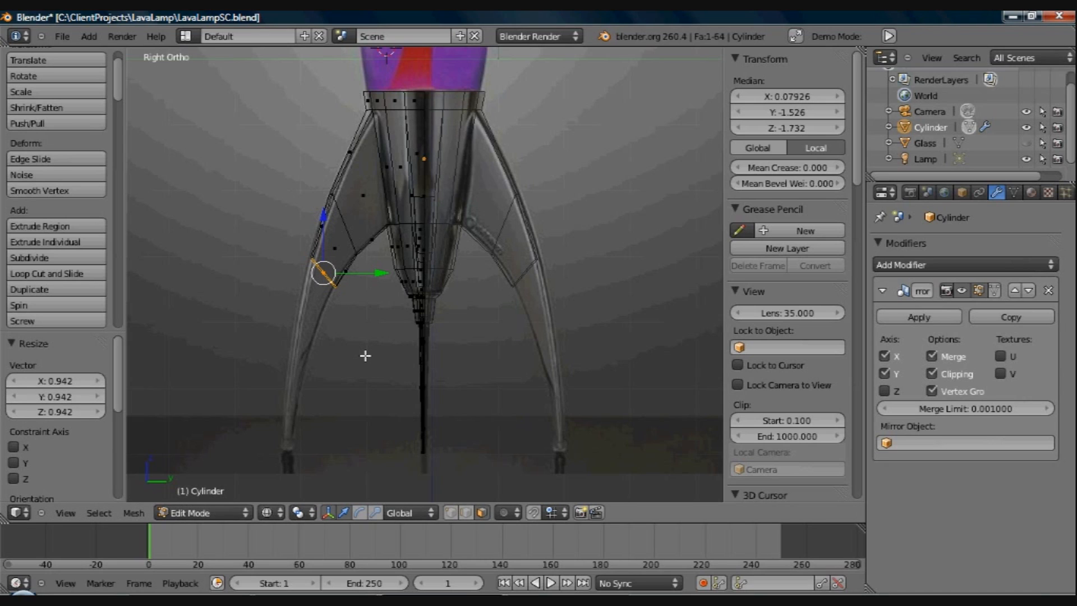
# Step: Start the Screencast Keys display in the 3D view
pyautogui.press('n')
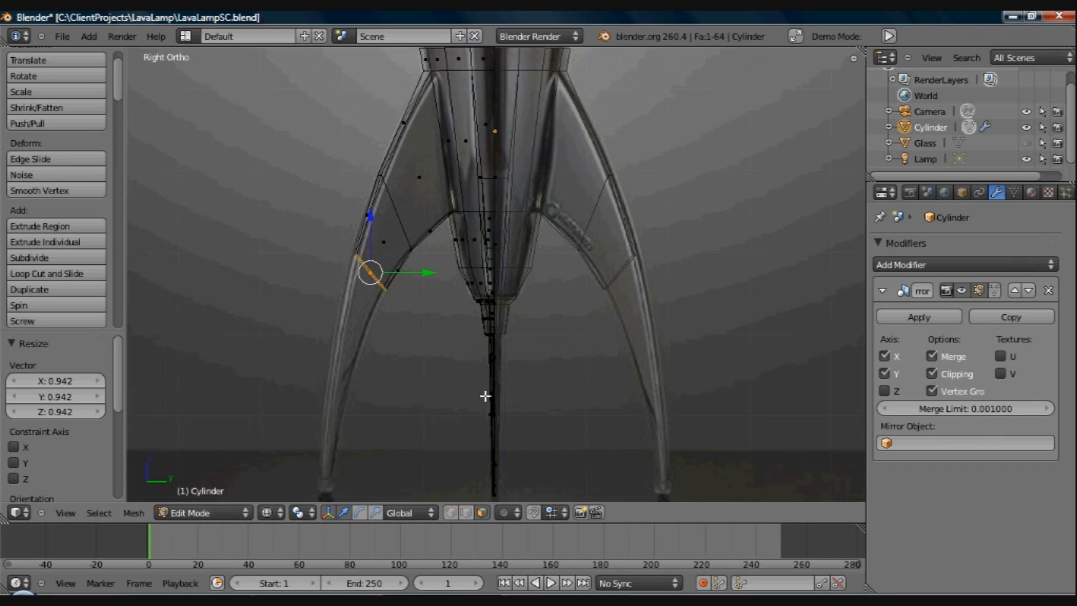
pyautogui.press('n')
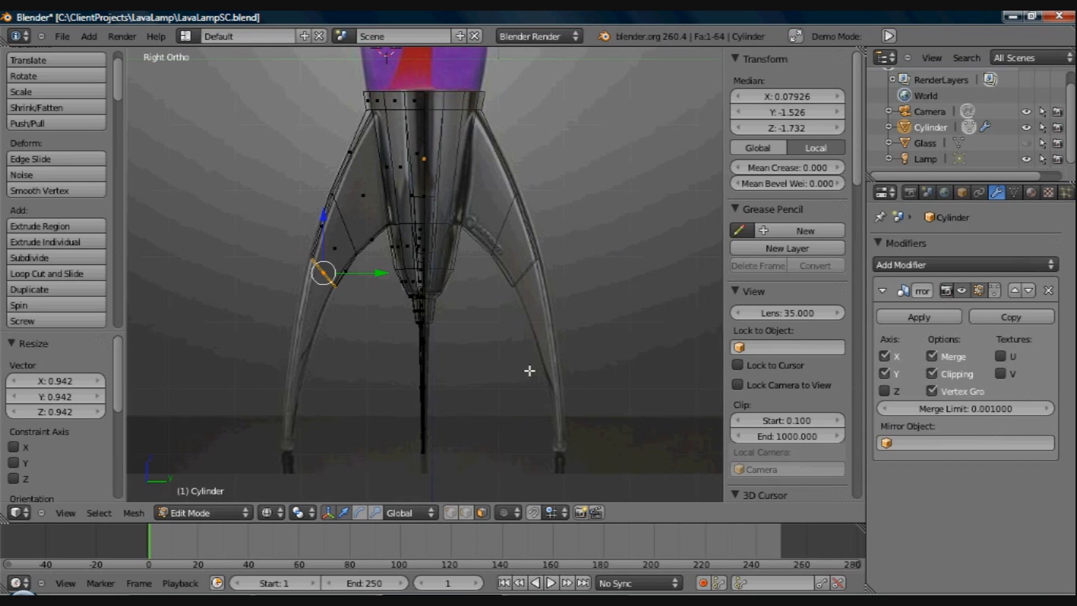
pyautogui.click(858, 272)
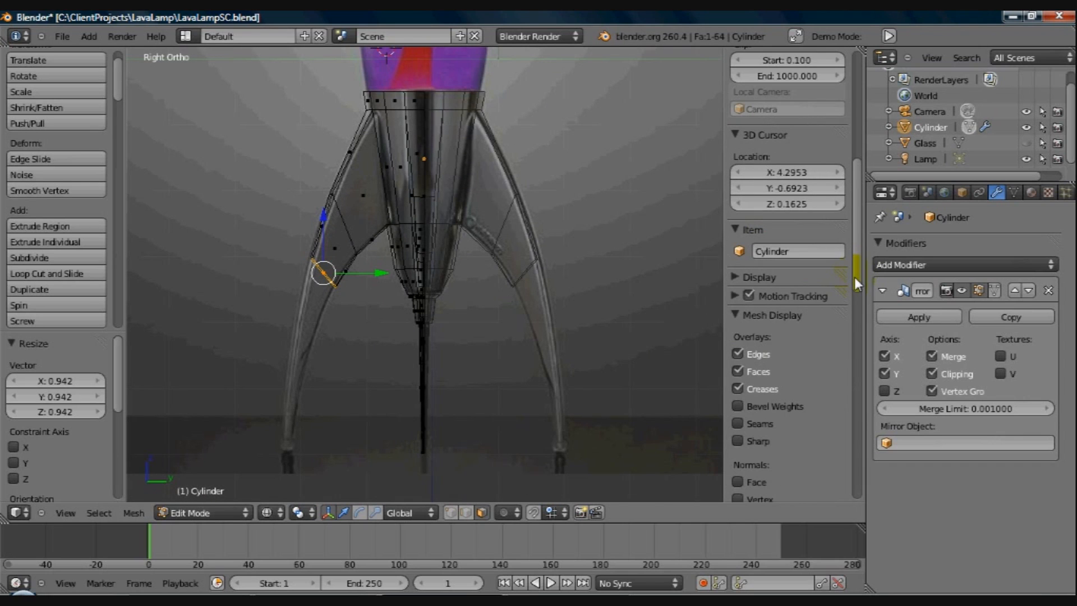
pyautogui.click(854, 277)
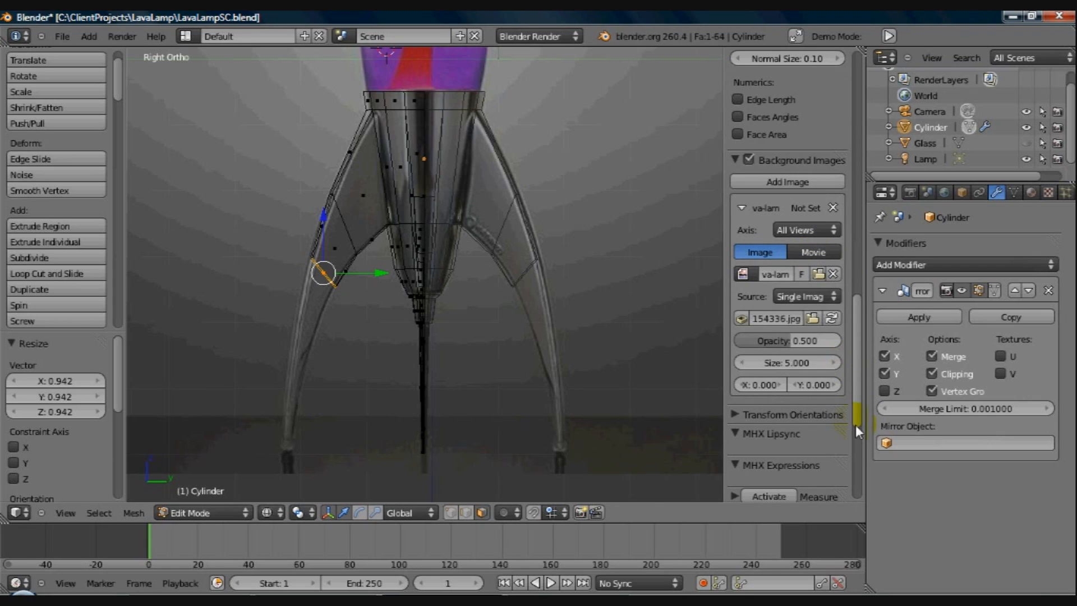
pyautogui.scroll(-5, 856, 426)
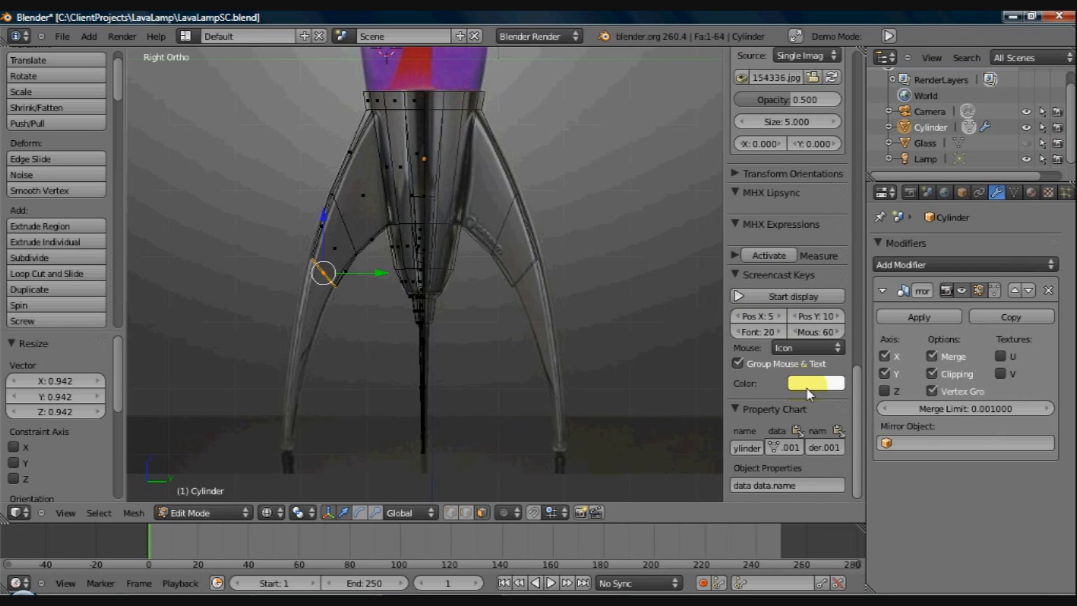
pyautogui.click(761, 295)
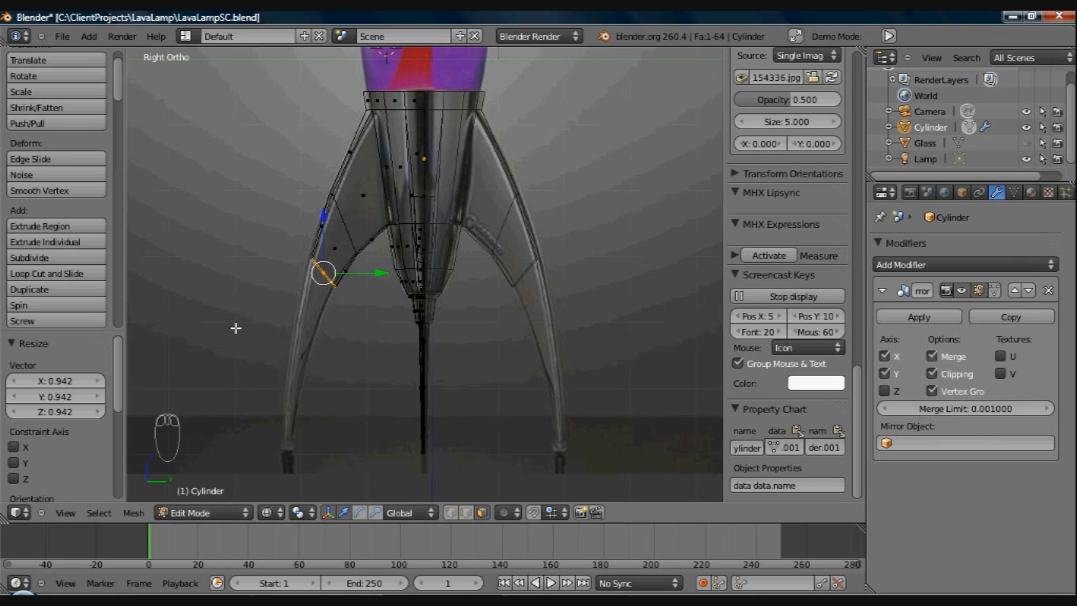
# Step: Extrude the front fin's end face freely by about -0.228 in Y and -0.743 in Z, and rotate it about -23°
pyautogui.press('e')
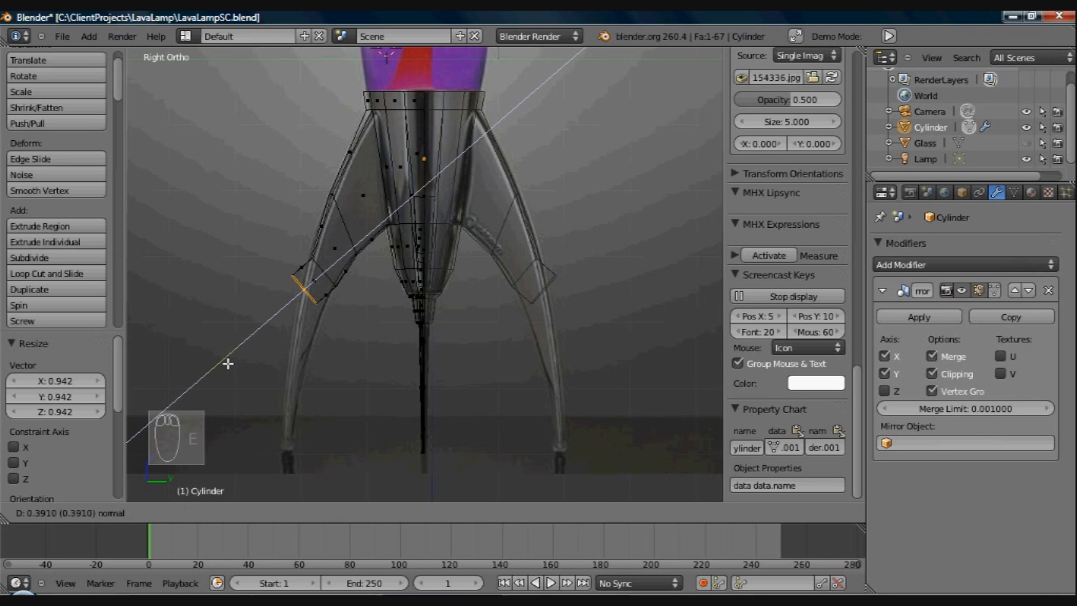
pyautogui.middleClick(228, 365)
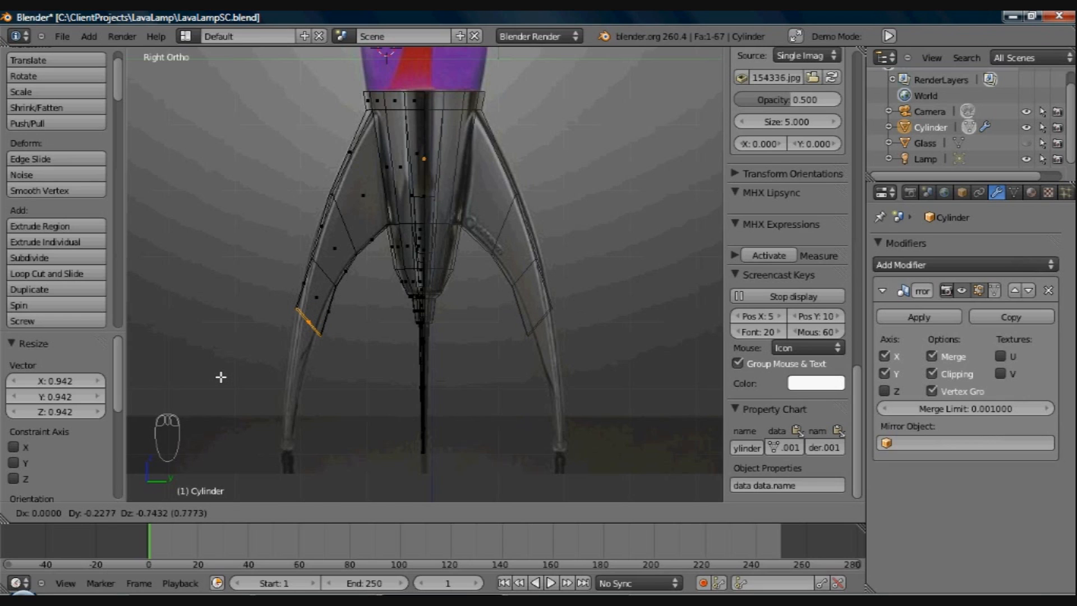
pyautogui.click(220, 371)
pyautogui.press('r')
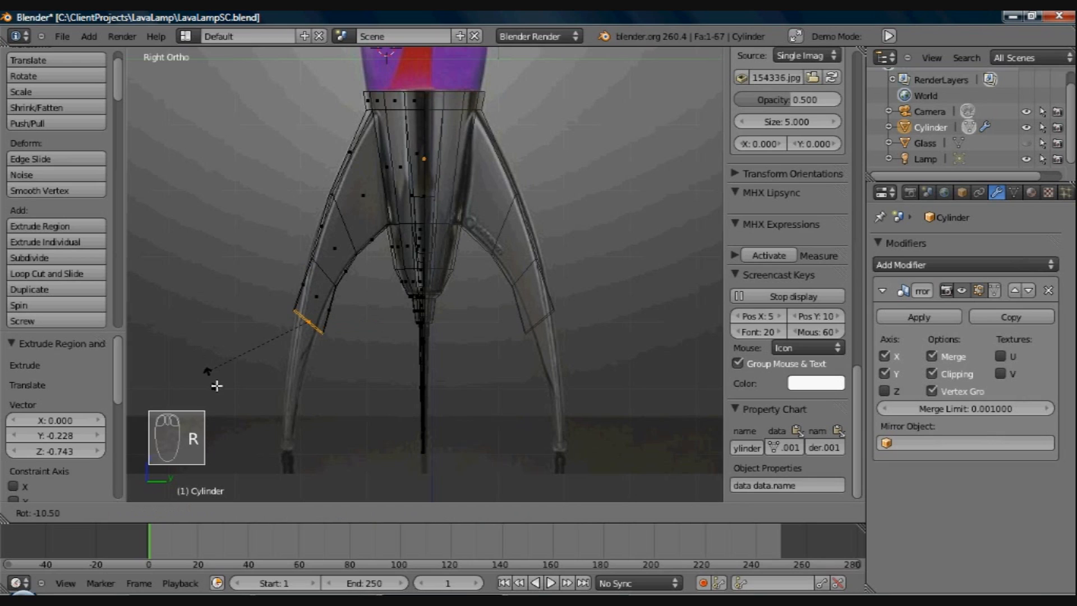
pyautogui.click(223, 390)
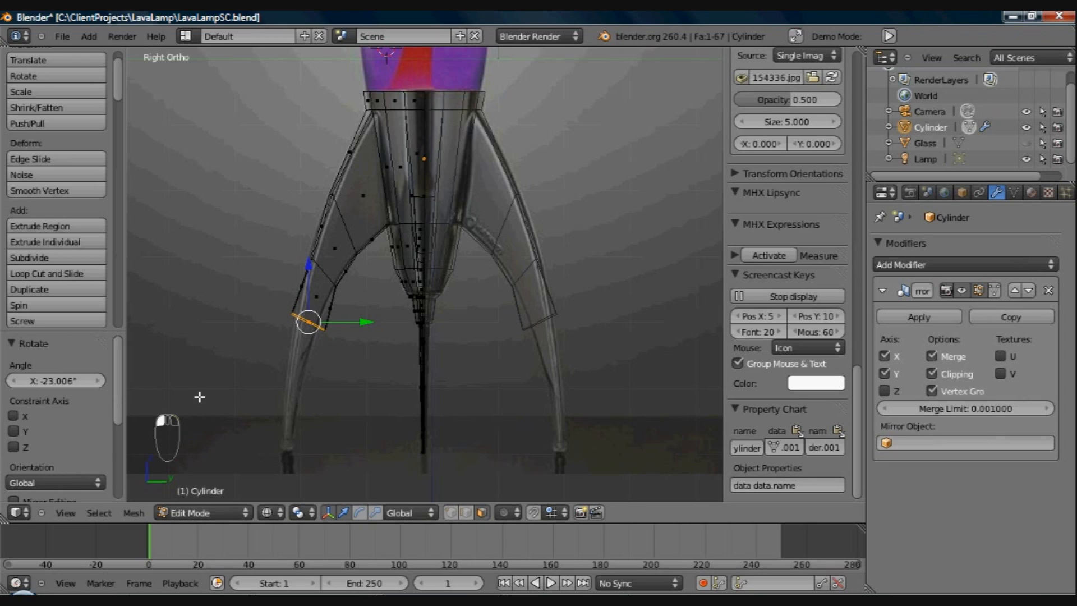
# Step: Scale the front fin's end face to about 0.659 and move it about -0.036 in Y and 0.012 in Z
pyautogui.press('s')
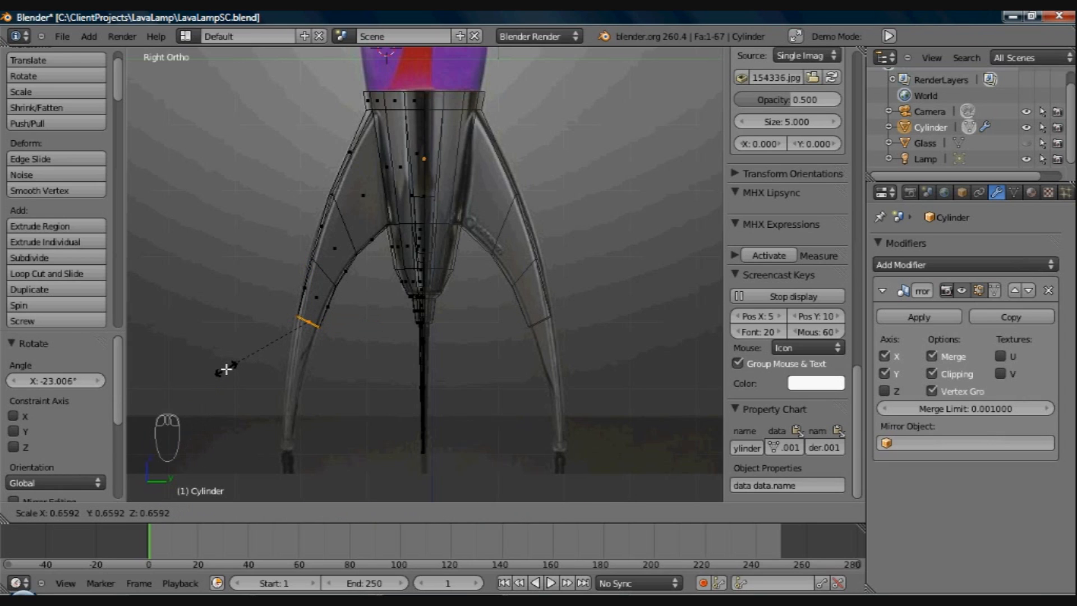
pyautogui.click(228, 368)
pyautogui.press('g')
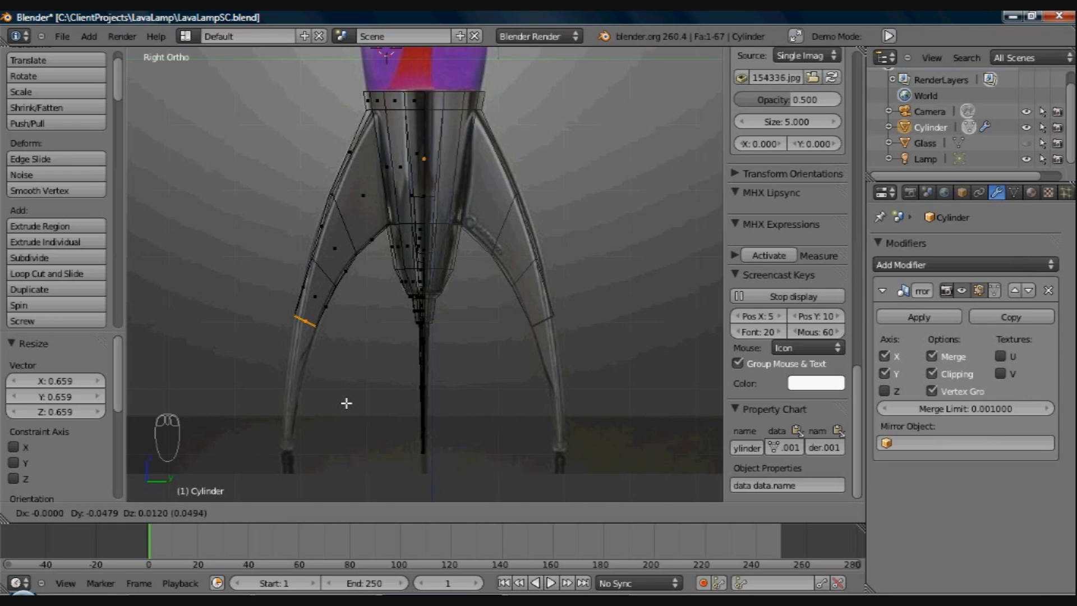
pyautogui.click(346, 403)
pyautogui.click(206, 385)
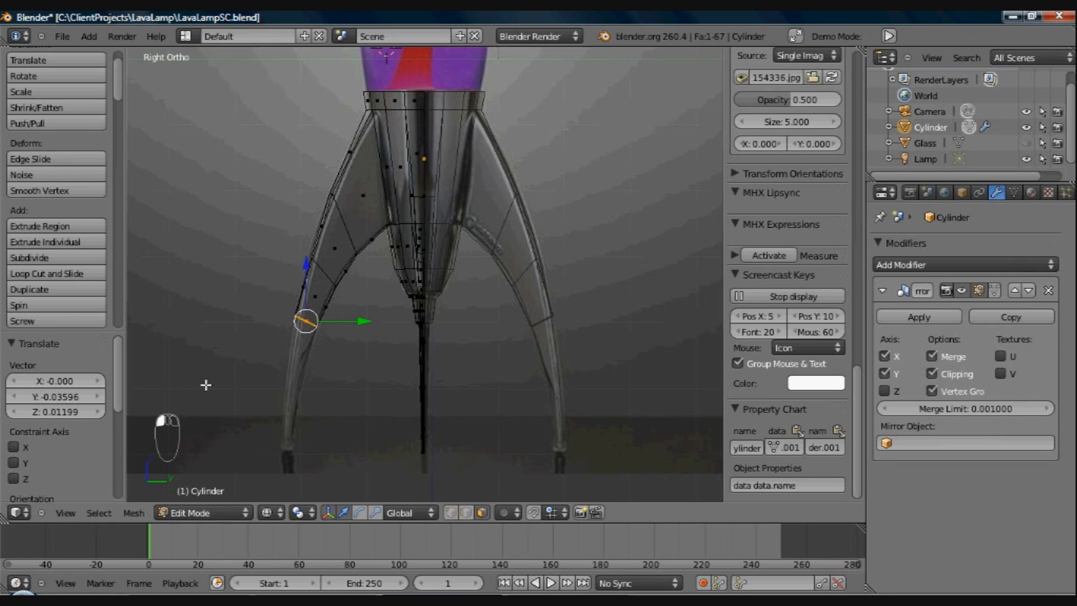
# Step: Extrude the front fin's end face freely down the reference leg by about -0.156 in Y and -0.599 in Z
pyautogui.press('e')
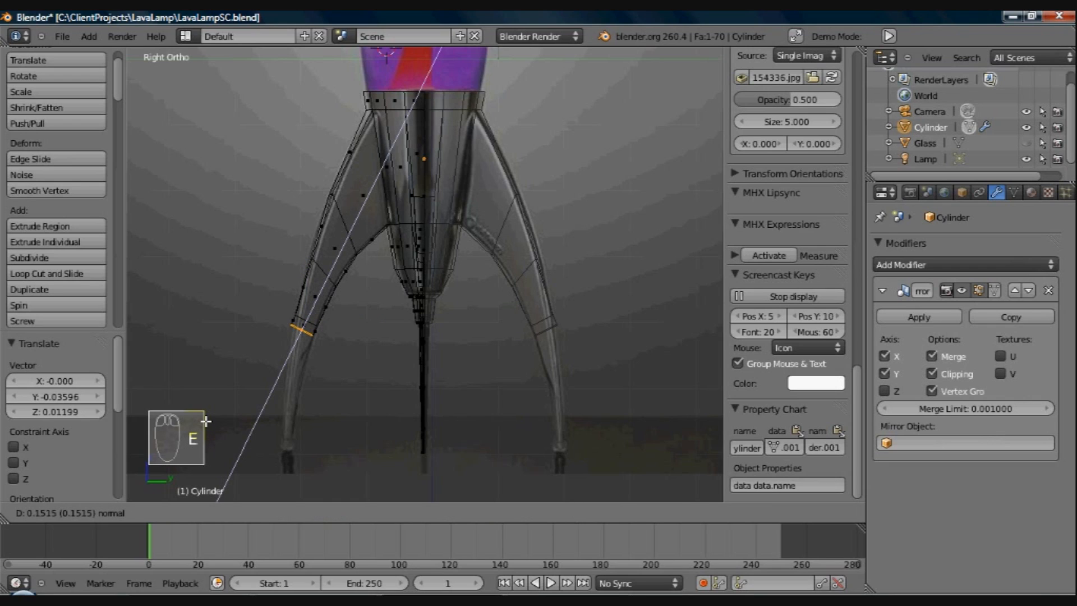
pyautogui.middleClick(206, 421)
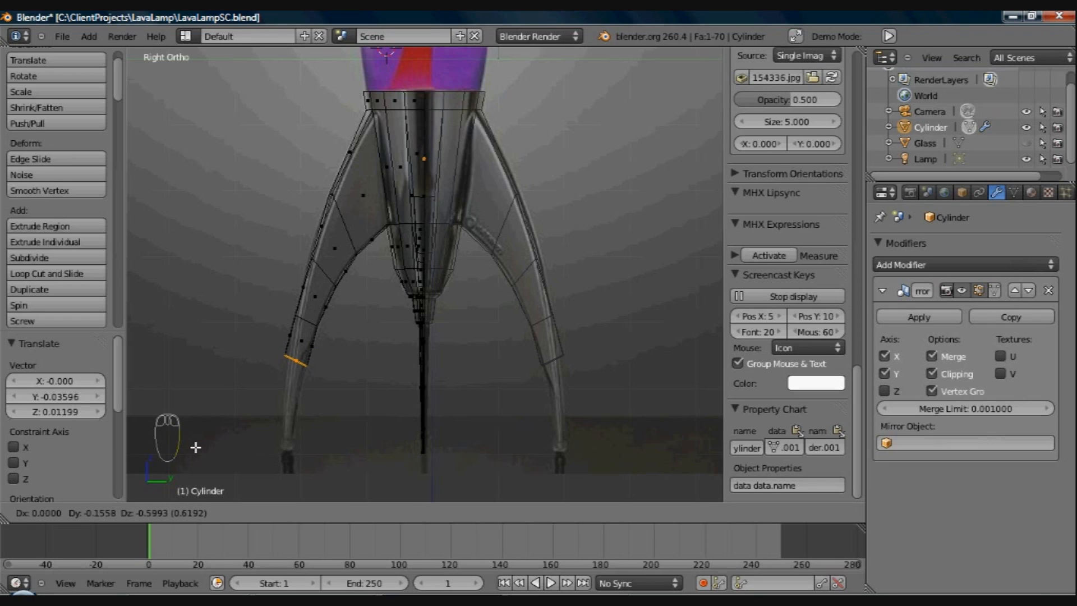
pyautogui.click(195, 448)
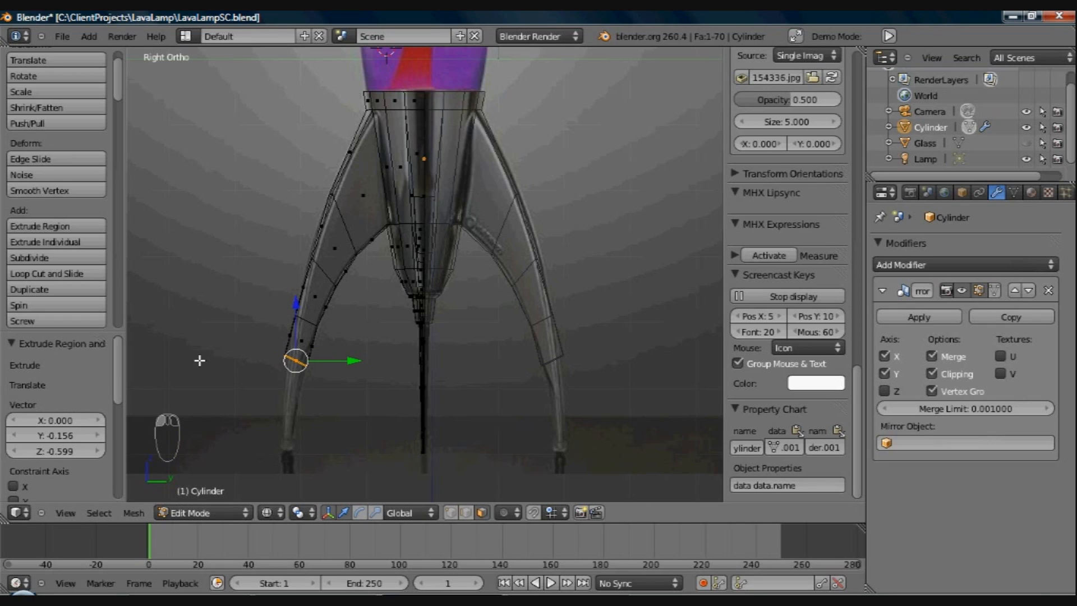
# Step: Rotate the front fin's end face about -13.7° and scale it to about 0.818 to fit the narrowing leg
pyautogui.press('r')
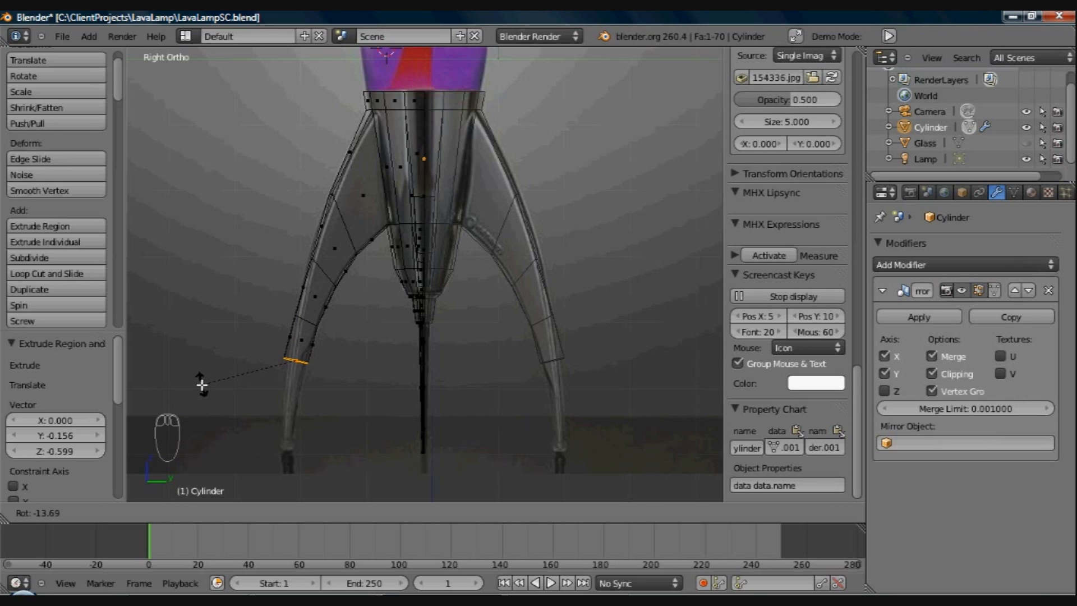
pyautogui.click(202, 385)
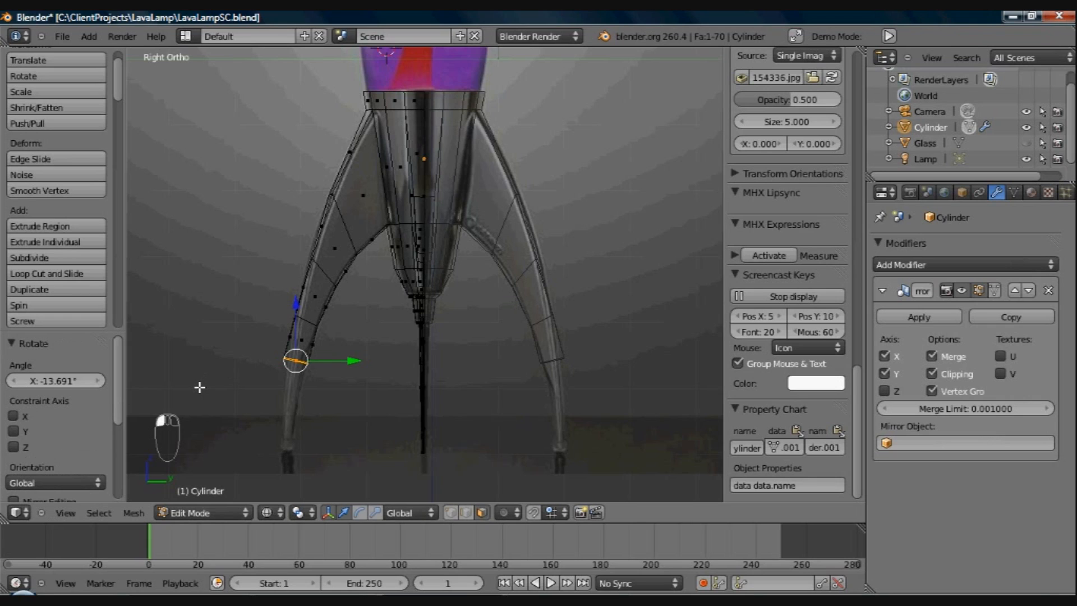
pyautogui.press('s')
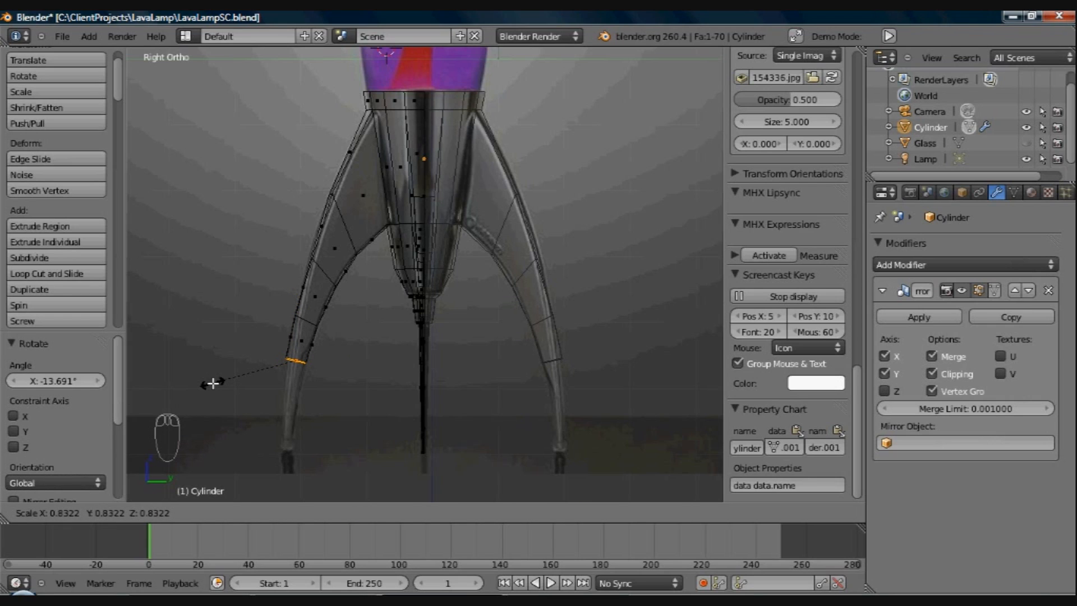
pyautogui.click(213, 383)
# Step: Extrude another front fin segment down the reference leg by about -0.072 in Y and -0.551 in Z
pyautogui.press('e')
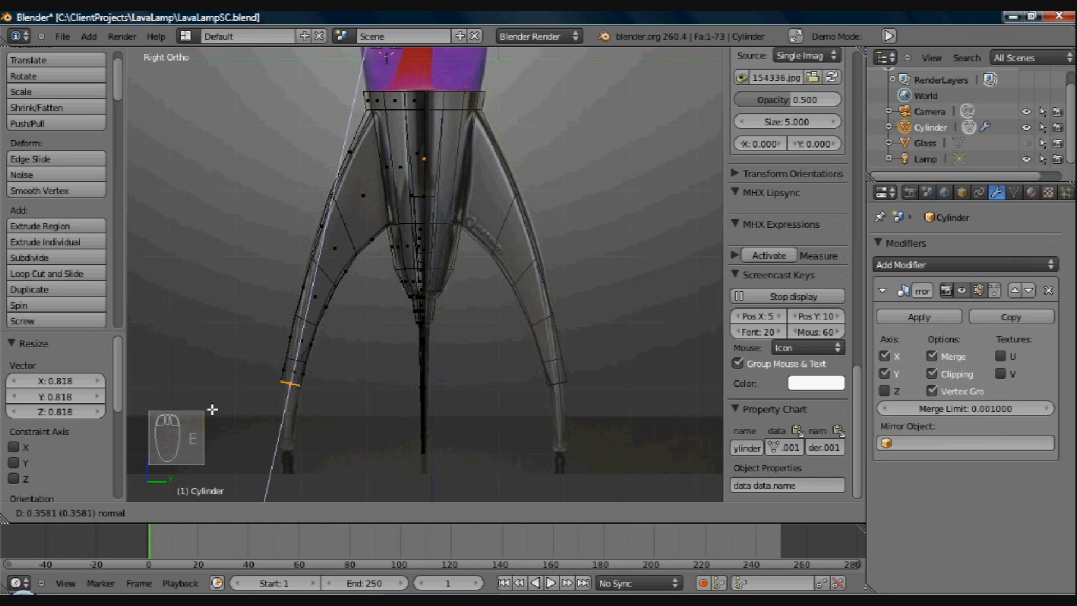
pyautogui.middleClick(212, 410)
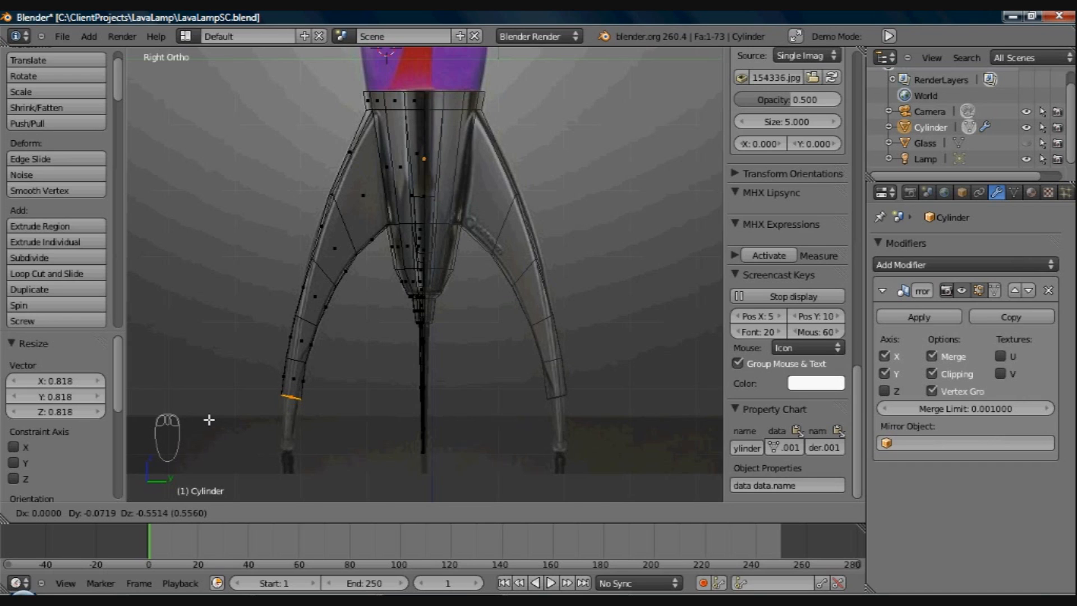
pyautogui.click(208, 420)
# Step: Level the front fin's end face by rotating it about -11.3°, and scale it to about 0.808
pyautogui.press('r')
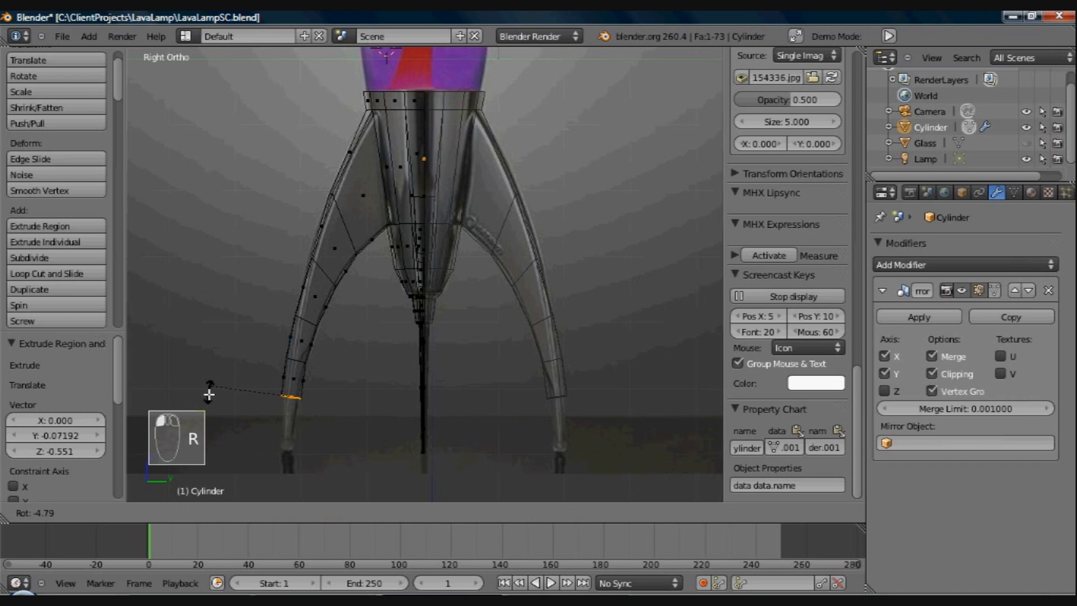
pyautogui.click(208, 395)
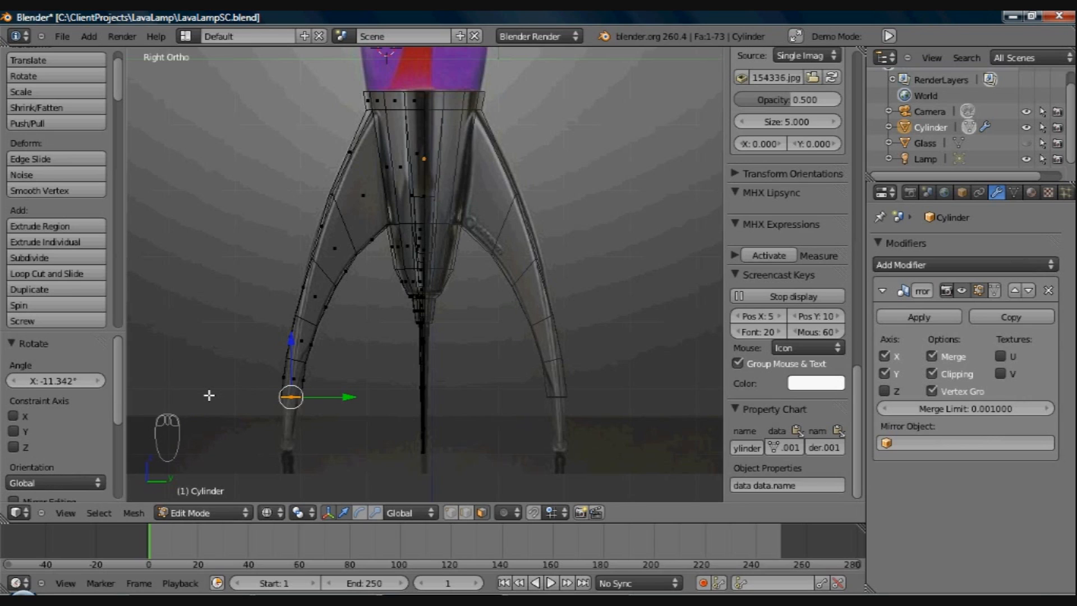
pyautogui.press('s')
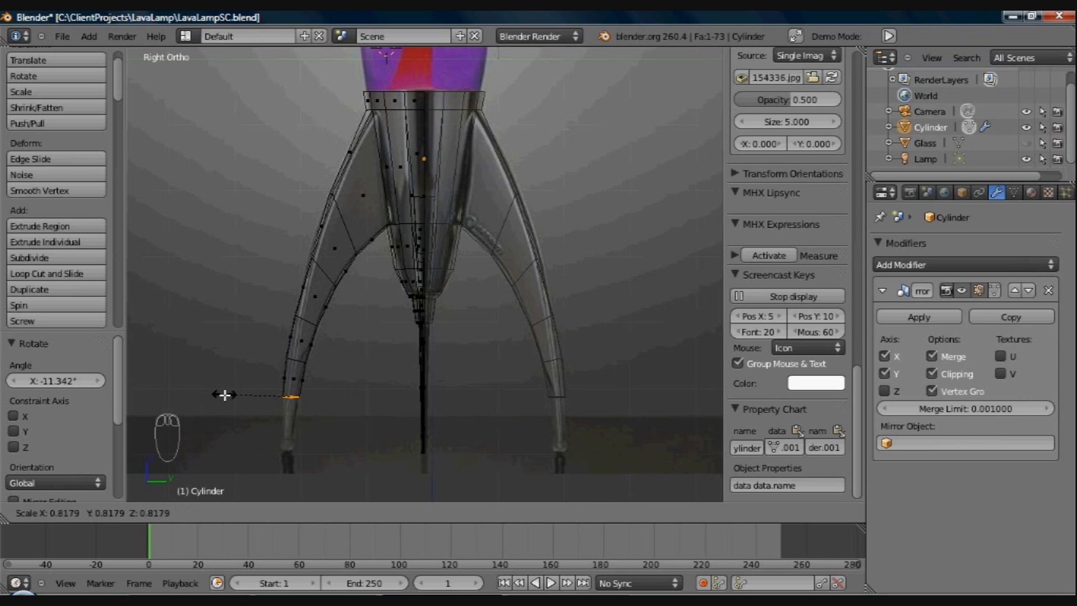
pyautogui.click(225, 395)
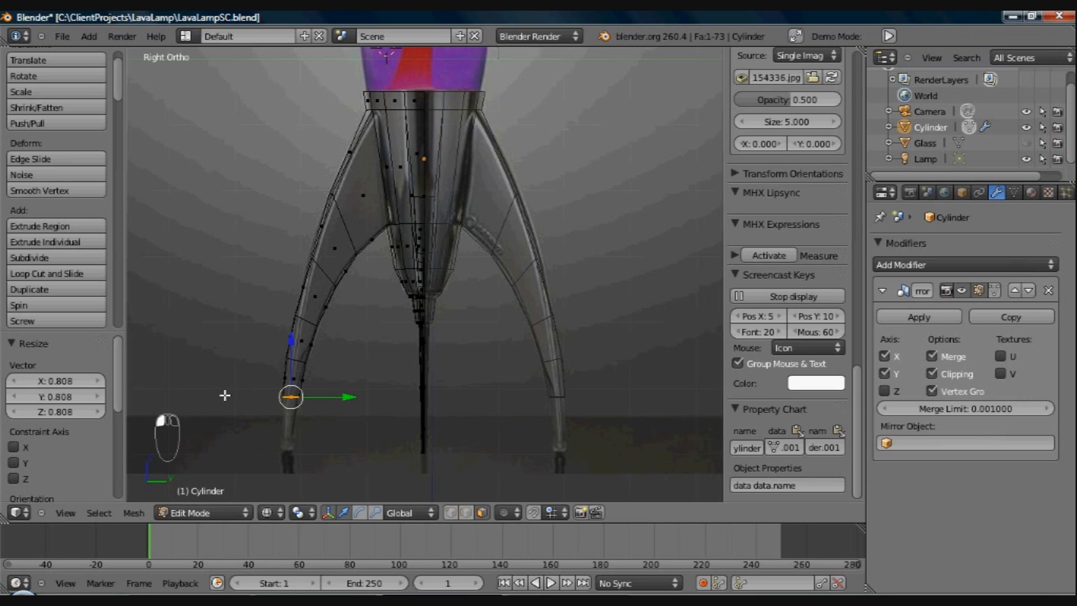
# Step: Extrude the front fin's end face about -0.072 in Y and -0.527 in Z, and raise it about 0.108 in Z
pyautogui.press('e')
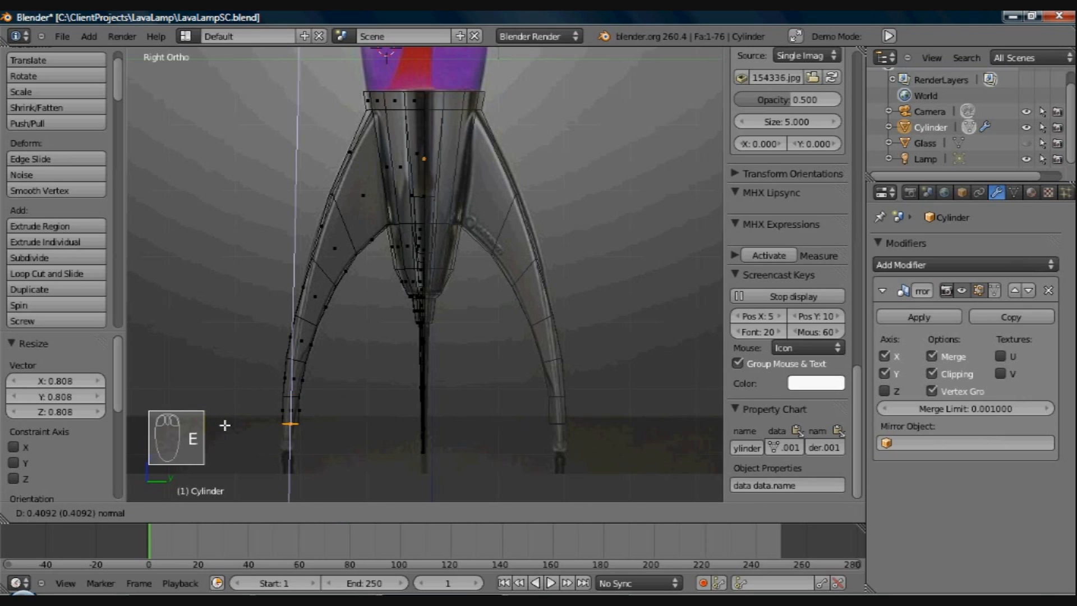
pyautogui.middleClick(223, 427)
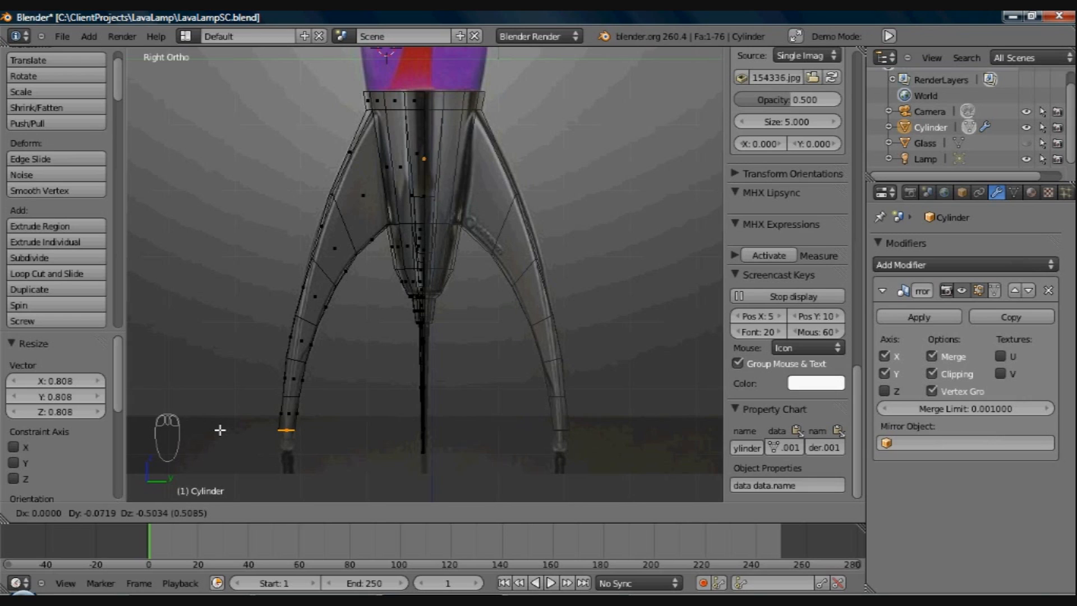
pyautogui.click(219, 431)
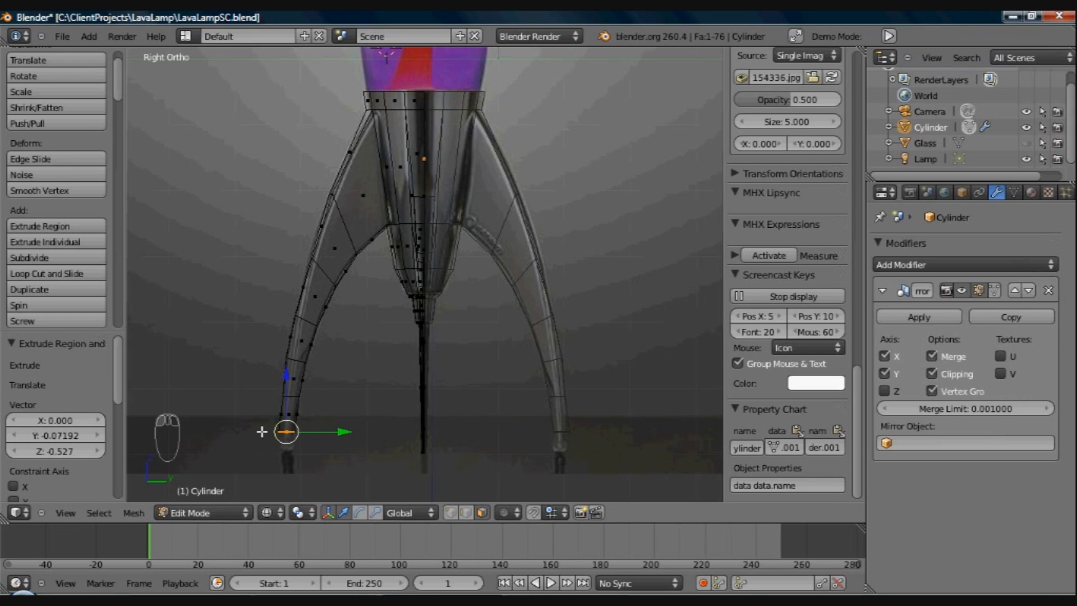
pyautogui.moveTo(285, 374); pyautogui.dragTo(243, 447)
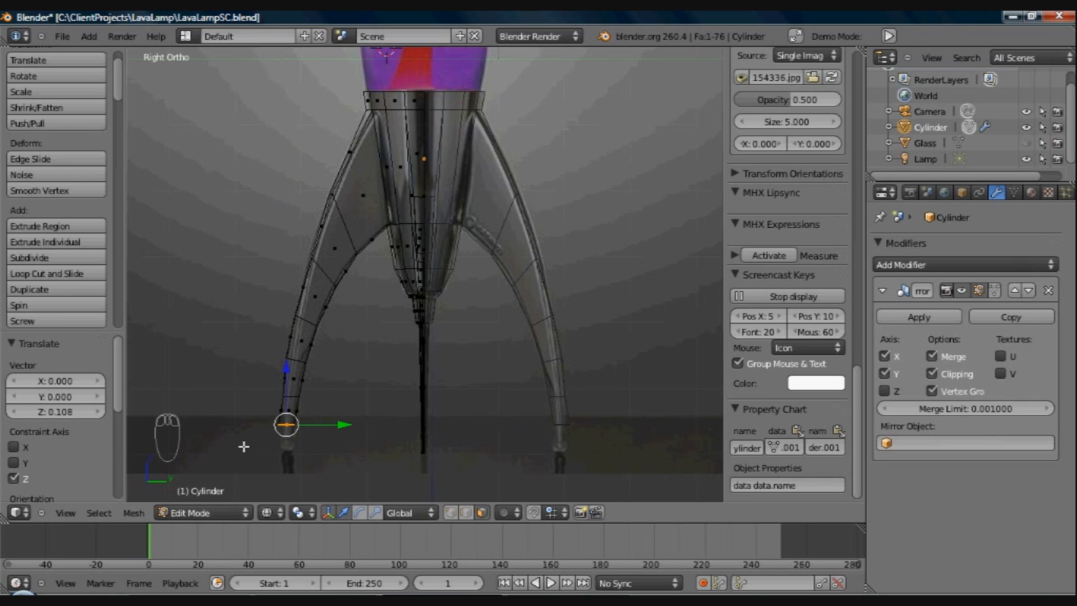
# Step: Scale the front fin's end face to about 0.779 and shift it about 0.096 in Y to align with the reference leg
pyautogui.press('s')
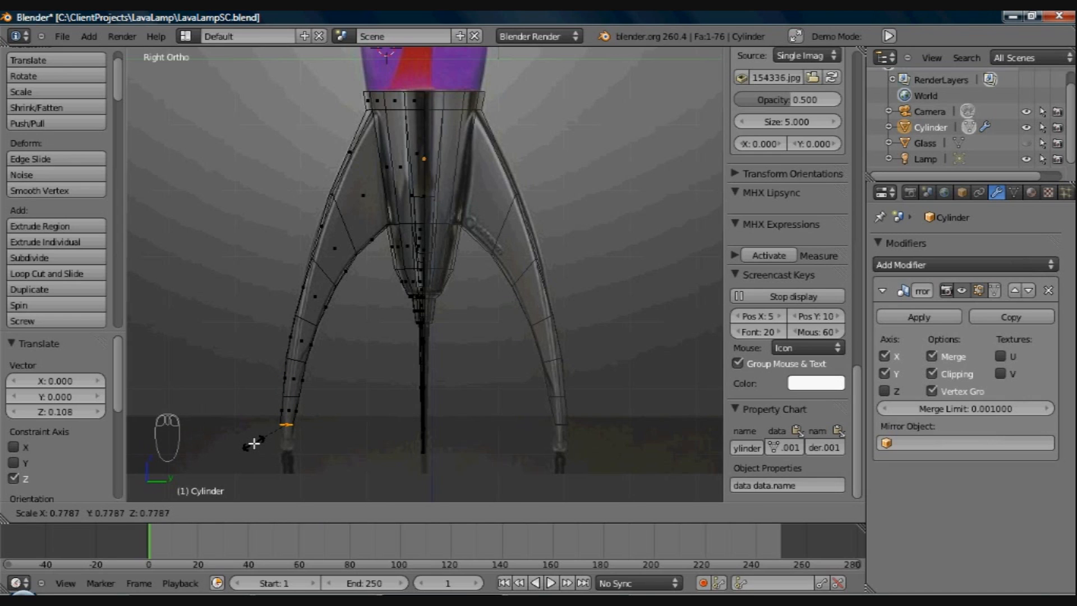
pyautogui.click(255, 442)
pyautogui.moveTo(321, 426); pyautogui.dragTo(339, 425)
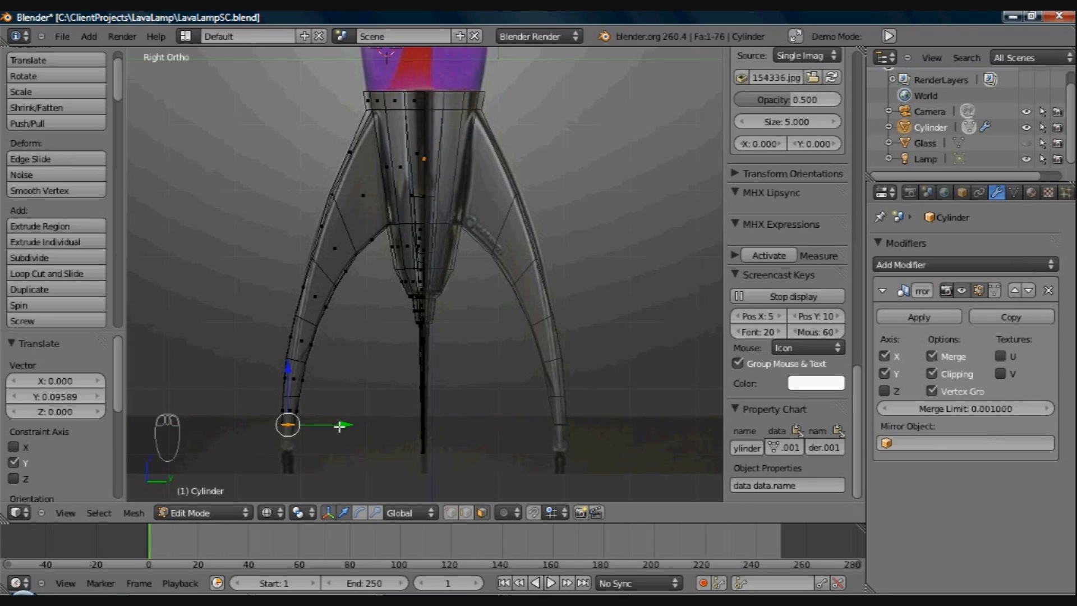
# Step: Extrude the front fin's last segment about -0.383 in Z down to the foot, and show the base in solid shading
pyautogui.press('e')
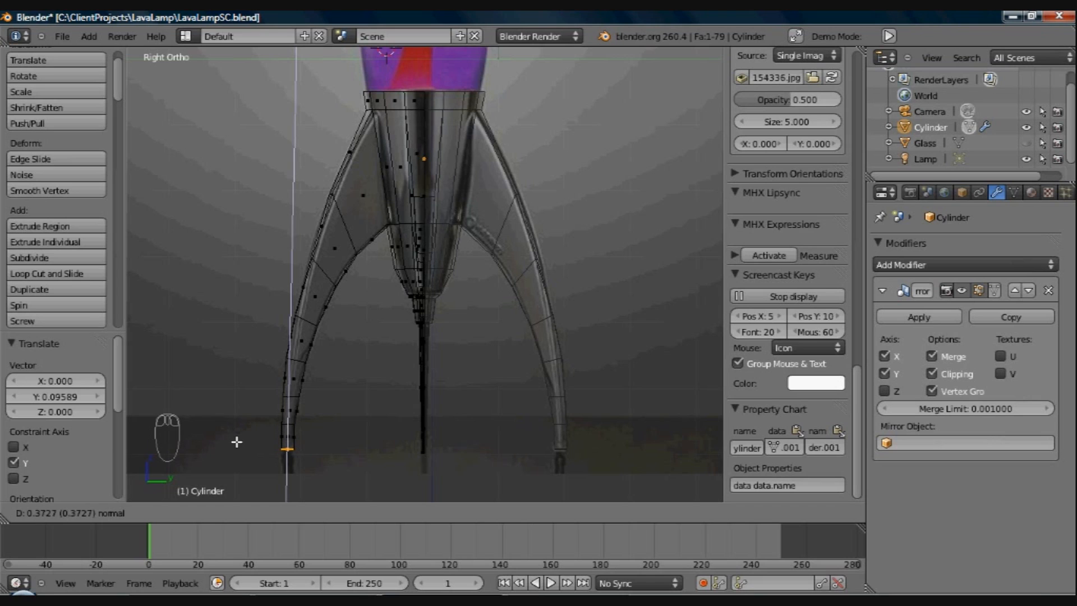
pyautogui.click(237, 442)
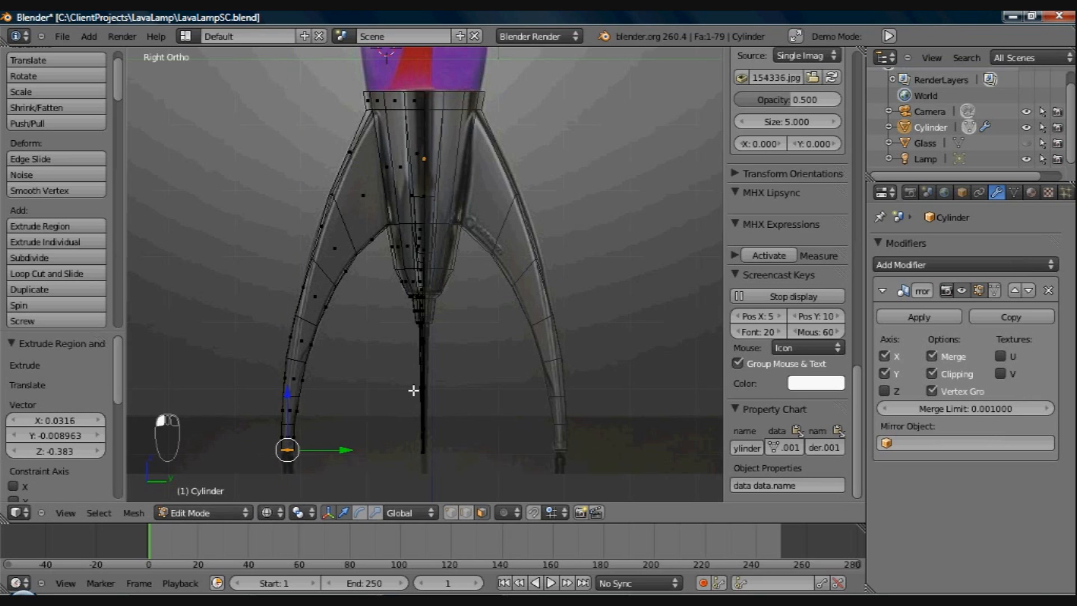
pyautogui.moveTo(402, 383); pyautogui.dragTo(501, 419, button='middle')
pyautogui.press('z')
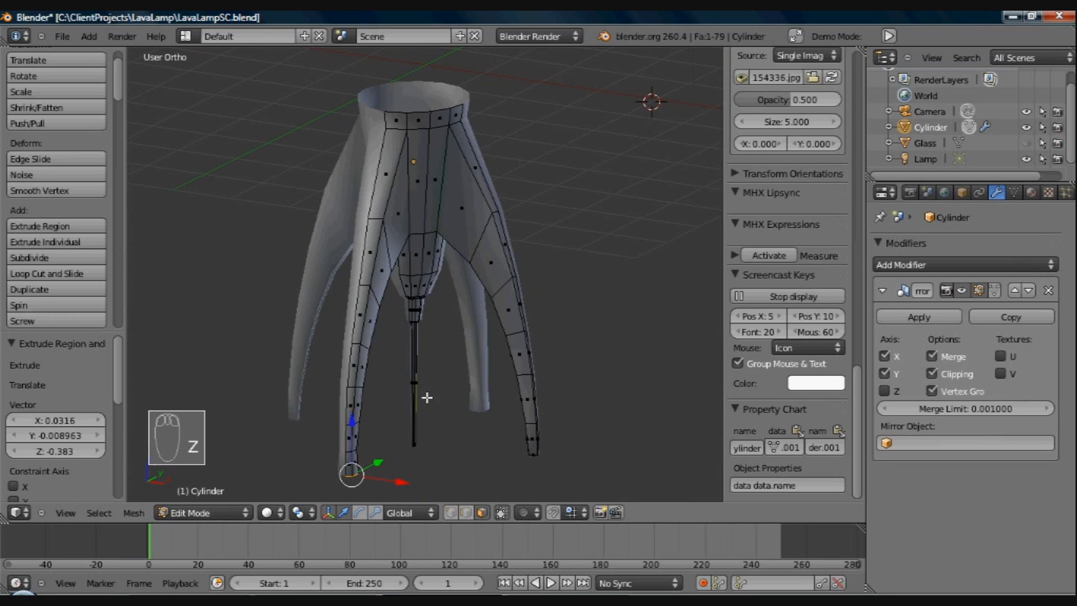
pyautogui.moveTo(427, 397); pyautogui.dragTo(449, 360, button='middle')
pyautogui.press('Tab')
pyautogui.press('Tab')
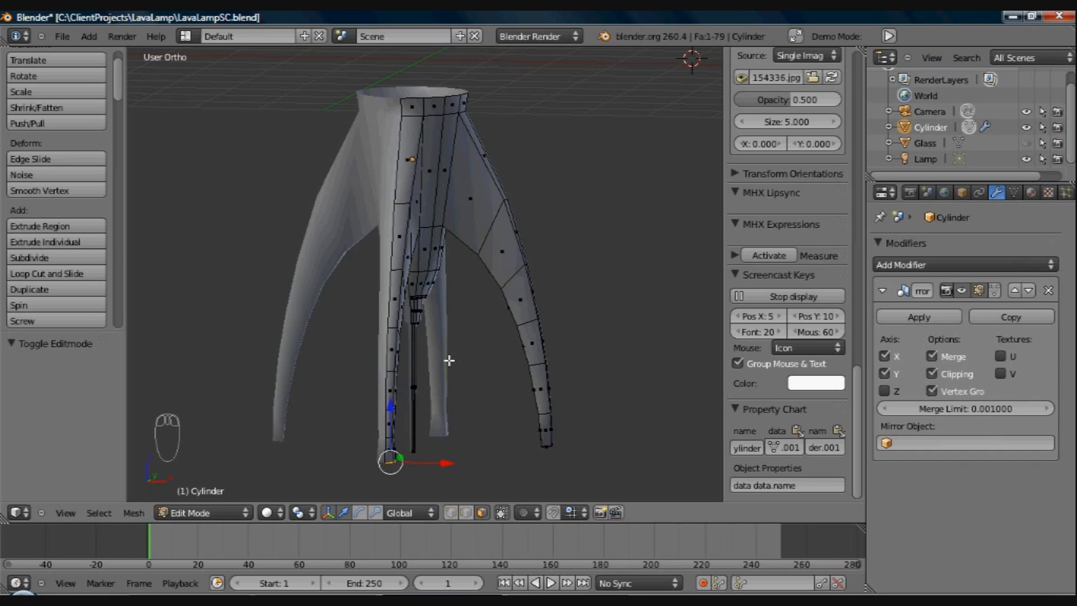
# Step: Select all faces of the base mesh
pyautogui.press('a')
pyautogui.press('a')
pyautogui.press('a')
pyautogui.press('a')
pyautogui.moveTo(450, 361); pyautogui.dragTo(411, 325, button='middle')
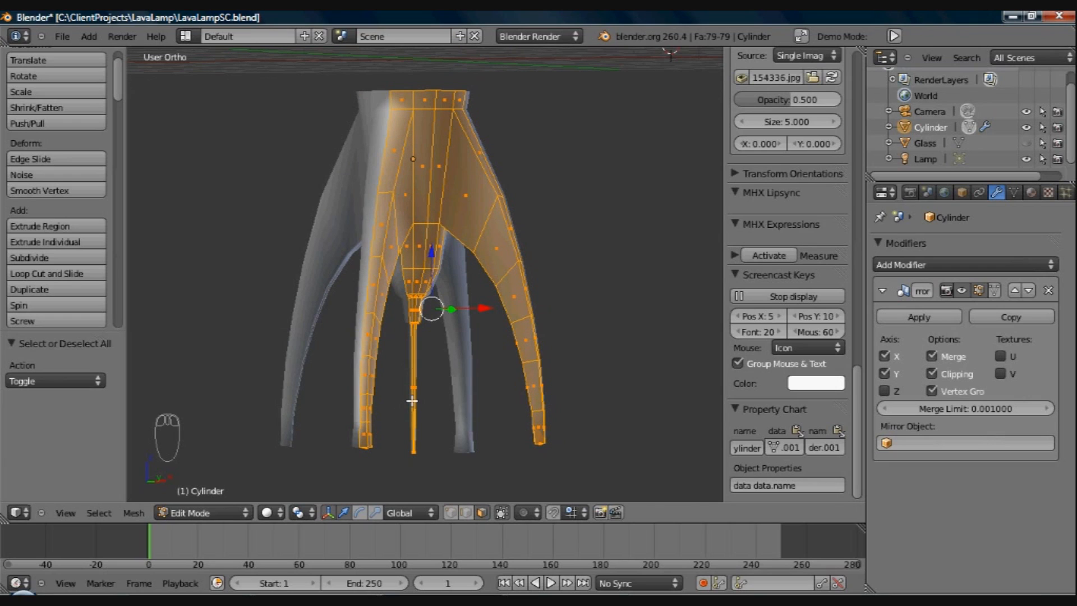
pyautogui.moveTo(415, 405); pyautogui.dragTo(485, 350, button='middle')
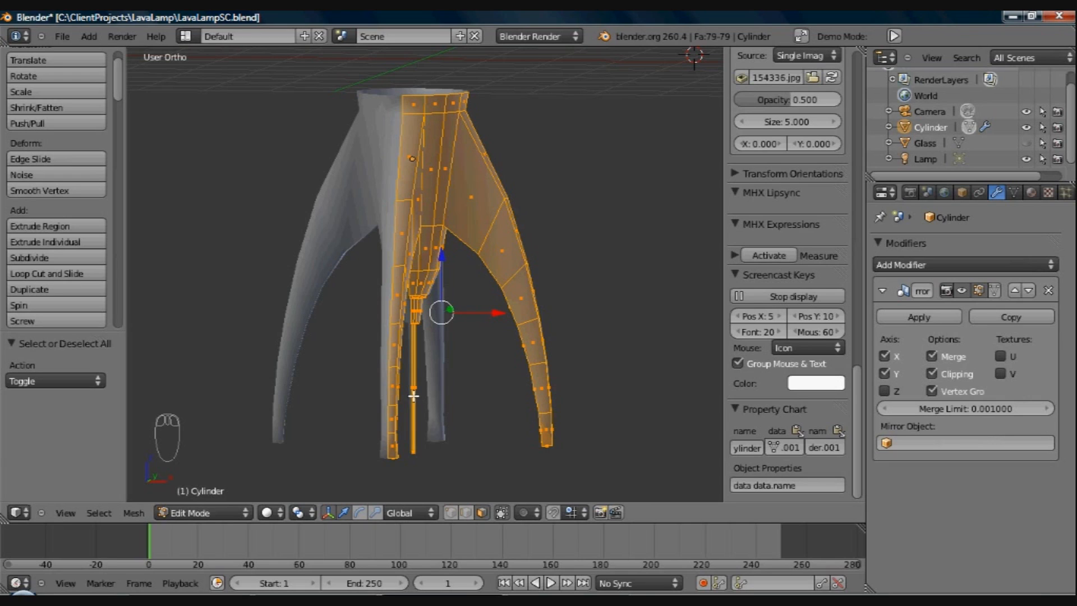
pyautogui.moveTo(445, 439); pyautogui.dragTo(425, 436, button='middle')
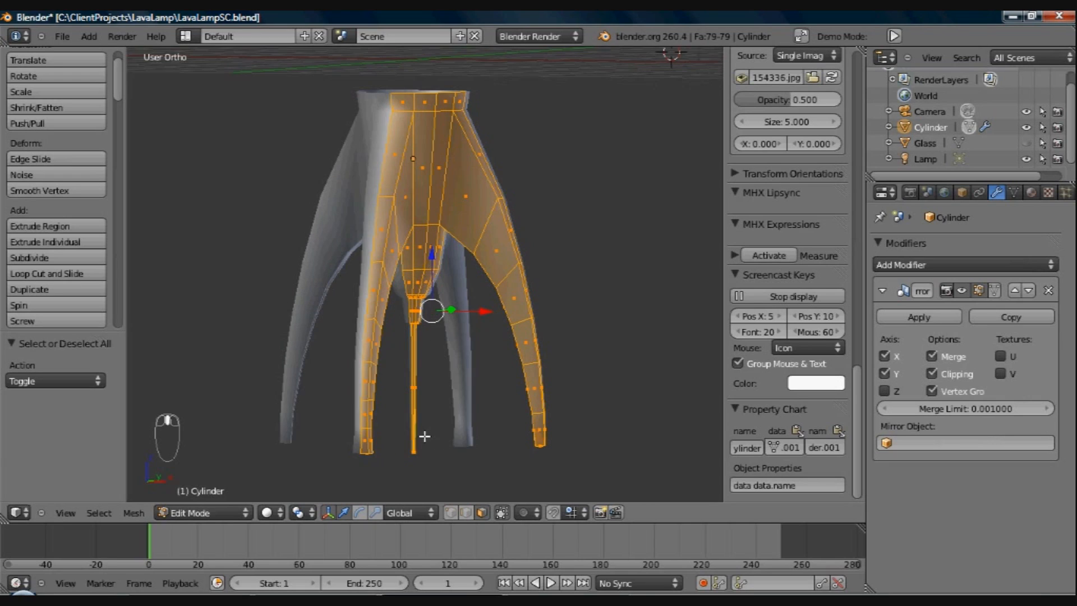
# Step: Remove the thin central rod's faces from the selection with circle select in wireframe, and return to solid shading
pyautogui.press('c')
pyautogui.rightClick(422, 426)
pyautogui.press('z')
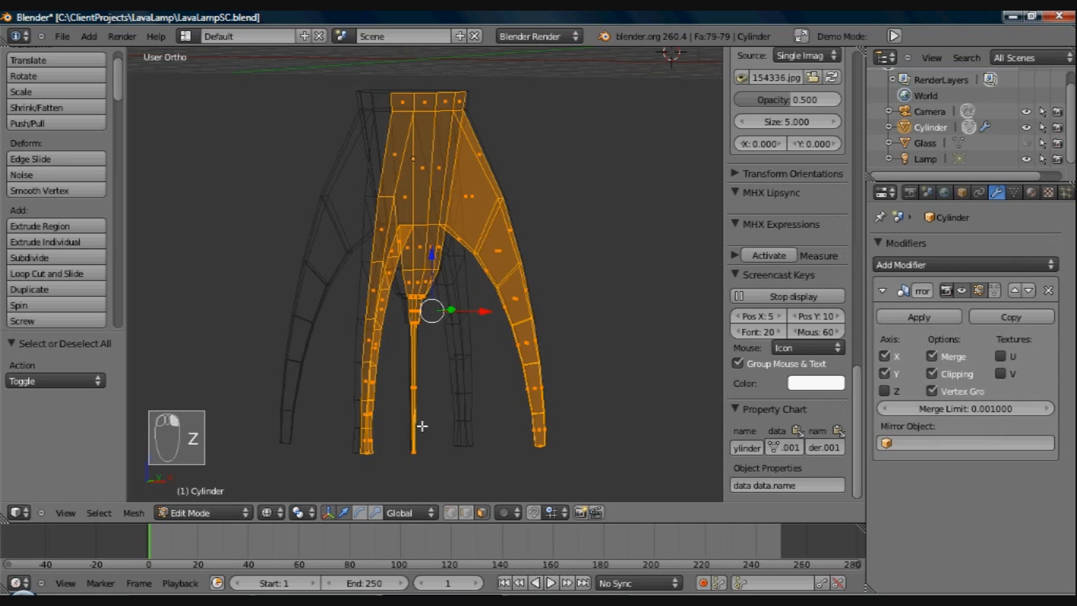
pyautogui.press('c')
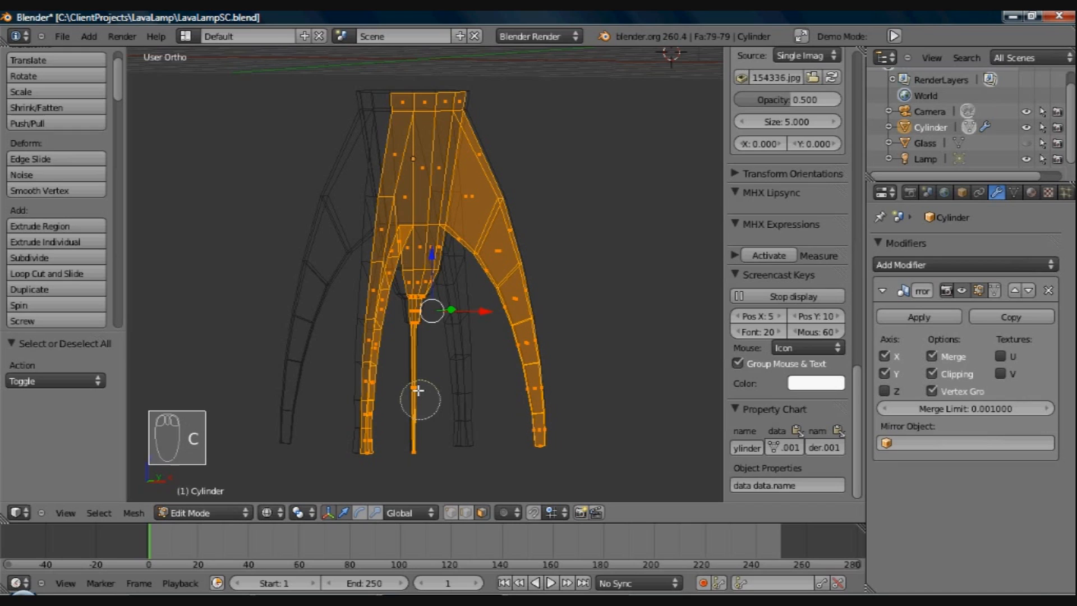
pyautogui.rightClick(417, 388)
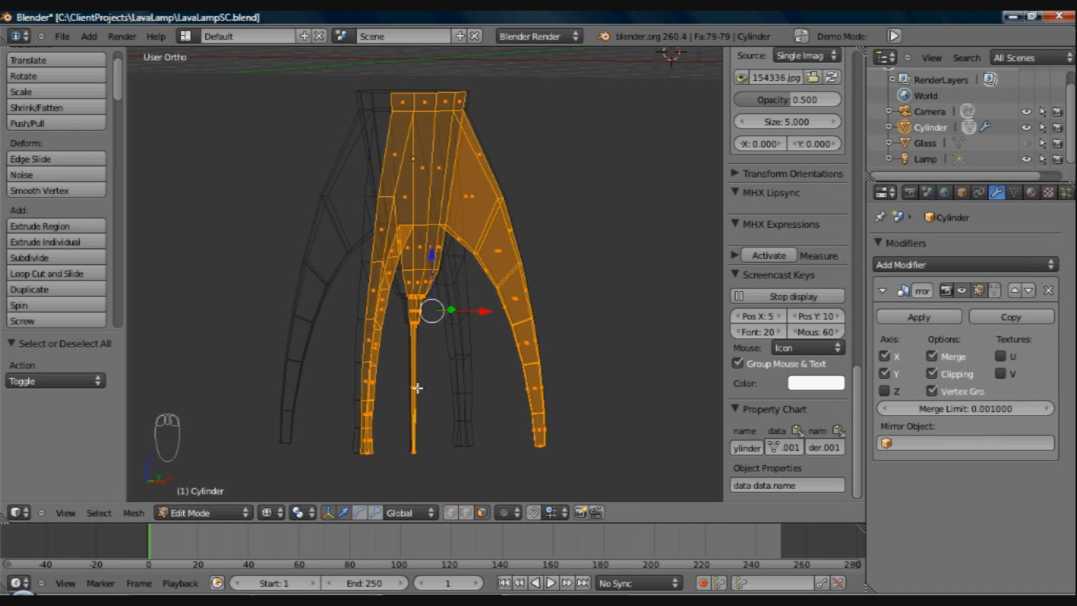
pyautogui.press('c')
pyautogui.middleClick(416, 388)
pyautogui.middleClick(409, 453)
pyautogui.rightClick(409, 457)
pyautogui.press('c')
pyautogui.middleClick(416, 324)
pyautogui.rightClick(416, 324)
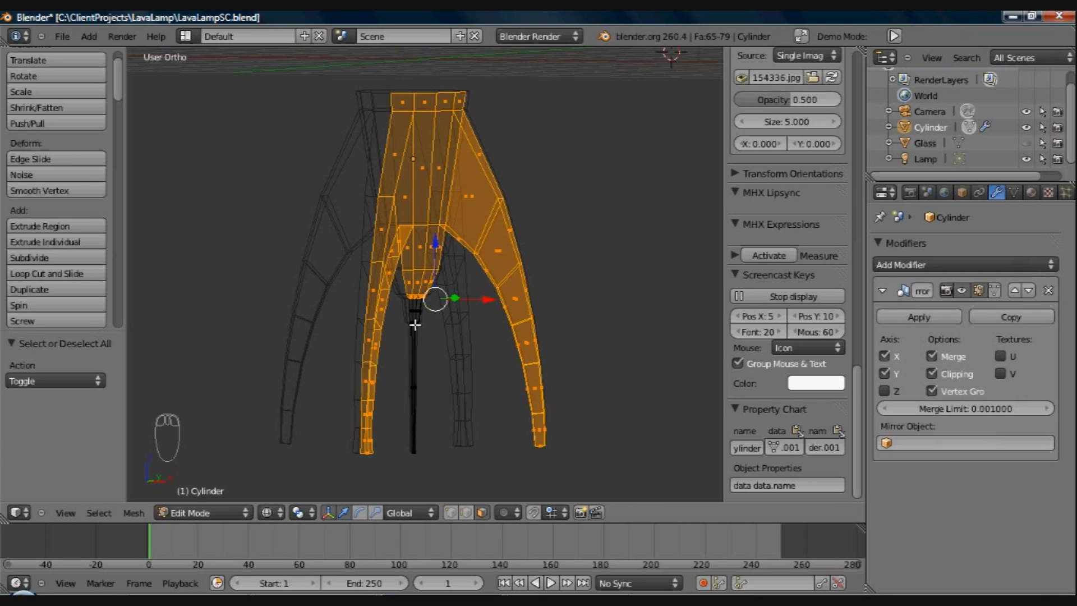
pyautogui.rightClick(413, 327)
pyautogui.press('z')
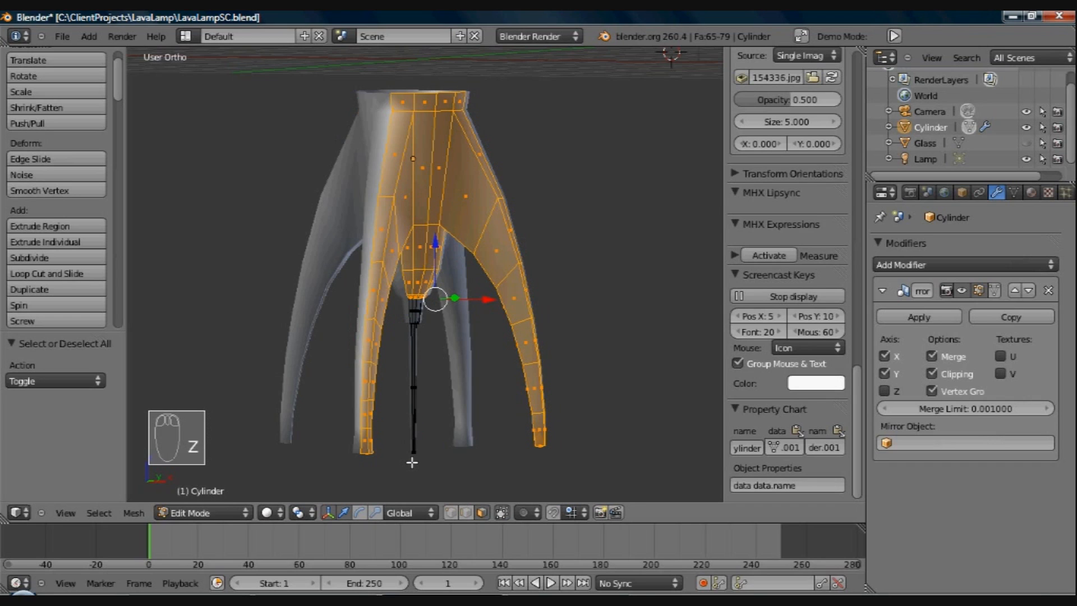
# Step: Move the selected fins and body about -0.036 in X toward the mirror plane, and leave Edit Mode to check the shape
pyautogui.moveTo(412, 463); pyautogui.dragTo(450, 441, button='middle')
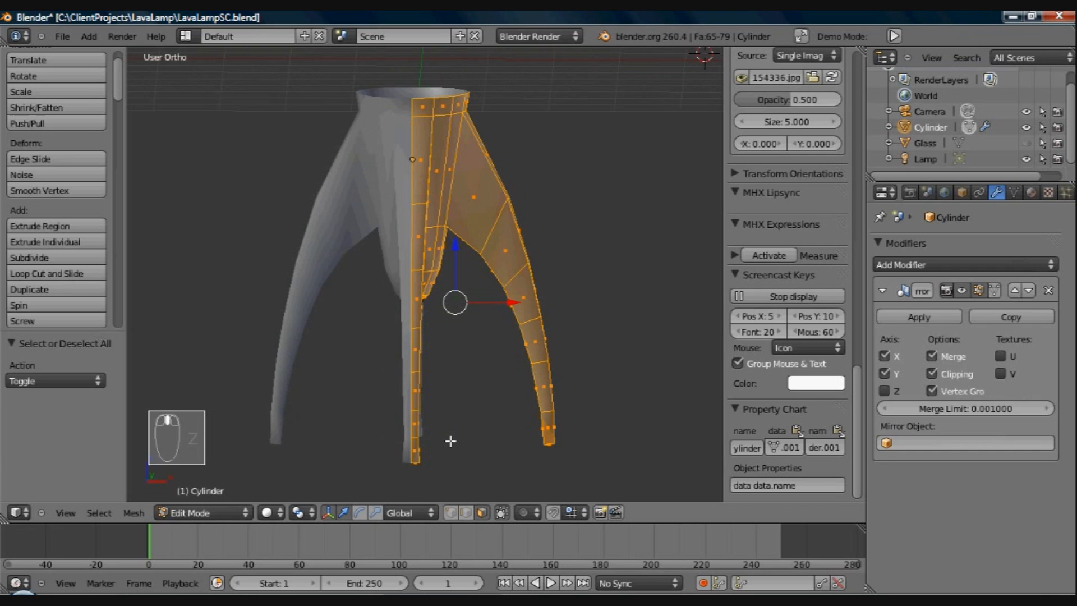
pyautogui.moveTo(509, 302); pyautogui.dragTo(503, 303)
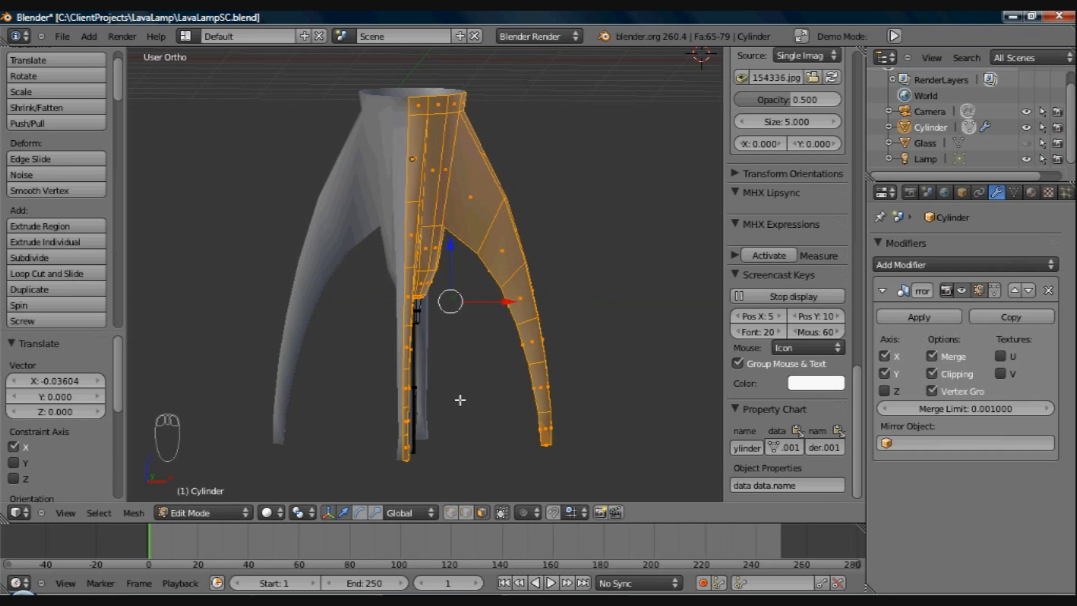
pyautogui.press('Tab')
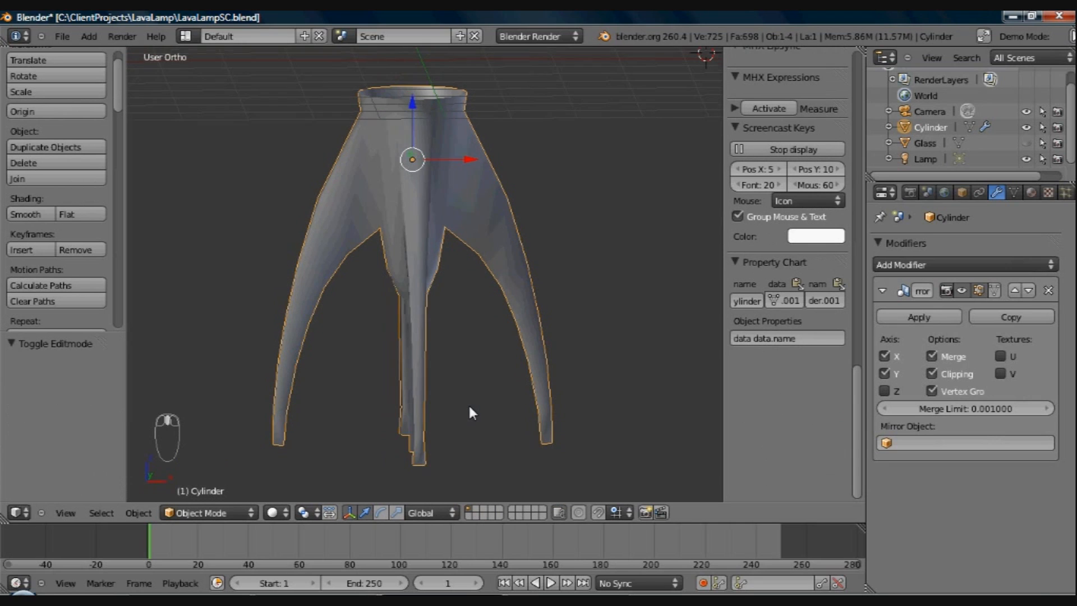
pyautogui.moveTo(468, 403); pyautogui.dragTo(428, 380, button='middle')
# Step: Select the vertex loop where the central cone meets the rod and adjust it along X, finishing with a shift of about 0.014
pyautogui.press('Tab')
pyautogui.scroll(2, 418, 439)
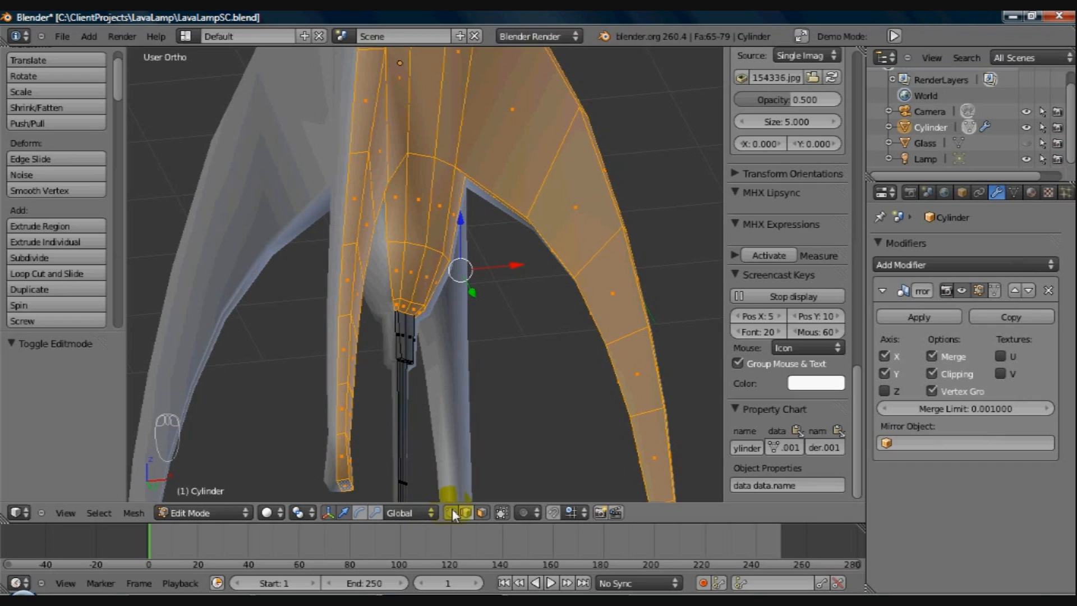
pyautogui.click(450, 513)
pyautogui.keyDown('alt'); pyautogui.rightClick(409, 312); pyautogui.keyUp('alt')
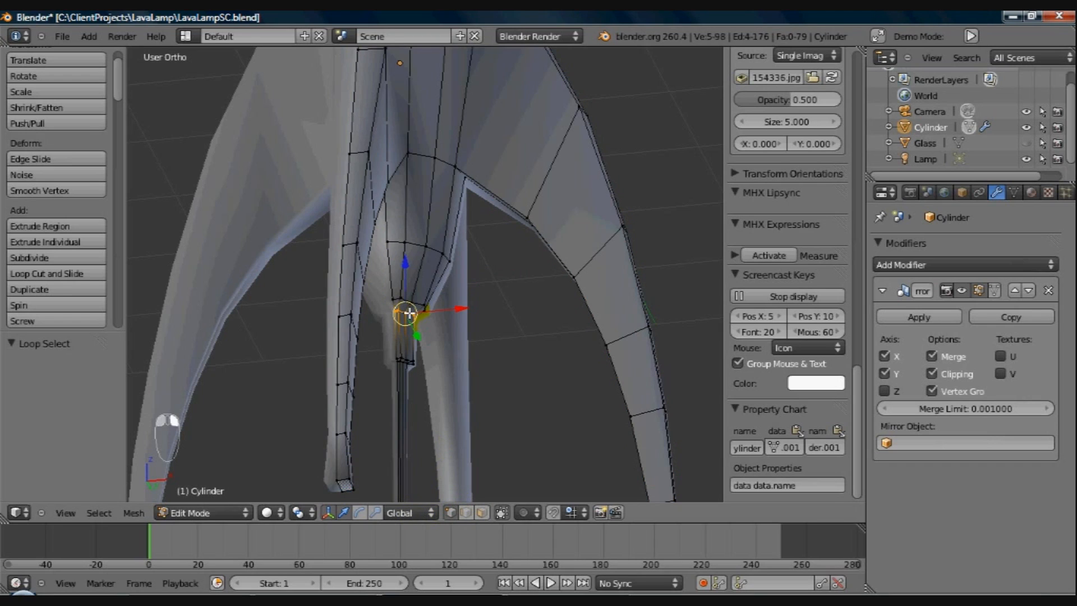
pyautogui.moveTo(410, 313); pyautogui.dragTo(459, 325, button='middle')
pyautogui.moveTo(459, 325); pyautogui.dragTo(462, 326)
pyautogui.moveTo(400, 367); pyautogui.dragTo(439, 323, button='middle')
pyautogui.moveTo(439, 328); pyautogui.dragTo(438, 332)
pyautogui.moveTo(406, 345); pyautogui.dragTo(384, 377, button='middle')
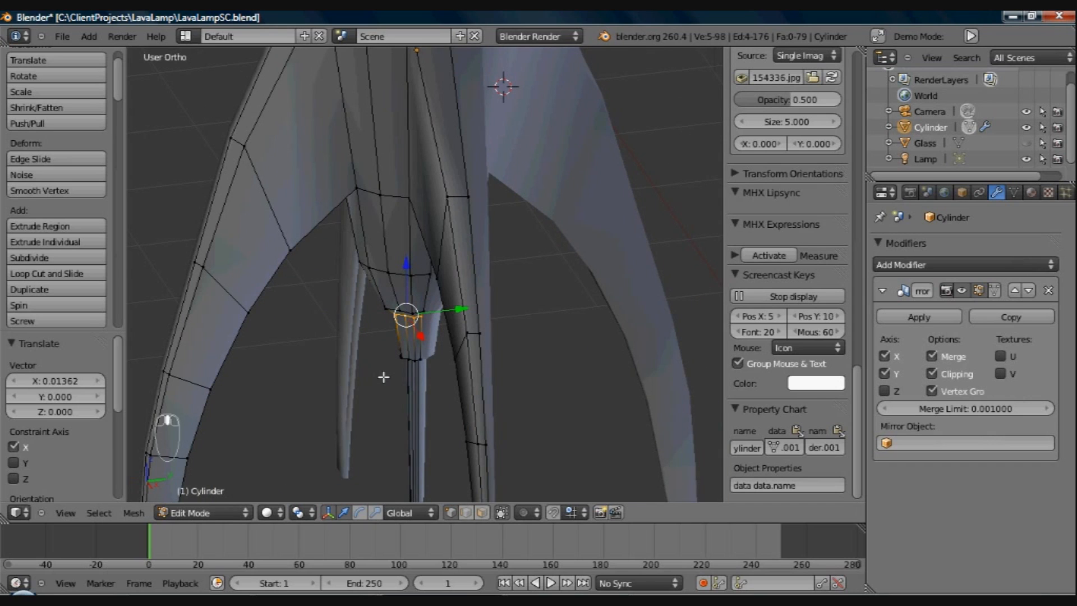
# Step: Select the four bottom vertices of the front fin's foot and move them about -0.037 in X to narrow it
pyautogui.scroll(-5, 461, 278)
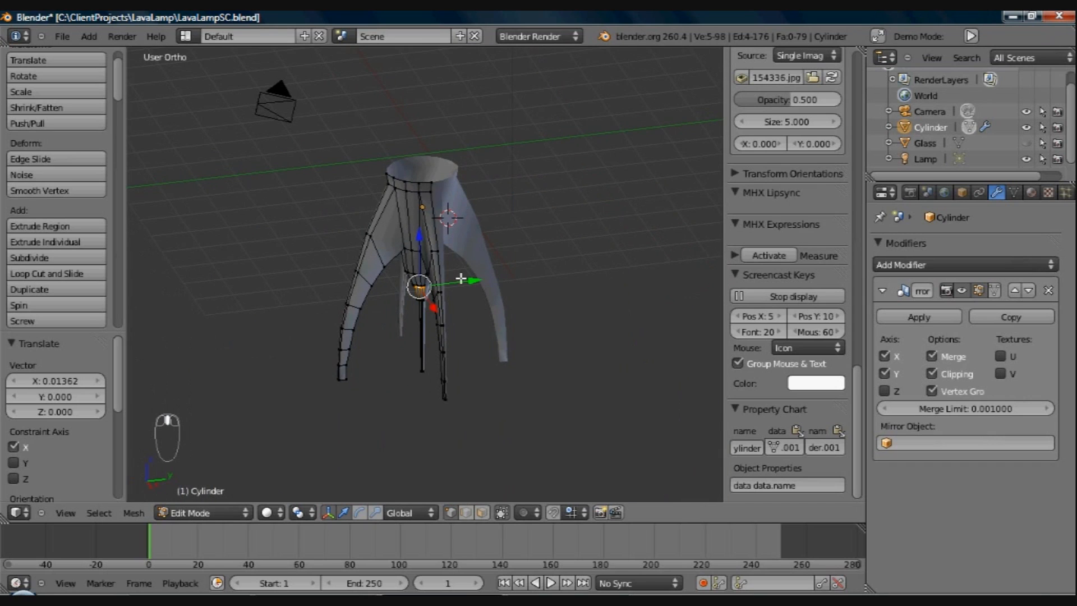
pyautogui.moveTo(461, 279); pyautogui.dragTo(468, 286, button='middle')
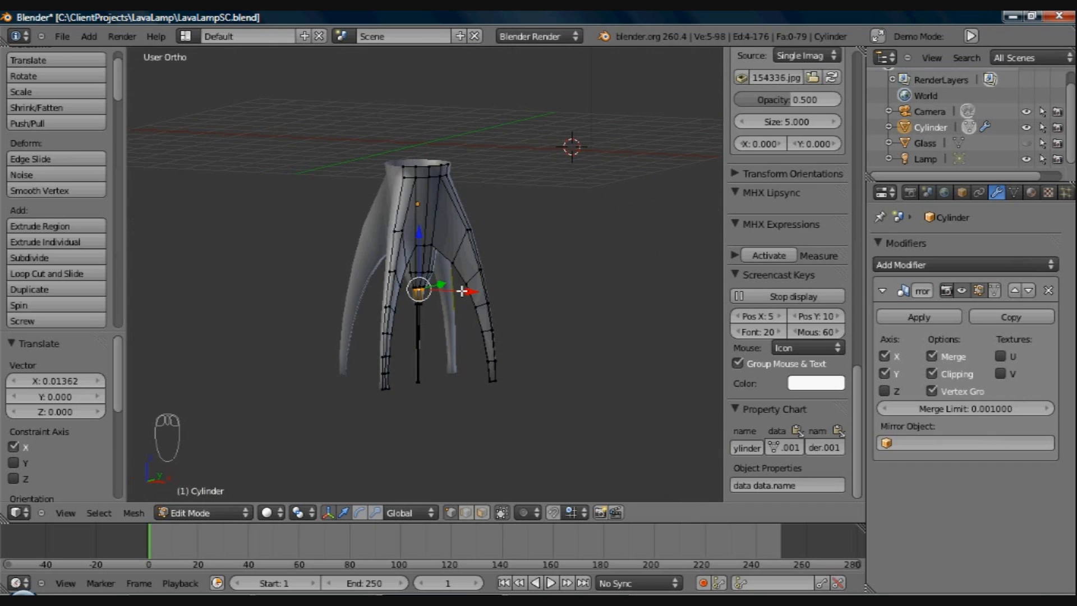
pyautogui.moveTo(461, 290); pyautogui.dragTo(450, 426, button='middle')
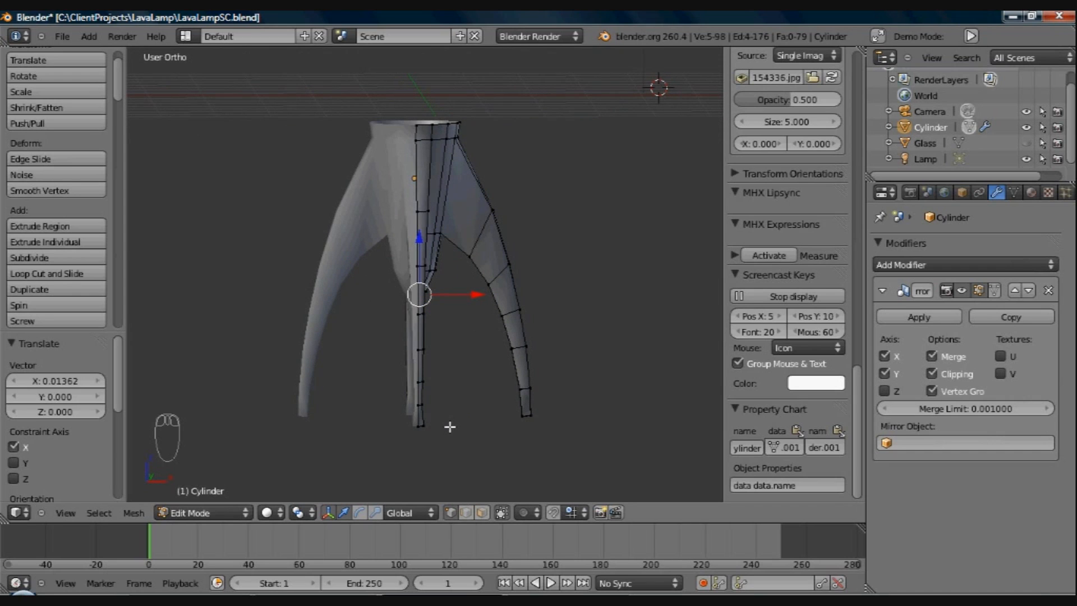
pyautogui.rightClick(422, 428)
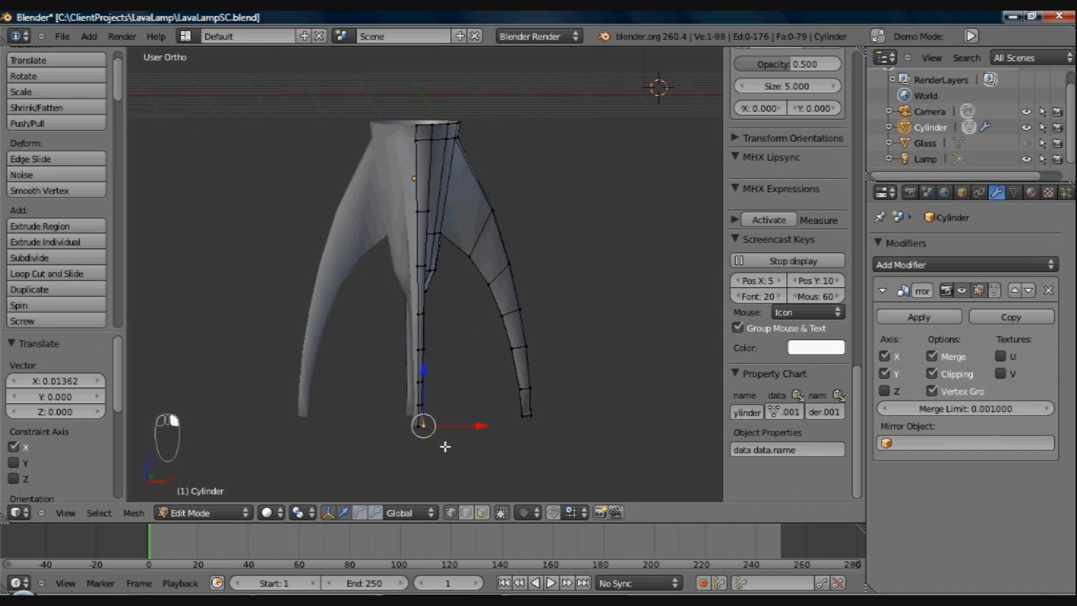
pyautogui.moveTo(421, 444); pyautogui.dragTo(392, 443, button='middle')
pyautogui.scroll(2, 391, 443)
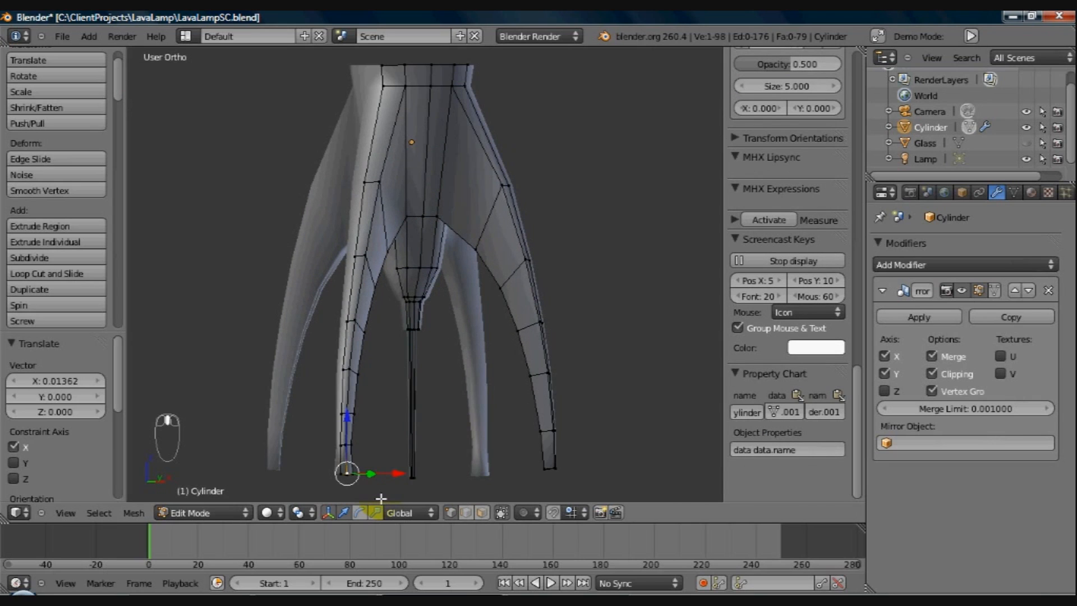
pyautogui.keyDown('shift'); pyautogui.moveTo(381, 499); pyautogui.dragTo(391, 454, button='middle'); pyautogui.keyUp('shift')
pyautogui.keyDown('shift'); pyautogui.moveTo(413, 294); pyautogui.dragTo(432, 210, button='middle'); pyautogui.keyUp('shift')
pyautogui.scroll(2, 394, 396)
pyautogui.keyDown('shift'); pyautogui.moveTo(389, 399); pyautogui.dragTo(357, 303, button='middle'); pyautogui.keyUp('shift')
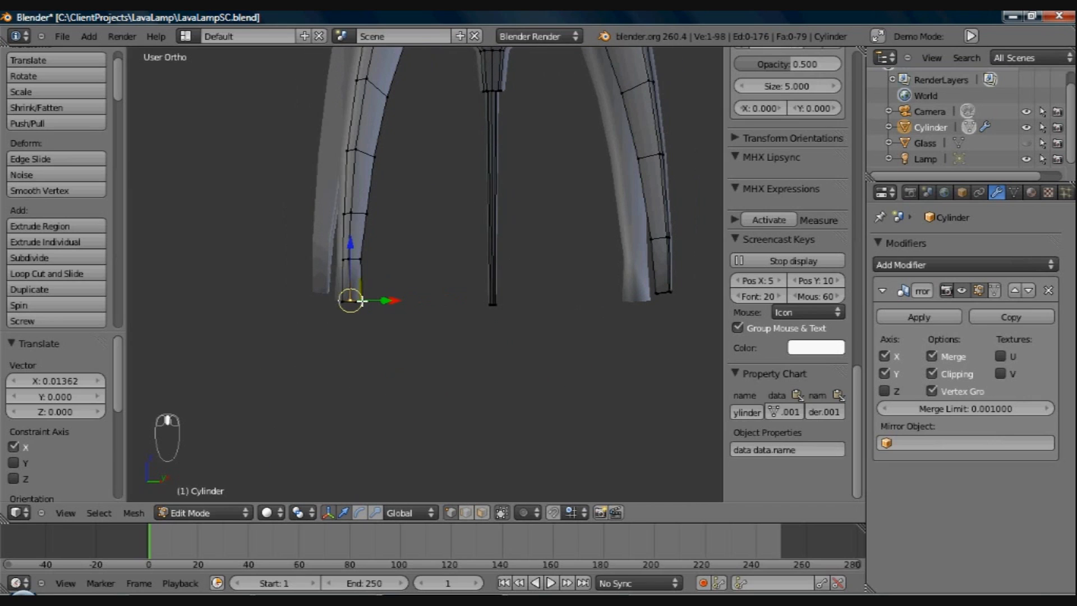
pyautogui.keyDown('alt'); pyautogui.rightClick(349, 301); pyautogui.keyUp('alt')
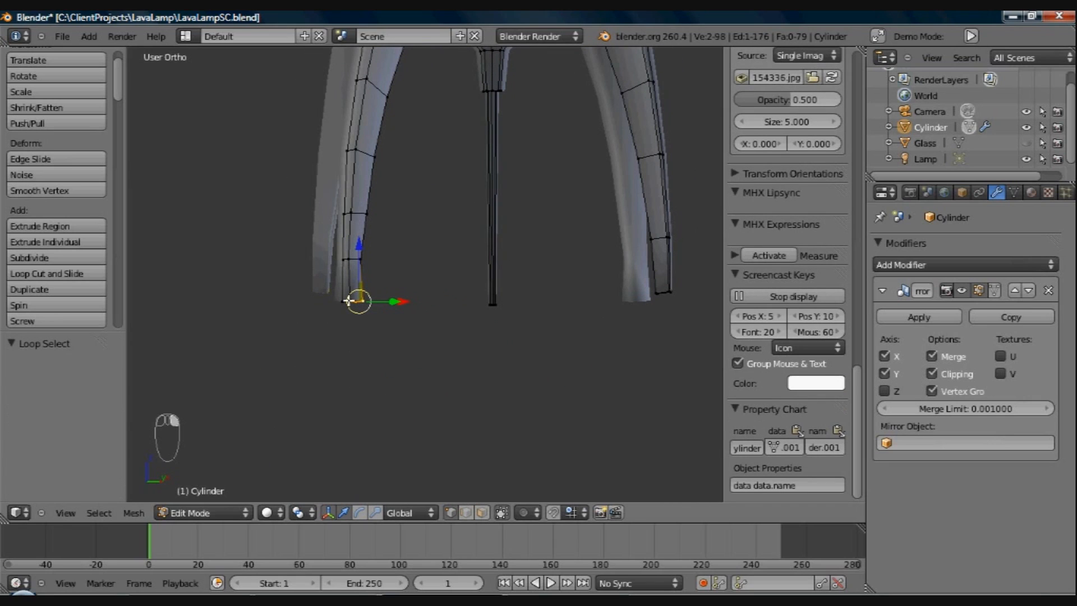
pyautogui.keyDown('shift'); pyautogui.rightClick(341, 302); pyautogui.keyUp('shift')
pyautogui.keyDown('shift'); pyautogui.rightClick(349, 315); pyautogui.keyUp('shift')
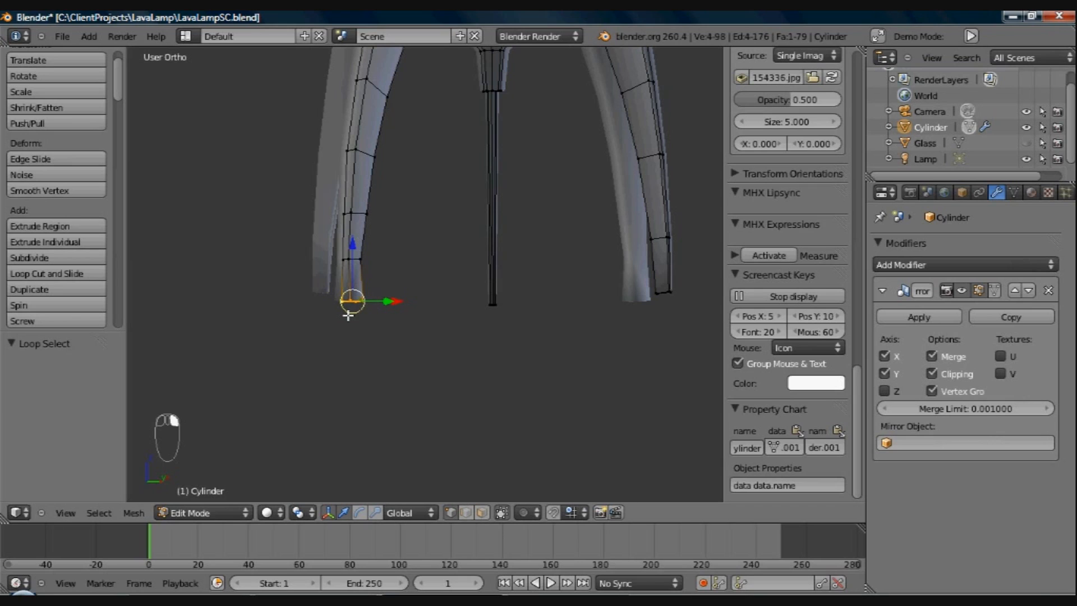
pyautogui.moveTo(348, 315); pyautogui.dragTo(548, 336, button='middle')
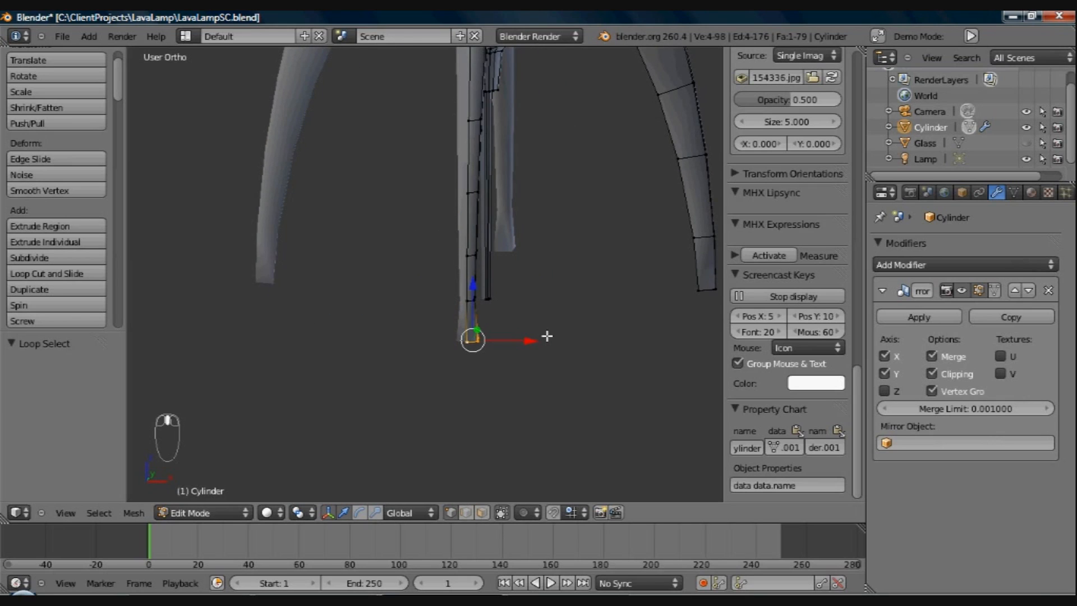
pyautogui.moveTo(531, 340); pyautogui.dragTo(526, 347)
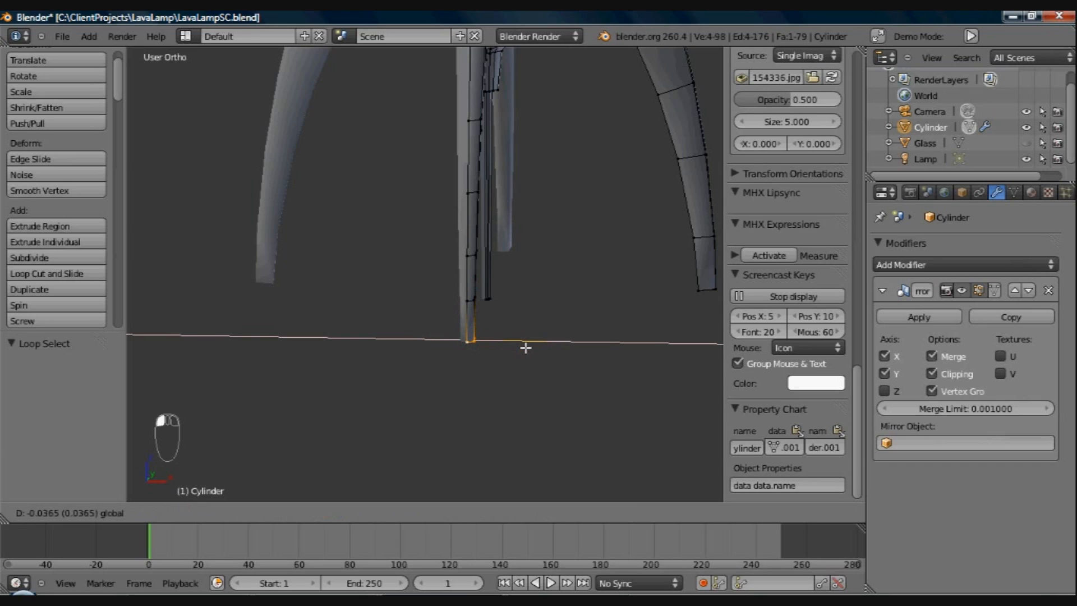
pyautogui.moveTo(496, 361); pyautogui.dragTo(427, 231, button='middle')
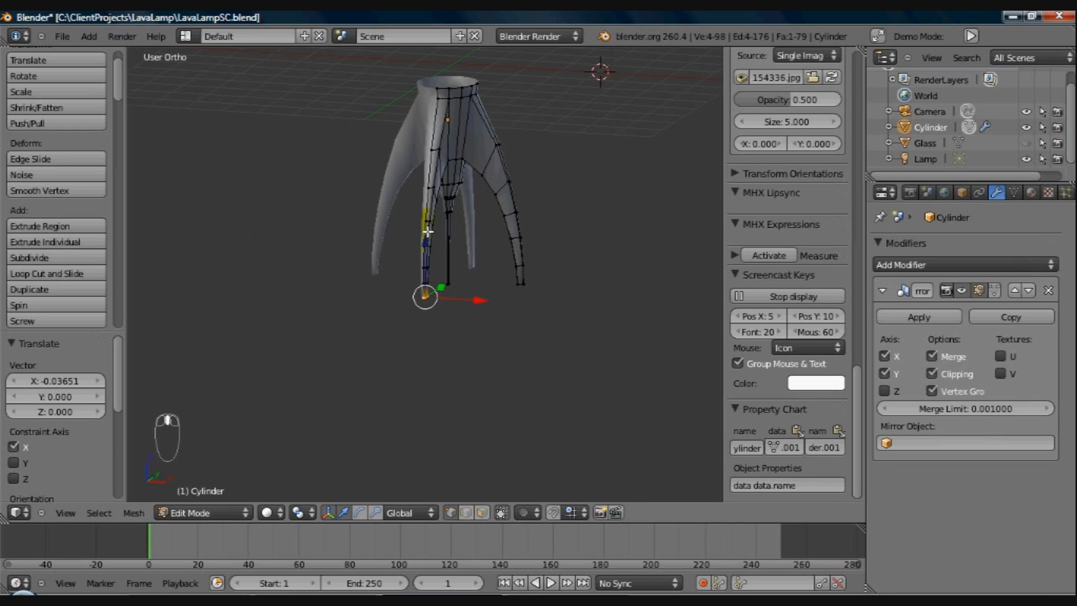
# Step: Leave Edit Mode, check the base against the reference in front view, and add a Subdivision Surface modifier to it
pyautogui.press('Tab')
pyautogui.press('Tab')
pyautogui.press('Tab')
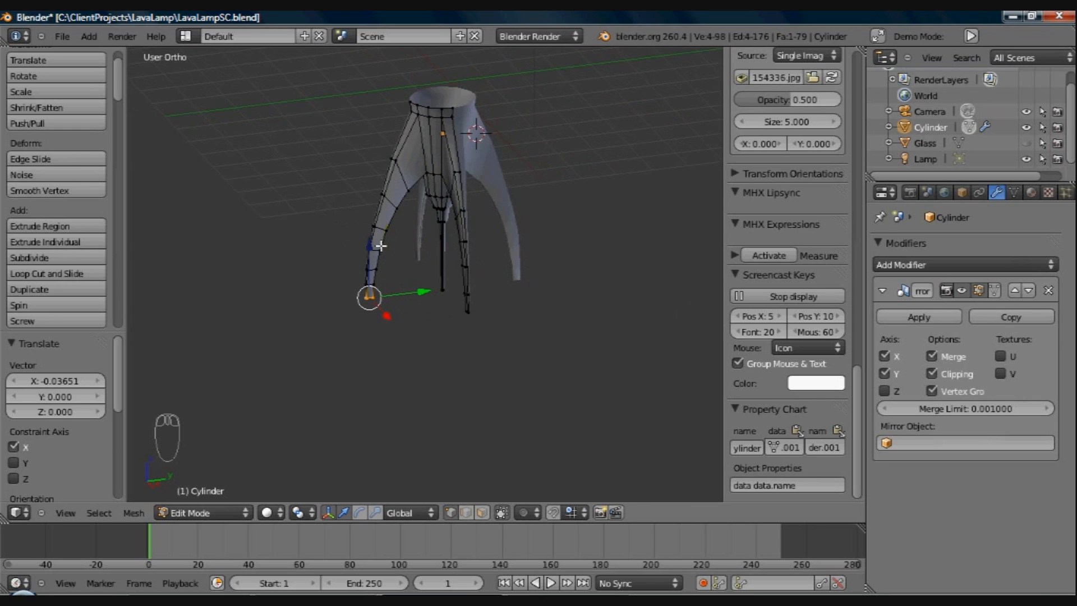
pyautogui.moveTo(508, 280)
pyautogui.mouseDown(button='middle')
pyautogui.moveTo(587, 278)
pyautogui.moveTo(435, 293)
pyautogui.moveTo(351, 281)
pyautogui.moveTo(492, 277)
pyautogui.mouseUp(button='middle')
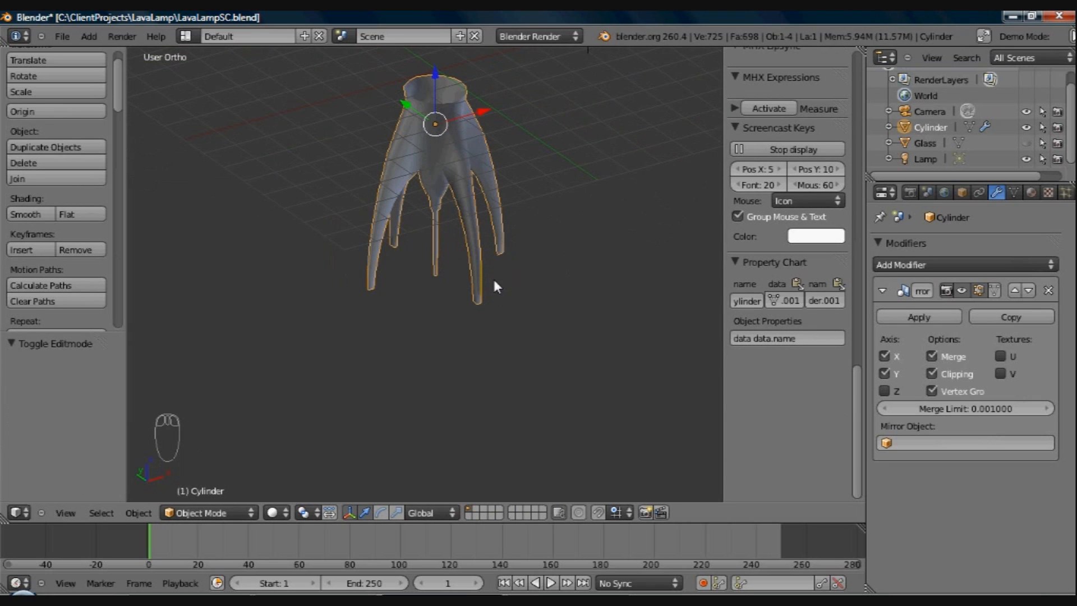
pyautogui.press('KP_1')
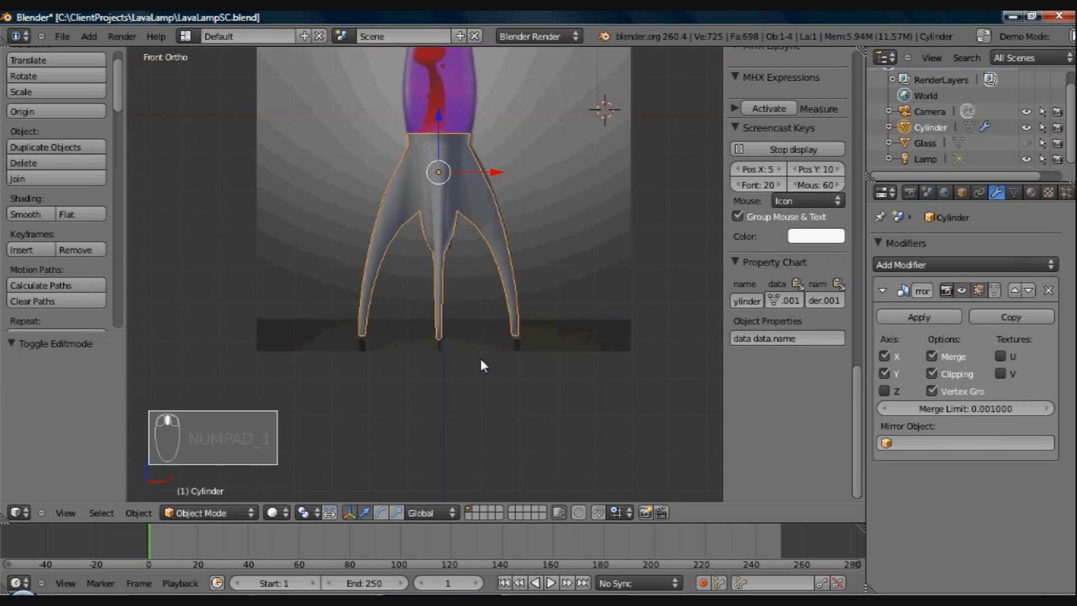
pyautogui.keyDown('shift'); pyautogui.moveTo(480, 358); pyautogui.dragTo(476, 399, button='middle'); pyautogui.keyUp('shift')
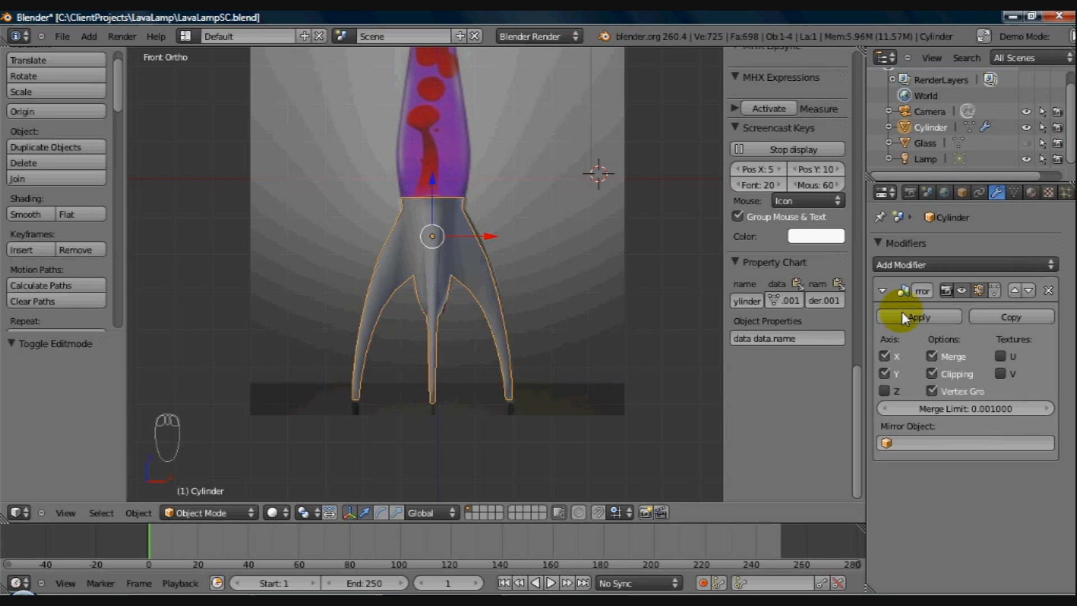
pyautogui.click(909, 265)
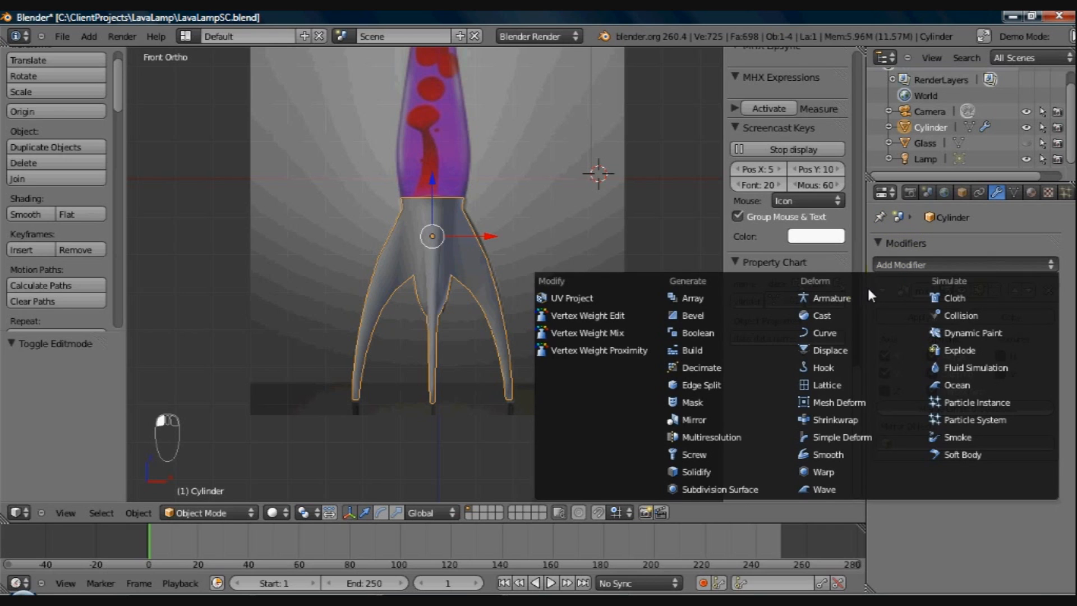
pyautogui.click(729, 489)
pyautogui.moveTo(1073, 382); pyautogui.dragTo(1074, 388)
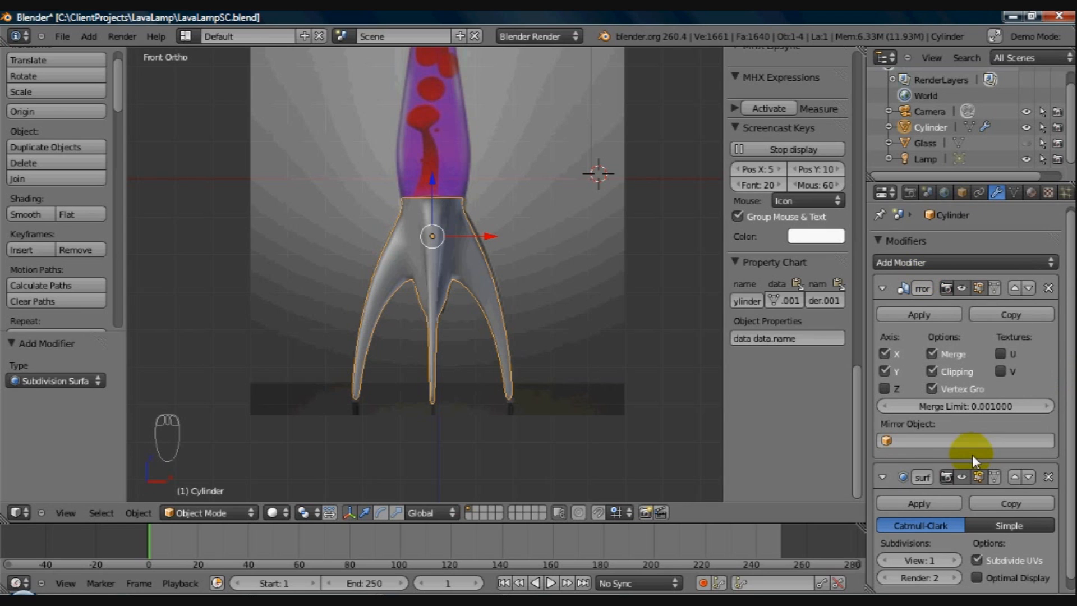
pyautogui.moveTo(1072, 331); pyautogui.dragTo(1072, 374)
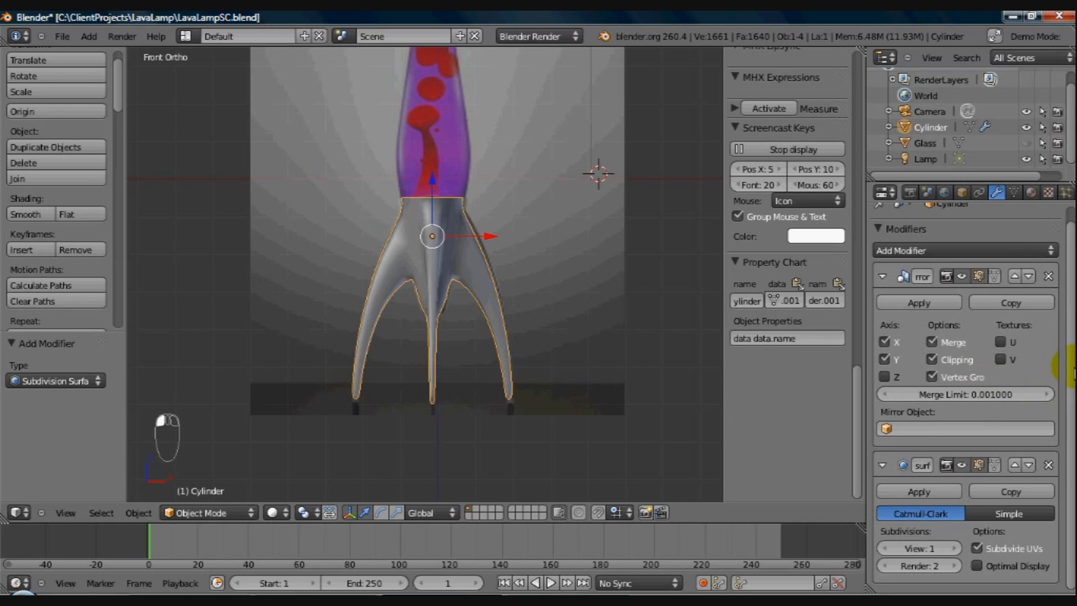
# Step: Try the Subdivision Surface modifier above the Mirror modifier in the stack, and move it back below
pyautogui.click(1050, 473)
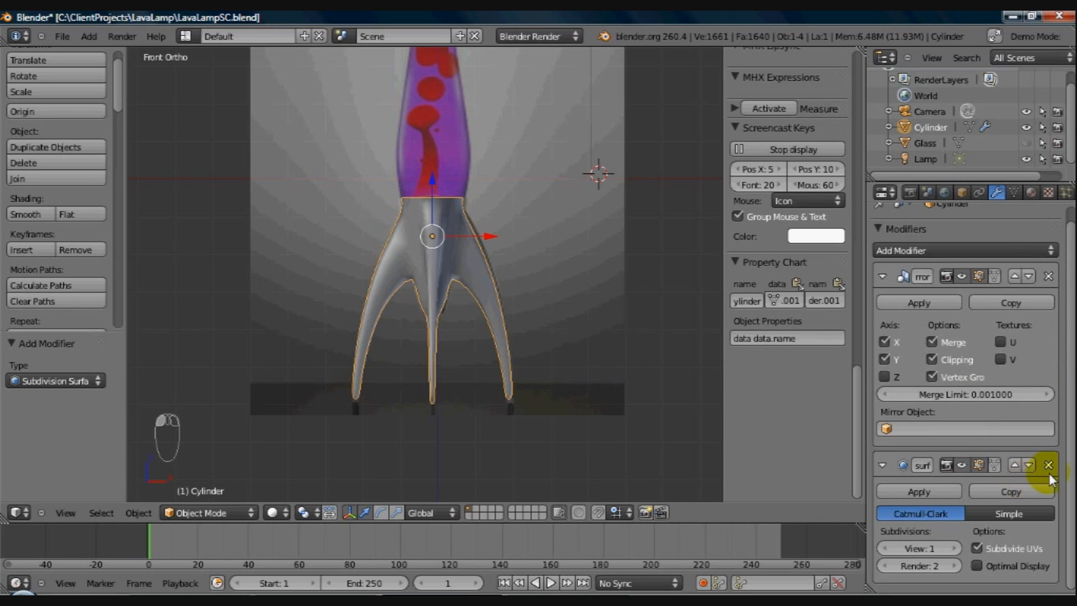
pyautogui.click(1015, 464)
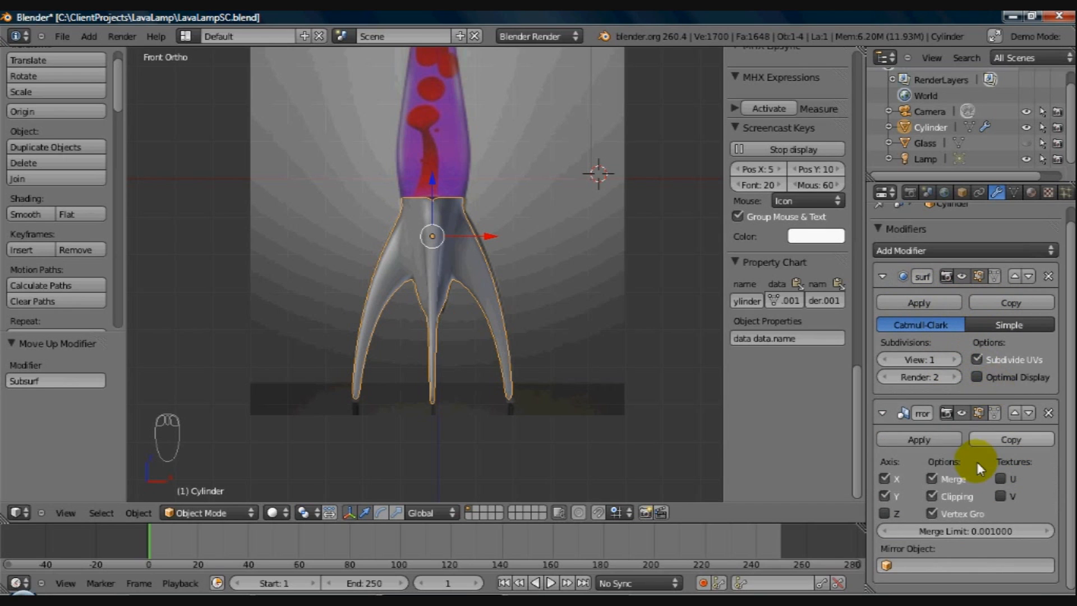
pyautogui.click(1029, 276)
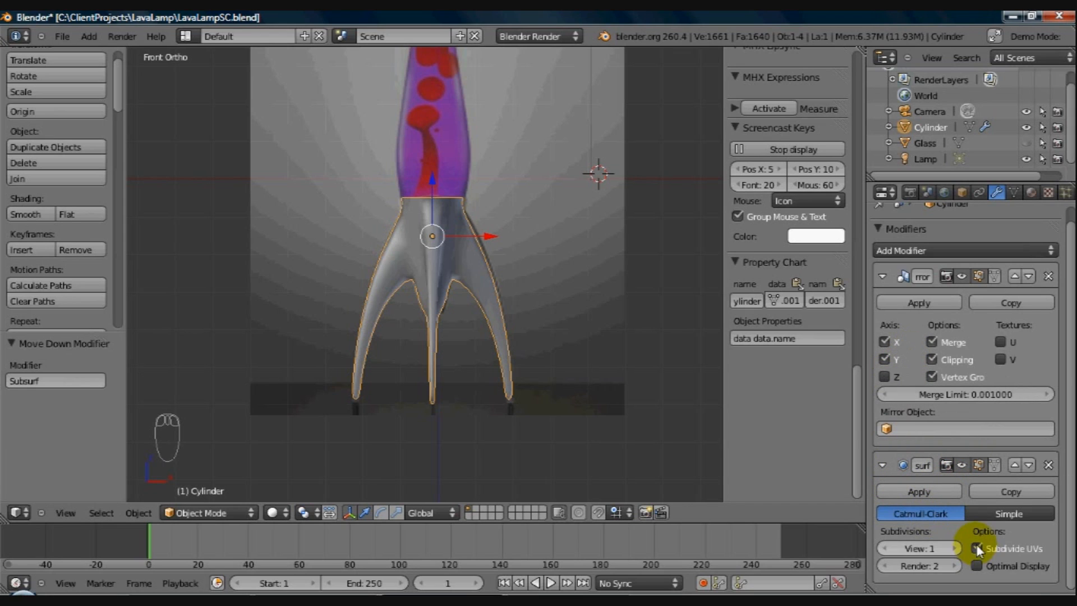
pyautogui.moveTo(1073, 359)
pyautogui.mouseDown()
pyautogui.moveTo(1072, 370)
pyautogui.moveTo(1073, 321)
pyautogui.moveTo(1074, 356)
pyautogui.mouseUp()
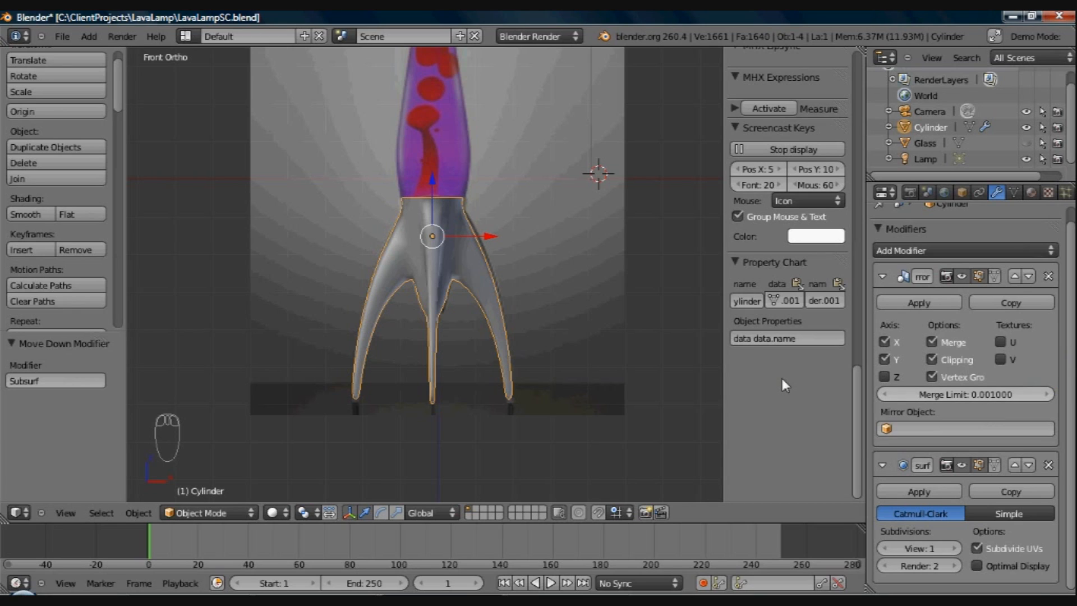
pyautogui.moveTo(581, 329)
pyautogui.mouseDown(button='middle')
pyautogui.moveTo(489, 339)
pyautogui.moveTo(429, 395)
pyautogui.moveTo(426, 422)
pyautogui.moveTo(645, 360)
pyautogui.moveTo(616, 340)
pyautogui.moveTo(574, 338)
pyautogui.mouseUp(button='middle')
pyautogui.press('KP_1')
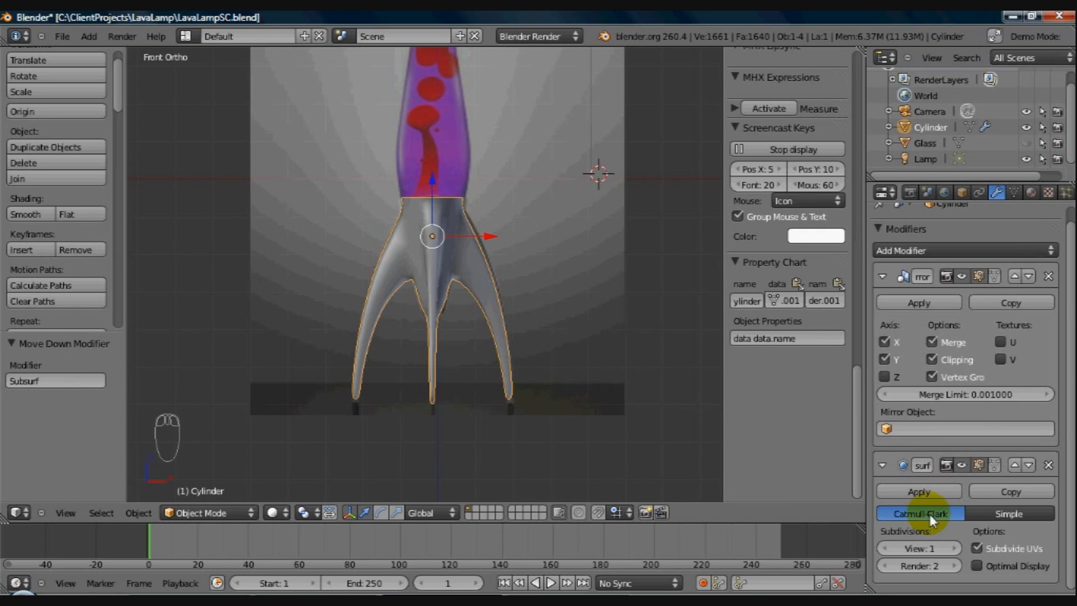
# Step: Compare the base's shape at viewport subdivision levels 0 and 1, finishing with the level at 0
pyautogui.click(888, 546)
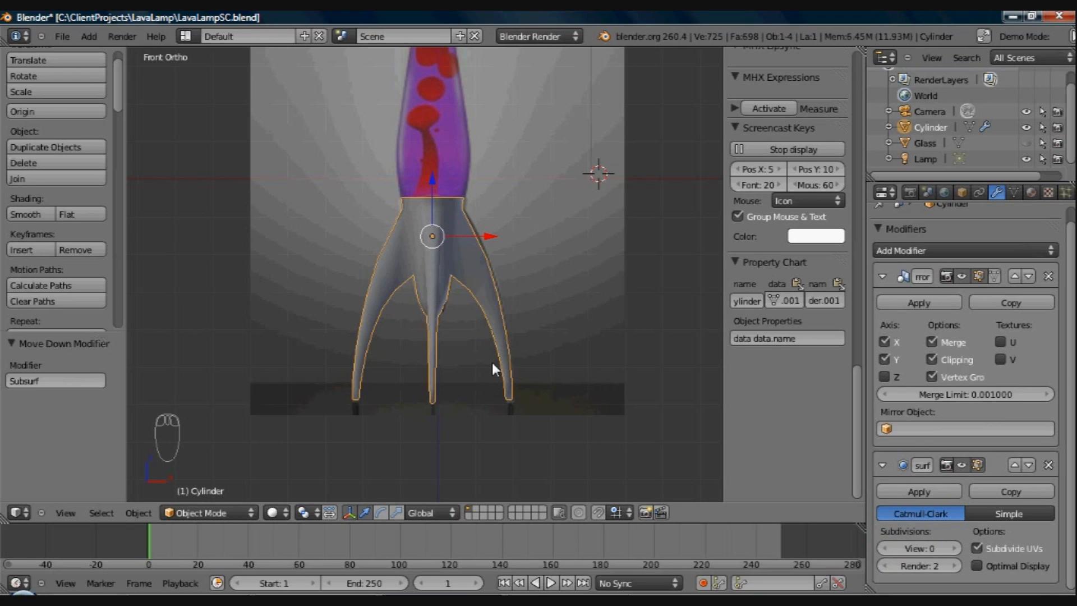
pyautogui.click(954, 548)
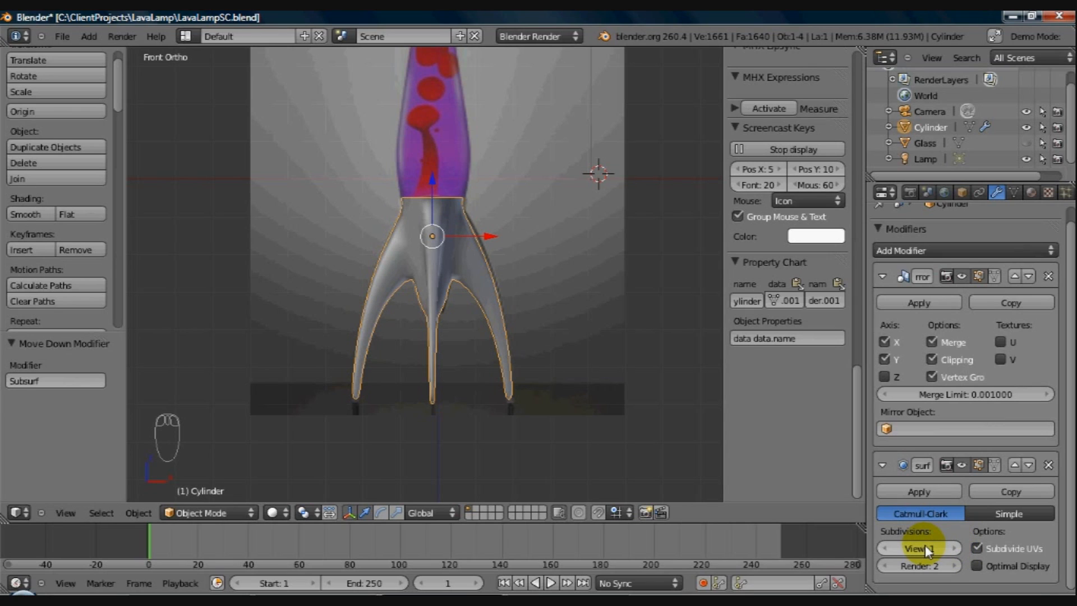
pyautogui.click(885, 550)
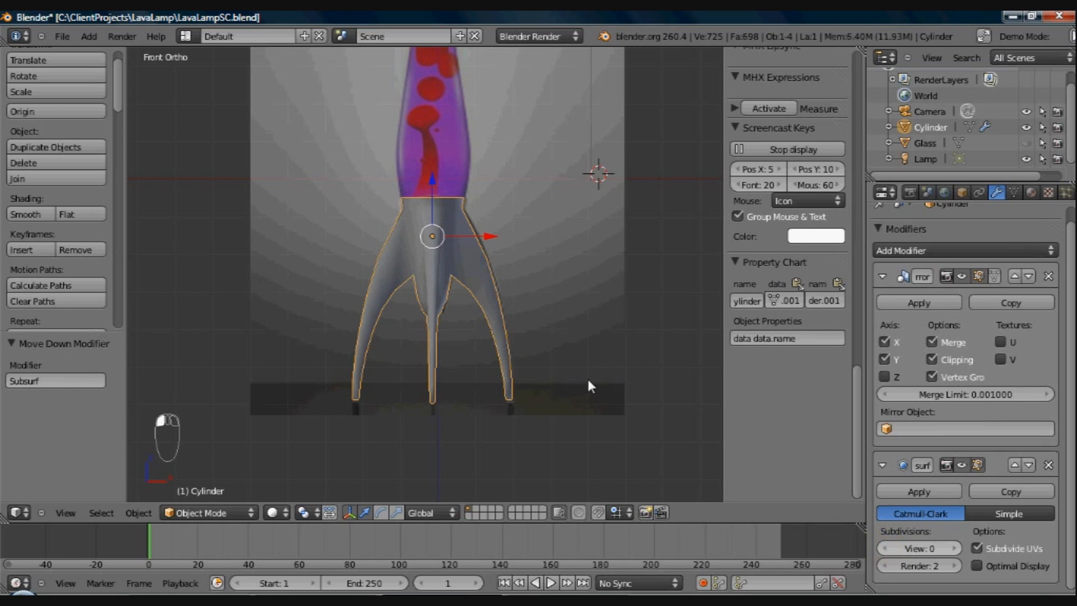
pyautogui.scroll(3, 522, 403)
pyautogui.scroll(2, 523, 419)
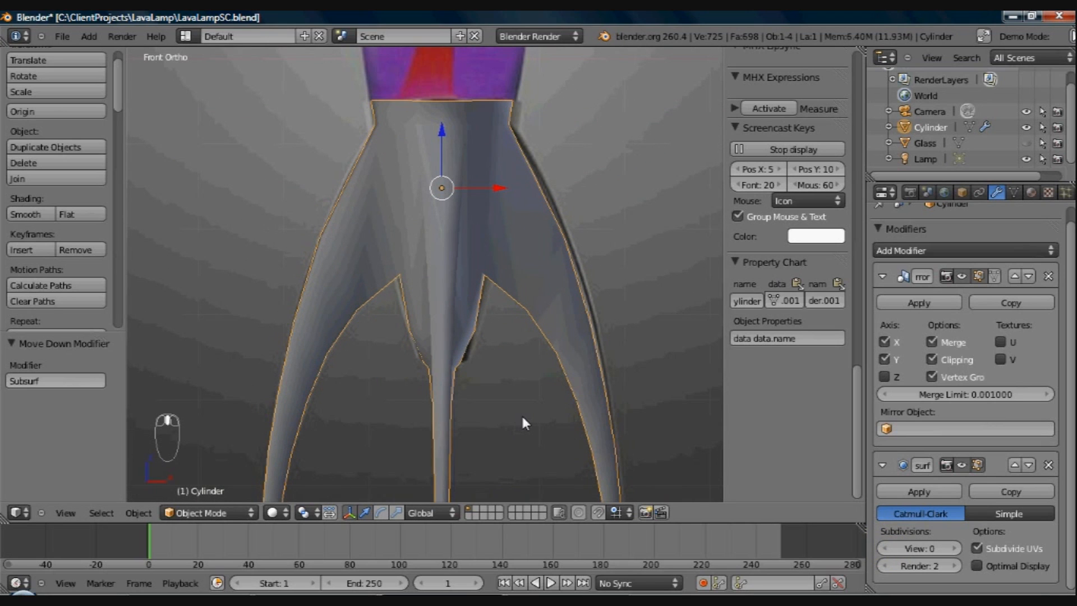
pyautogui.scroll(-3, 522, 417)
# Step: Enter Edit Mode with face selection and select the loop of narrow rim faces running along the fins
pyautogui.press('Tab')
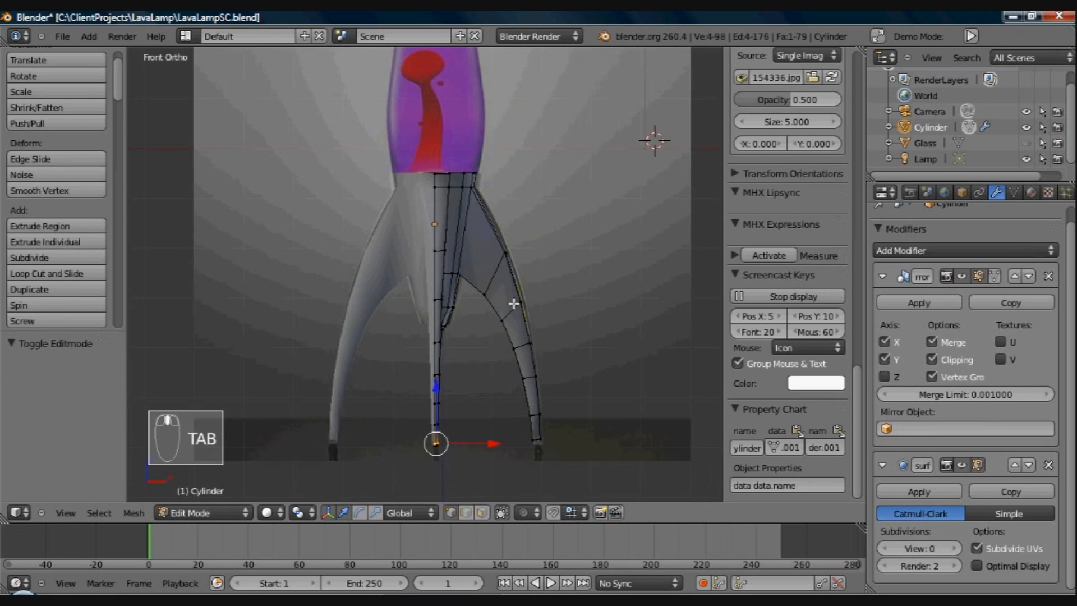
pyautogui.moveTo(514, 304); pyautogui.dragTo(478, 309, button='middle')
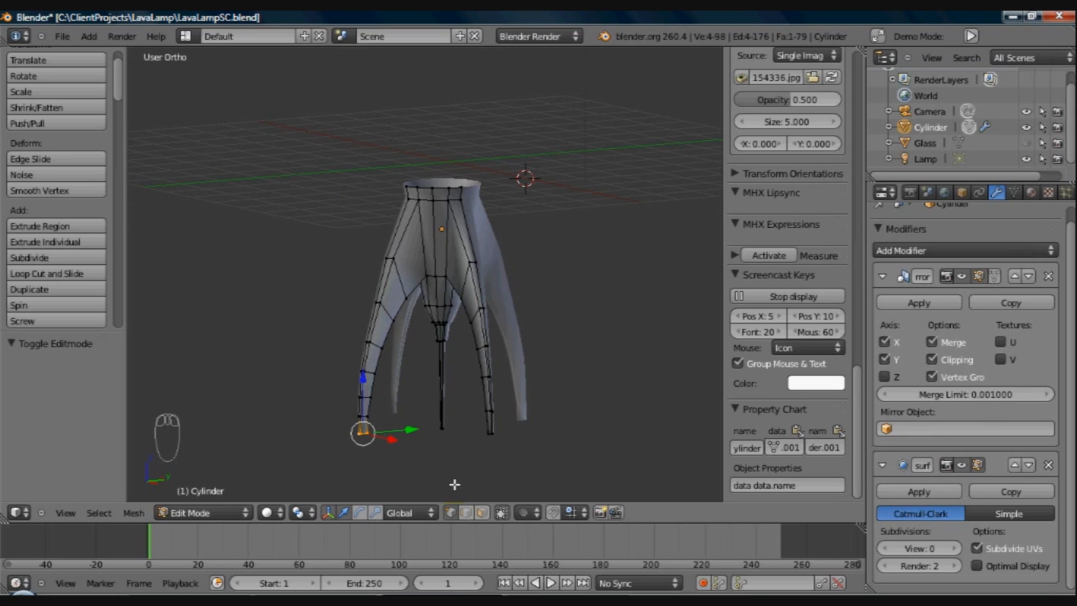
pyautogui.click(482, 513)
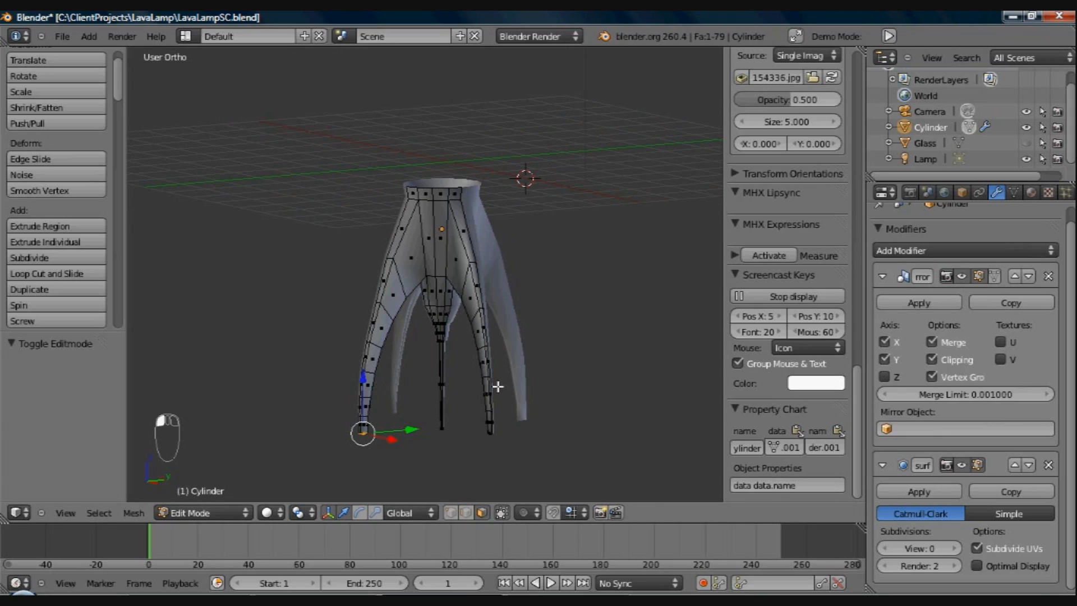
pyautogui.scroll(3, 475, 331)
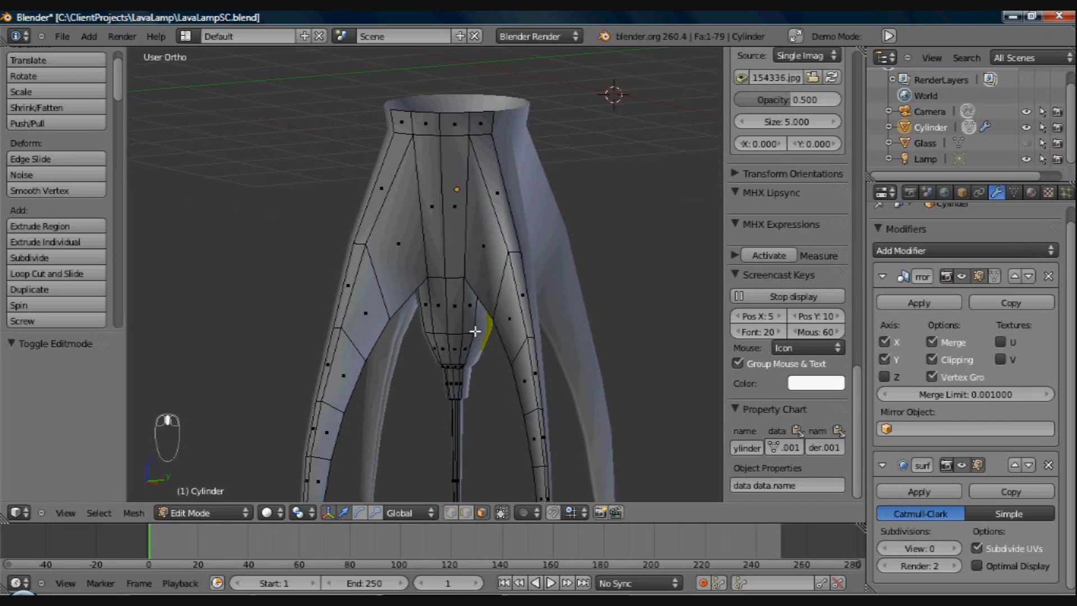
pyautogui.keyDown('alt'); pyautogui.rightClick(517, 252); pyautogui.keyUp('alt')
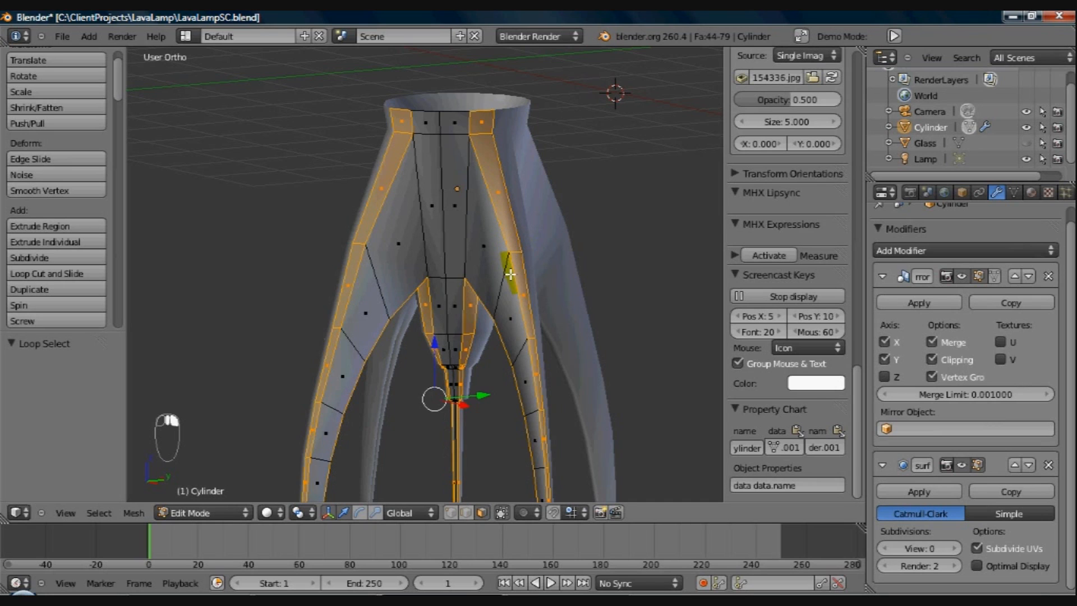
pyautogui.scroll(-4, 505, 235)
pyautogui.moveTo(498, 341); pyautogui.dragTo(454, 282, button='middle')
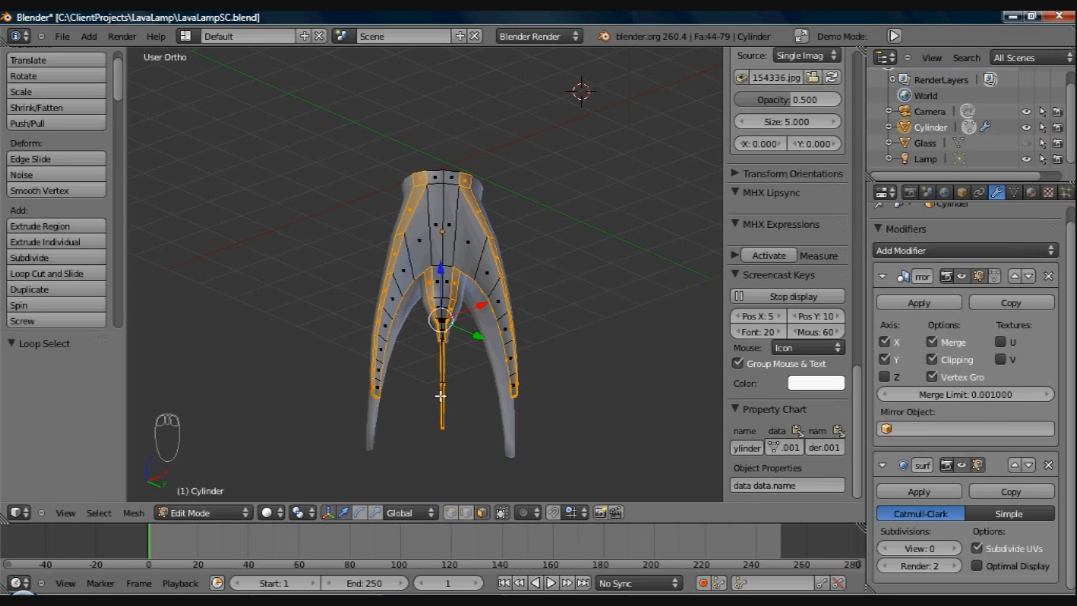
# Step: Remove the central cone and rod faces from the loop selection with circle select in wireframe, and return to solid shading
pyautogui.press('z')
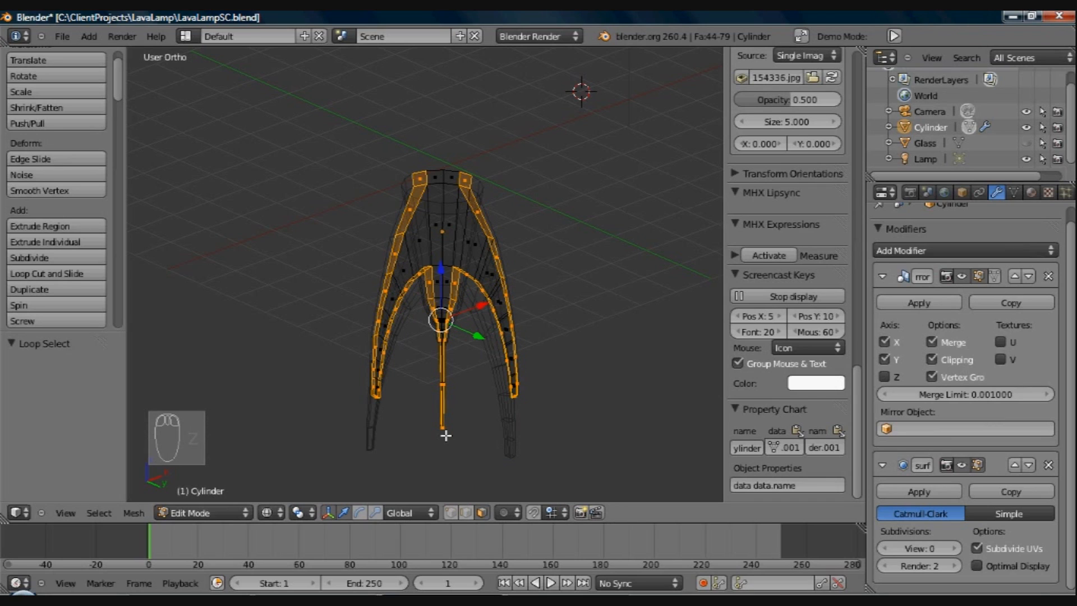
pyautogui.press('c')
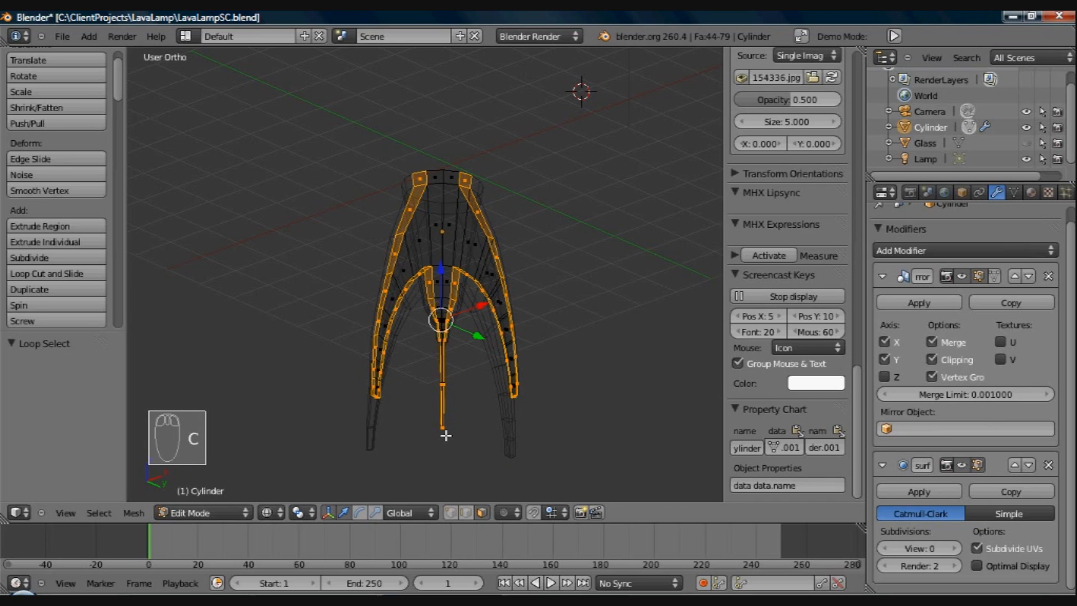
pyautogui.moveTo(446, 435); pyautogui.dragTo(440, 298, button='middle')
pyautogui.rightClick(410, 452)
pyautogui.moveTo(437, 447)
pyautogui.mouseDown(button='middle')
pyautogui.moveTo(468, 486)
pyautogui.moveTo(507, 57)
pyautogui.moveTo(409, 60)
pyautogui.moveTo(419, 56)
pyautogui.moveTo(425, 99)
pyautogui.mouseUp(button='middle')
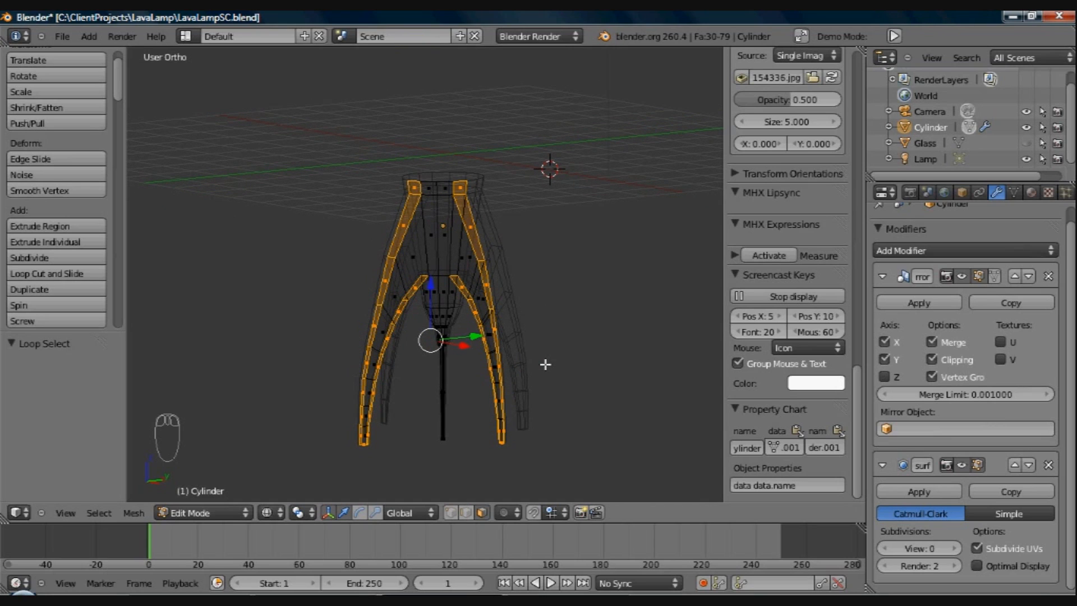
pyautogui.press('z')
pyautogui.moveTo(545, 366); pyautogui.dragTo(483, 357, button='middle')
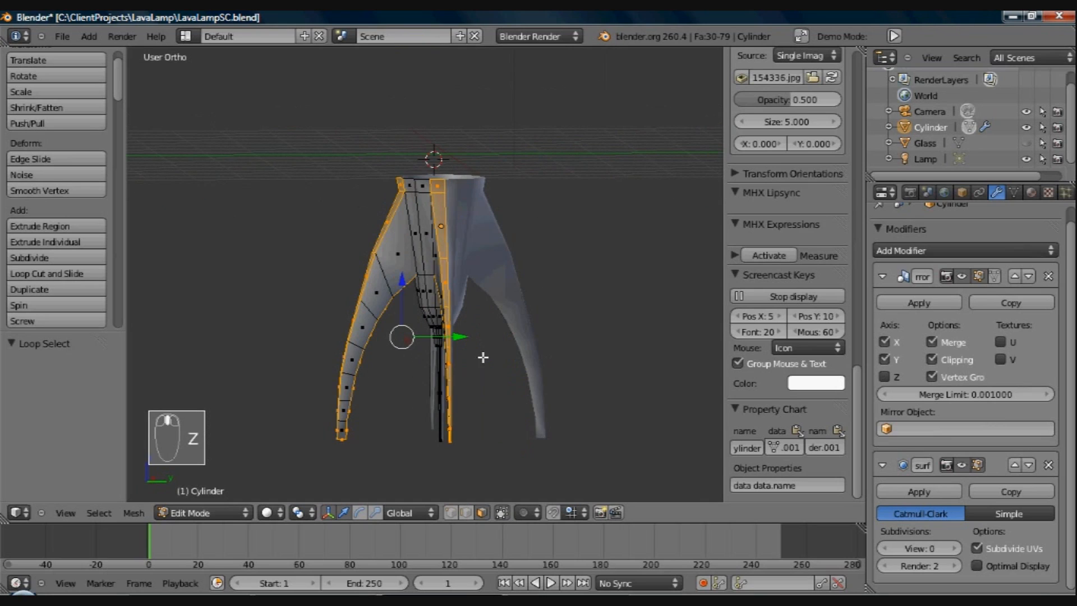
# Step: Raise the viewport subdivision level to 1 and set the selected fin rim faces' mean crease to 0.950
pyautogui.moveTo(382, 276); pyautogui.dragTo(686, 248, button='middle')
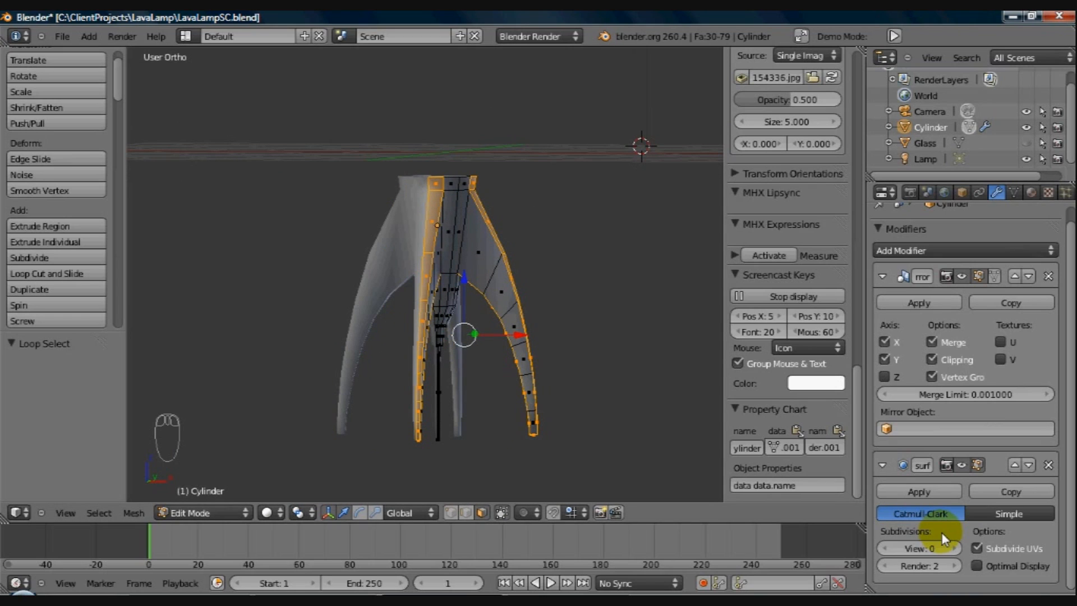
pyautogui.click(955, 546)
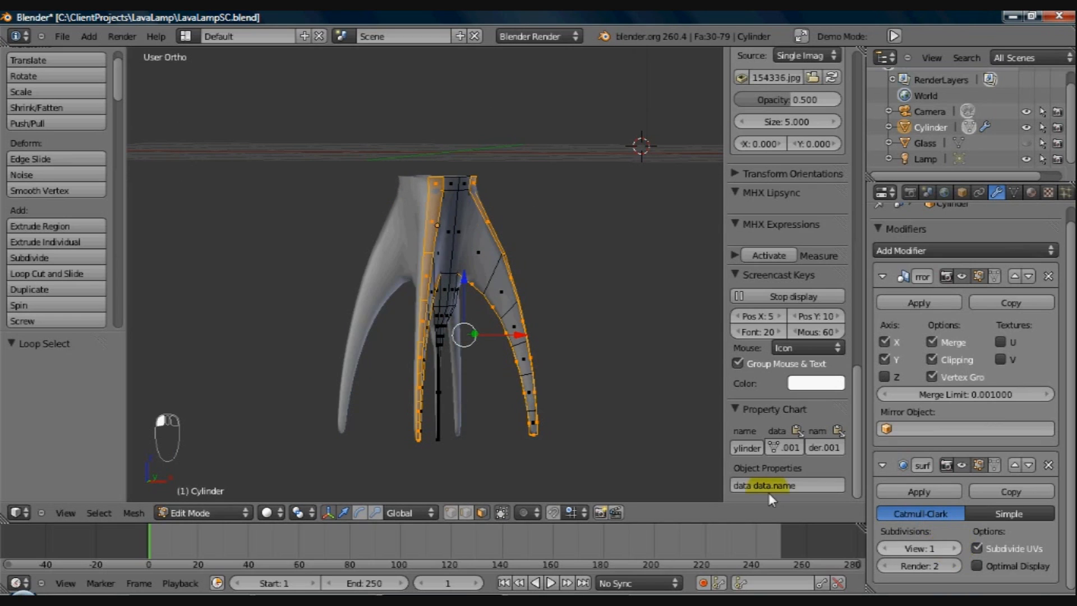
pyautogui.moveTo(487, 368); pyautogui.dragTo(508, 365, button='middle')
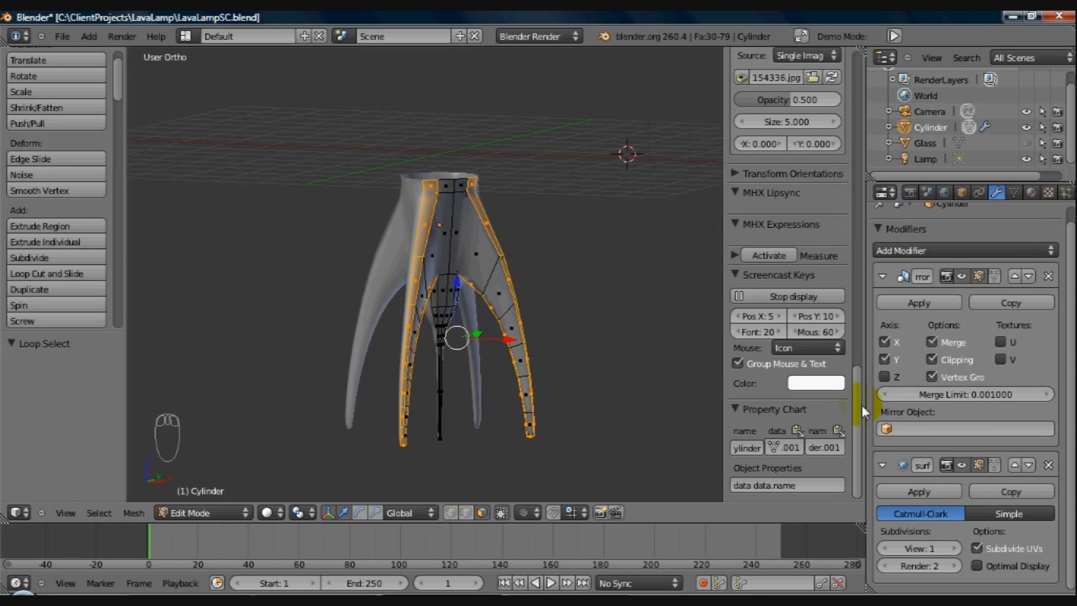
pyautogui.moveTo(865, 413); pyautogui.dragTo(896, 158)
pyautogui.scroll(8, 732, 208)
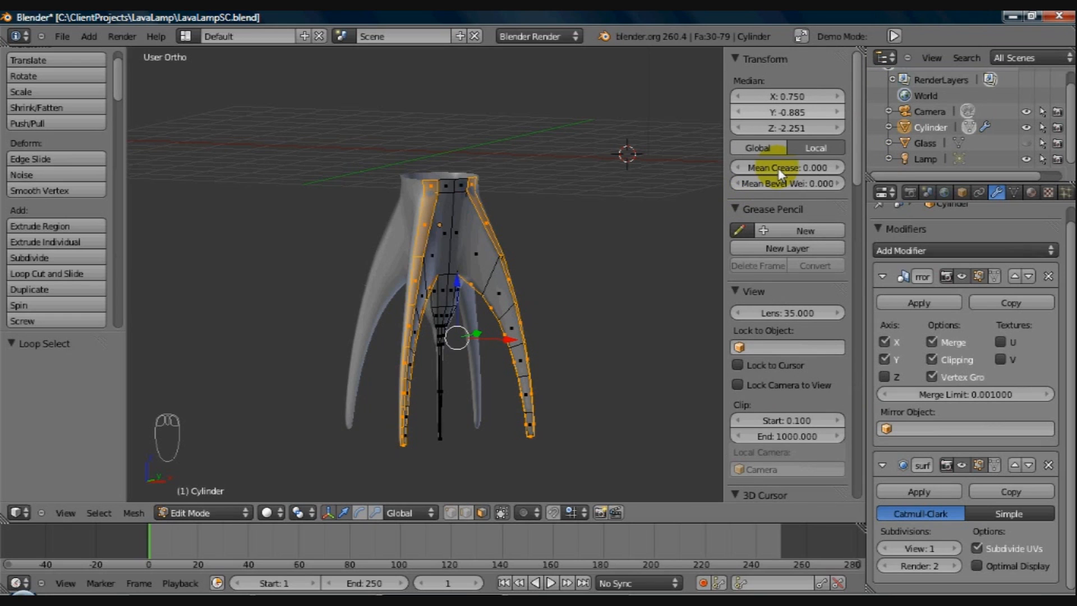
pyautogui.moveTo(765, 167); pyautogui.dragTo(885, 163)
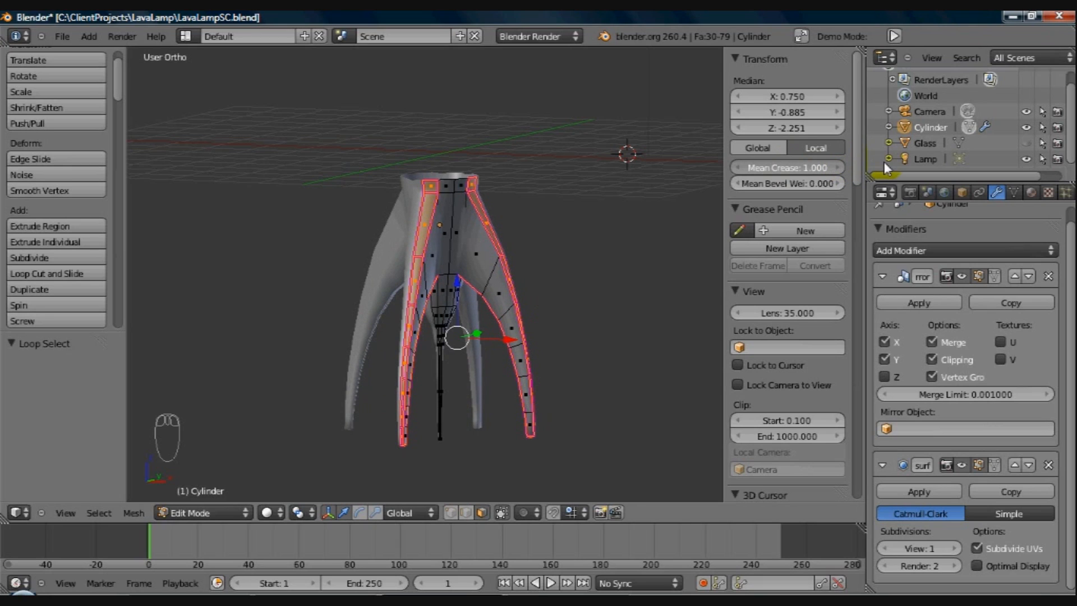
pyautogui.moveTo(776, 164); pyautogui.dragTo(770, 165)
# Step: Set the viewport subdivision level to 3 and inspect the creased fin edges up close
pyautogui.moveTo(663, 196); pyautogui.dragTo(614, 205, button='middle')
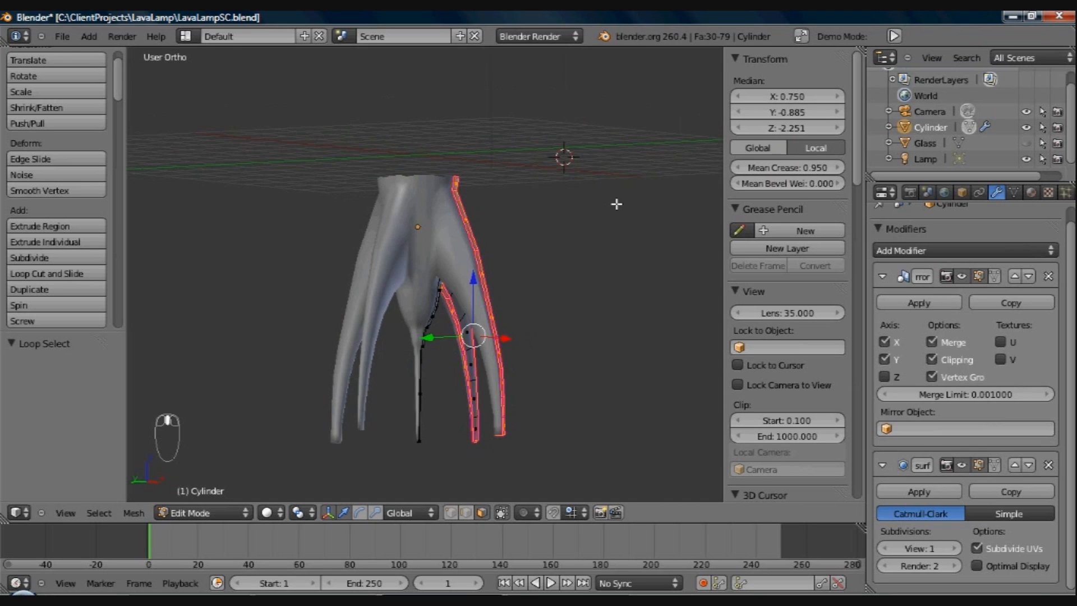
pyautogui.scroll(5, 550, 364)
pyautogui.moveTo(509, 383)
pyautogui.keyDown('shift'); pyautogui.mouseDown(button='middle')
pyautogui.moveTo(478, 384)
pyautogui.moveTo(494, 253)
pyautogui.mouseUp(button='middle'); pyautogui.keyUp('shift')
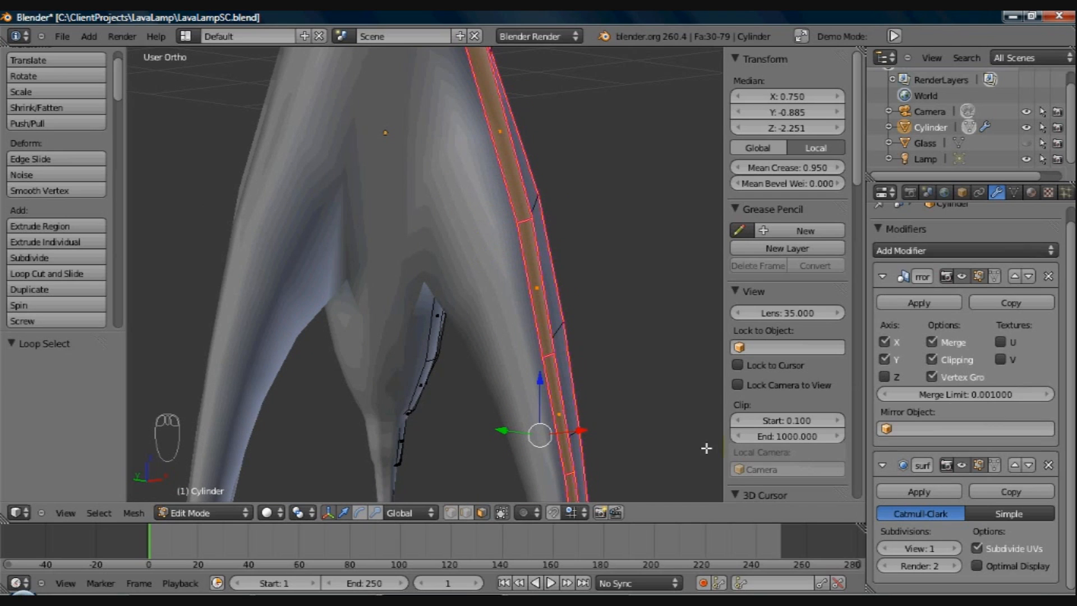
pyautogui.click(954, 550)
pyautogui.click(953, 550)
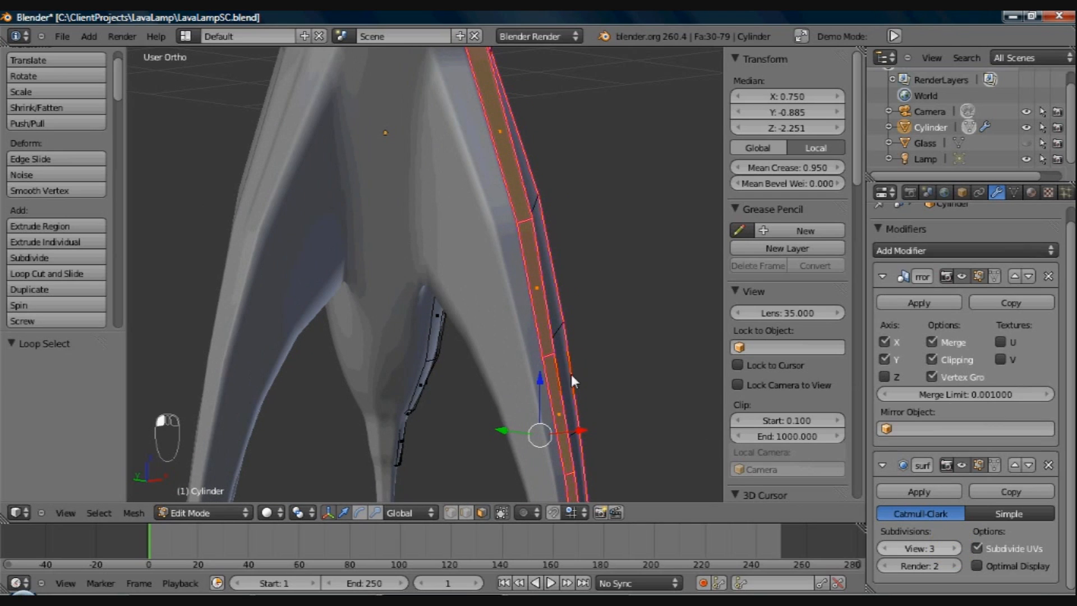
pyautogui.moveTo(500, 356); pyautogui.dragTo(521, 357, button='middle')
pyautogui.scroll(-1, 516, 314)
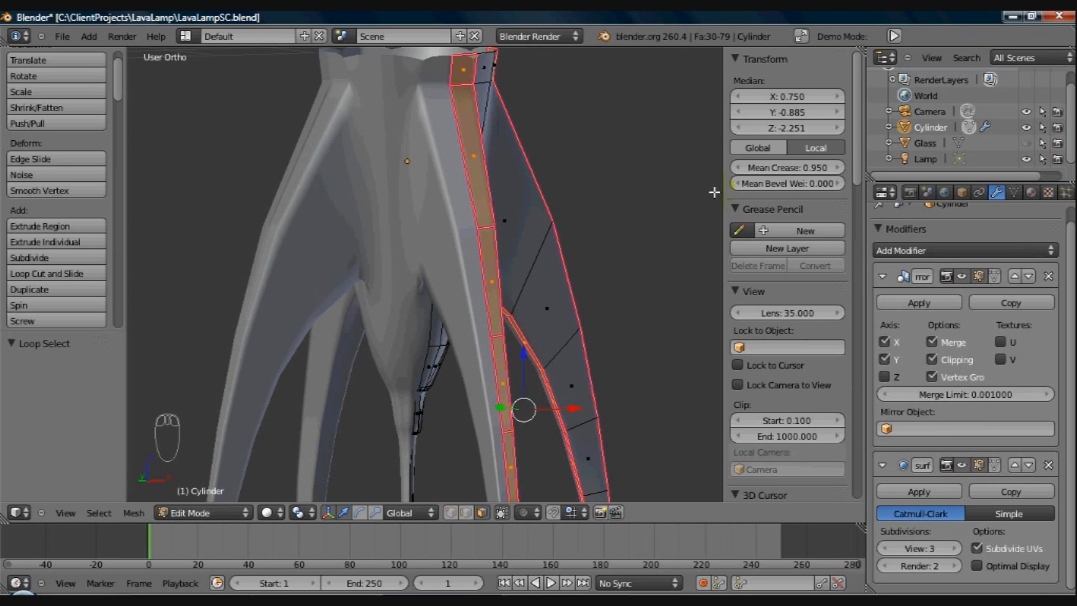
# Step: Try a mean crease of 1.000 on the selected fin rim faces and return it to 0.950
pyautogui.moveTo(775, 169)
pyautogui.mouseDown()
pyautogui.moveTo(820, 167)
pyautogui.moveTo(726, 161)
pyautogui.moveTo(798, 168)
pyautogui.mouseUp()
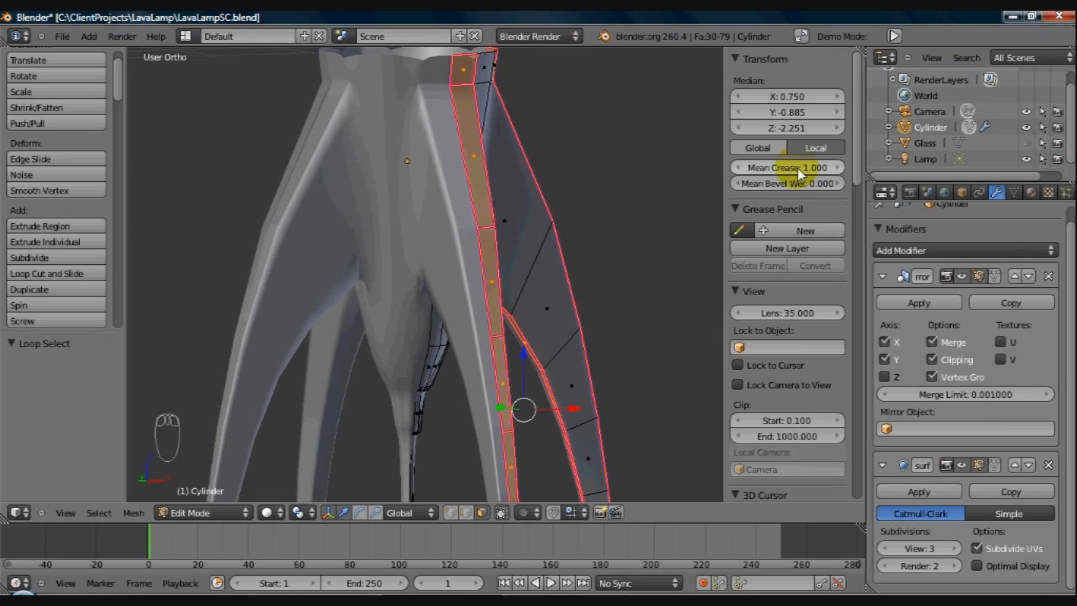
pyautogui.click(738, 166)
pyautogui.click(738, 166)
pyautogui.click(738, 166)
pyautogui.click(739, 166)
pyautogui.click(739, 166)
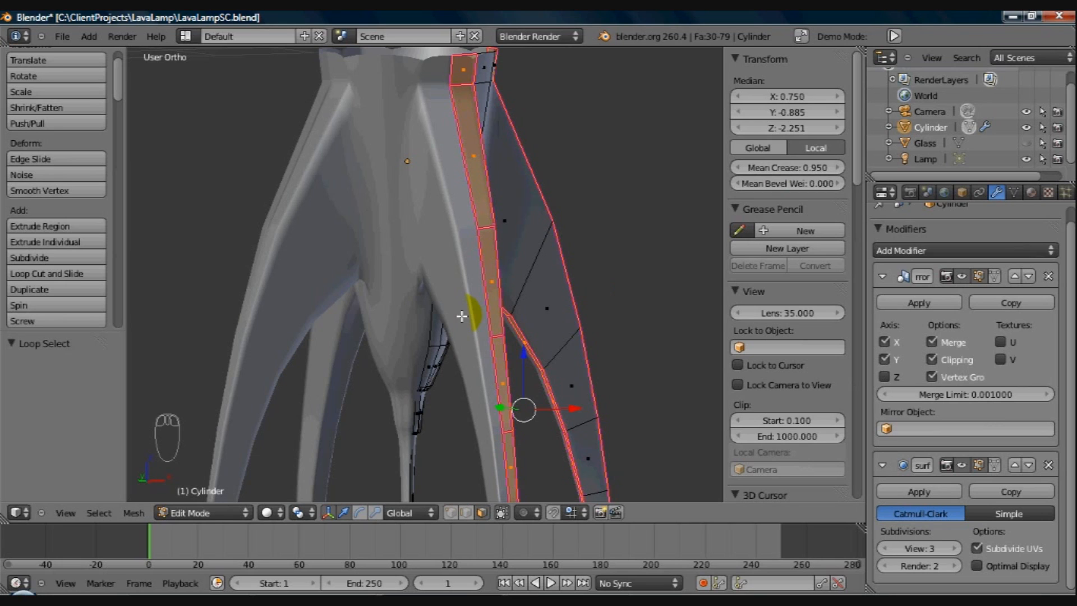
# Step: Check the fin rim selection in wireframe and set both the viewport and render subdivision levels to 1
pyautogui.moveTo(505, 409); pyautogui.dragTo(521, 370, button='middle')
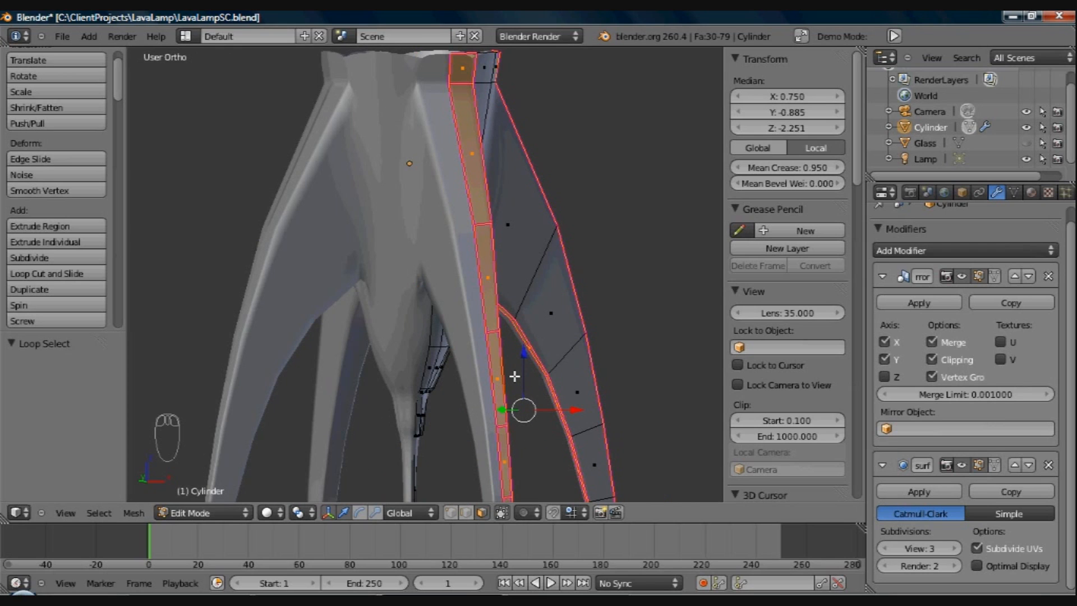
pyautogui.press('z')
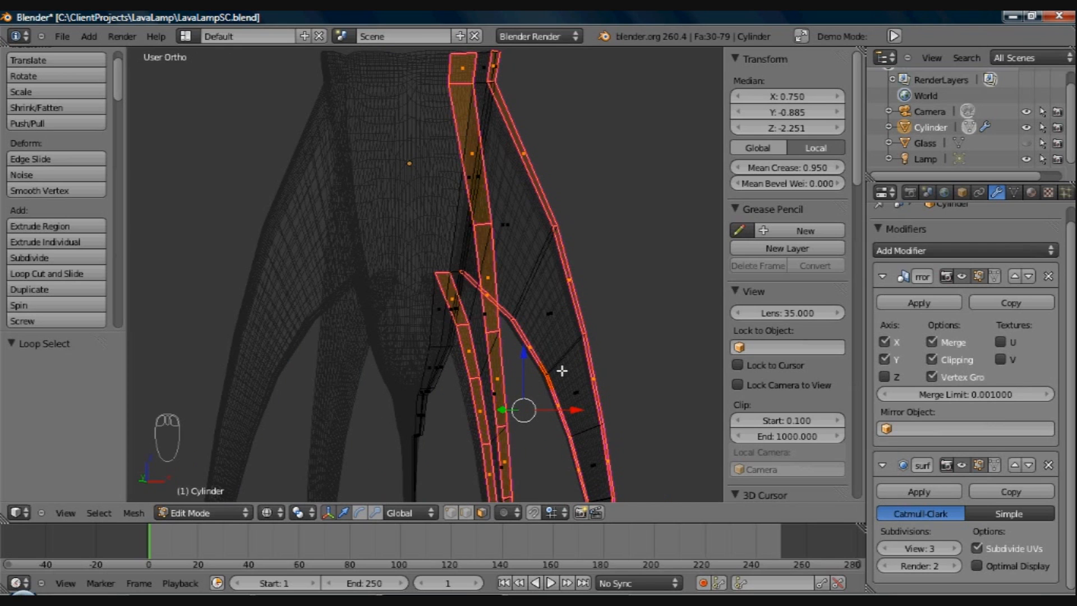
pyautogui.press('z')
pyautogui.click(890, 550)
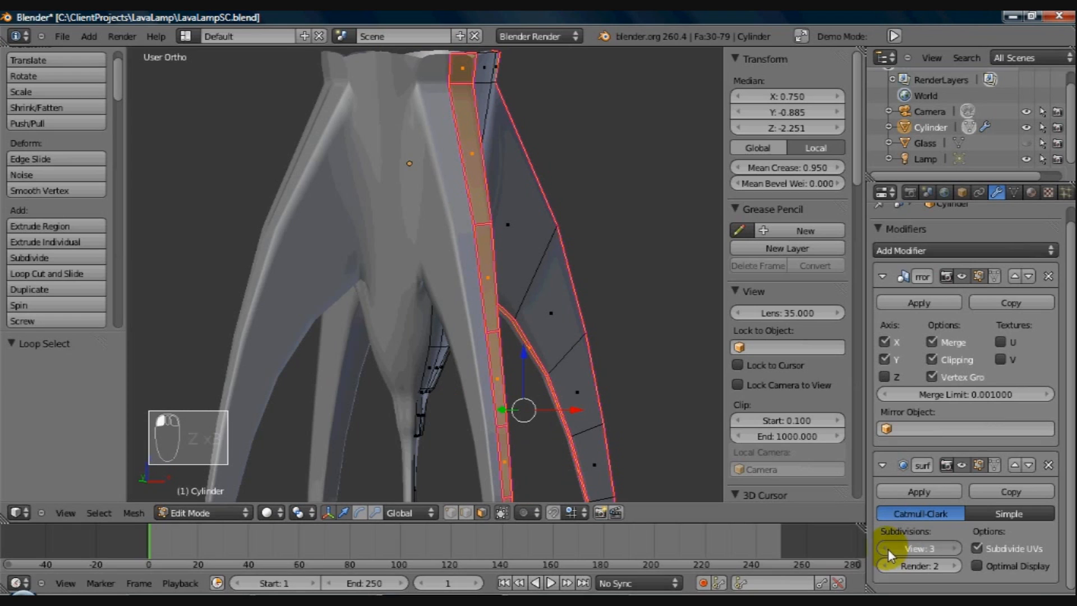
pyautogui.click(888, 548)
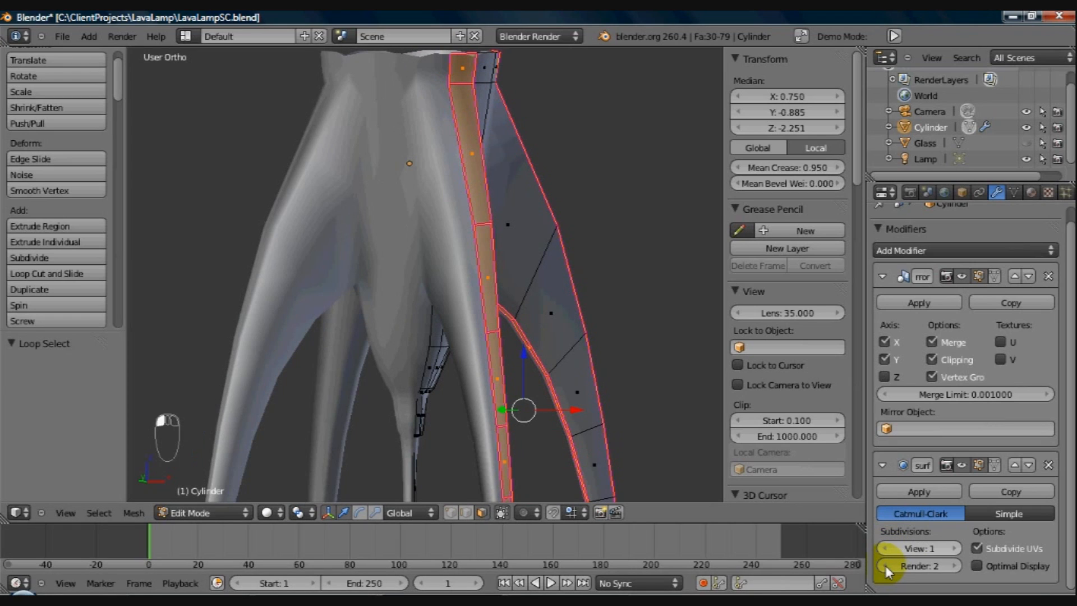
pyautogui.click(885, 565)
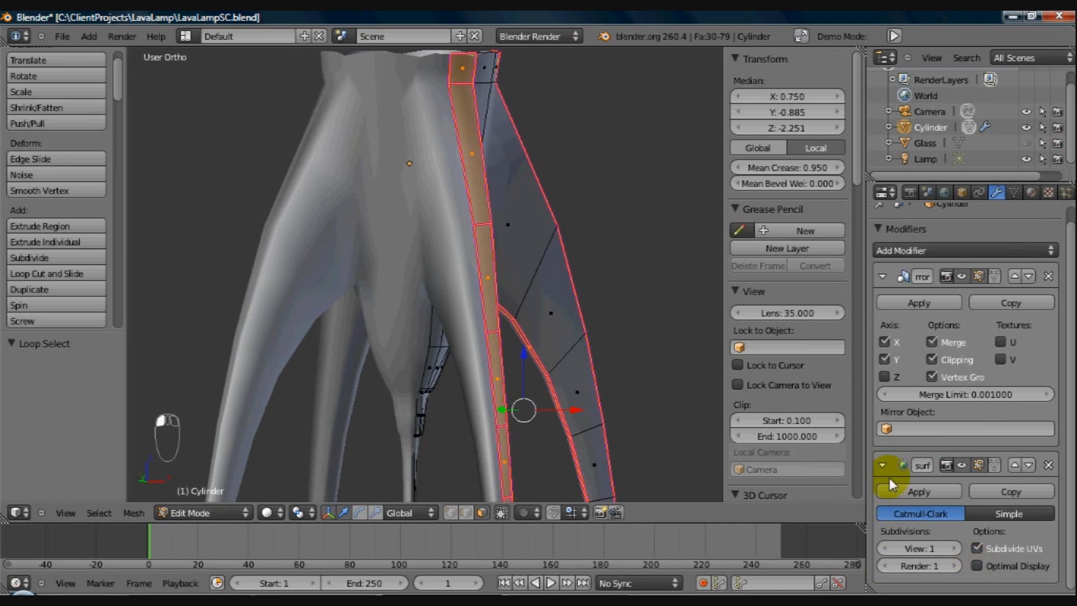
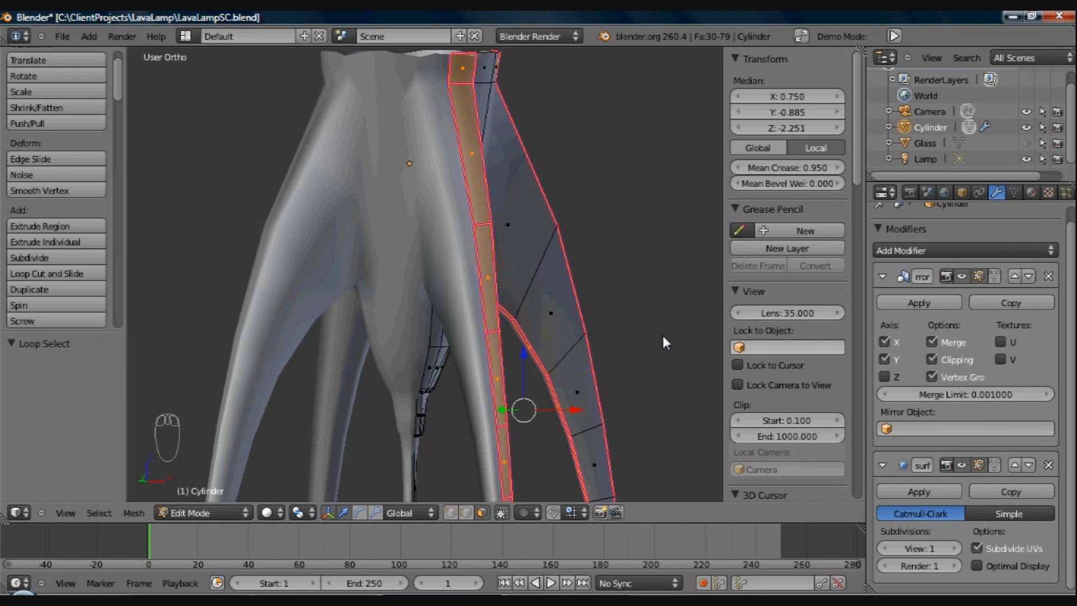
# Step: Return to Object Mode, compare the base with the reference in front view, and apply its Mirror modifier
pyautogui.press('Tab')
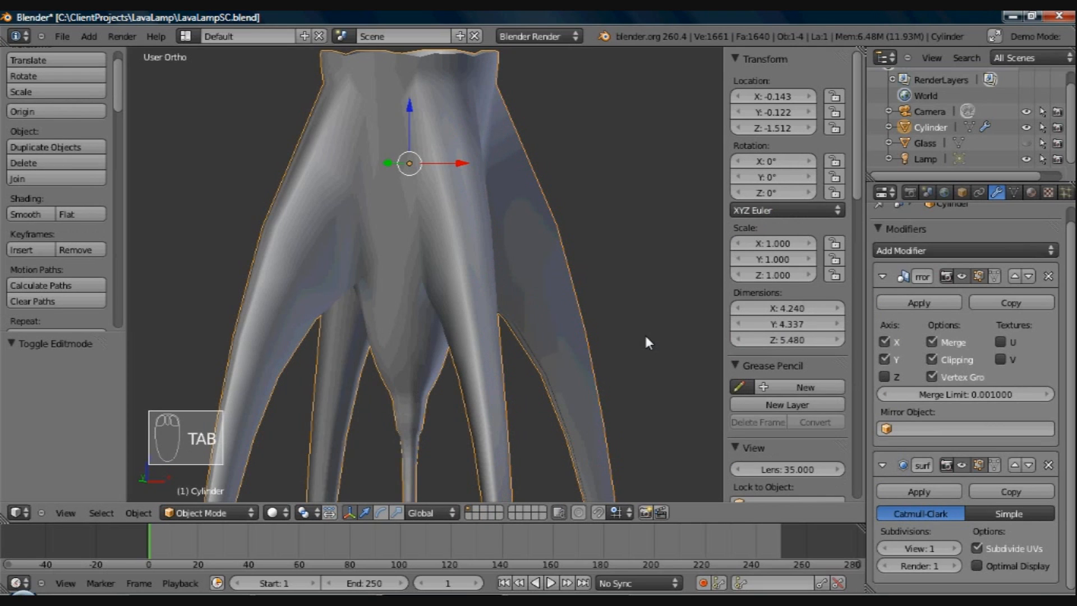
pyautogui.scroll(-5, 640, 333)
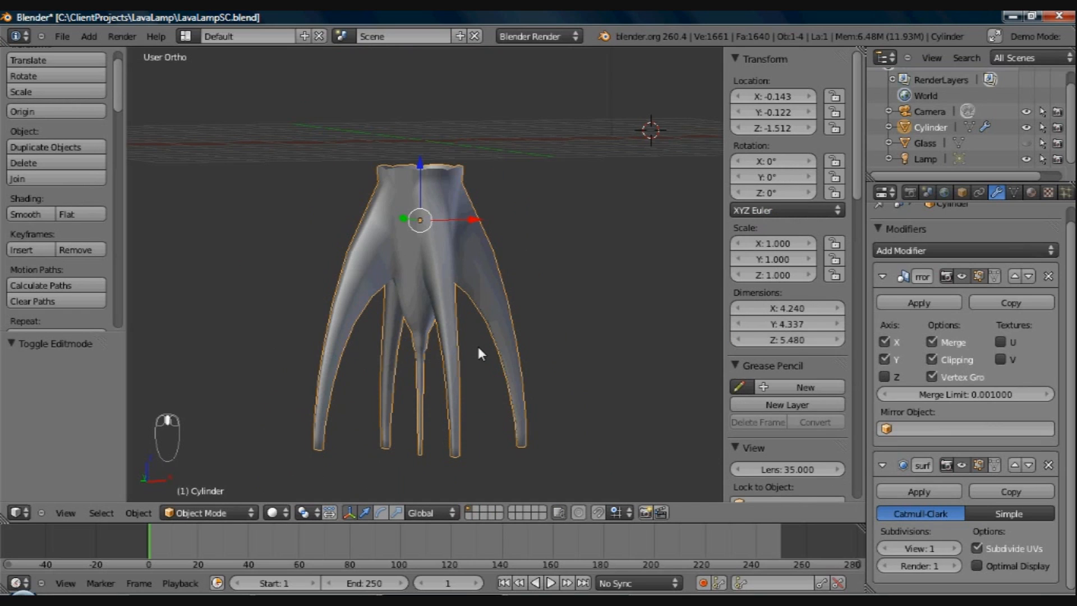
pyautogui.moveTo(480, 355); pyautogui.dragTo(578, 355, button='middle')
pyautogui.press('KP_1')
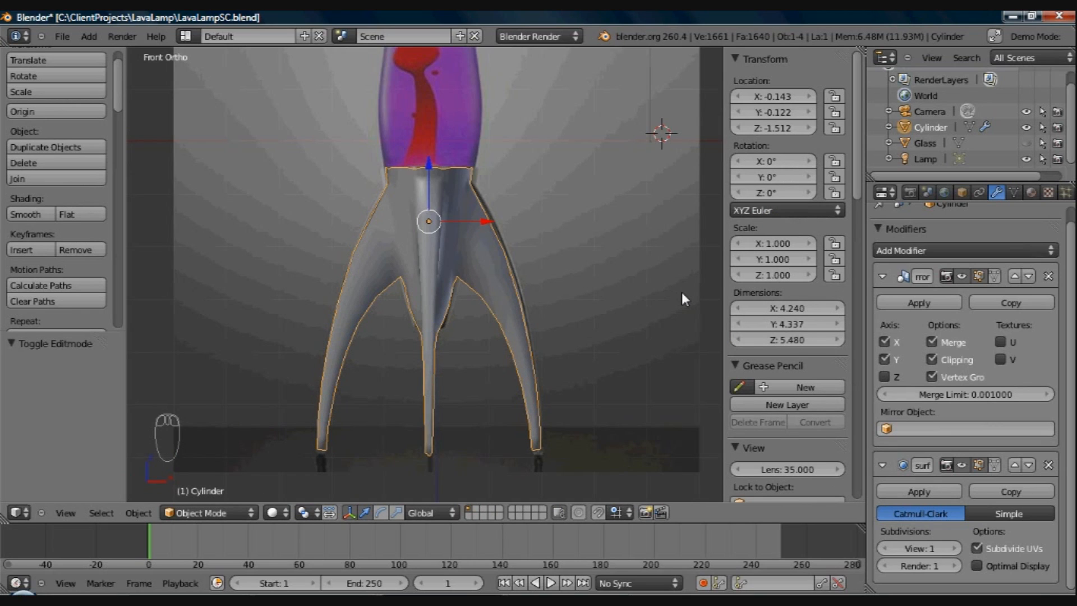
pyautogui.click(910, 299)
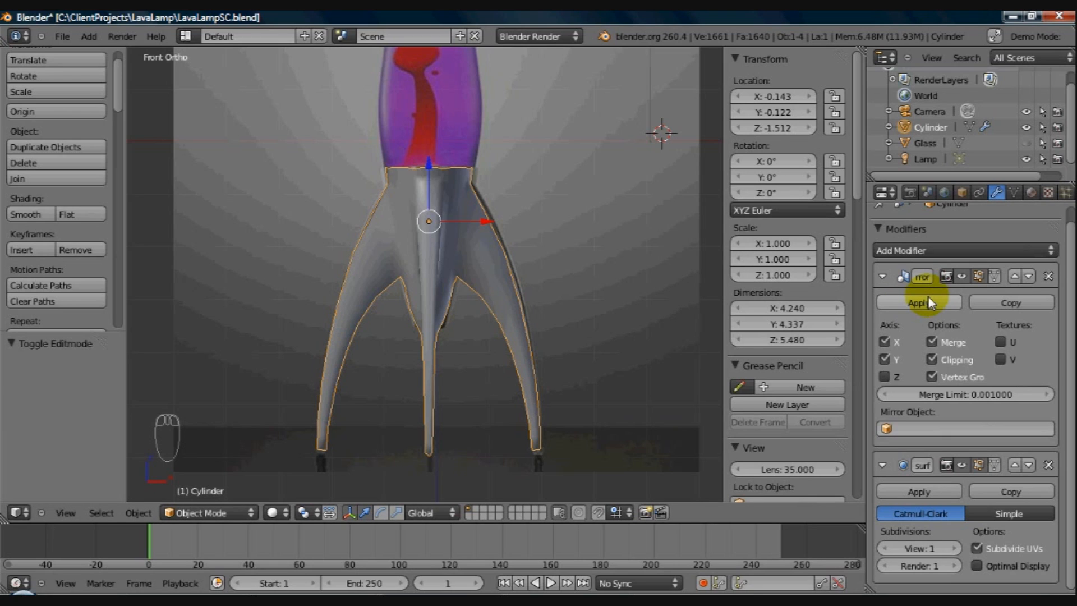
pyautogui.click(927, 298)
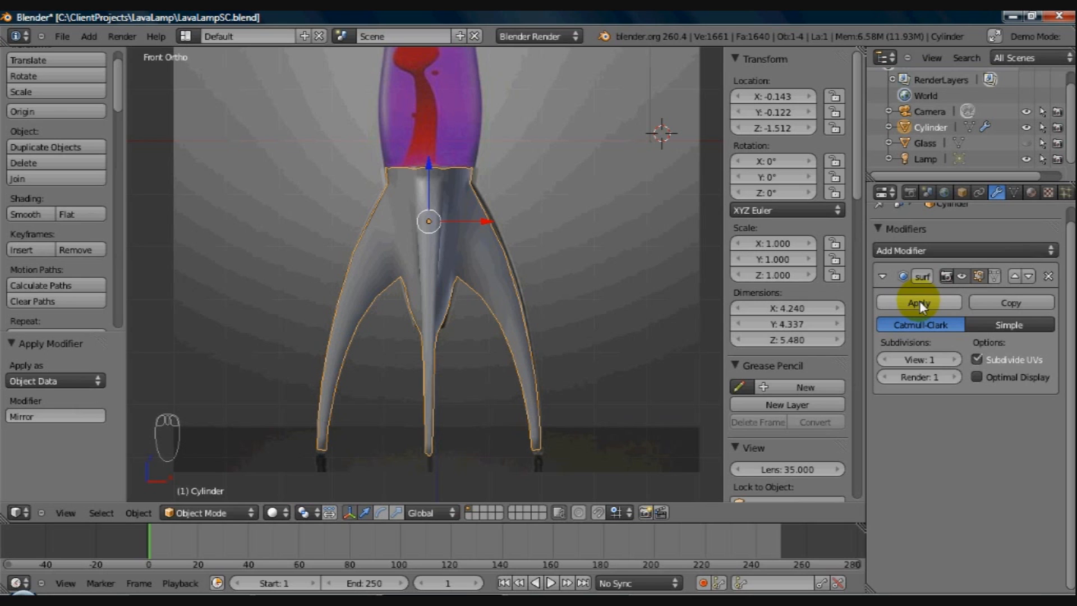
# Step: Inspect the area where the fins meet the central cone and set the render subdivision level to 2
pyautogui.moveTo(581, 335); pyautogui.dragTo(522, 351, button='middle')
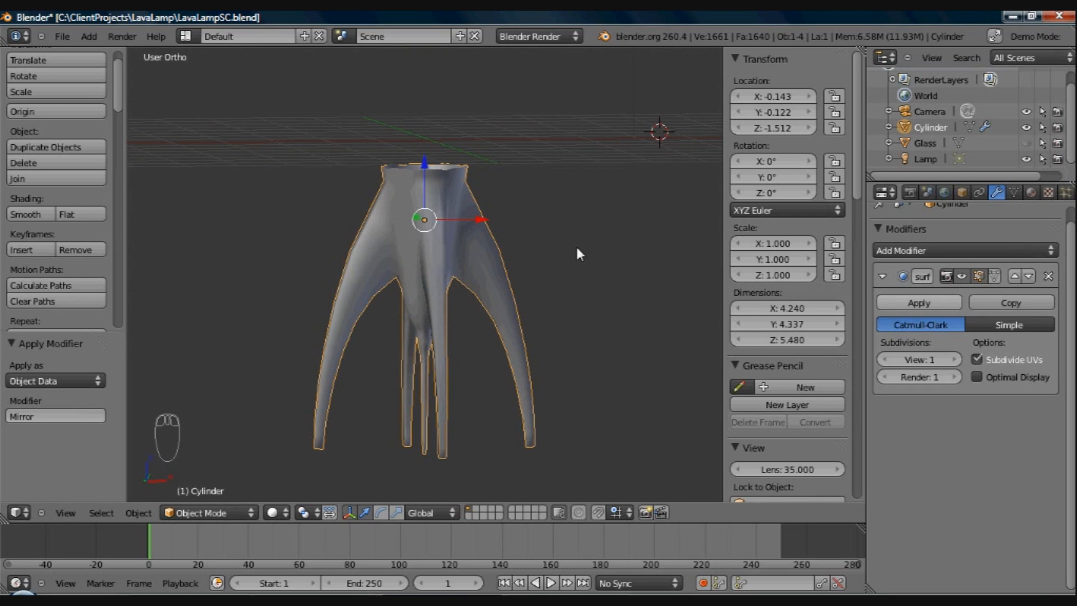
pyautogui.moveTo(419, 271)
pyautogui.mouseDown(button='middle')
pyautogui.moveTo(473, 274)
pyautogui.moveTo(456, 240)
pyautogui.moveTo(445, 329)
pyautogui.mouseUp(button='middle')
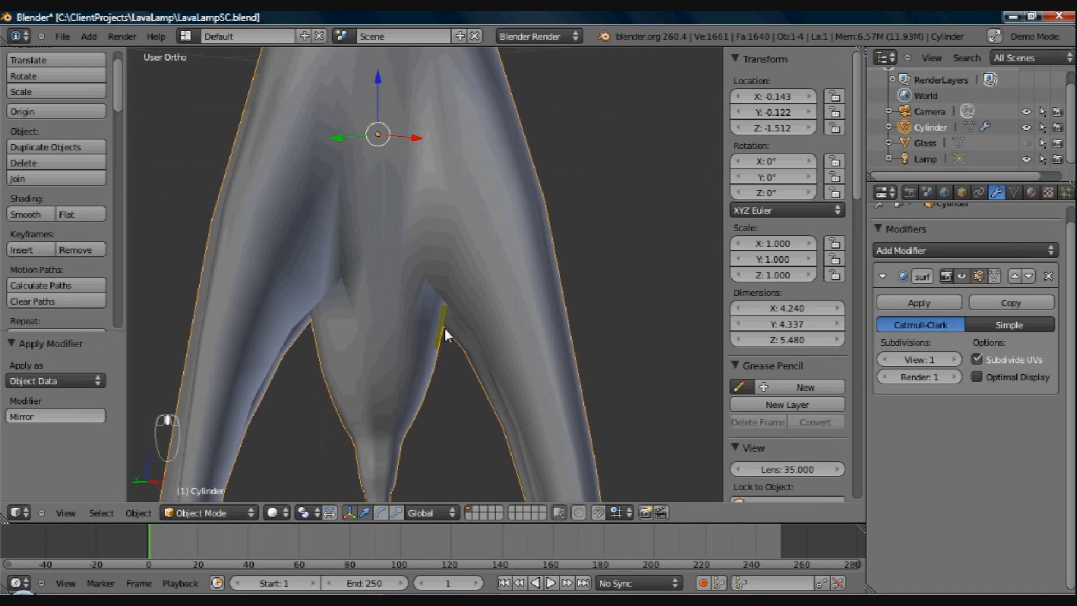
pyautogui.click(923, 381)
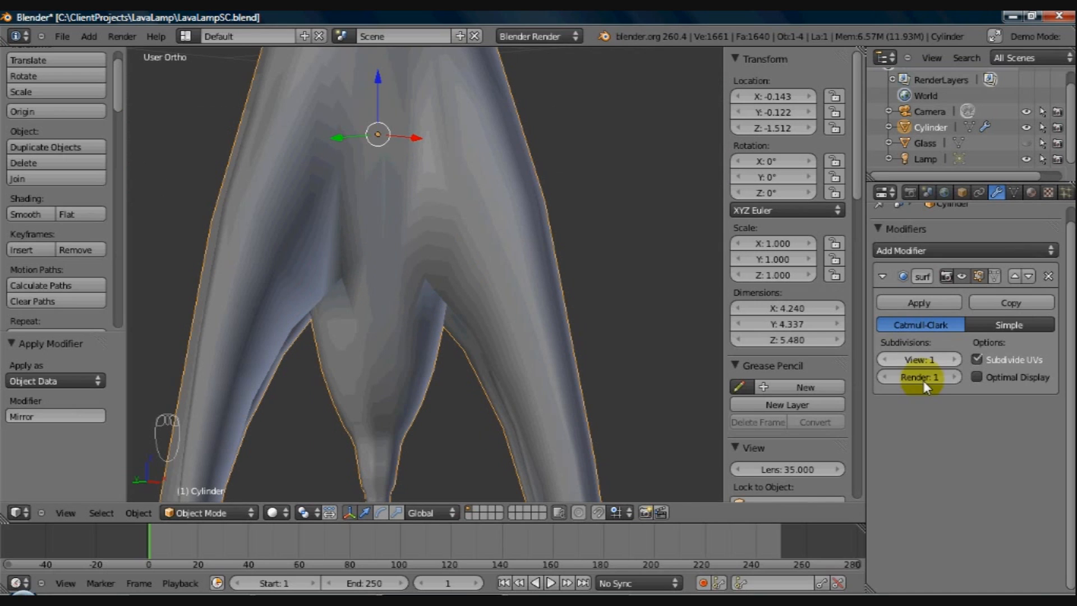
pyautogui.click(953, 375)
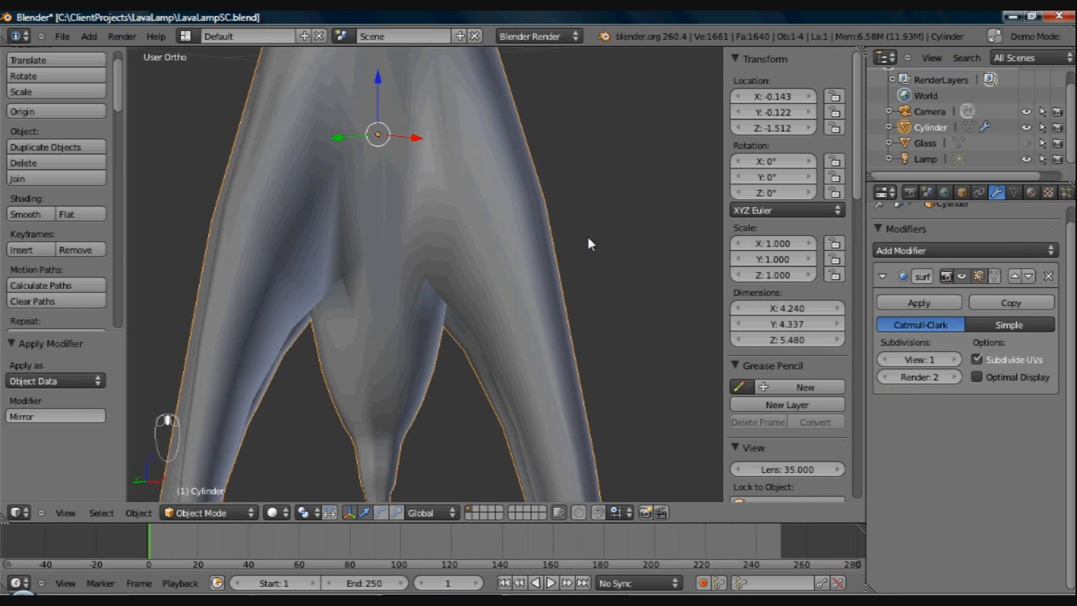
# Step: Rename the Cylinder object as Base
pyautogui.scroll(-3, 590, 243)
pyautogui.moveTo(580, 263); pyautogui.dragTo(575, 272, button='middle')
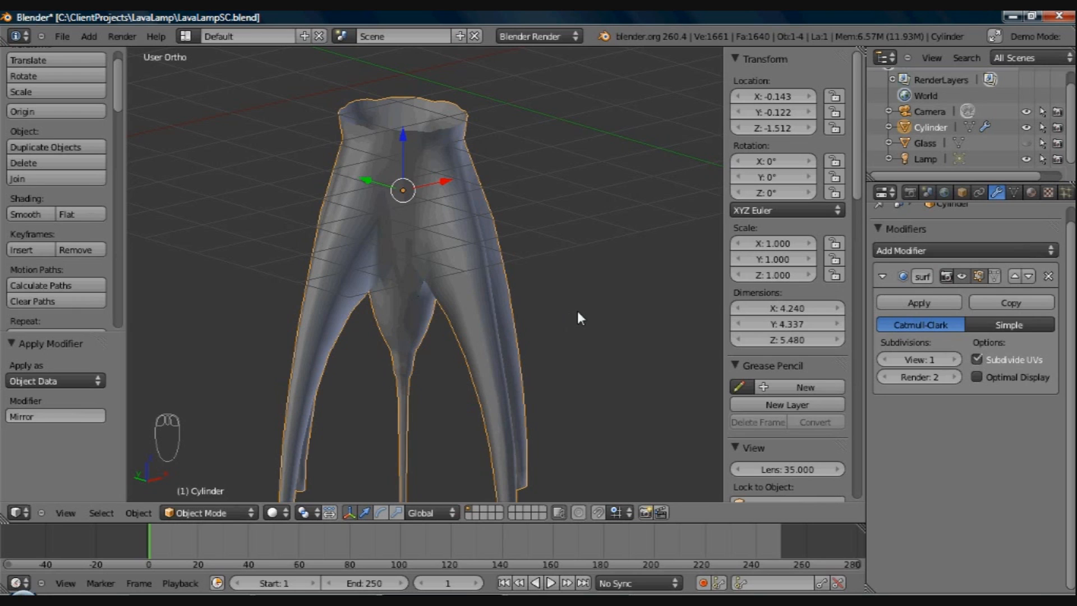
pyautogui.press('KP_1')
pyautogui.press('KP_1')
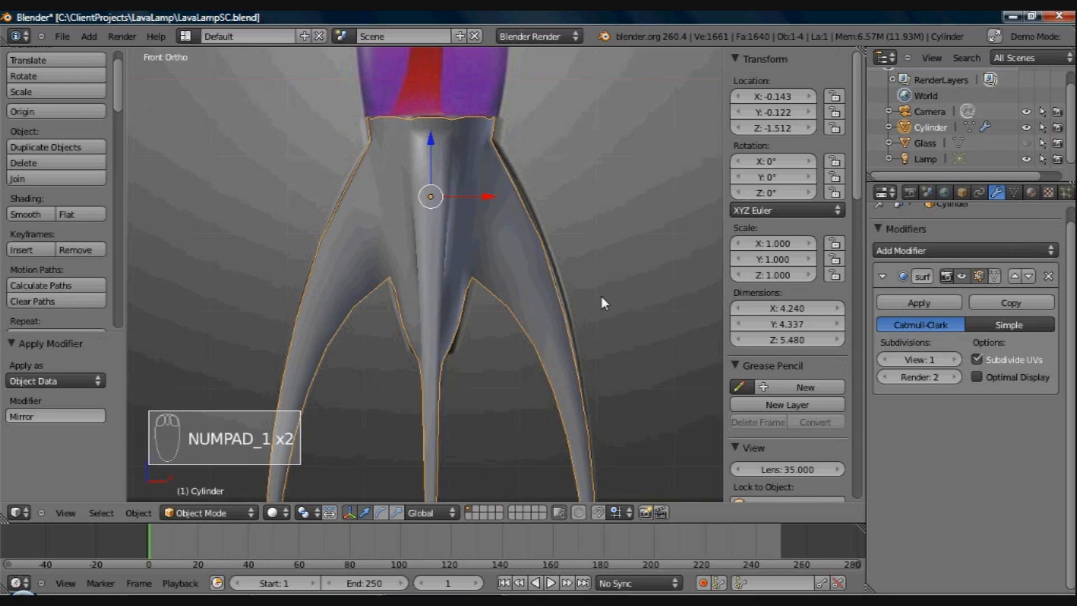
pyautogui.scroll(-3, 585, 163)
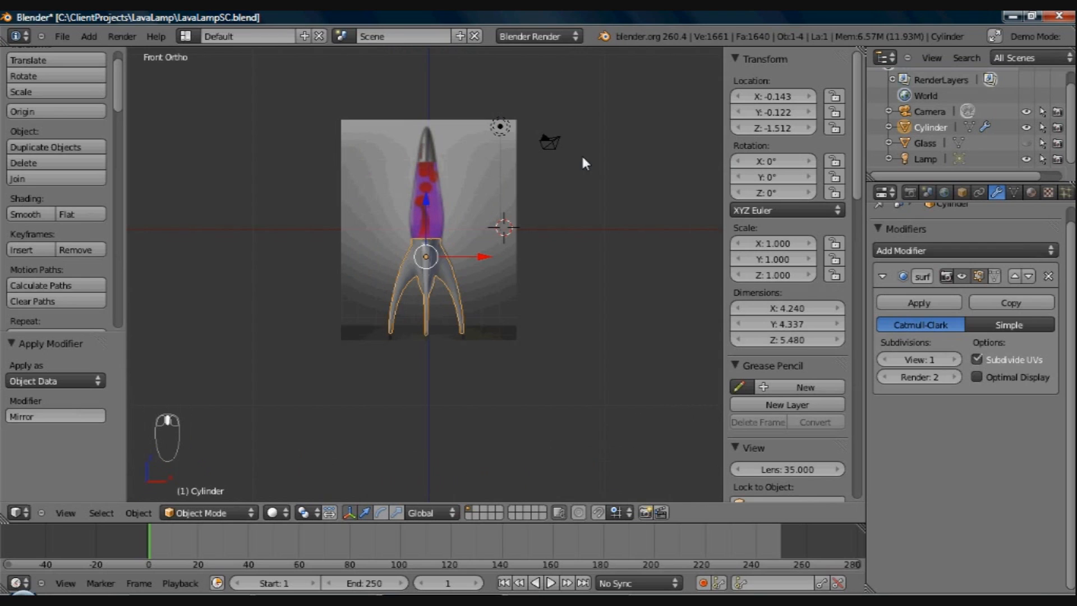
pyautogui.scroll(1, 582, 153)
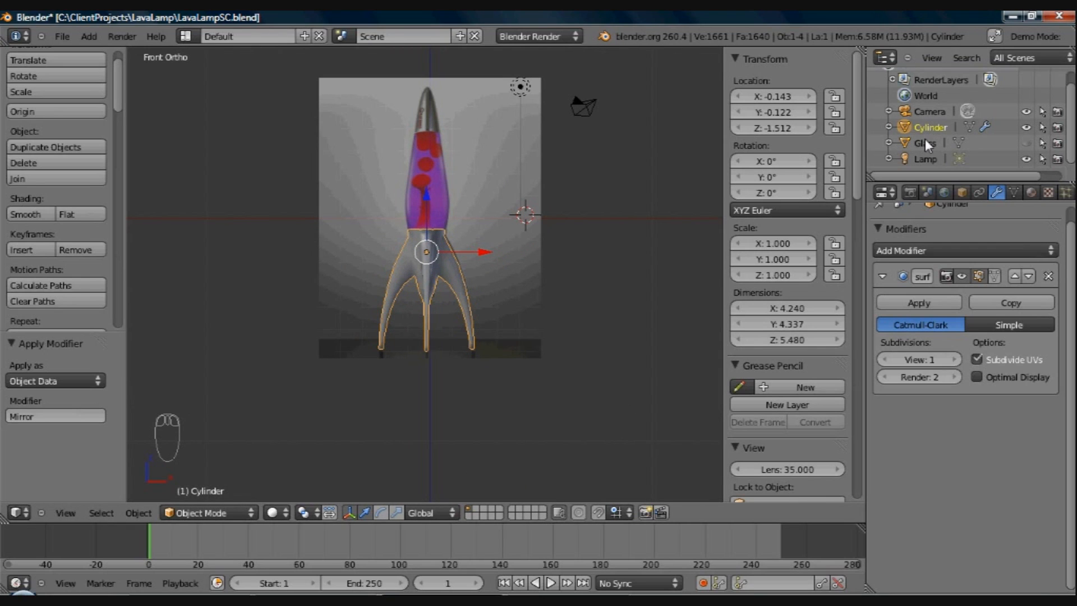
pyautogui.click(961, 193)
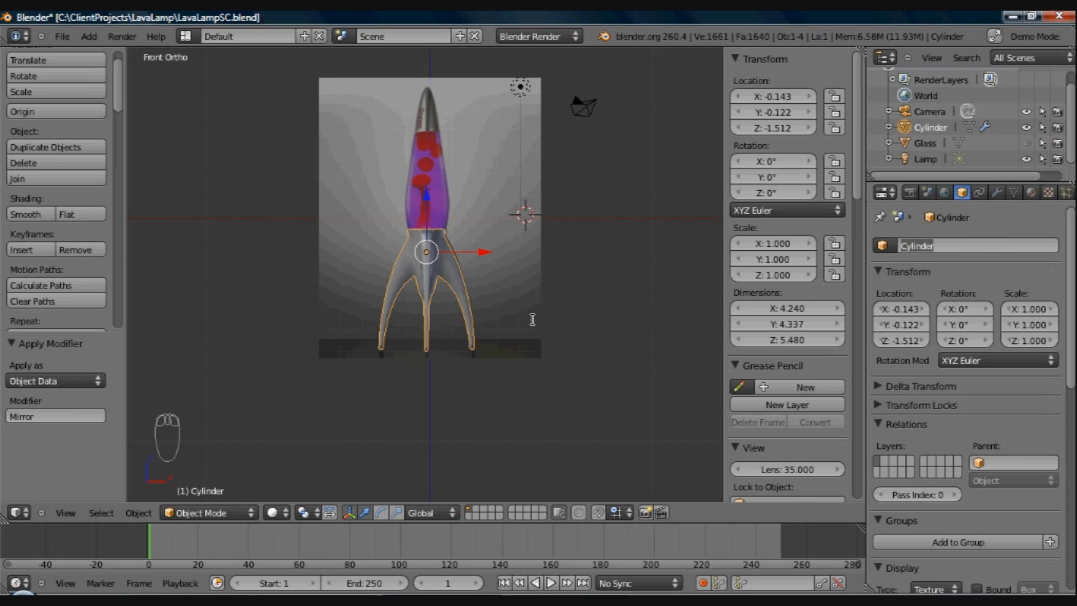
pyautogui.write('Base')
pyautogui.press('Return')
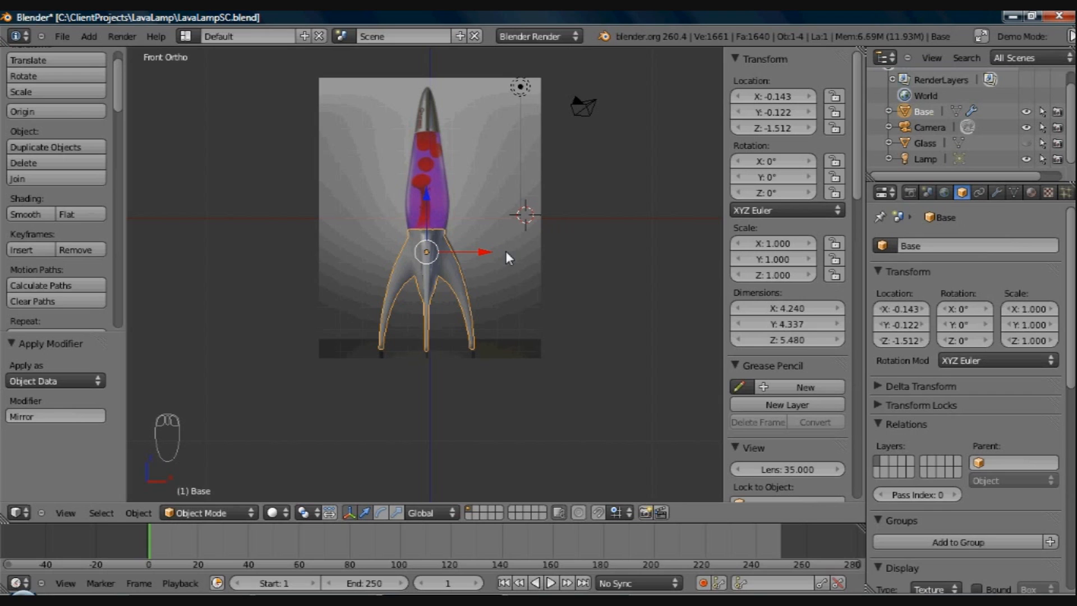
# Step: Unhide the Glass object and bring its joint with the base into close view
pyautogui.click(1027, 144)
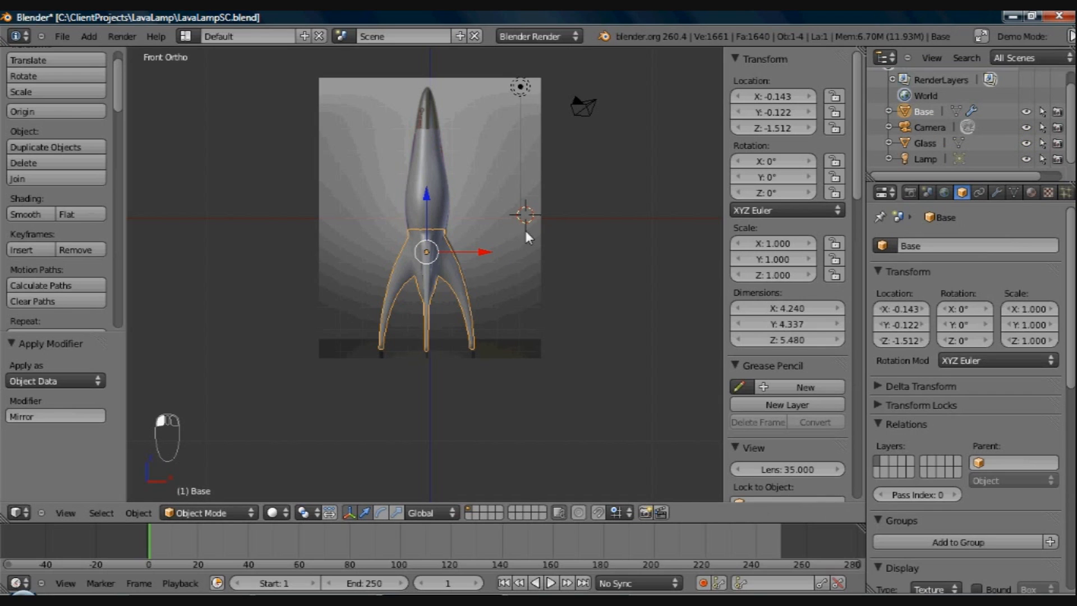
pyautogui.scroll(2, 488, 314)
pyautogui.scroll(2, 487, 308)
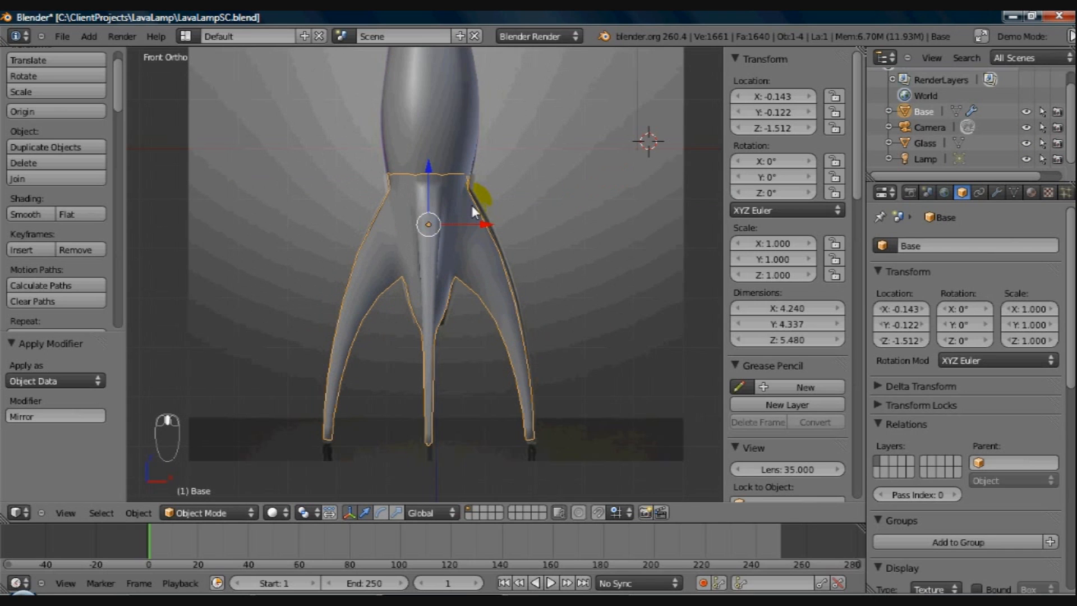
pyautogui.keyDown('shift'); pyautogui.moveTo(480, 243); pyautogui.dragTo(465, 306, button='middle'); pyautogui.keyUp('shift')
pyautogui.scroll(2, 464, 302)
pyautogui.keyDown('shift'); pyautogui.moveTo(474, 195); pyautogui.dragTo(466, 291, button='middle'); pyautogui.keyUp('shift')
pyautogui.rightClick(446, 322)
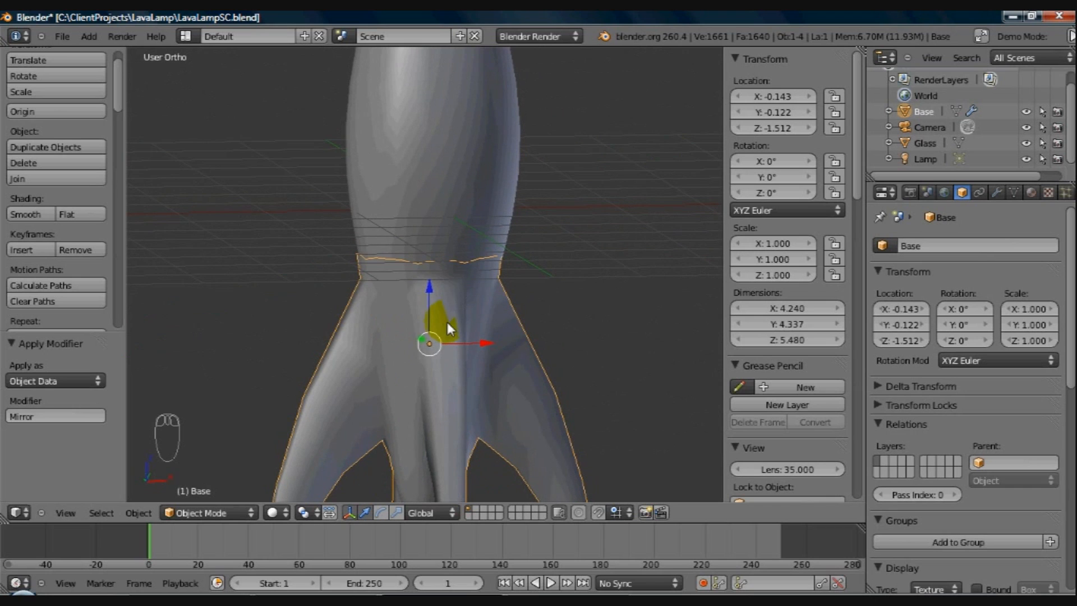
# Step: Enter Edit Mode on the base, switch to vertex selection, and select the edge loop around its upper rim
pyautogui.press('Tab')
pyautogui.moveTo(447, 324); pyautogui.dragTo(484, 320, button='middle')
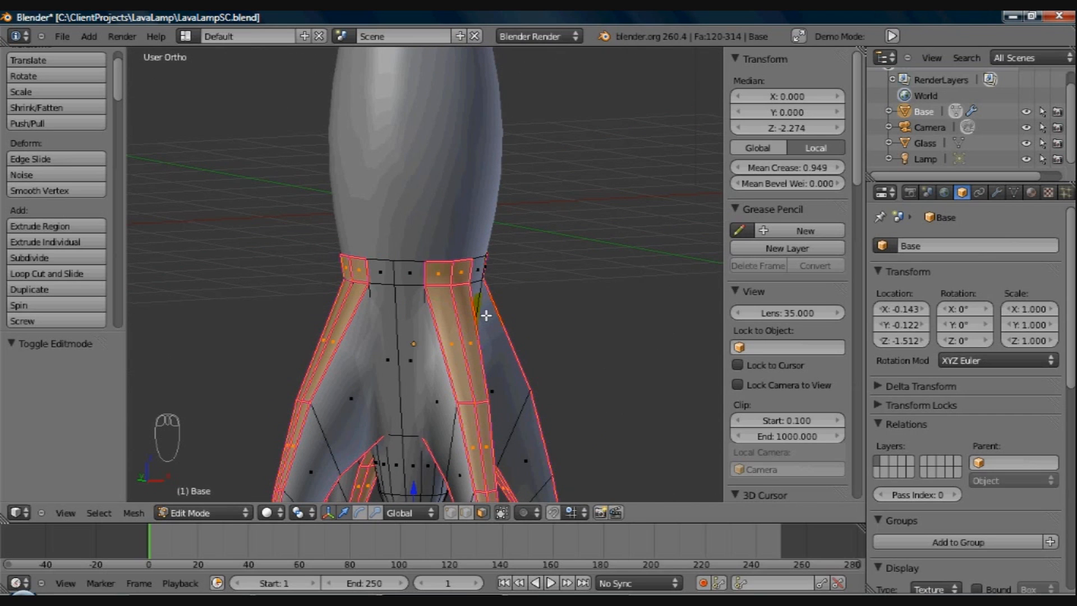
pyautogui.press('Tab')
pyautogui.press('Tab')
pyautogui.press('Tab')
pyautogui.moveTo(479, 312); pyautogui.dragTo(403, 269, button='middle')
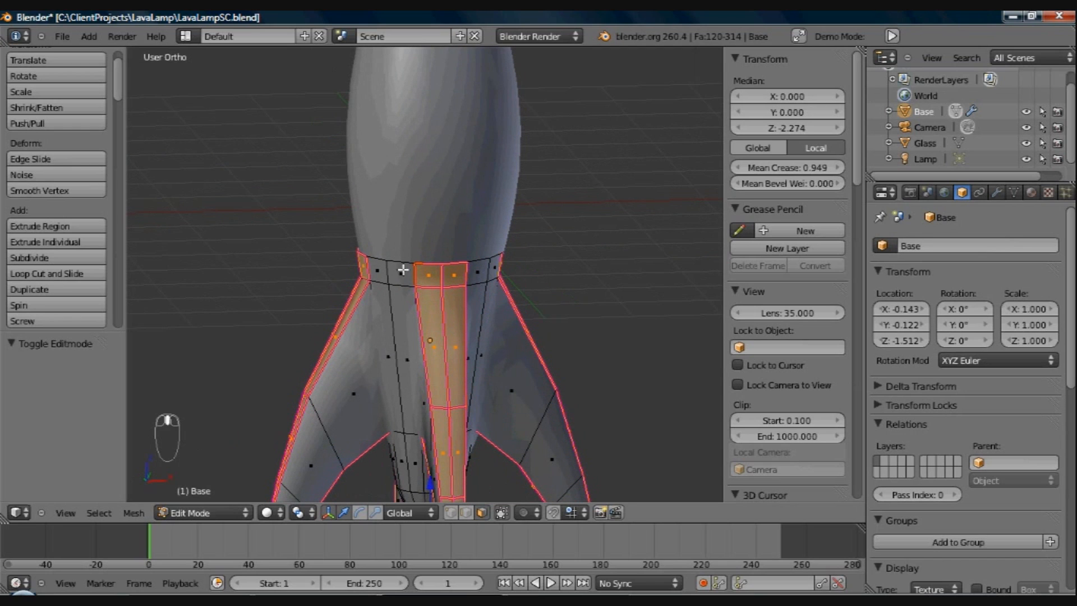
pyautogui.keyDown('alt'); pyautogui.rightClick(403, 262); pyautogui.keyUp('alt')
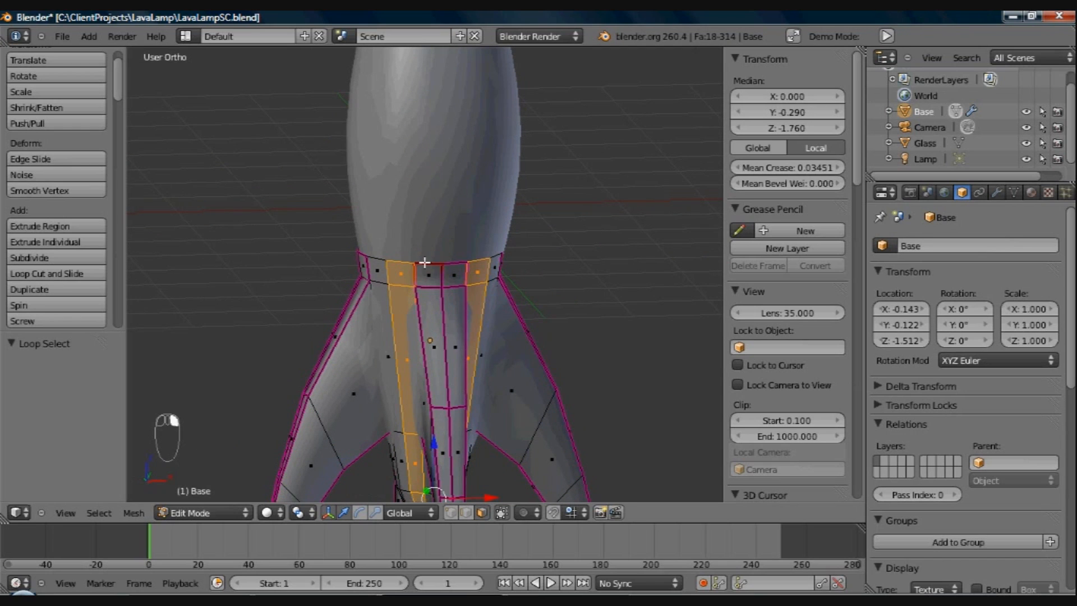
pyautogui.keyDown('alt'); pyautogui.rightClick(424, 261); pyautogui.keyUp('alt')
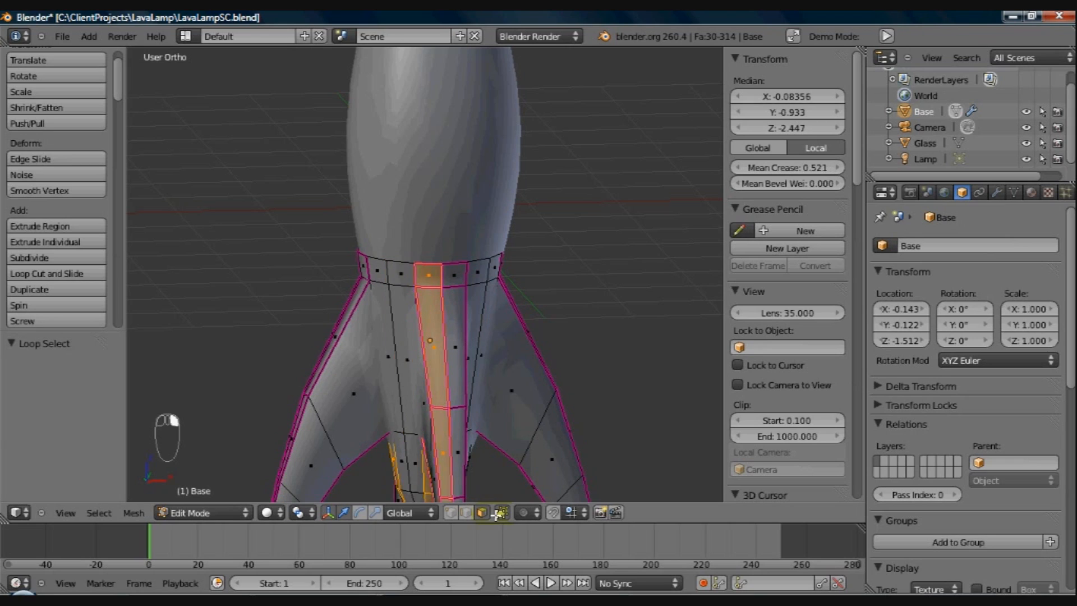
pyautogui.click(450, 512)
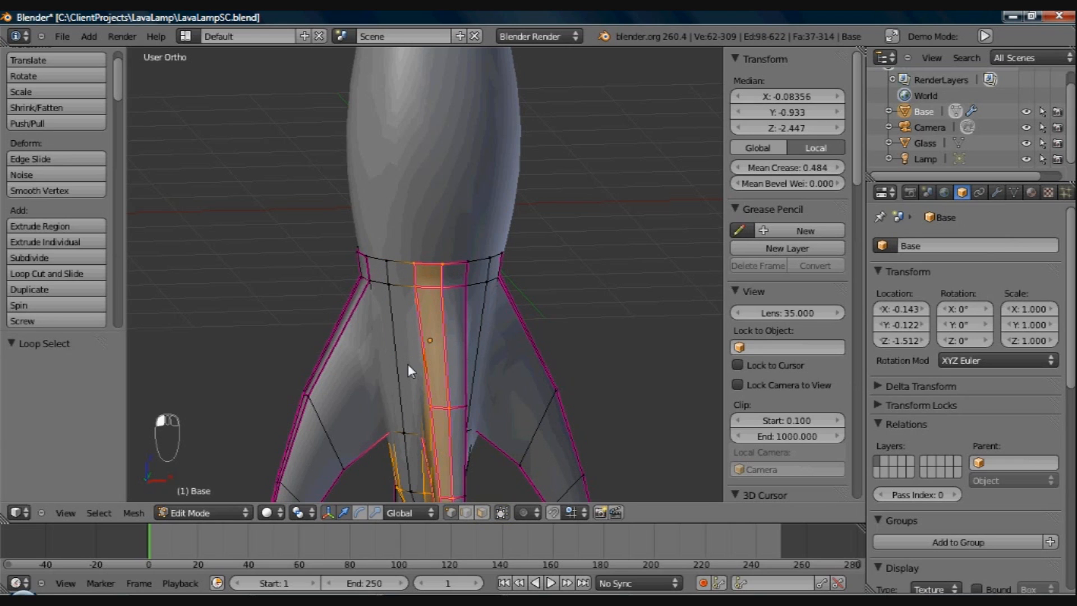
pyautogui.keyDown('alt'); pyautogui.rightClick(398, 261); pyautogui.keyUp('alt')
# Step: Set the mean crease of the selected upper rim loop to 1.000
pyautogui.moveTo(424, 305); pyautogui.dragTo(514, 313, button='middle')
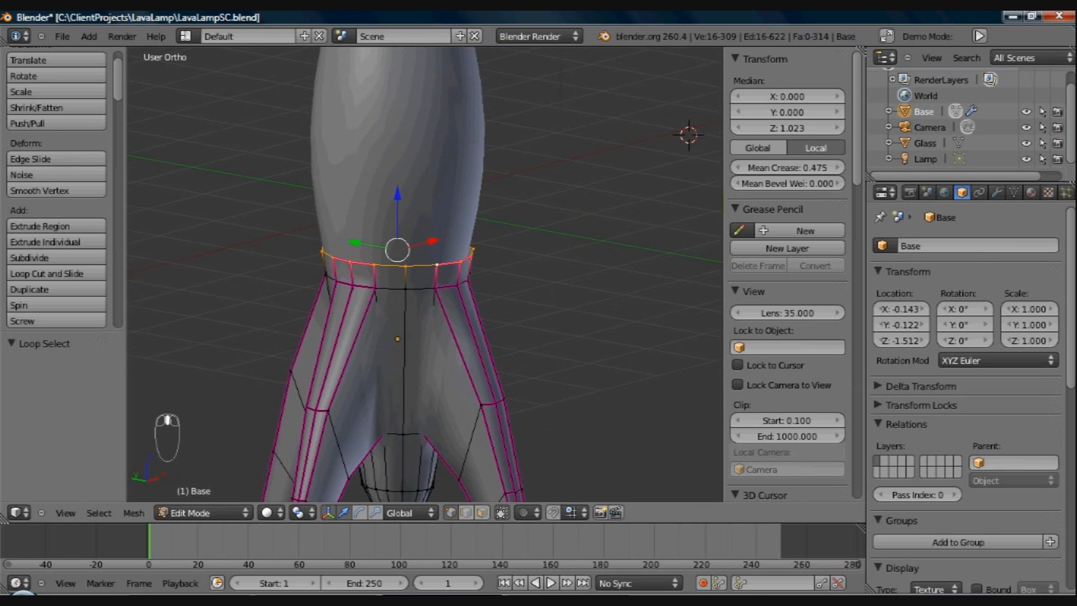
pyautogui.click(797, 172)
pyautogui.moveTo(937, 178); pyautogui.dragTo(937, 178)
pyautogui.moveTo(524, 296); pyautogui.dragTo(466, 289, button='middle')
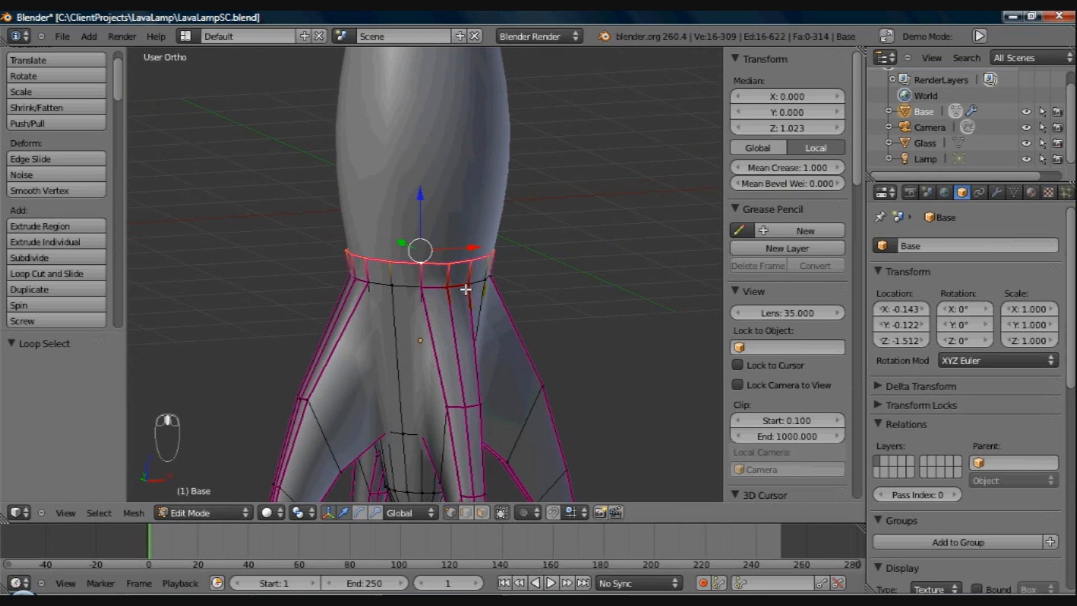
# Step: Return to Object Mode and scale the whole base up uniformly by about 1.058
pyautogui.press('Tab')
pyautogui.moveTo(421, 336); pyautogui.dragTo(468, 258, button='middle')
pyautogui.scroll(-2, 455, 255)
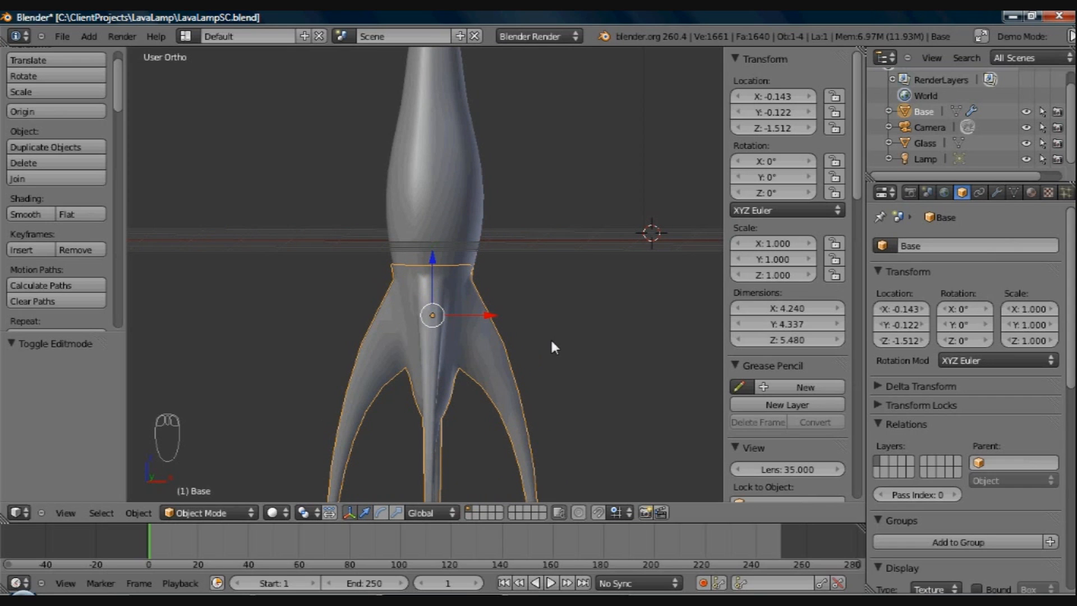
pyautogui.press('s')
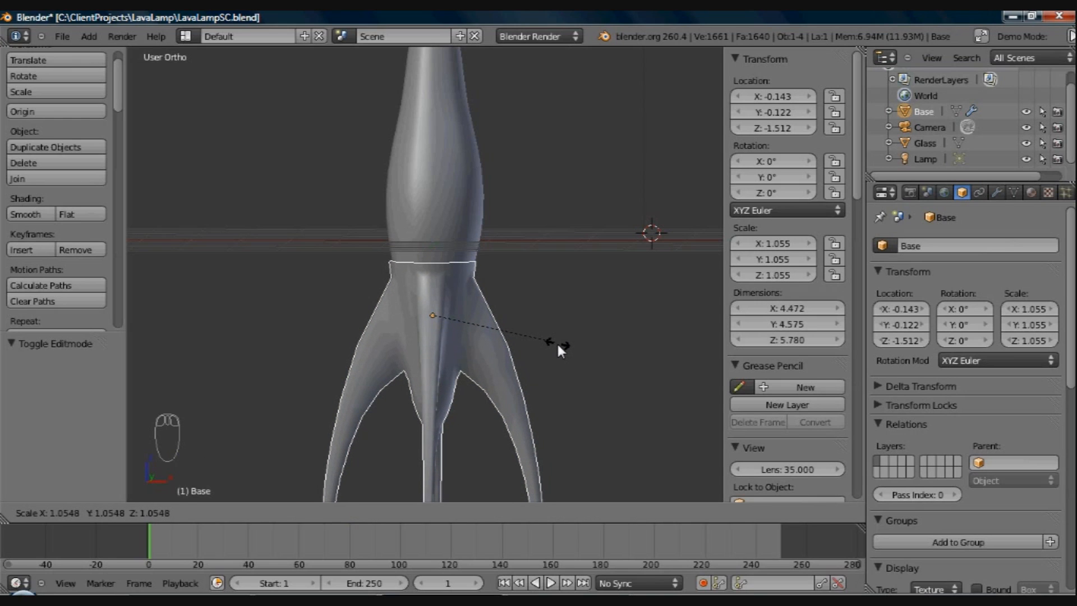
pyautogui.click(557, 346)
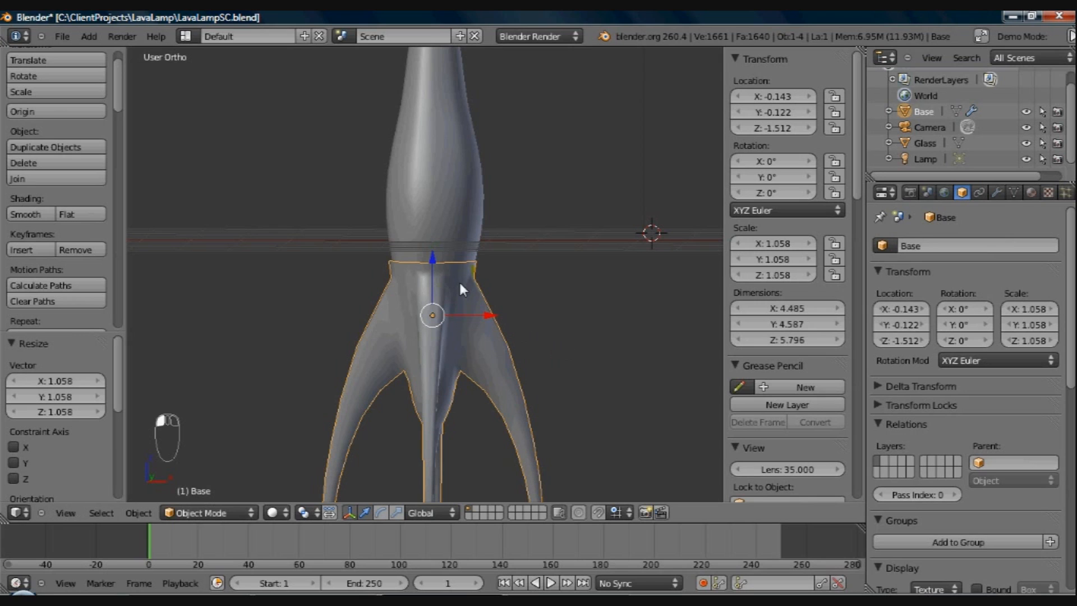
# Step: Shift the base about 0.016 along X to centre its collar on the glass
pyautogui.moveTo(491, 319); pyautogui.dragTo(497, 311)
pyautogui.moveTo(497, 311); pyautogui.dragTo(540, 324, button='middle')
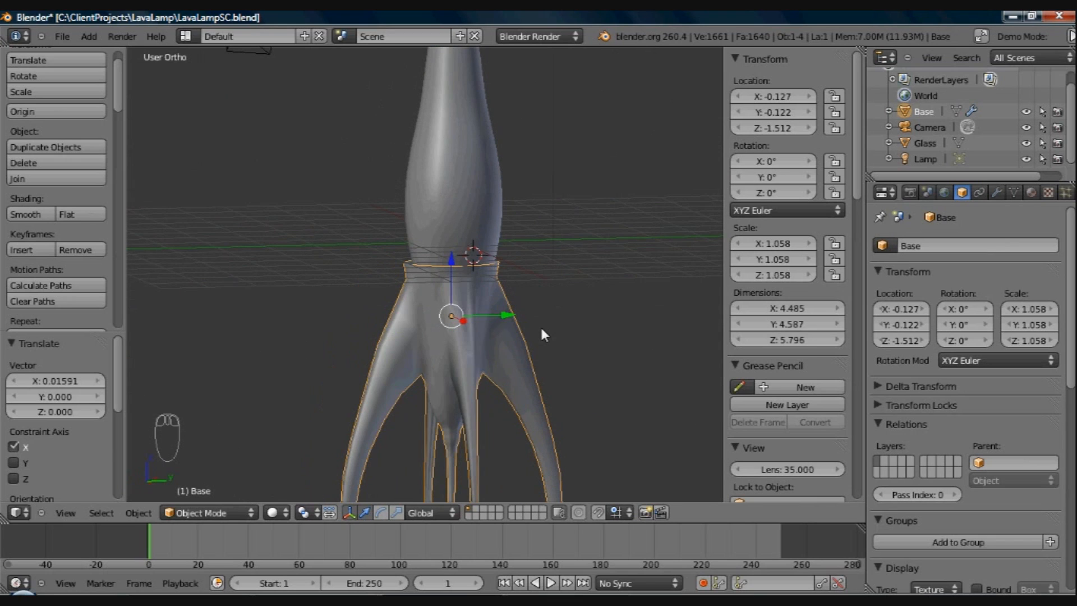
pyautogui.press('KP_1')
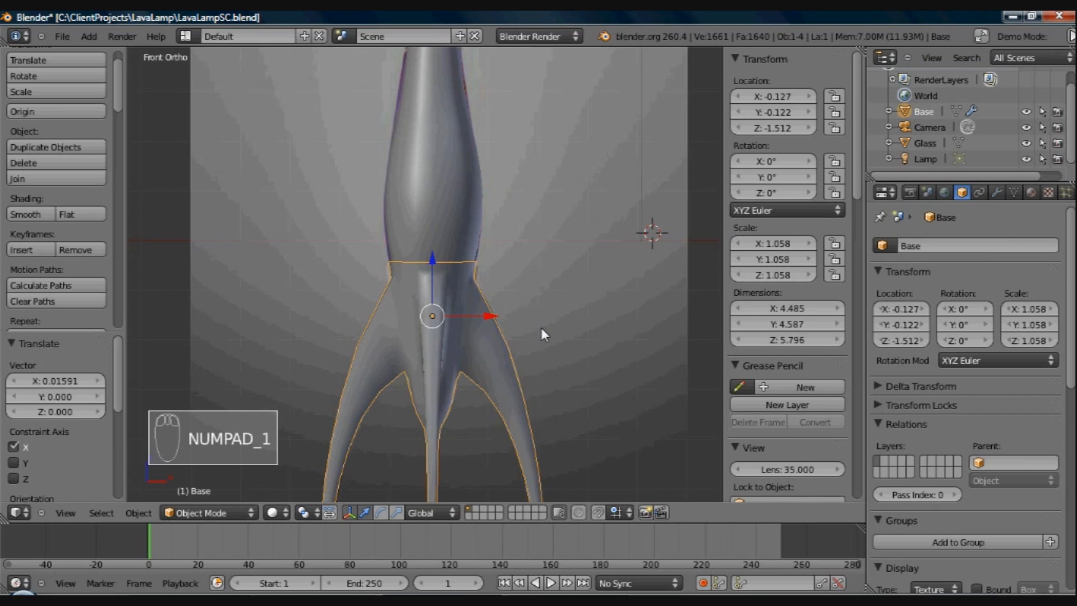
# Step: In Edit Mode, extrude the base's upper rim loop inward, scaling it to about 0.726 to form a lip
pyautogui.moveTo(469, 241); pyautogui.dragTo(469, 317, button='middle')
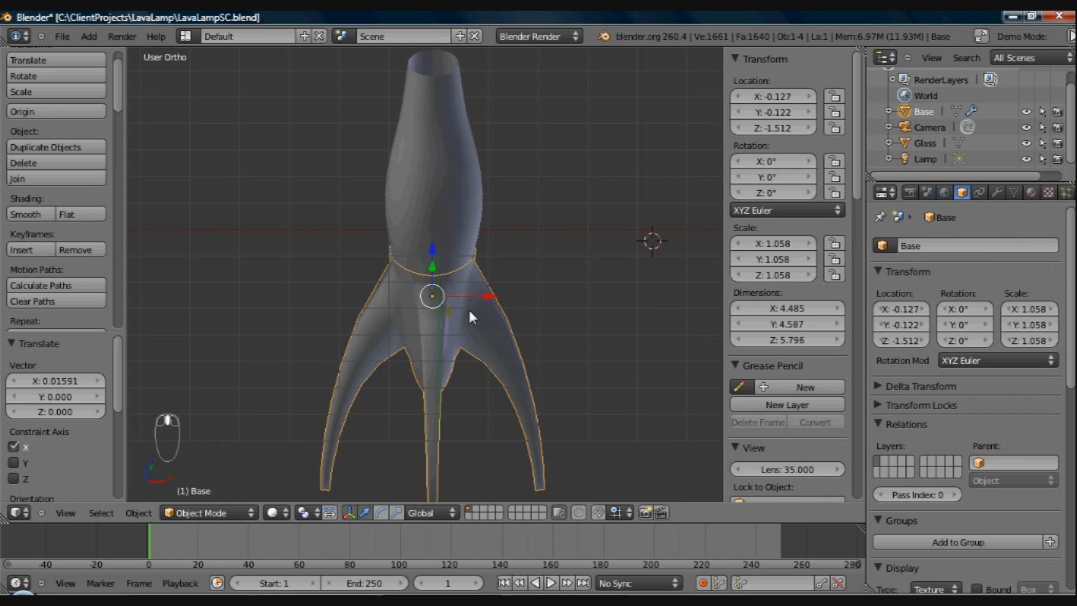
pyautogui.scroll(3, 436, 369)
pyautogui.scroll(2, 469, 281)
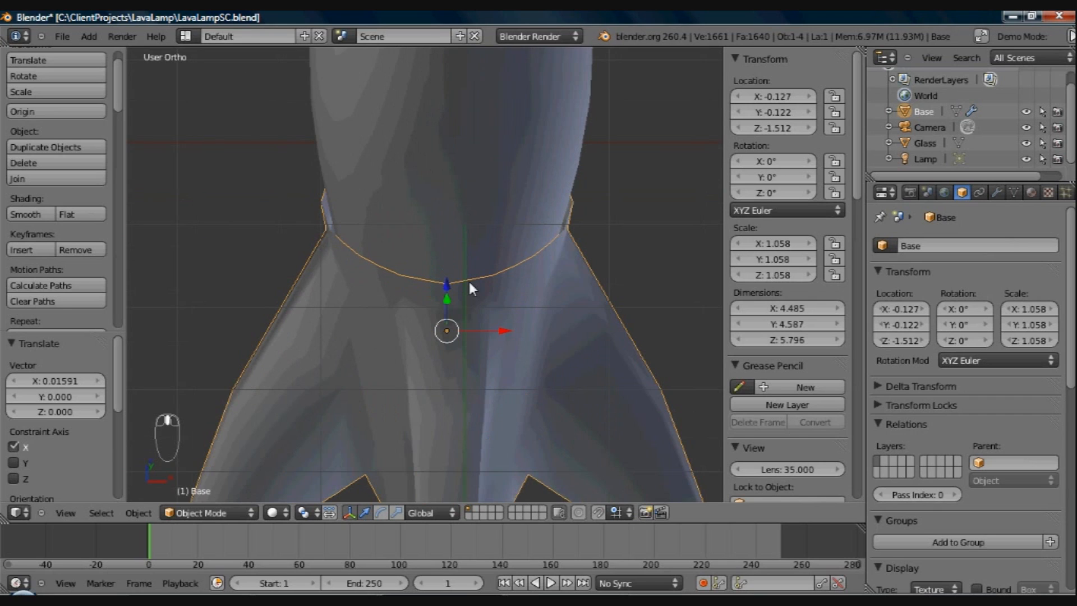
pyautogui.moveTo(469, 281); pyautogui.dragTo(508, 341, button='middle')
pyautogui.press('Tab')
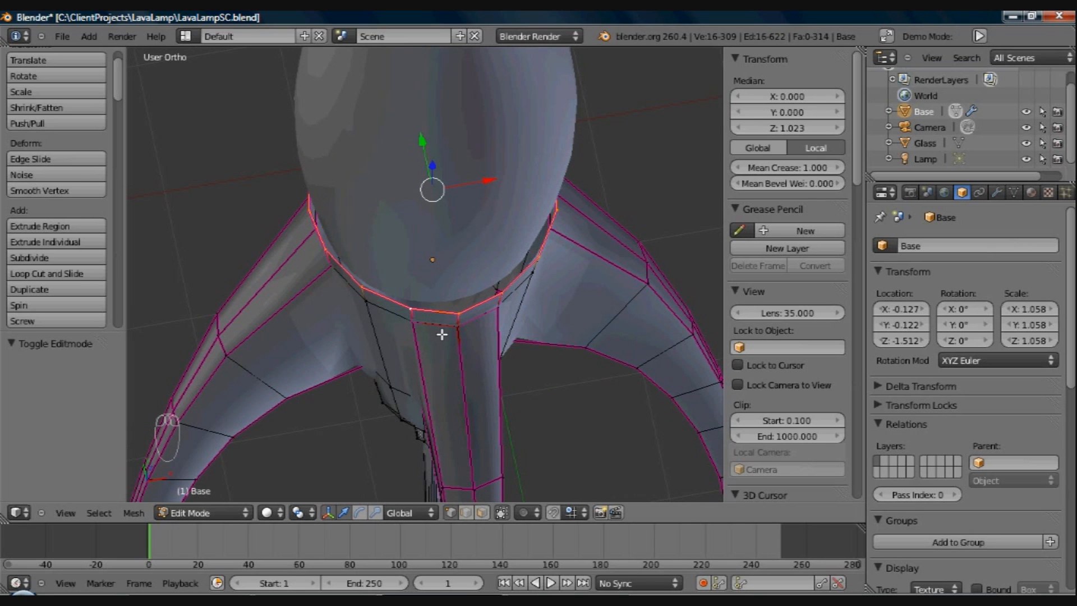
pyautogui.moveTo(442, 334); pyautogui.dragTo(439, 279, button='middle')
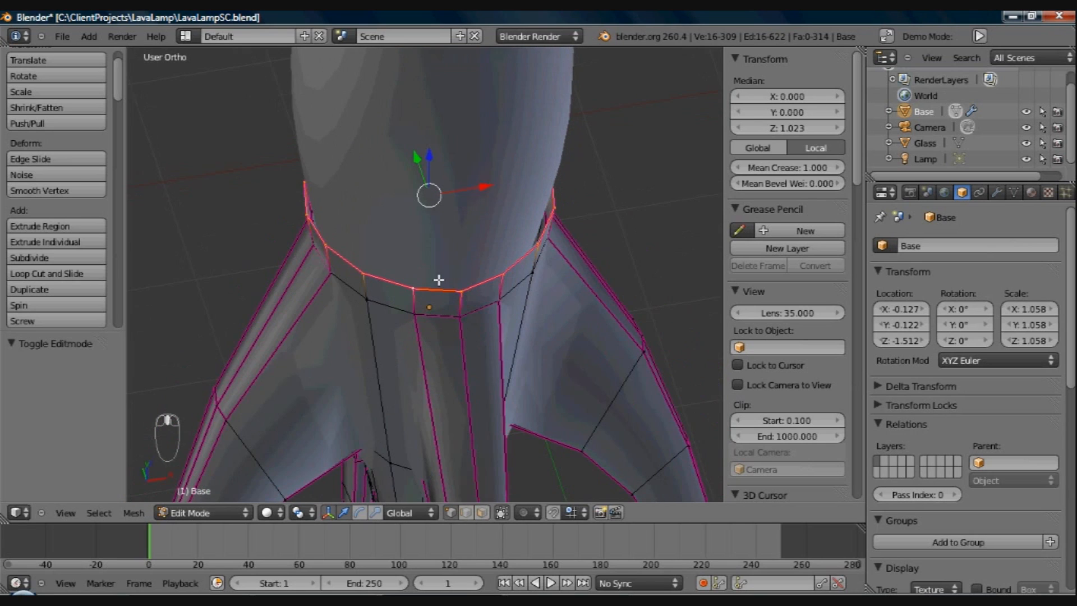
pyautogui.press('e')
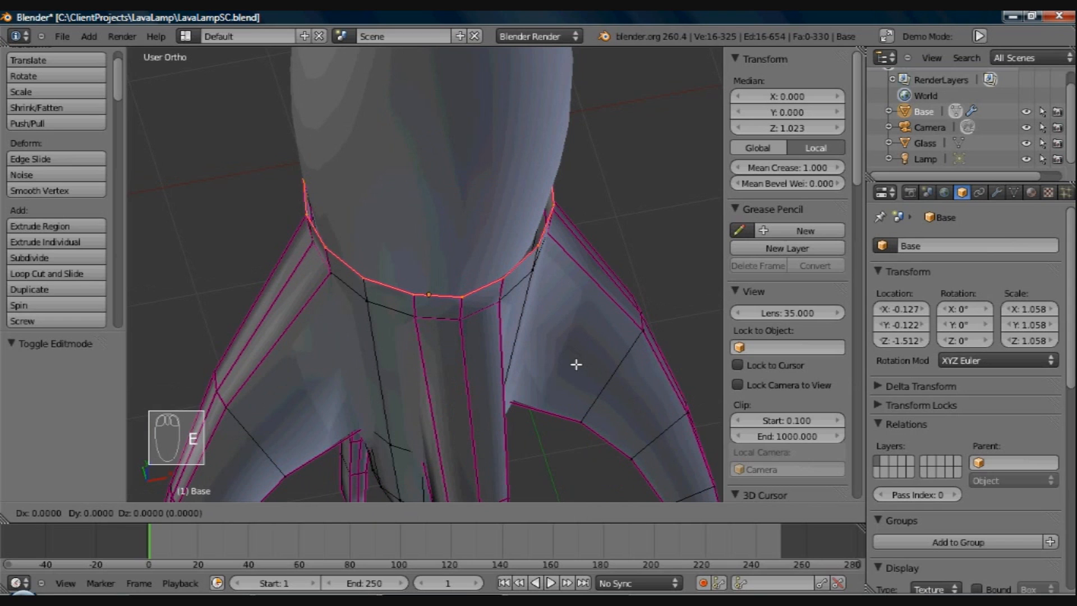
pyautogui.press('s')
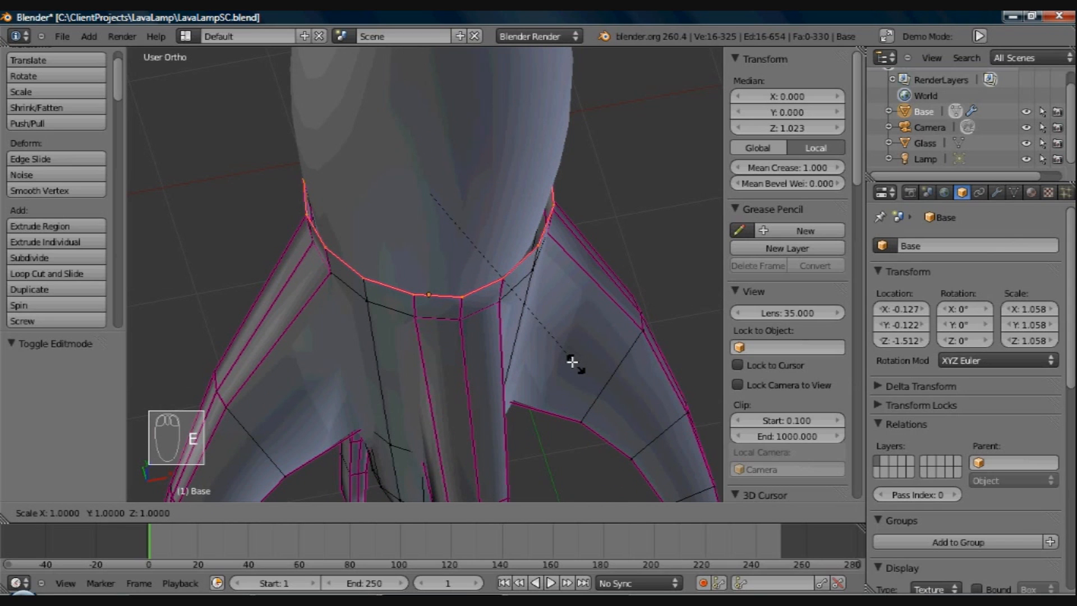
pyautogui.click(527, 321)
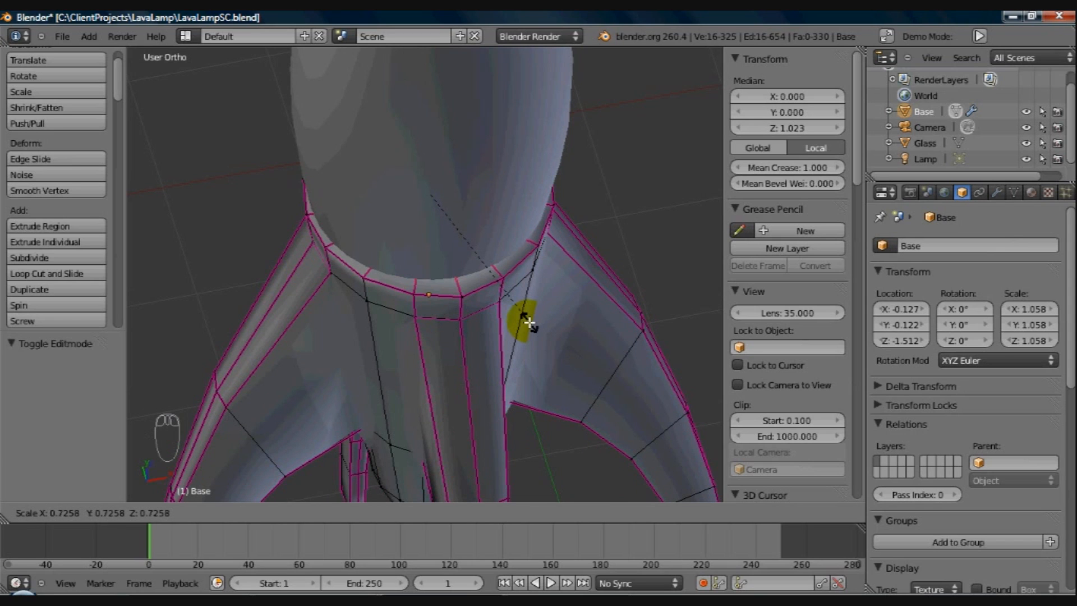
# Step: Working in wireframe, enlarge the extruded inner rim loop by about 1.040, then restore solid shading
pyautogui.press('z')
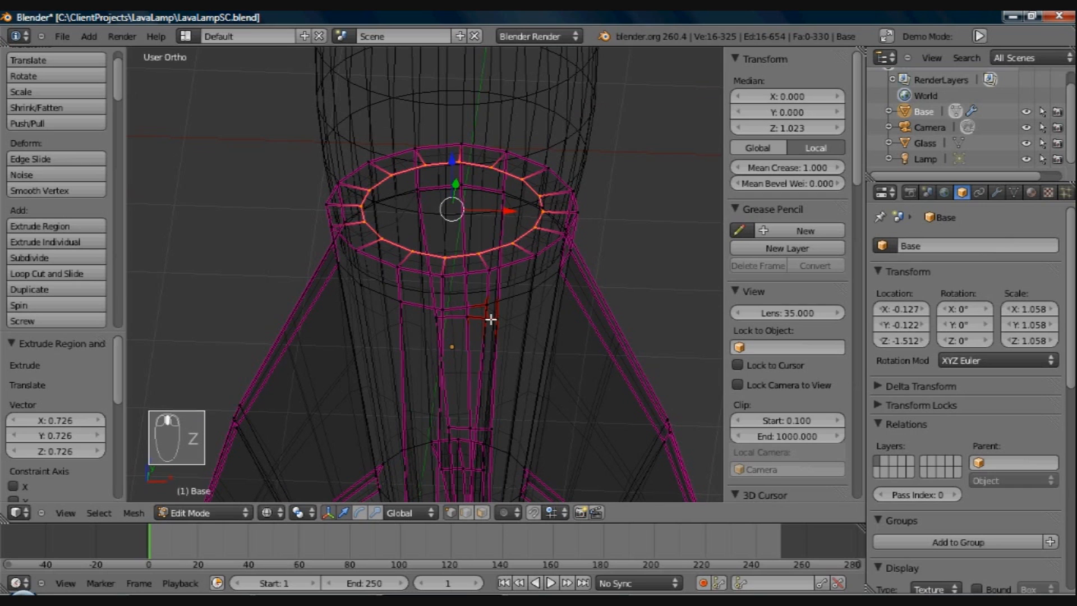
pyautogui.press('s')
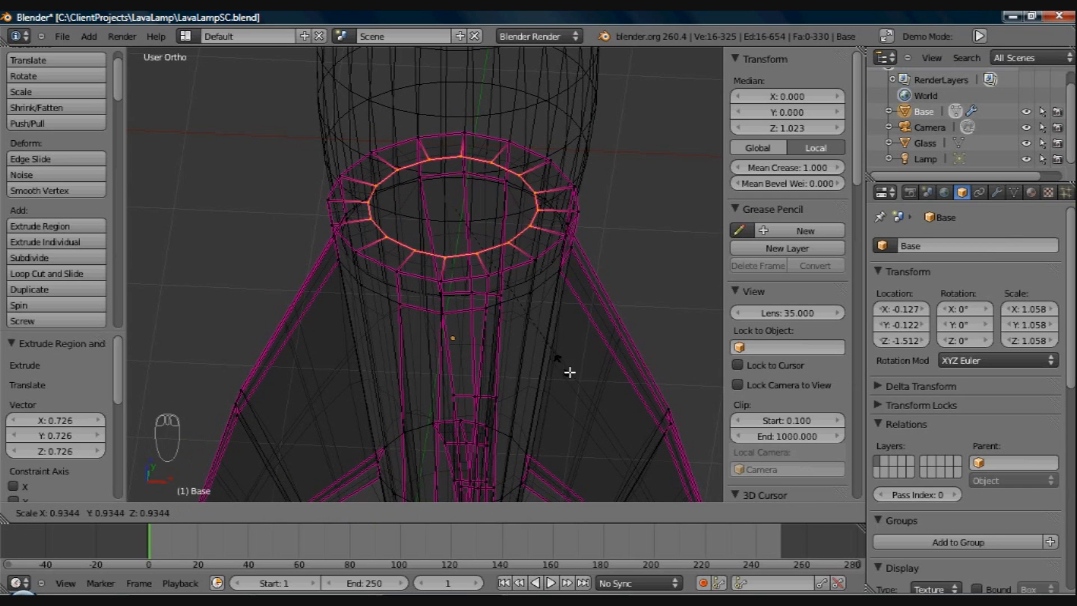
pyautogui.click(580, 382)
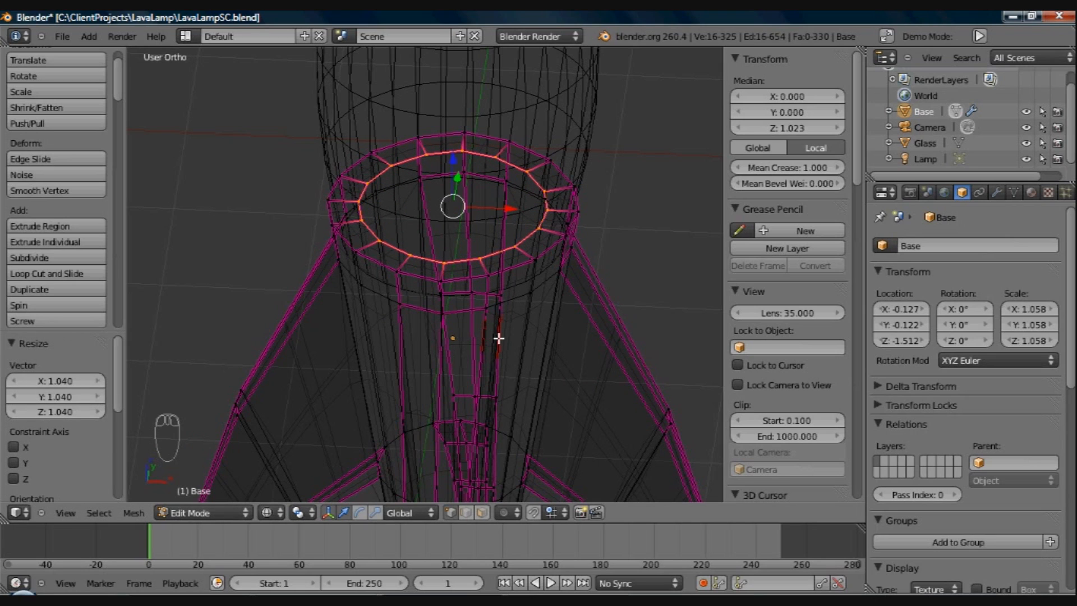
pyautogui.press('z')
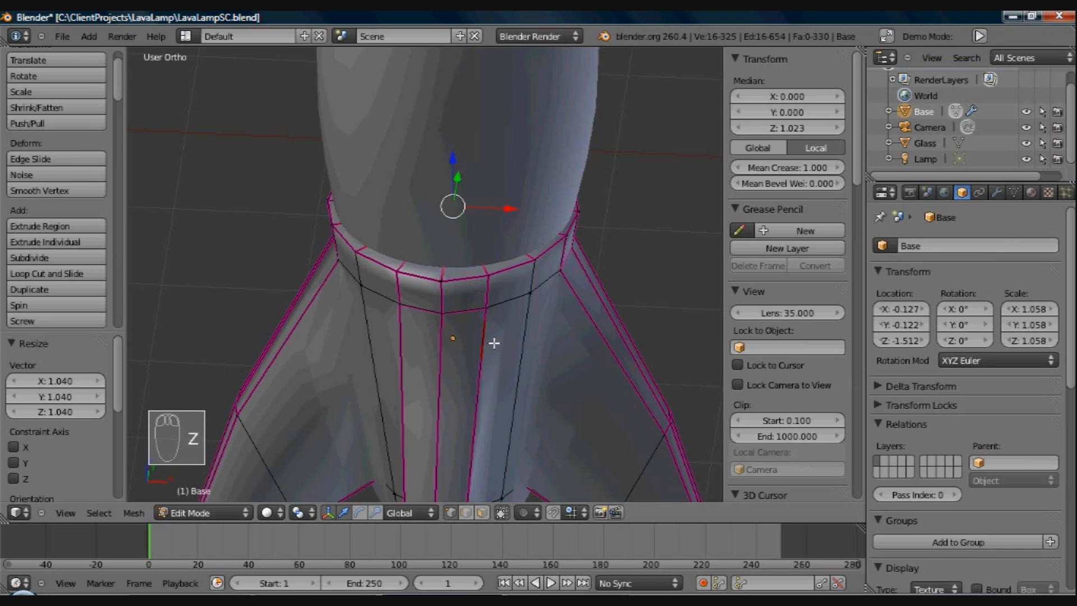
# Step: Leave Edit Mode and nudge the base about 0.010 along X and 0.019 along Y to centre it around the glass
pyautogui.moveTo(494, 343); pyautogui.dragTo(466, 334, button='middle')
pyautogui.press('Tab')
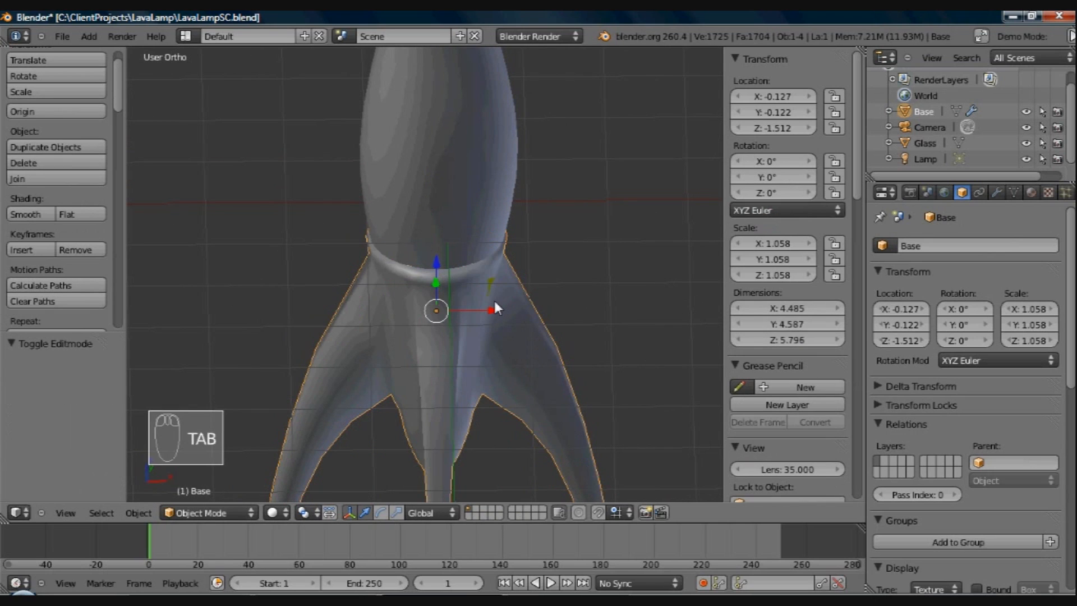
pyautogui.moveTo(493, 298); pyautogui.dragTo(489, 342, button='middle')
pyautogui.moveTo(494, 294); pyautogui.dragTo(494, 294)
pyautogui.moveTo(490, 343); pyautogui.dragTo(322, 348, button='middle')
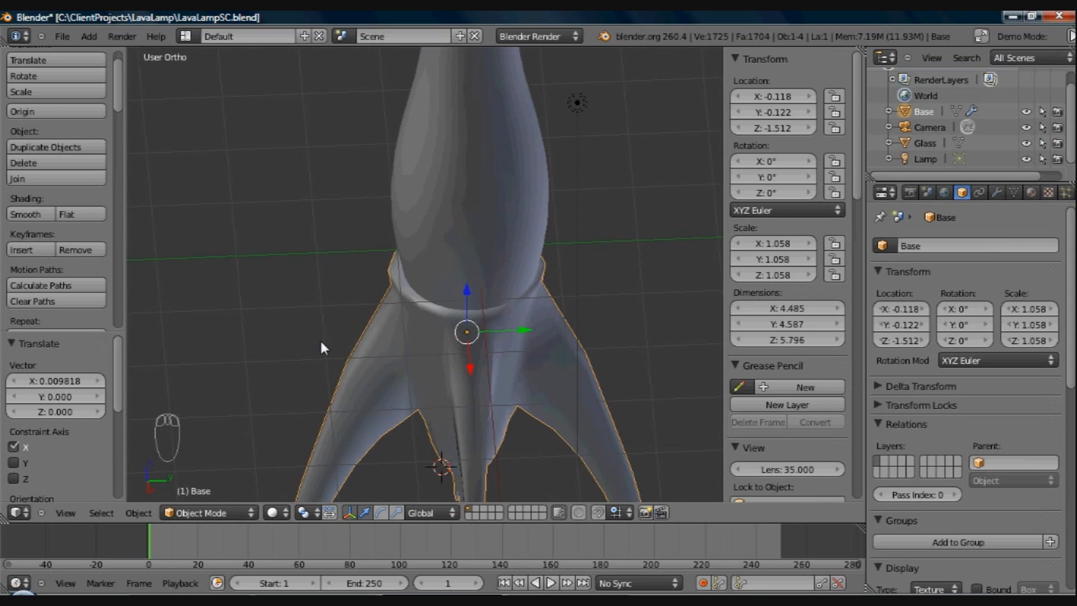
pyautogui.moveTo(524, 325); pyautogui.dragTo(514, 338)
pyautogui.moveTo(449, 383); pyautogui.dragTo(465, 332, button='middle')
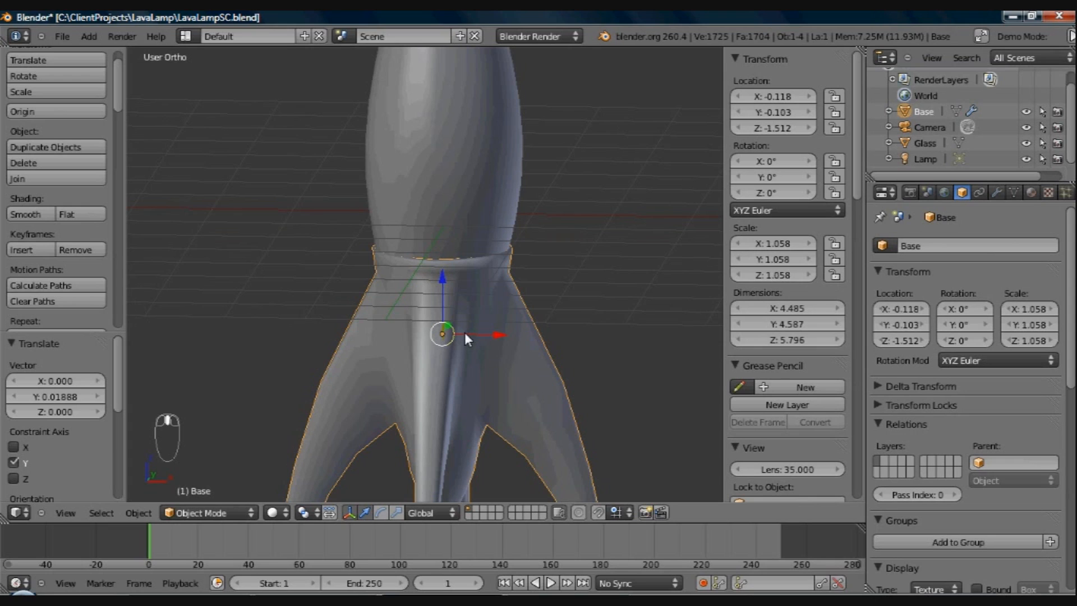
# Step: Place the 3D cursor in the middle of the reference image's nose cone, using both front and side views
pyautogui.scroll(-2, 473, 243)
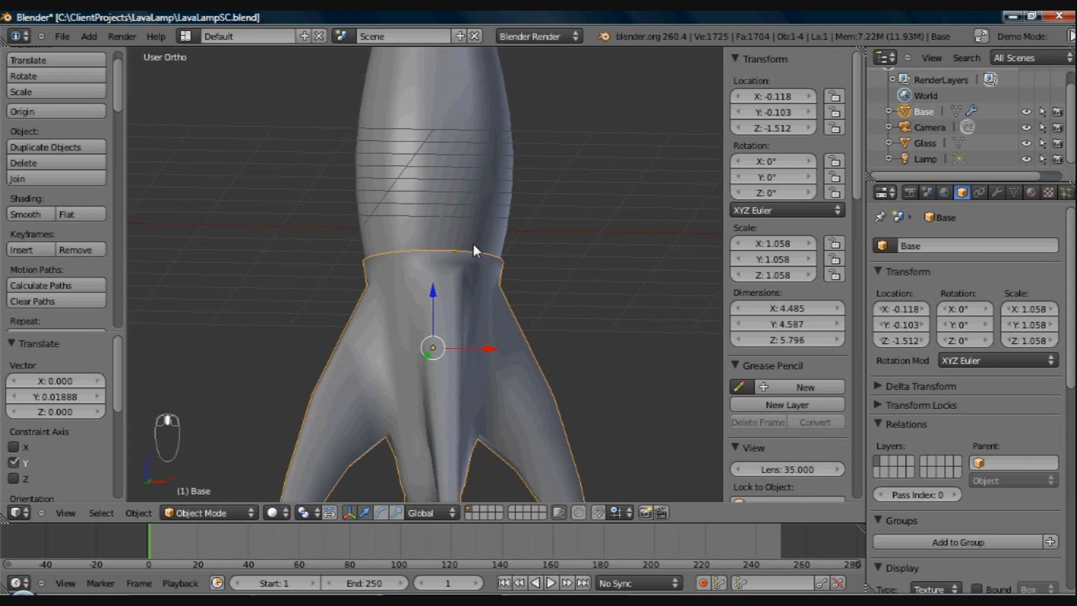
pyautogui.scroll(-2, 467, 274)
pyautogui.moveTo(469, 279); pyautogui.dragTo(469, 286, button='middle')
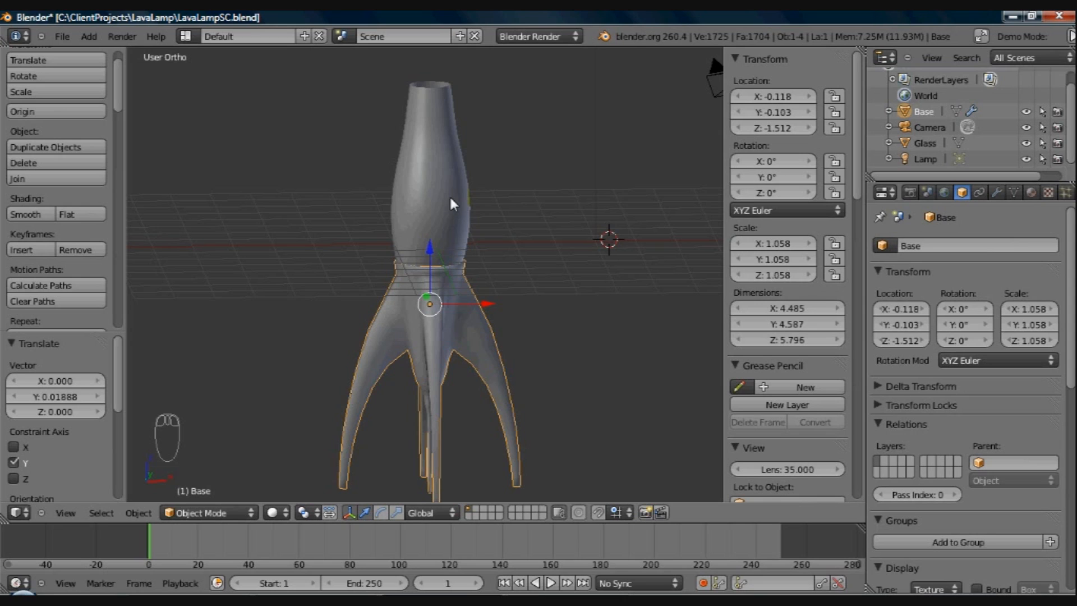
pyautogui.press('KP_1')
pyautogui.scroll(3, 456, 189)
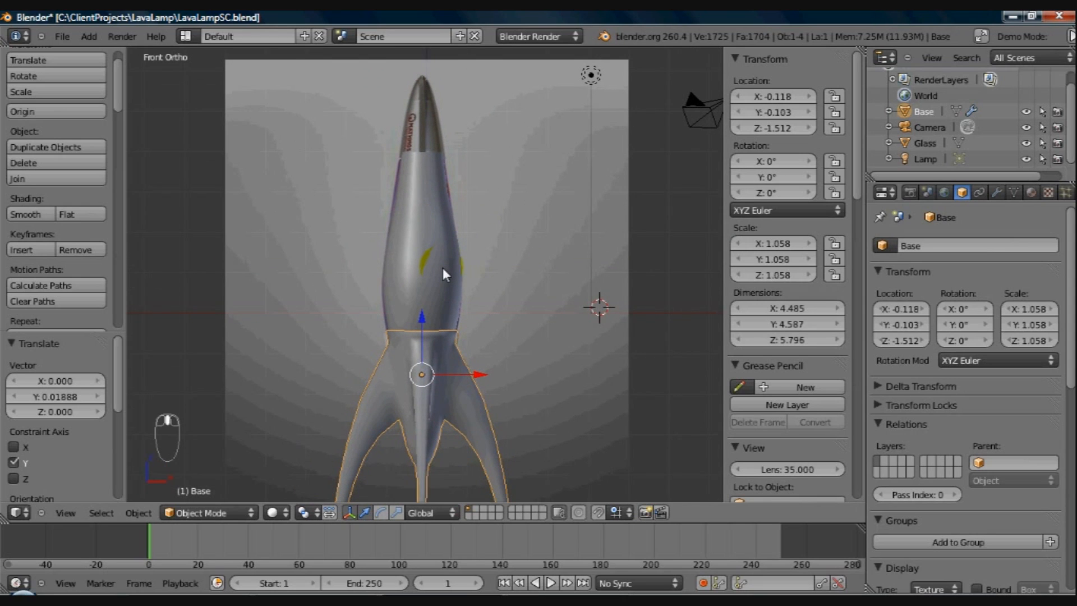
pyautogui.keyDown('shift'); pyautogui.moveTo(443, 268); pyautogui.dragTo(440, 279, button='middle'); pyautogui.keyUp('shift')
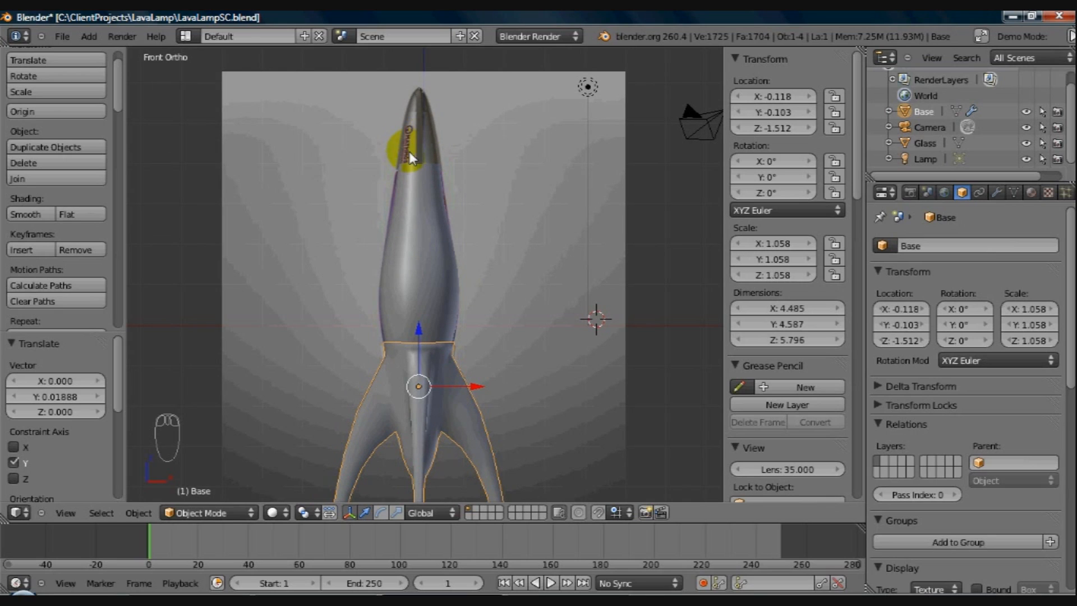
pyautogui.click(419, 132)
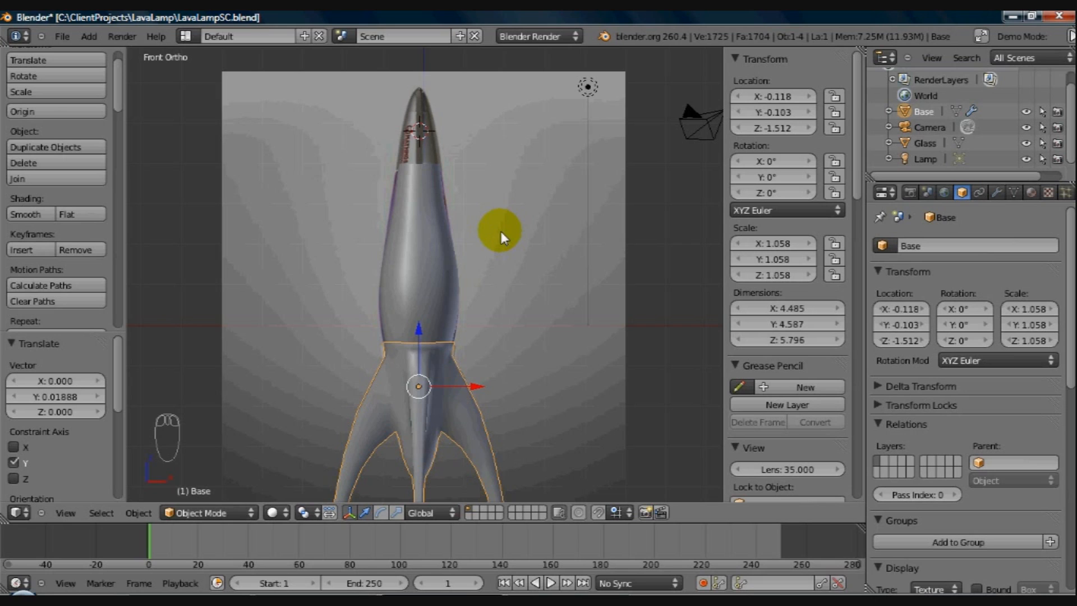
pyautogui.press('KP_3')
pyautogui.click(446, 129)
pyautogui.press('KP_1')
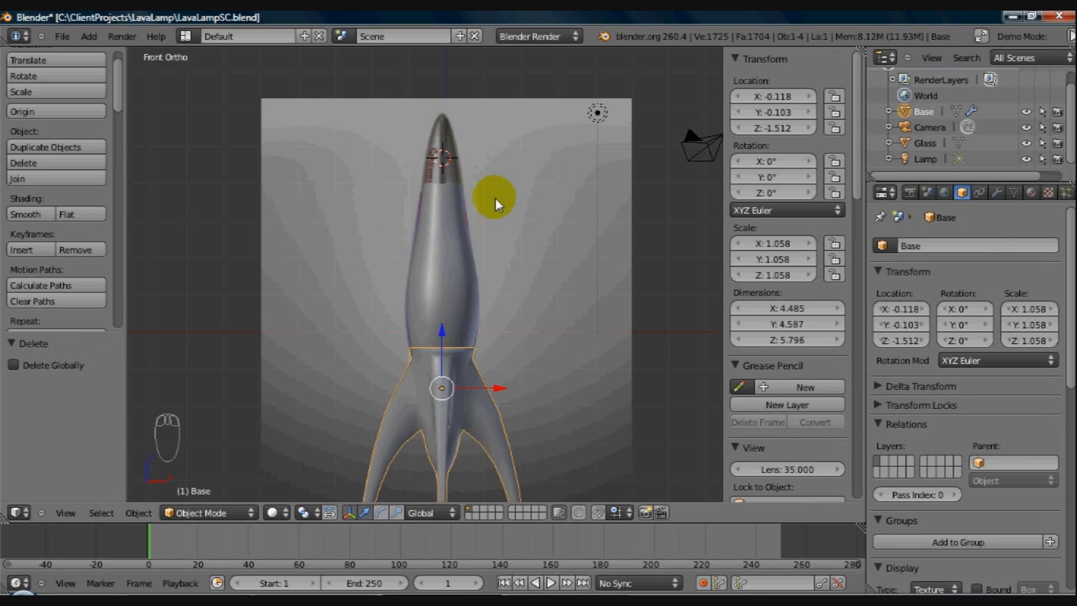
# Step: Add a cube mesh at the 3D cursor and raise it about 0.234 along Z over the nose cone
pyautogui.hotkey('shift', 'a')
pyautogui.press('Escape')
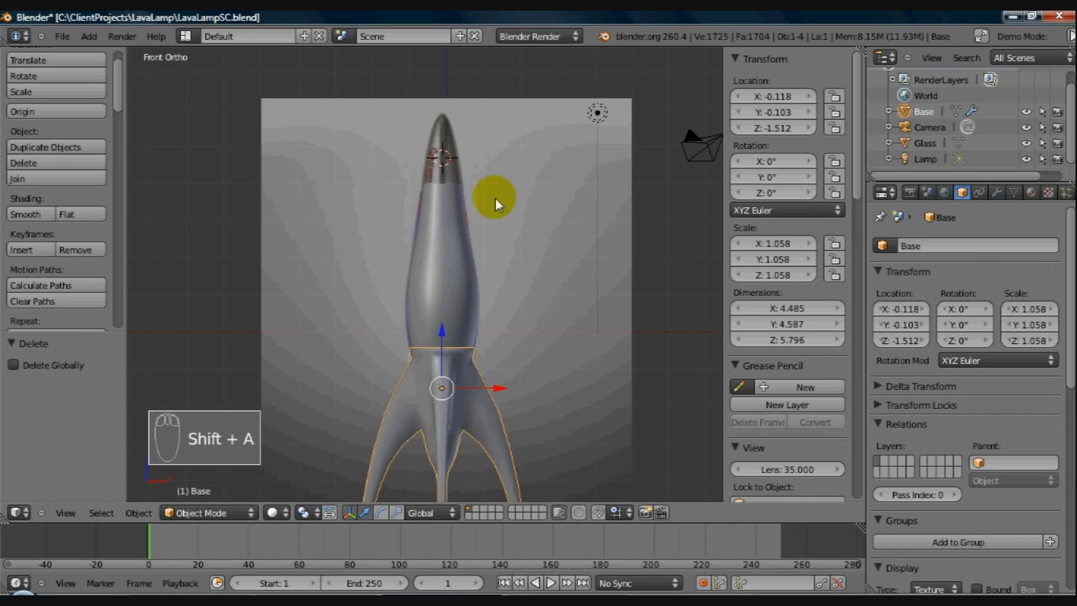
pyautogui.hotkey('shift', 'a')
pyautogui.press('Escape')
pyautogui.hotkey('shift', 'a')
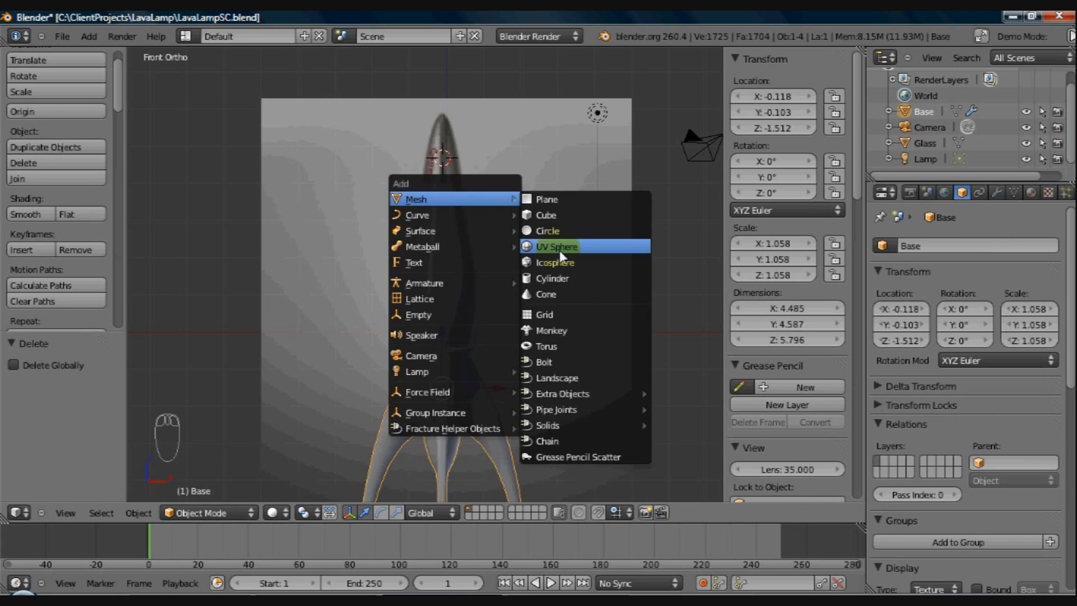
pyautogui.click(551, 213)
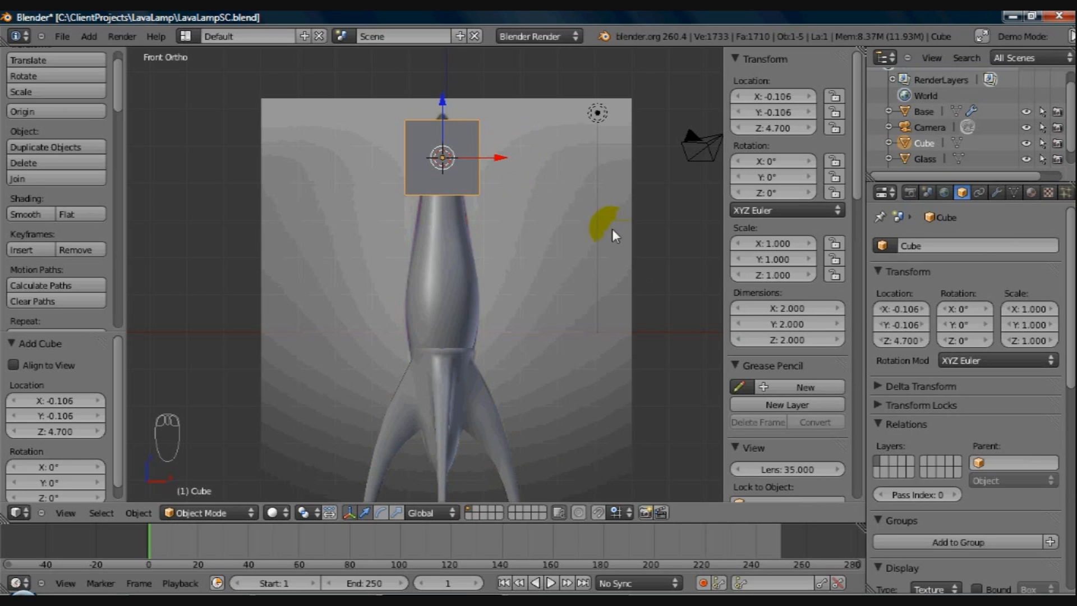
pyautogui.press('z')
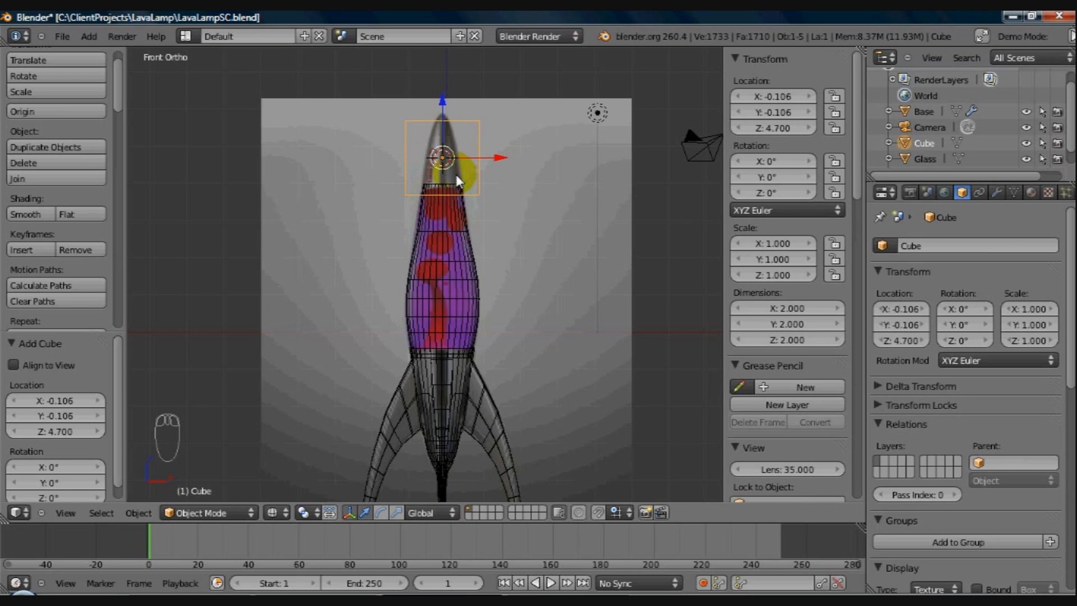
pyautogui.moveTo(442, 96); pyautogui.dragTo(442, 86)
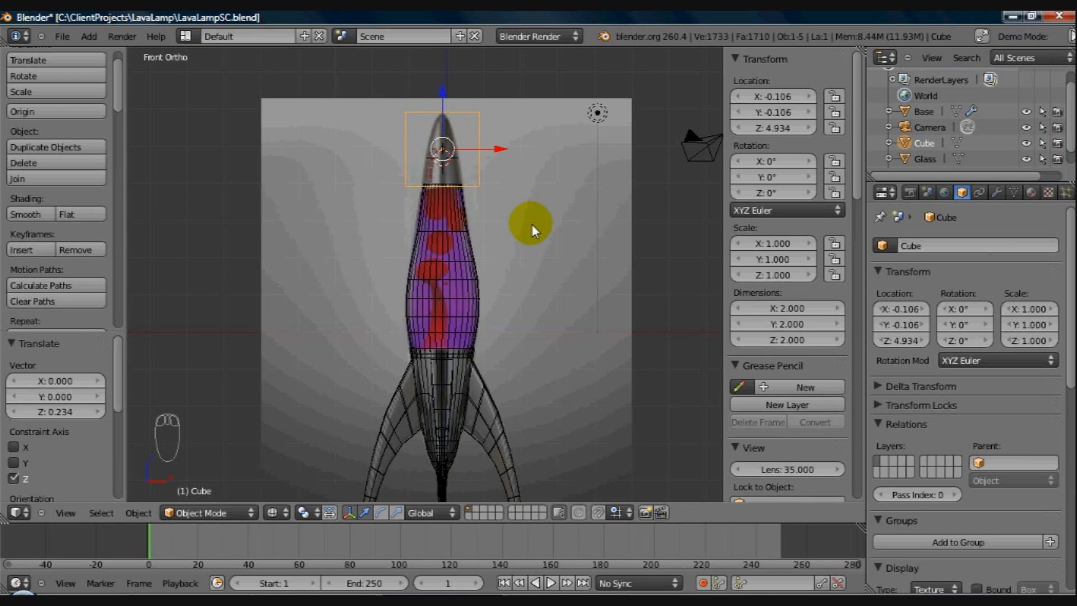
# Step: Add a Subdivision Surface modifier to the cube in solid shading and set its view subdivisions to 2
pyautogui.press('z')
pyautogui.press('z')
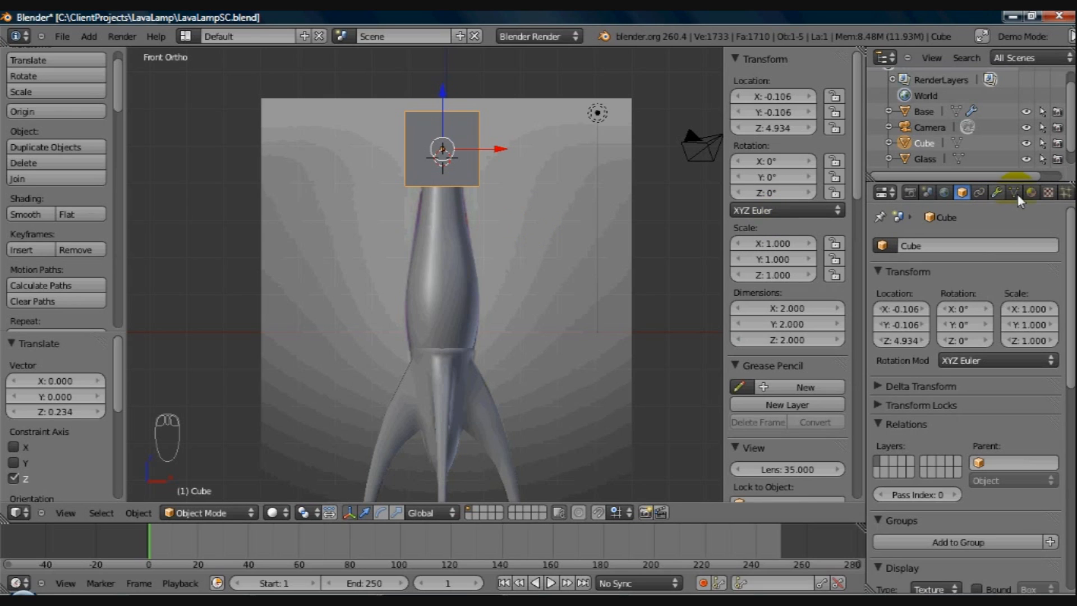
pyautogui.click(995, 193)
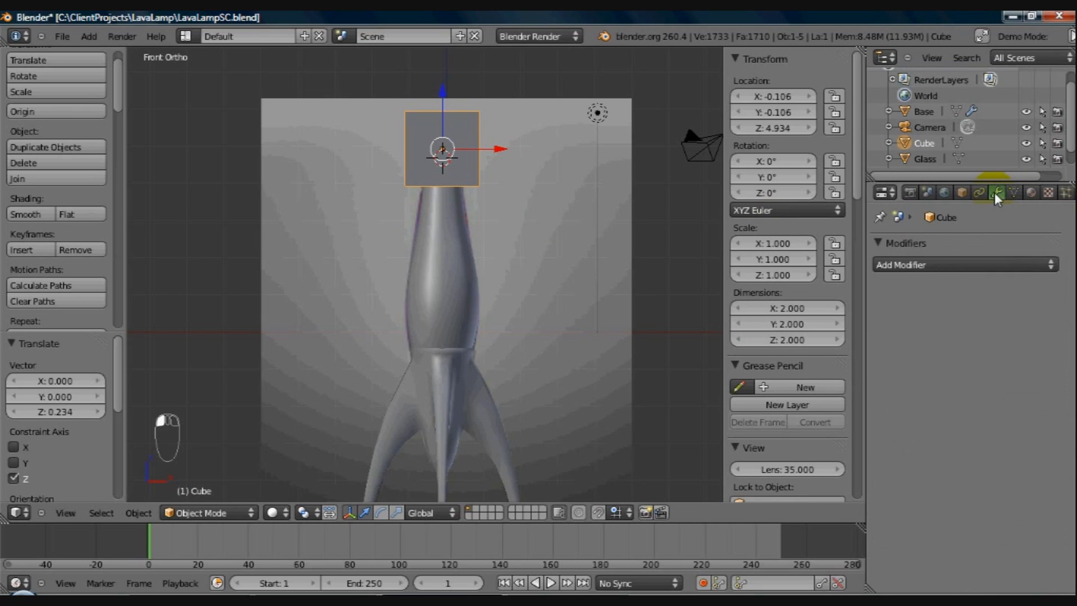
pyautogui.click(929, 266)
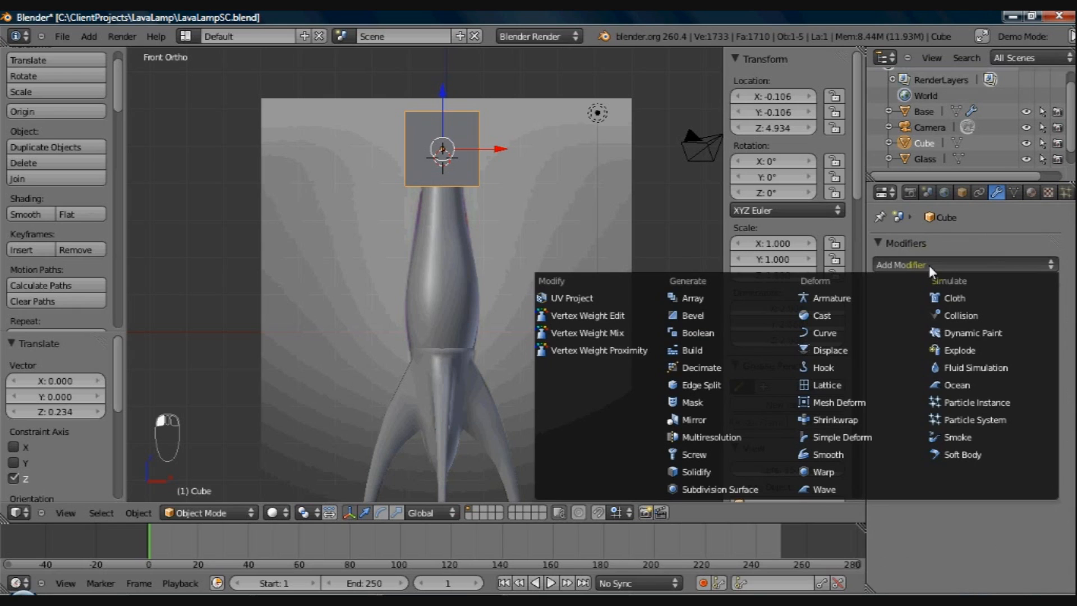
pyautogui.click(732, 487)
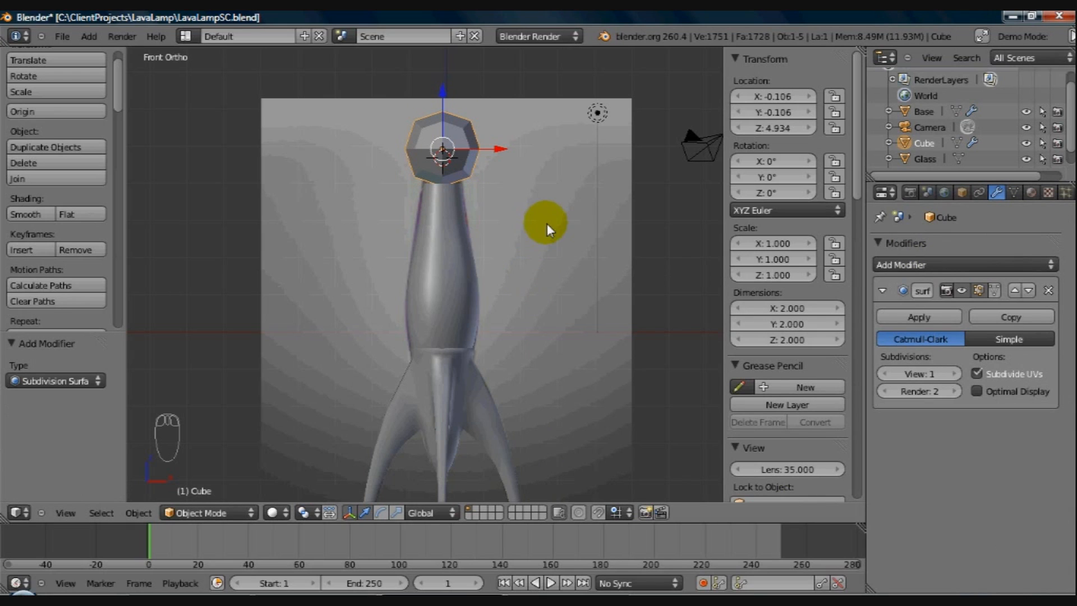
pyautogui.click(951, 373)
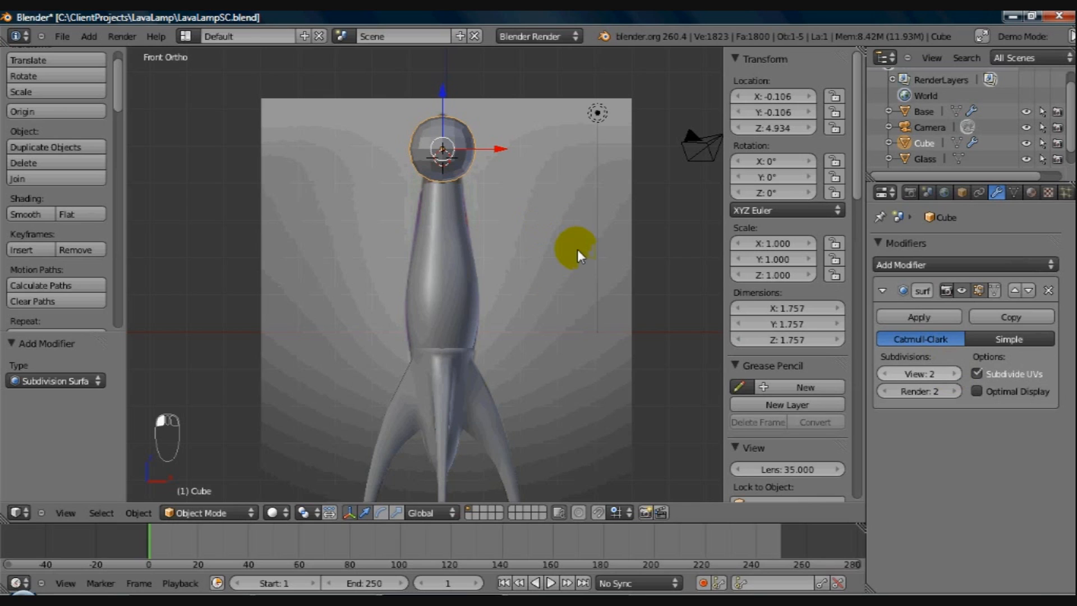
# Step: Shade the cube smooth and enter Edit Mode on it
pyautogui.click(31, 215)
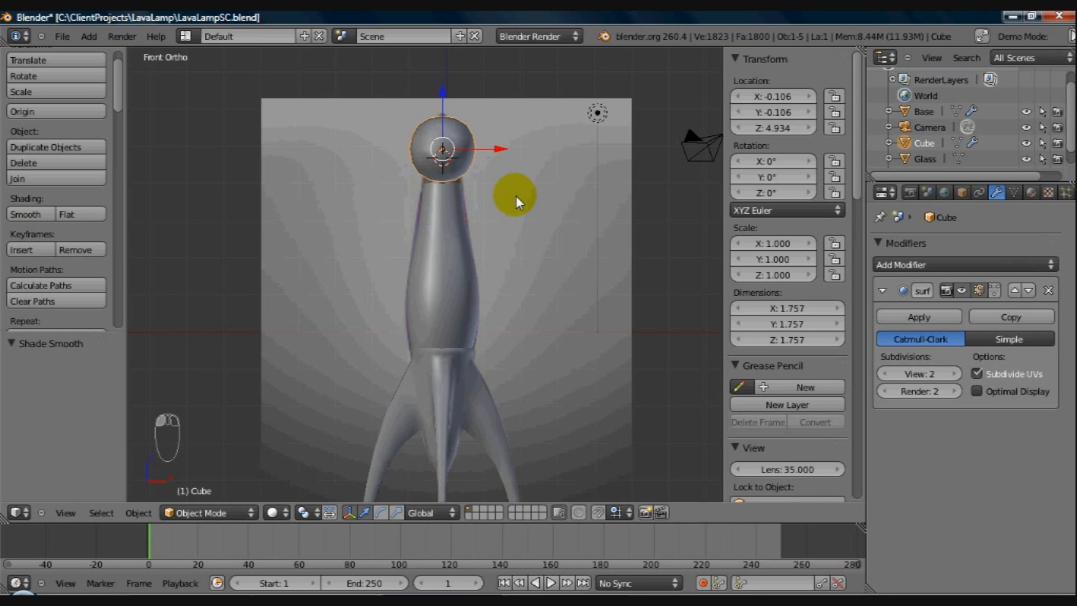
pyautogui.press('Tab')
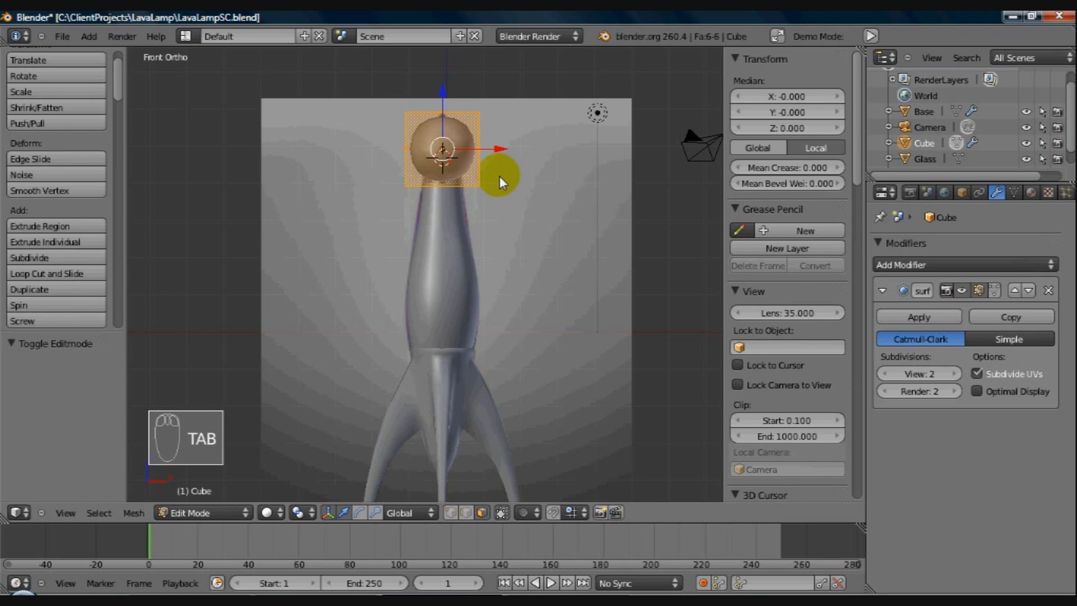
pyautogui.scroll(3, 497, 203)
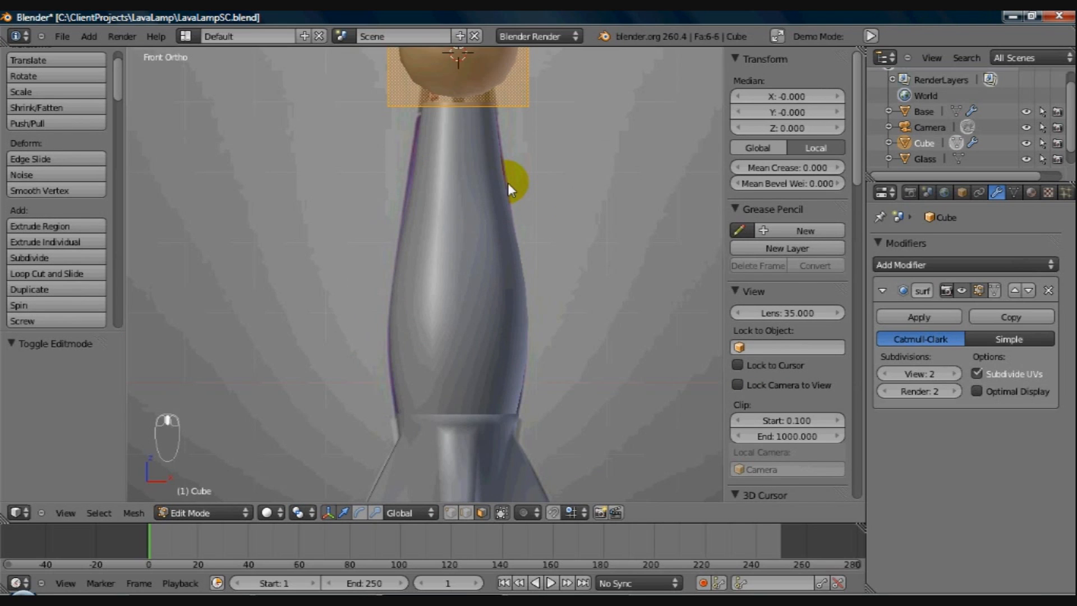
pyautogui.keyDown('shift'); pyautogui.moveTo(470, 312); pyautogui.dragTo(465, 359, button='middle'); pyautogui.keyUp('shift')
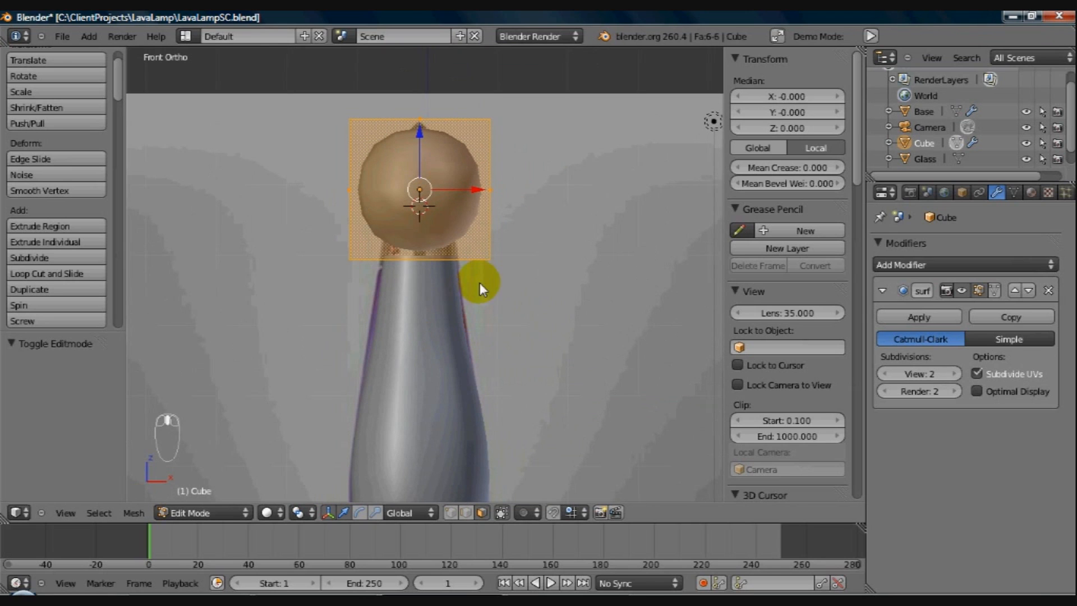
pyautogui.scroll(2, 500, 287)
pyautogui.keyDown('shift'); pyautogui.moveTo(491, 284); pyautogui.dragTo(527, 312, button='middle'); pyautogui.keyUp('shift')
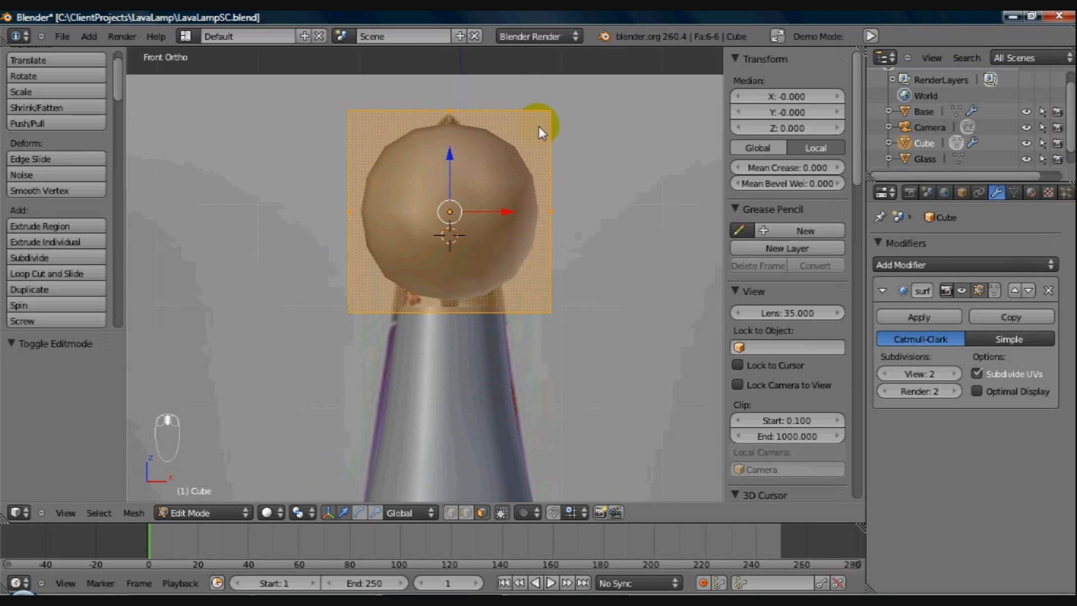
# Step: Select the cube's four top vertices in vertex mode and scale them to about 0.277 to taper the nose cone
pyautogui.moveTo(537, 129); pyautogui.dragTo(537, 161, button='middle')
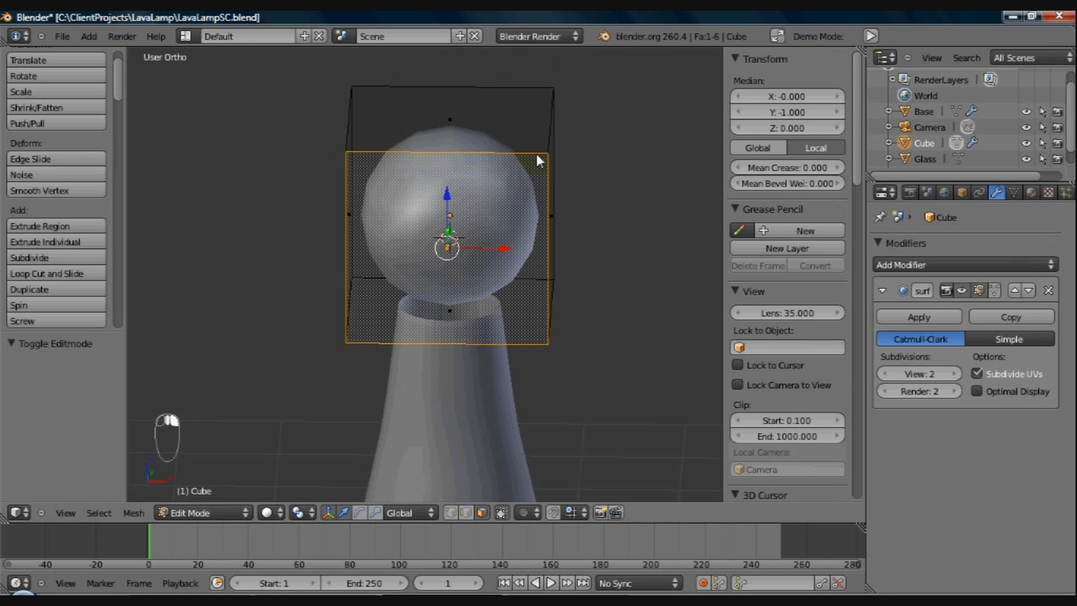
pyautogui.click(452, 512)
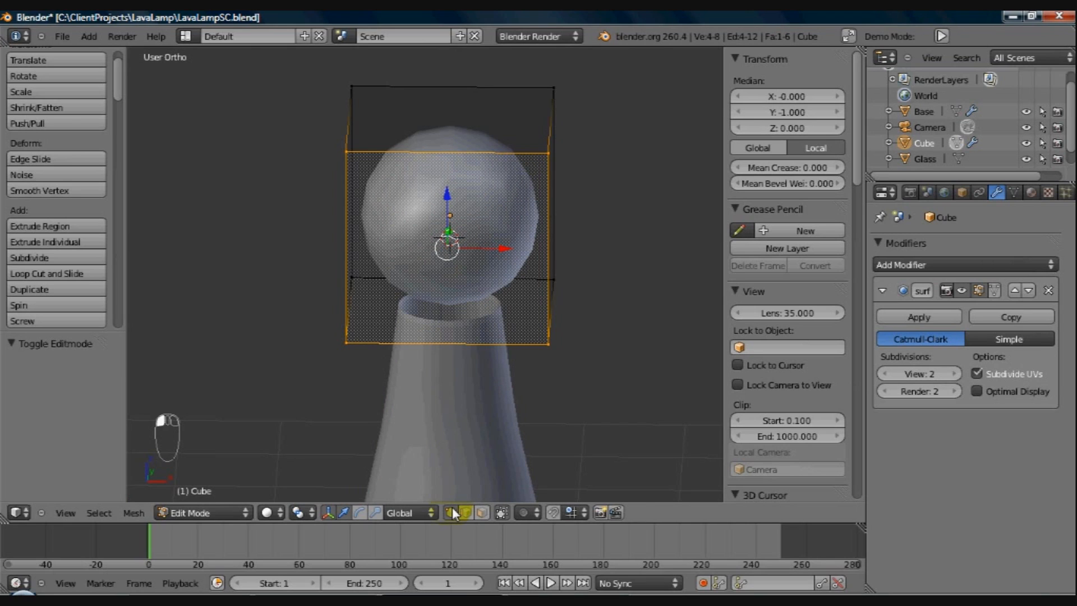
pyautogui.keyDown('alt'); pyautogui.rightClick(534, 153); pyautogui.keyUp('alt')
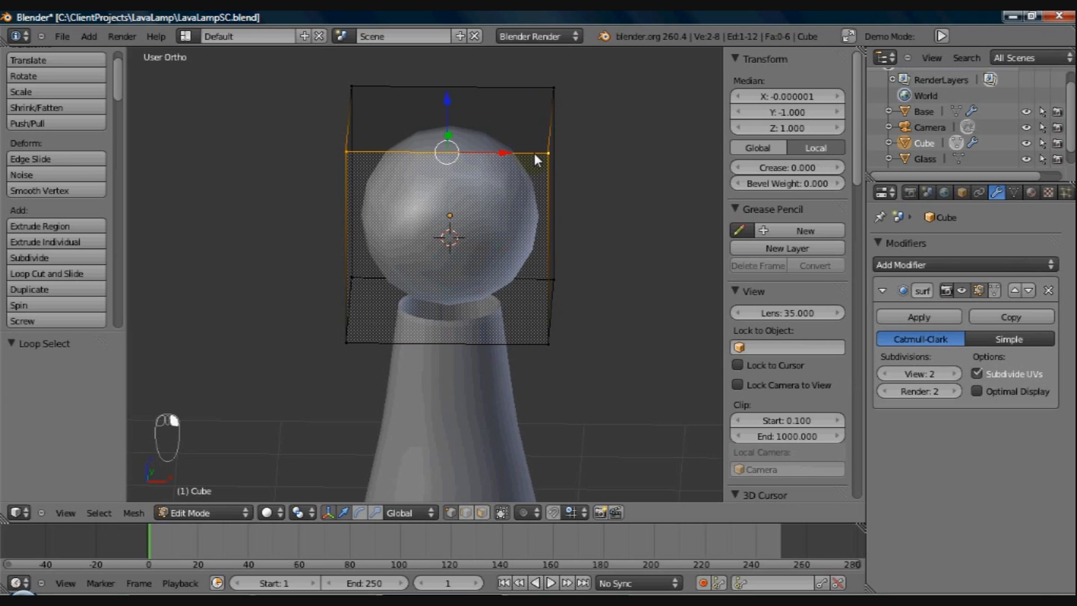
pyautogui.keyDown('alt'); pyautogui.keyDown('shift'); pyautogui.rightClick(510, 89); pyautogui.keyUp('shift'); pyautogui.keyUp('alt')
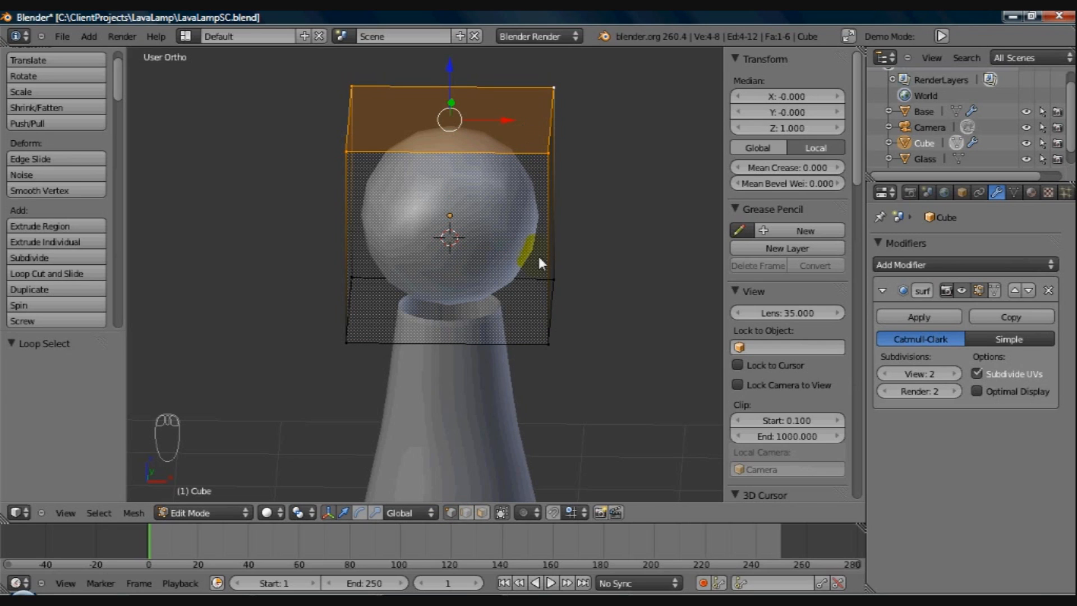
pyautogui.moveTo(538, 253); pyautogui.dragTo(531, 204, button='middle')
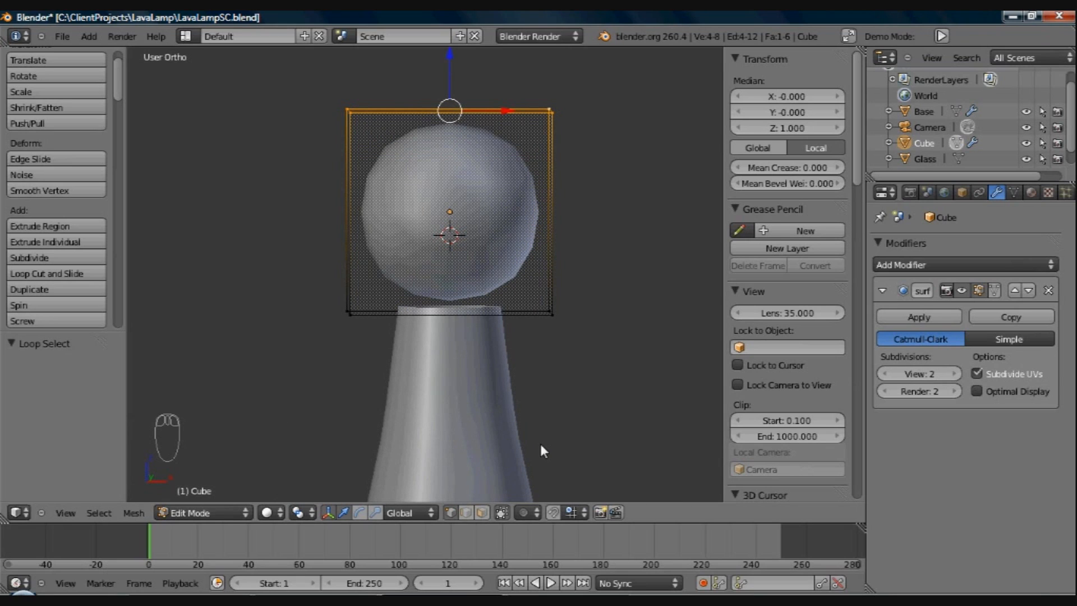
pyautogui.press('KP_1')
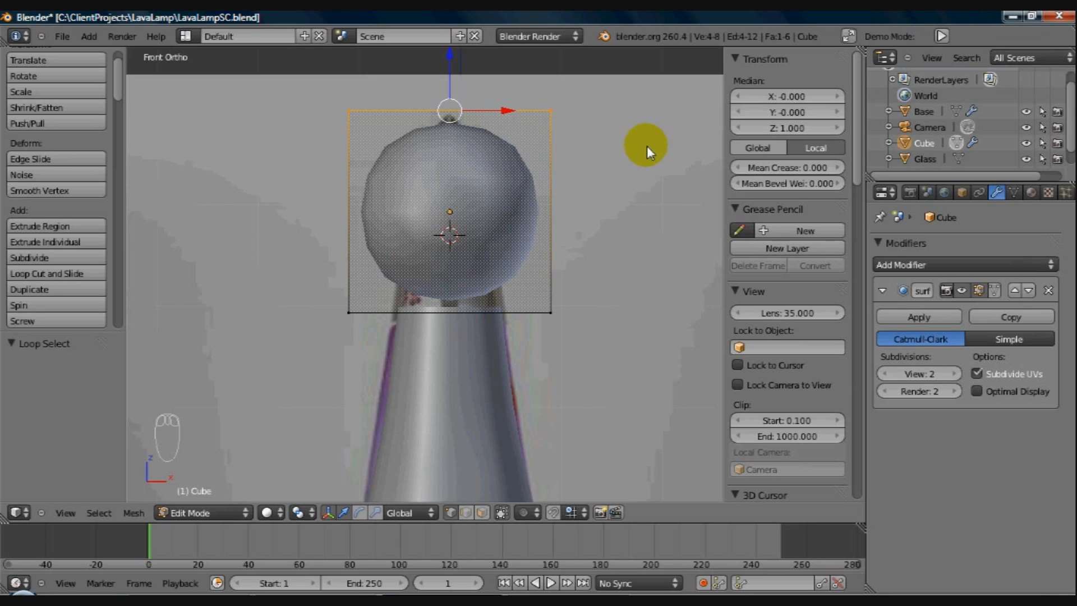
pyautogui.press('s')
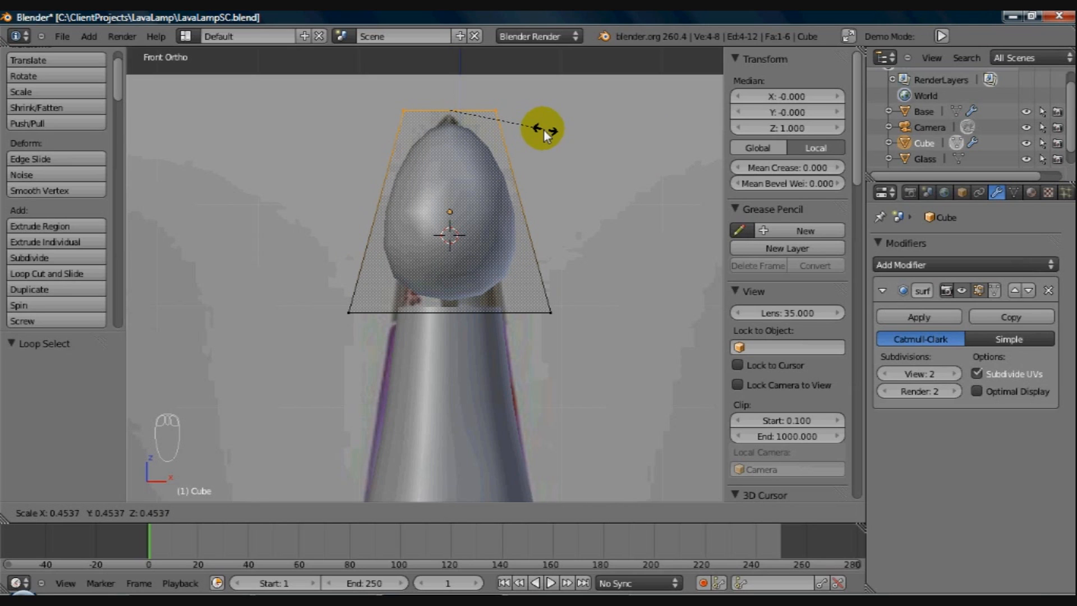
pyautogui.click(507, 121)
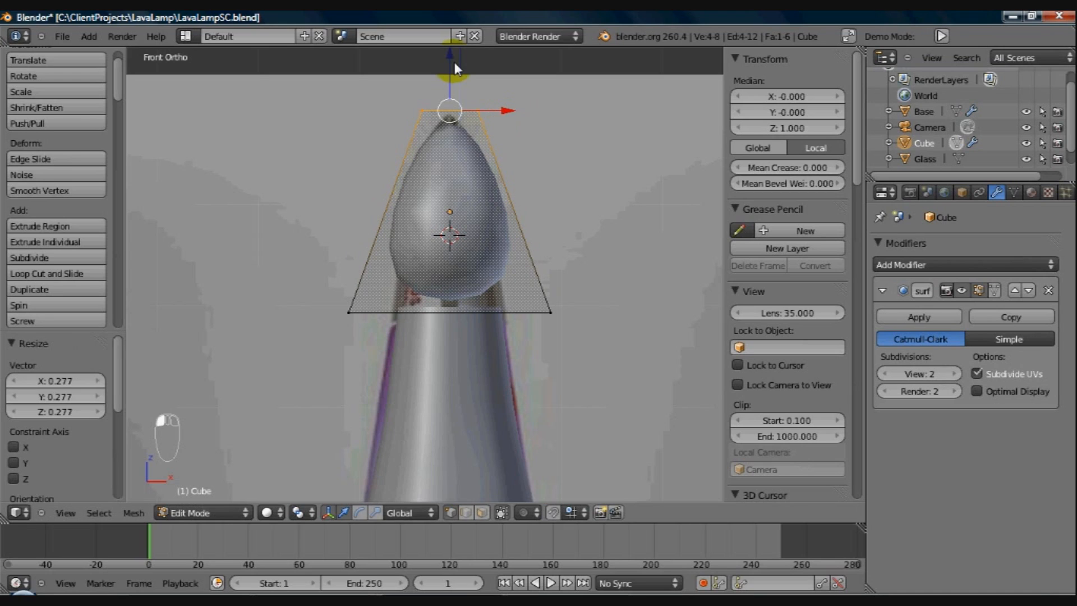
# Step: Raise the narrowed top face about 0.078 along Z to match the nose tip in the reference image
pyautogui.moveTo(454, 62); pyautogui.dragTo(506, 143)
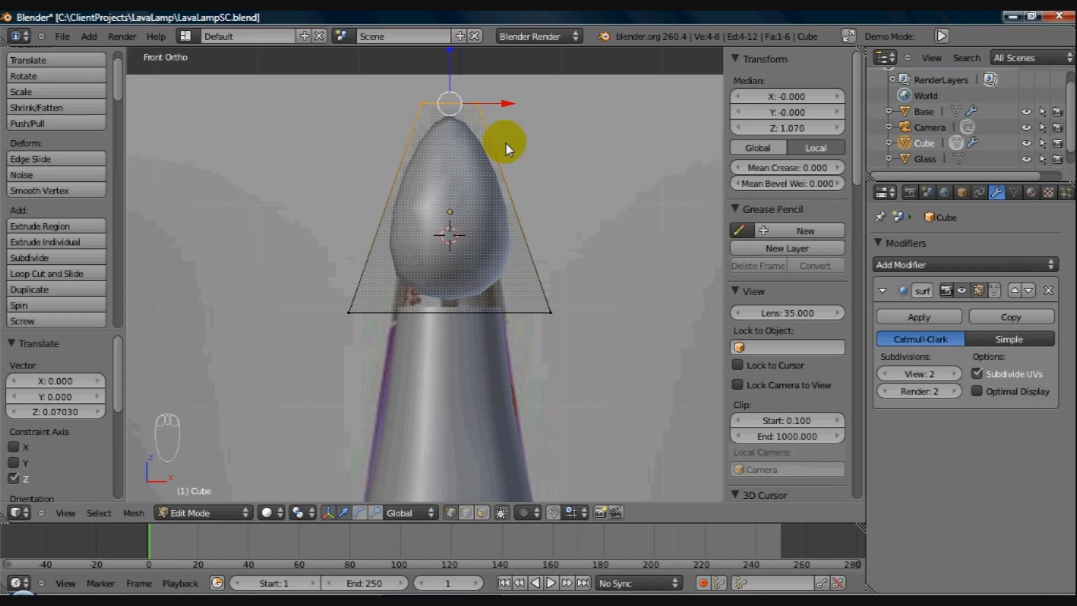
pyautogui.press('z')
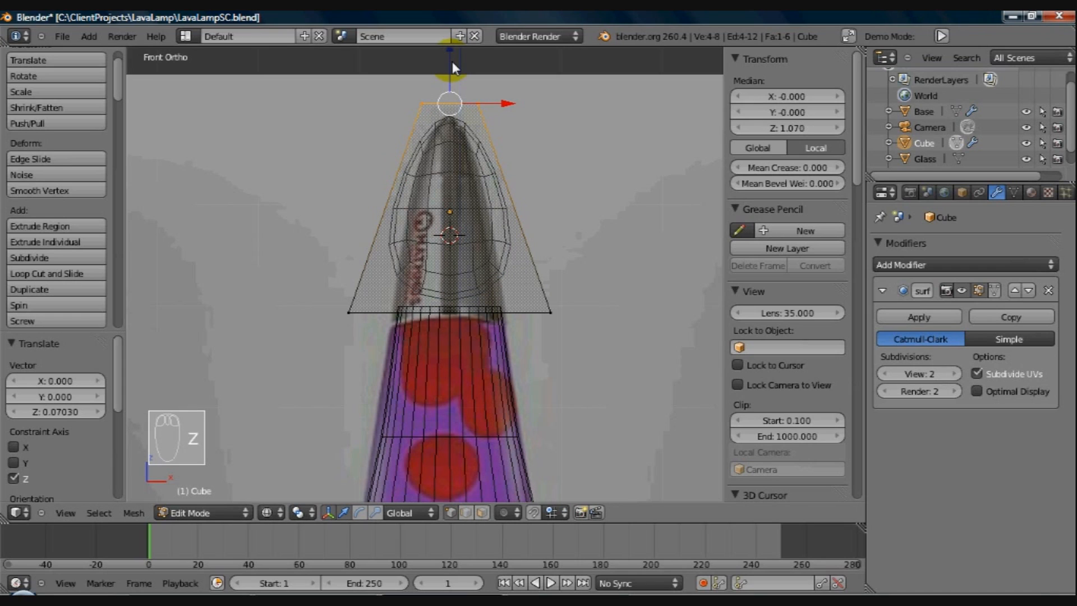
pyautogui.moveTo(449, 53); pyautogui.dragTo(448, 55)
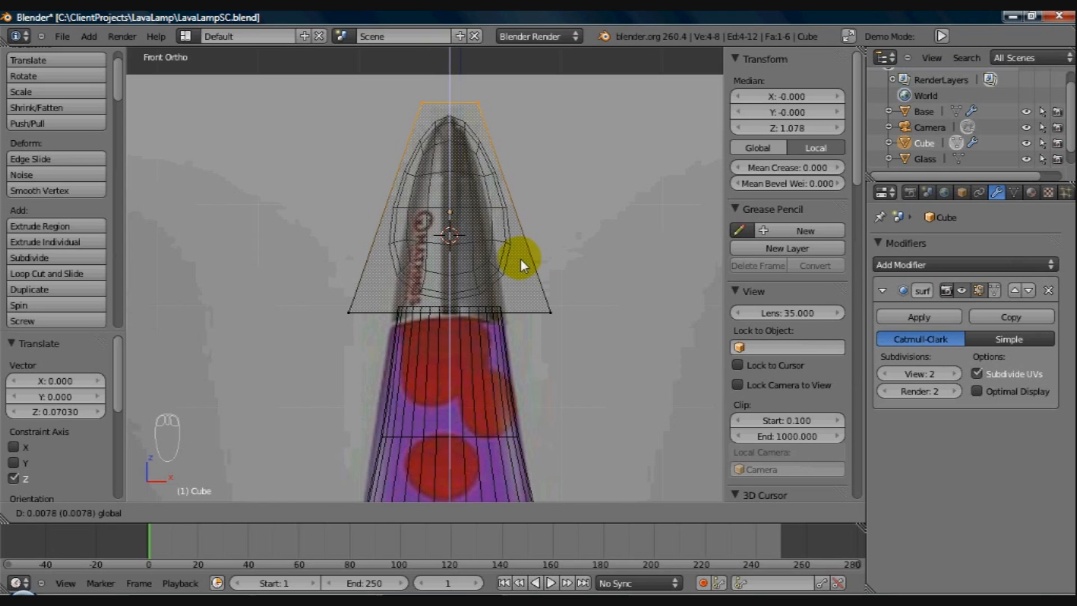
# Step: Select the four bottom edges of the nose cone and set their mean crease to 1.000
pyautogui.keyDown('alt'); pyautogui.rightClick(543, 312); pyautogui.keyUp('alt')
pyautogui.moveTo(535, 345); pyautogui.dragTo(516, 305, button='middle')
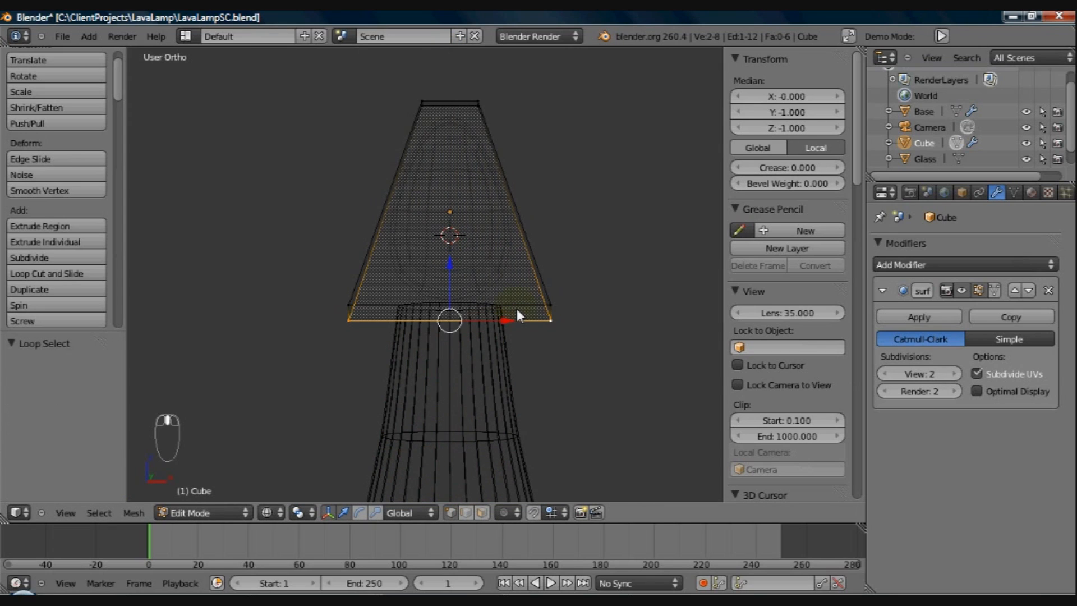
pyautogui.keyDown('shift'); pyautogui.rightClick(516, 305); pyautogui.keyUp('shift')
pyautogui.moveTo(506, 360)
pyautogui.mouseDown(button='middle')
pyautogui.moveTo(493, 328)
pyautogui.moveTo(492, 358)
pyautogui.mouseUp(button='middle')
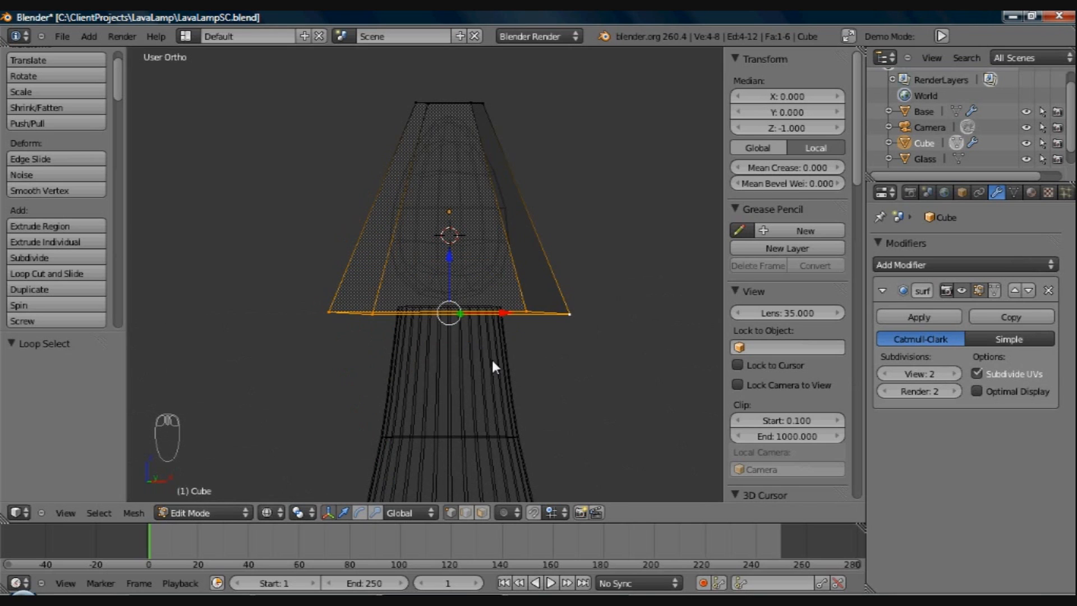
pyautogui.press('KP_1')
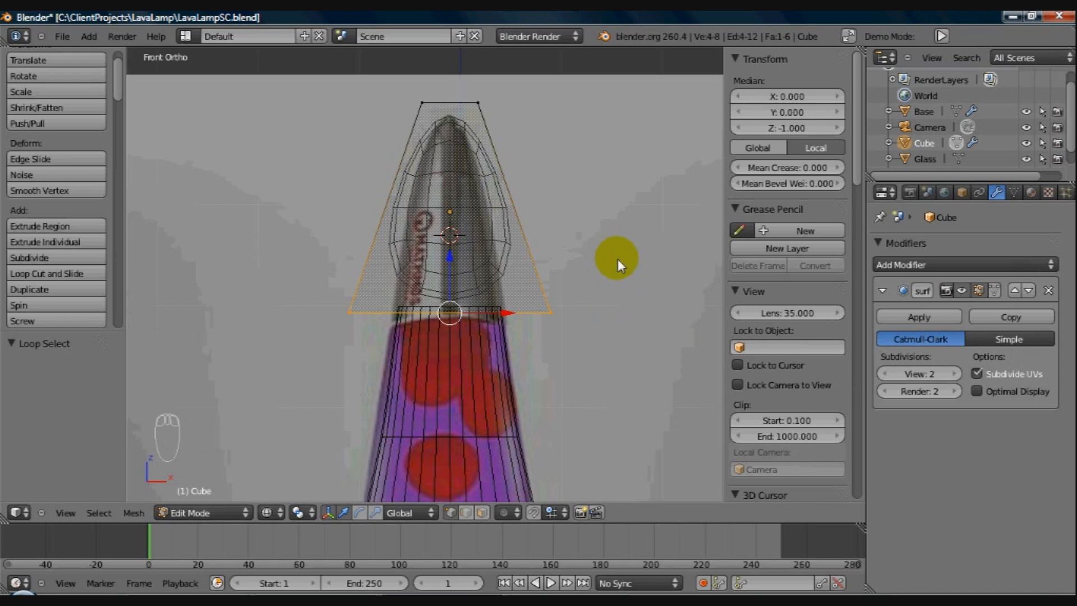
pyautogui.moveTo(808, 168); pyautogui.dragTo(942, 172)
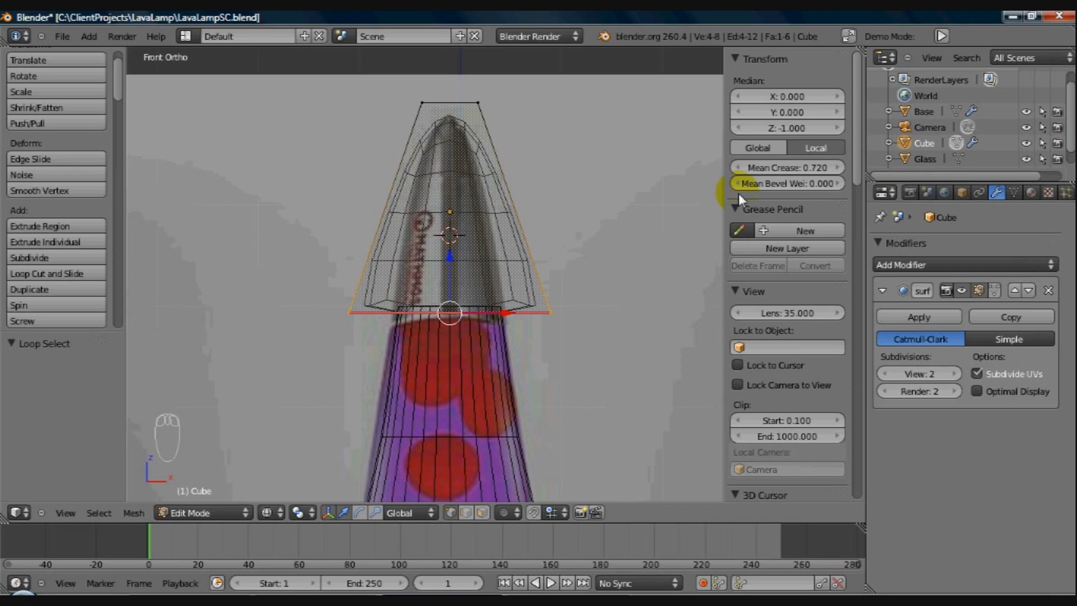
pyautogui.moveTo(769, 163); pyautogui.dragTo(971, 173)
pyautogui.moveTo(563, 317)
pyautogui.mouseDown(button='middle')
pyautogui.moveTo(463, 329)
pyautogui.moveTo(588, 399)
pyautogui.moveTo(556, 382)
pyautogui.moveTo(514, 380)
pyautogui.mouseUp(button='middle')
pyautogui.press('z')
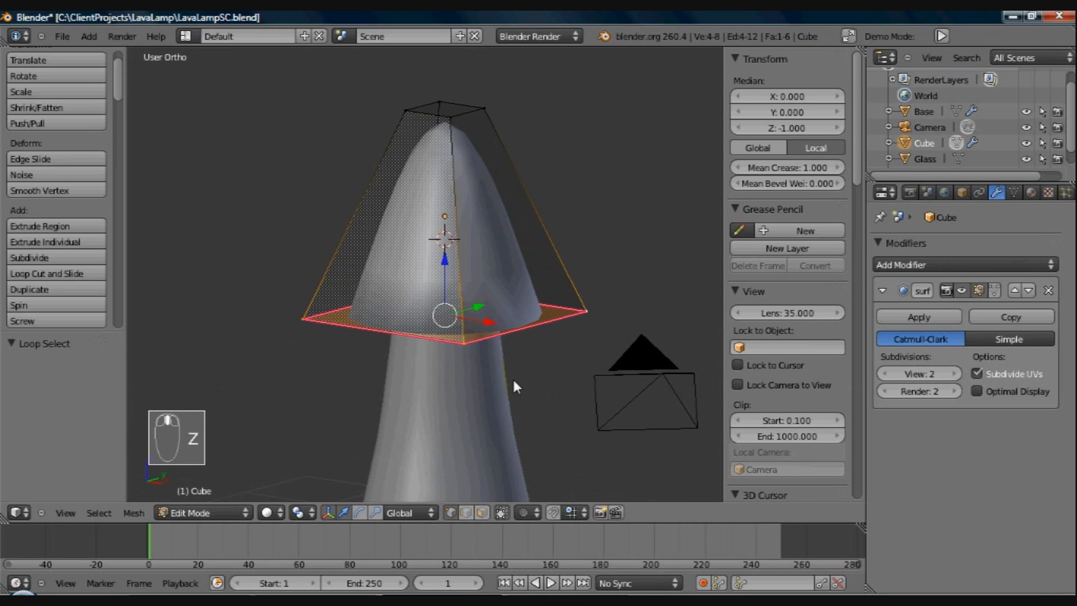
# Step: Scale the creased bottom face to about 0.659 so it fits the reference cone's lower edge, and leave Edit Mode
pyautogui.press('KP_1')
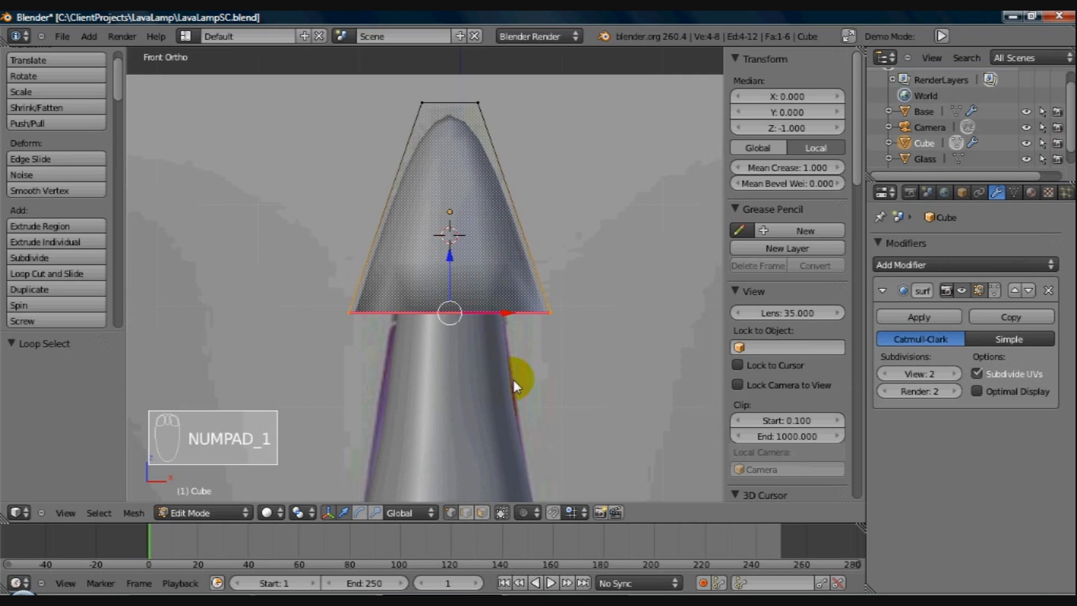
pyautogui.press('z')
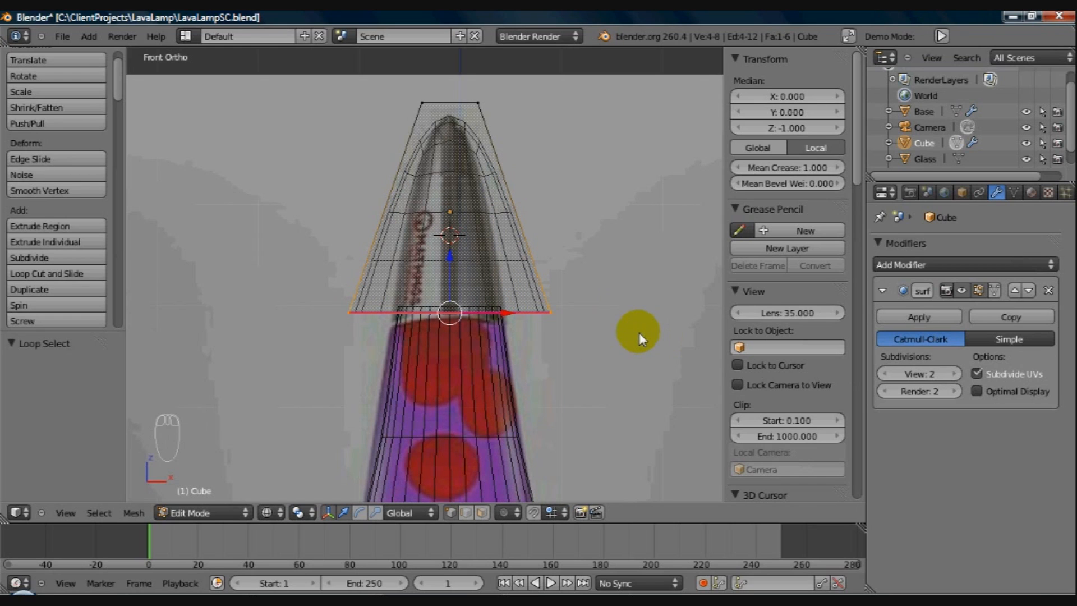
pyautogui.press('s')
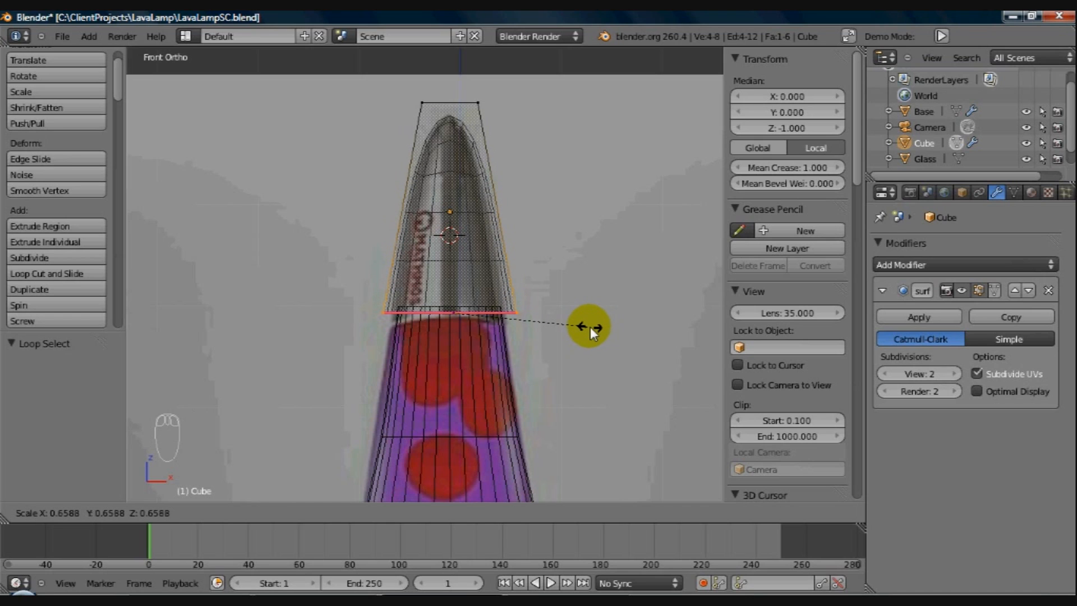
pyautogui.click(590, 326)
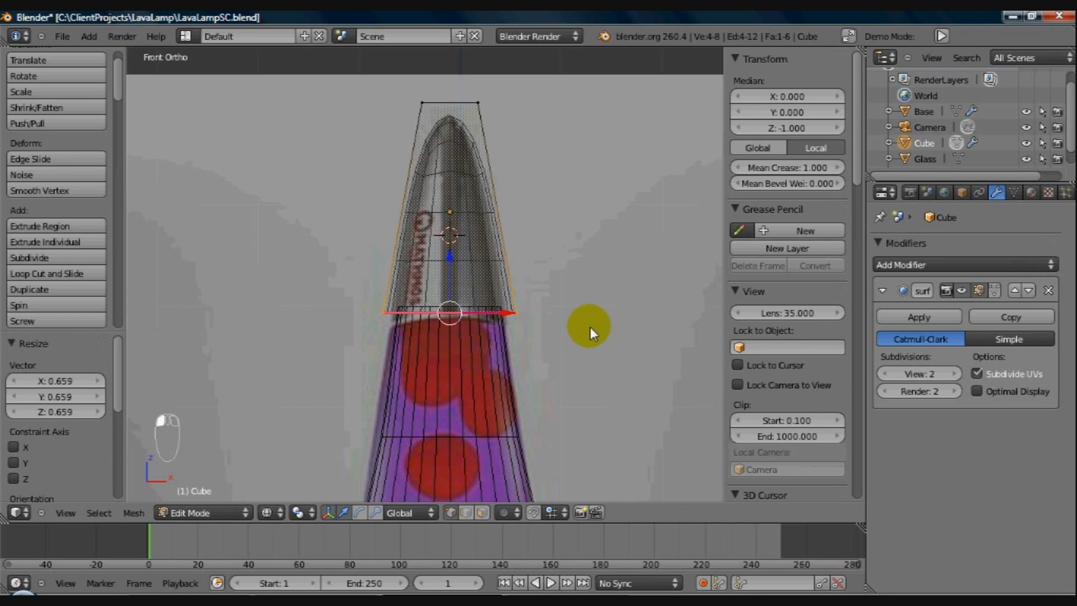
pyautogui.moveTo(591, 327)
pyautogui.mouseDown(button='middle')
pyautogui.moveTo(570, 340)
pyautogui.moveTo(564, 325)
pyautogui.moveTo(600, 306)
pyautogui.moveTo(595, 317)
pyautogui.mouseUp(button='middle')
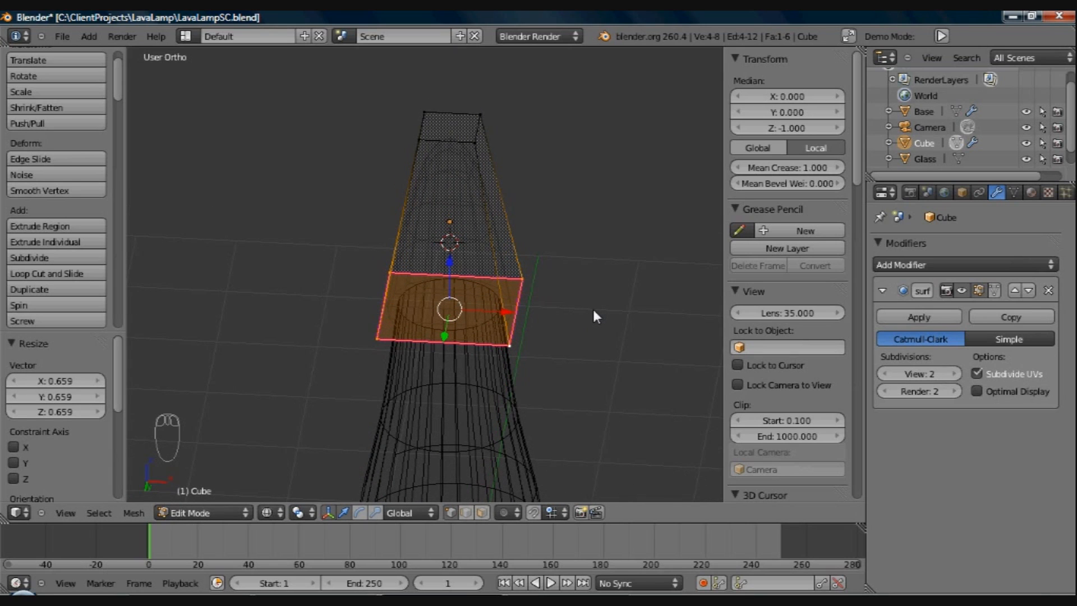
pyautogui.press('z')
pyautogui.moveTo(570, 322)
pyautogui.mouseDown(button='middle')
pyautogui.moveTo(525, 265)
pyautogui.moveTo(422, 413)
pyautogui.moveTo(601, 388)
pyautogui.moveTo(540, 365)
pyautogui.moveTo(544, 433)
pyautogui.moveTo(557, 402)
pyautogui.mouseUp(button='middle')
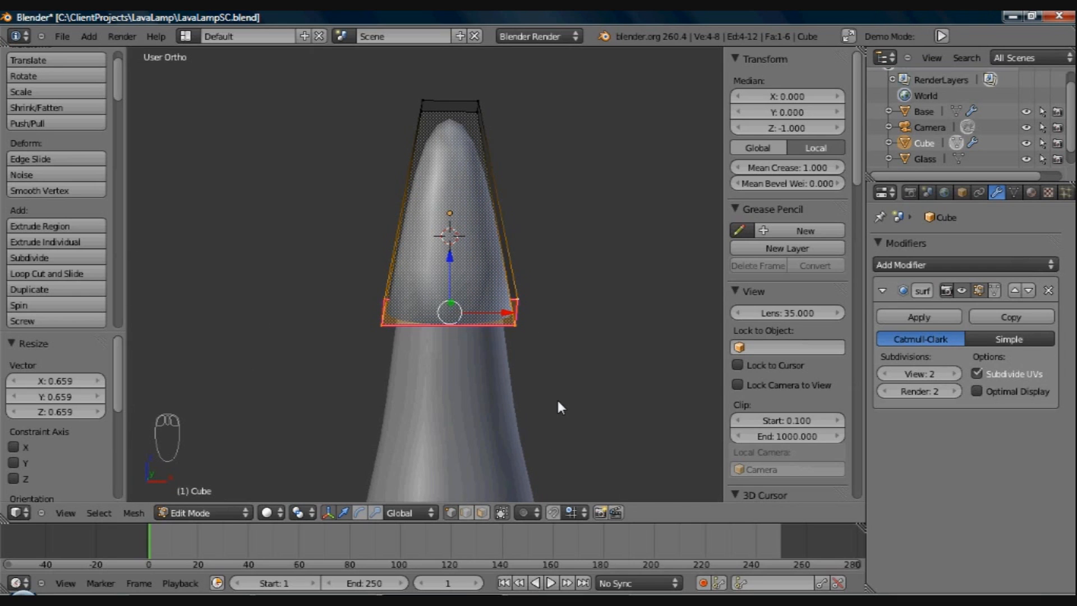
pyautogui.press('Tab')
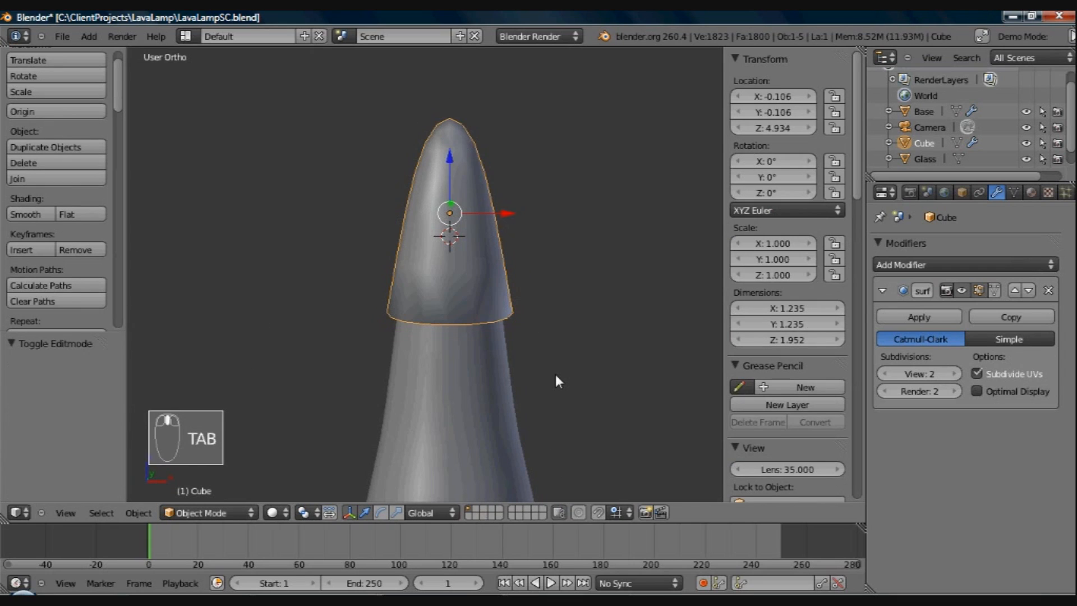
# Step: Examine the nose cone's fit on the glass from below and against the reference image in solid and wireframe display
pyautogui.moveTo(555, 375); pyautogui.dragTo(490, 321, button='middle')
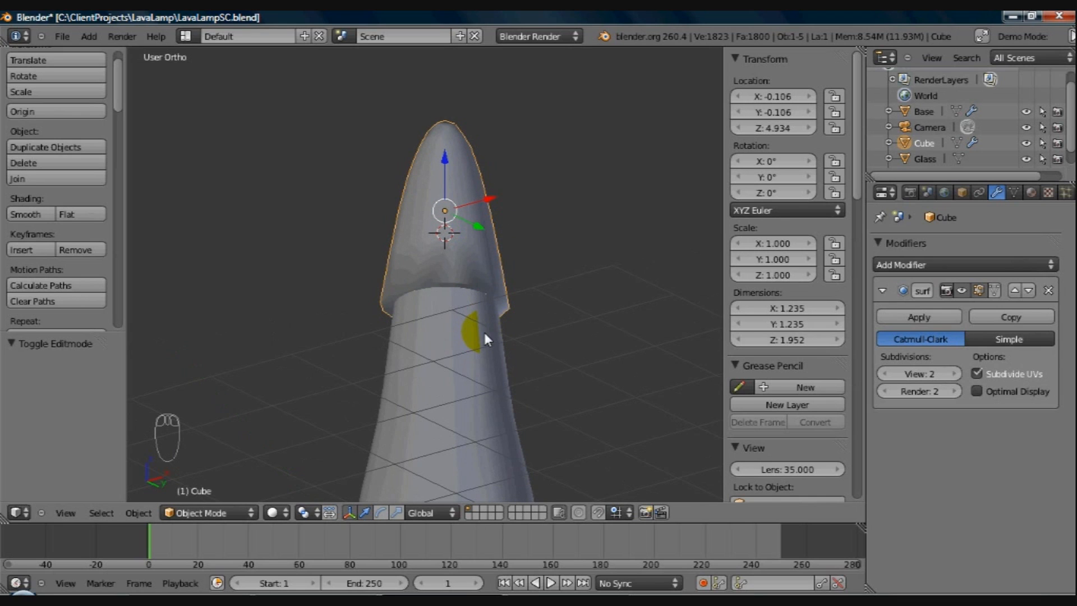
pyautogui.press('KP_1')
pyautogui.scroll(-3, 494, 393)
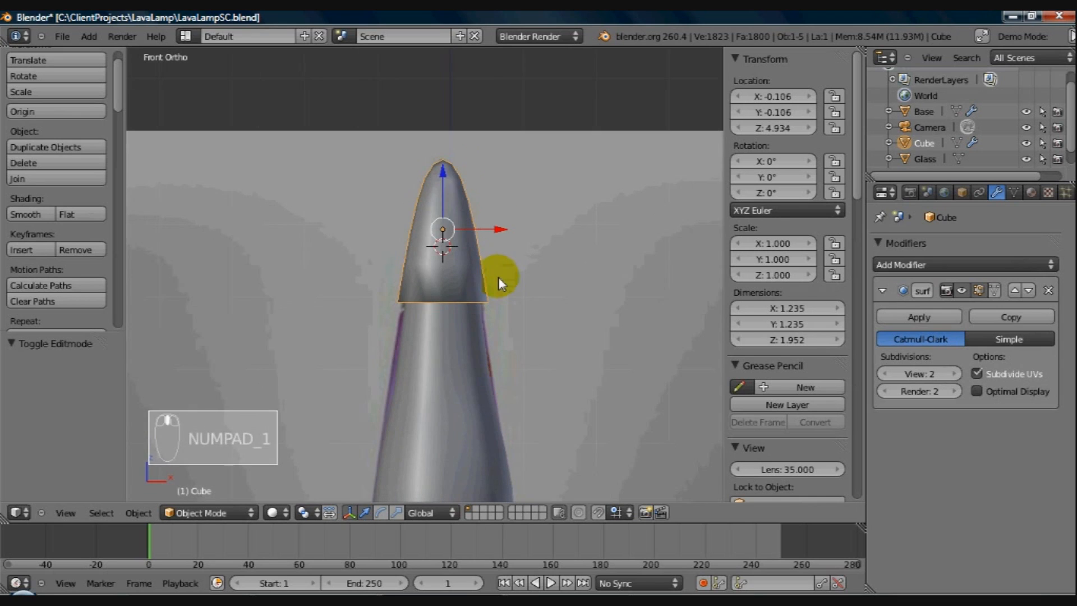
pyautogui.scroll(-3, 492, 213)
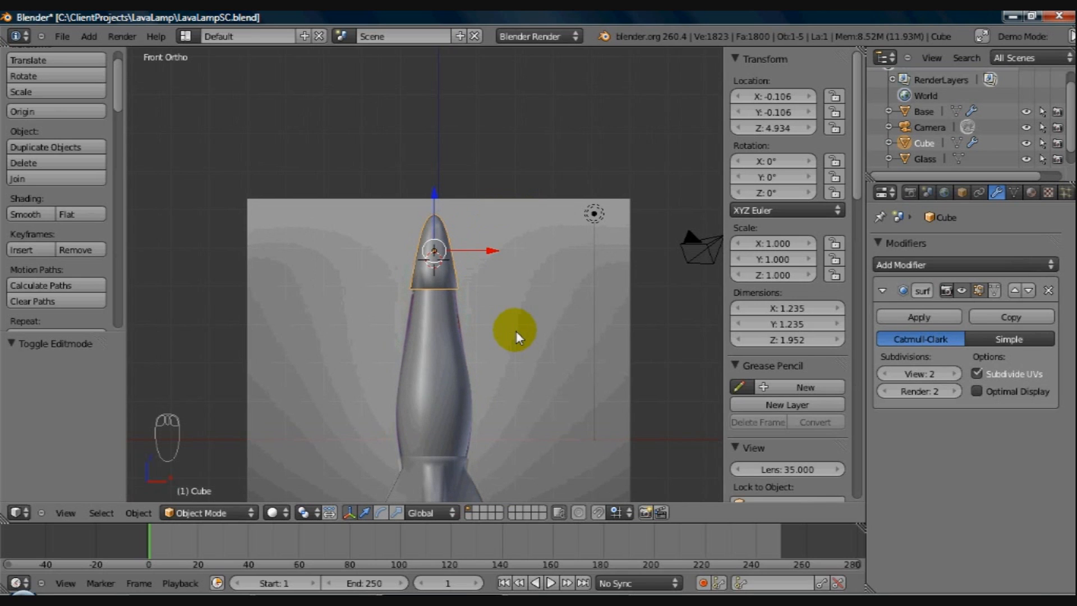
pyautogui.keyDown('shift'); pyautogui.moveTo(516, 281); pyautogui.dragTo(516, 187, button='middle'); pyautogui.keyUp('shift')
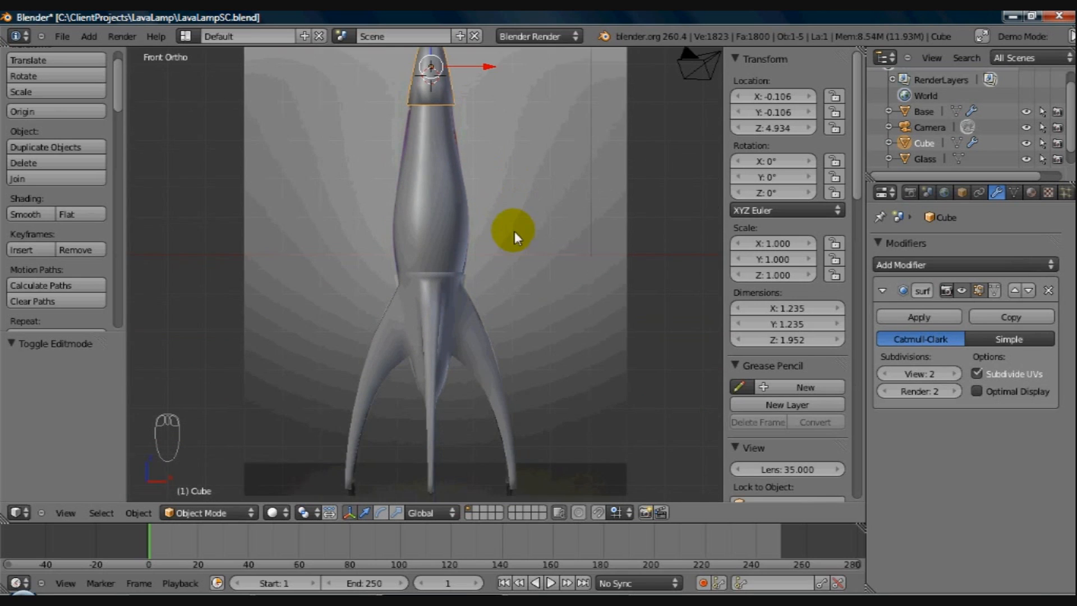
pyautogui.keyDown('shift'); pyautogui.moveTo(514, 231); pyautogui.dragTo(484, 357, button='middle'); pyautogui.keyUp('shift')
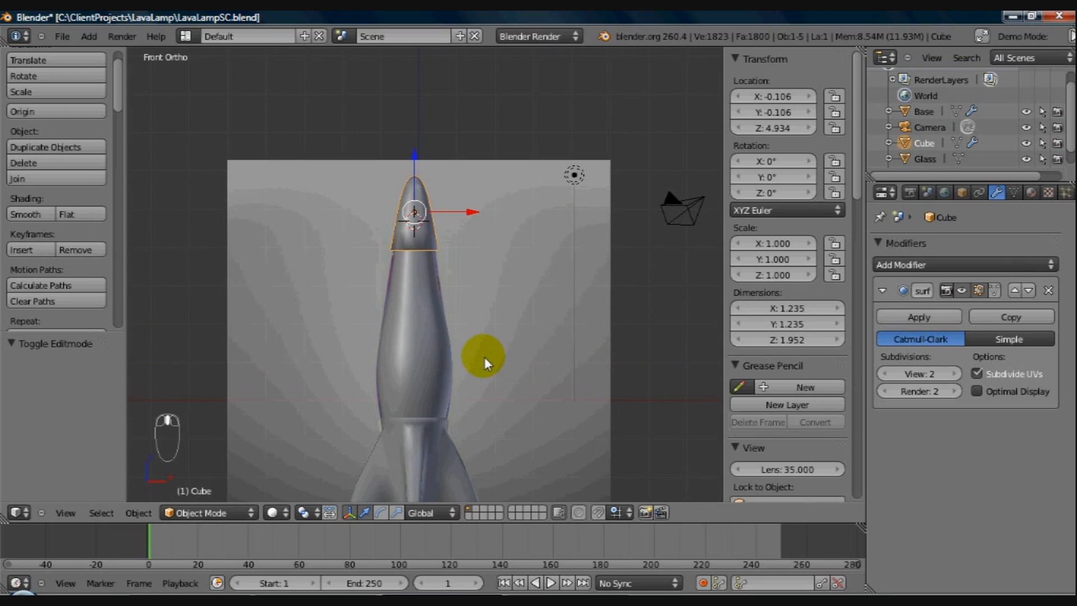
pyautogui.scroll(6, 484, 357)
pyautogui.scroll(-6, 484, 336)
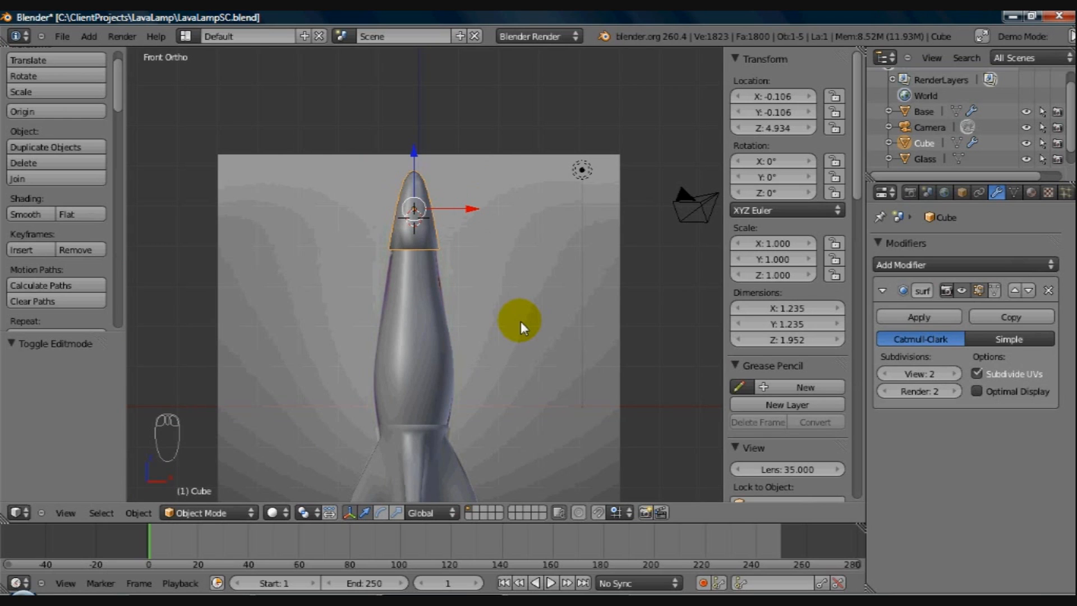
pyautogui.press('z')
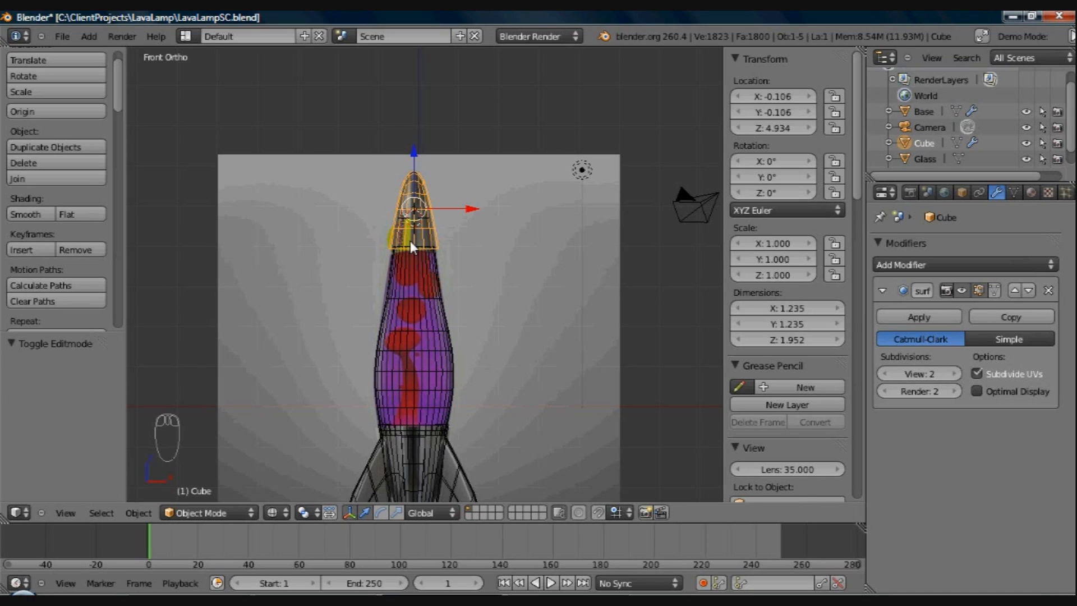
# Step: Apply the nose cone's Subsurf modifier at 2 view subdivisions and open the resulting mesh in Edit Mode
pyautogui.press('z')
pyautogui.press('z')
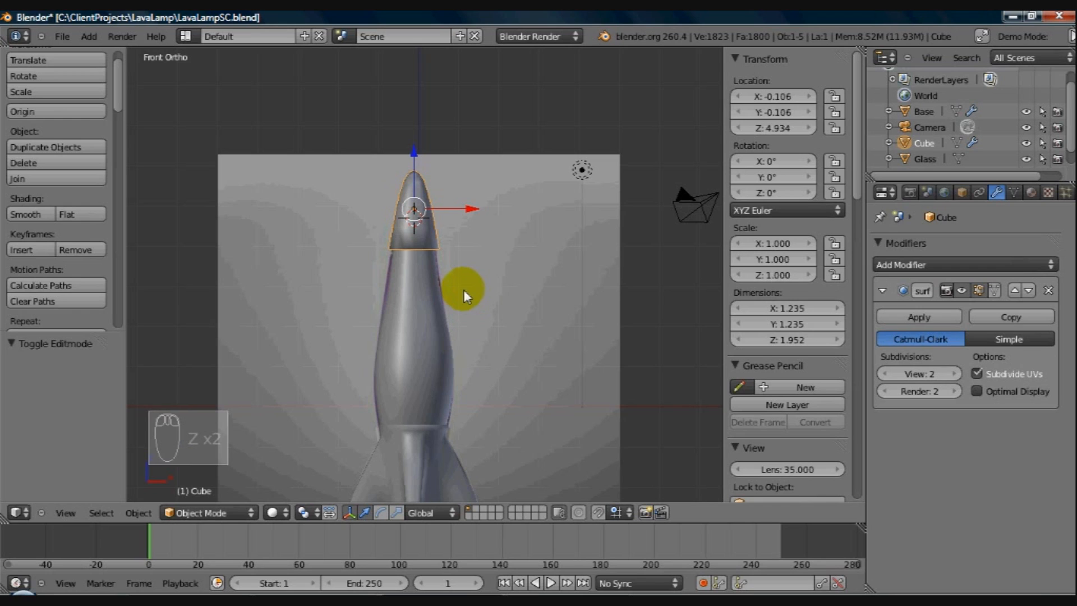
pyautogui.press('Tab')
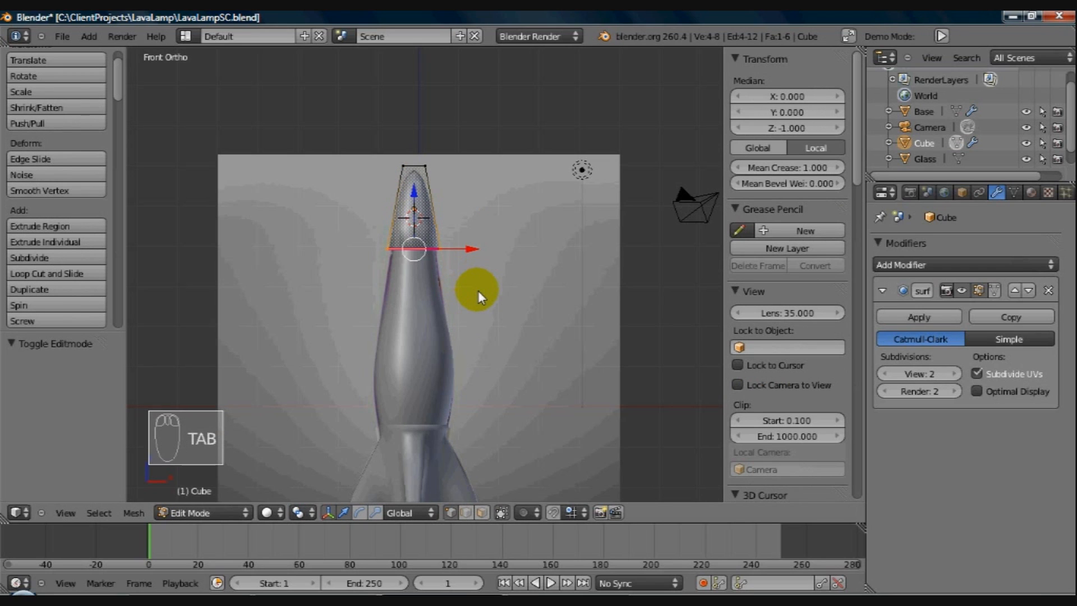
pyautogui.scroll(2, 478, 291)
pyautogui.keyDown('shift'); pyautogui.moveTo(476, 304); pyautogui.dragTo(564, 372, button='middle'); pyautogui.keyUp('shift')
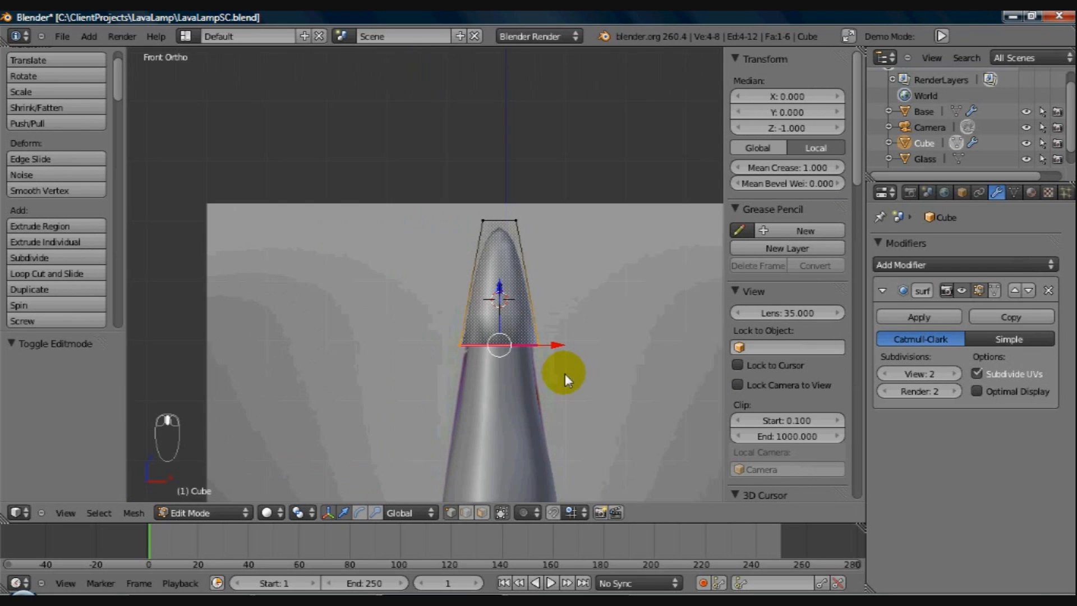
pyautogui.scroll(2, 566, 371)
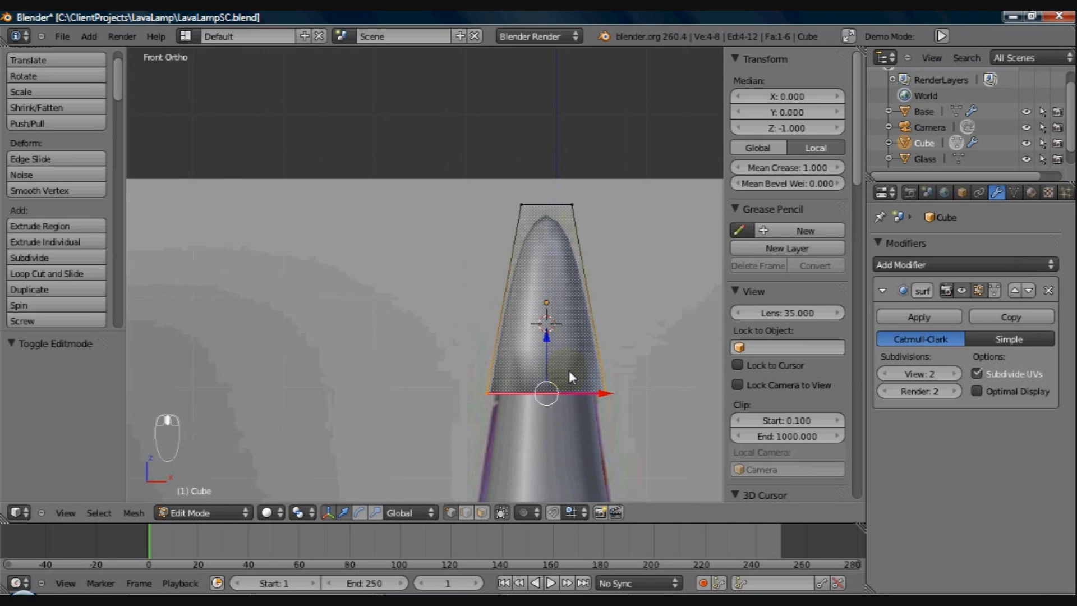
pyautogui.scroll(1, 569, 370)
pyautogui.keyDown('shift'); pyautogui.moveTo(476, 339); pyautogui.dragTo(435, 320, button='middle'); pyautogui.keyUp('shift')
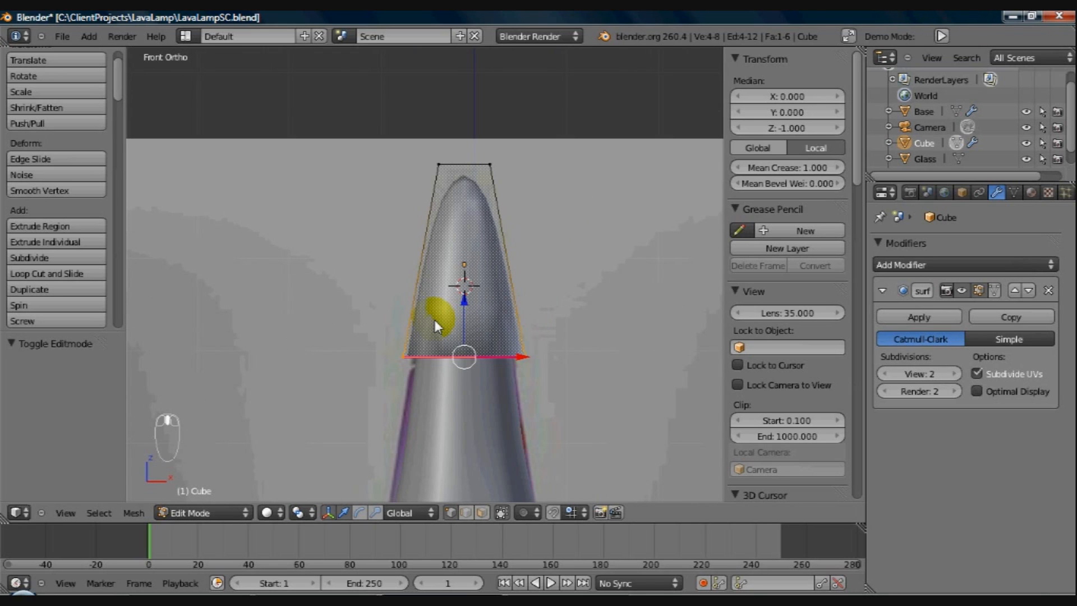
pyautogui.press('Tab')
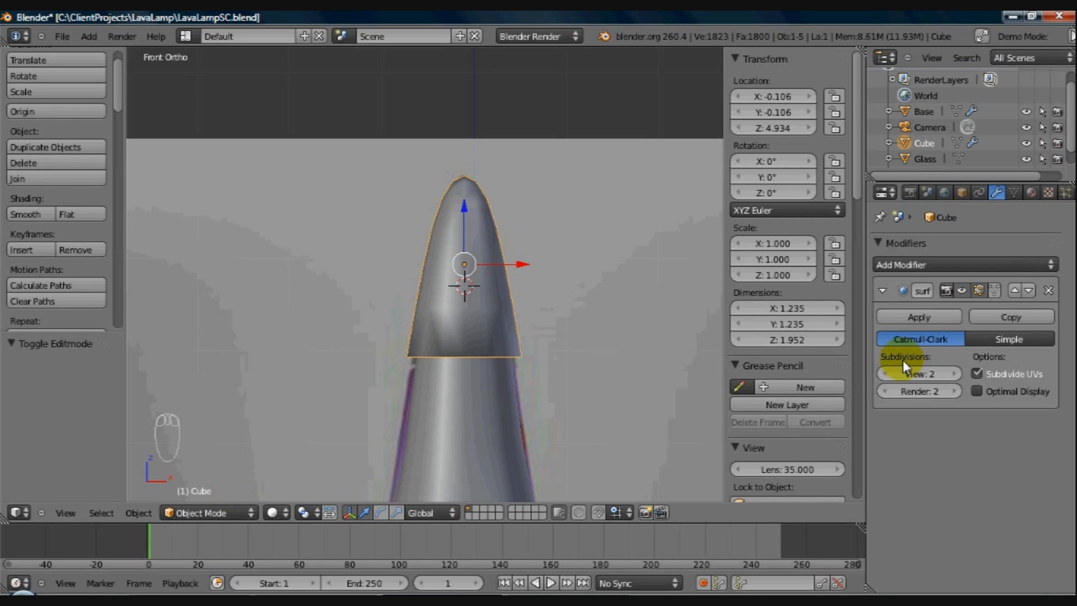
pyautogui.click(925, 317)
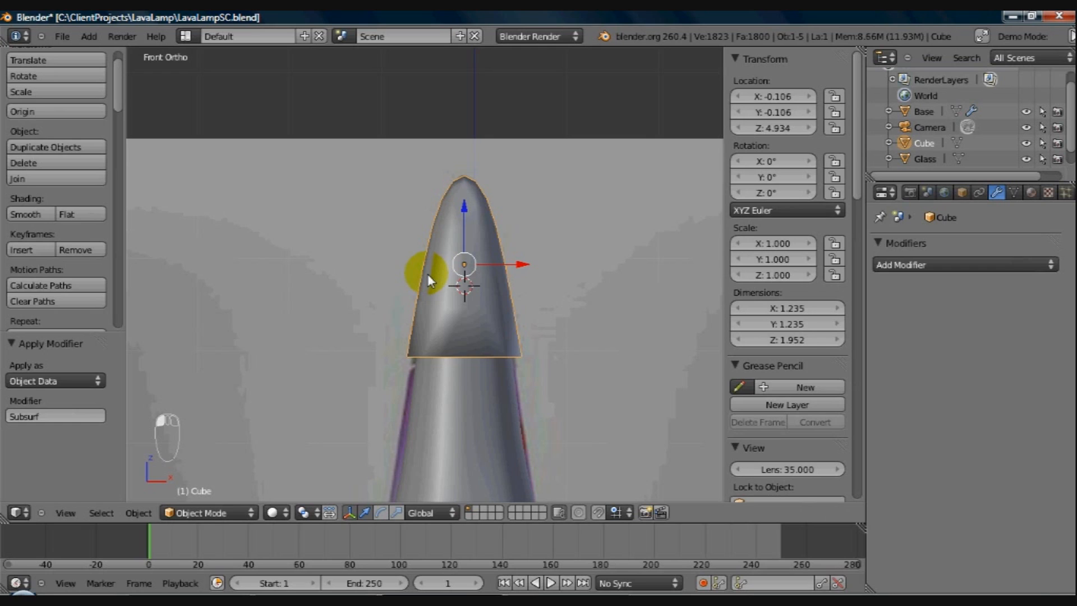
pyautogui.press('Tab')
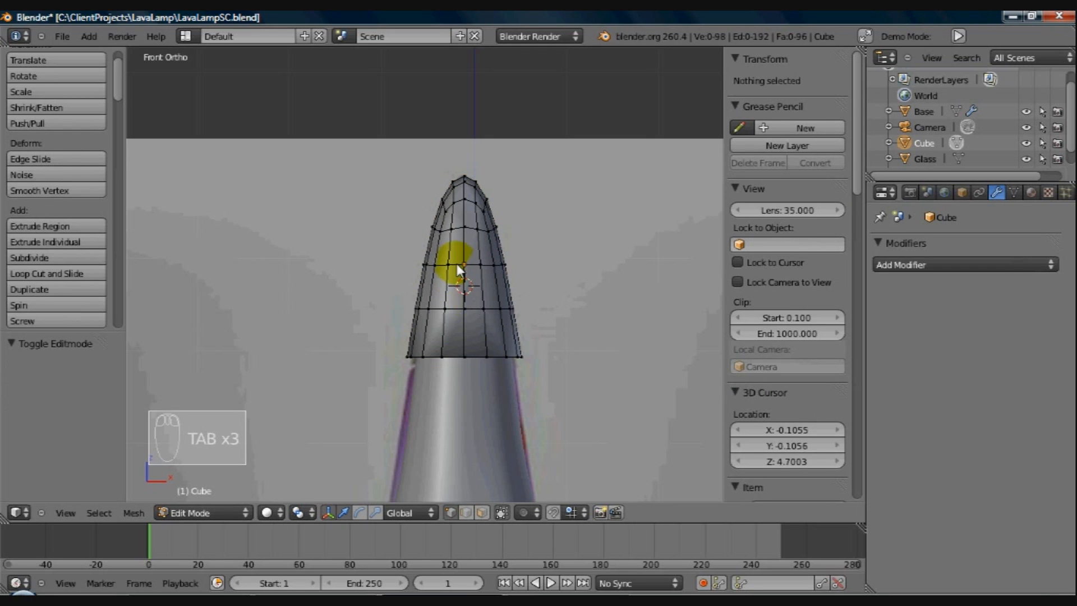
# Step: Undo the applied subdivision on the lamp cap and add a new Subdivision Surface modifier with render subdivisions set to 1
pyautogui.moveTo(438, 306)
pyautogui.mouseDown(button='middle')
pyautogui.moveTo(548, 326)
pyautogui.moveTo(415, 324)
pyautogui.moveTo(448, 311)
pyautogui.mouseUp(button='middle')
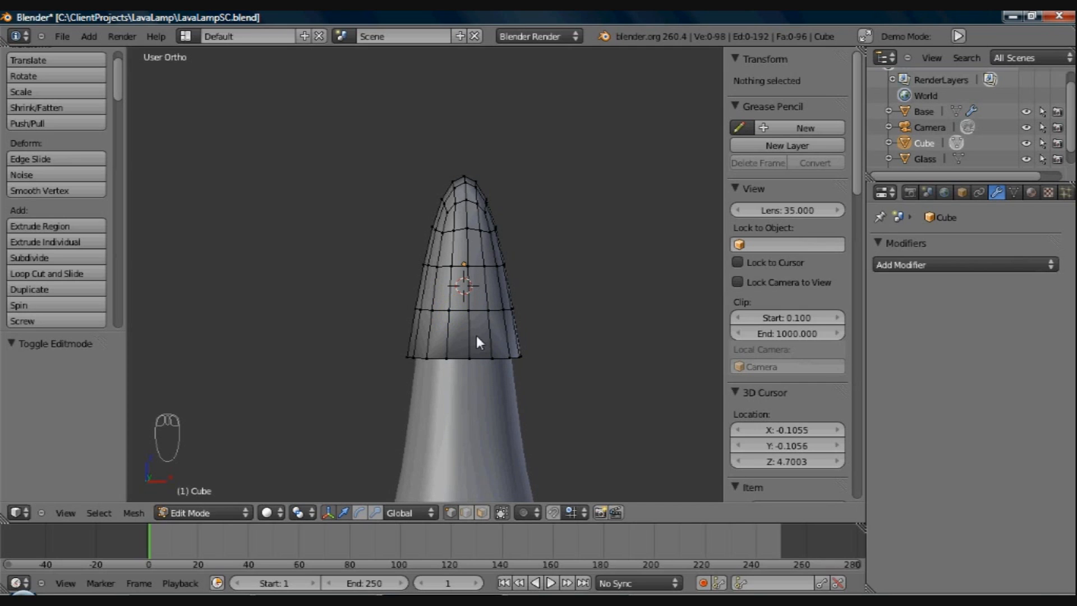
pyautogui.moveTo(506, 352)
pyautogui.mouseDown(button='middle')
pyautogui.moveTo(456, 365)
pyautogui.moveTo(507, 369)
pyautogui.mouseUp(button='middle')
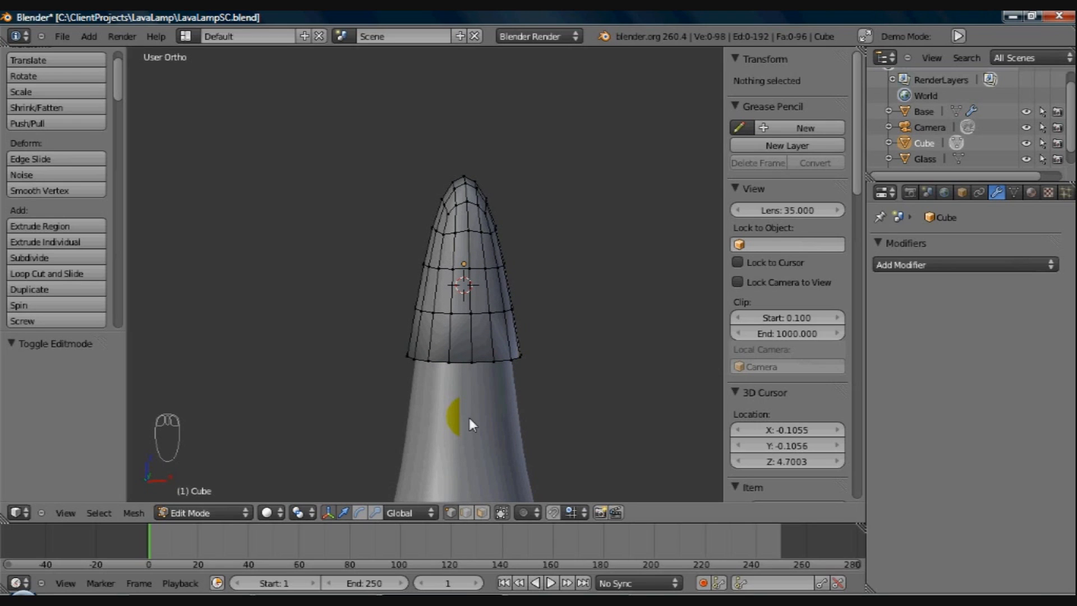
pyautogui.hotkey('ctrl', 'z')
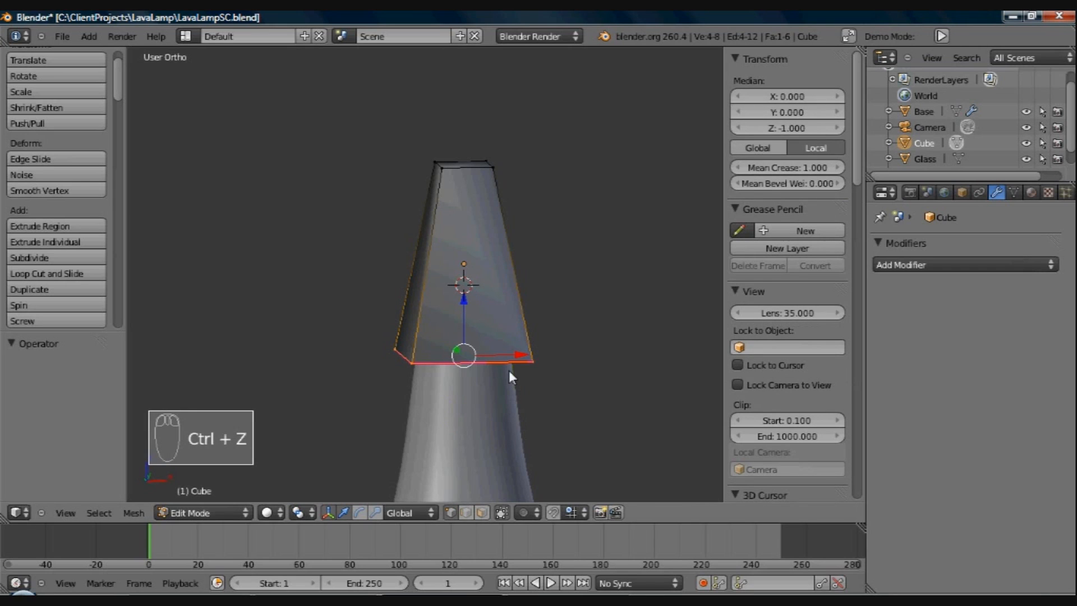
pyautogui.click(902, 265)
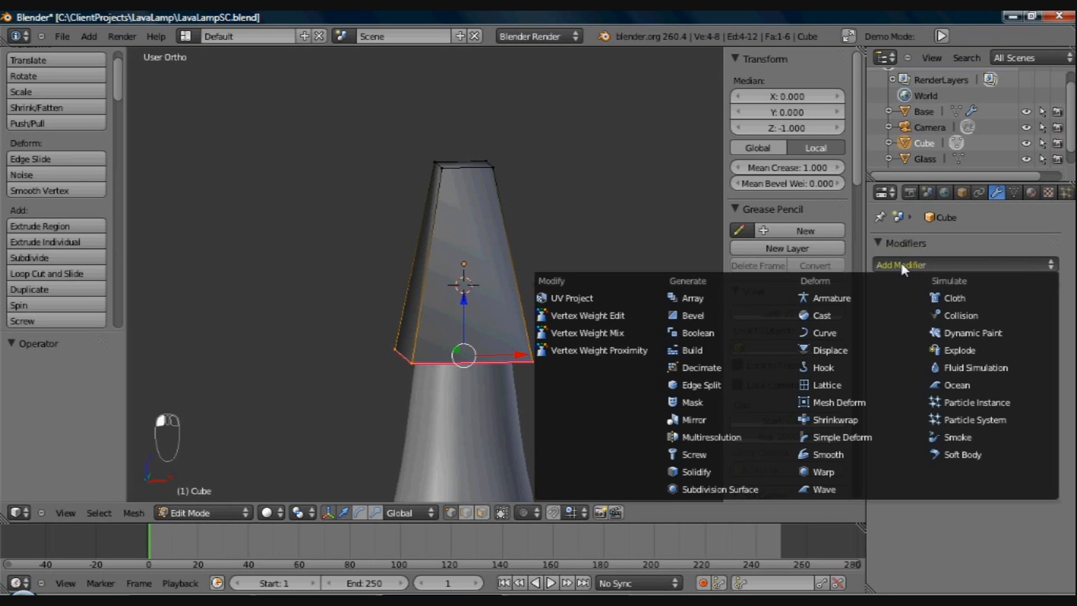
pyautogui.click(713, 489)
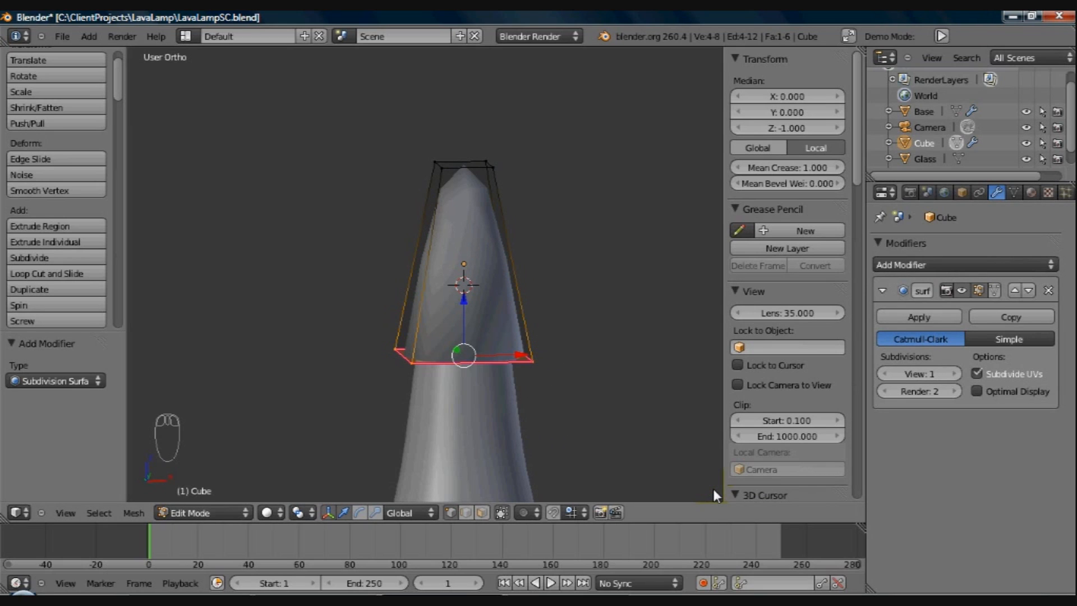
pyautogui.click(887, 391)
# Step: Examine the subdivided cap in wireframe and solid shading, in both Edit Mode and Object Mode
pyautogui.moveTo(543, 365); pyautogui.dragTo(508, 353, button='middle')
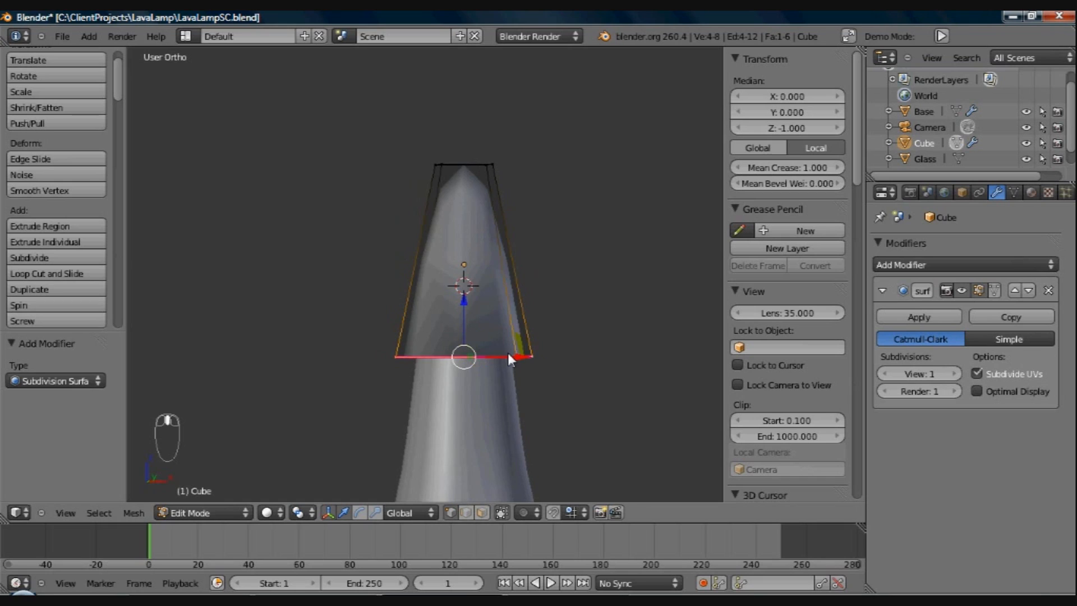
pyautogui.press('z')
pyautogui.press('z')
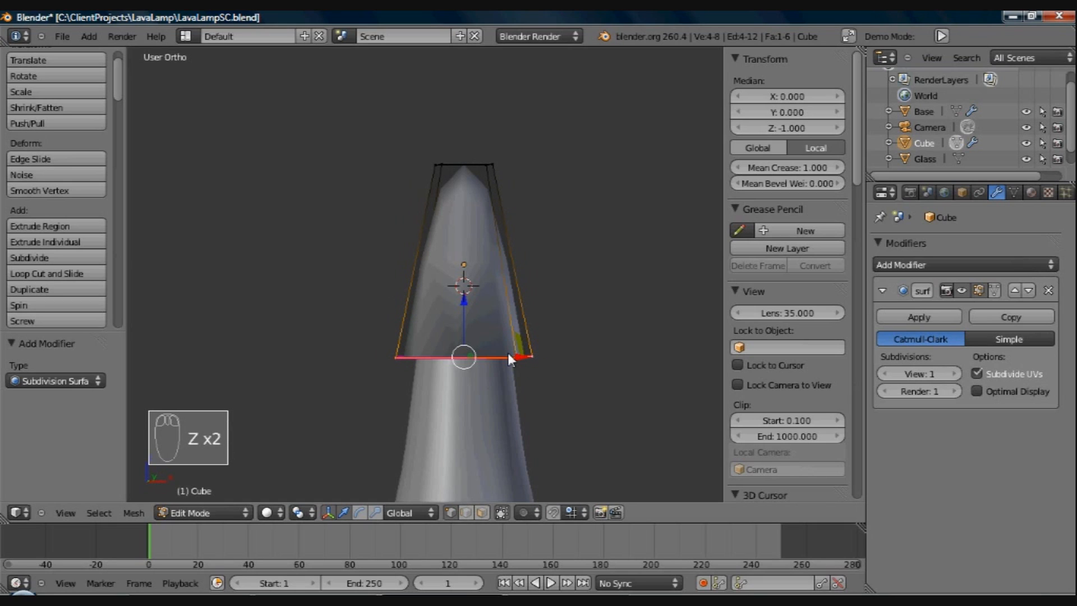
pyautogui.press('z')
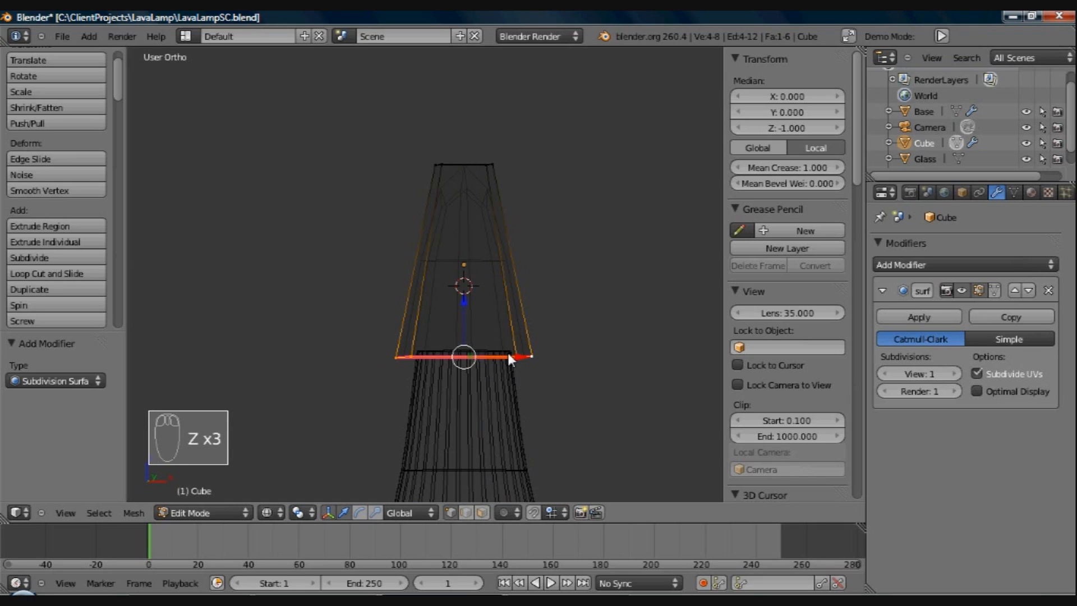
pyautogui.press('z')
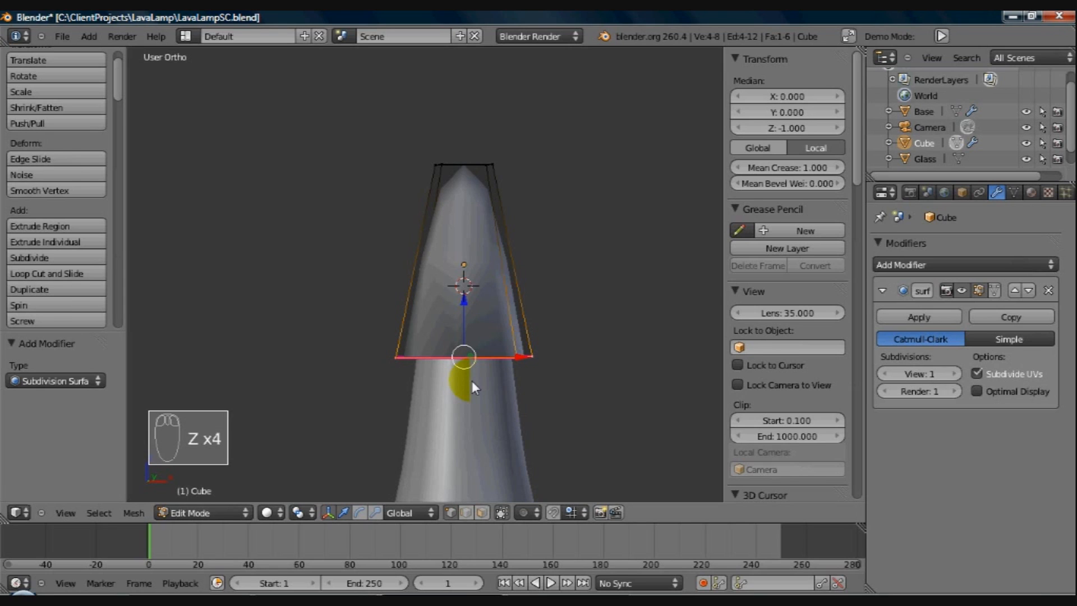
pyautogui.press('Tab')
pyautogui.moveTo(473, 381); pyautogui.dragTo(537, 388, button='middle')
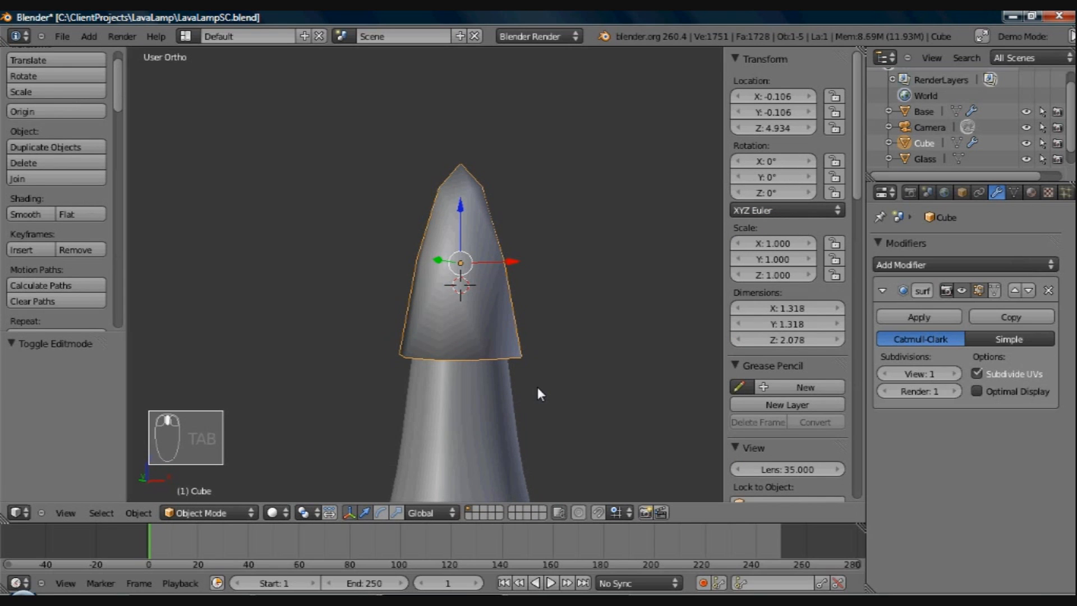
pyautogui.press('z')
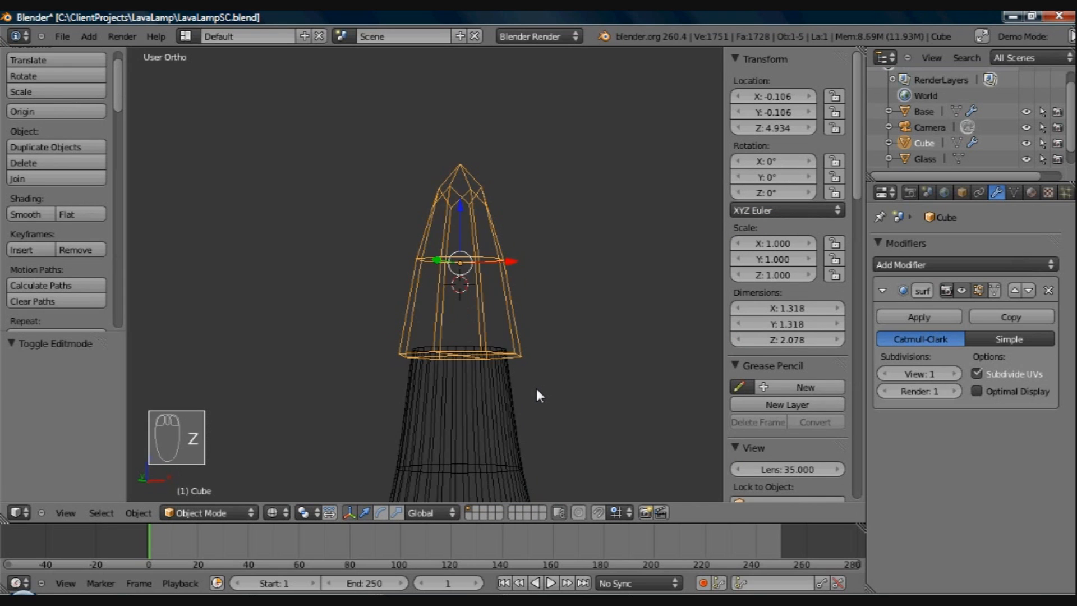
pyautogui.press('z')
pyautogui.press('Tab')
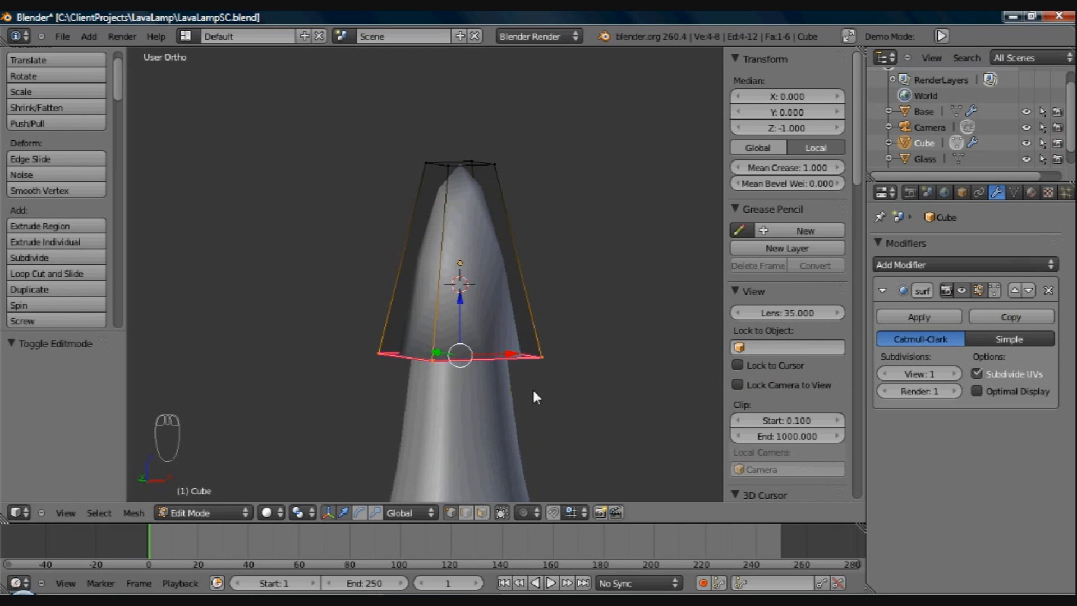
# Step: Try displaying the edit cage on the subdivided surface, and set the modifier's view subdivisions to 3
pyautogui.click(994, 290)
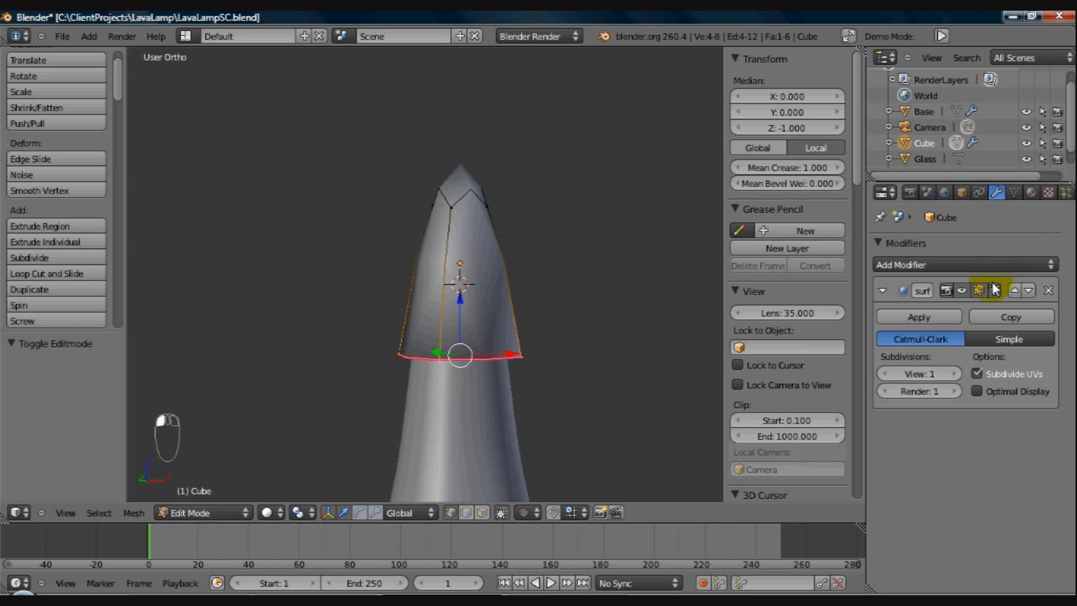
pyautogui.click(994, 289)
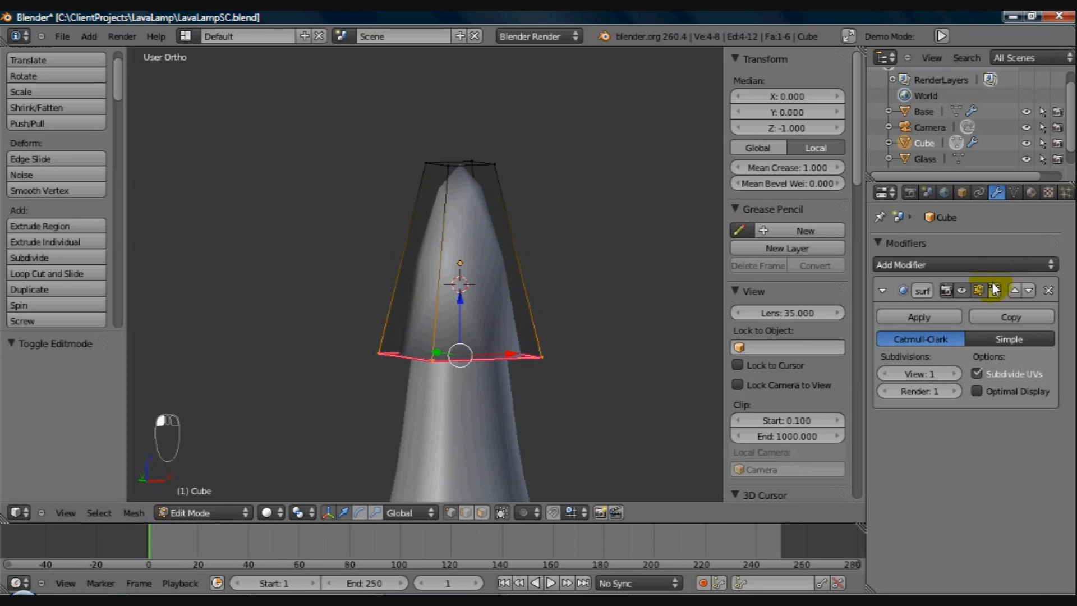
pyautogui.click(954, 372)
pyautogui.click(954, 371)
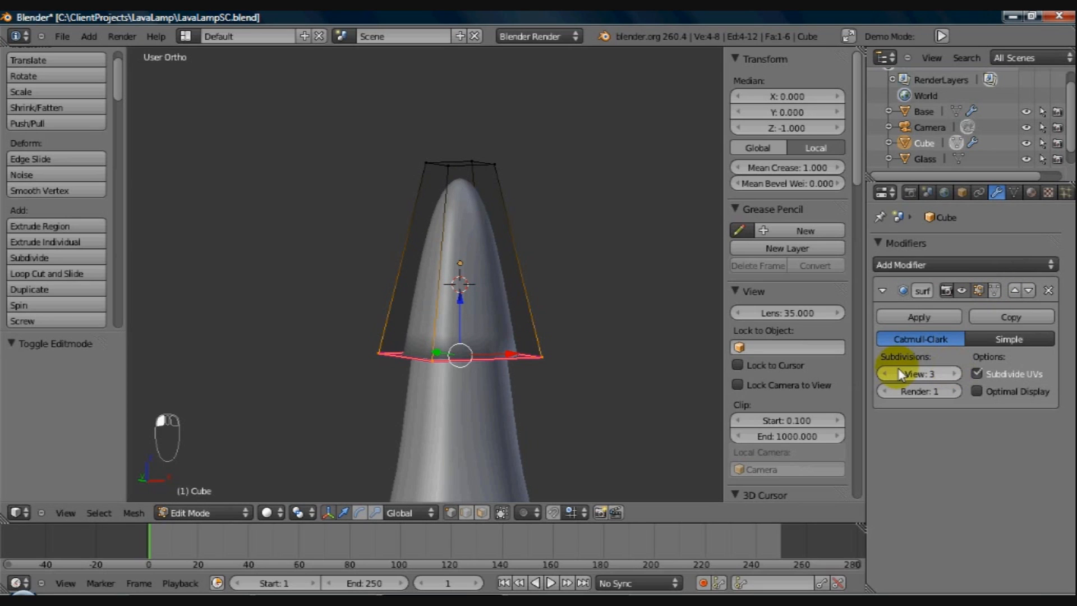
pyautogui.press('z')
pyautogui.press('z')
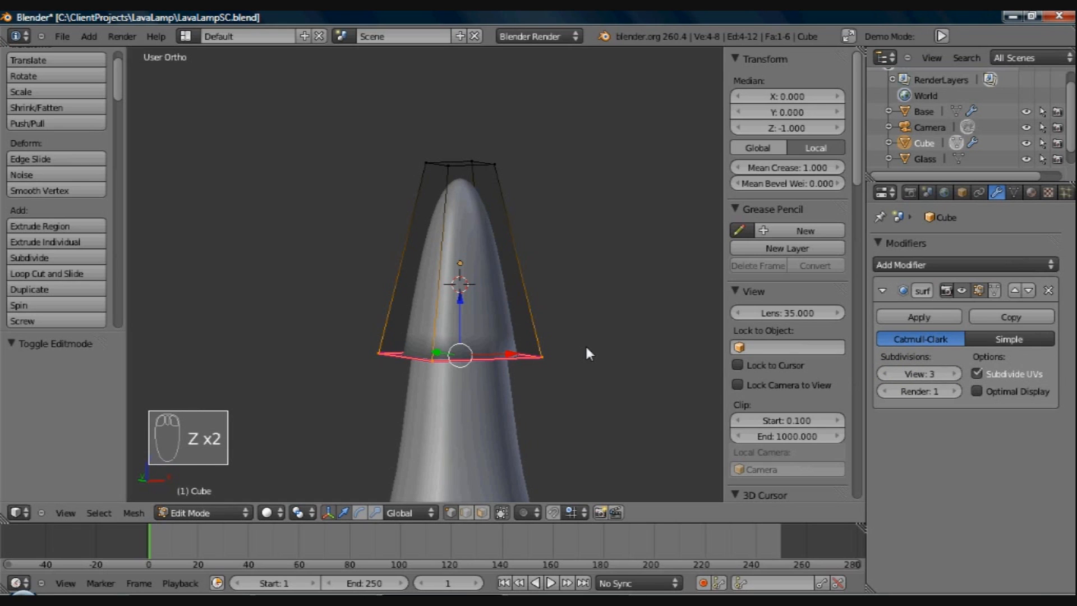
pyautogui.press('Tab')
pyautogui.press('Tab')
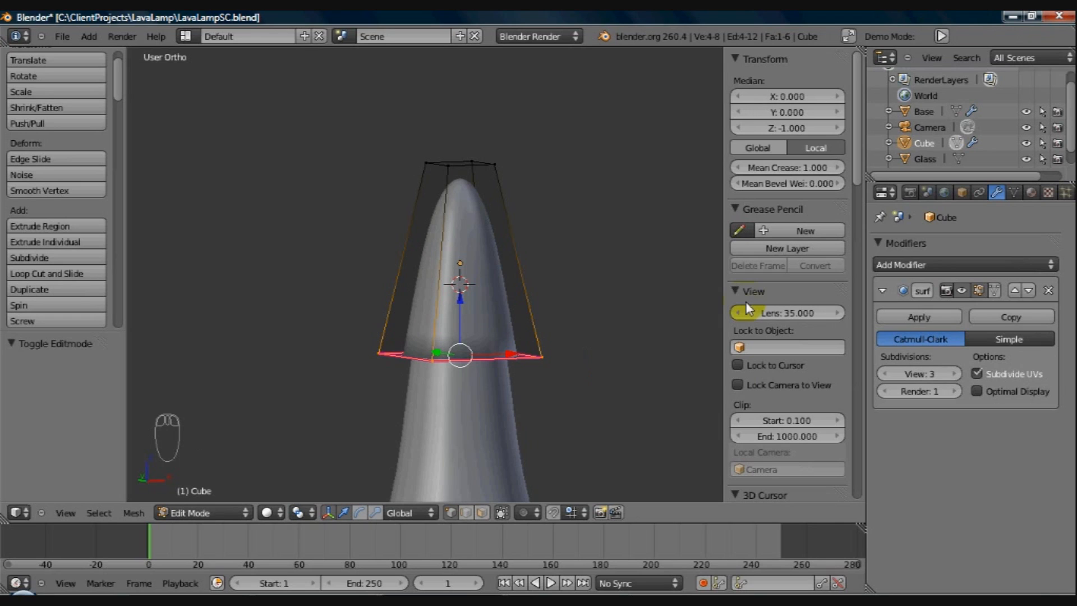
# Step: Apply the cap's Subdivision Surface modifier in Object Mode and return to Edit Mode
pyautogui.click(940, 315)
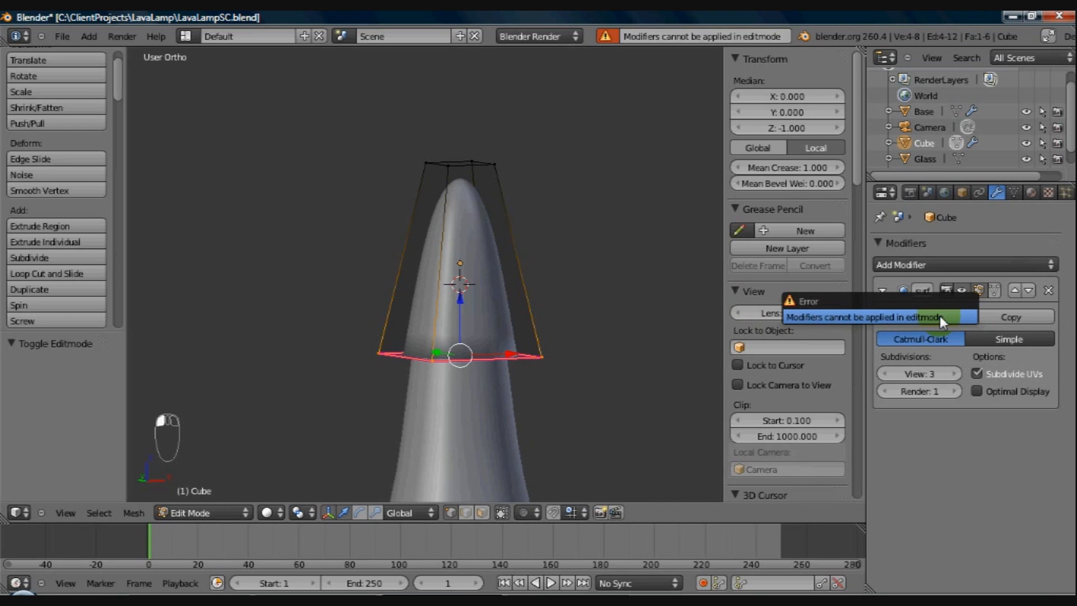
pyautogui.click(588, 334)
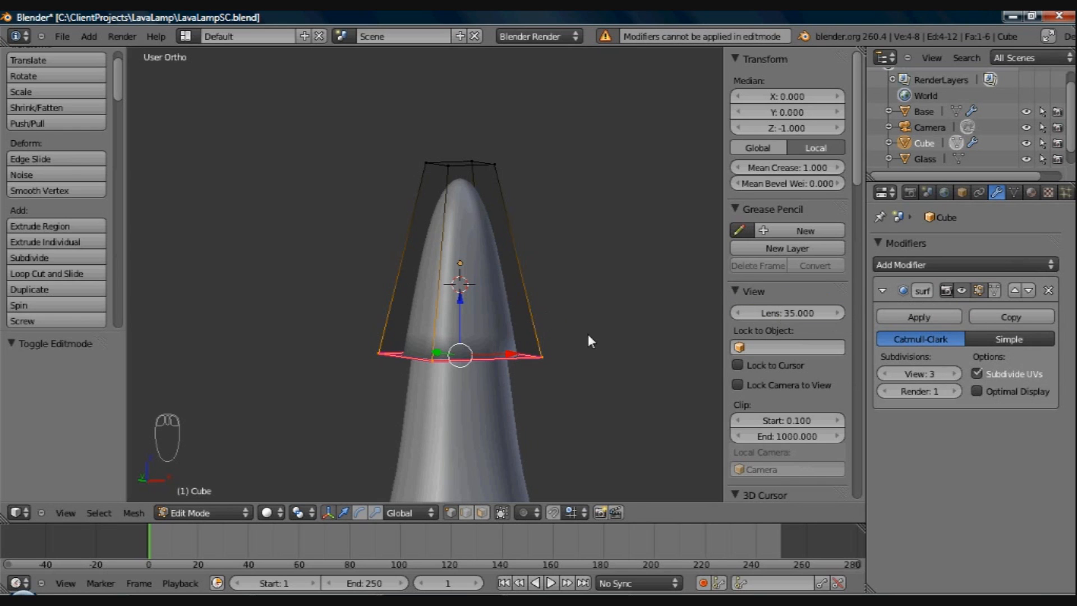
pyautogui.press('Tab')
pyautogui.press('Tab')
pyautogui.press('Tab')
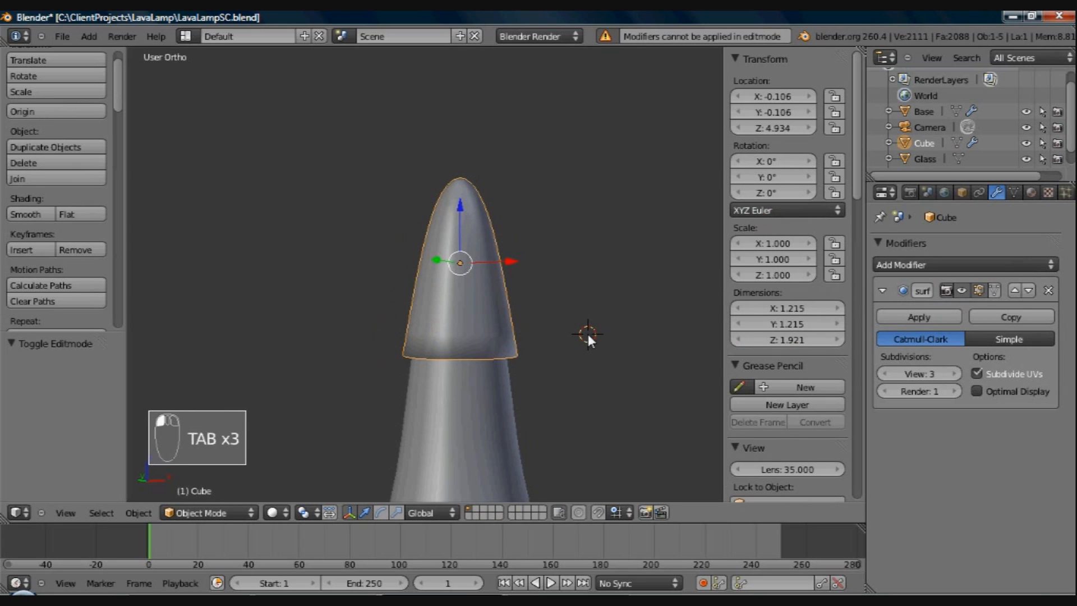
pyautogui.click(940, 314)
pyautogui.press('Tab')
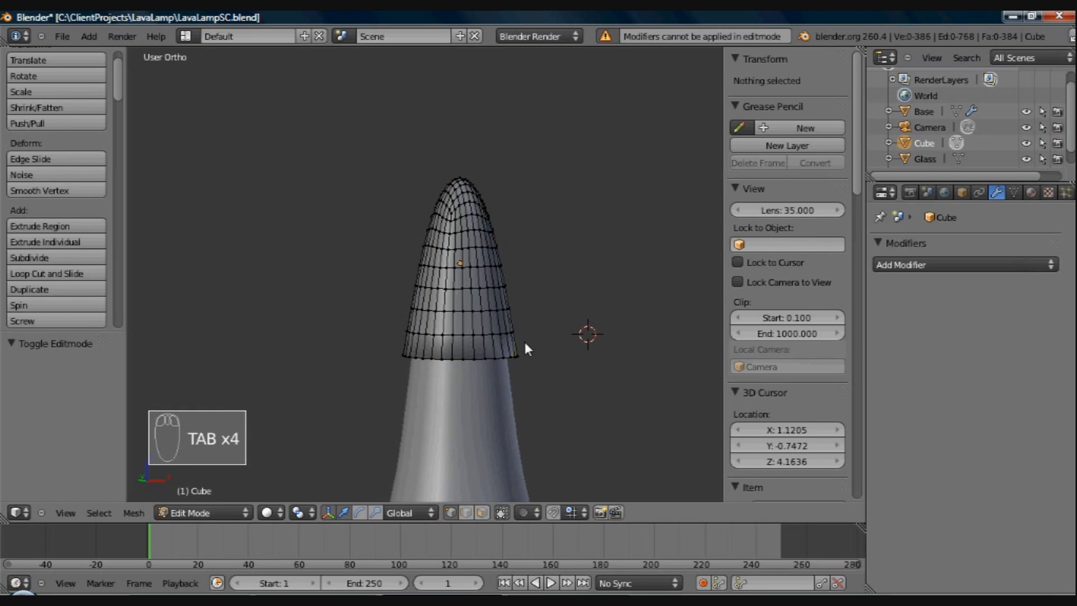
# Step: In face select mode, select the two adjacent vertical face loops running over the middle of the cap
pyautogui.moveTo(524, 342)
pyautogui.mouseDown(button='middle')
pyautogui.moveTo(475, 345)
pyautogui.moveTo(514, 309)
pyautogui.moveTo(504, 329)
pyautogui.mouseUp(button='middle')
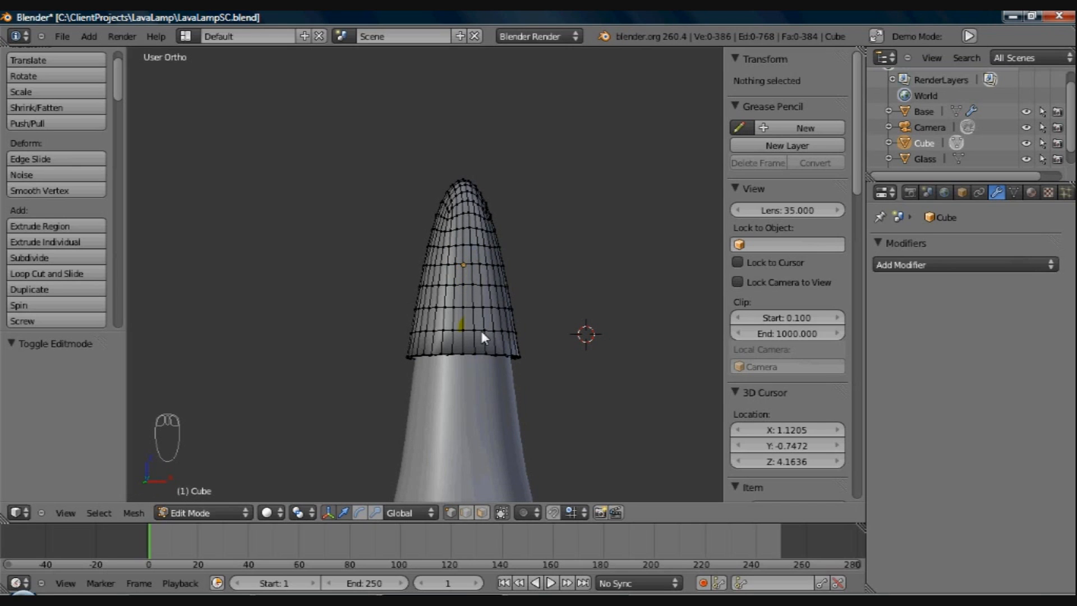
pyautogui.press('KP_1')
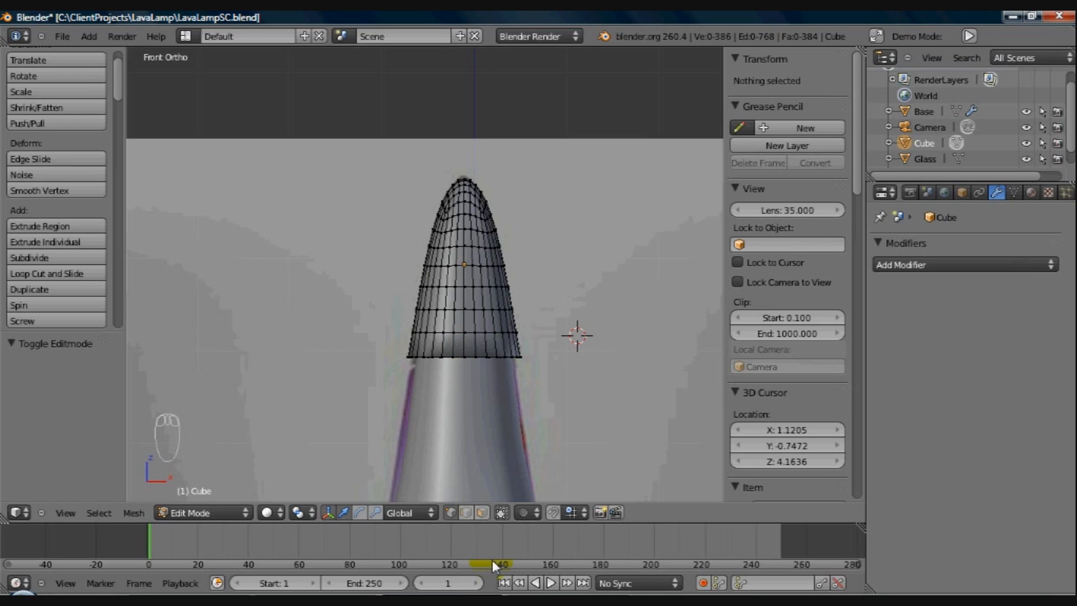
pyautogui.click(482, 513)
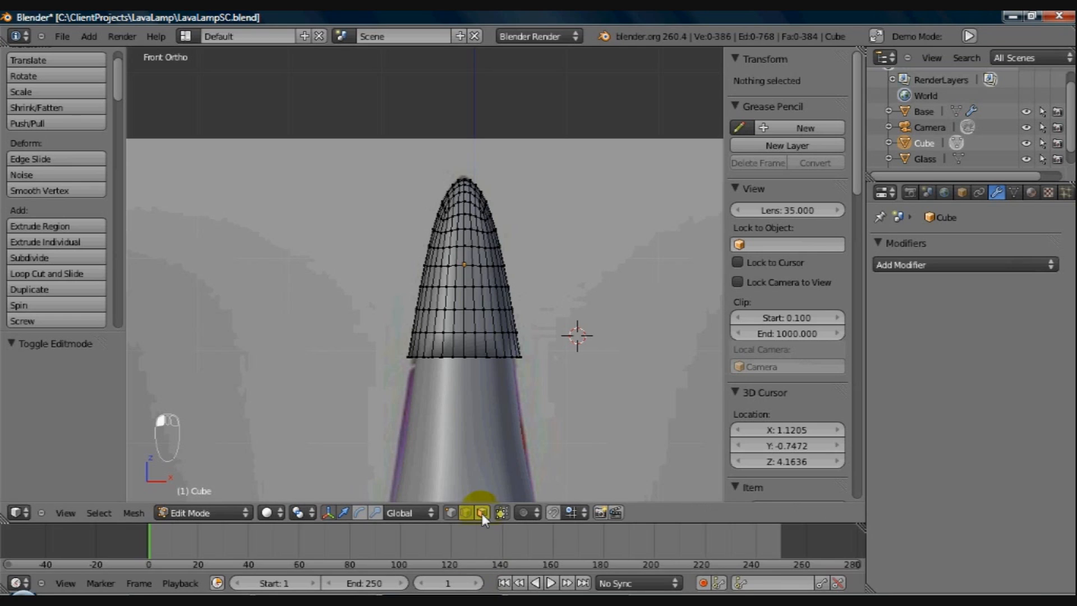
pyautogui.keyDown('alt'); pyautogui.rightClick(469, 331); pyautogui.keyUp('alt')
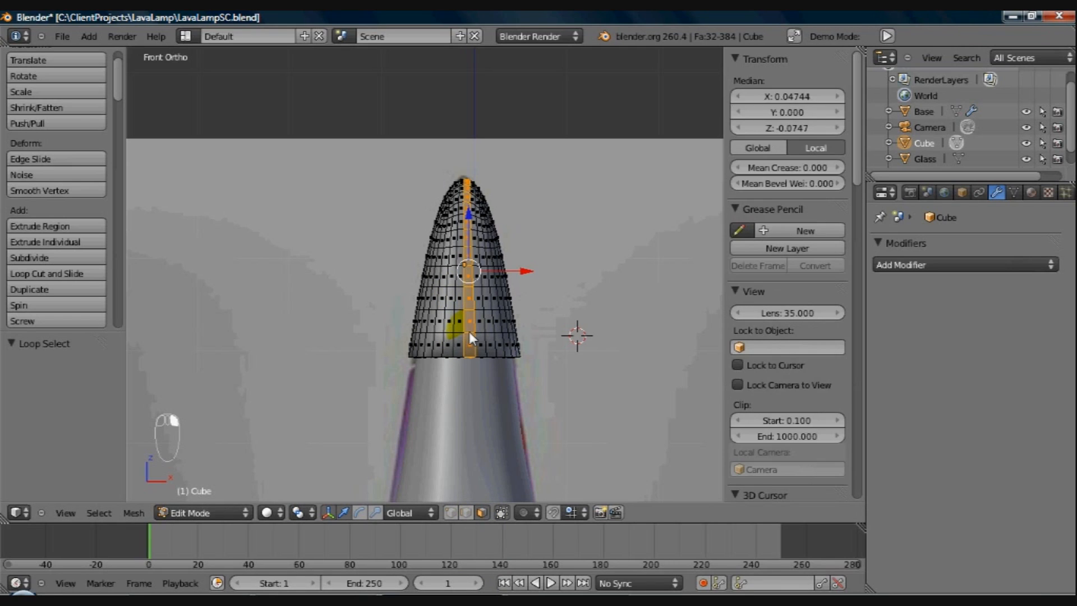
pyautogui.moveTo(538, 335)
pyautogui.mouseDown(button='middle')
pyautogui.moveTo(139, 351)
pyautogui.moveTo(90, 278)
pyautogui.moveTo(651, 247)
pyautogui.moveTo(514, 352)
pyautogui.moveTo(459, 363)
pyautogui.moveTo(479, 396)
pyautogui.moveTo(483, 358)
pyautogui.moveTo(443, 345)
pyautogui.moveTo(459, 347)
pyautogui.mouseUp(button='middle')
pyautogui.press('z')
pyautogui.press('z')
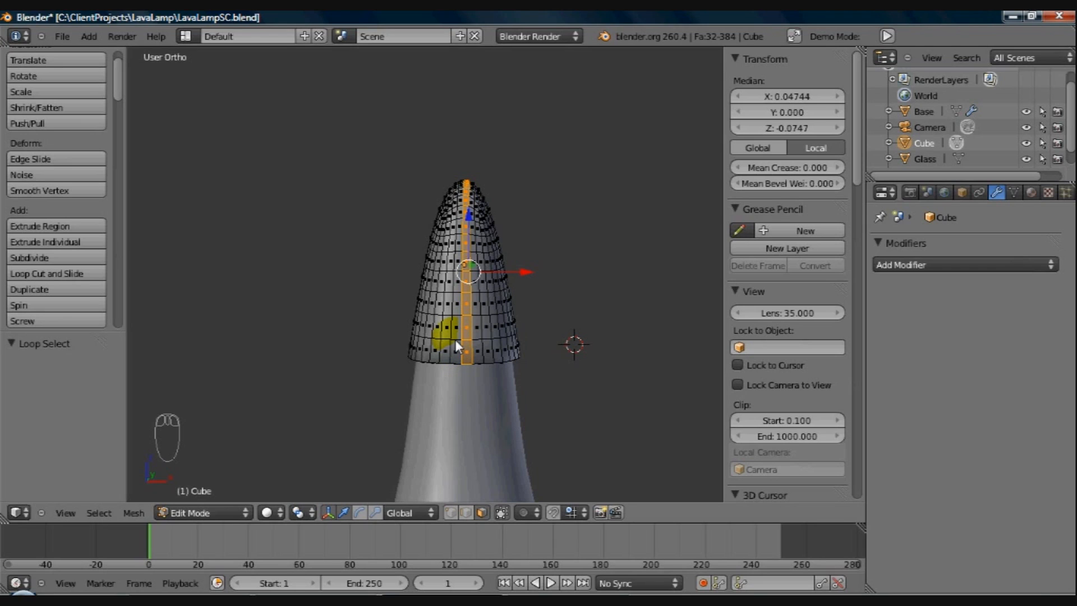
pyautogui.keyDown('alt'); pyautogui.keyDown('shift'); pyautogui.rightClick(455, 340); pyautogui.keyUp('shift'); pyautogui.keyUp('alt')
# Step: Deselect the loop faces across the cap's underside, keeping both vertical strips selected down to the rim on each side
pyautogui.moveTo(442, 342)
pyautogui.mouseDown(button='middle')
pyautogui.moveTo(624, 338)
pyautogui.moveTo(691, 395)
pyautogui.moveTo(576, 254)
pyautogui.moveTo(560, 295)
pyautogui.mouseUp(button='middle')
pyautogui.press('z')
pyautogui.press('z')
pyautogui.press('z')
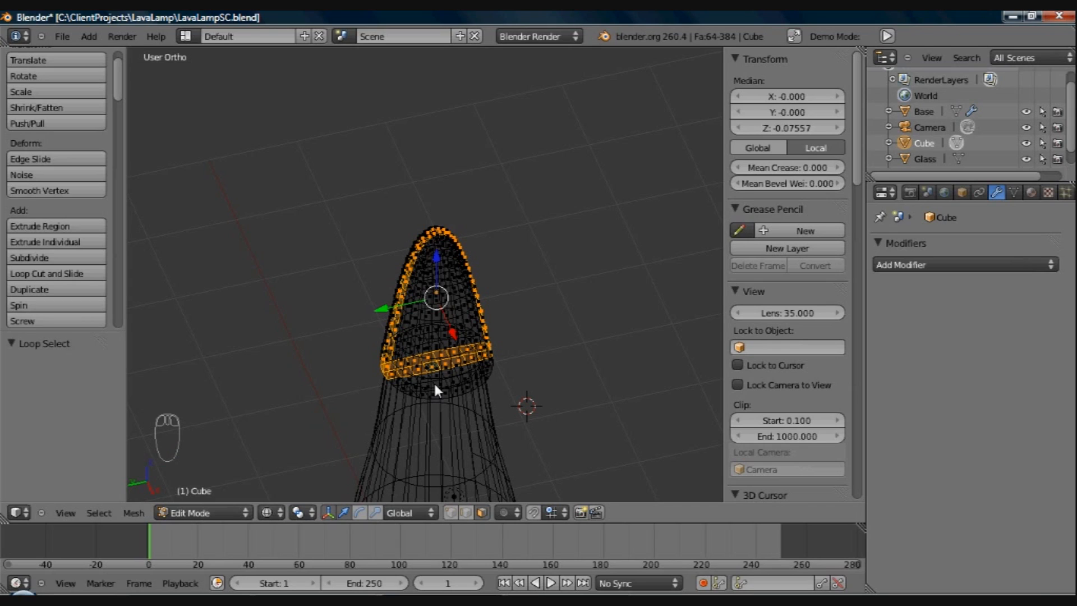
pyautogui.press('c')
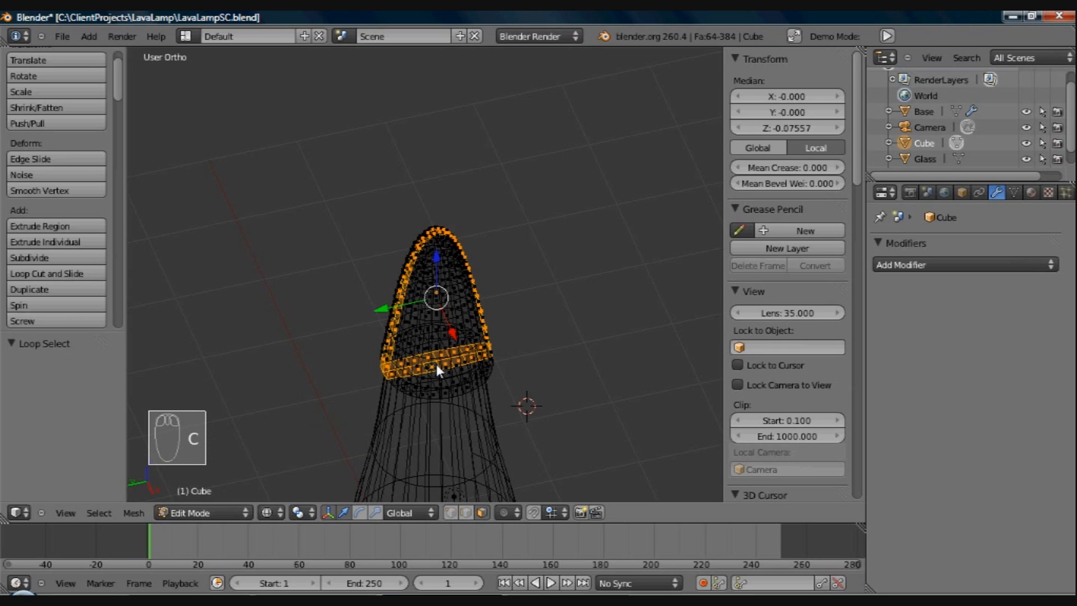
pyautogui.moveTo(436, 364)
pyautogui.mouseDown(button='middle')
pyautogui.moveTo(466, 356)
pyautogui.moveTo(410, 371)
pyautogui.mouseUp(button='middle')
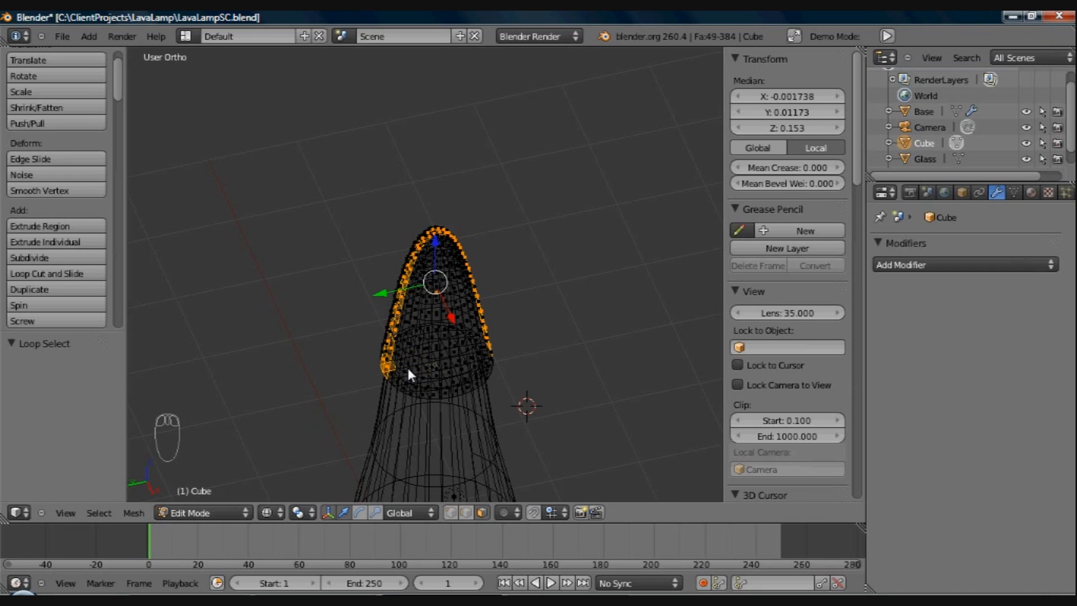
pyautogui.moveTo(409, 368)
pyautogui.mouseDown(button='middle')
pyautogui.moveTo(479, 409)
pyautogui.moveTo(470, 443)
pyautogui.mouseUp(button='middle')
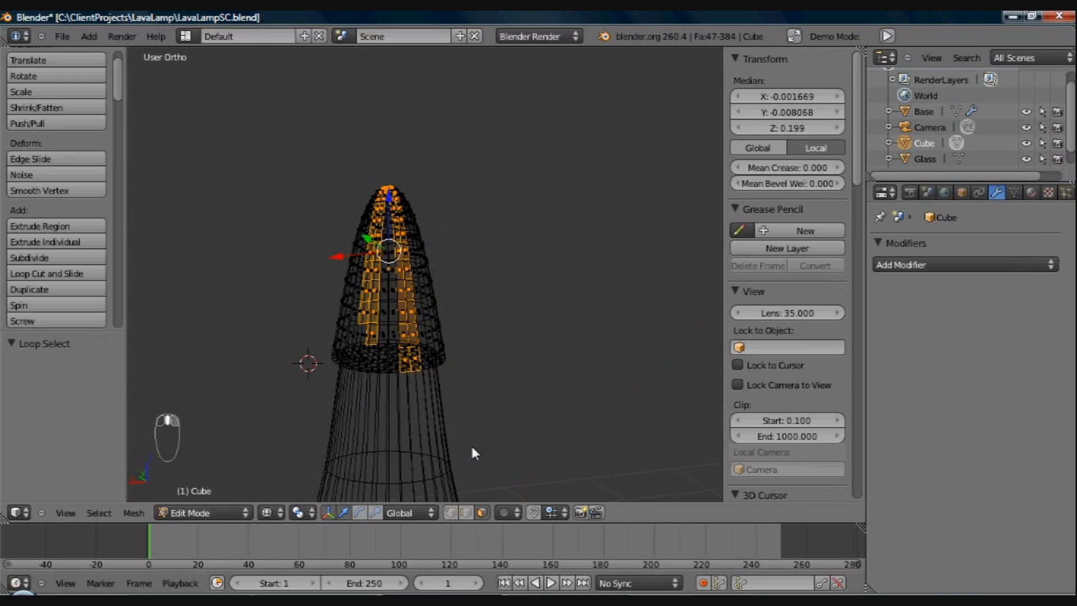
pyautogui.press('z')
pyautogui.moveTo(384, 415); pyautogui.dragTo(375, 367, button='middle')
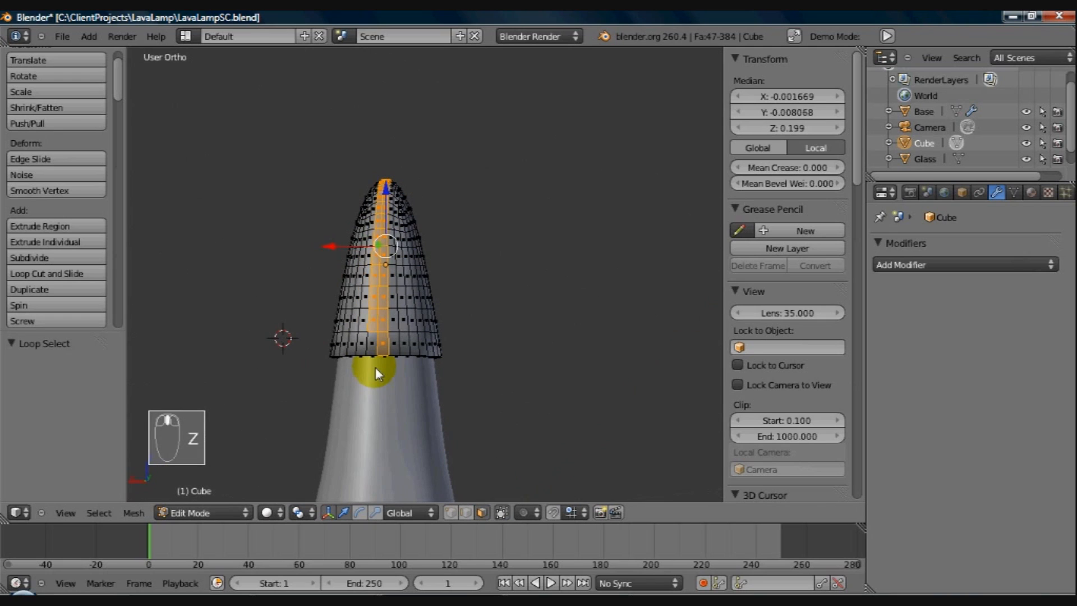
pyautogui.keyDown('shift'); pyautogui.rightClick(372, 341); pyautogui.keyUp('shift')
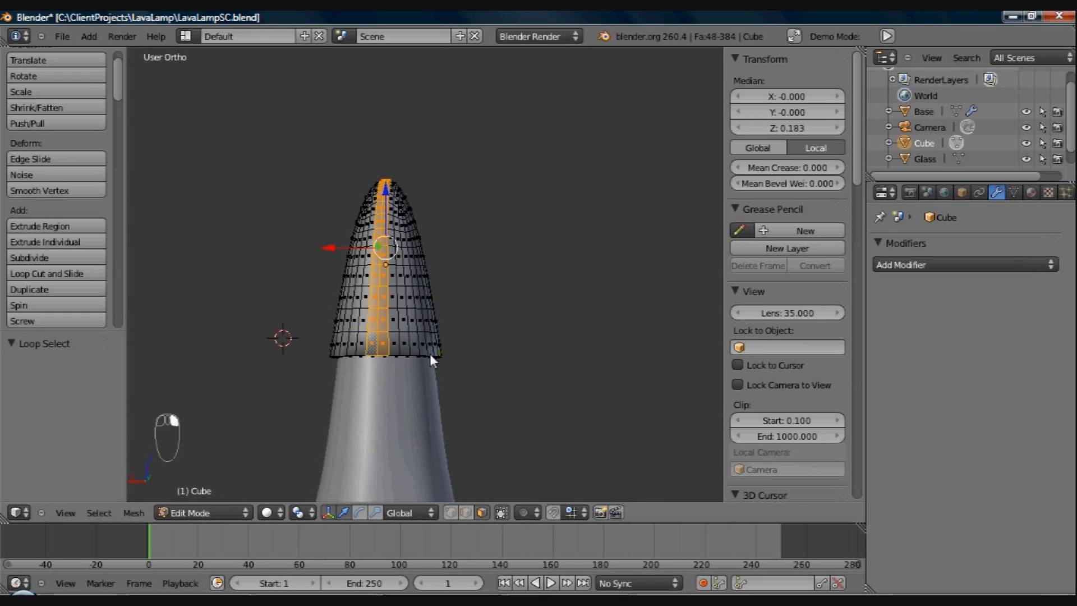
# Step: Extrude the selected face strip over the cap and scale the extrusion uniformly to about 1.27 so it stands out as a fin
pyautogui.moveTo(429, 354); pyautogui.dragTo(580, 343, button='middle')
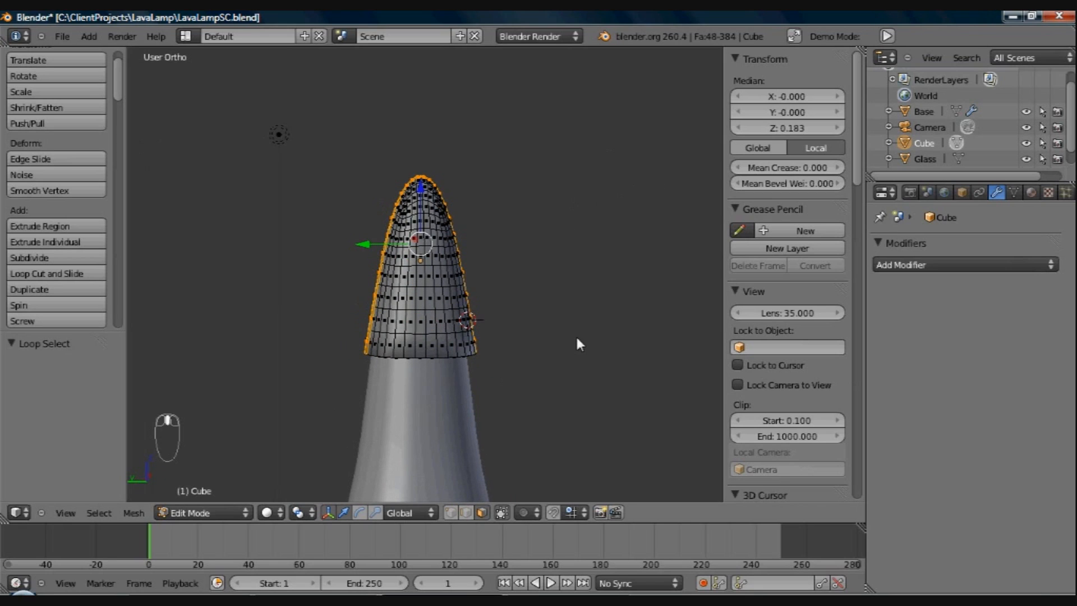
pyautogui.press('e')
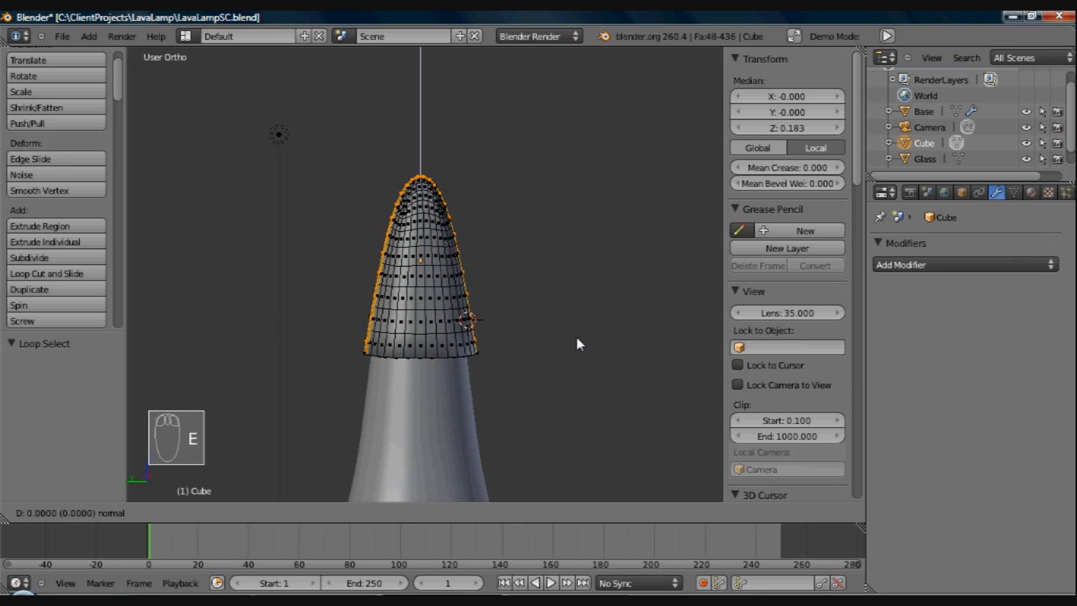
pyautogui.press('s')
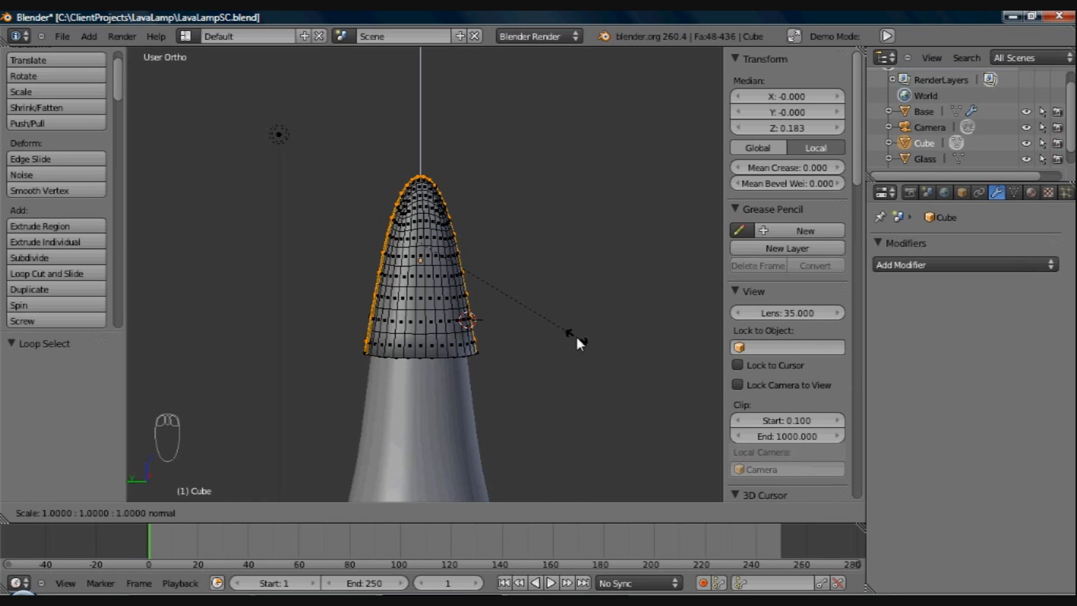
pyautogui.press('z')
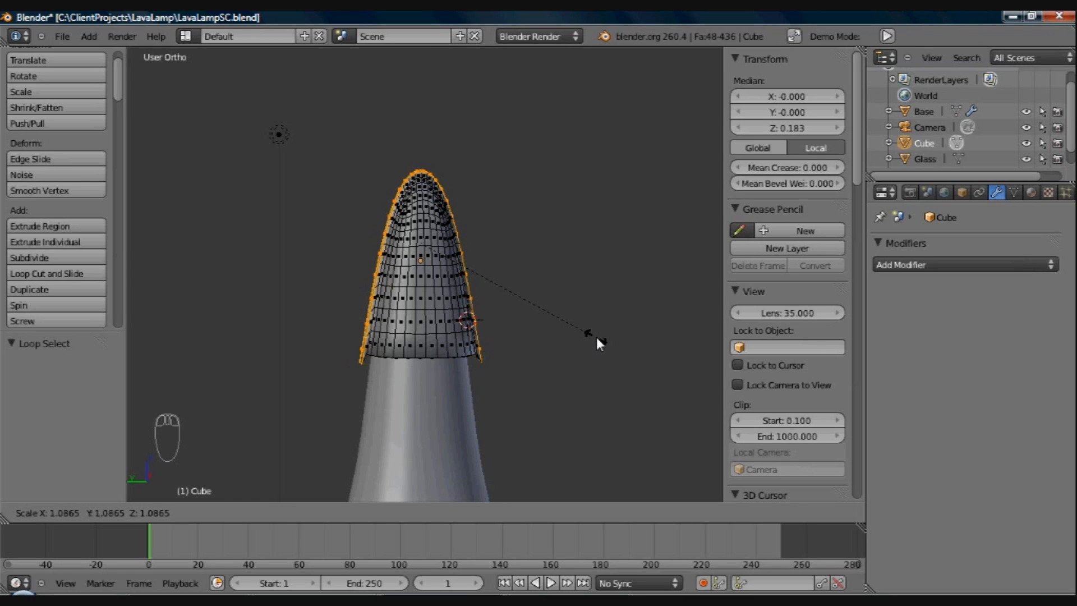
pyautogui.click(629, 346)
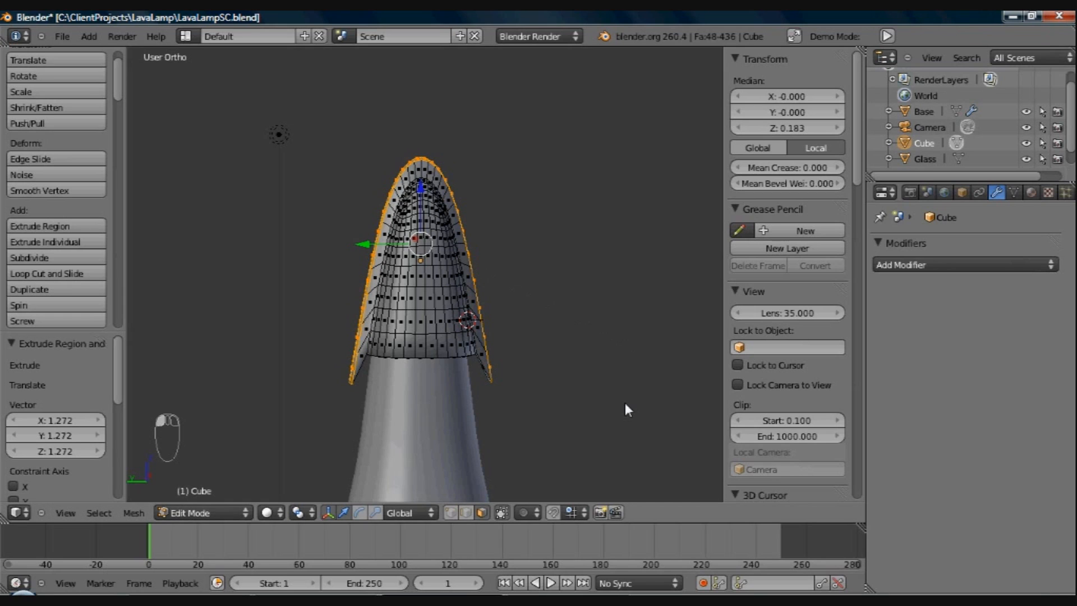
# Step: Set the mean crease of the extruded strip to 1.000 and return to Object Mode
pyautogui.press('Tab')
pyautogui.moveTo(542, 399); pyautogui.dragTo(474, 378, button='middle')
pyautogui.press('Tab')
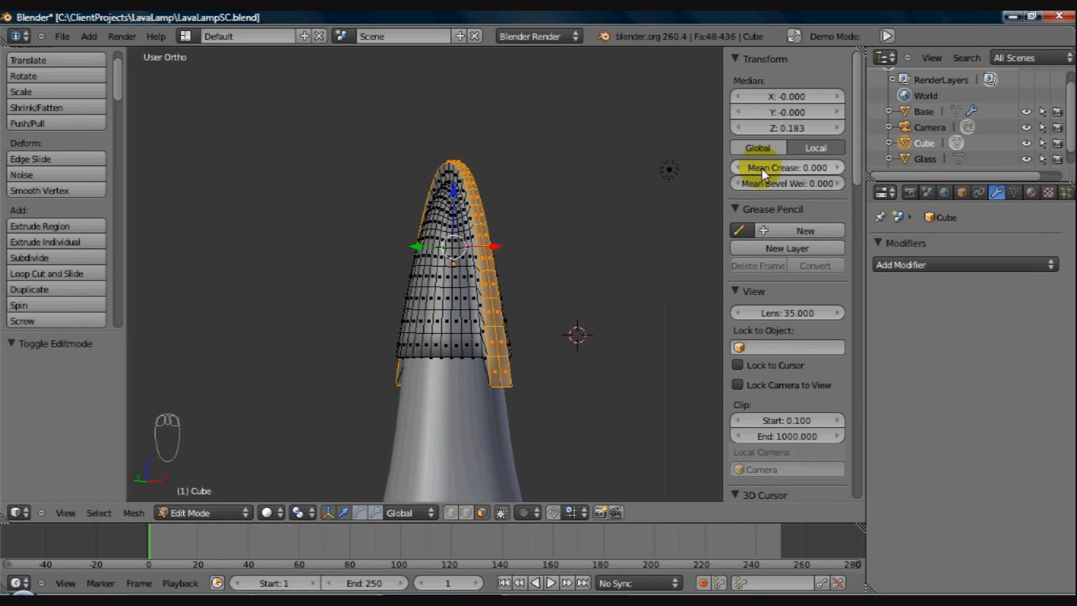
pyautogui.moveTo(762, 167); pyautogui.dragTo(993, 152)
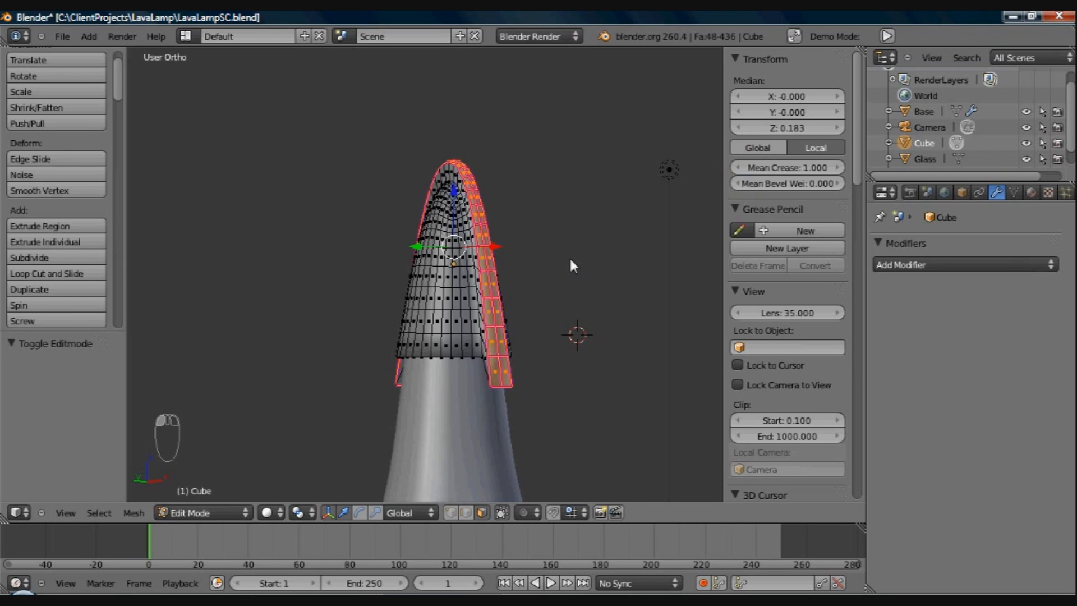
pyautogui.press('Tab')
pyautogui.moveTo(547, 288); pyautogui.dragTo(565, 355, button='middle')
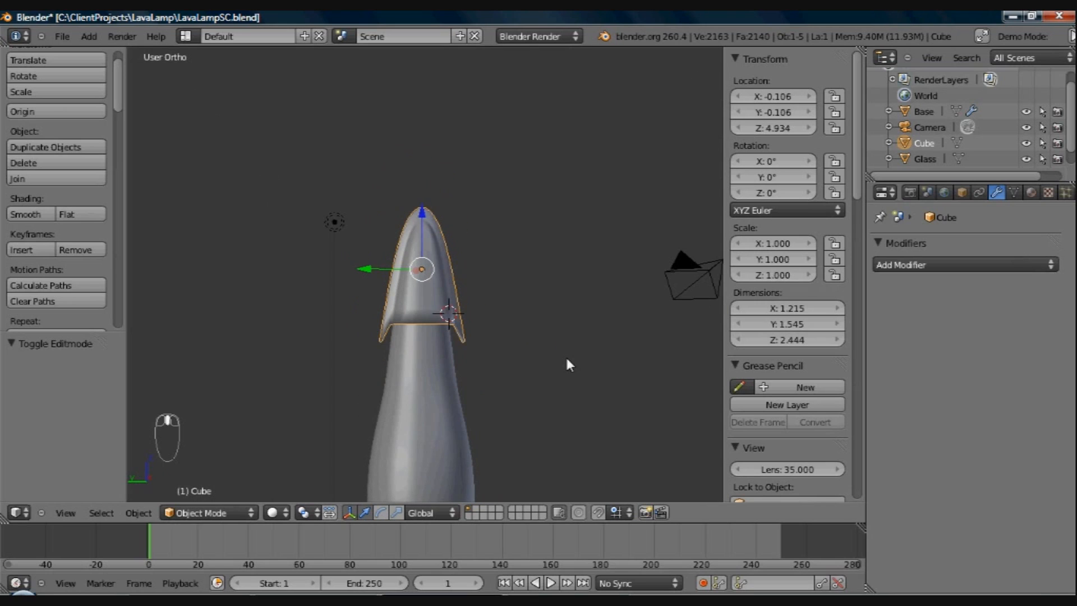
# Step: Show the whole lamp in front view and save over LavaLampSC.blend
pyautogui.press('KP_1')
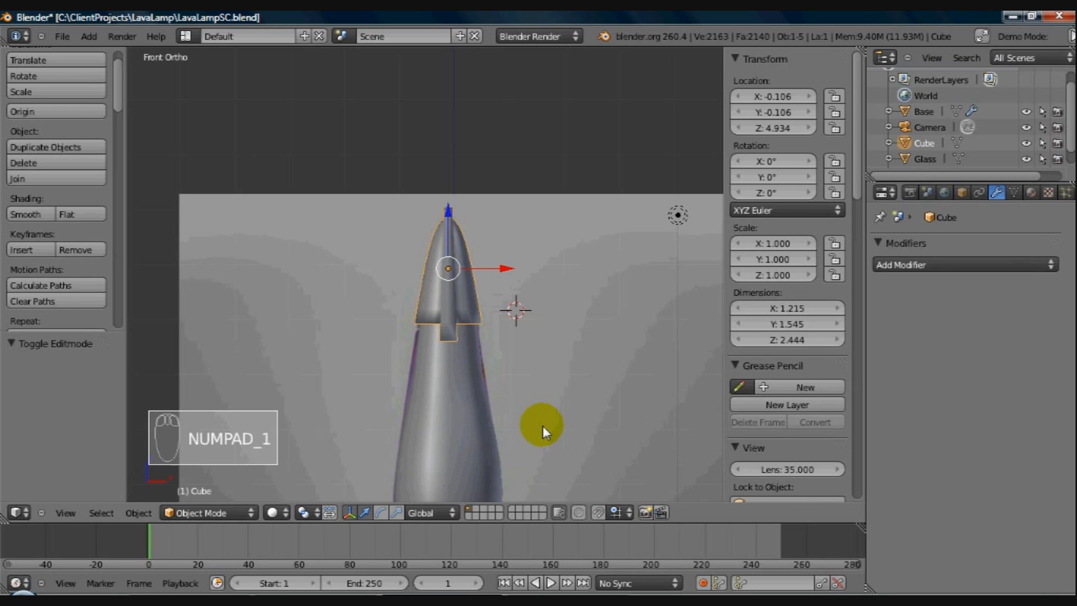
pyautogui.keyDown('ctrl'); pyautogui.moveTo(543, 425); pyautogui.dragTo(519, 231, button='middle'); pyautogui.keyUp('ctrl')
pyautogui.scroll(-2, 516, 193)
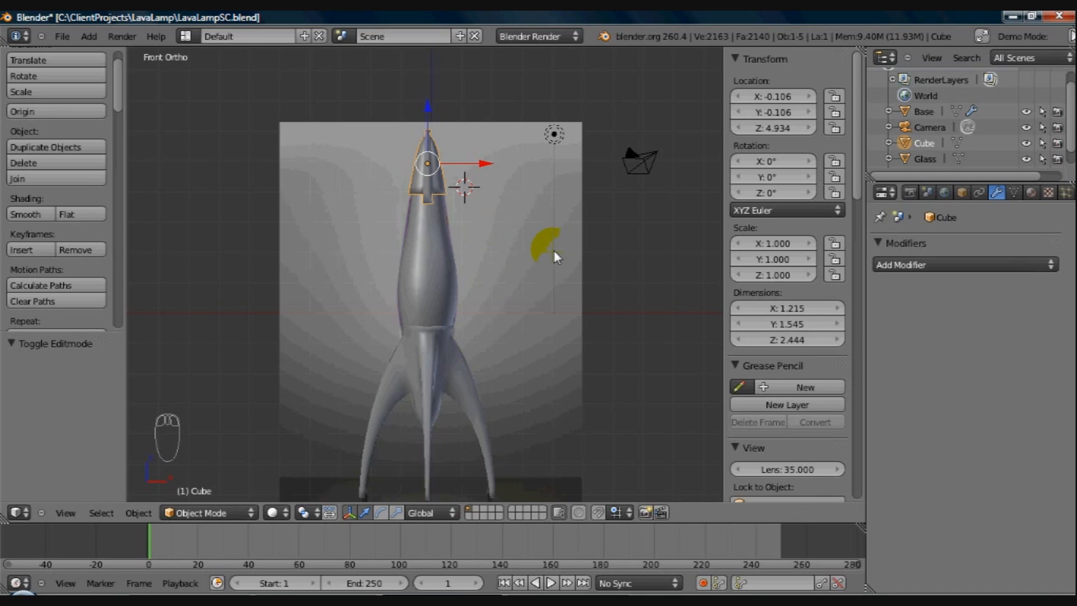
pyautogui.hotkey('ctrl', 's')
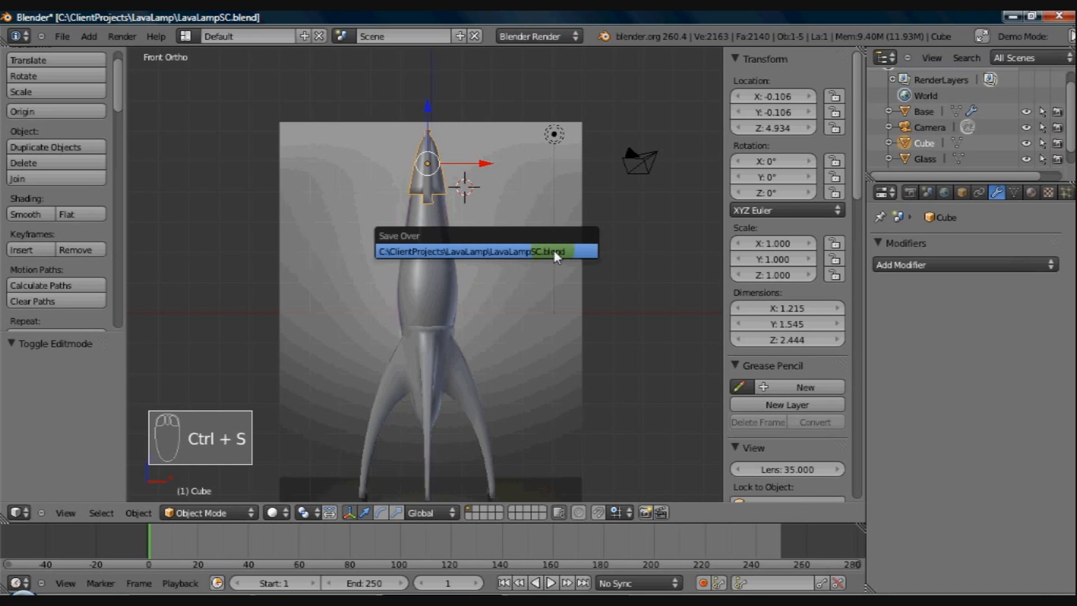
pyautogui.click(555, 252)
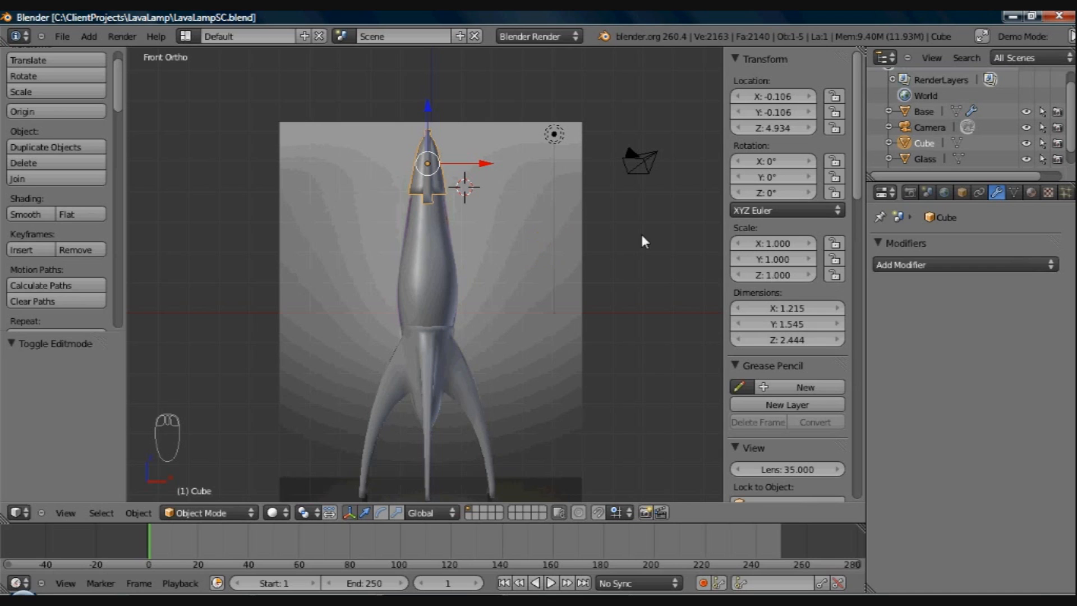
# Step: Rename the cap object from Cube to Top
pyautogui.moveTo(1071, 136); pyautogui.dragTo(1070, 153)
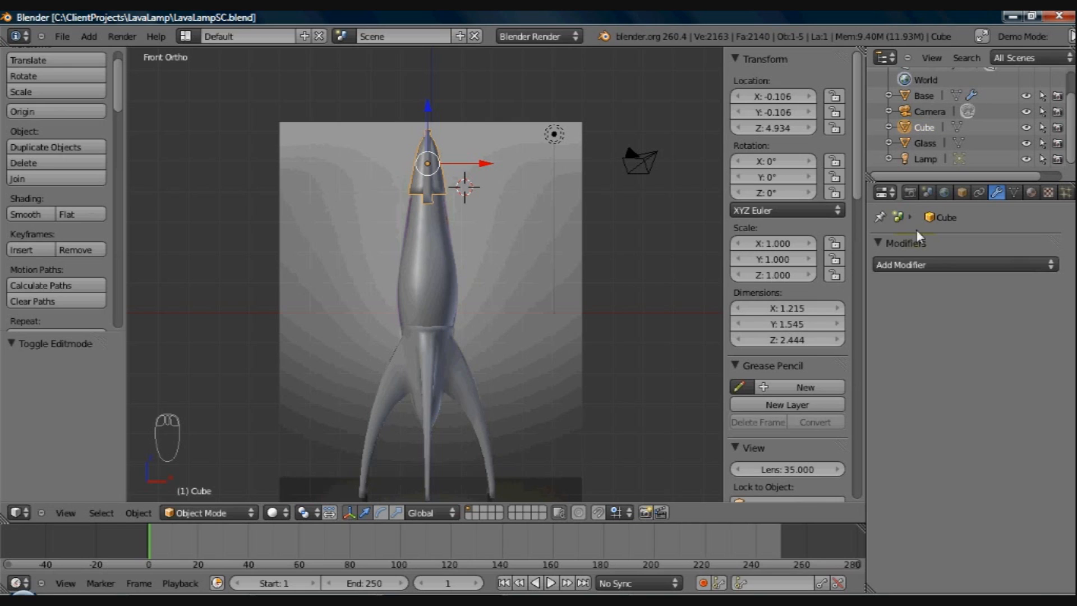
pyautogui.click(961, 193)
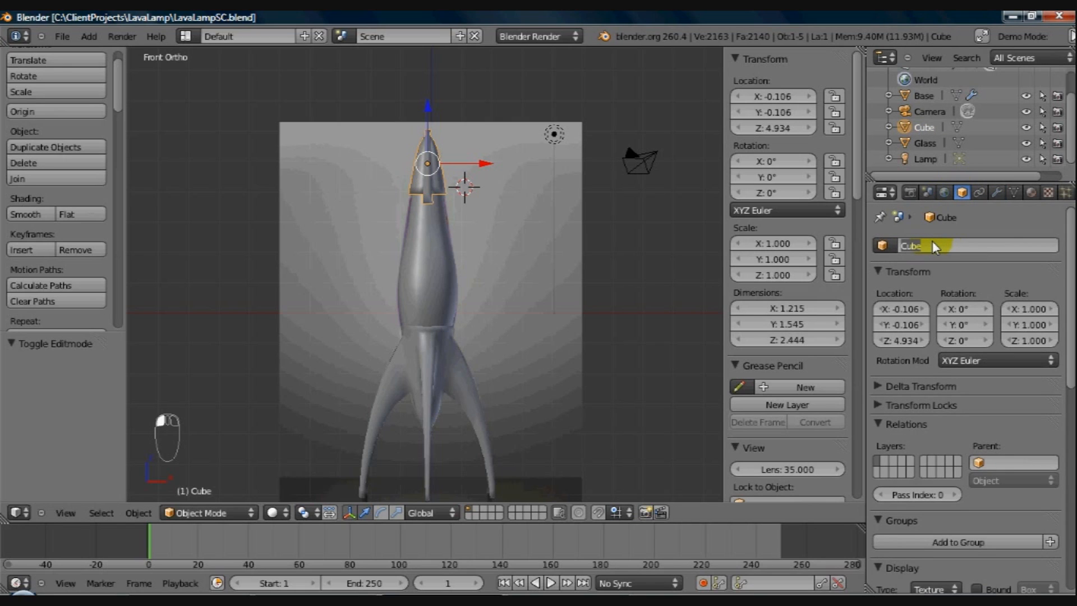
pyautogui.write('Top')
pyautogui.press('Return')
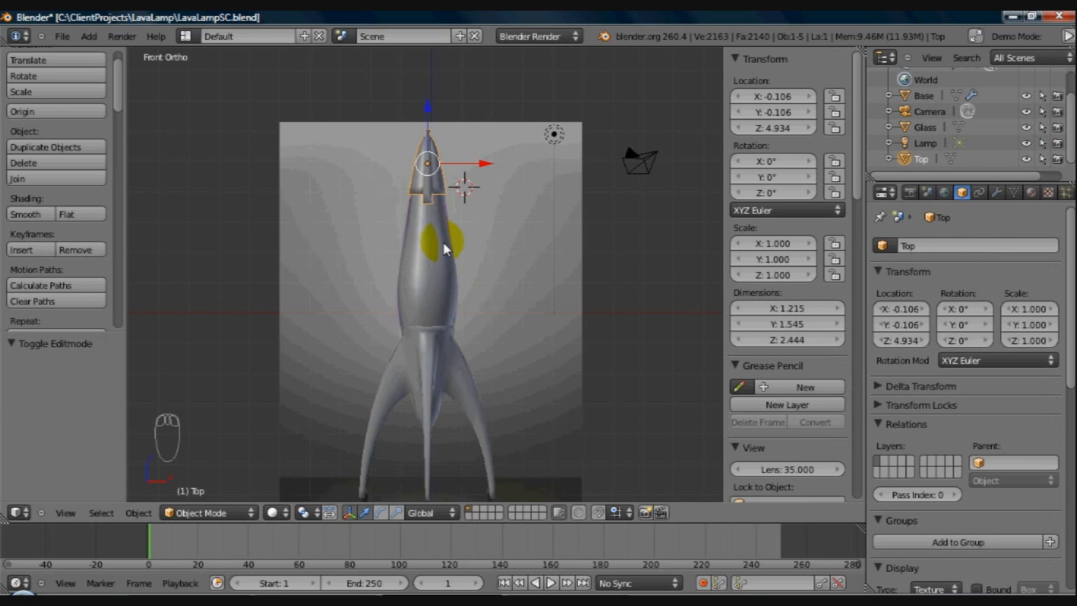
# Step: Add a new material to the Top object and name it Body
pyautogui.click(1030, 192)
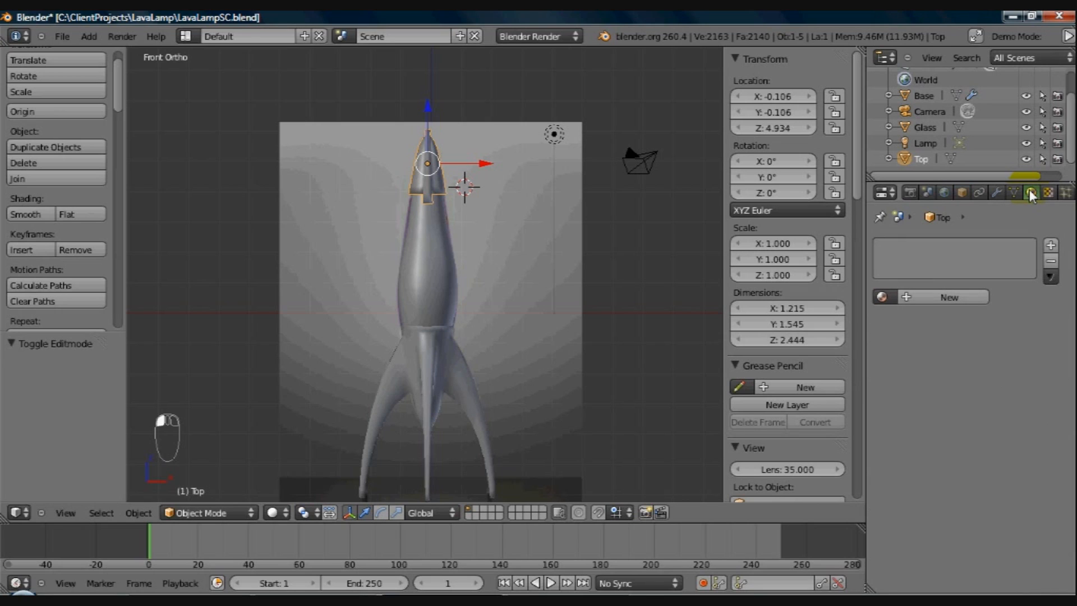
pyautogui.click(944, 297)
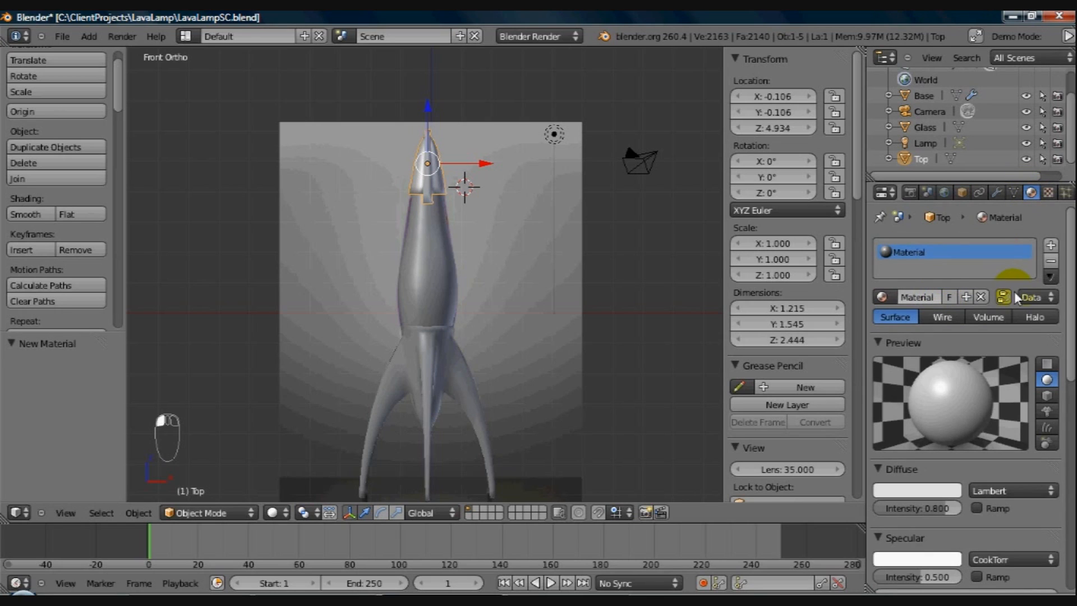
pyautogui.moveTo(1074, 296); pyautogui.dragTo(1072, 387)
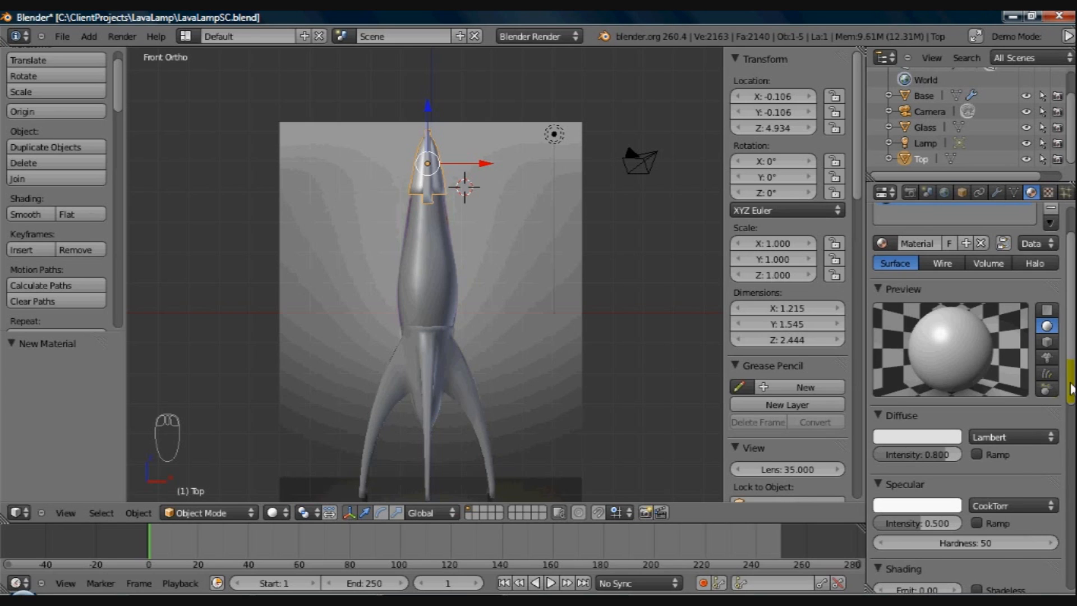
pyautogui.moveTo(1072, 387); pyautogui.dragTo(1071, 331)
pyautogui.click(911, 297)
pyautogui.doubleClick(910, 296)
pyautogui.write('Bo')
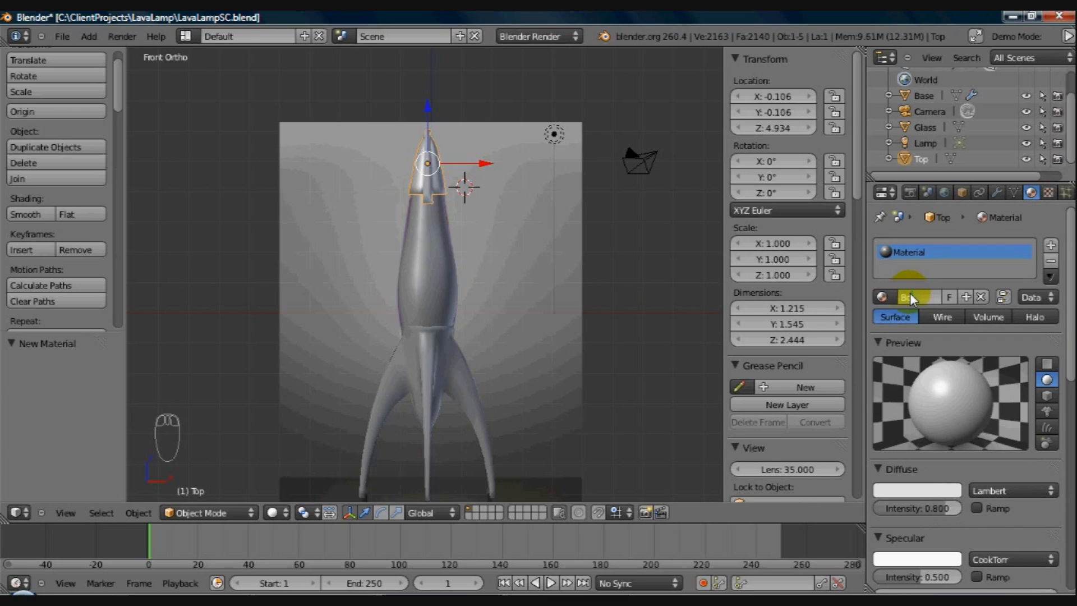
pyautogui.write('dy')
pyautogui.press('Return')
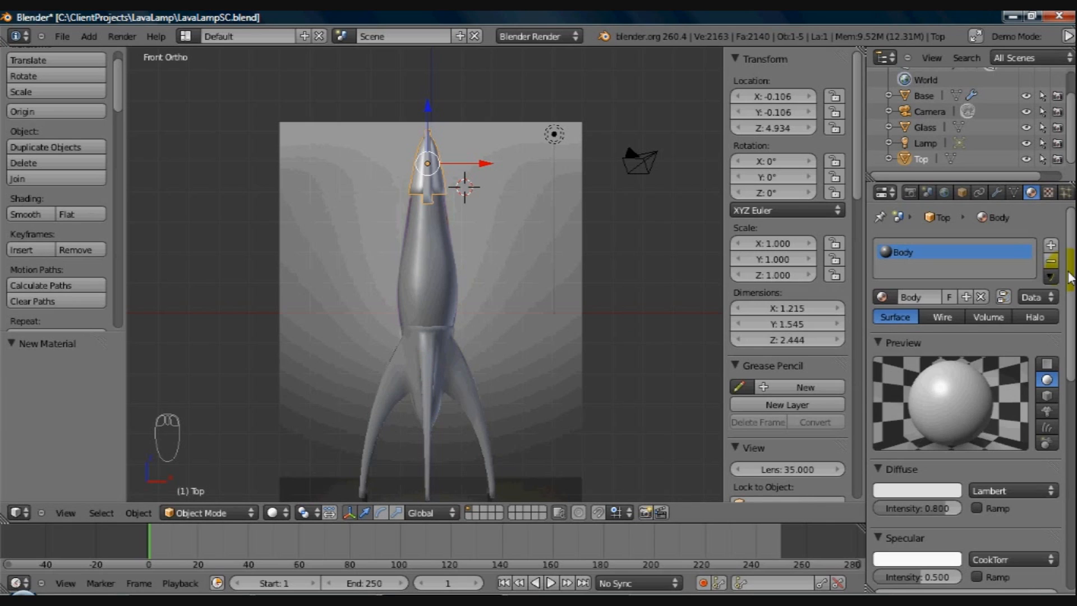
# Step: Enable Mirror reflections on the Body material and expand the mirror settings
pyautogui.moveTo(1071, 279); pyautogui.dragTo(1072, 333)
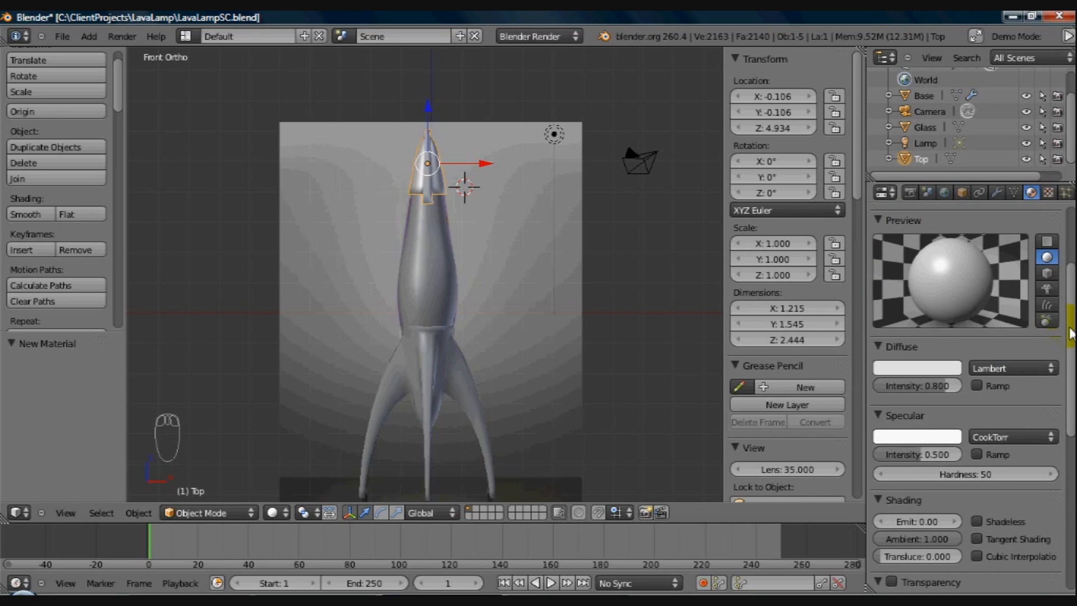
pyautogui.click(946, 374)
pyautogui.moveTo(1072, 370); pyautogui.dragTo(1071, 440)
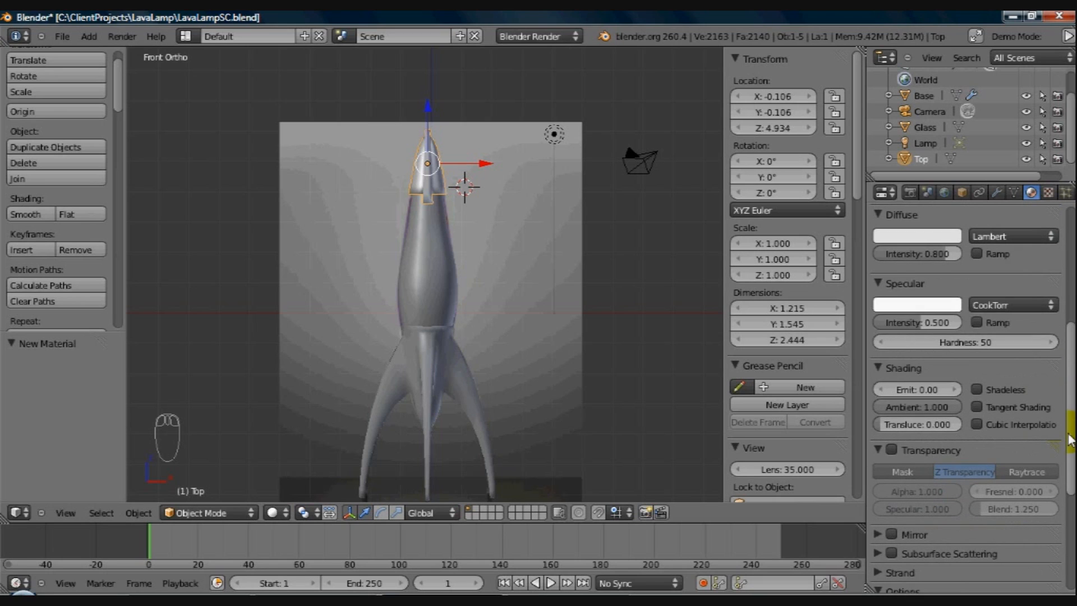
pyautogui.scroll(-5, 894, 437)
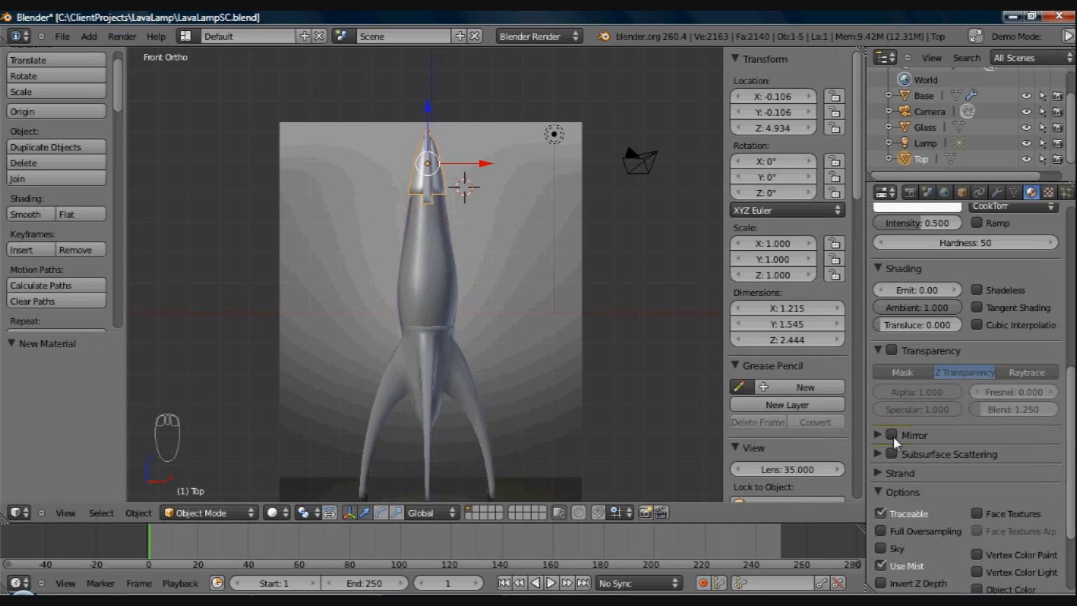
pyautogui.click(892, 436)
pyautogui.click(878, 436)
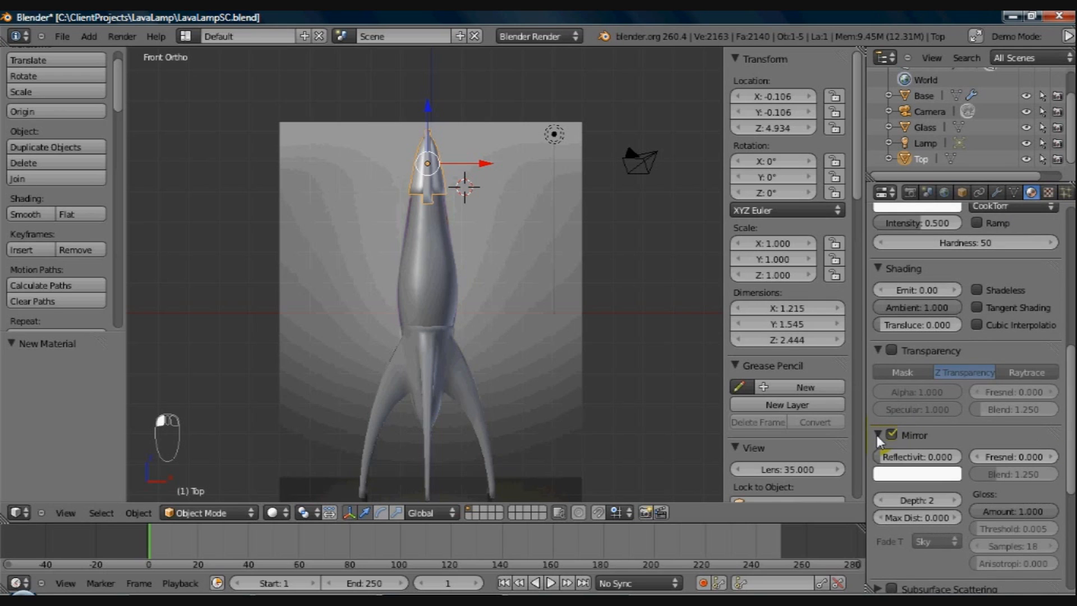
# Step: Set the Body material's mirror reflectivity to about 0.771
pyautogui.moveTo(1072, 420); pyautogui.dragTo(1072, 453)
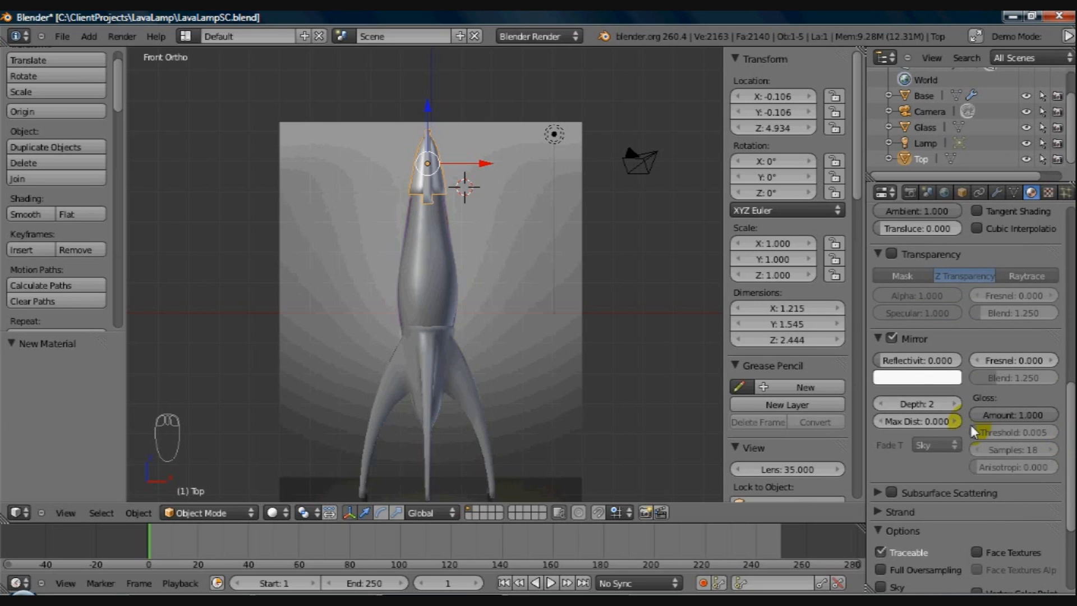
pyautogui.moveTo(915, 368); pyautogui.dragTo(935, 370)
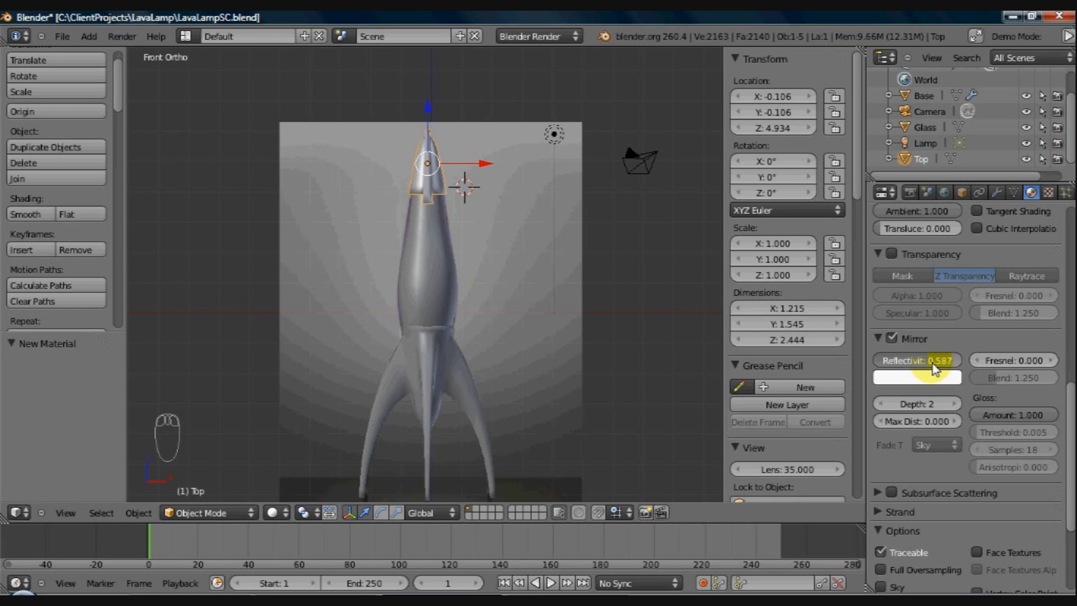
pyautogui.moveTo(934, 368); pyautogui.dragTo(939, 370)
pyautogui.moveTo(948, 371); pyautogui.dragTo(974, 373)
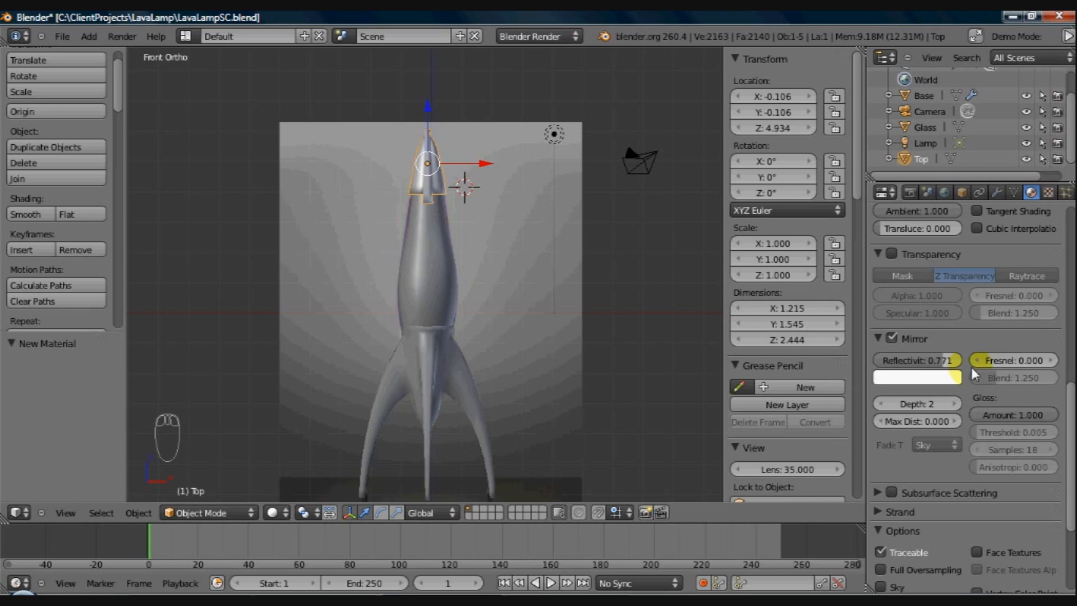
pyautogui.click(1060, 276)
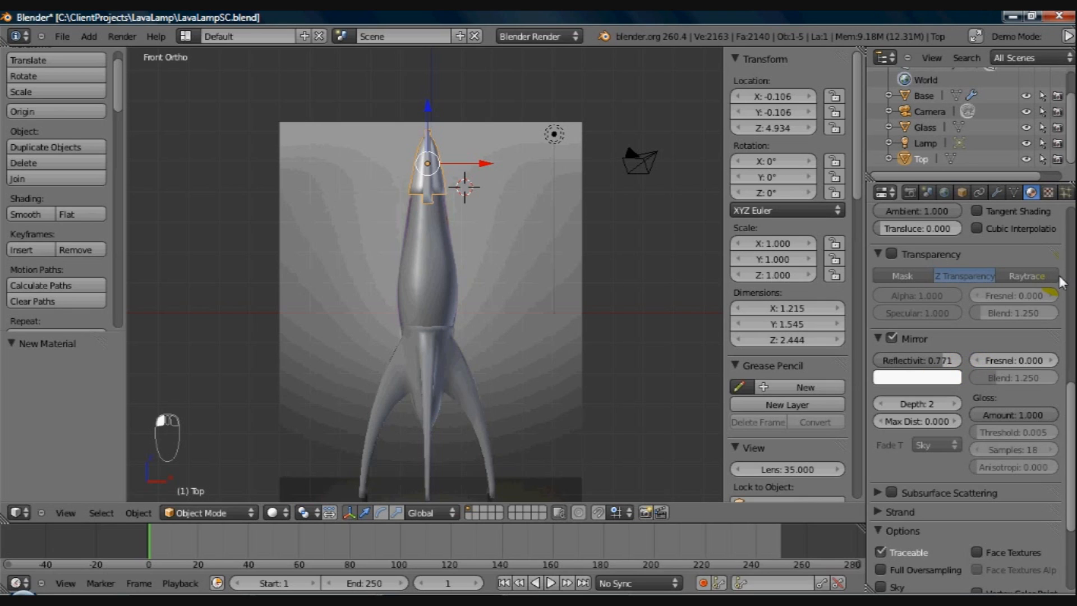
# Step: Look through the Body material's settings and preview, test-render the current frame, and return to the 3D view
pyautogui.scroll(10, 1060, 275)
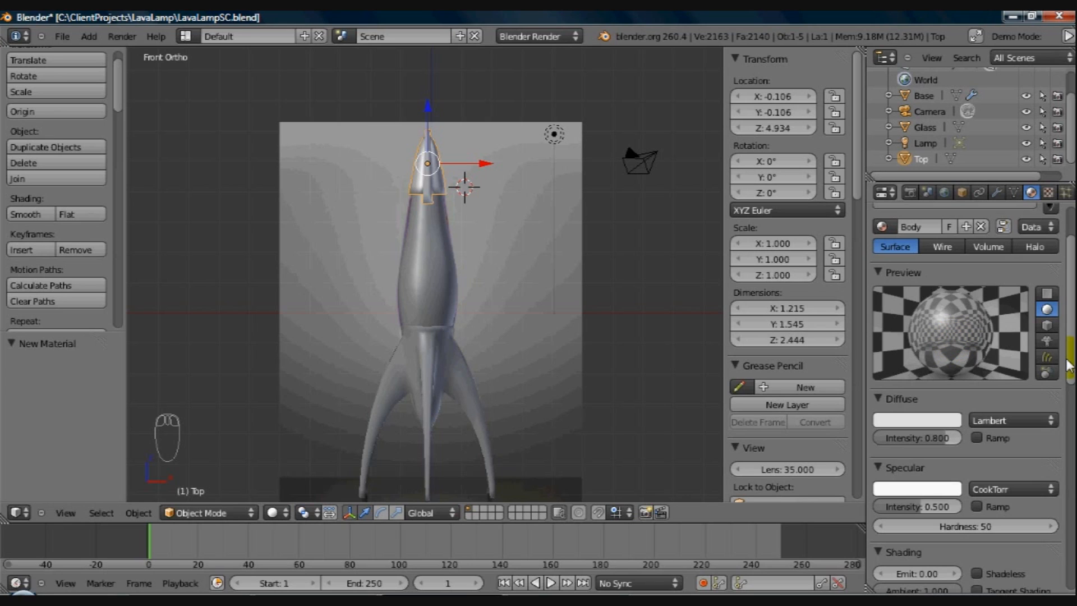
pyautogui.moveTo(1067, 366); pyautogui.dragTo(1068, 553)
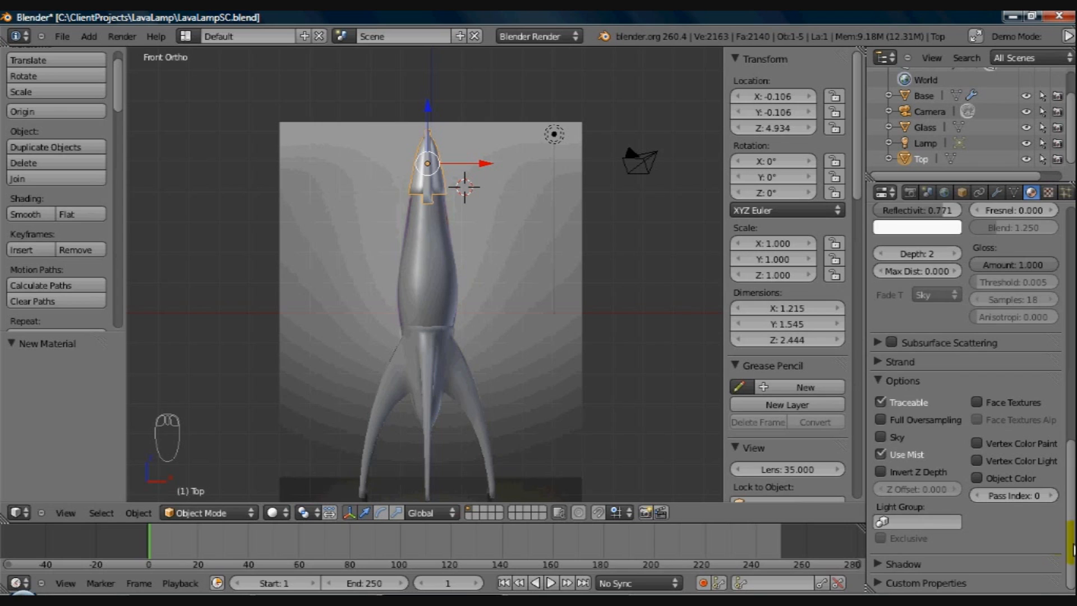
pyautogui.moveTo(1073, 550); pyautogui.dragTo(1073, 219)
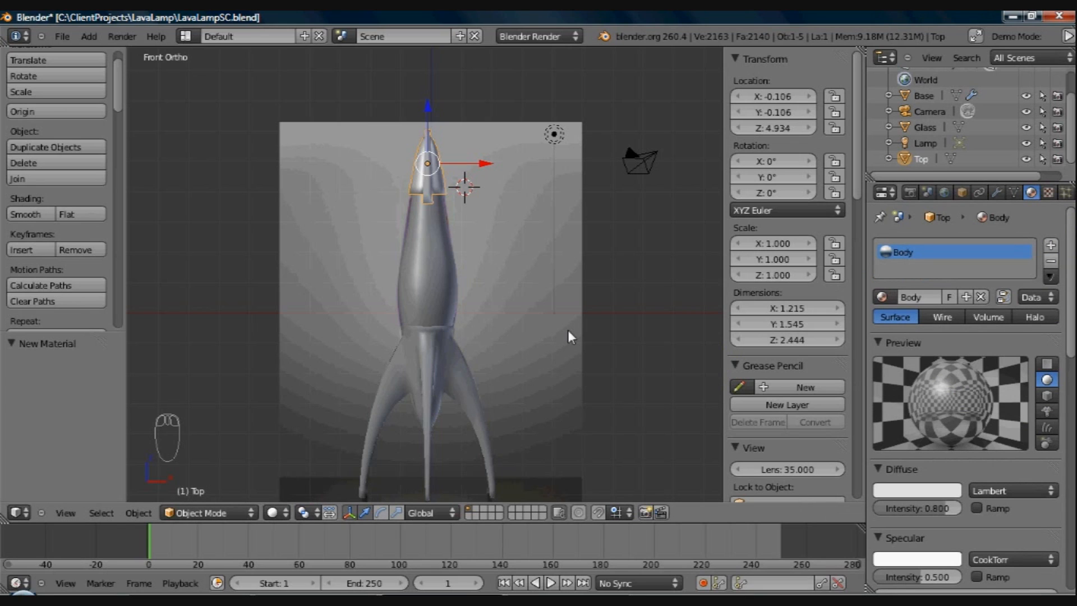
pyautogui.press('F12')
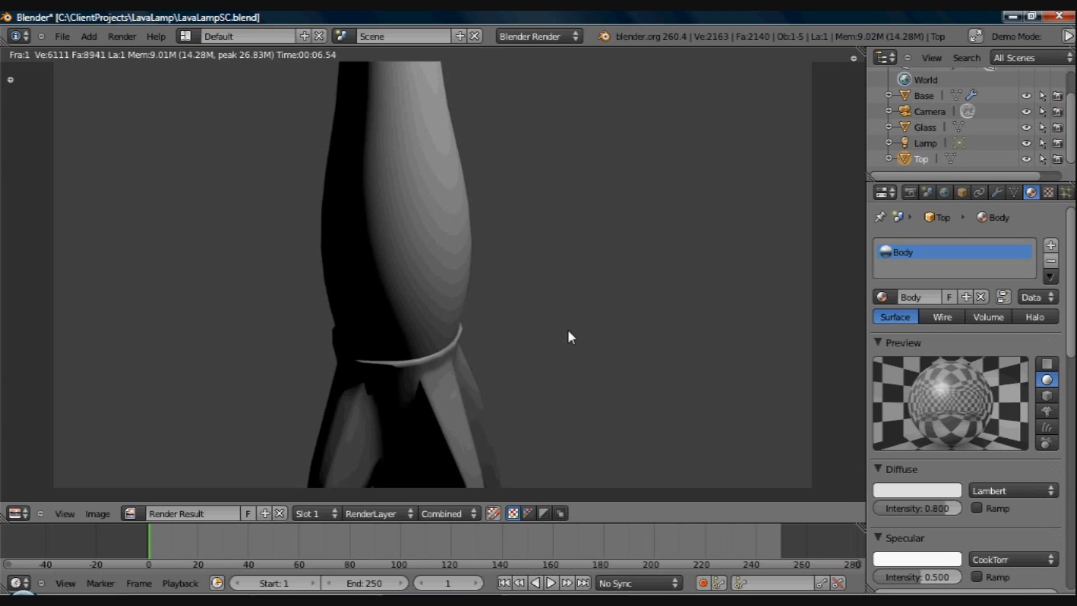
pyautogui.press('F11')
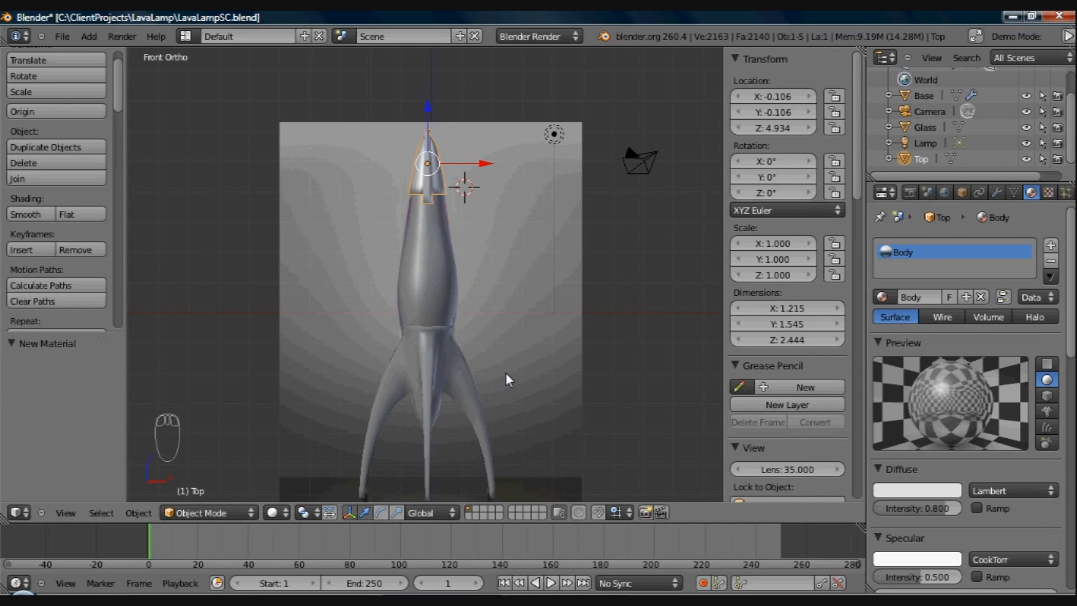
# Step: Align the camera to the front view, reframing until the whole lamp from cap to feet fits inside the camera frame
pyautogui.press('ctrl+alt+KP_0')
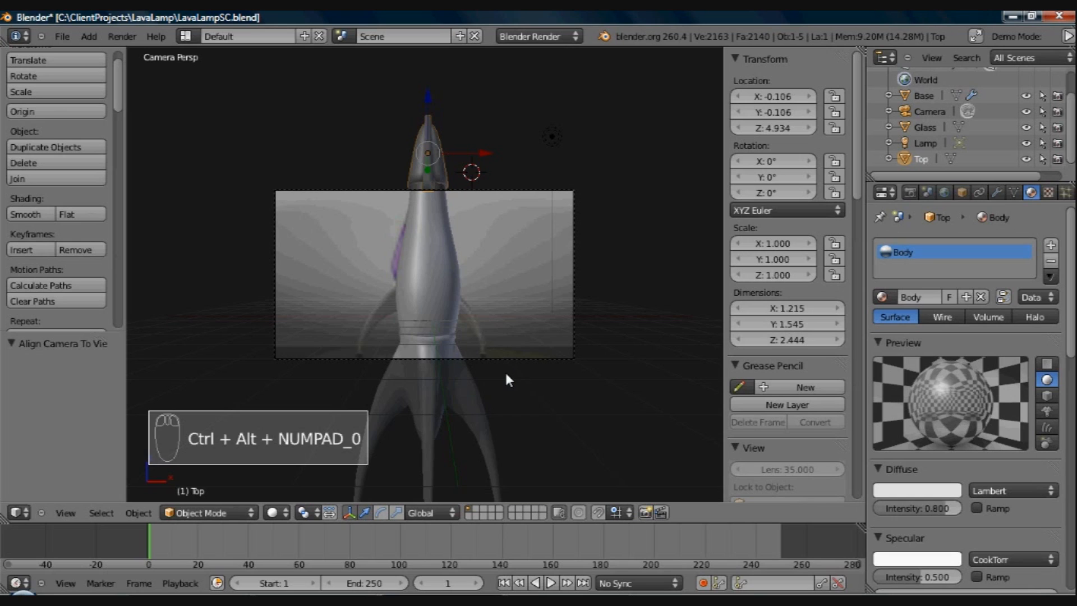
pyautogui.press('KP_0')
pyautogui.keyDown('shift'); pyautogui.moveTo(484, 376); pyautogui.dragTo(480, 336, button='middle'); pyautogui.keyUp('shift')
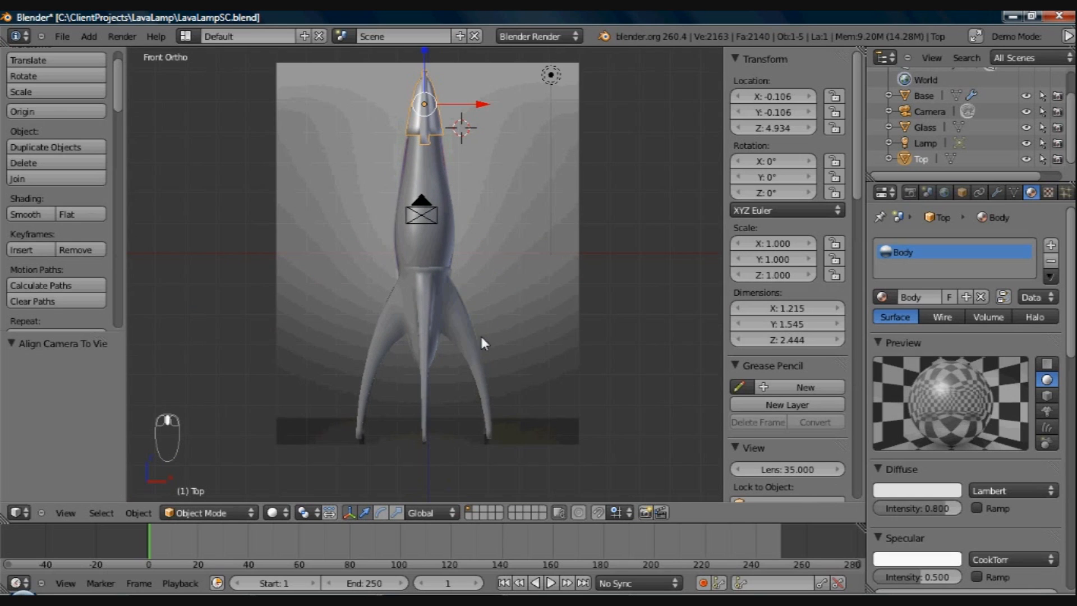
pyautogui.scroll(-2, 478, 231)
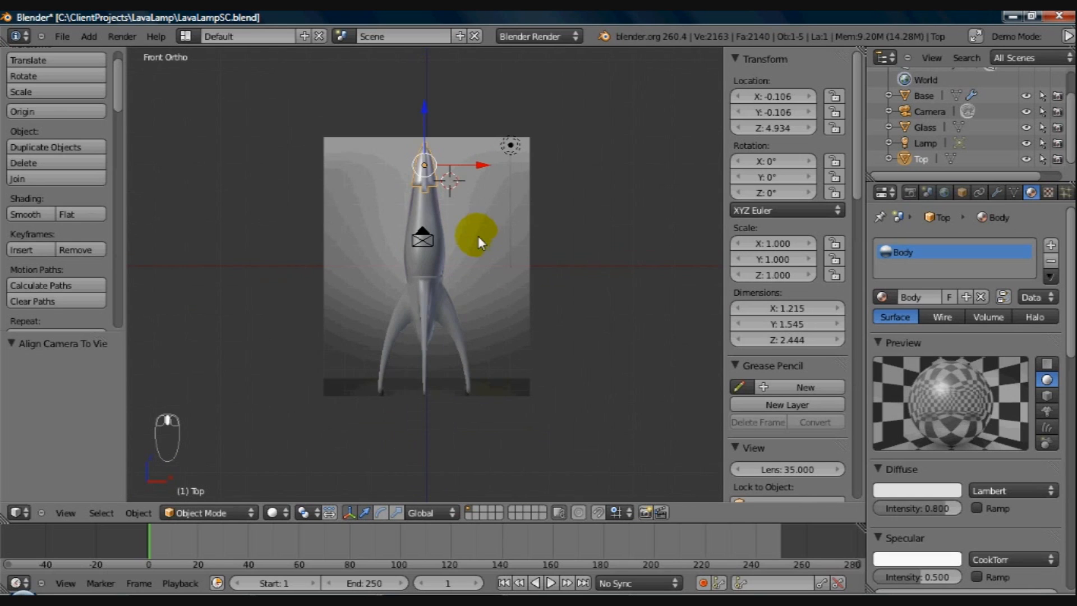
pyautogui.scroll(-2, 478, 230)
pyautogui.press('ctrl+alt+KP_0')
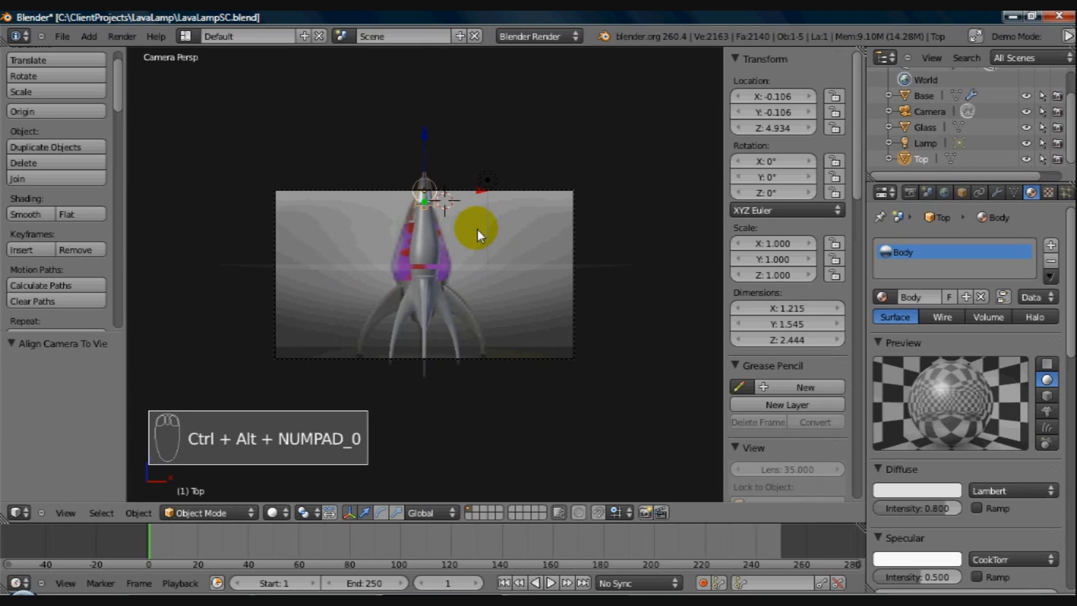
pyautogui.press('KP_0')
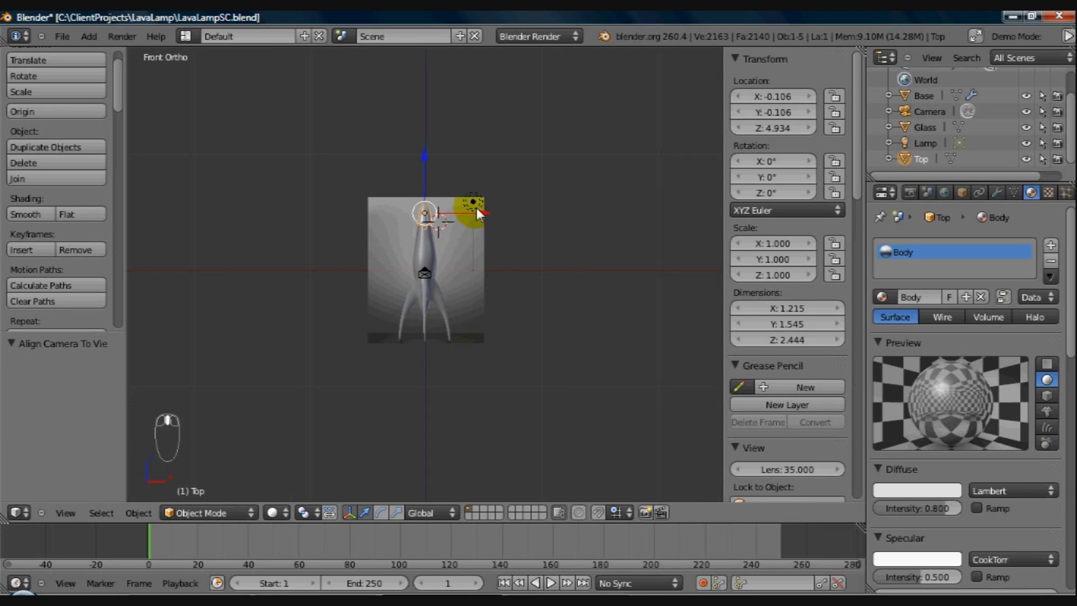
pyautogui.press('ctrl+alt+KP_0')
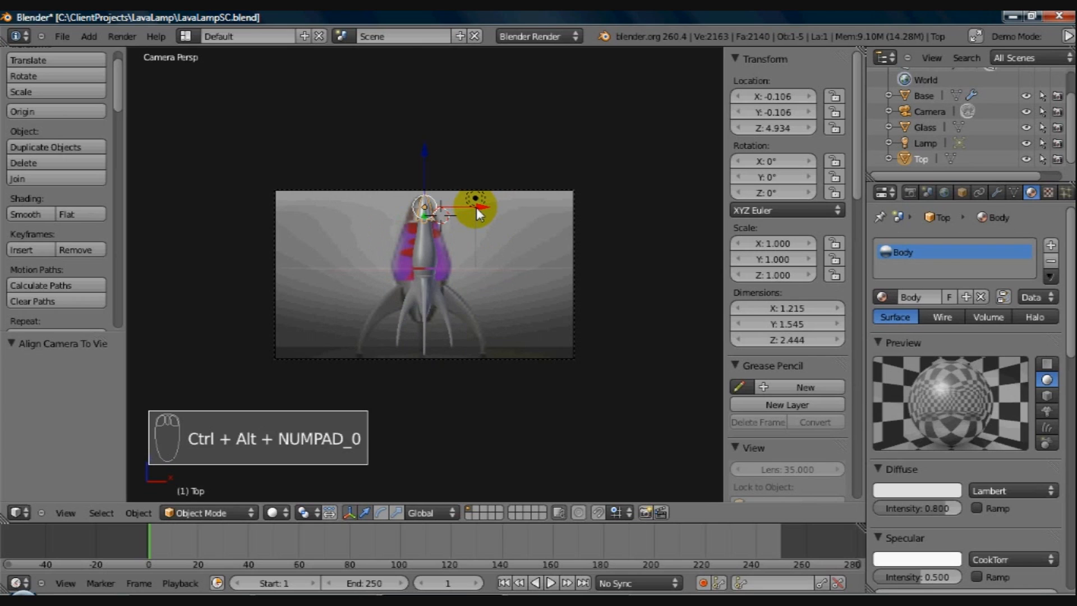
pyautogui.press('KP_0')
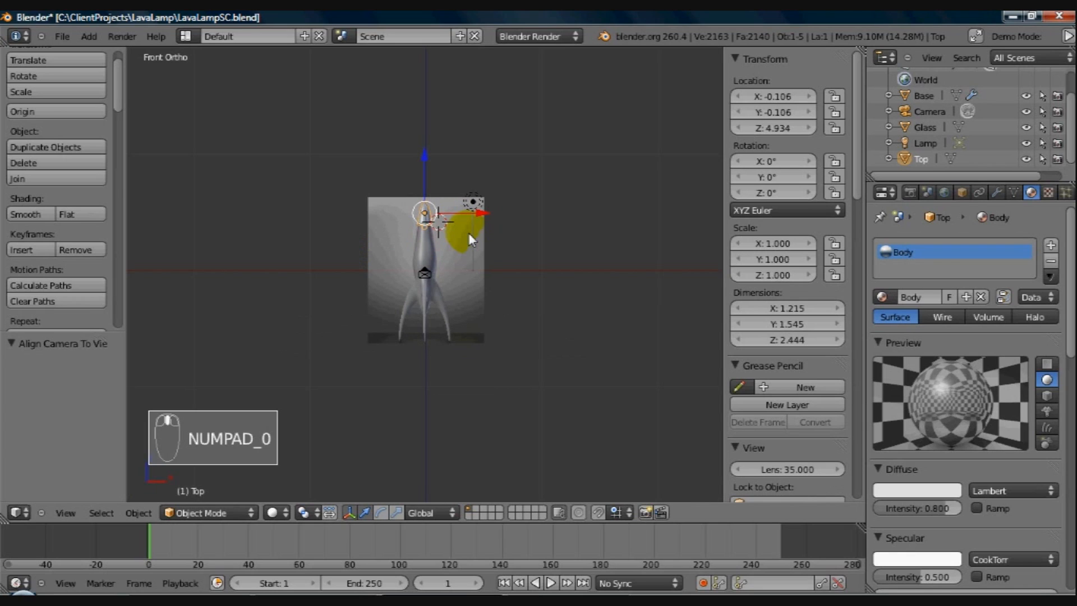
# Step: Hide the Camera object in the viewport and bring the lamp's cap into close view
pyautogui.scroll(1, 470, 234)
pyautogui.click(1026, 111)
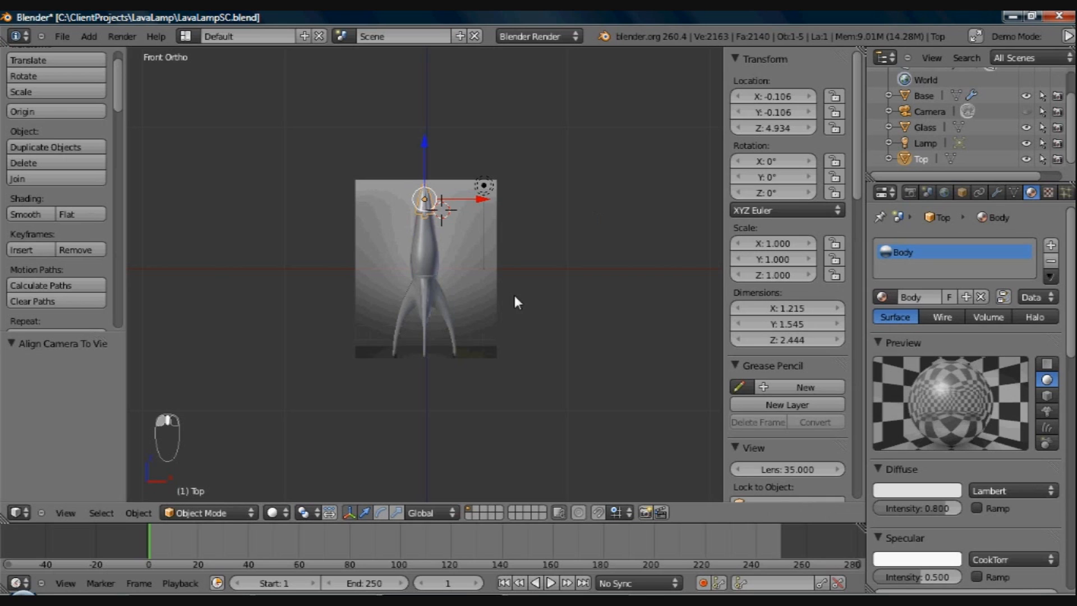
pyautogui.scroll(2, 514, 291)
pyautogui.keyDown('ctrl'); pyautogui.moveTo(531, 372); pyautogui.dragTo(531, 401, button='middle'); pyautogui.keyUp('ctrl')
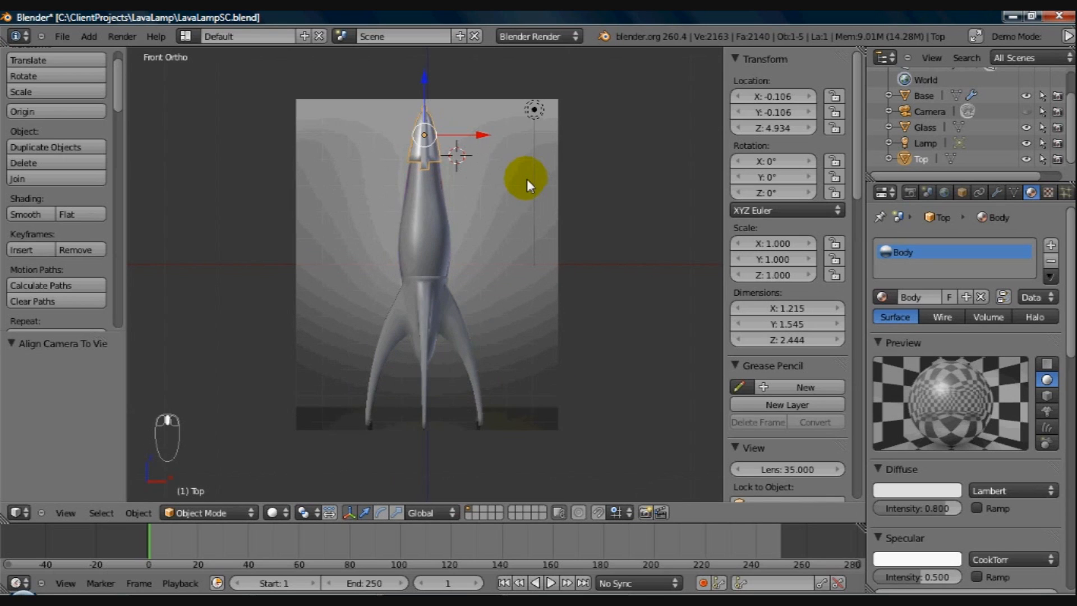
pyautogui.keyDown('ctrl'); pyautogui.moveTo(527, 180); pyautogui.dragTo(525, 280, button='middle'); pyautogui.keyUp('ctrl')
pyautogui.keyDown('ctrl'); pyautogui.moveTo(524, 173); pyautogui.dragTo(517, 247, button='middle'); pyautogui.keyUp('ctrl')
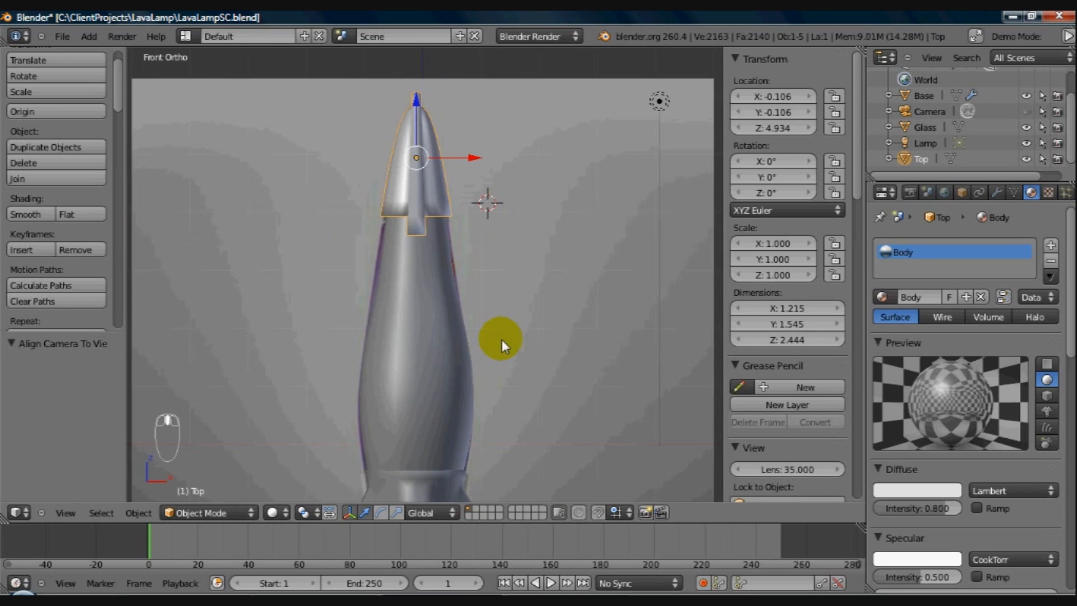
pyautogui.keyDown('shift'); pyautogui.moveTo(502, 339); pyautogui.dragTo(507, 356, button='middle'); pyautogui.keyUp('shift')
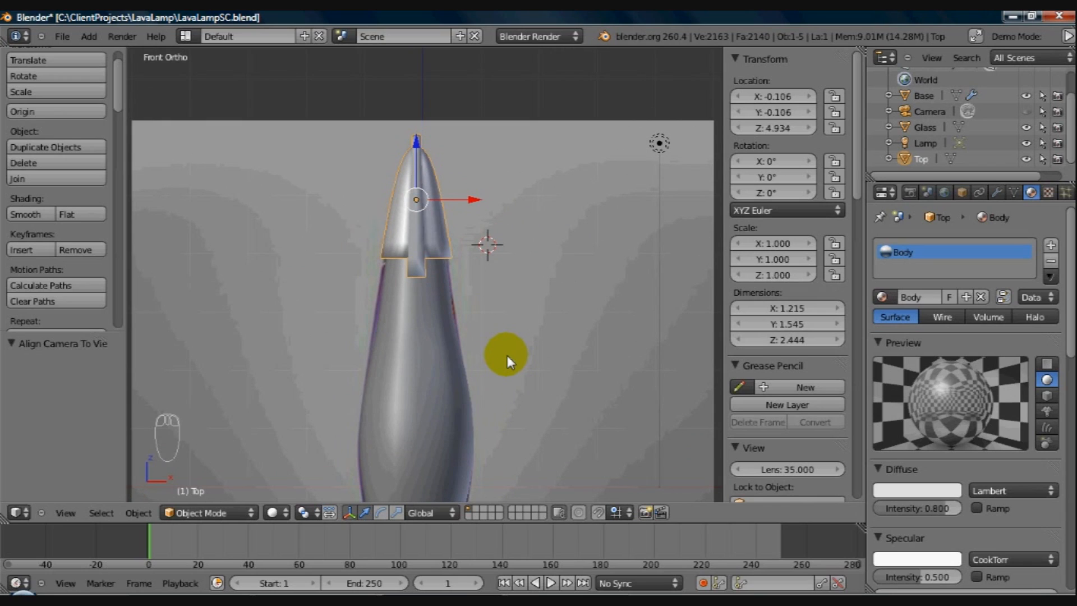
# Step: Test-render the current frame, check the World settings, and return to the 3D view
pyautogui.press('F12')
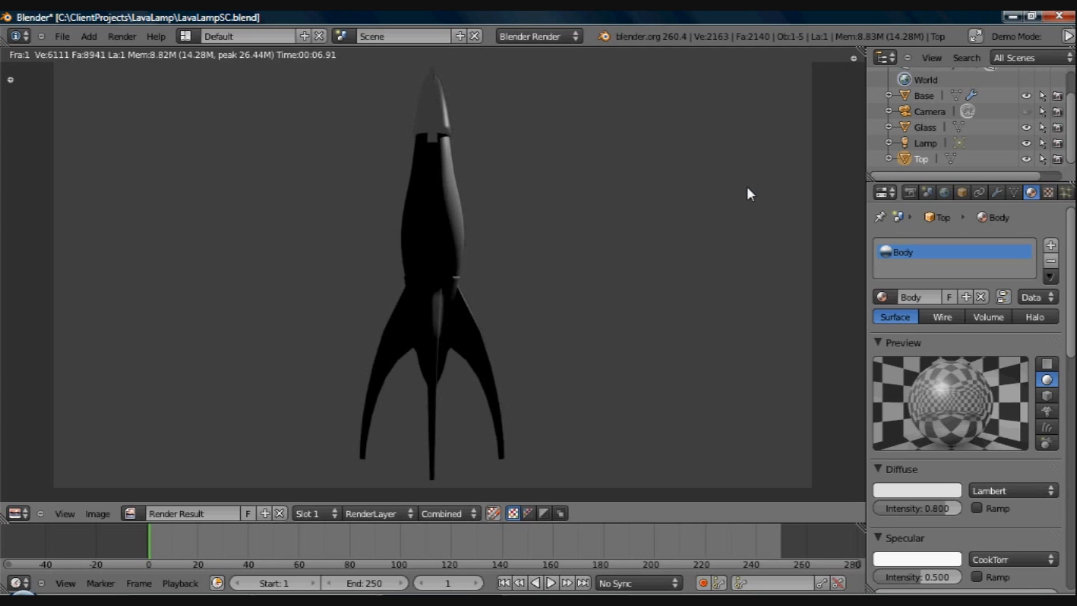
pyautogui.click(944, 194)
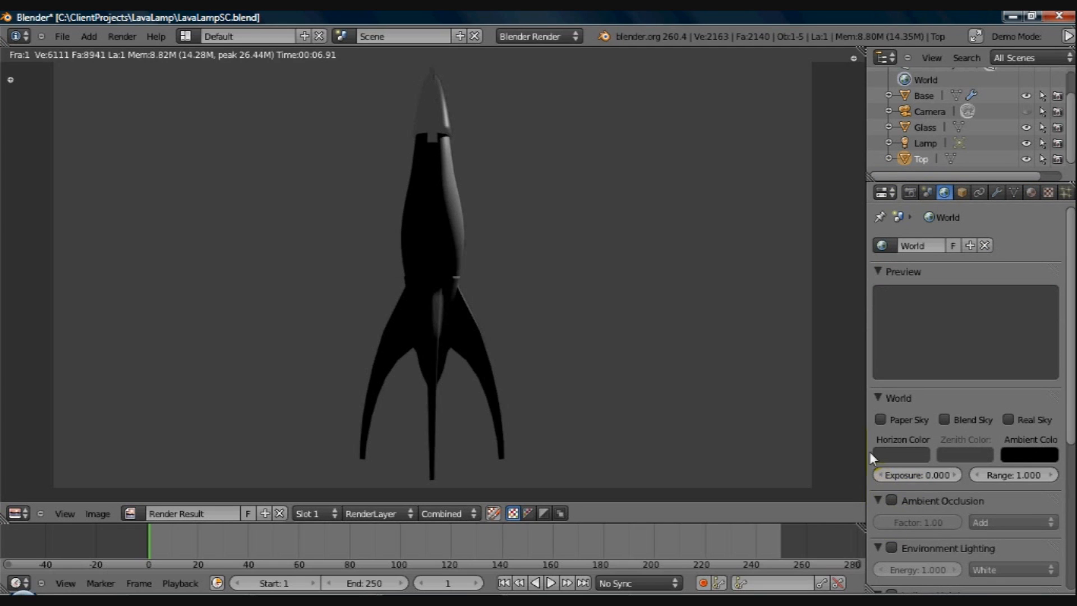
pyautogui.click(1032, 193)
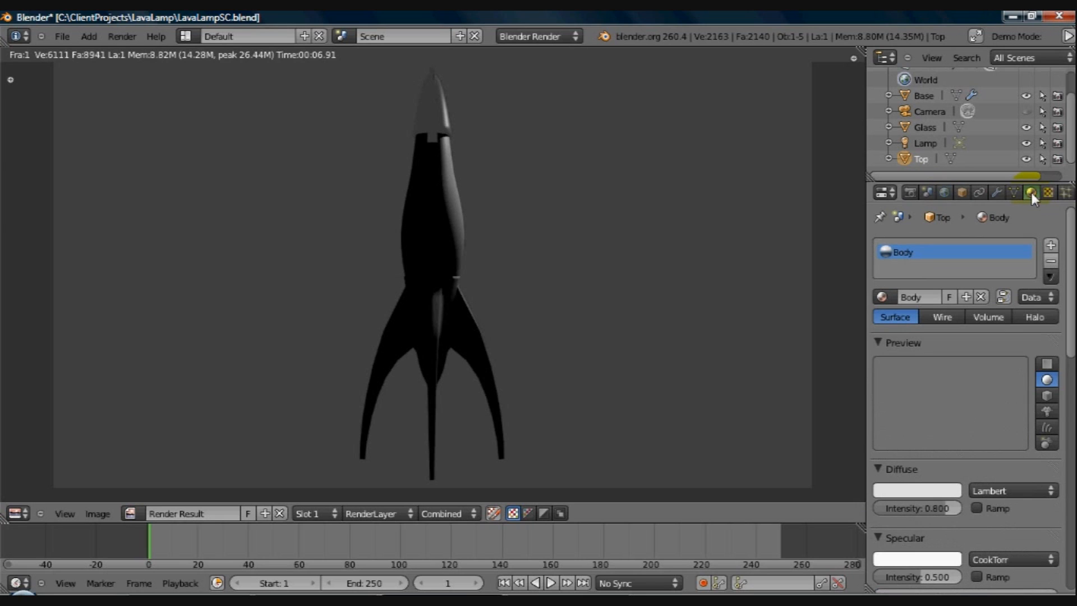
pyautogui.press('F11')
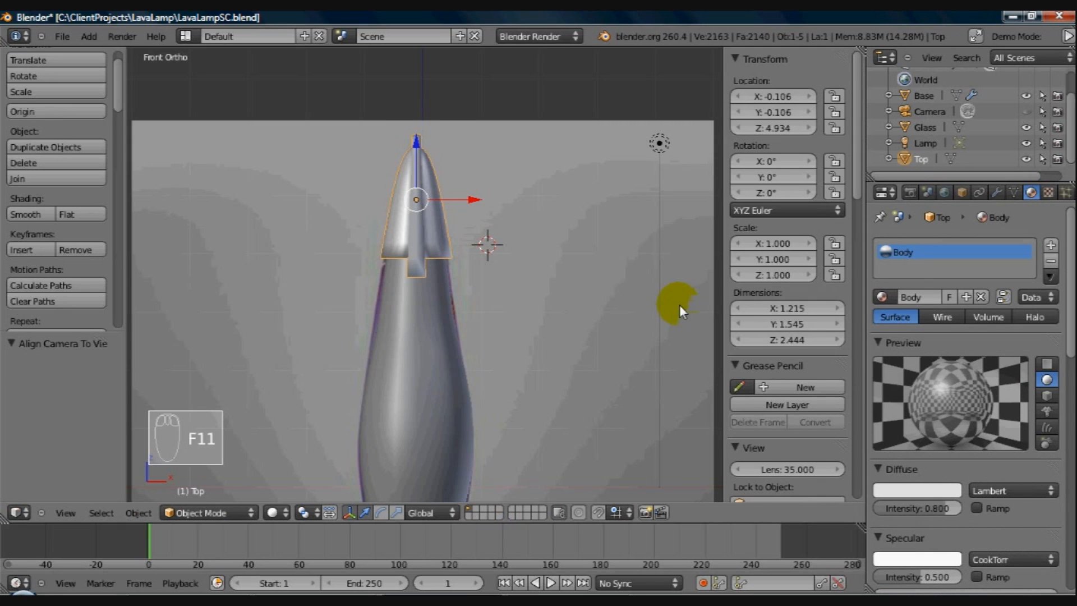
# Step: Select the scene's Lamp light and change its type from Point to Sun
pyautogui.scroll(-5, 603, 260)
pyautogui.rightClick(486, 242)
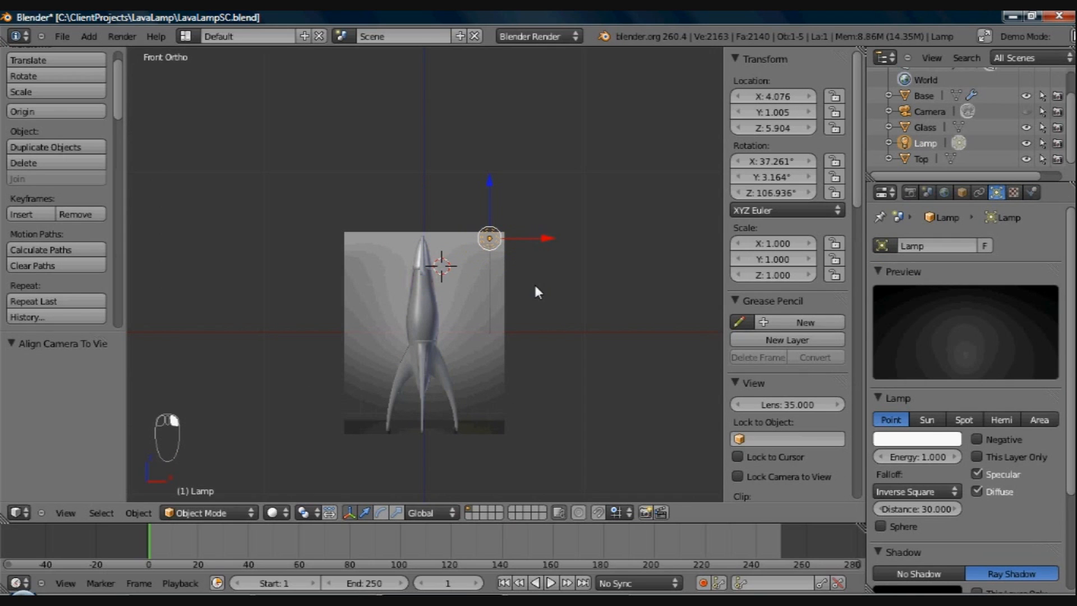
pyautogui.click(927, 420)
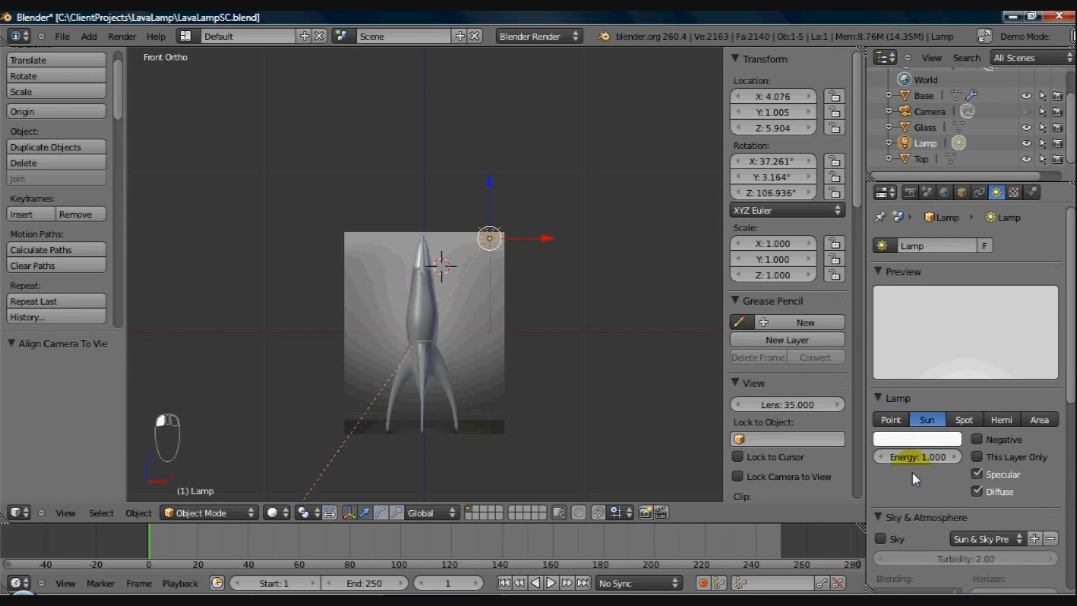
# Step: Rotate the sun light from the side and front to a steeper downward angle, about X 10.5°, Y -6.3°, Z 113.1°
pyautogui.moveTo(510, 367); pyautogui.dragTo(363, 329, button='middle')
pyautogui.press('r')
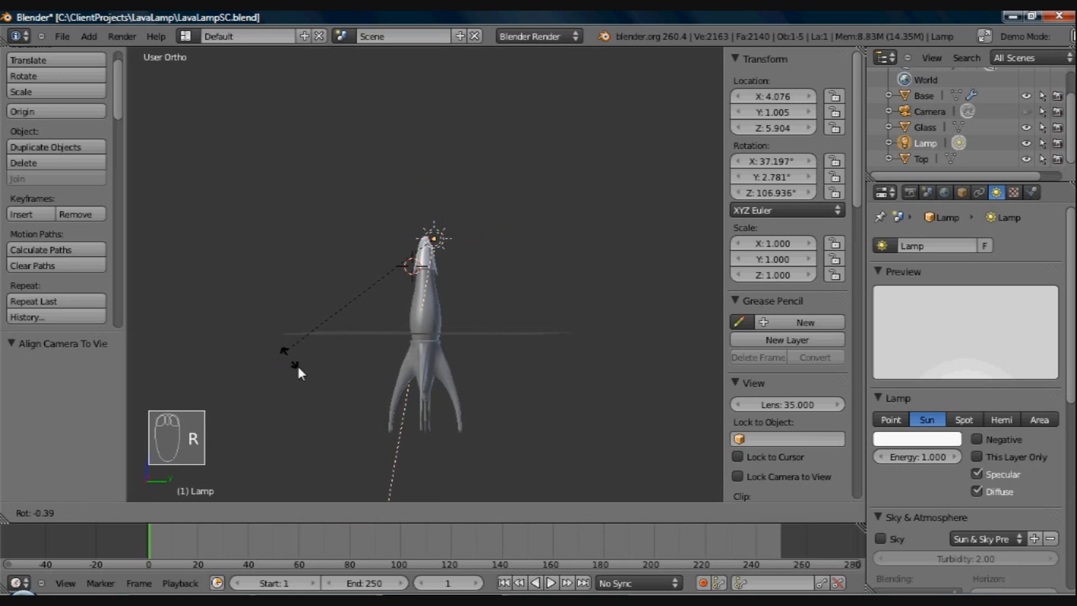
pyautogui.click(343, 385)
pyautogui.moveTo(328, 352); pyautogui.dragTo(441, 353, button='middle')
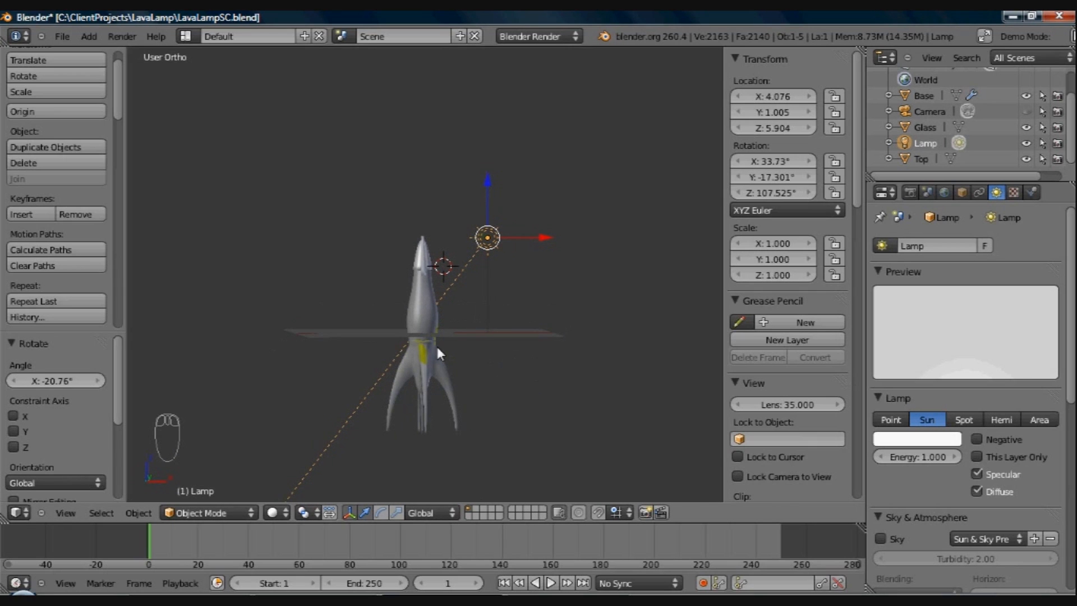
pyautogui.press('r')
pyautogui.press('r')
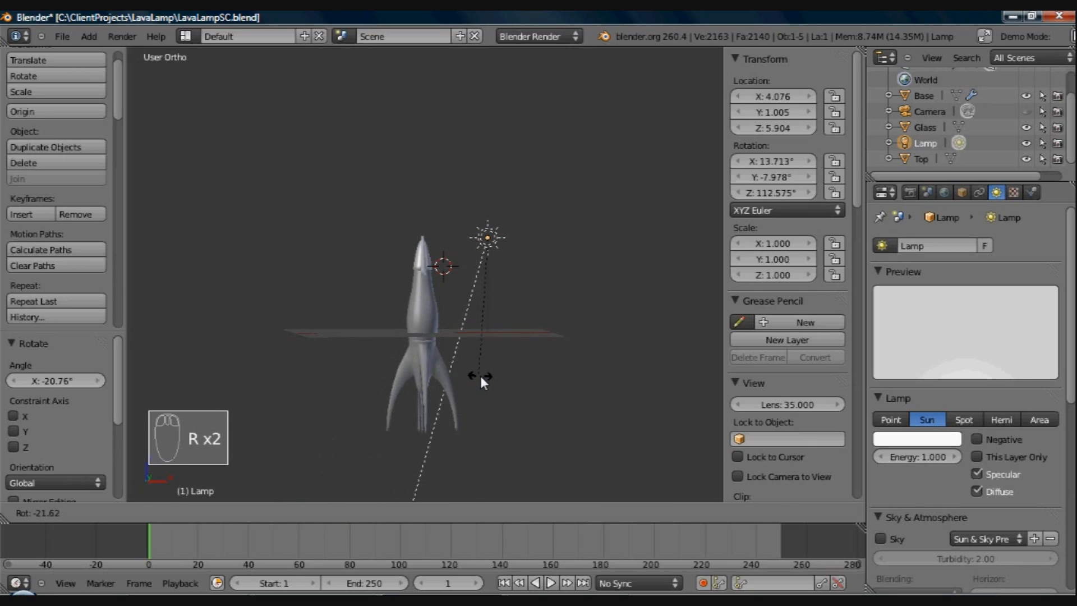
pyautogui.click(486, 375)
# Step: Move the sun light along Z to below the rocket's feet, at about Z -7.643, and test-render the frame
pyautogui.moveTo(488, 209); pyautogui.dragTo(505, 194)
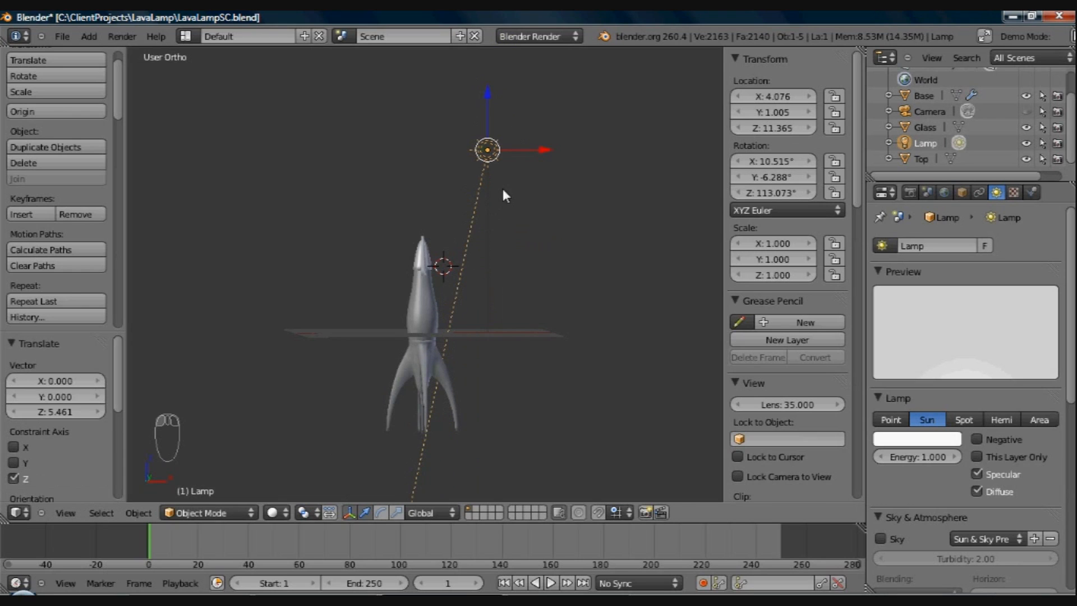
pyautogui.moveTo(512, 308); pyautogui.dragTo(547, 312, button='middle')
pyautogui.moveTo(484, 209); pyautogui.dragTo(426, 334, button='middle')
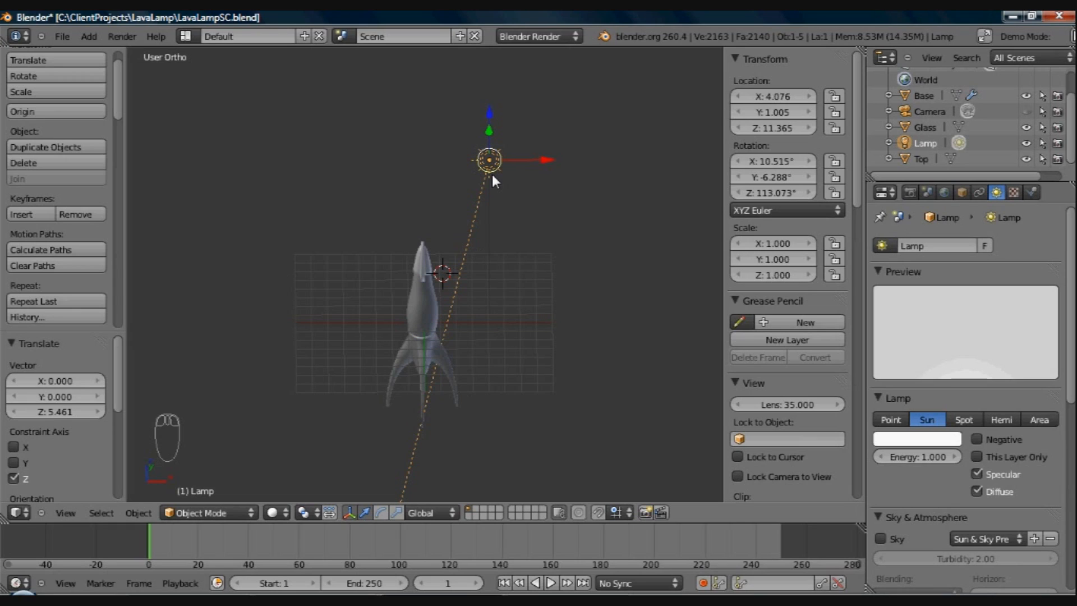
pyautogui.moveTo(489, 127); pyautogui.dragTo(461, 369)
pyautogui.moveTo(470, 358); pyautogui.dragTo(474, 355, button='middle')
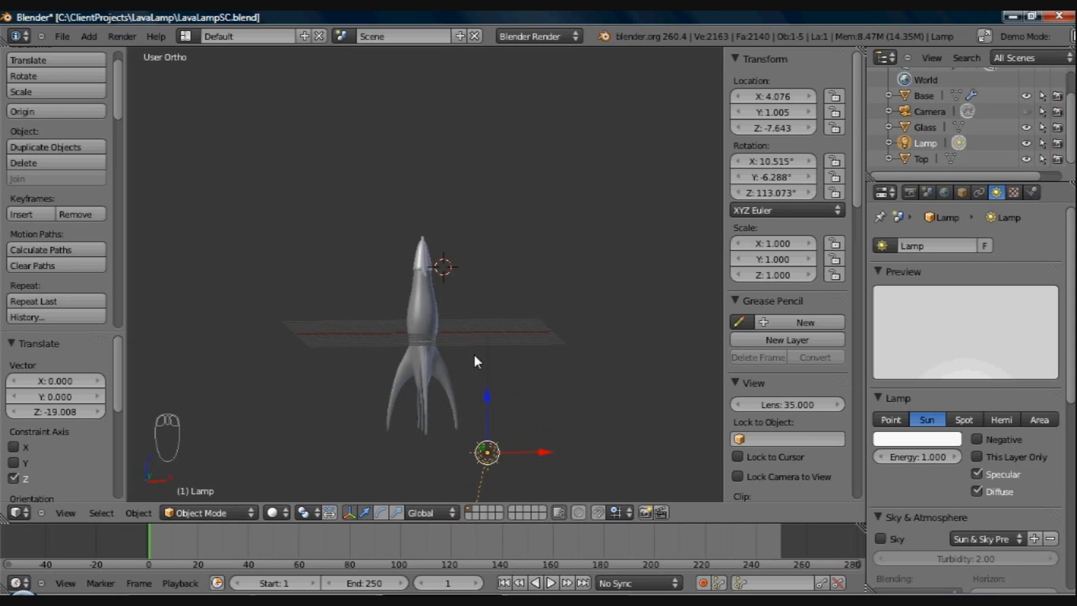
pyautogui.press('F12')
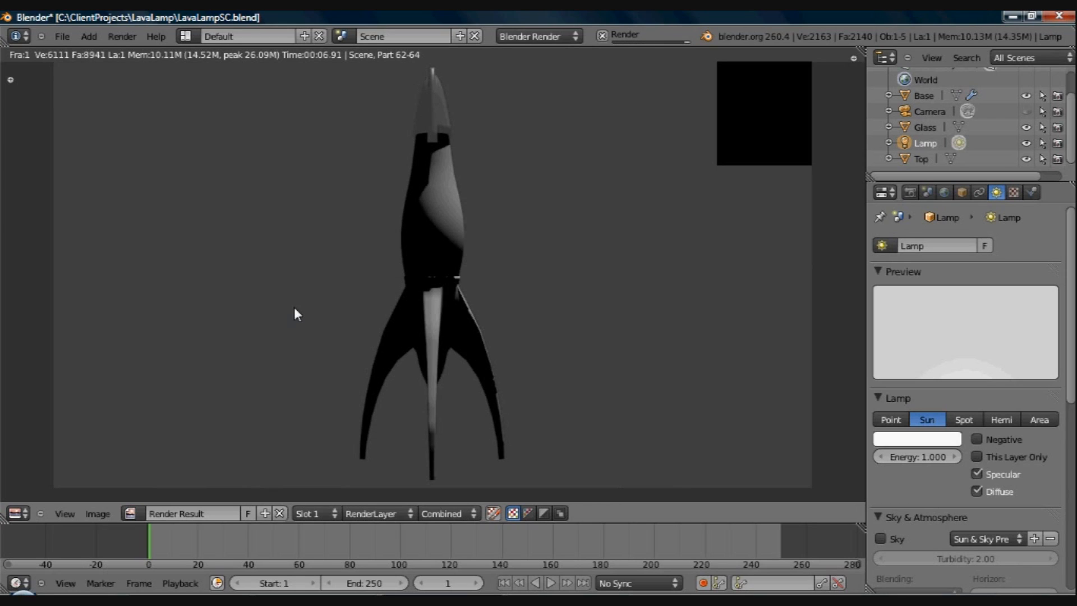
# Step: Enable the World's Environment Lighting with an energy of 0.290, test-render the lamp, and return to the 3D view
pyautogui.click(946, 192)
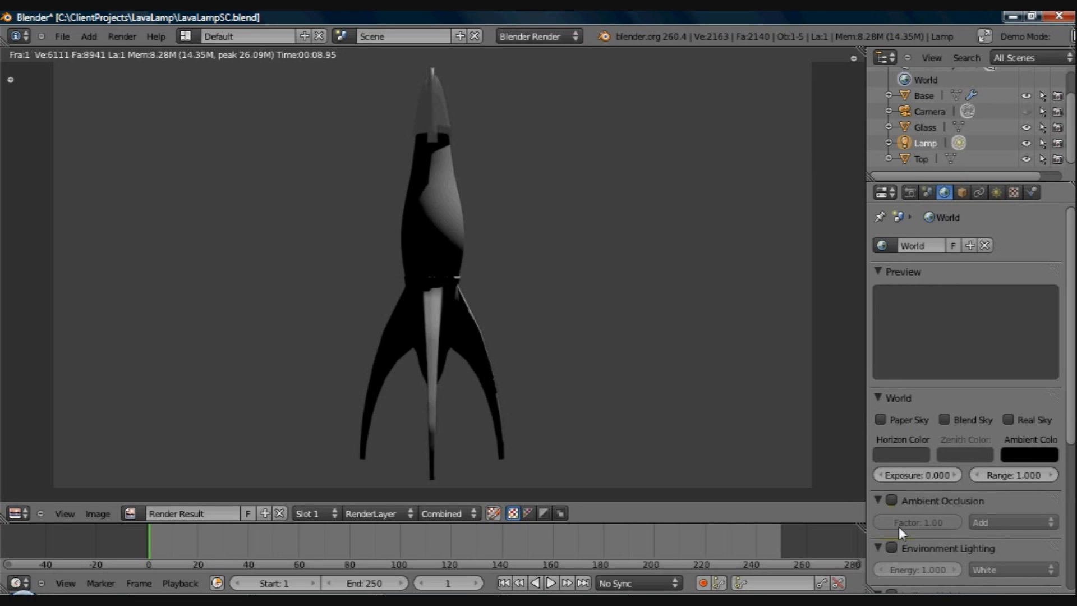
pyautogui.click(892, 547)
pyautogui.moveTo(934, 568); pyautogui.dragTo(918, 570)
pyautogui.moveTo(882, 13); pyautogui.dragTo(870, 12)
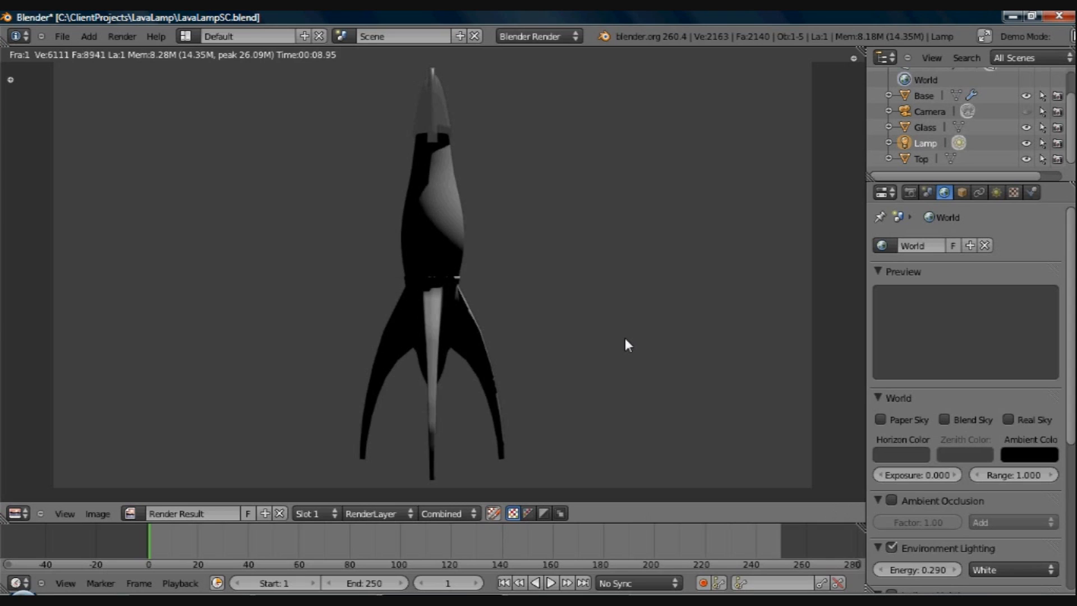
pyautogui.press('F12')
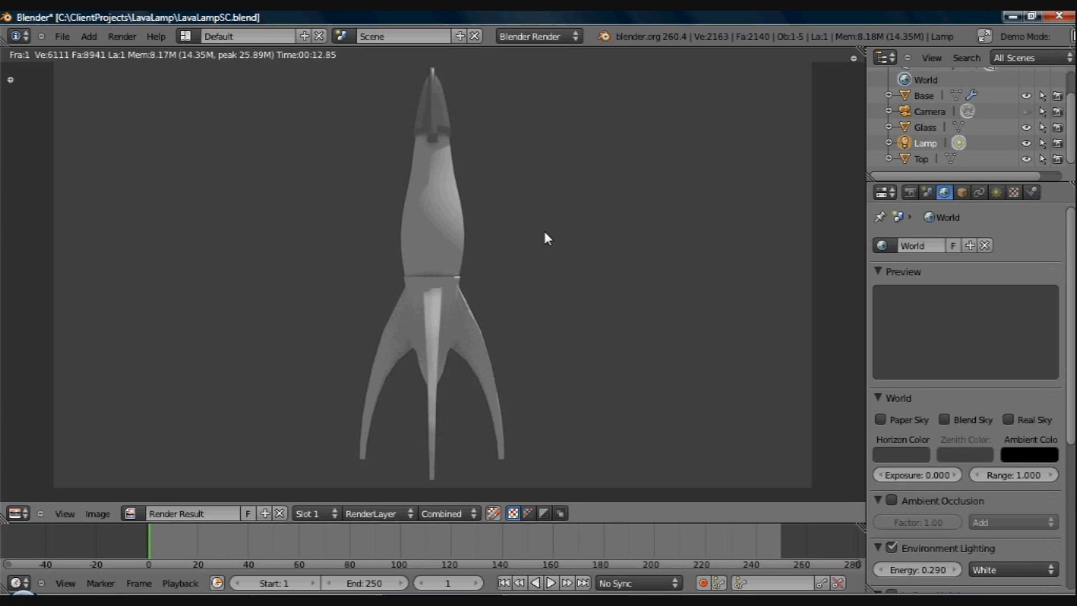
pyautogui.press('F11')
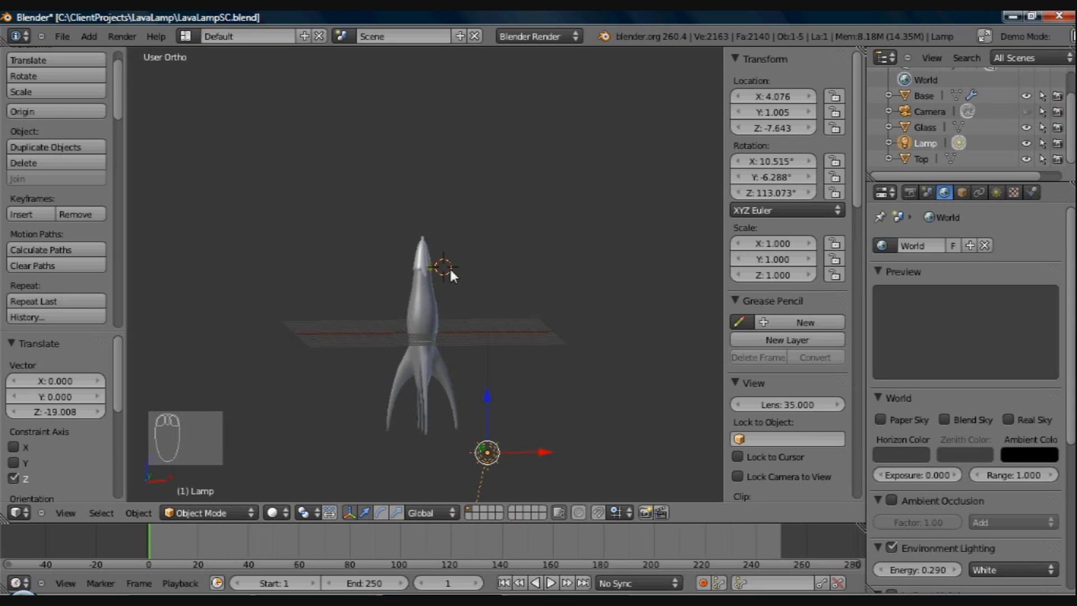
# Step: Select the Top cap object and show the texture slots in a widened properties editor
pyautogui.scroll(4, 446, 303)
pyautogui.scroll(1, 436, 362)
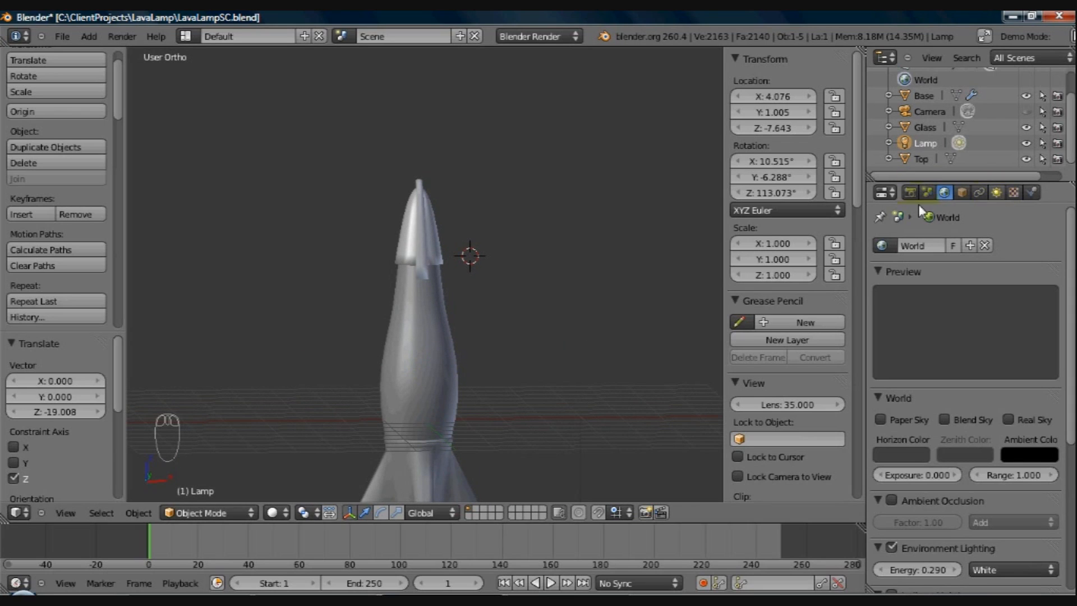
pyautogui.rightClick(433, 235)
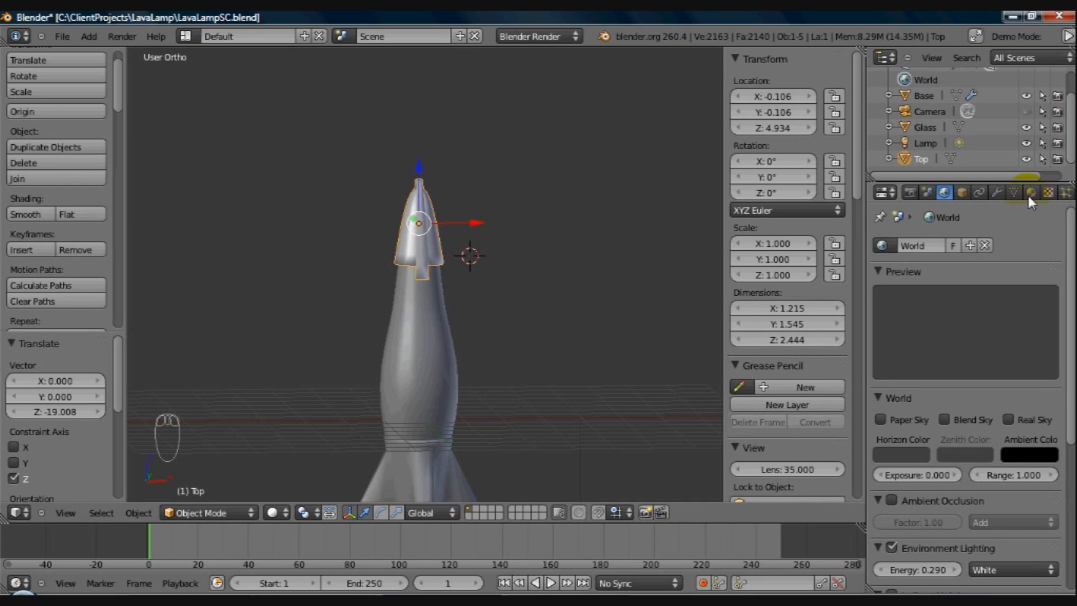
pyautogui.click(1048, 193)
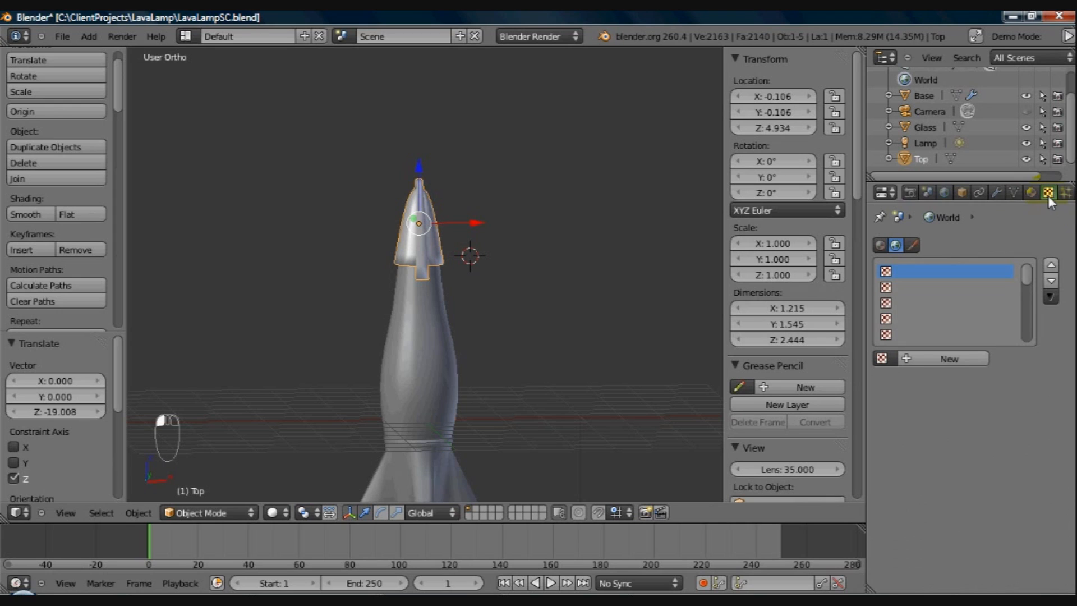
pyautogui.moveTo(864, 267); pyautogui.dragTo(816, 268)
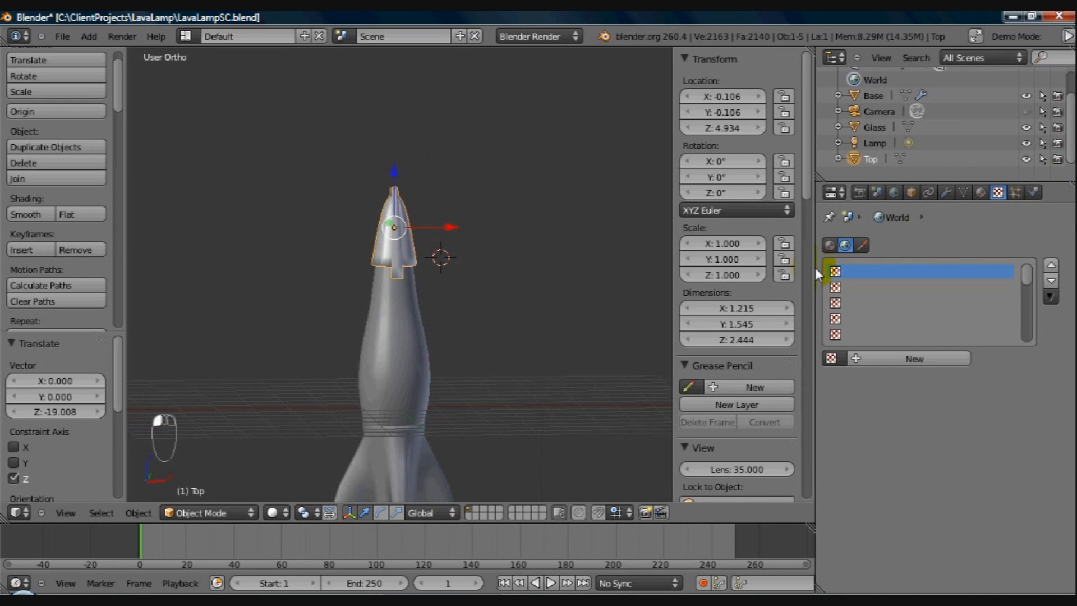
# Step: Add a new texture to the World's first texture slot and set its type to Image or Movie
pyautogui.click(877, 359)
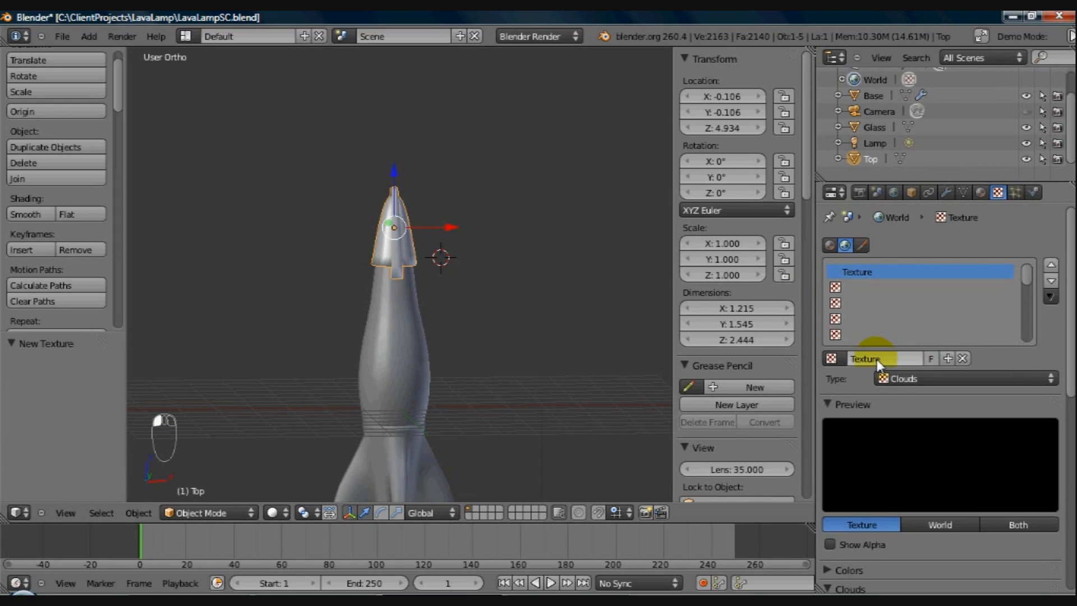
pyautogui.click(920, 378)
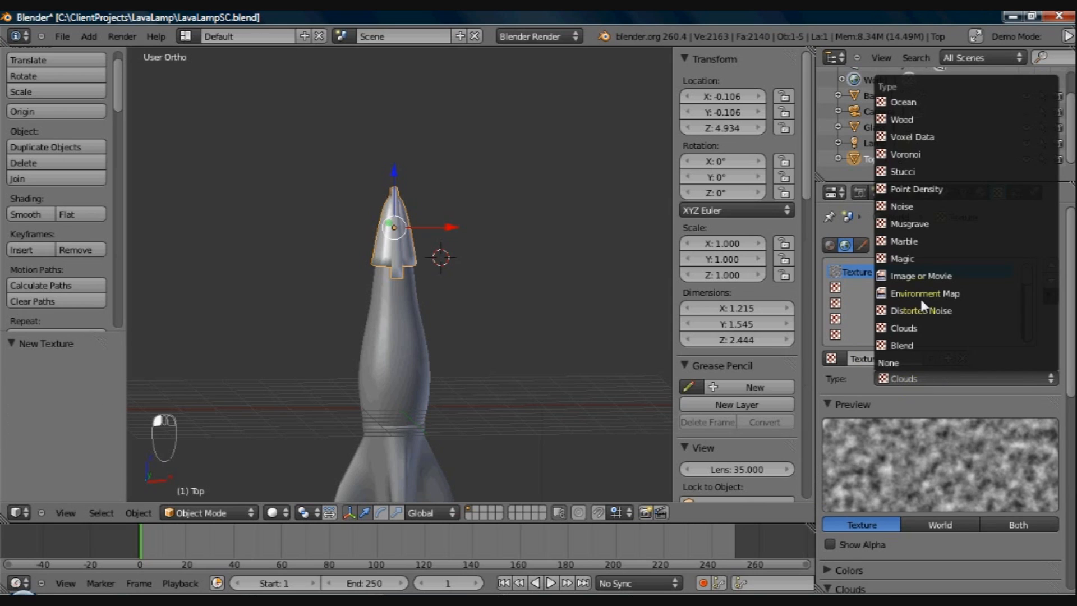
pyautogui.click(916, 275)
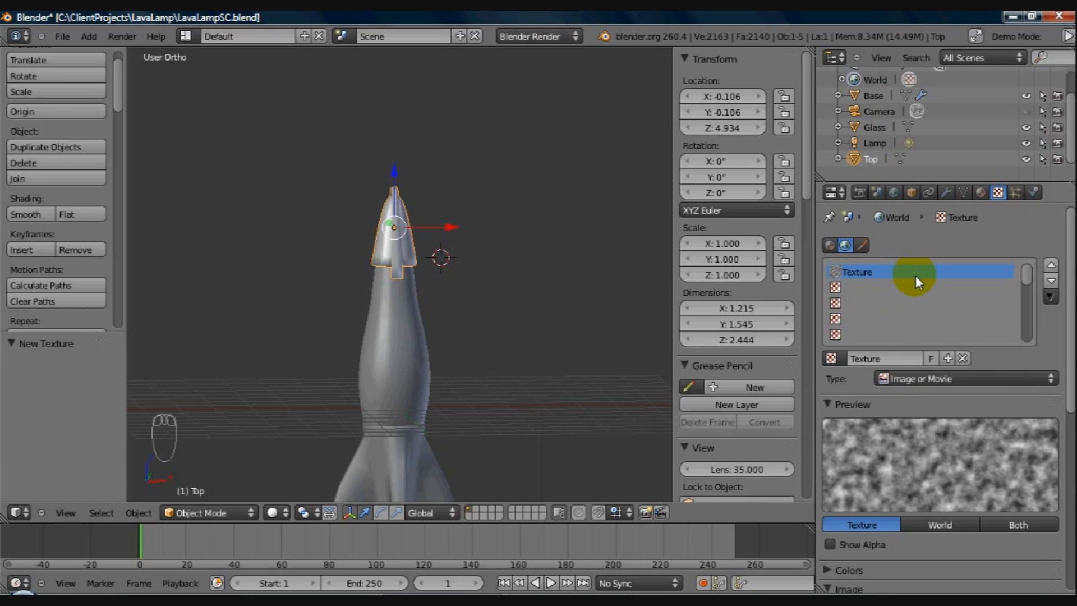
# Step: Preview both the texture and the World with alpha shown, and load night_hdr_jpg.jpg from the HDRI Images folder into the World texture
pyautogui.scroll(-5, 1037, 419)
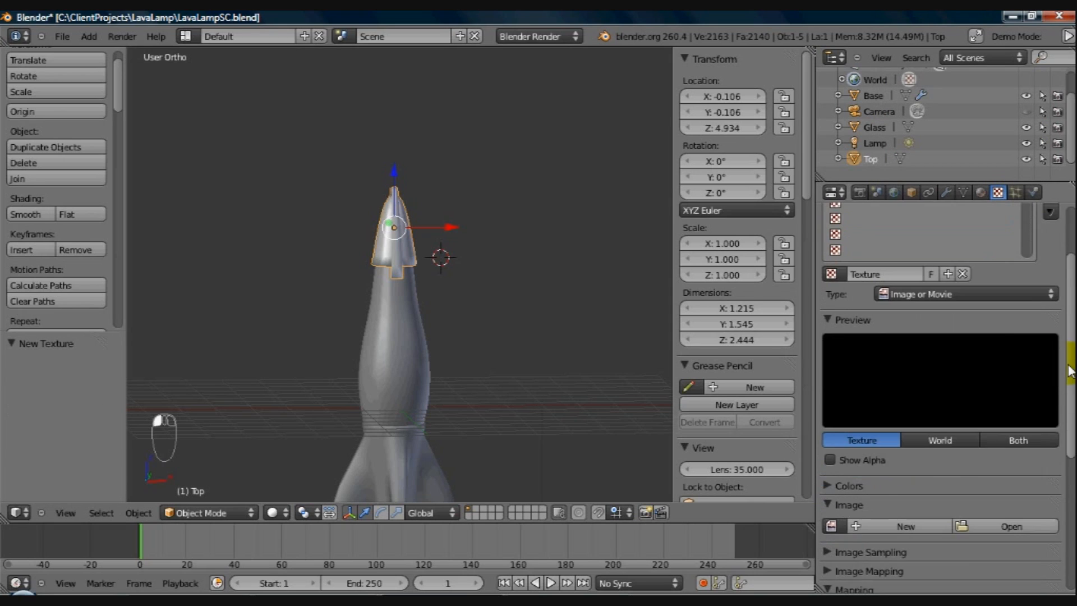
pyautogui.click(1031, 418)
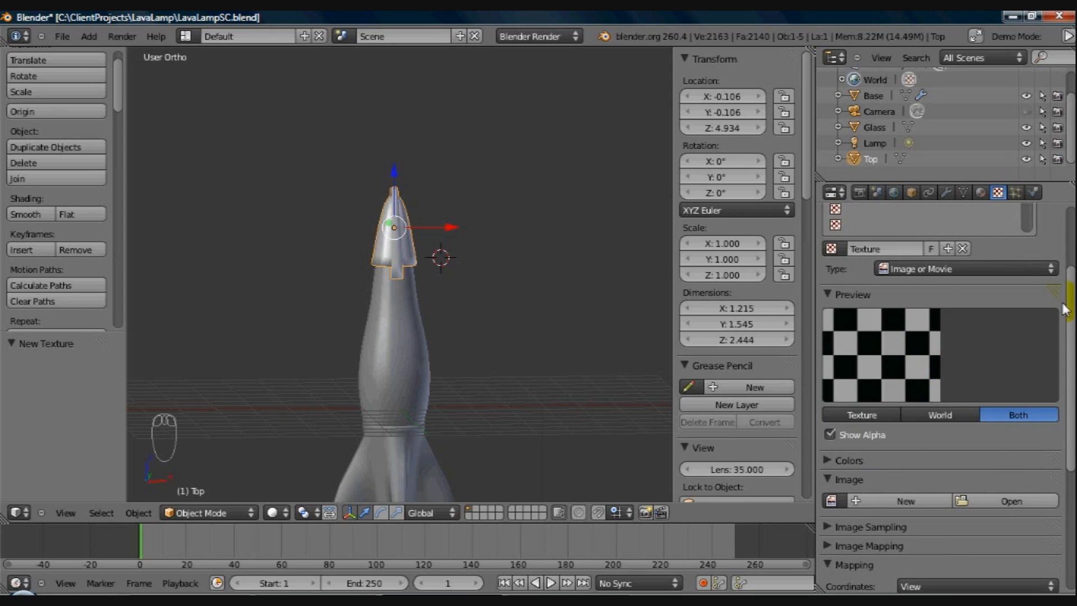
pyautogui.moveTo(1071, 339); pyautogui.dragTo(1072, 423)
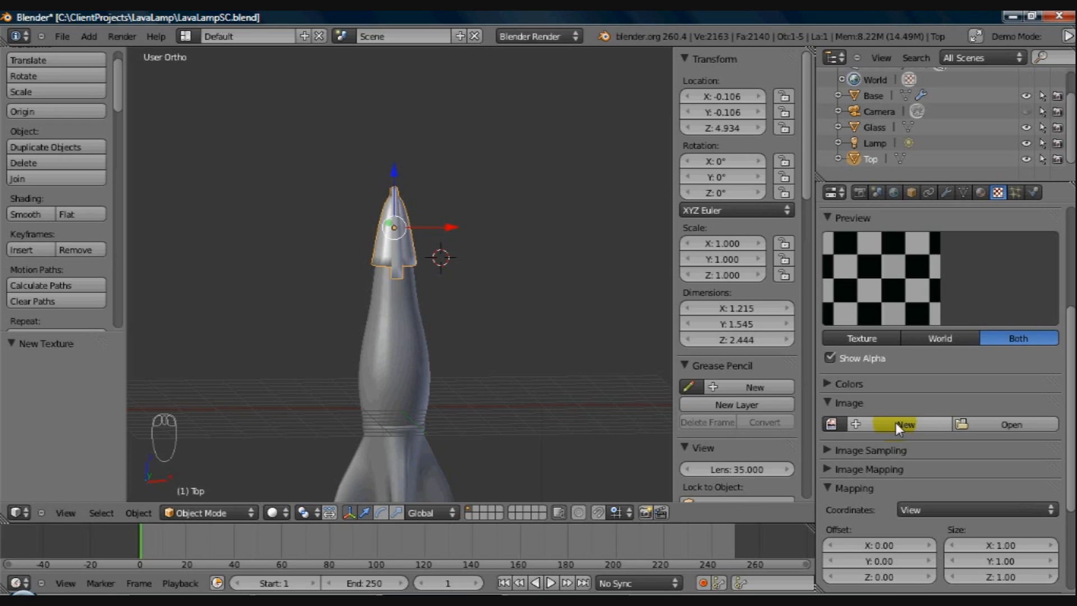
pyautogui.click(982, 424)
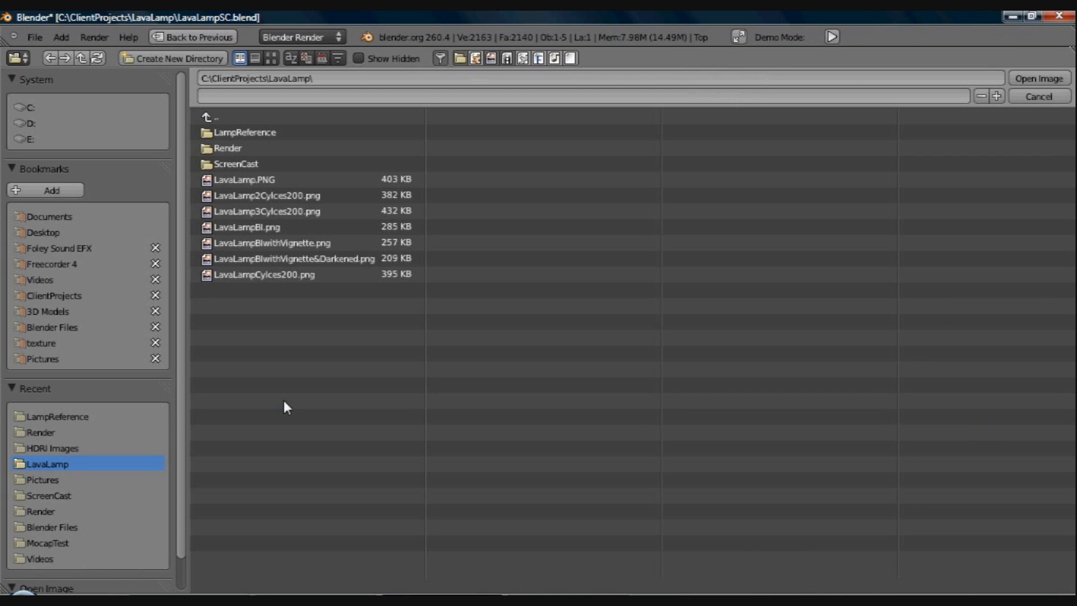
pyautogui.click(66, 449)
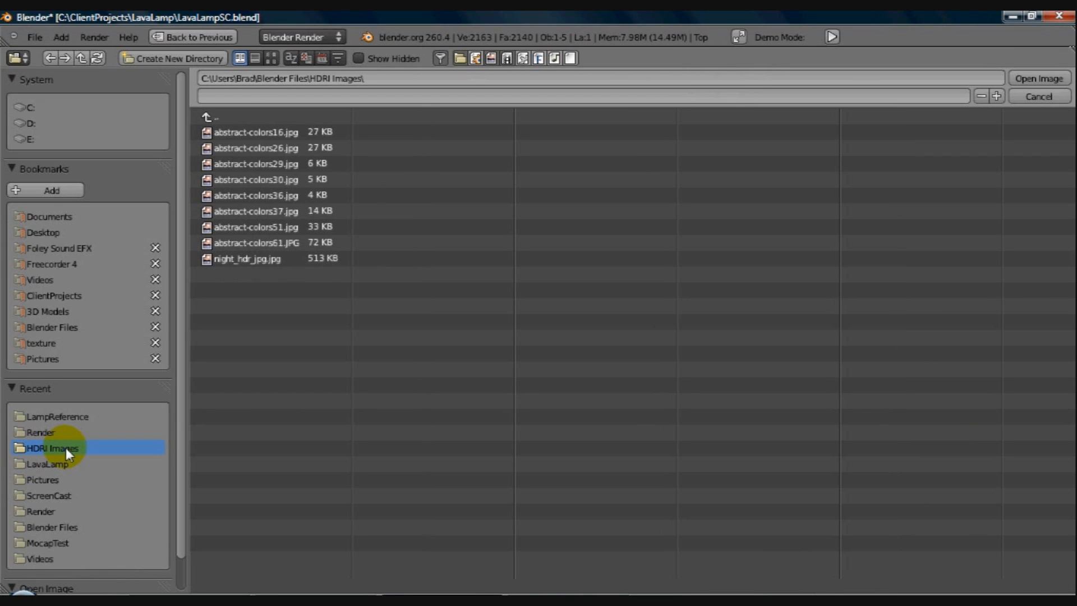
pyautogui.click(272, 58)
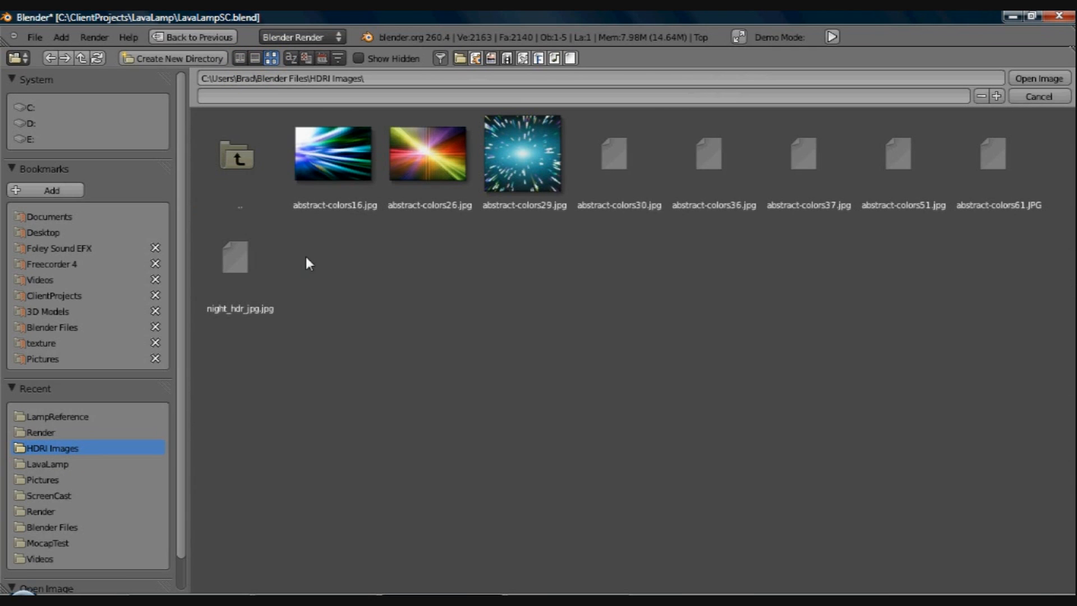
pyautogui.click(224, 272)
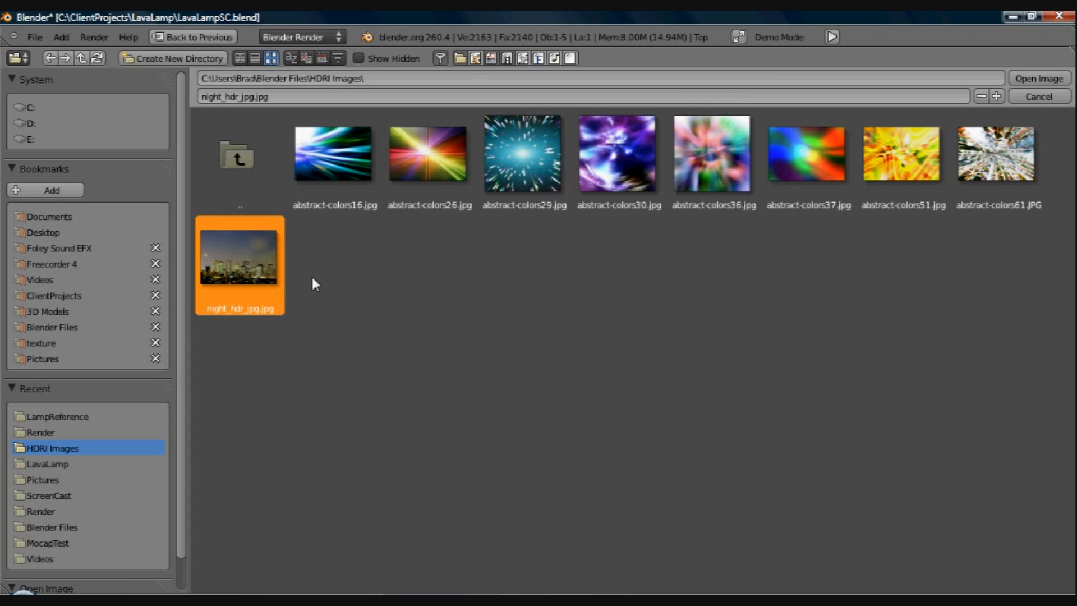
pyautogui.click(1020, 83)
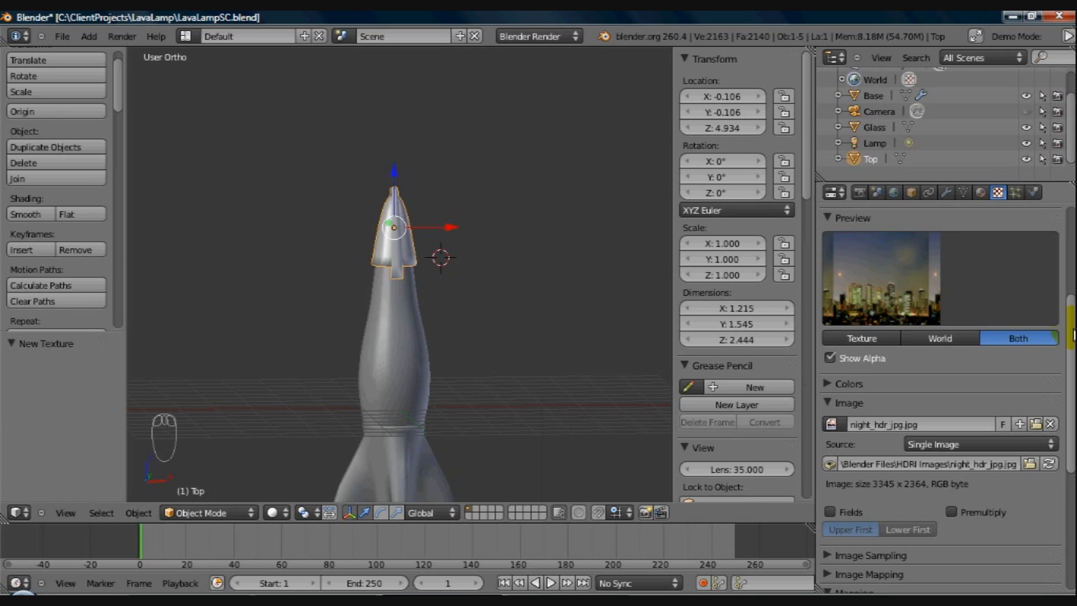
# Step: Collapse the Image settings and examine the World texture's image mapping, influence and mapping coordinate options
pyautogui.moveTo(1073, 335); pyautogui.dragTo(1069, 350)
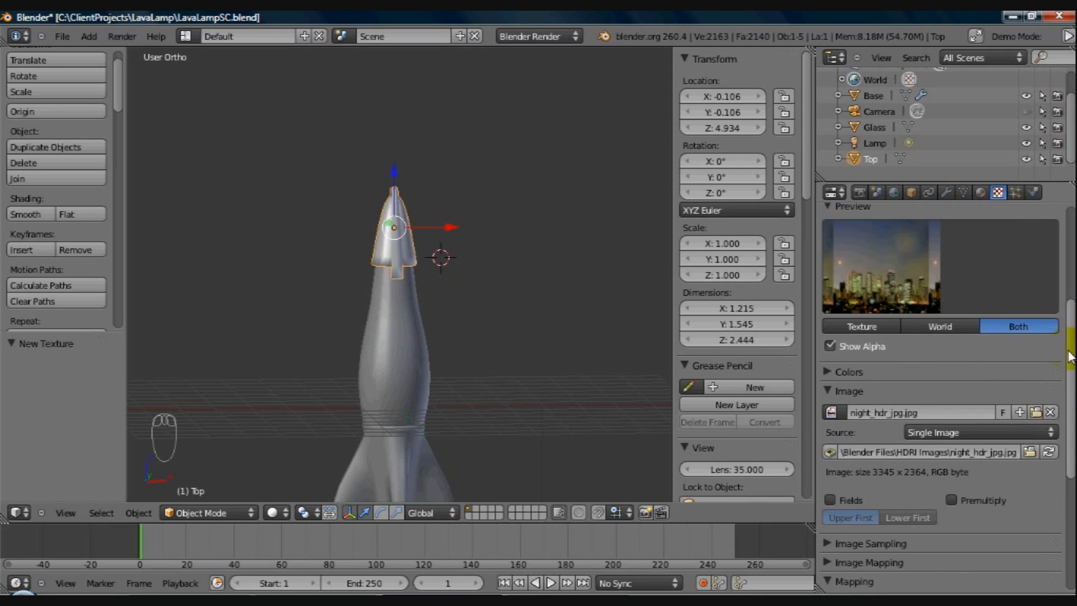
pyautogui.scroll(-2, 1071, 357)
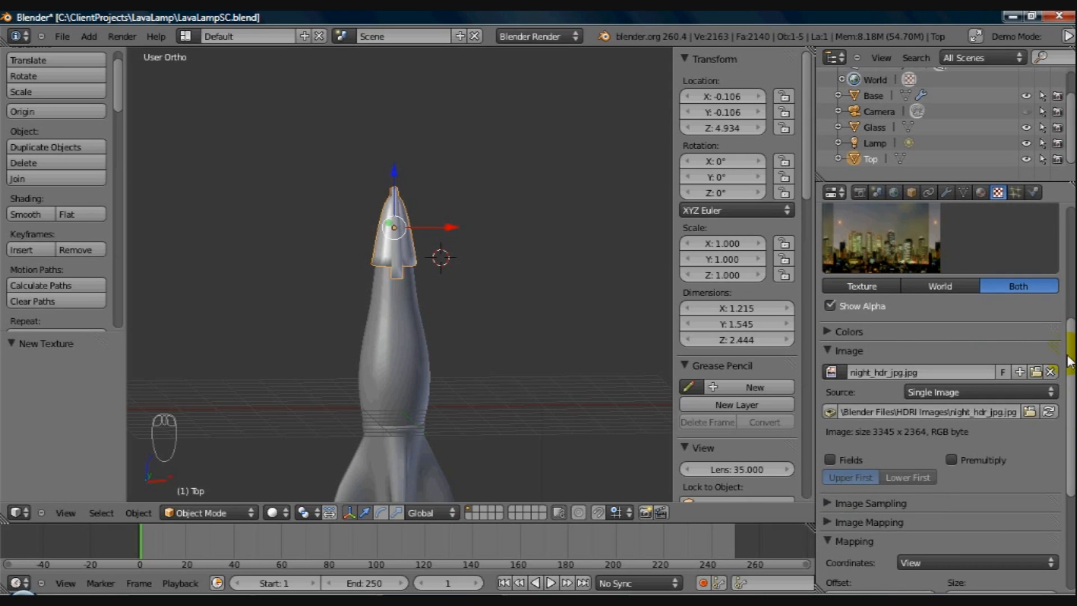
pyautogui.click(828, 344)
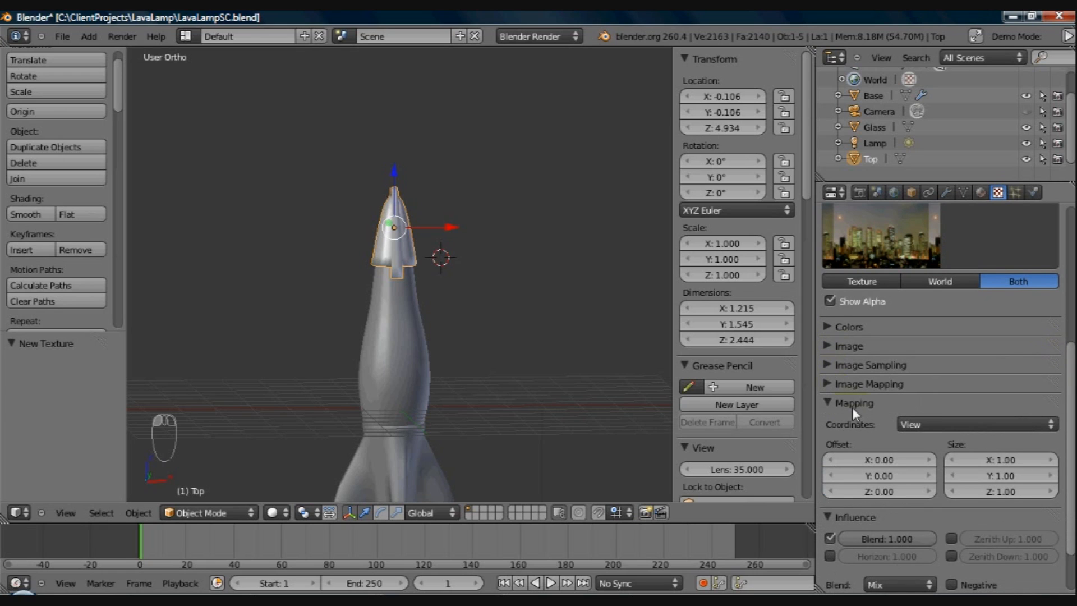
pyautogui.click(830, 383)
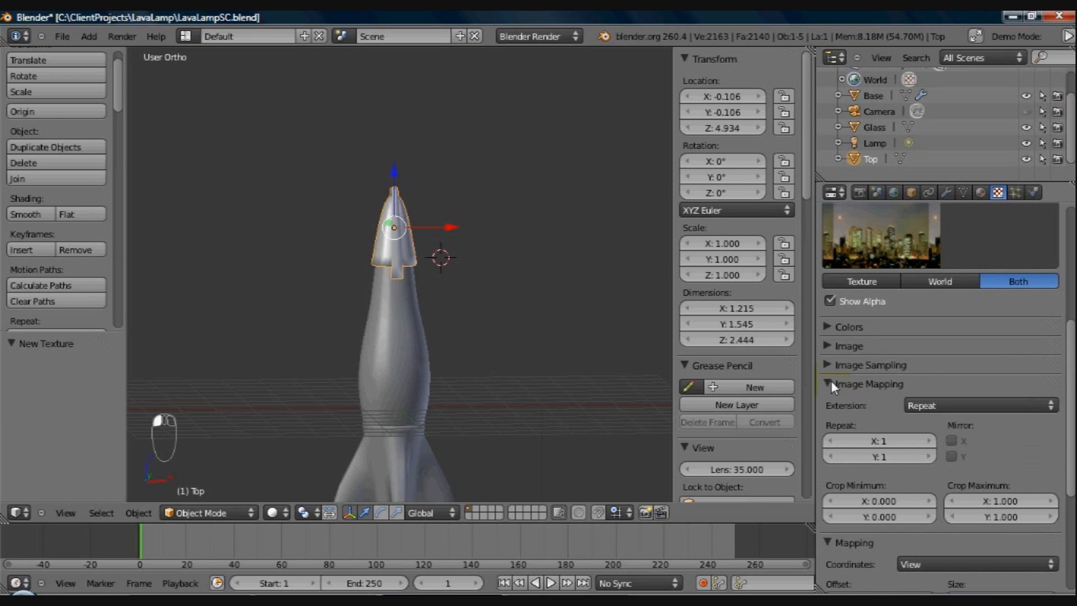
pyautogui.click(829, 384)
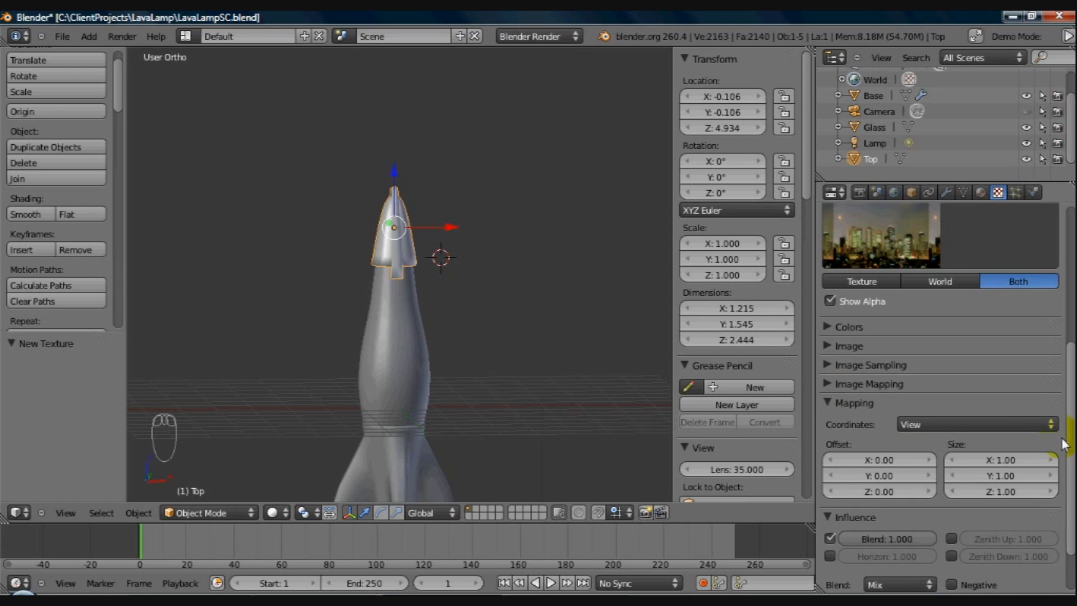
pyautogui.scroll(-2, 1070, 440)
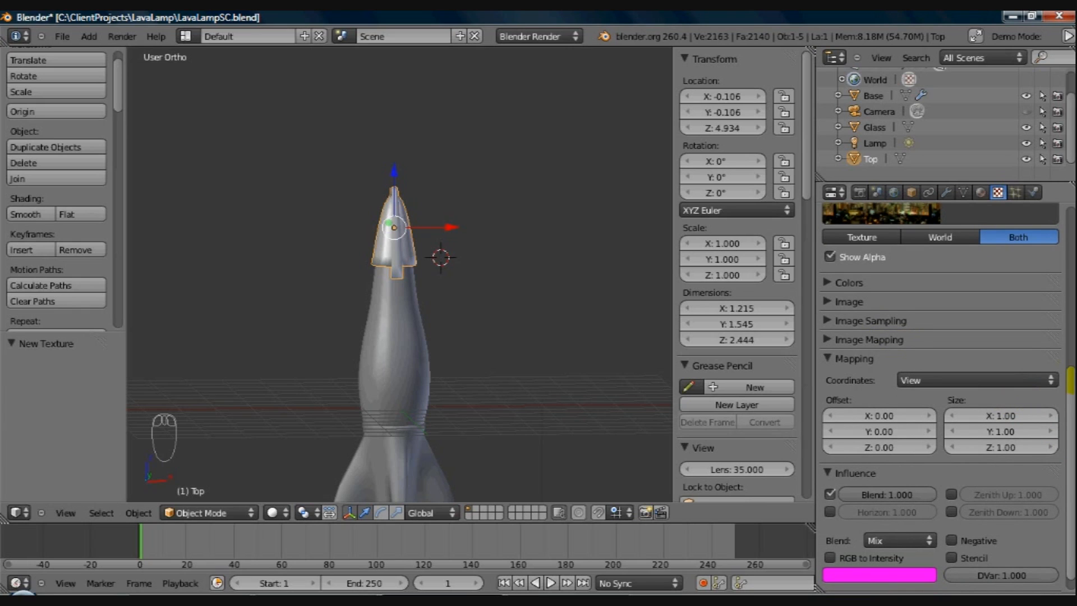
pyautogui.scroll(1, 1068, 284)
pyautogui.scroll(8, 1068, 284)
pyautogui.moveTo(1068, 278); pyautogui.dragTo(1072, 382)
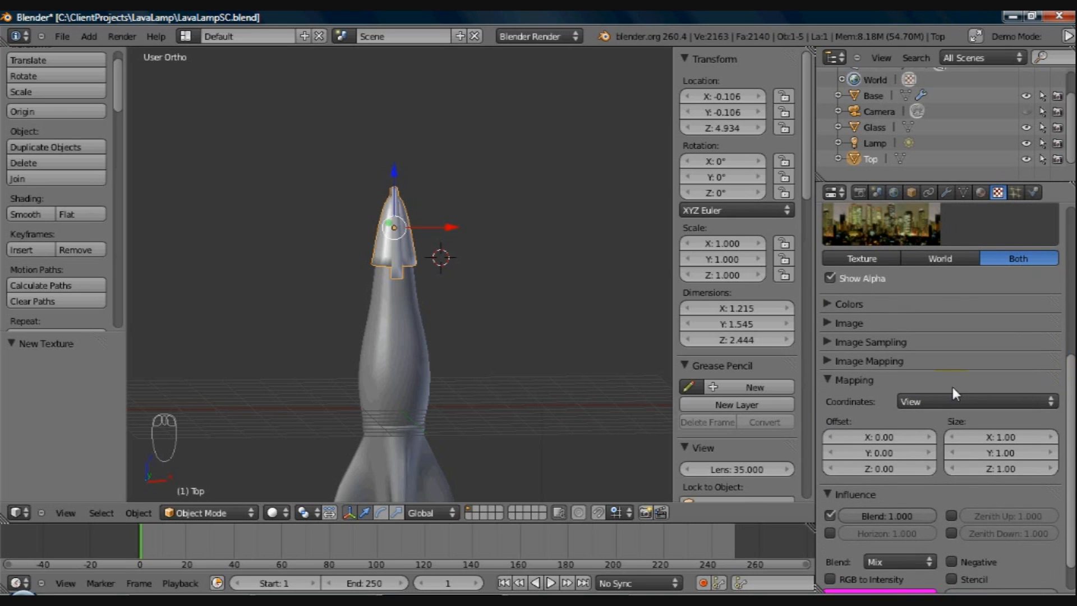
pyautogui.click(912, 402)
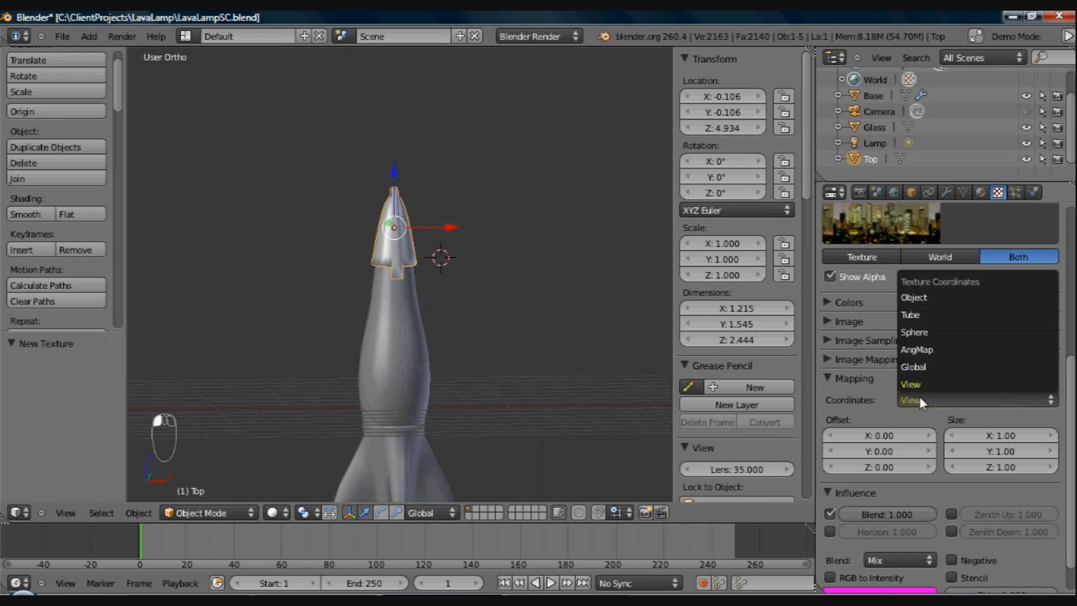
pyautogui.click(920, 398)
pyautogui.click(920, 396)
pyautogui.click(920, 396)
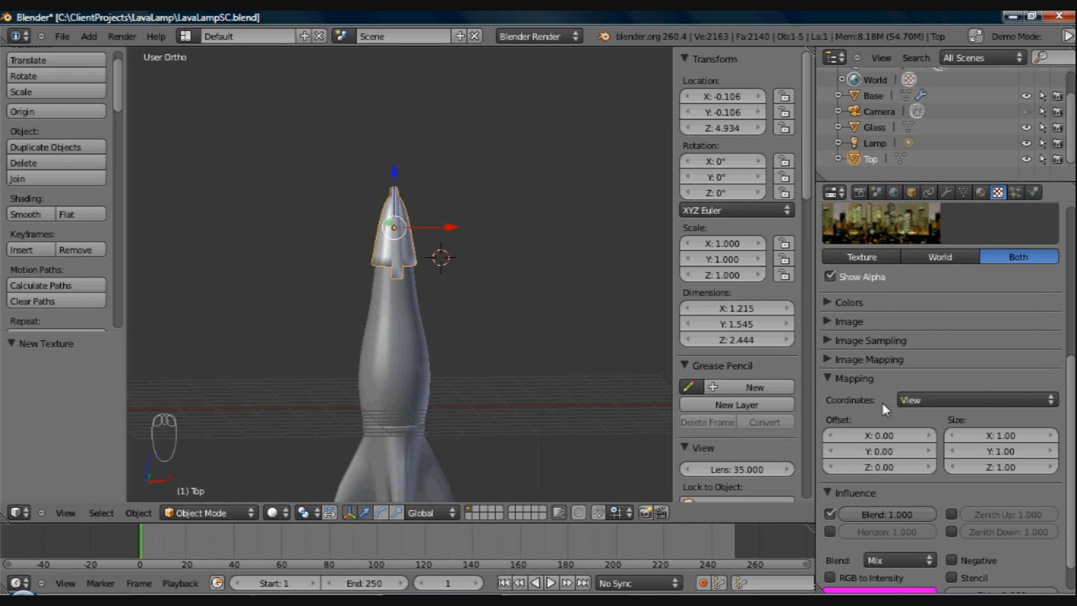
# Step: Check the Body material and World settings, and remove the image texture from the World's first texture slot
pyautogui.click(979, 193)
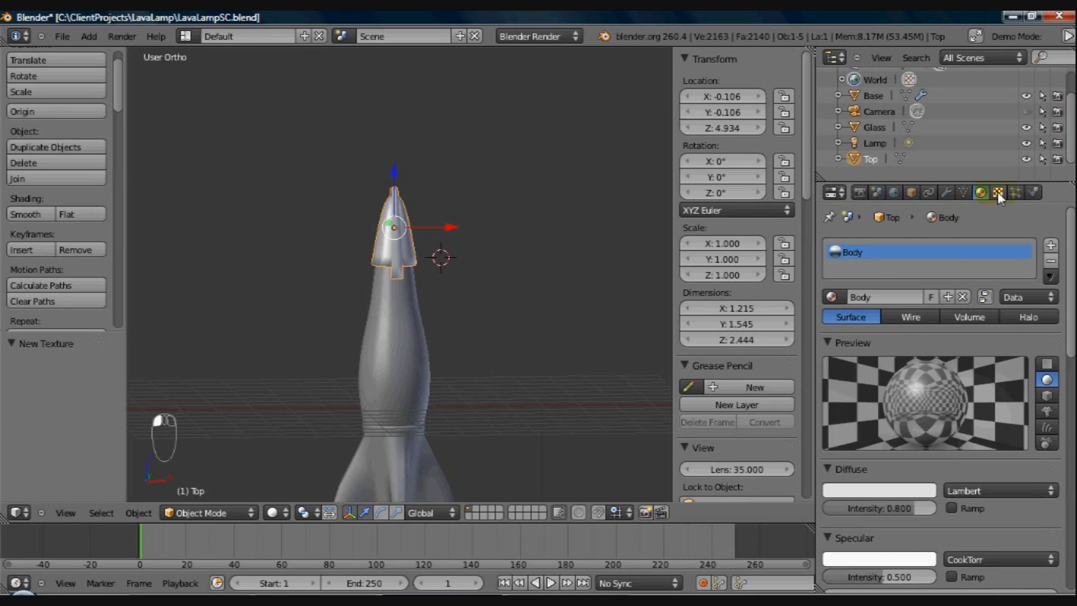
pyautogui.click(998, 193)
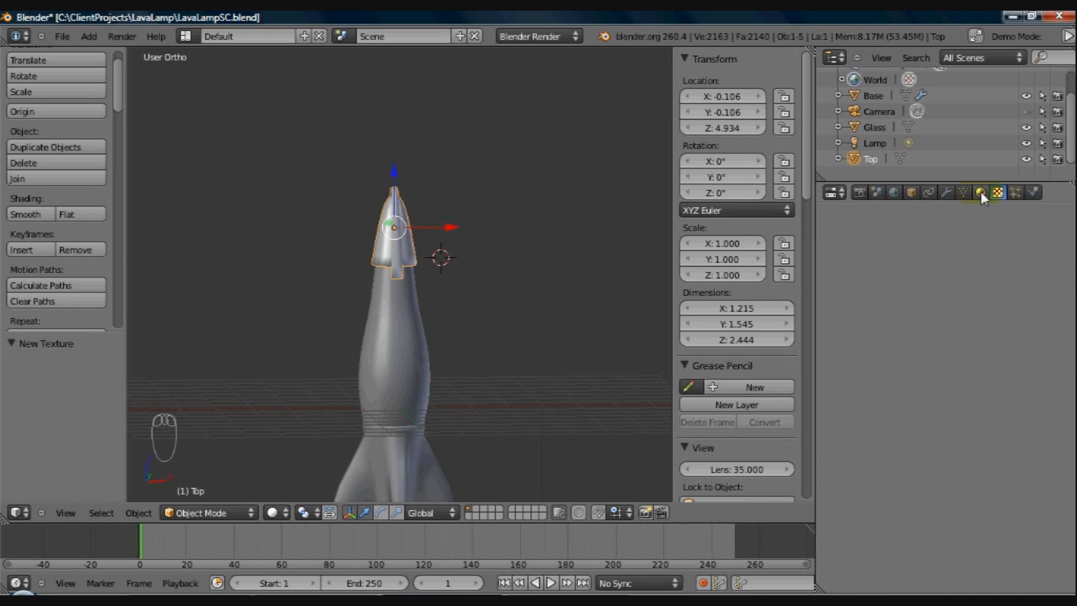
pyautogui.click(981, 193)
pyautogui.click(894, 193)
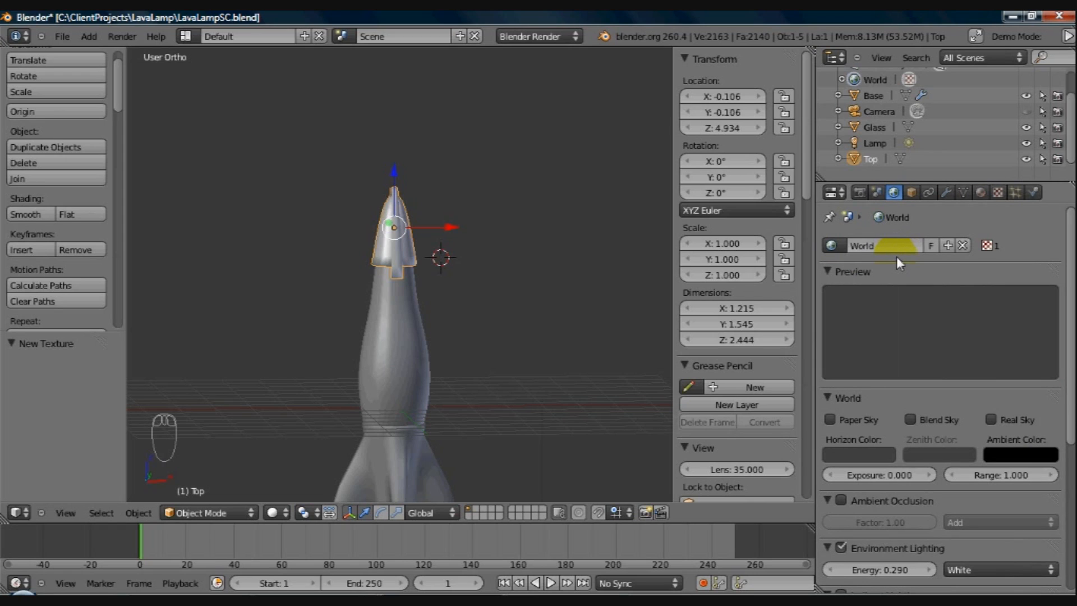
pyautogui.click(981, 193)
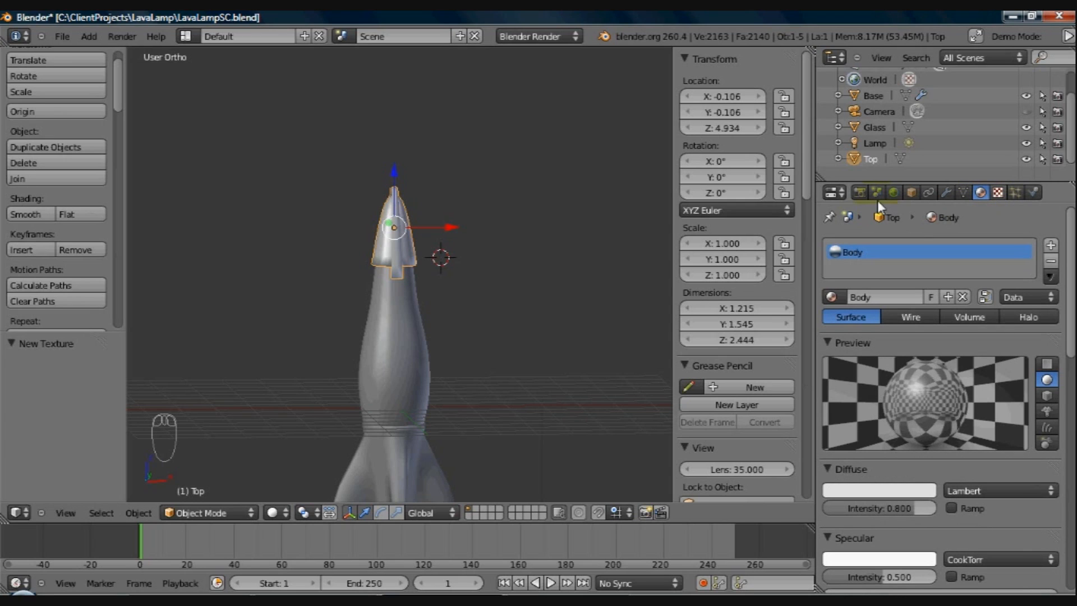
pyautogui.click(892, 192)
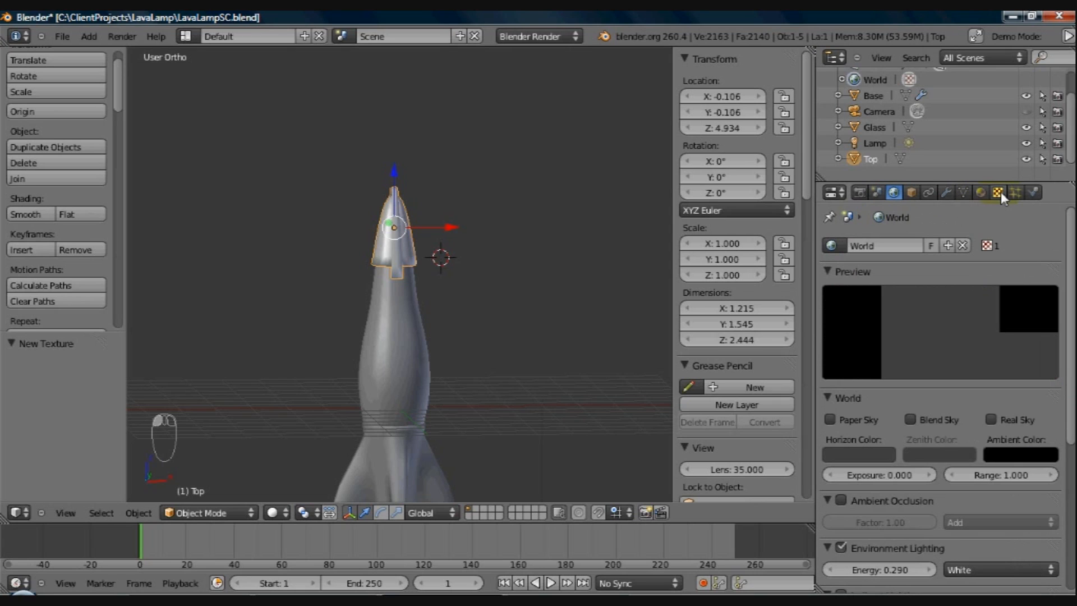
pyautogui.click(999, 192)
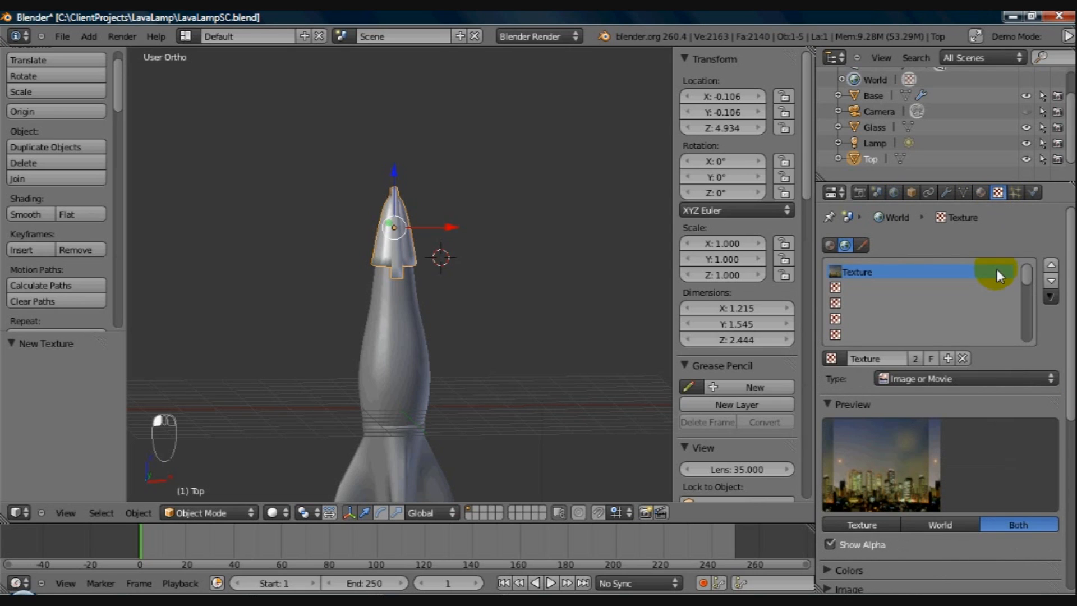
pyautogui.click(963, 359)
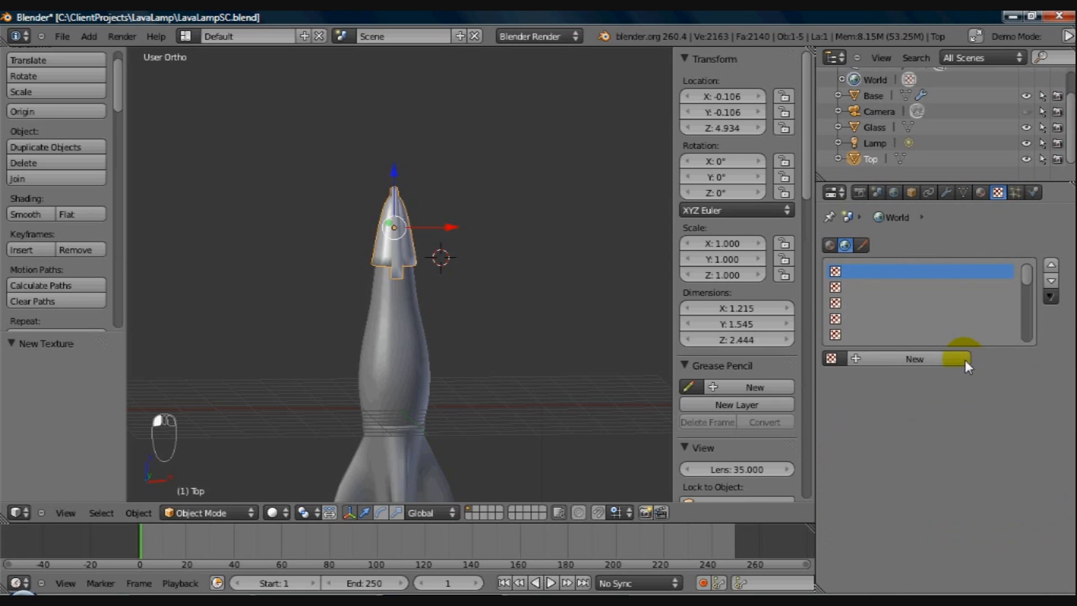
# Step: Add a new texture to the Body material's first texture slot and set its type to Image or Movie
pyautogui.click(892, 193)
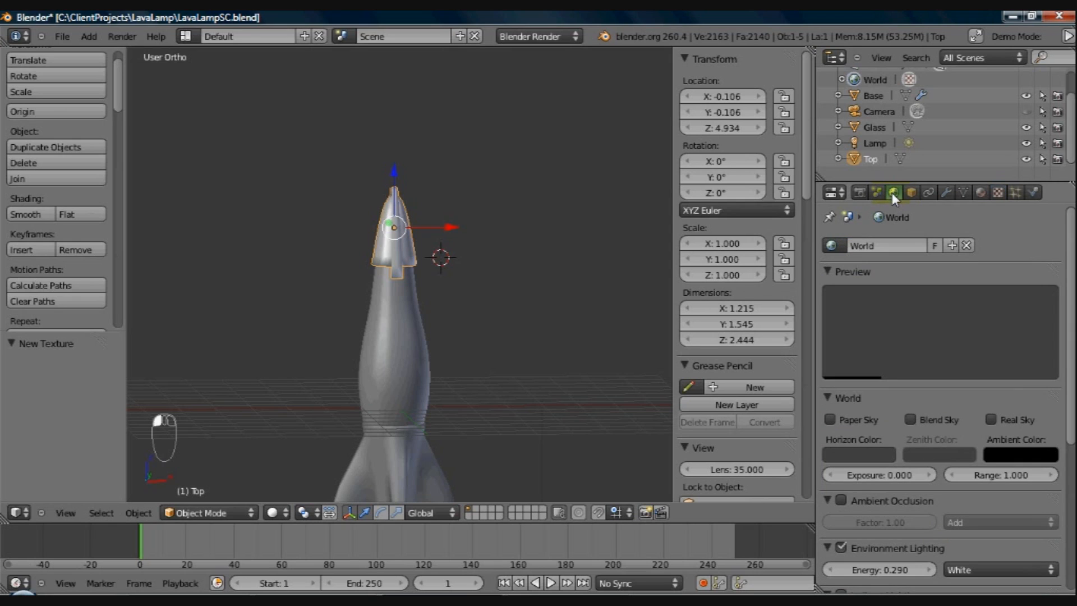
pyautogui.click(979, 192)
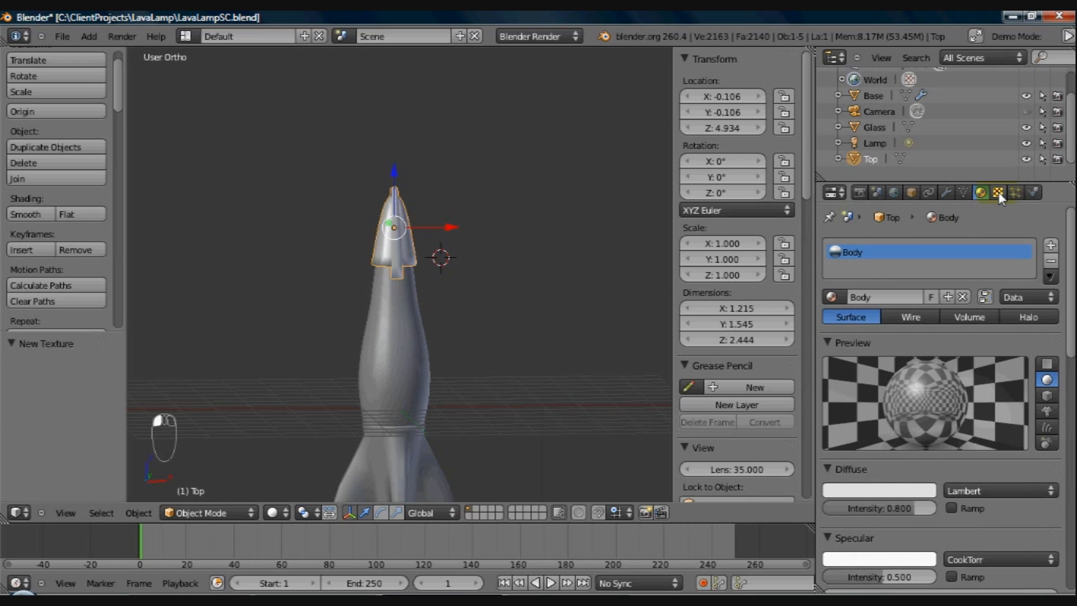
pyautogui.click(999, 192)
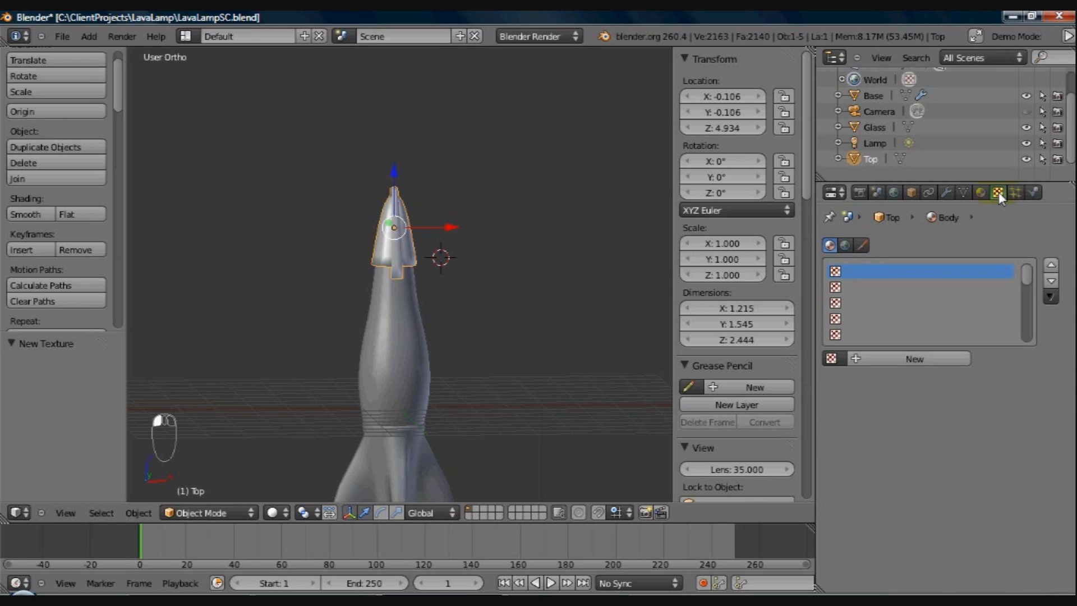
pyautogui.click(921, 350)
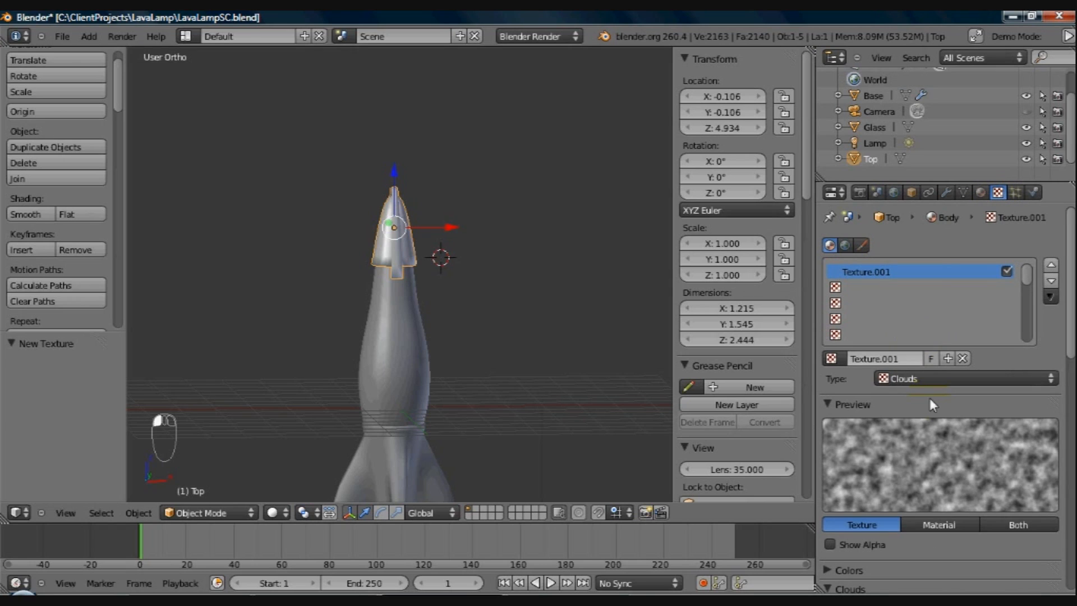
pyautogui.click(921, 374)
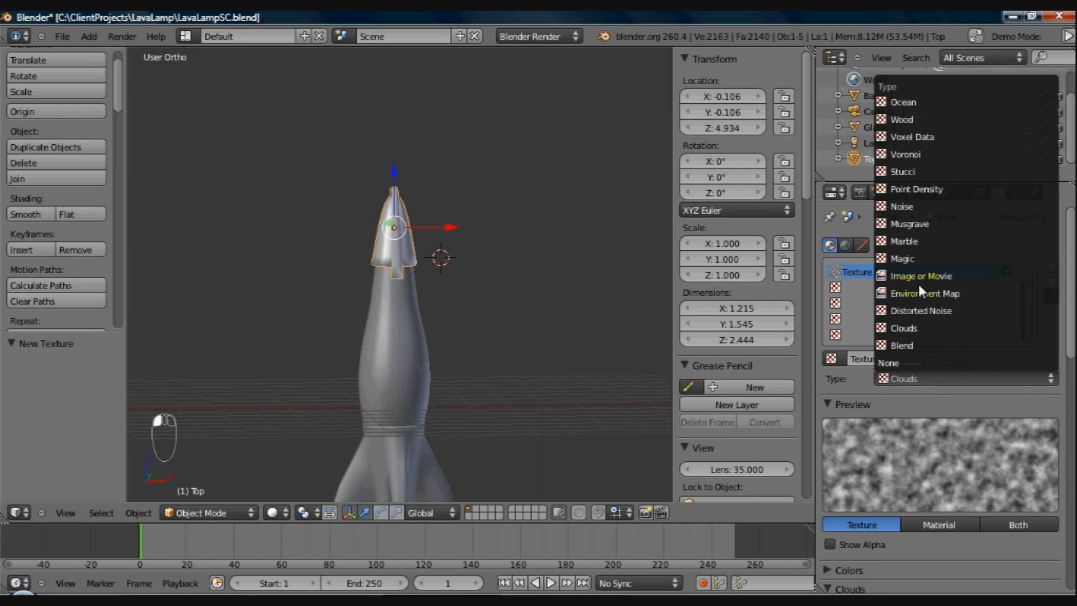
pyautogui.click(919, 283)
# Step: Preview both the texture and the material, and assign the already loaded night_hdr_jpg.jpg image to the Body texture
pyautogui.moveTo(1069, 325); pyautogui.dragTo(1065, 399)
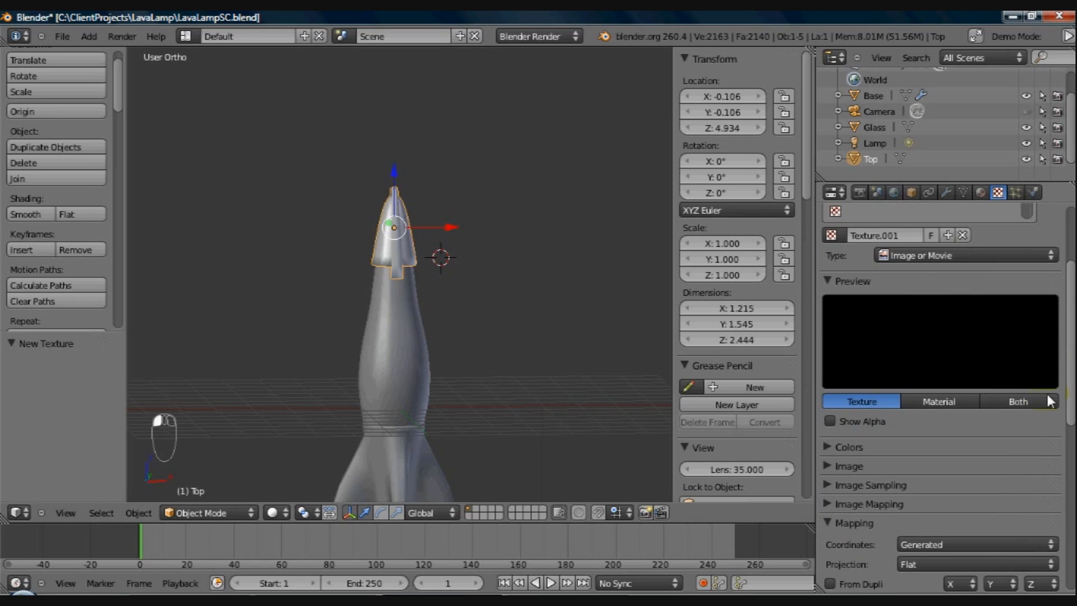
pyautogui.click(1045, 397)
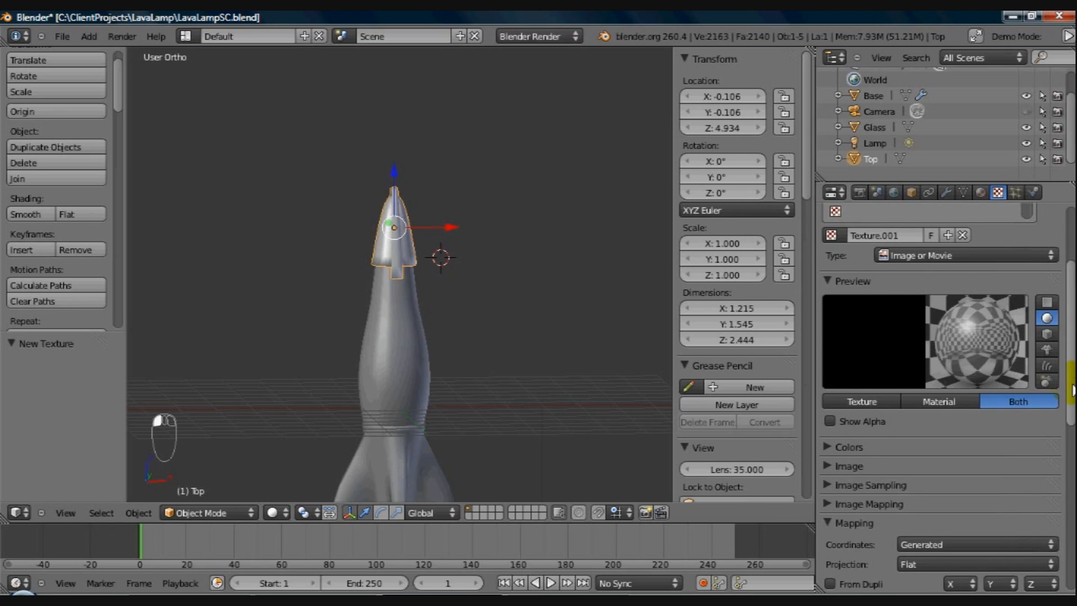
pyautogui.moveTo(1072, 391); pyautogui.dragTo(1072, 414)
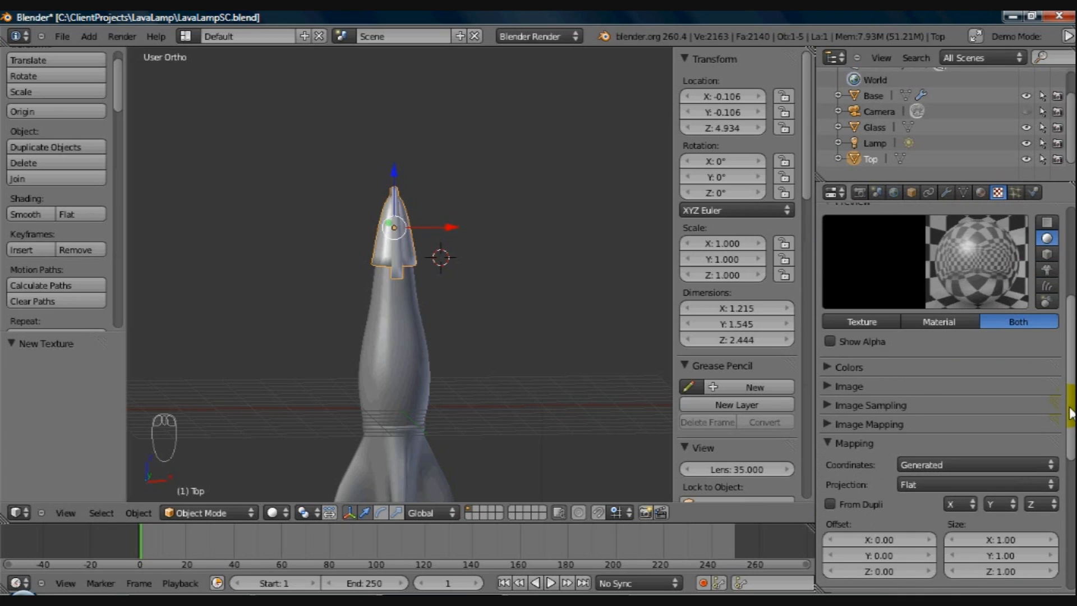
pyautogui.click(829, 386)
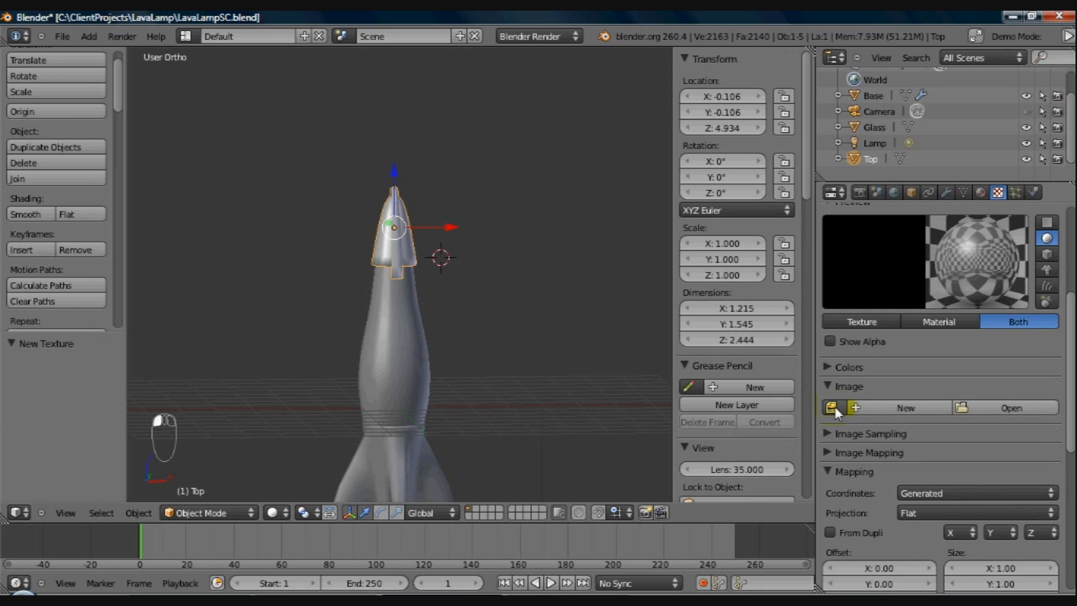
pyautogui.click(832, 408)
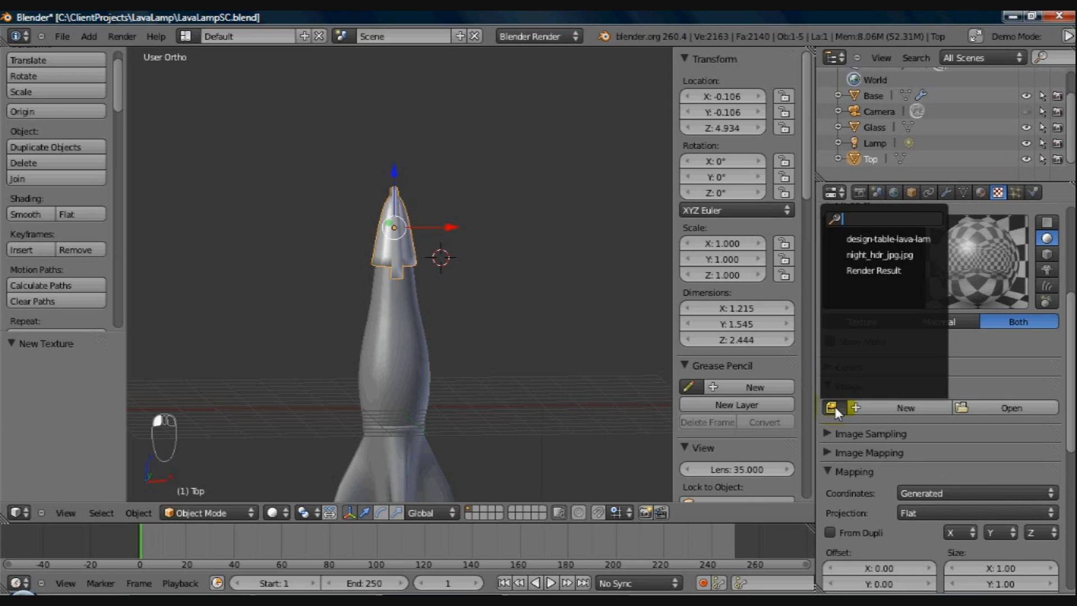
pyautogui.click(865, 256)
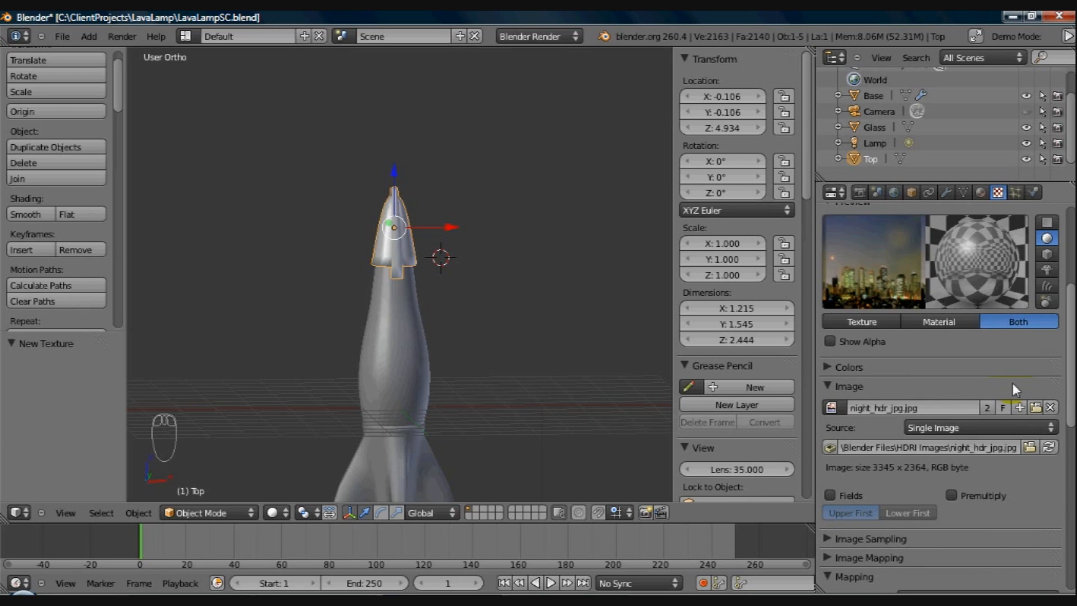
# Step: Collapse the Image settings and map the Body texture with Reflection coordinates and Tube projection
pyautogui.click(1071, 403)
pyautogui.scroll(-2, 848, 337)
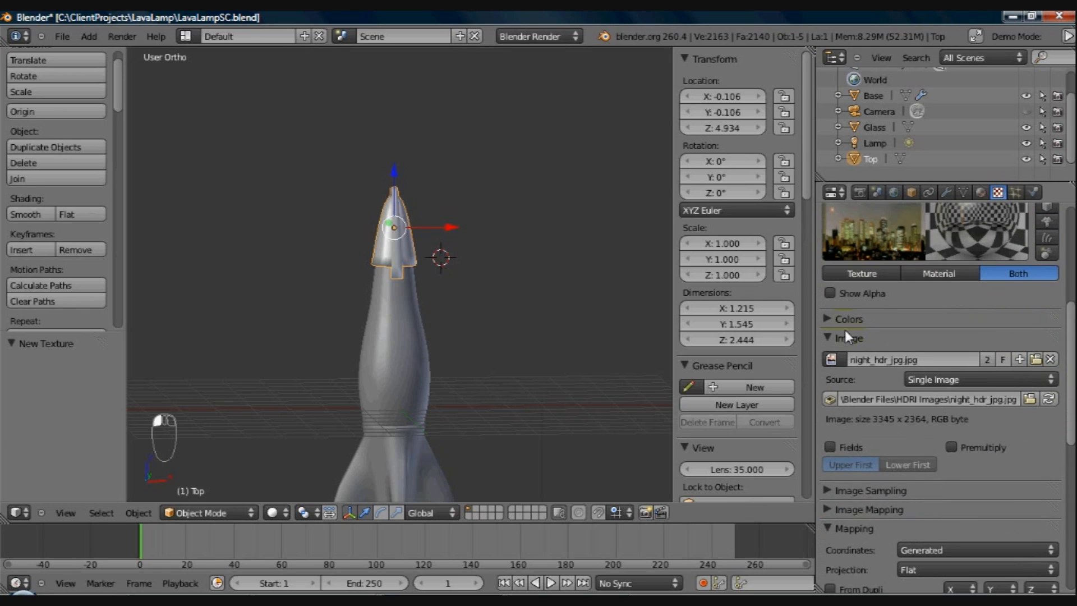
pyautogui.click(846, 335)
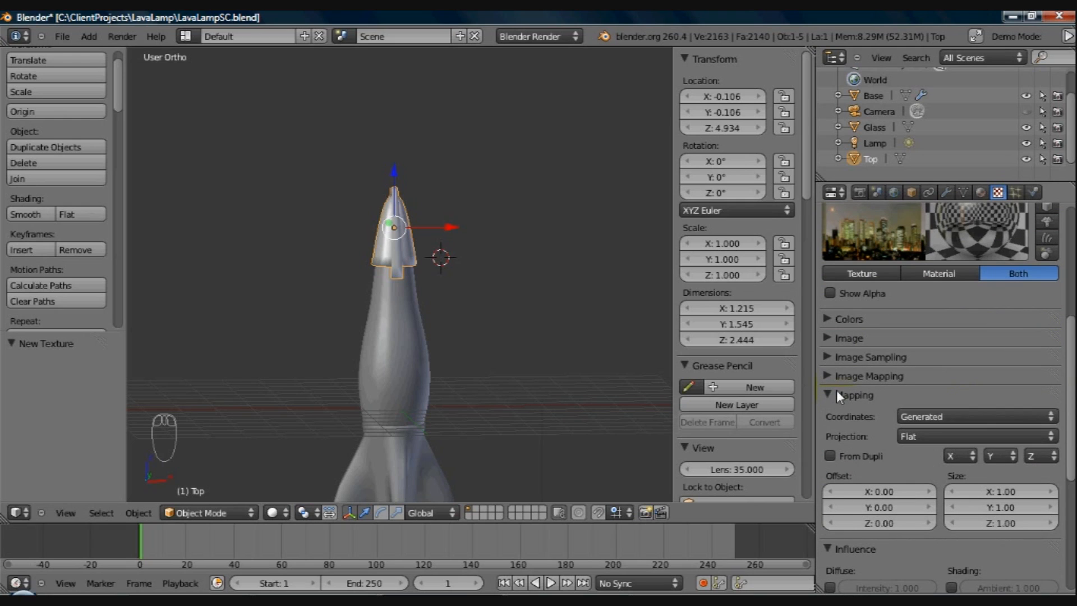
pyautogui.click(941, 416)
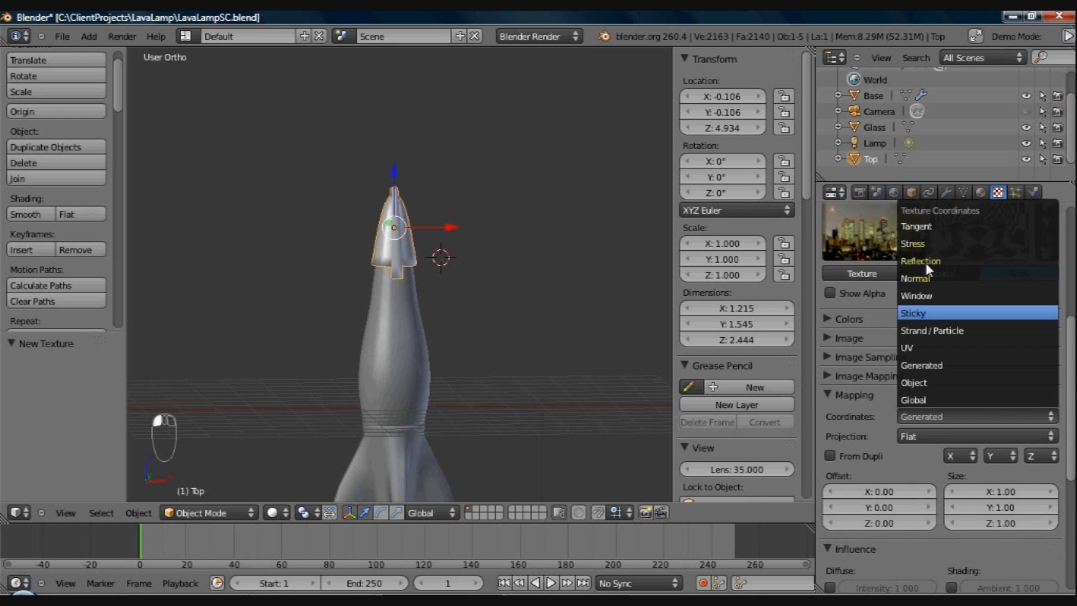
pyautogui.click(926, 263)
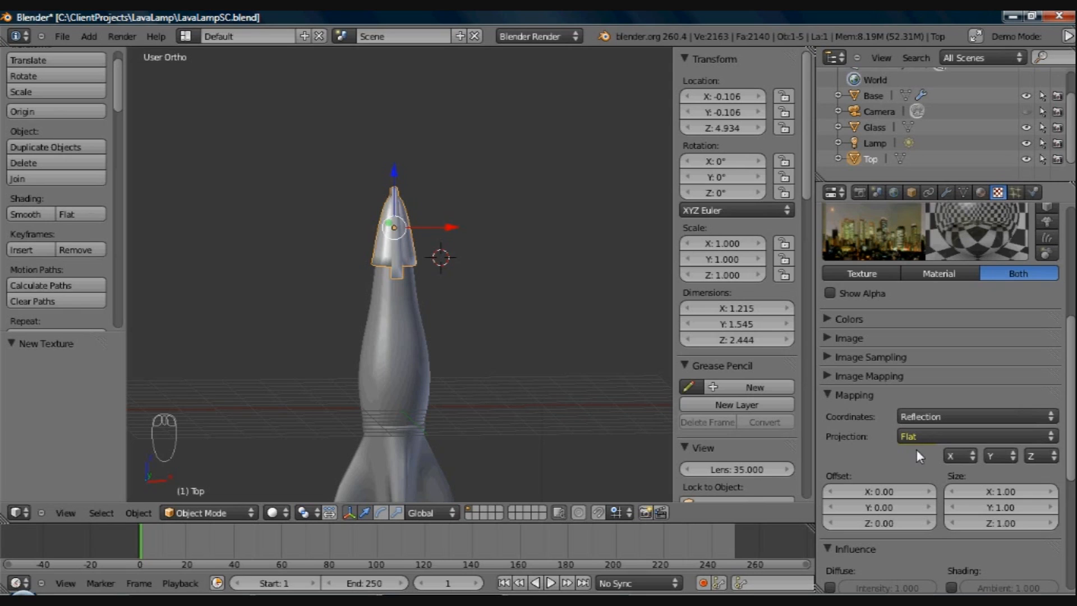
pyautogui.click(936, 437)
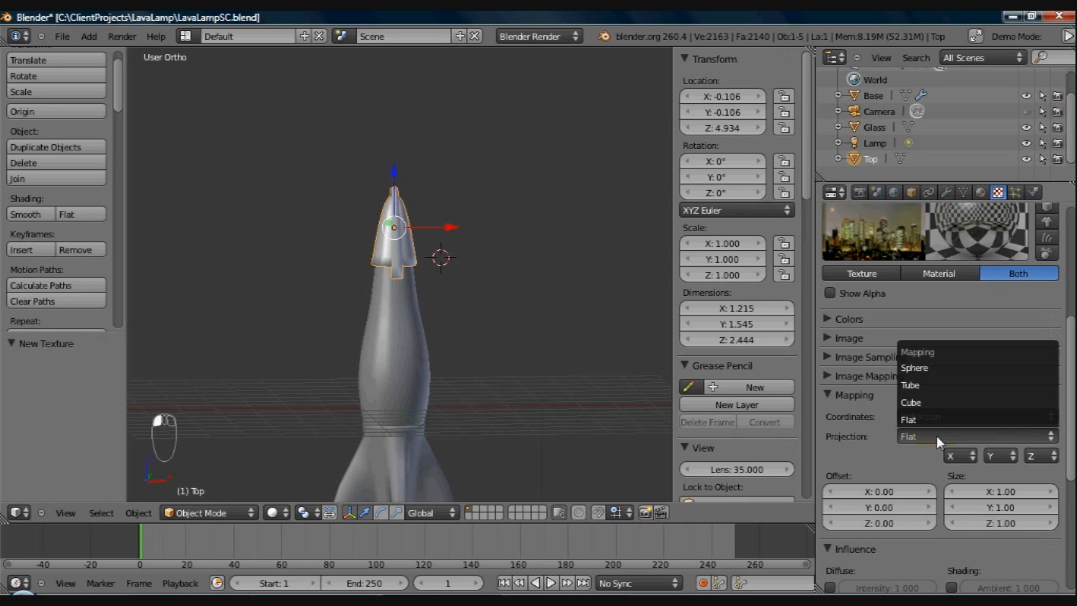
pyautogui.press('Escape')
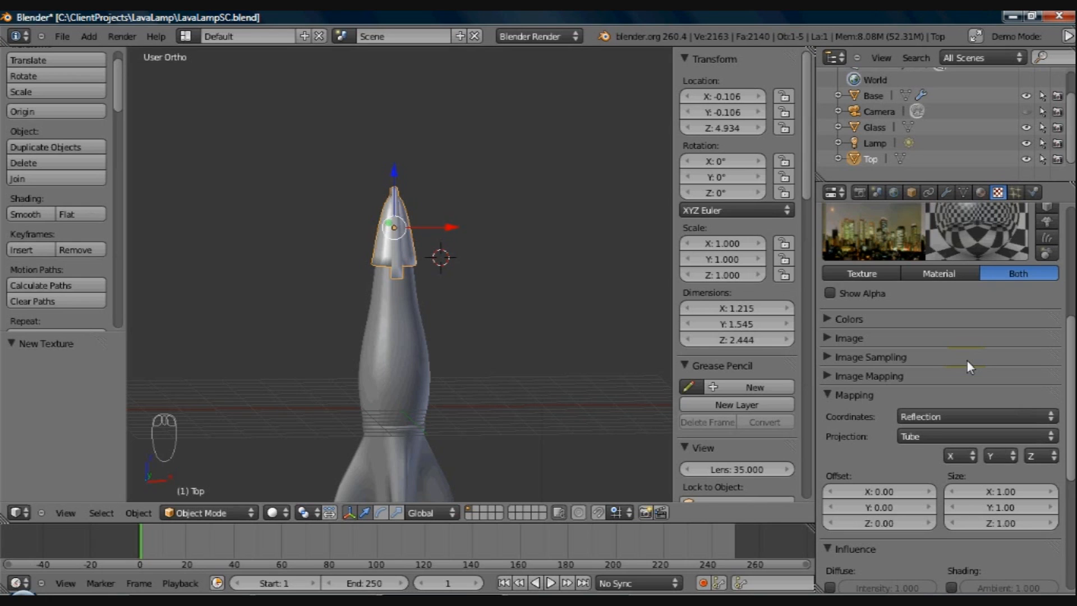
# Step: Set the texture's influence by disabling diffuse Color and enabling Mirror and Ray Mirror
pyautogui.moveTo(1070, 385); pyautogui.dragTo(1072, 418)
pyautogui.click(829, 331)
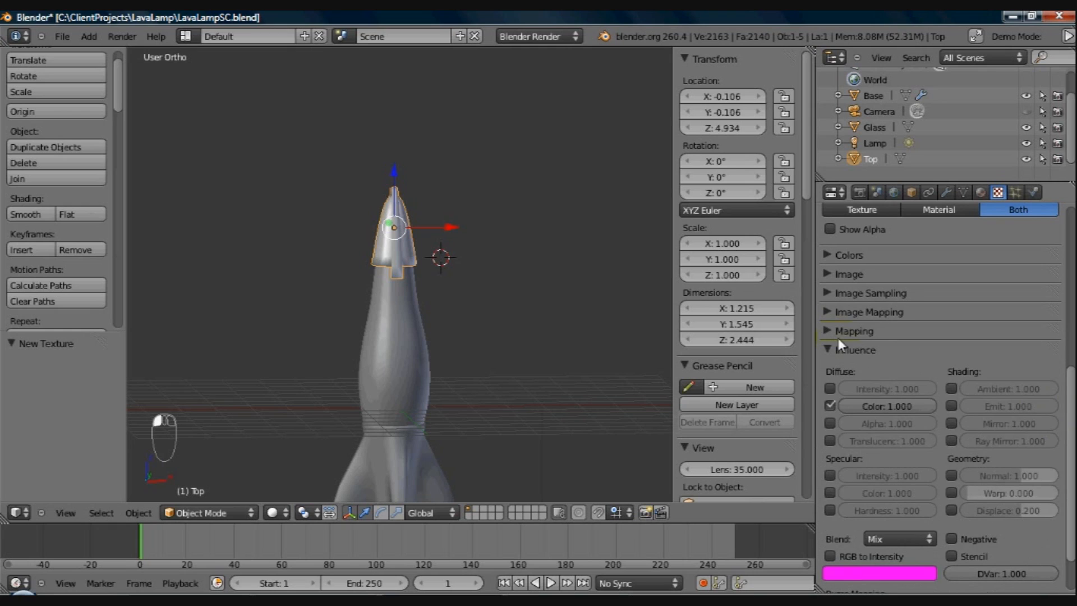
pyautogui.click(829, 405)
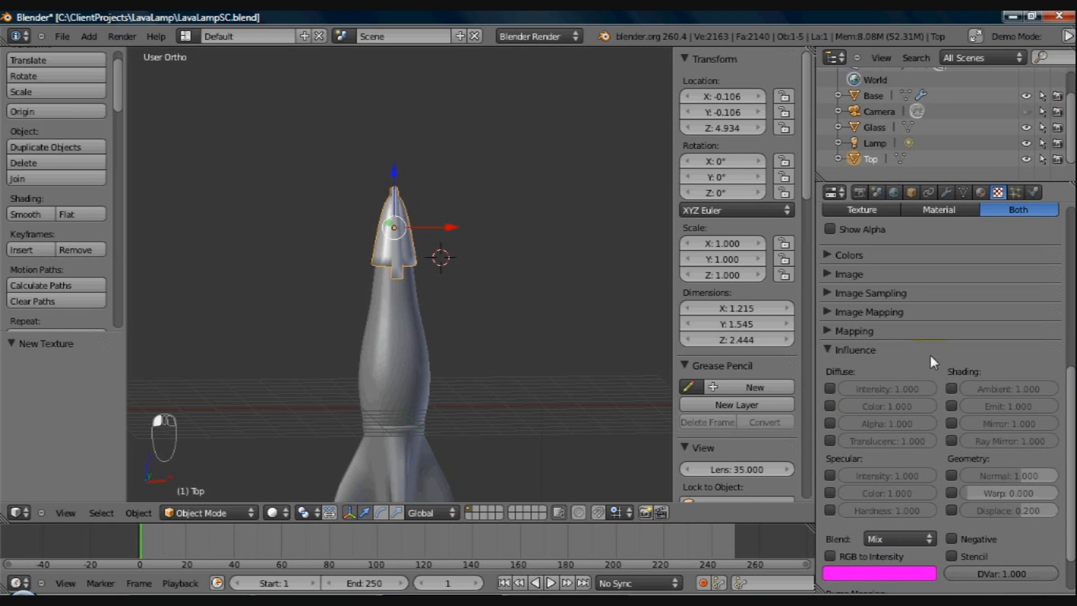
pyautogui.moveTo(951, 425); pyautogui.dragTo(957, 443)
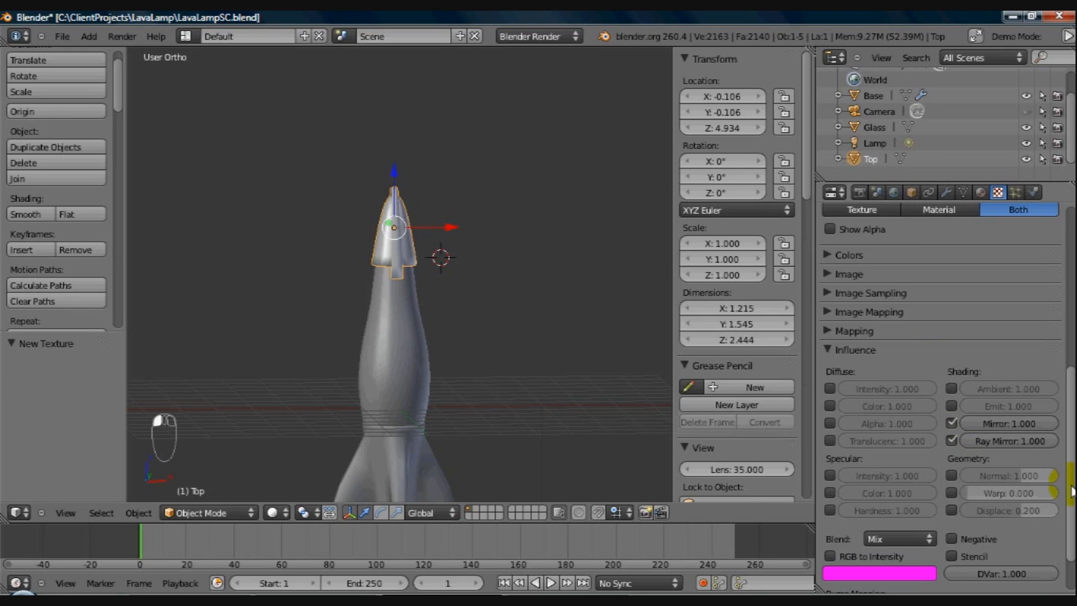
# Step: Check the texture preview, render a test image of the lava lamp, and return to the 3D view
pyautogui.scroll(-3, 1072, 491)
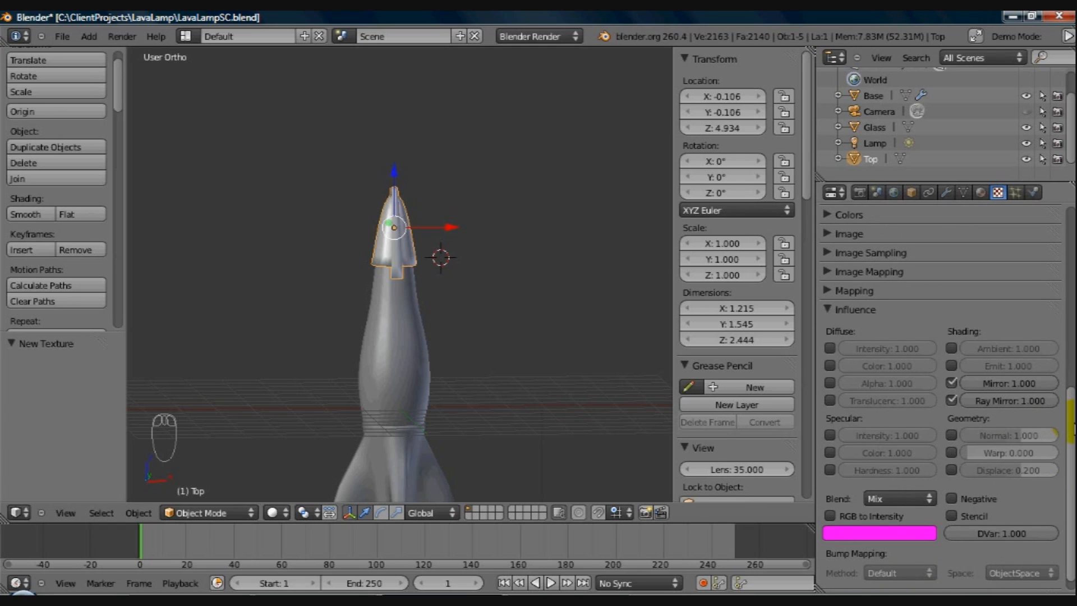
pyautogui.moveTo(1069, 422); pyautogui.dragTo(1071, 292)
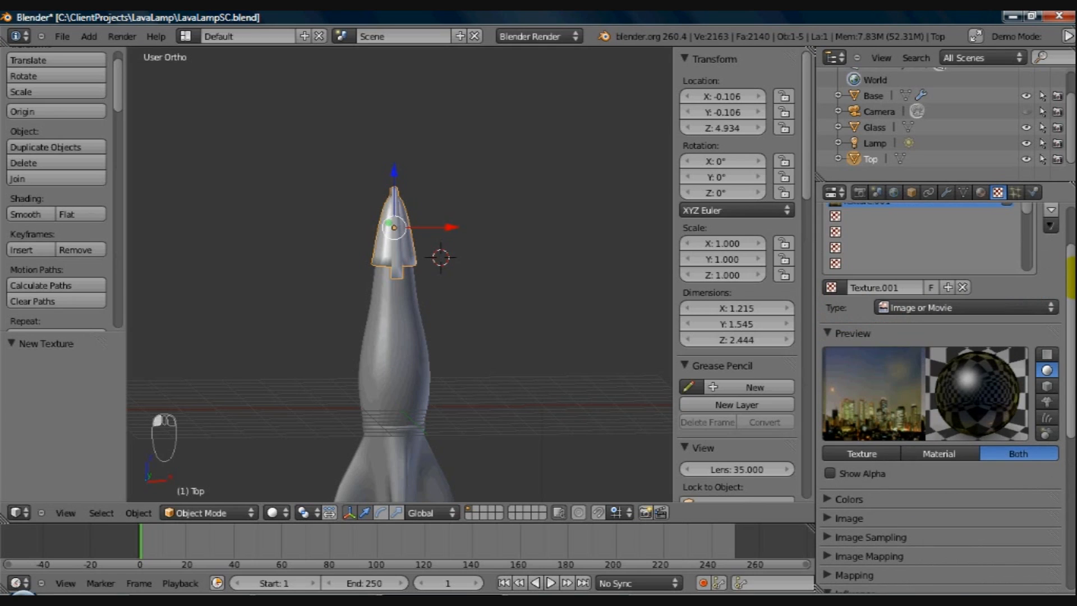
pyautogui.scroll(2, 978, 378)
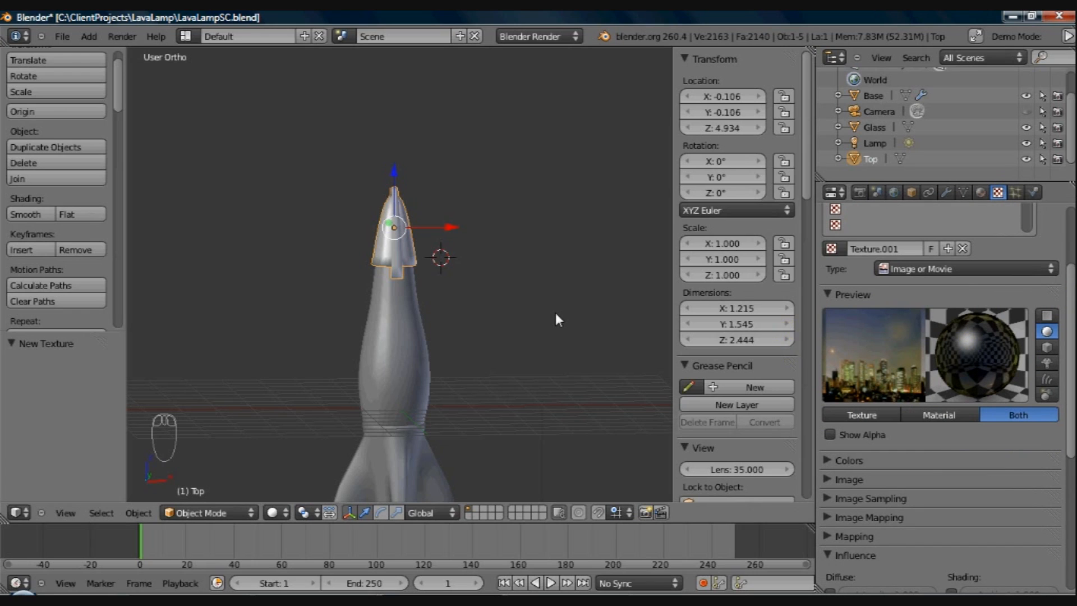
pyautogui.press('F12')
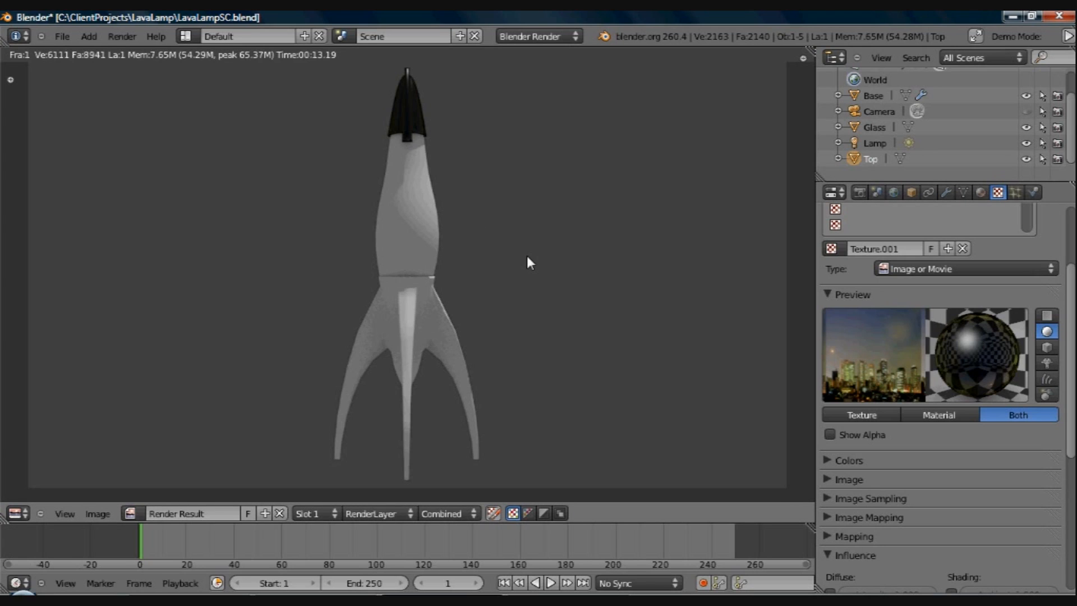
pyautogui.press('F11')
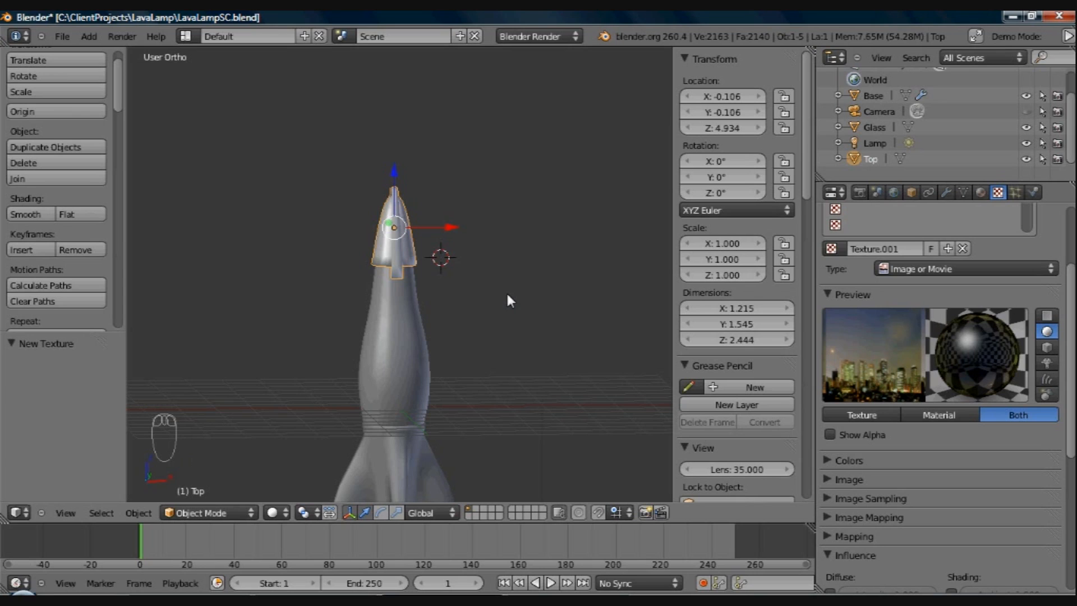
# Step: Select the Base object with the lamp's legs and assign the existing Body material to it
pyautogui.moveTo(508, 295); pyautogui.dragTo(408, 359, button='middle')
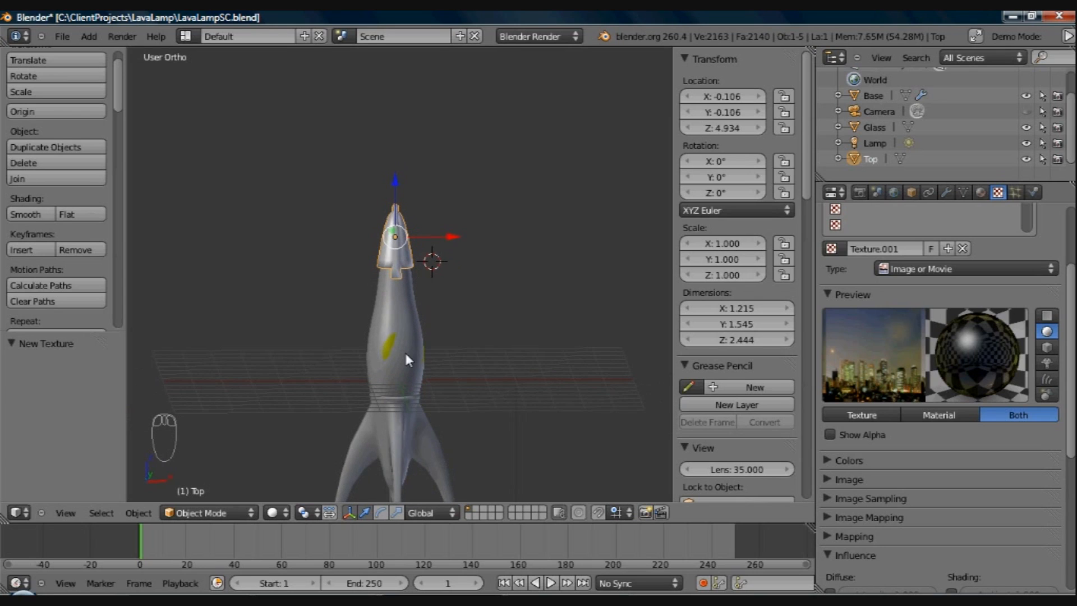
pyautogui.scroll(-2, 436, 292)
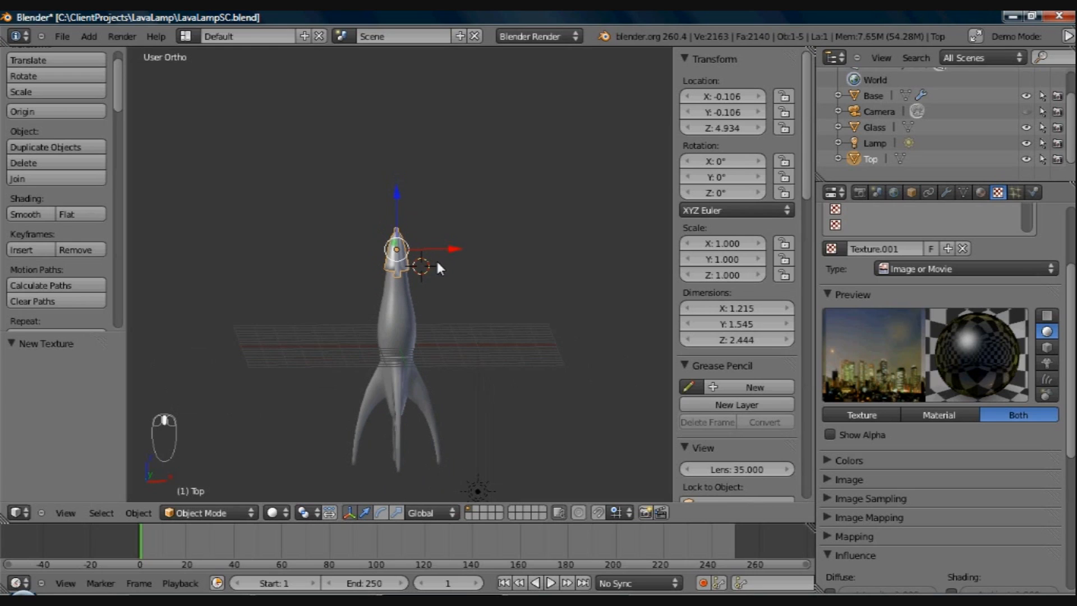
pyautogui.moveTo(490, 398); pyautogui.dragTo(485, 359, button='middle')
pyautogui.keyDown('shift'); pyautogui.moveTo(487, 406); pyautogui.dragTo(414, 312, button='middle'); pyautogui.keyUp('shift')
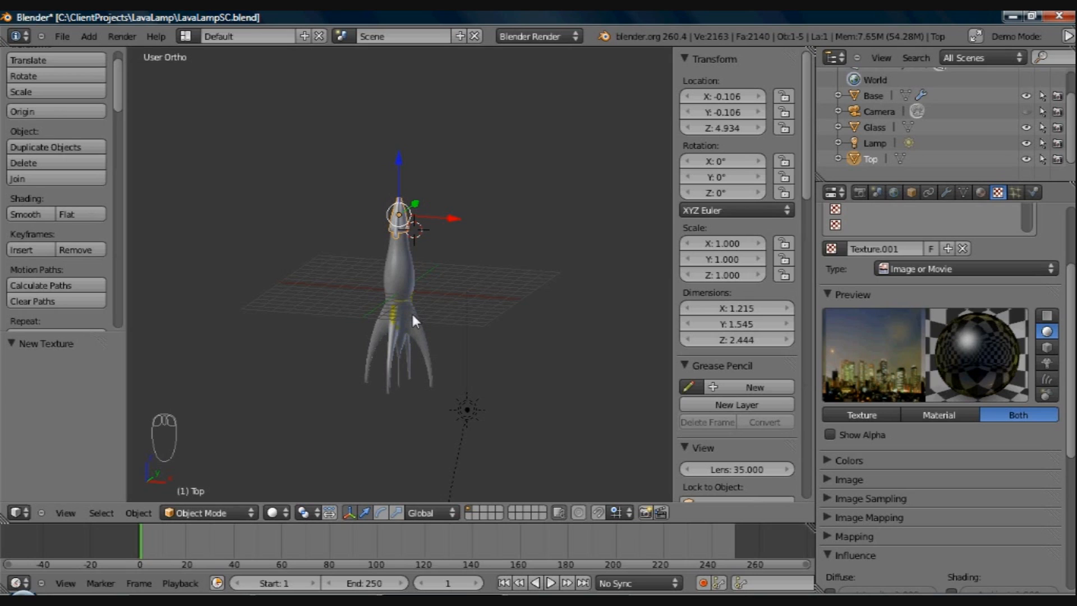
pyautogui.moveTo(413, 317); pyautogui.dragTo(436, 325, button='middle')
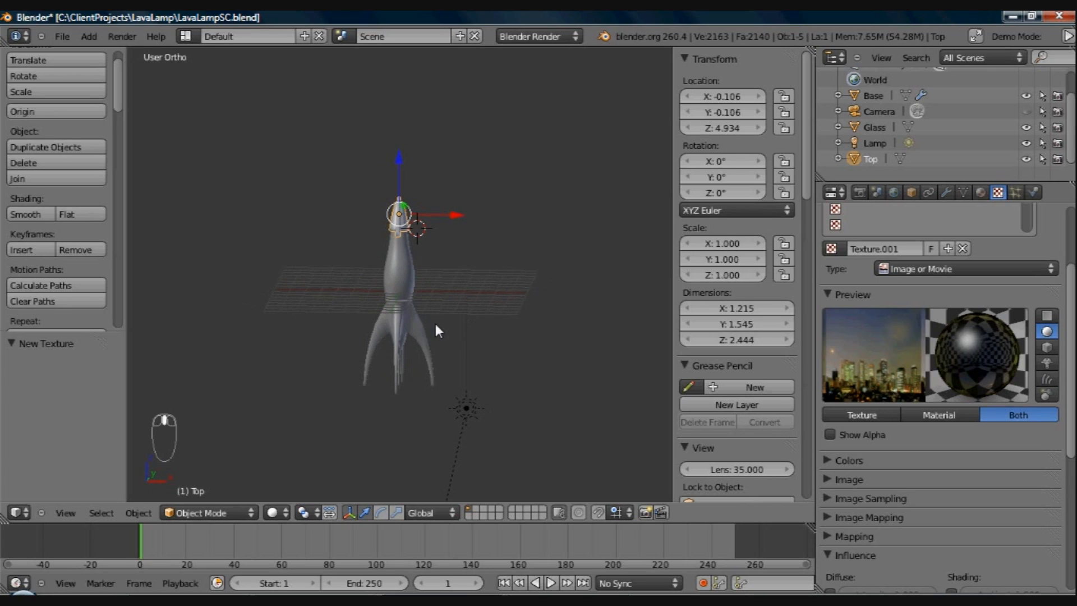
pyautogui.rightClick(418, 326)
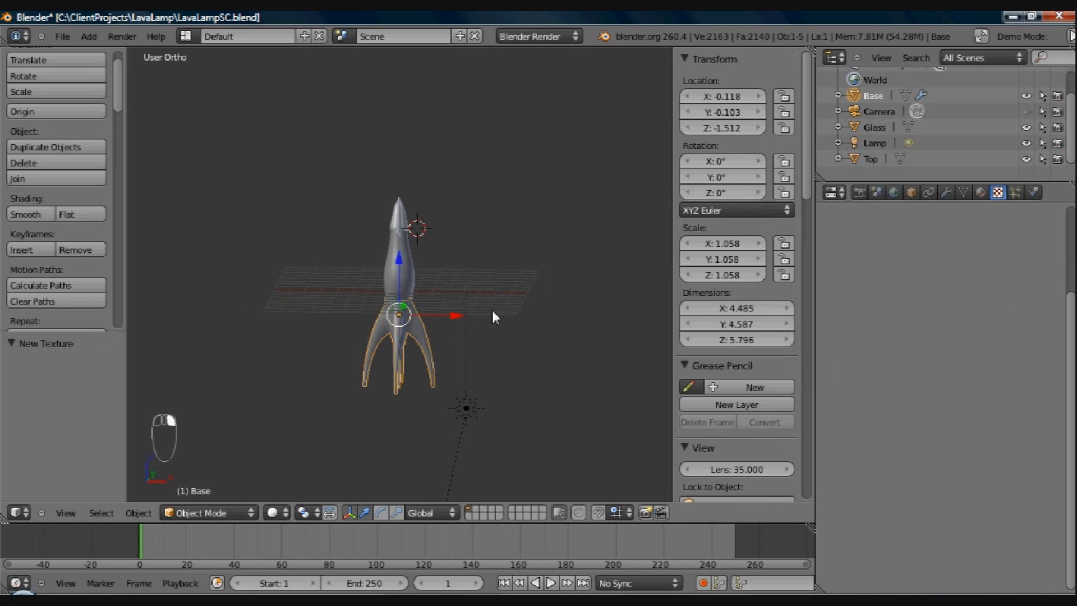
pyautogui.click(982, 191)
pyautogui.click(941, 241)
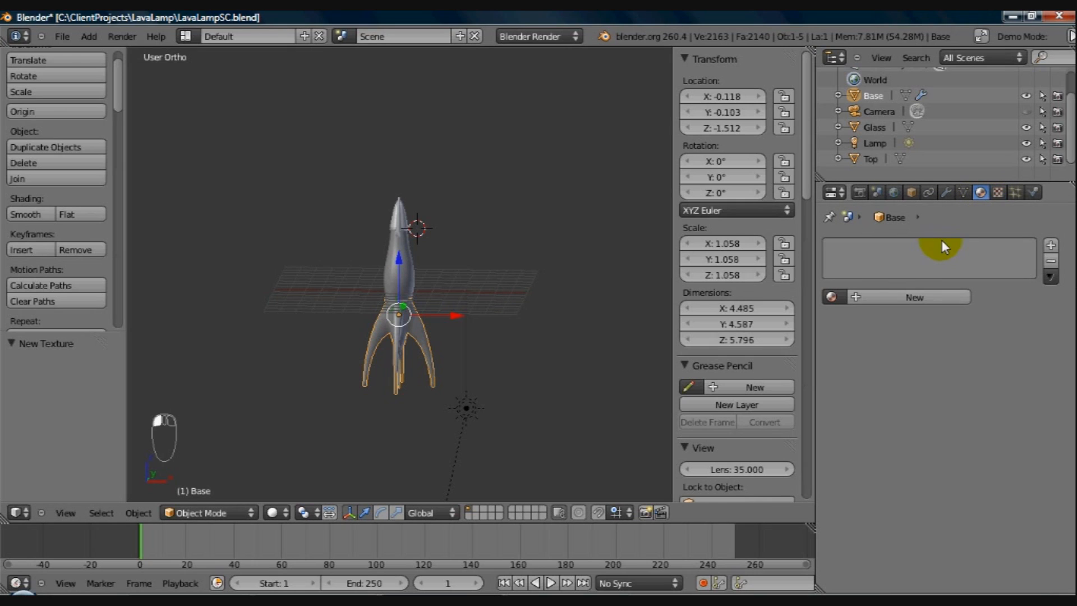
pyautogui.click(831, 297)
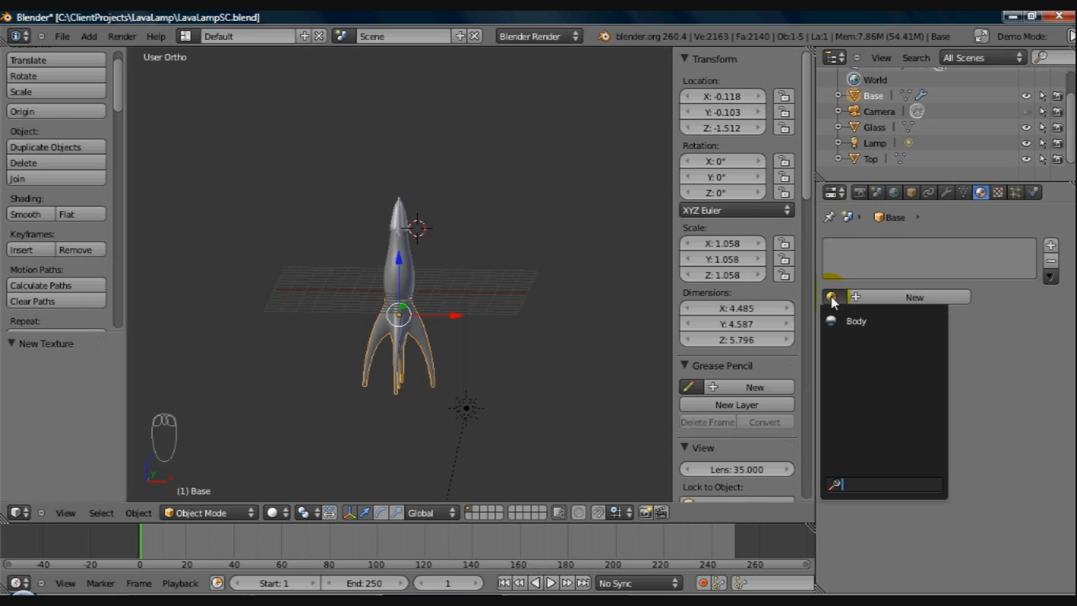
pyautogui.click(838, 320)
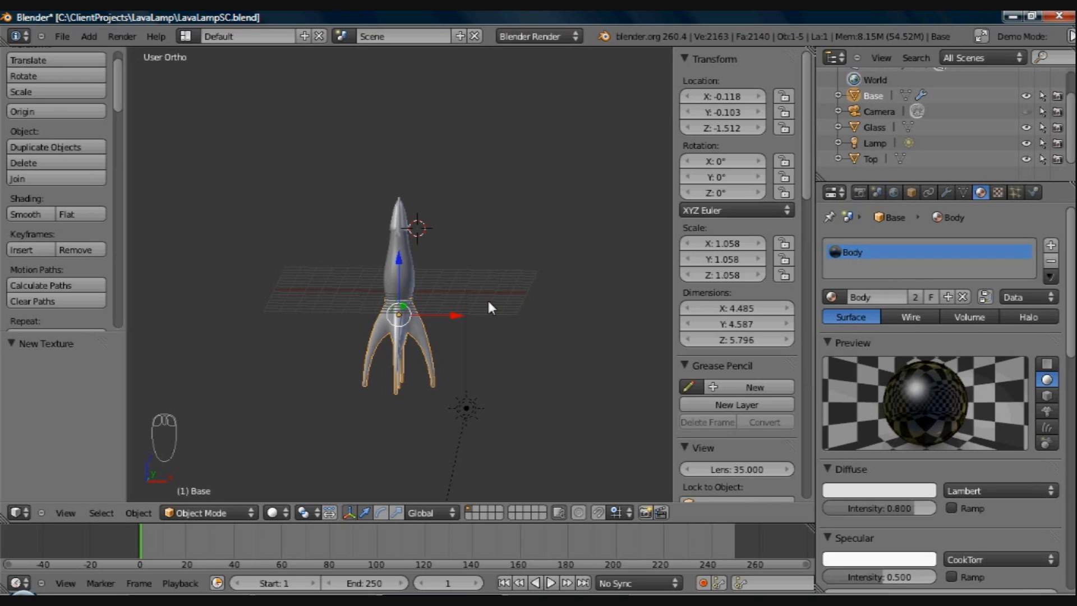
# Step: Render a test image of the lamp with the Body material on its base, and close the render
pyautogui.press('F12')
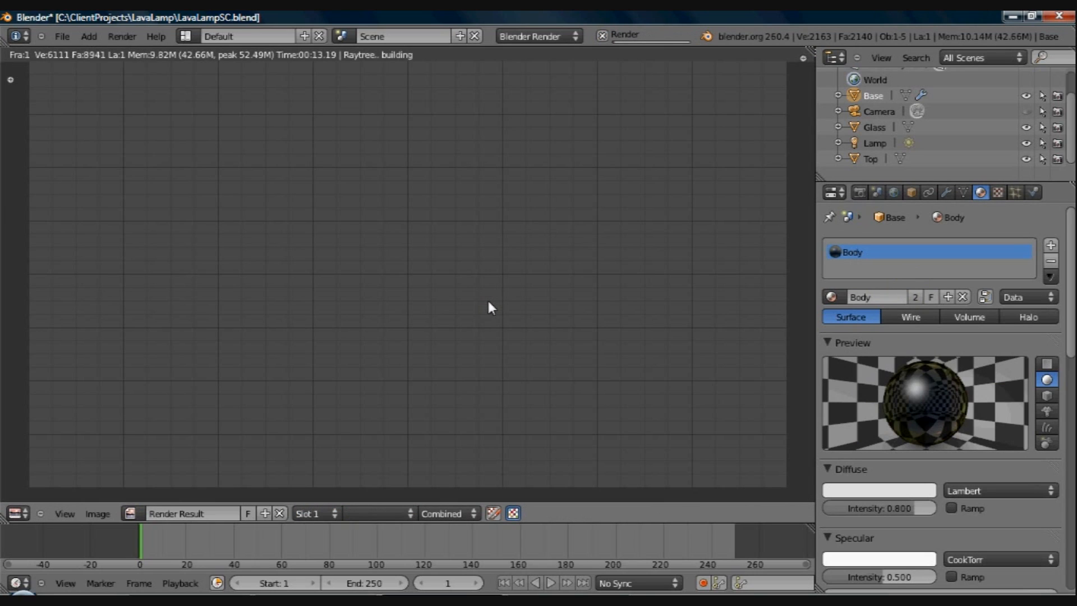
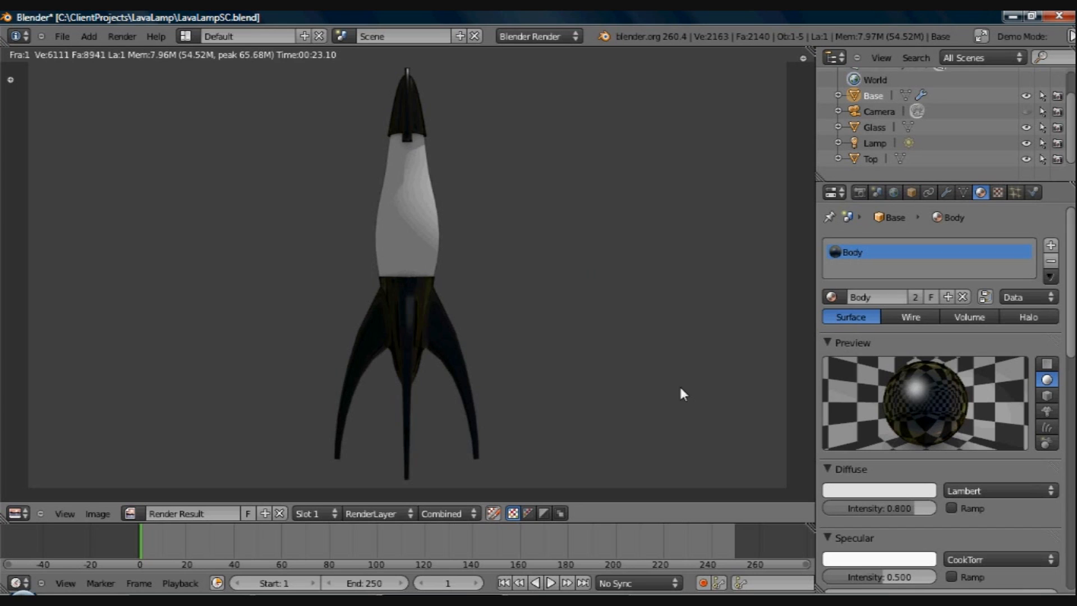
pyautogui.click(570, 340)
pyautogui.press('Escape')
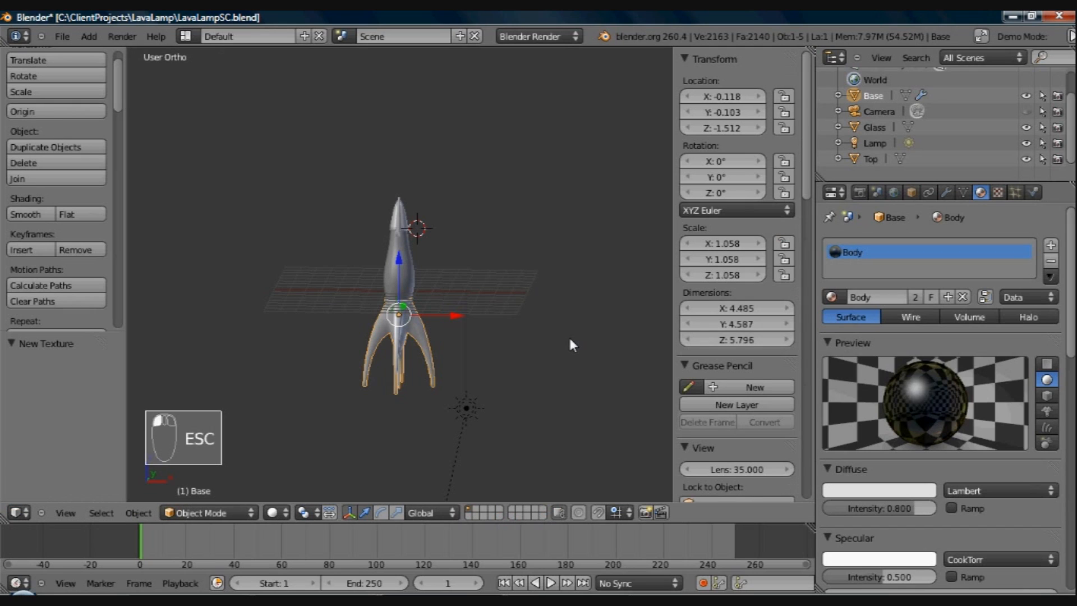
# Step: Place the 3D cursor centrally at the bottom of the lamp's legs, aligning it in front and right views
pyautogui.click(383, 397)
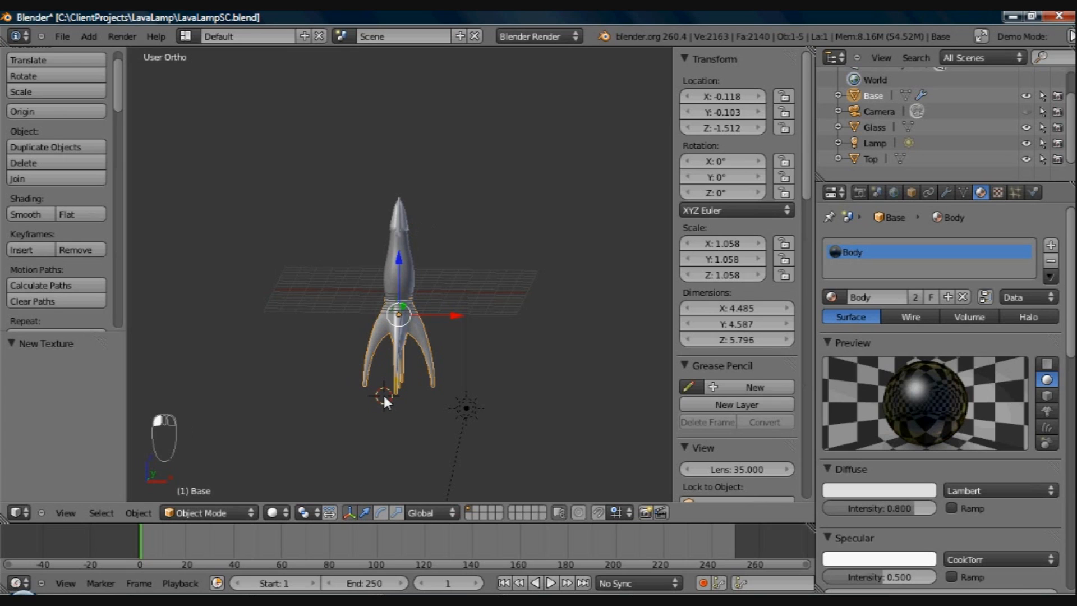
pyautogui.moveTo(385, 402)
pyautogui.mouseDown(button='middle')
pyautogui.moveTo(500, 422)
pyautogui.moveTo(402, 398)
pyautogui.mouseUp(button='middle')
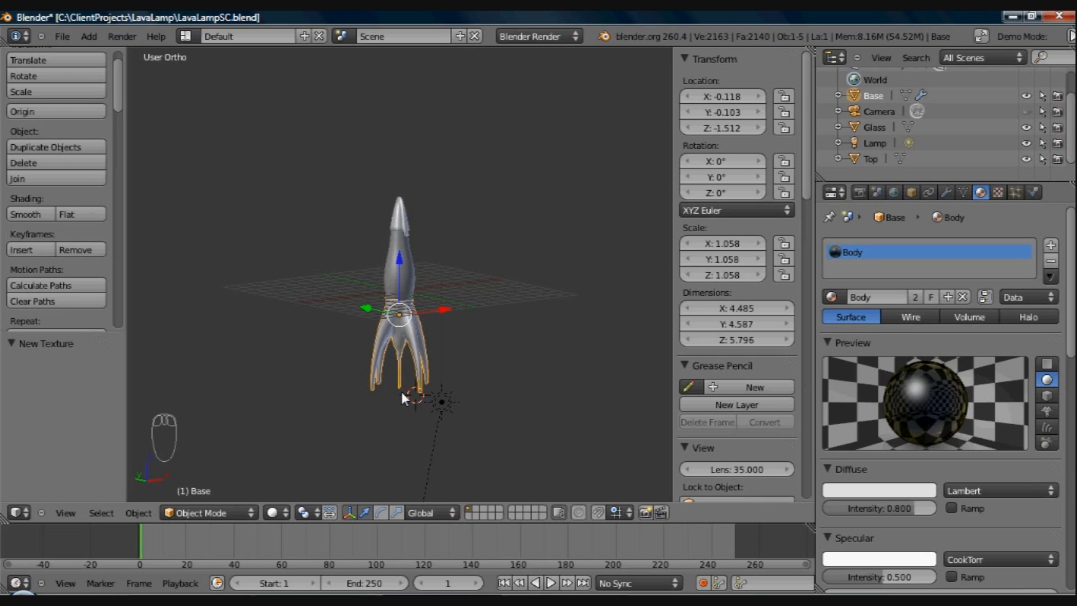
pyautogui.press('KP_1')
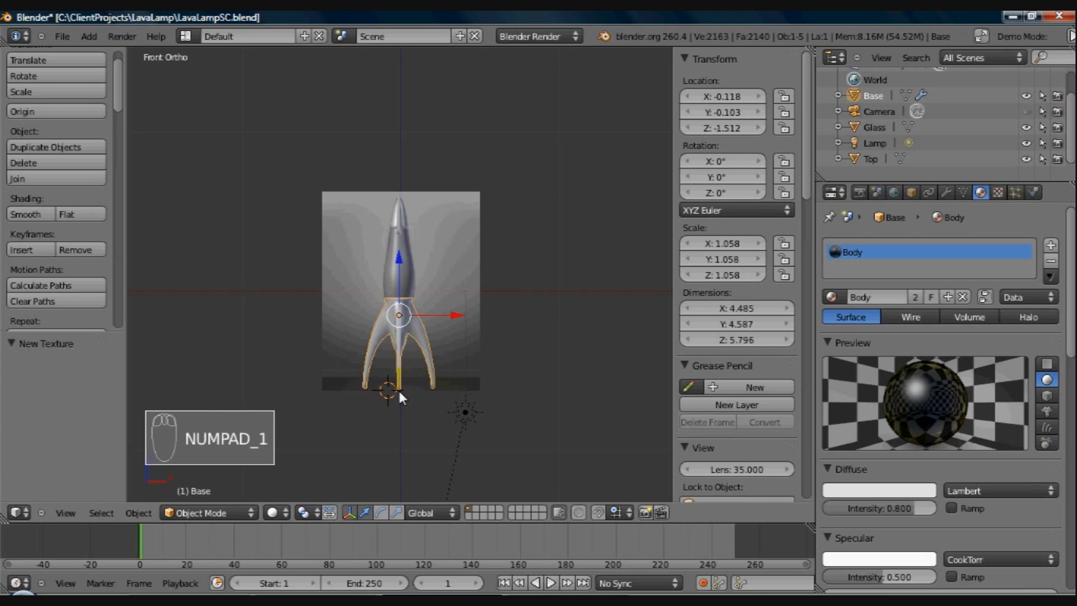
pyautogui.press('KP_3')
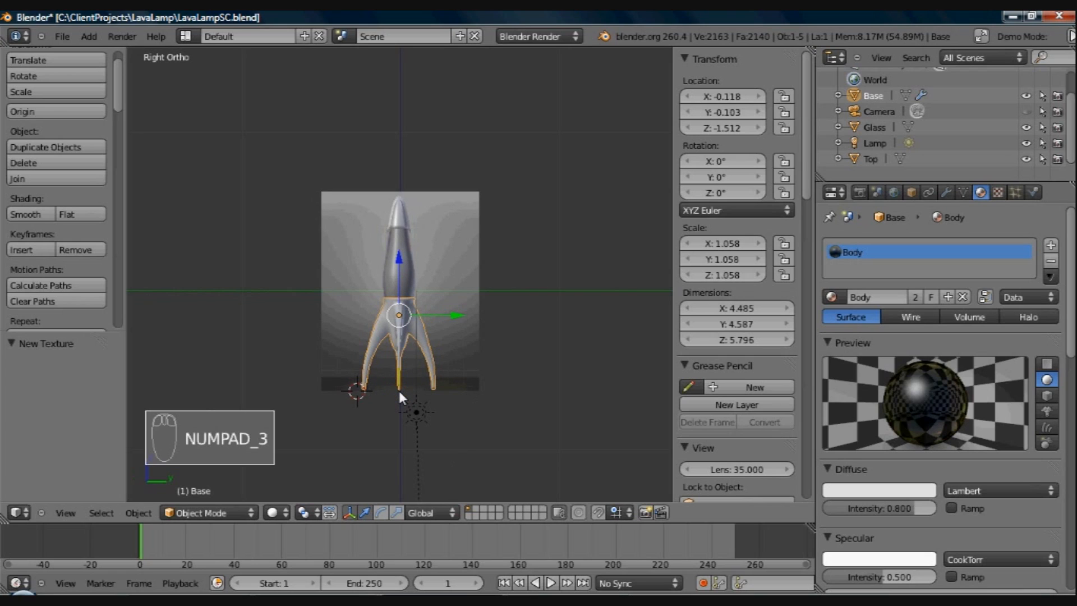
pyautogui.click(399, 393)
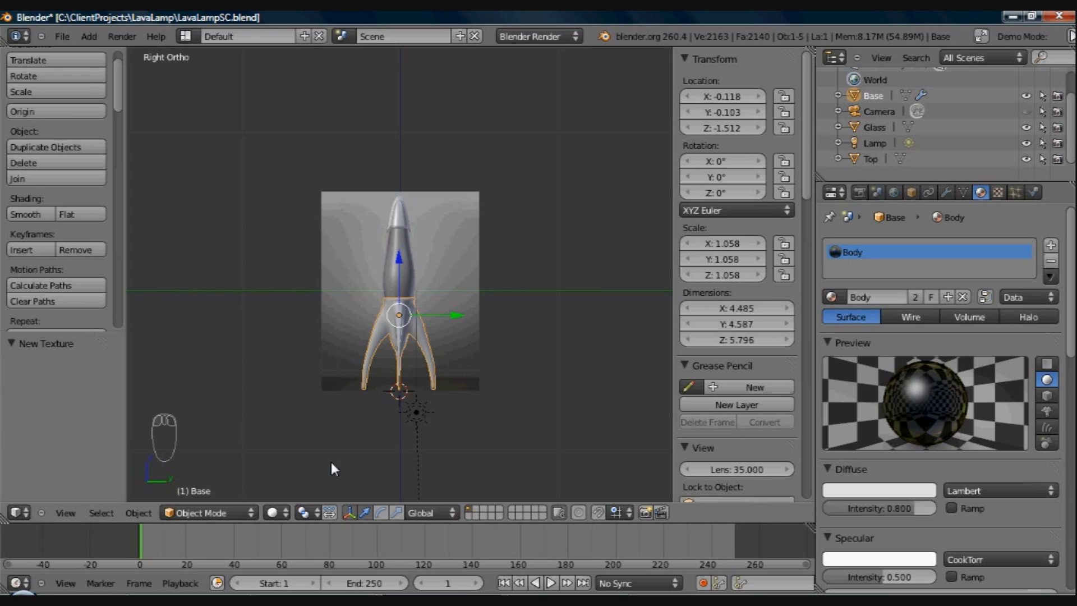
pyautogui.press('KP_1')
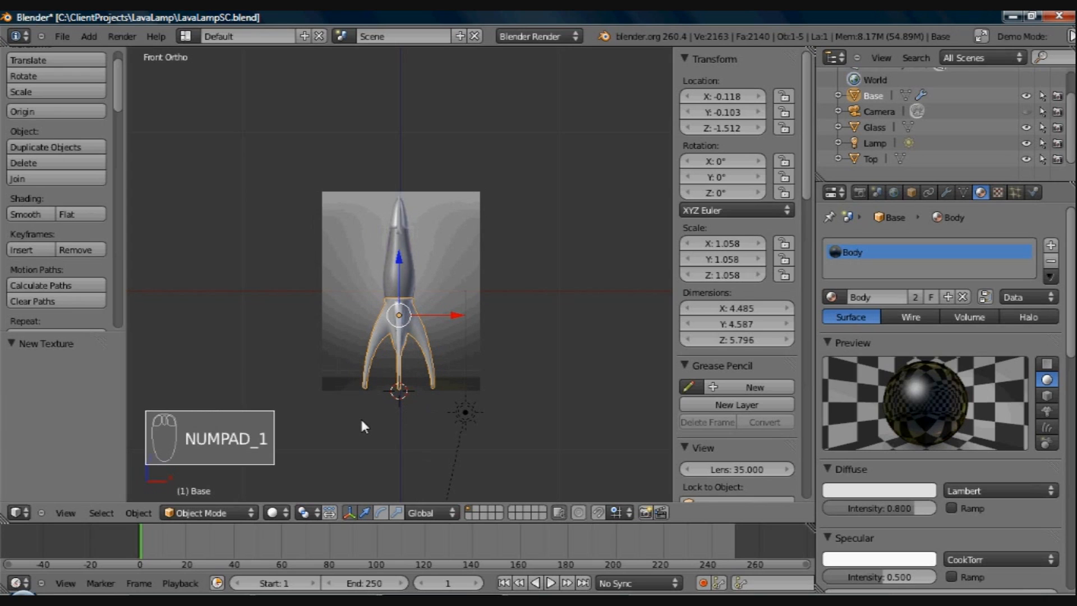
# Step: Add a mesh plane at the 3D cursor under the lamp's legs and scale it up uniformly by about 4.2
pyautogui.hotkey('shift', 'a')
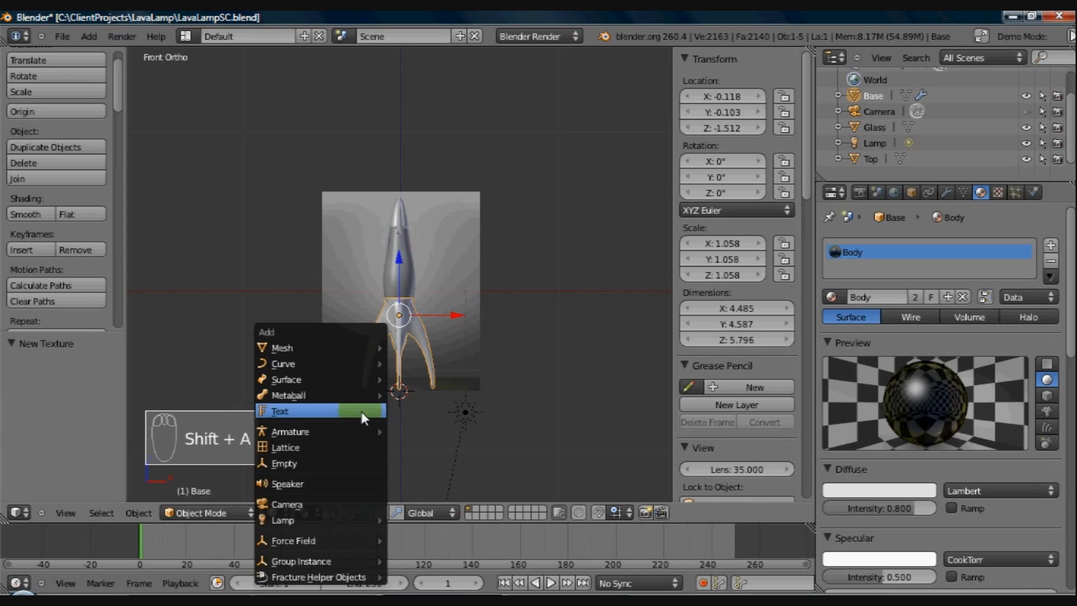
pyautogui.moveTo(379, 341)
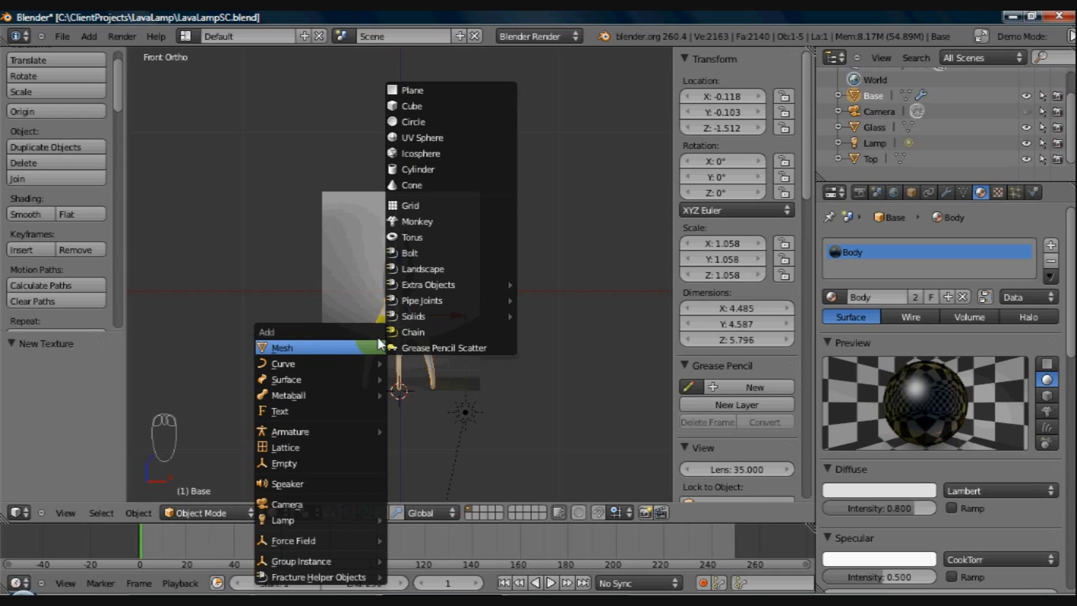
pyautogui.click(411, 89)
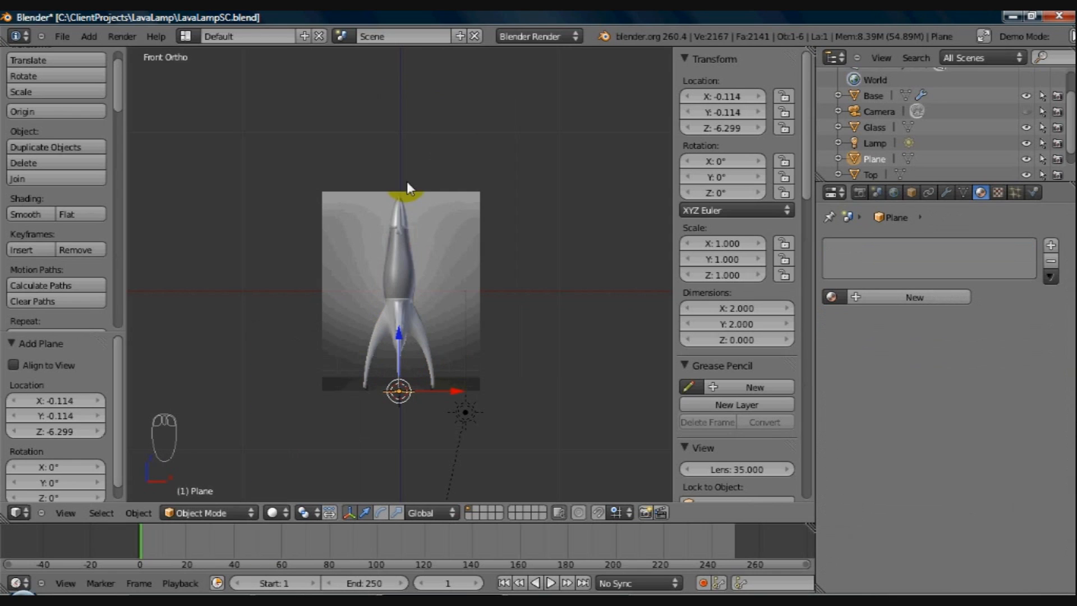
pyautogui.press('s')
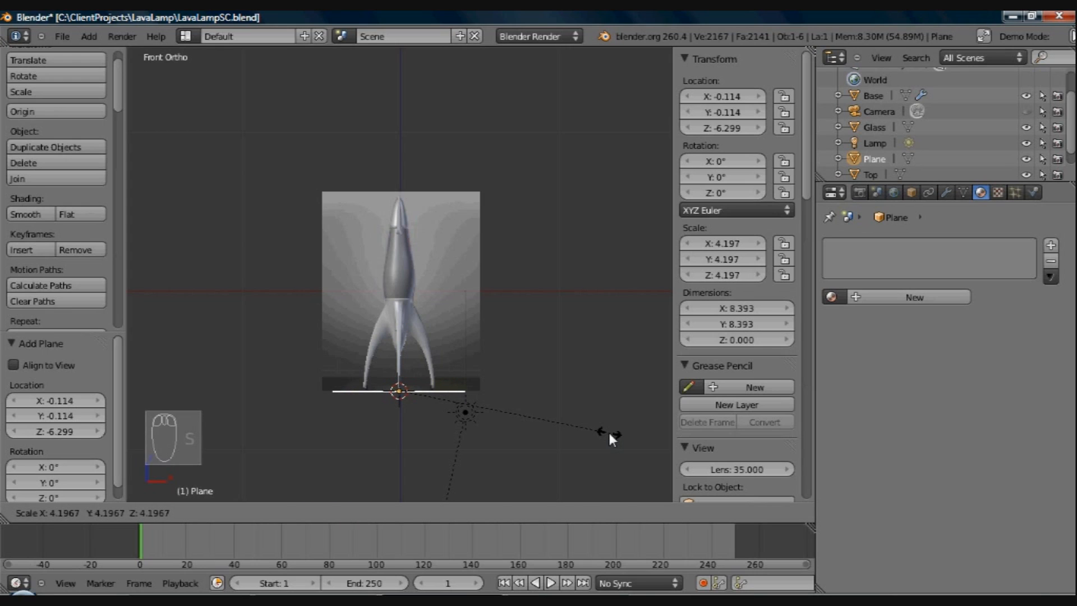
pyautogui.click(608, 430)
# Step: Stretch the floor plane to about 22.2 units along X and about 15.9 units along Y, judging it through the camera
pyautogui.moveTo(484, 393)
pyautogui.mouseDown(button='middle')
pyautogui.moveTo(468, 437)
pyautogui.moveTo(483, 413)
pyautogui.mouseUp(button='middle')
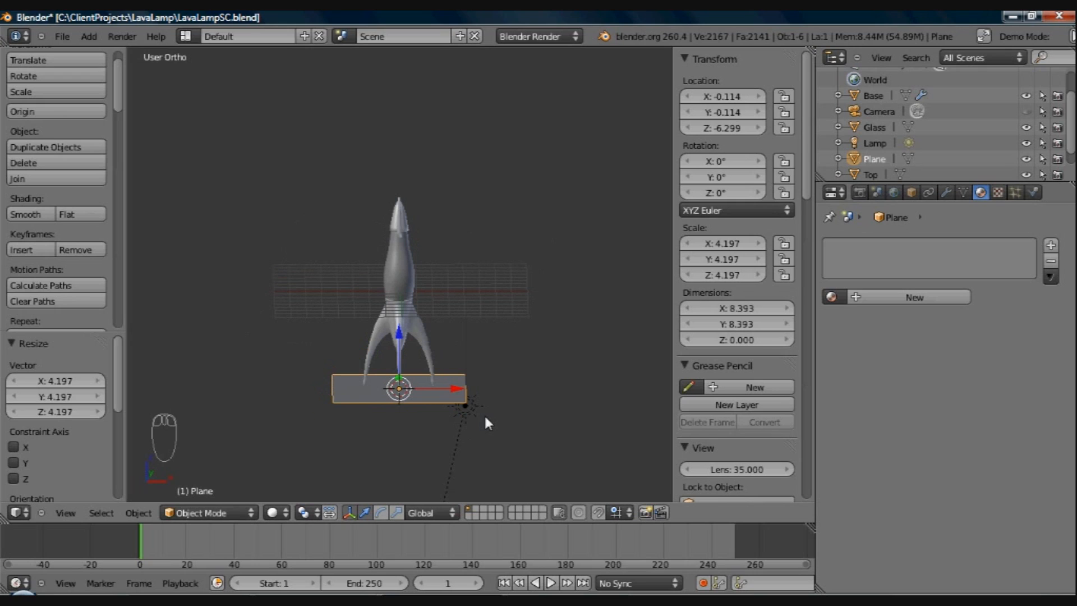
pyautogui.press('KP_0')
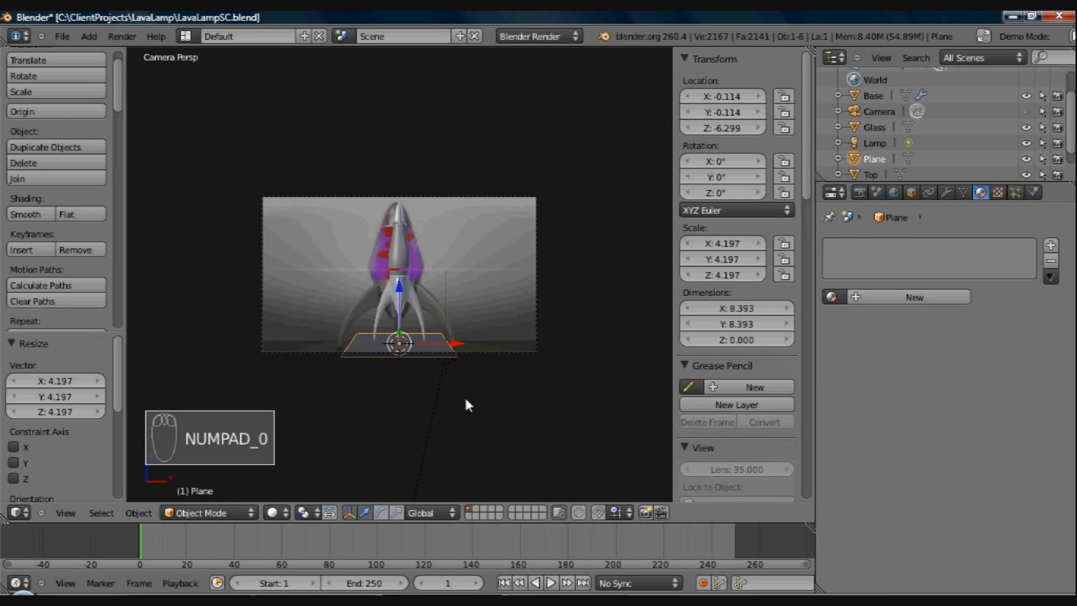
pyautogui.scroll(1, 464, 395)
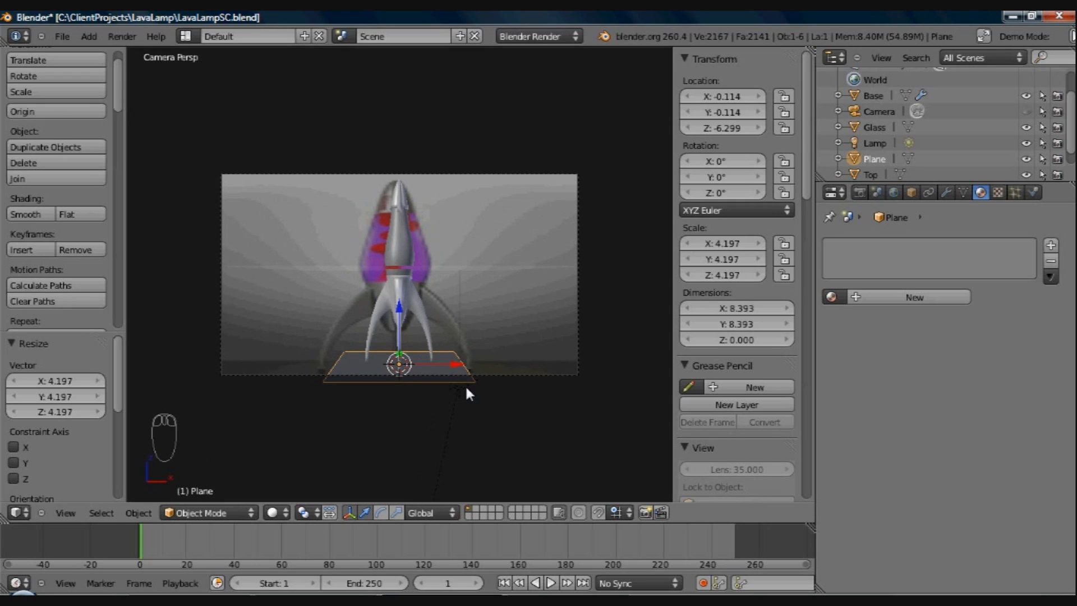
pyautogui.press('s')
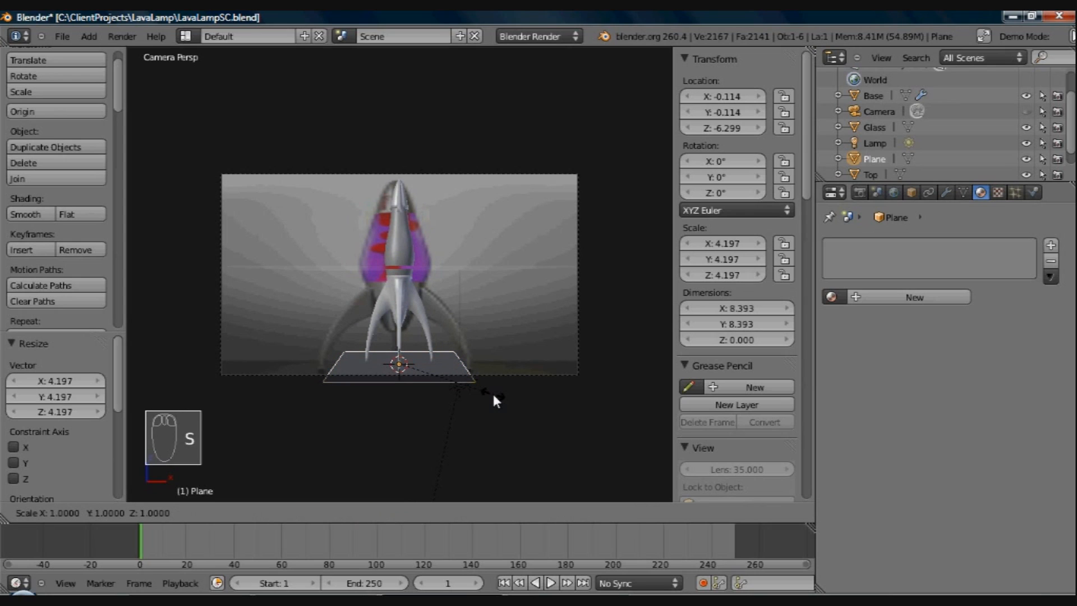
pyautogui.press('x')
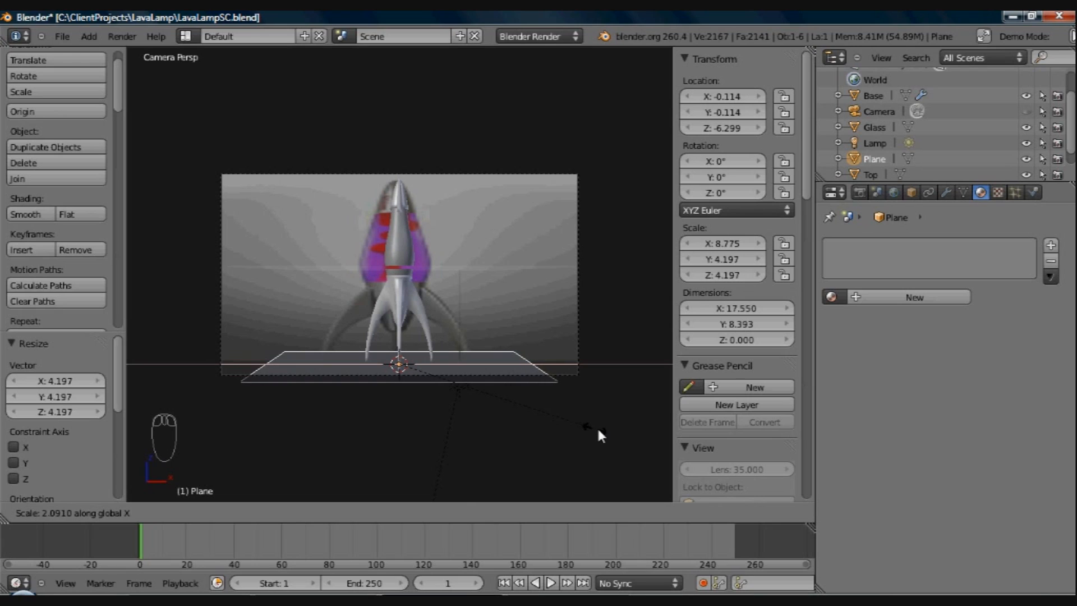
pyautogui.click(648, 440)
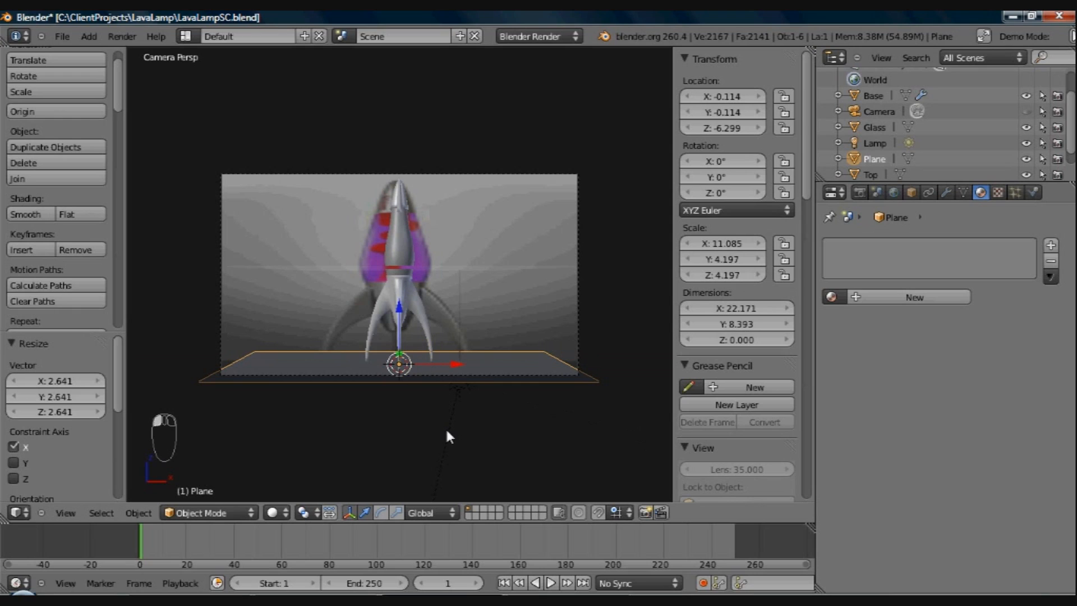
pyautogui.press('s')
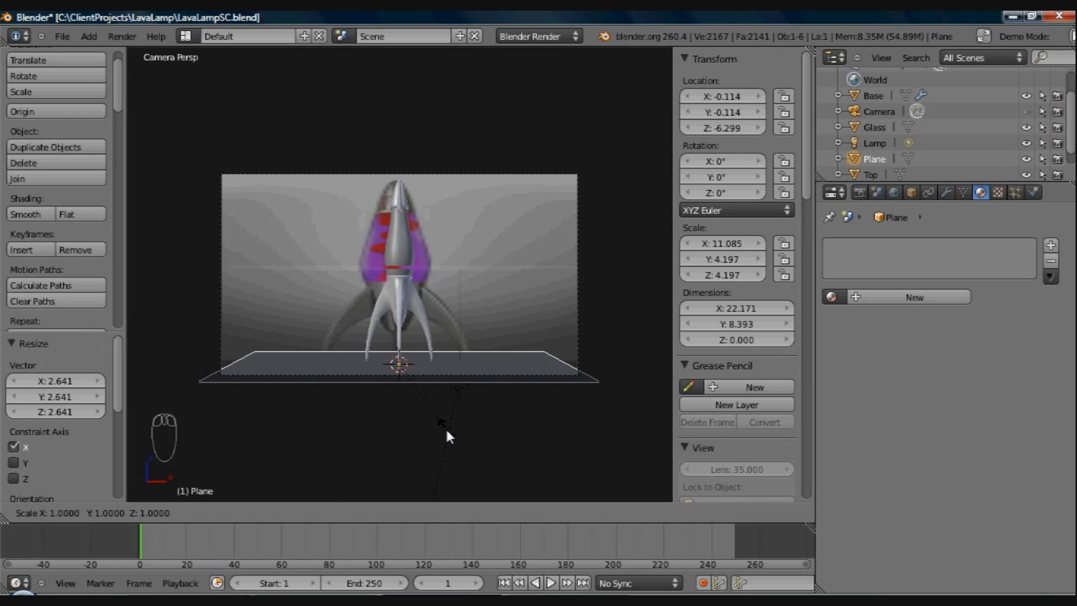
pyautogui.press('y')
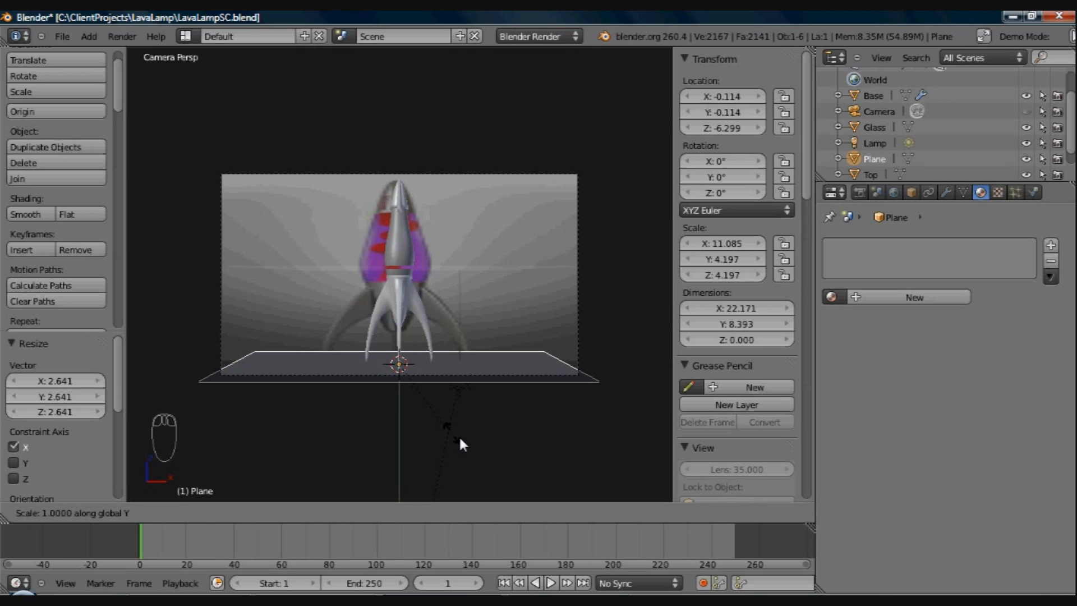
pyautogui.click(503, 473)
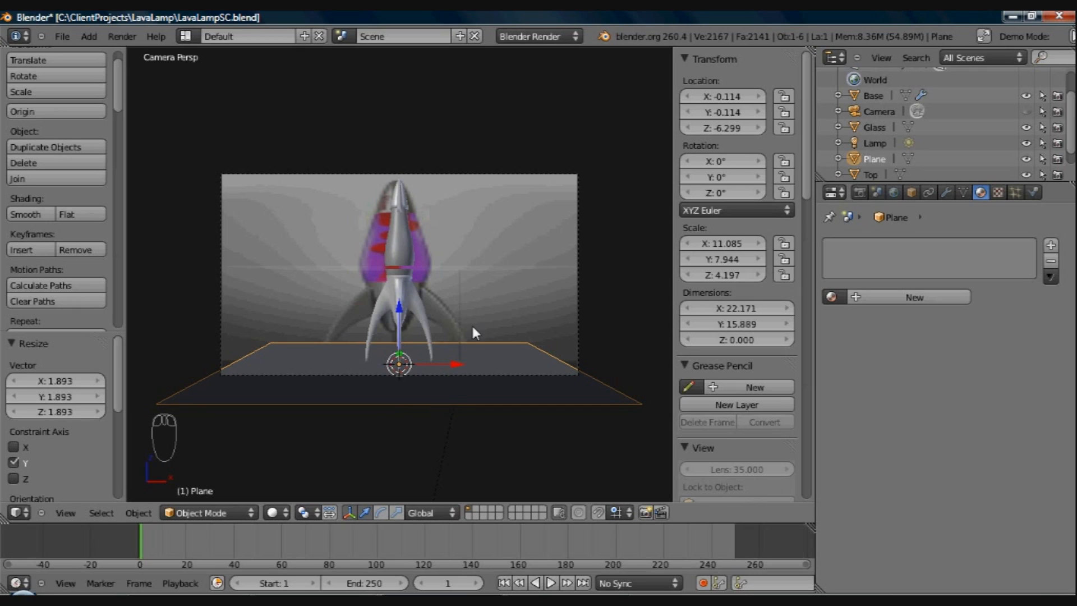
# Step: Move the floor plane back along the Y axis by about 4.36 units
pyautogui.press('g')
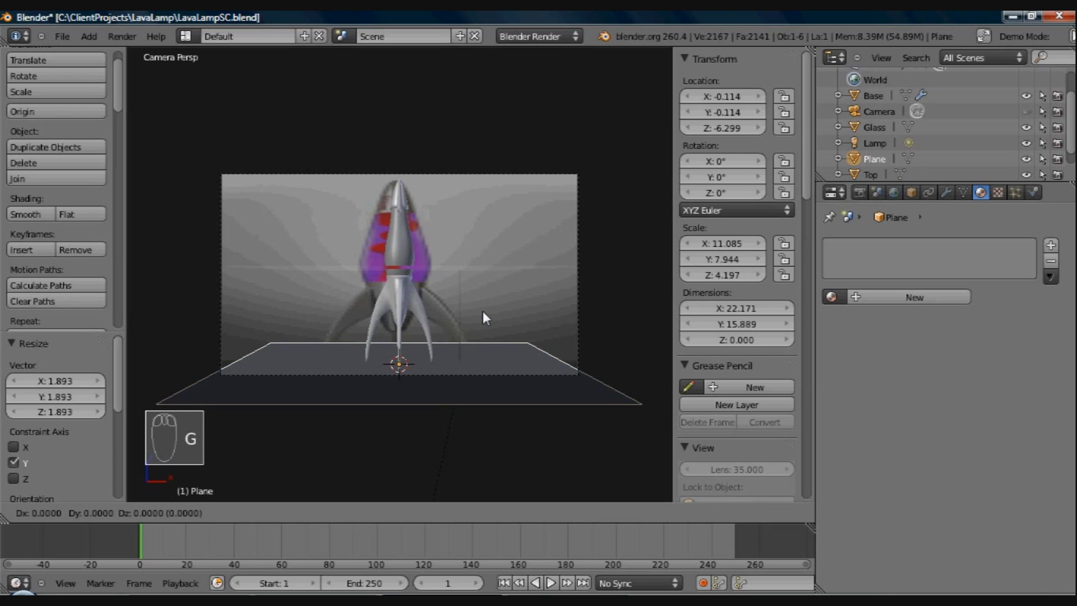
pyautogui.press('y')
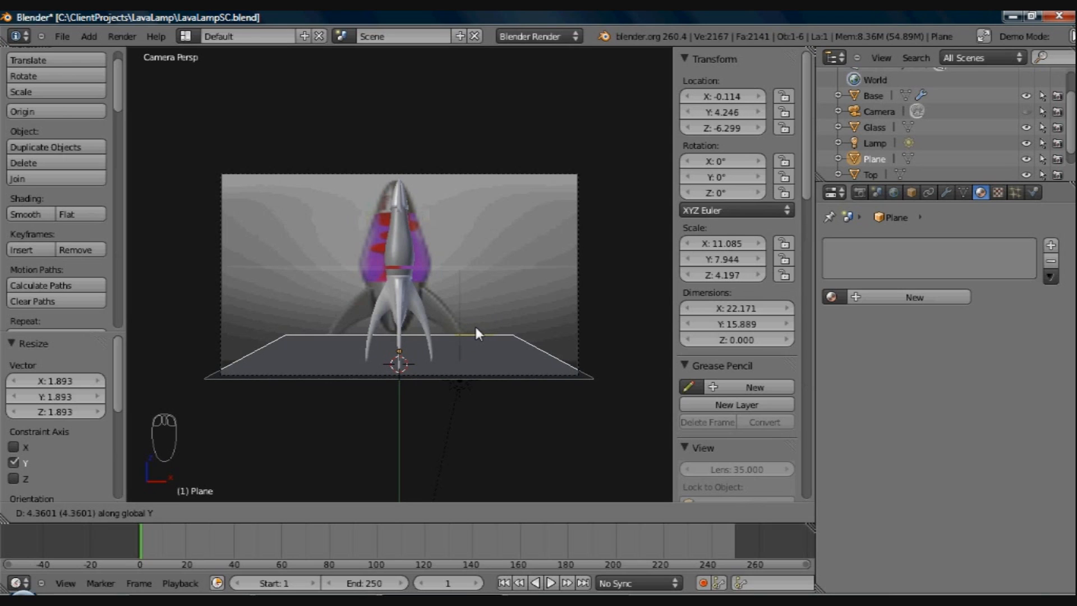
pyautogui.click(477, 332)
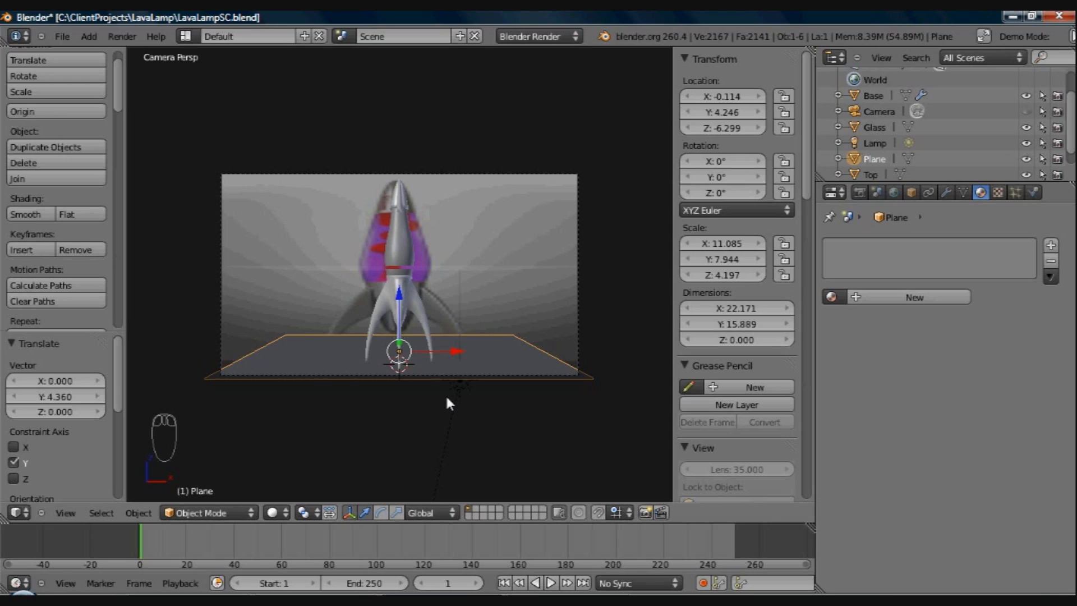
# Step: Edit the floor plane's mesh in edge selection mode and select only its rear edge behind the lamp
pyautogui.press('KP_0')
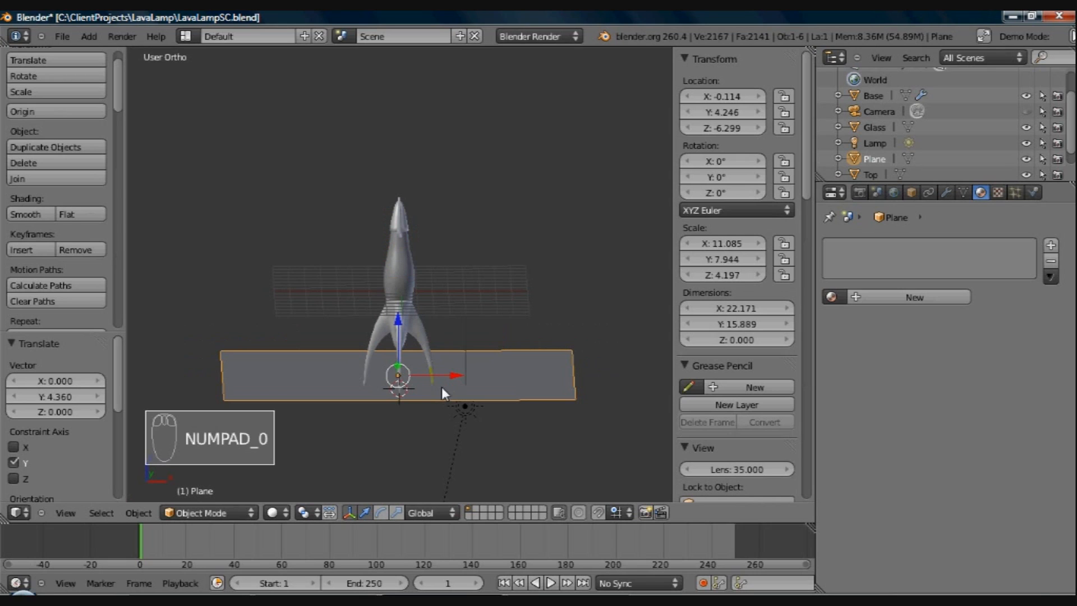
pyautogui.moveTo(442, 386)
pyautogui.mouseDown(button='middle')
pyautogui.moveTo(496, 392)
pyautogui.moveTo(443, 384)
pyautogui.mouseUp(button='middle')
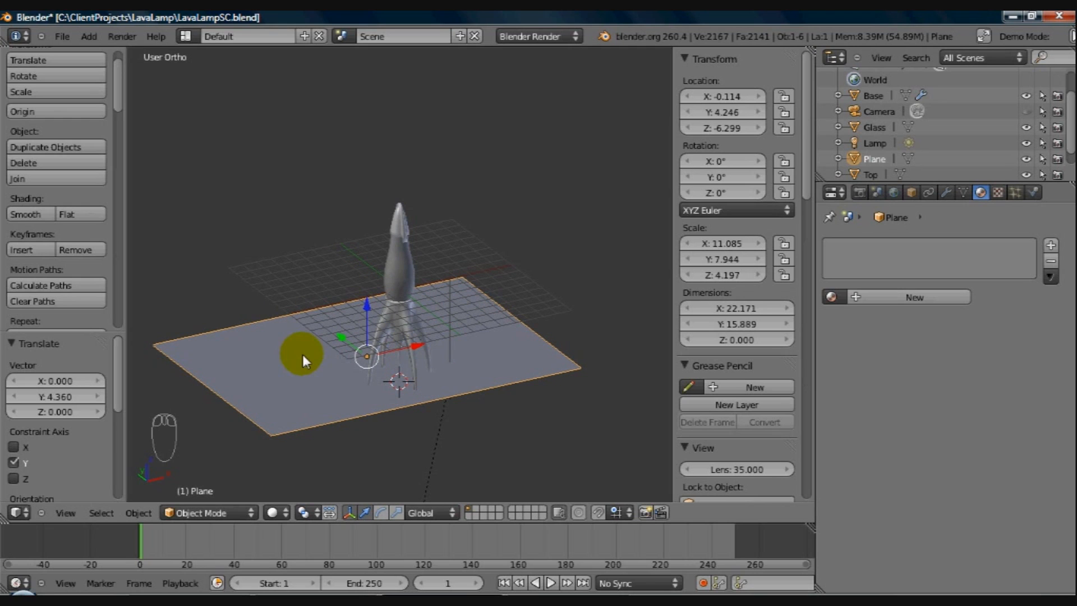
pyautogui.press('Tab')
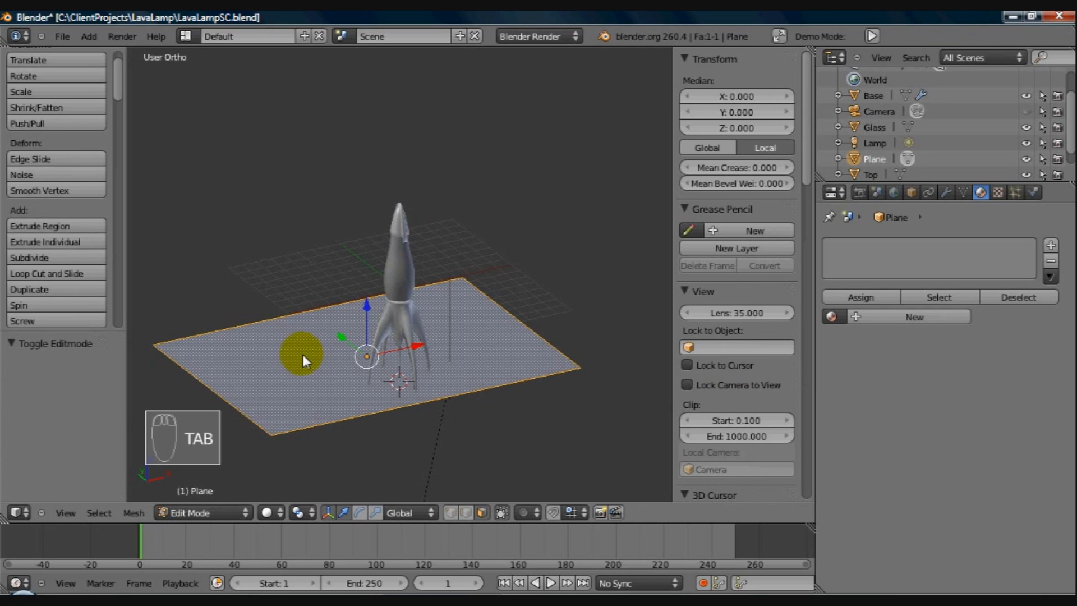
pyautogui.rightClick(272, 320)
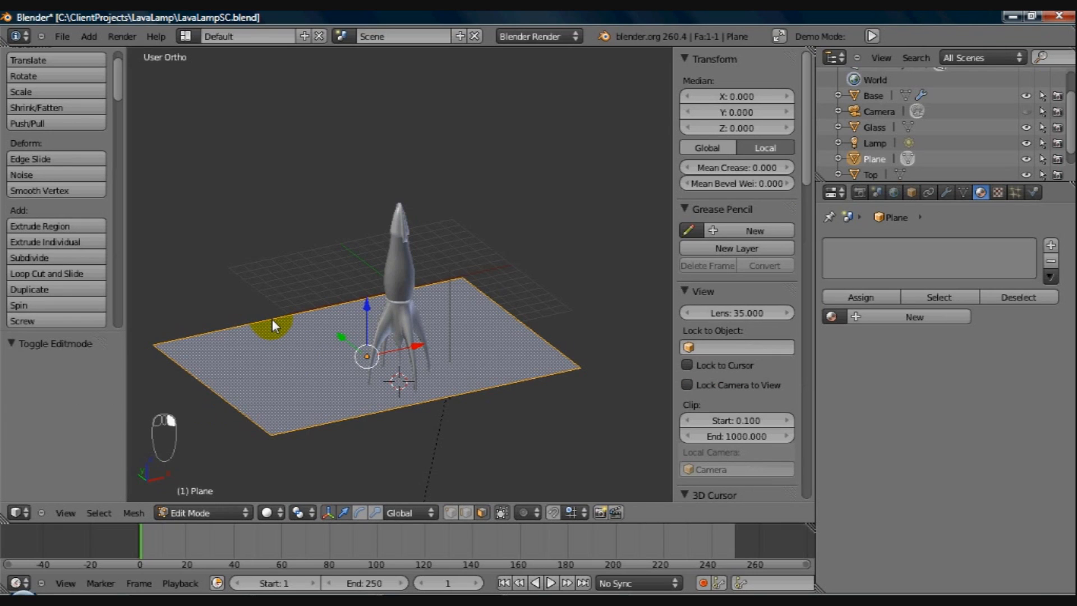
pyautogui.click(466, 512)
pyautogui.rightClick(266, 323)
pyautogui.keyDown('shift'); pyautogui.click(465, 512); pyautogui.keyUp('shift')
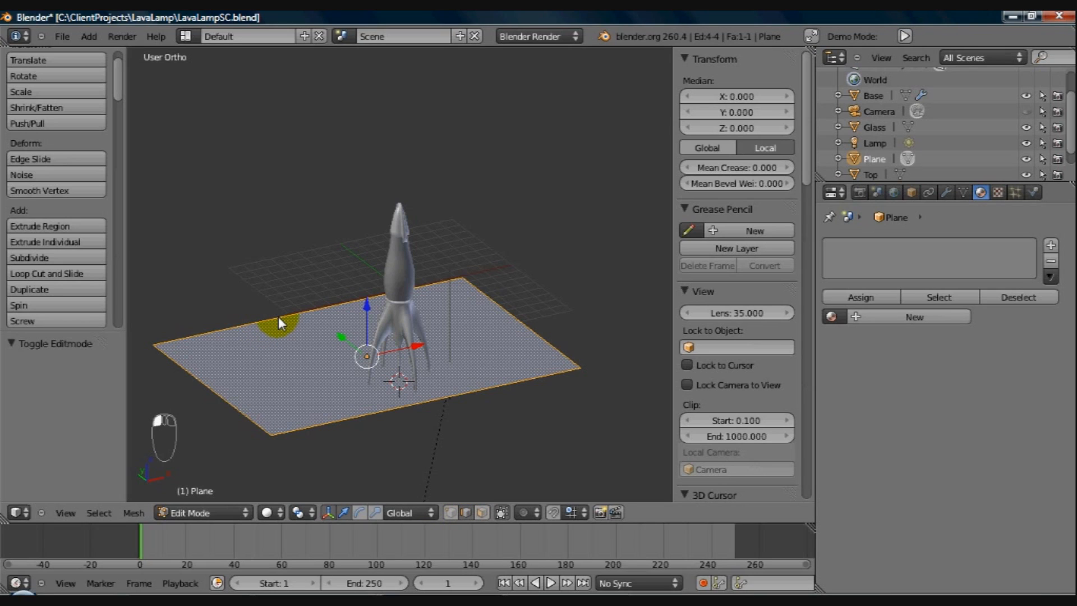
pyautogui.rightClick(332, 351)
pyautogui.moveTo(339, 397)
pyautogui.mouseDown(button='middle')
pyautogui.moveTo(330, 393)
pyautogui.moveTo(335, 402)
pyautogui.mouseUp(button='middle')
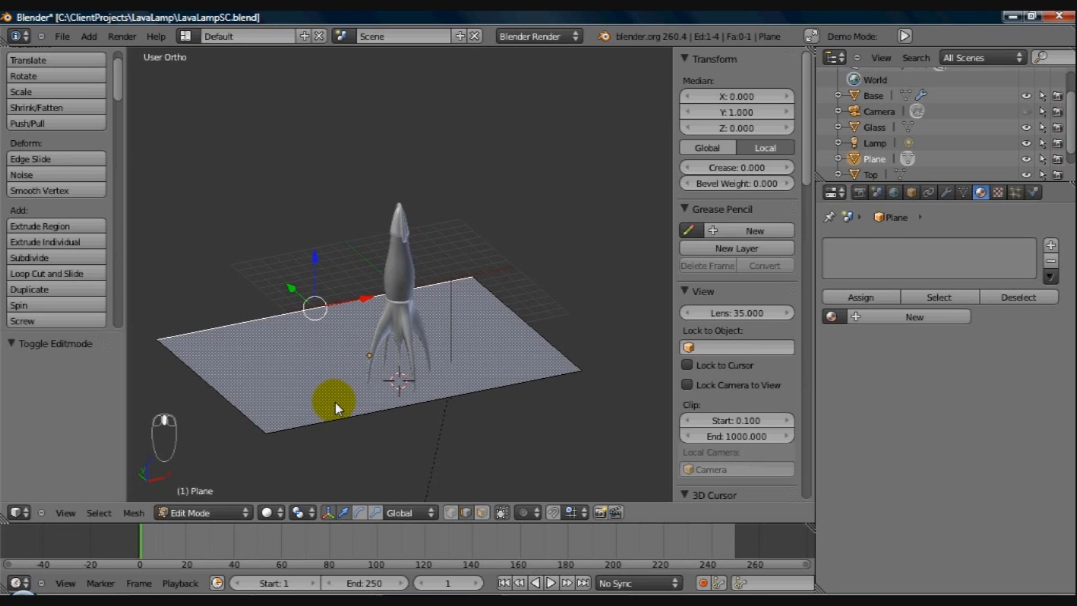
# Step: Extrude the rear edge straight up along Z by about 12.5 units and raise it about 3.3 more to fill the camera frame's height
pyautogui.press('e')
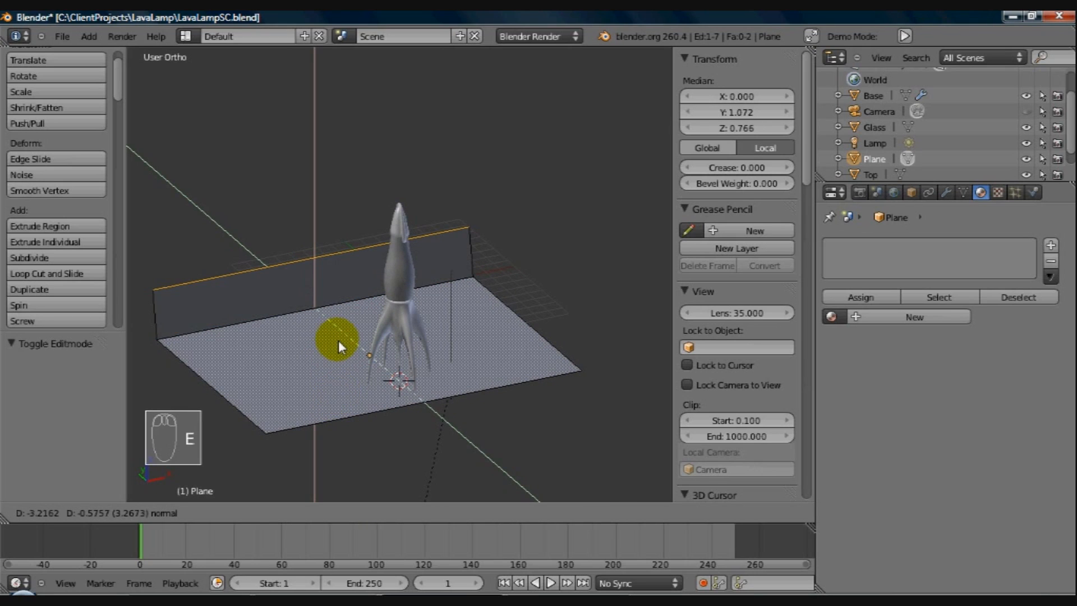
pyautogui.press('z')
pyautogui.press('z')
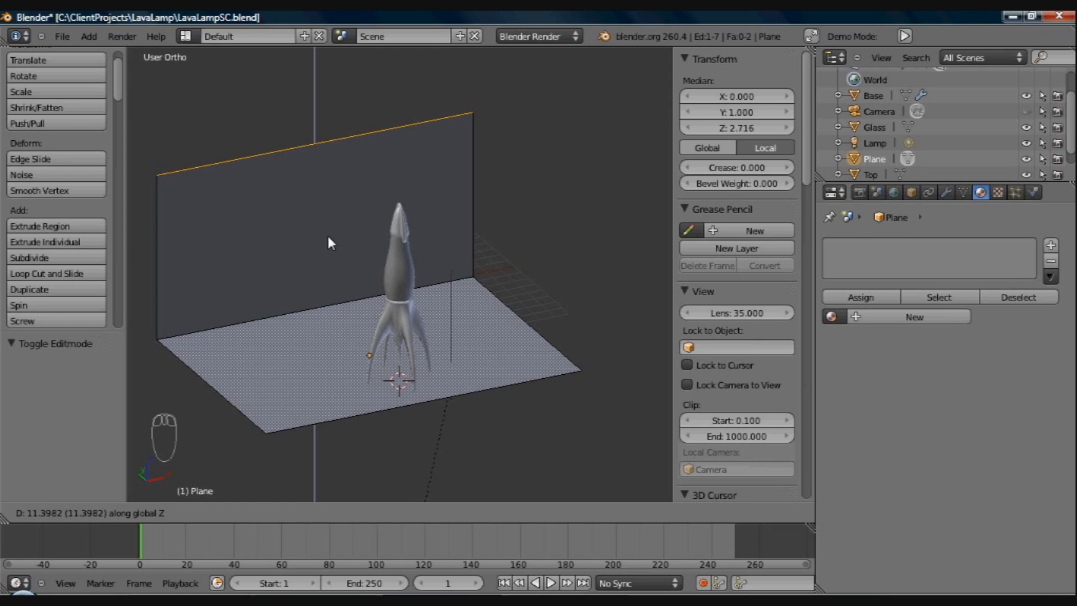
pyautogui.click(328, 230)
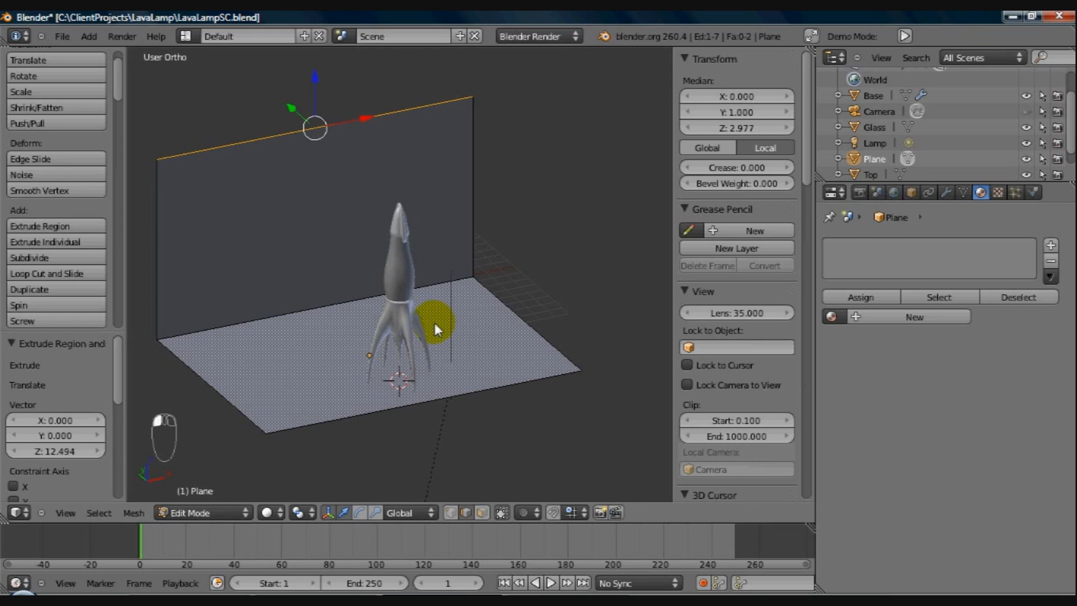
pyautogui.press('KP_0')
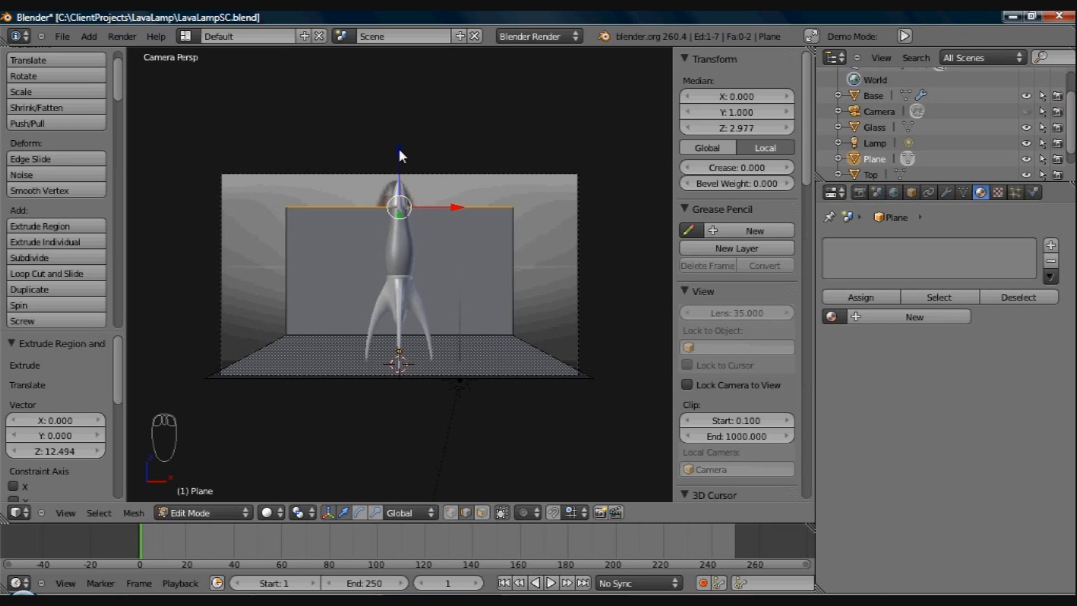
pyautogui.moveTo(399, 151); pyautogui.dragTo(400, 118)
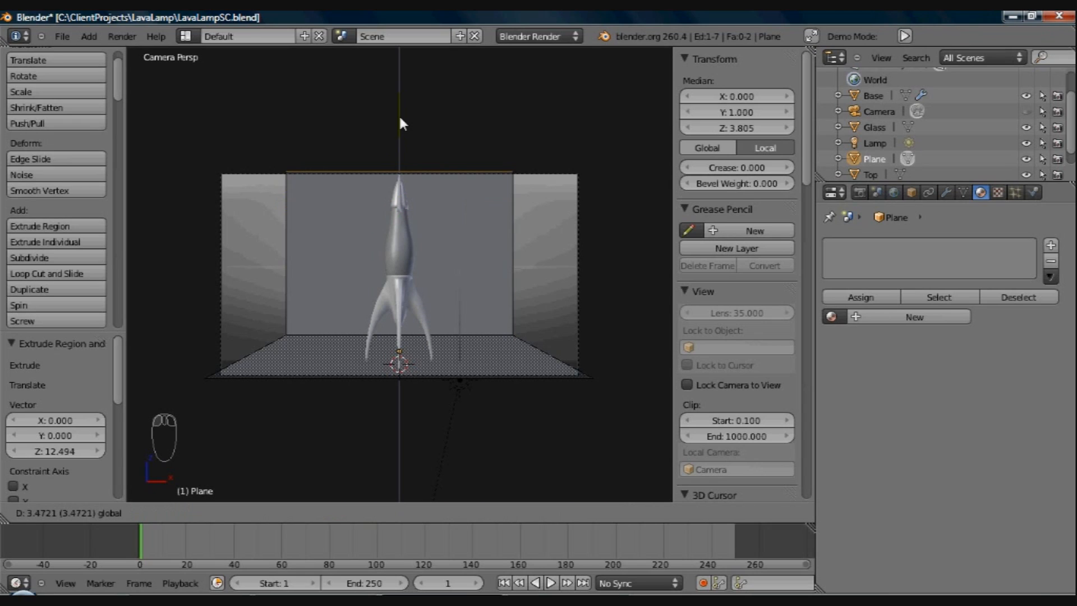
pyautogui.click(400, 125)
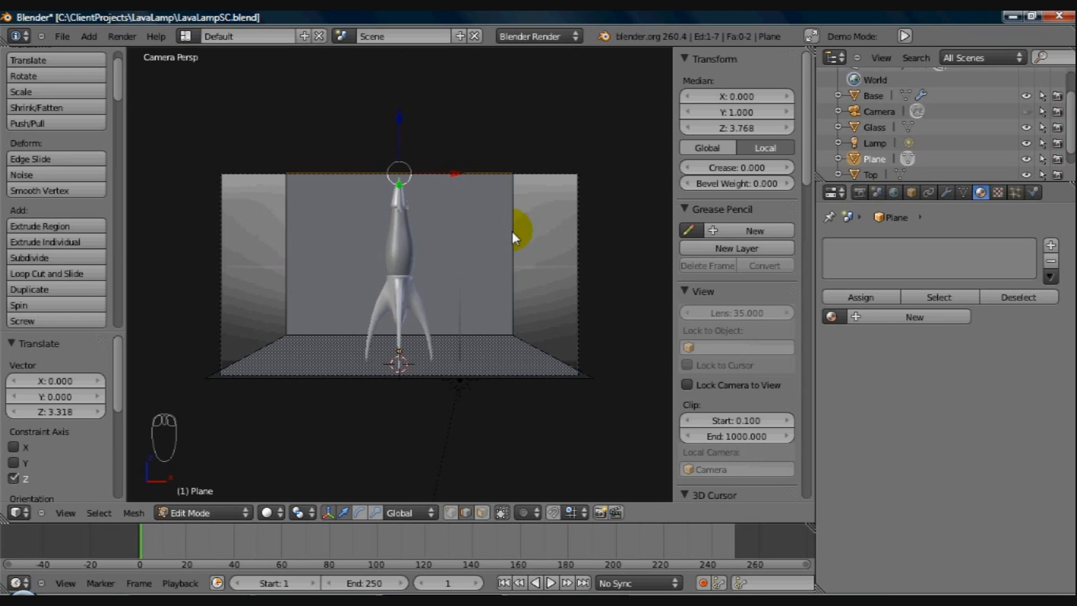
# Step: Select all four edges of the back wall and scale it along X by about 1.65 to span the camera frame
pyautogui.keyDown('shift'); pyautogui.rightClick(403, 285); pyautogui.keyUp('shift')
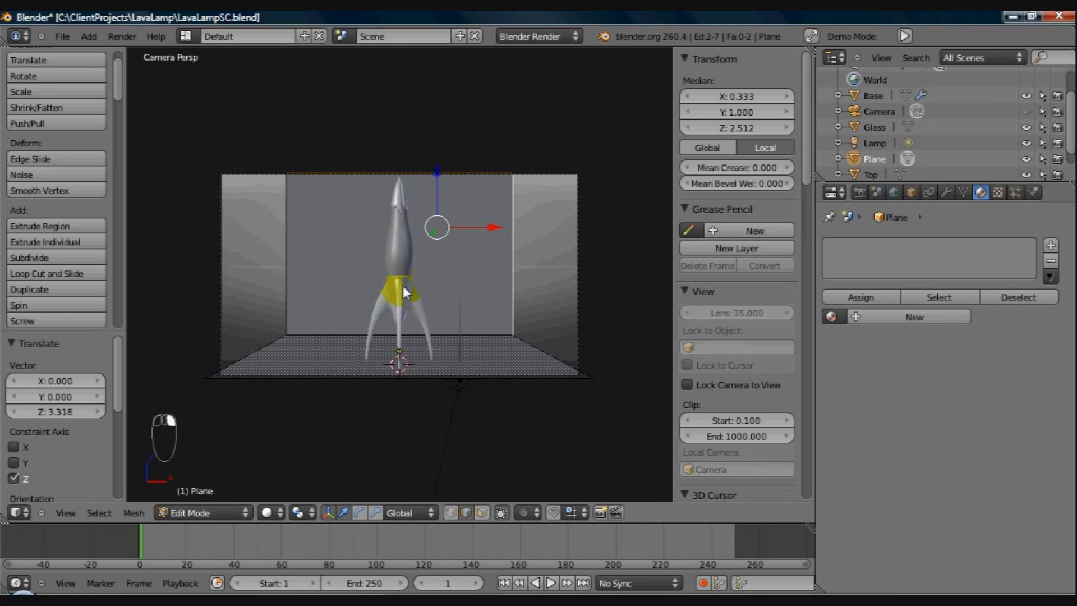
pyautogui.keyDown('shift'); pyautogui.rightClick(285, 296); pyautogui.keyUp('shift')
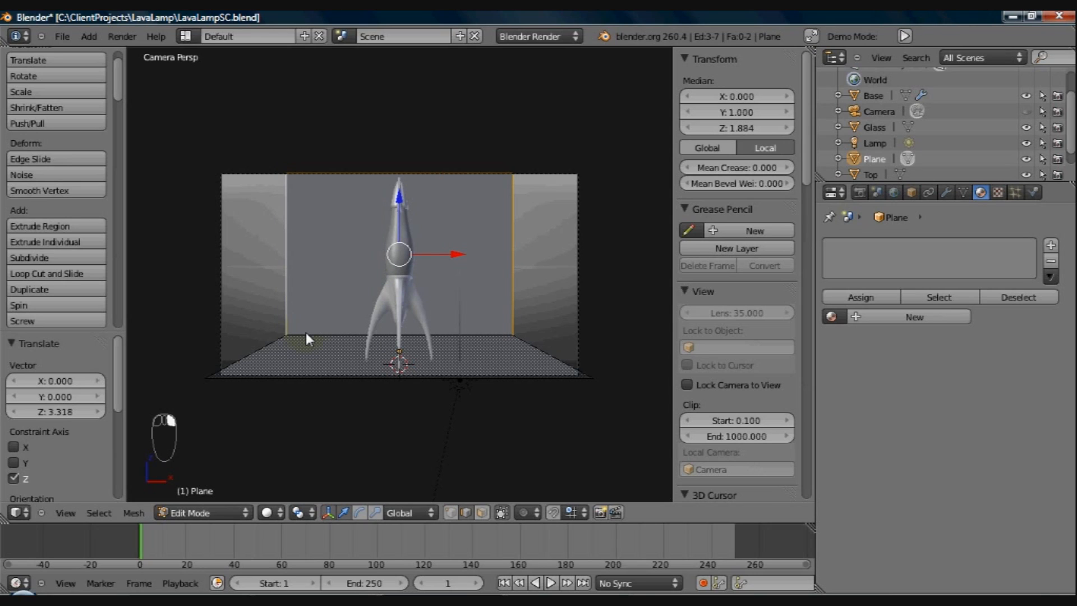
pyautogui.keyDown('shift'); pyautogui.rightClick(305, 332); pyautogui.keyUp('shift')
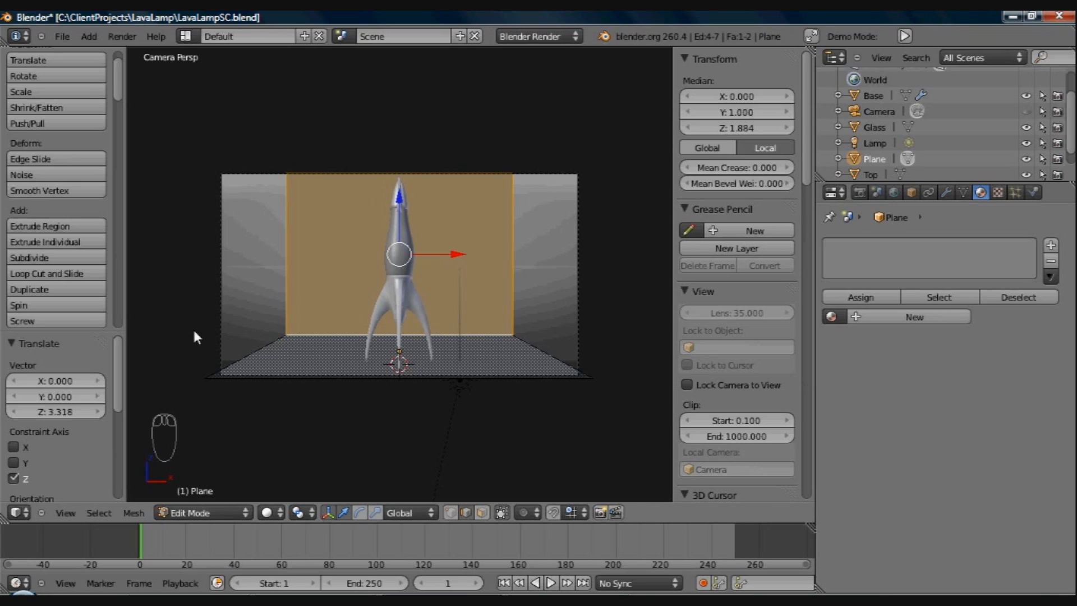
pyautogui.press('s')
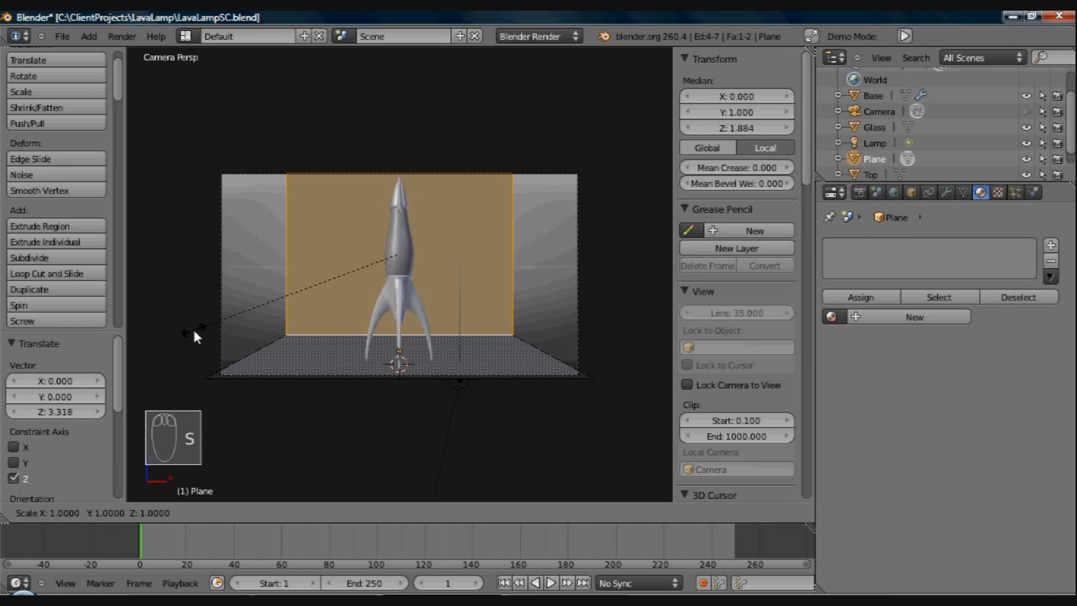
pyautogui.press('x')
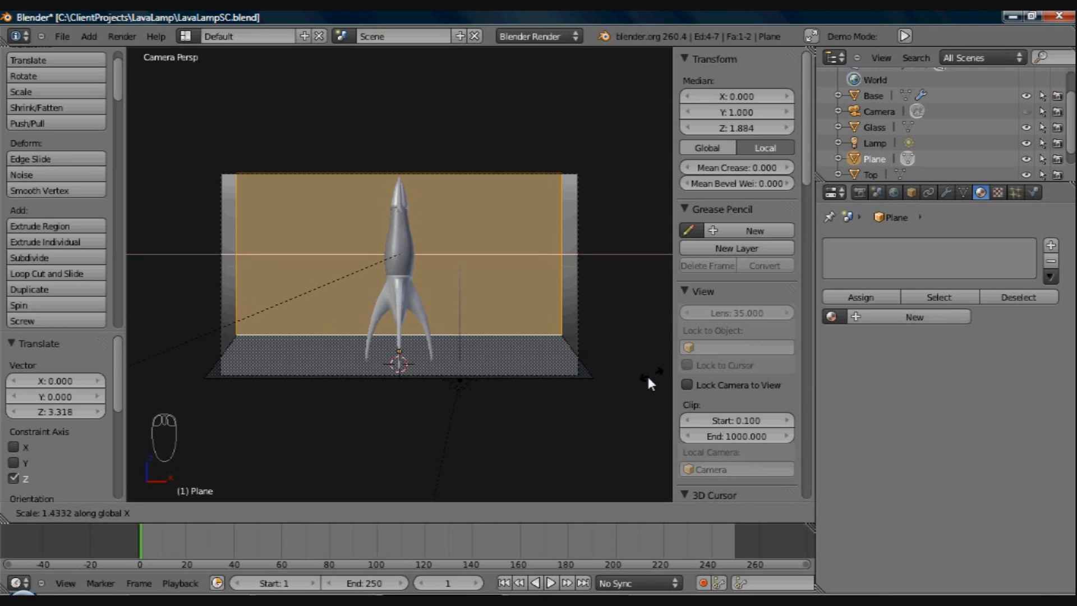
pyautogui.click(608, 395)
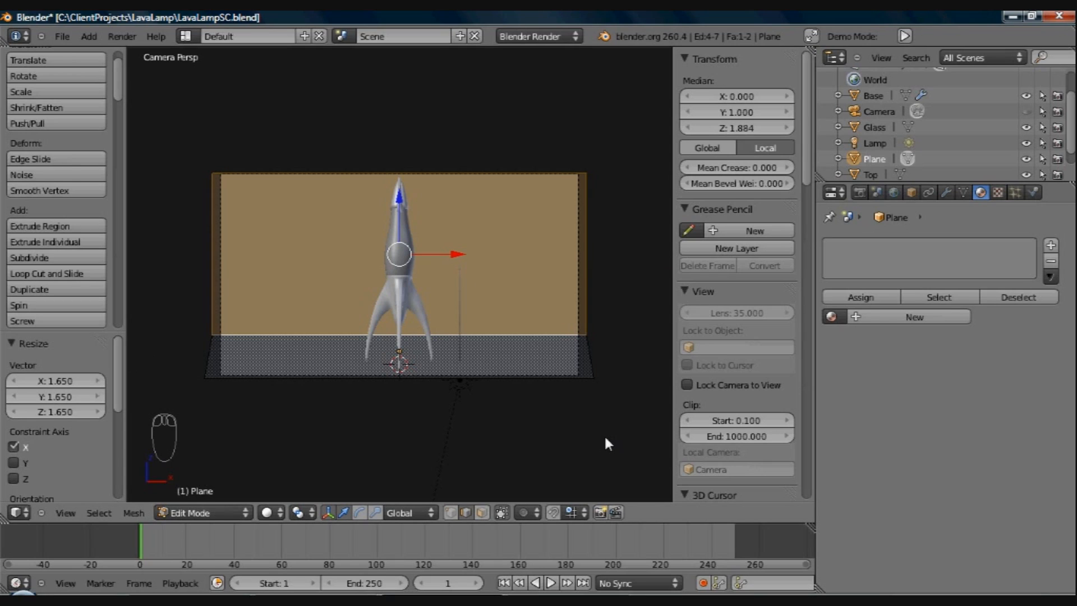
# Step: Add a Subdivision Surface modifier to the floor and wall plane with View and Render subdivisions both set to 3
pyautogui.click(947, 193)
pyautogui.click(880, 268)
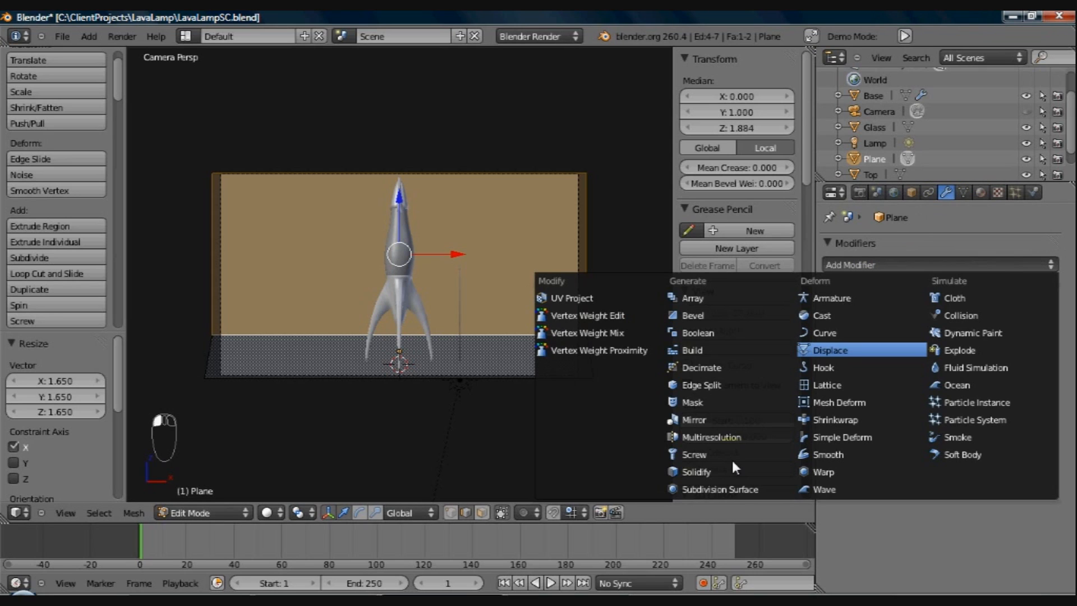
pyautogui.click(732, 487)
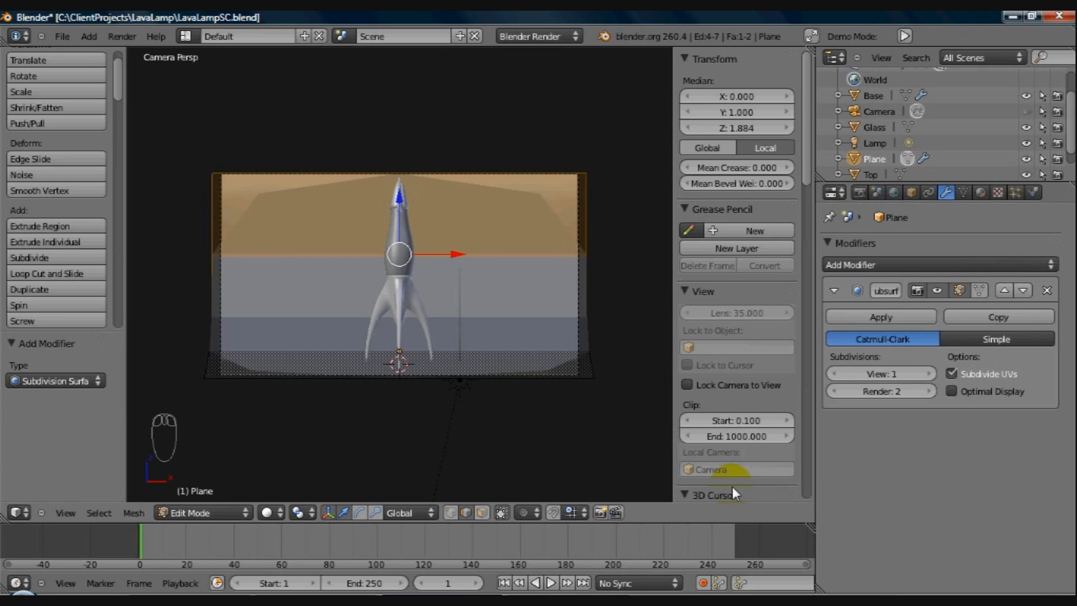
pyautogui.click(930, 373)
pyautogui.click(931, 373)
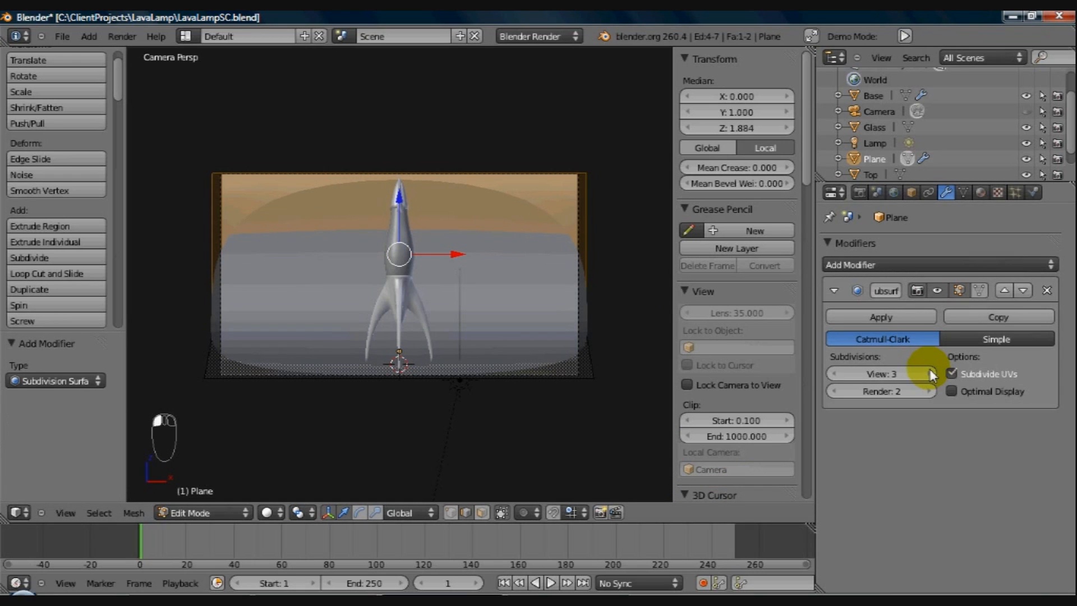
pyautogui.click(930, 391)
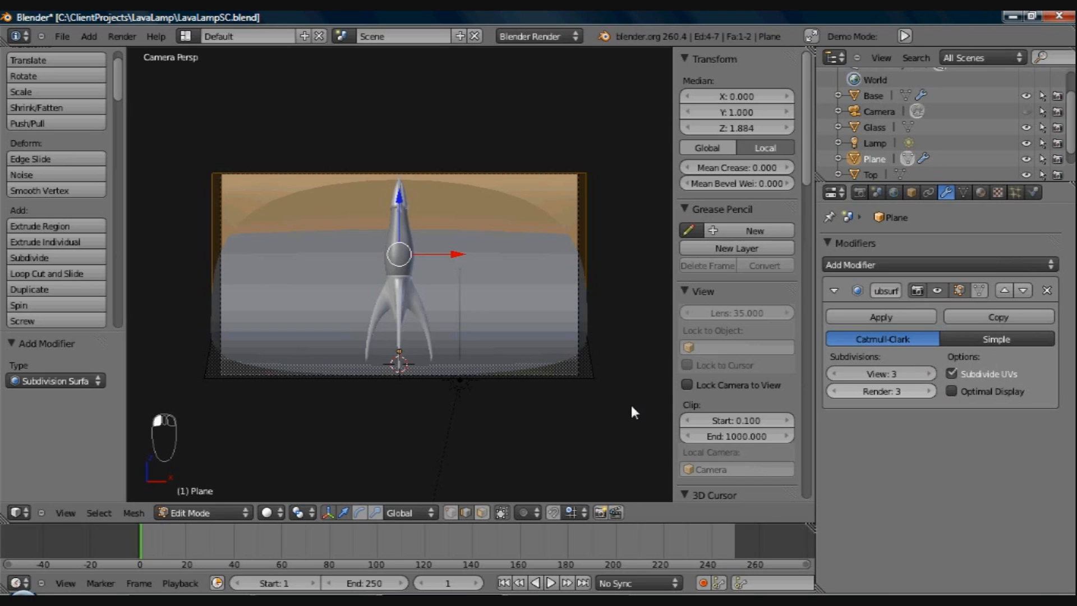
# Step: Apply smooth shading to the whole plane in Object Mode and inspect its curve from the side and through the camera
pyautogui.moveTo(372, 376); pyautogui.dragTo(575, 398, button='middle')
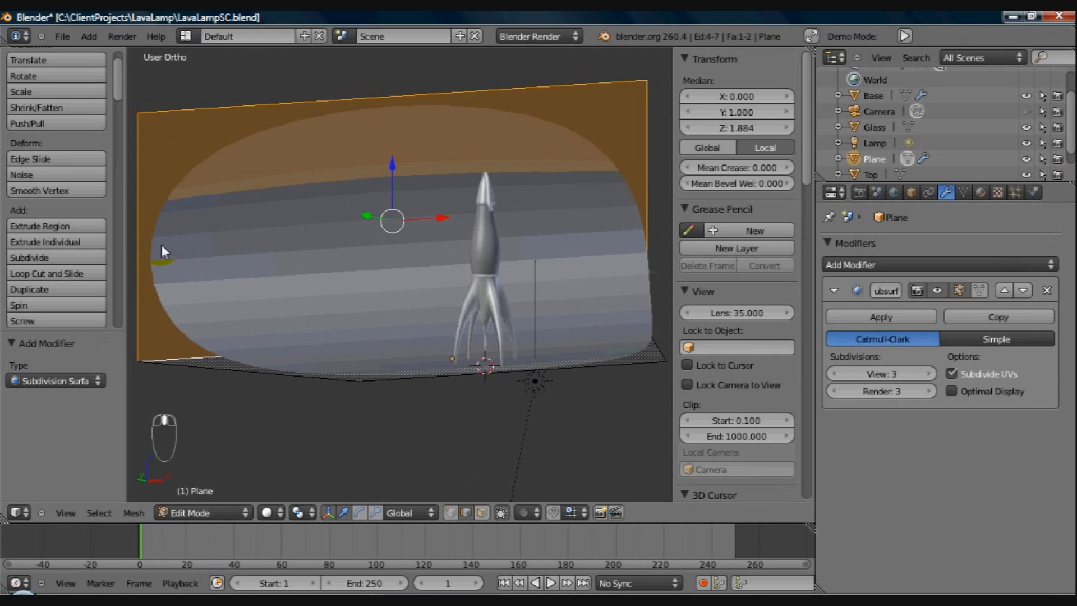
pyautogui.press('Tab')
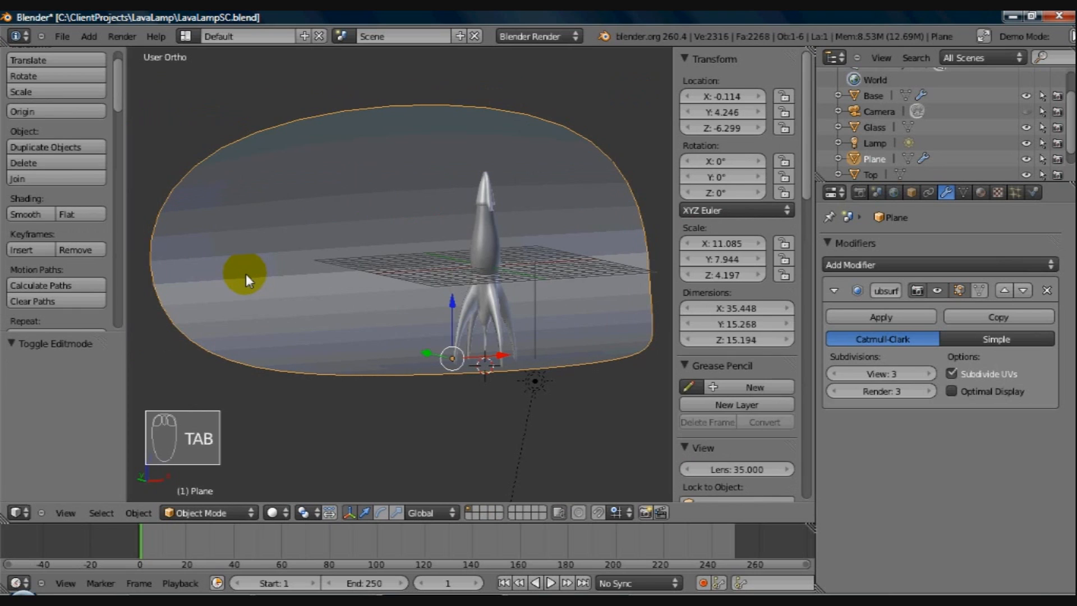
pyautogui.click(42, 213)
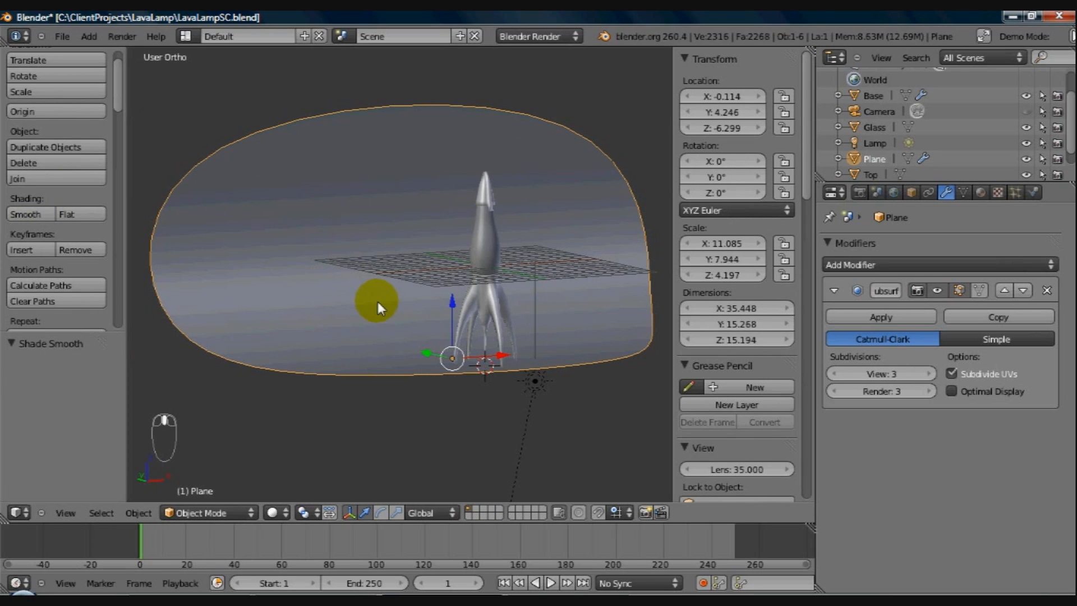
pyautogui.moveTo(378, 301)
pyautogui.mouseDown(button='middle')
pyautogui.moveTo(350, 295)
pyautogui.moveTo(436, 316)
pyautogui.moveTo(364, 294)
pyautogui.mouseUp(button='middle')
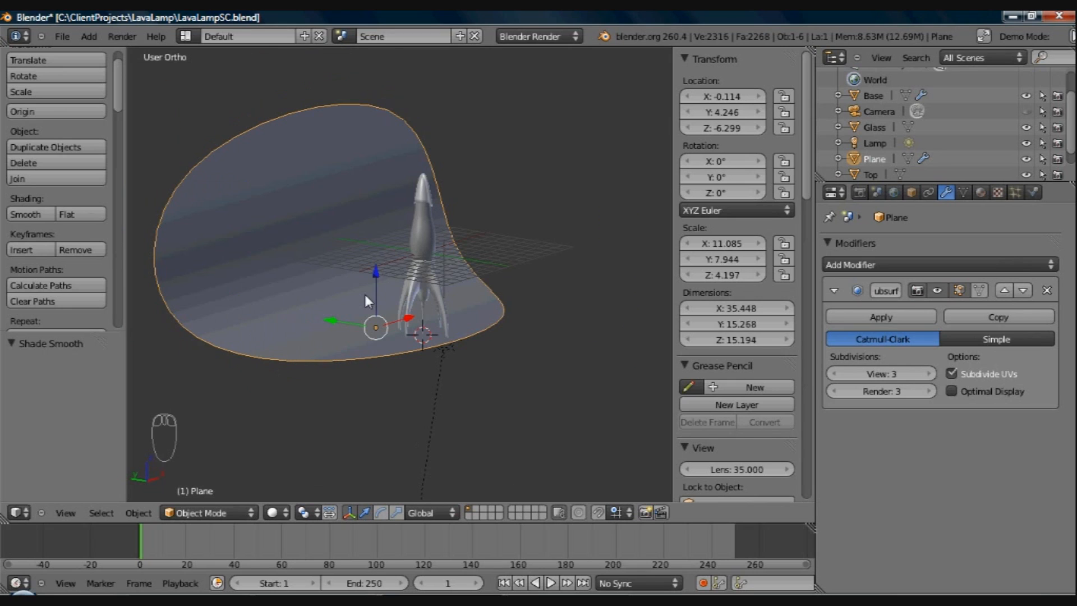
pyautogui.press('KP_0')
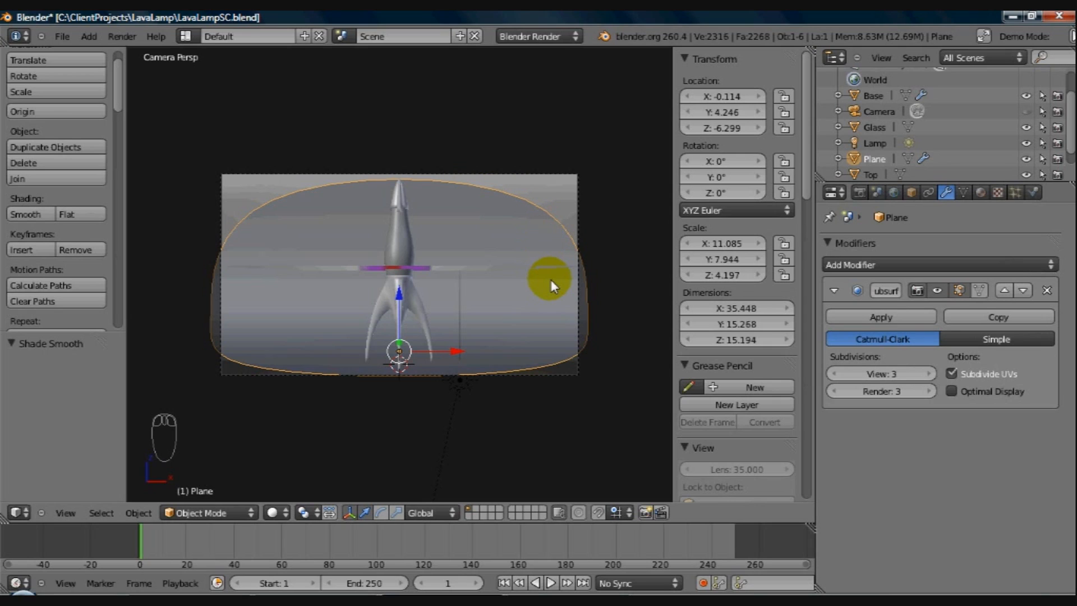
# Step: Select the back wall's upper edge and both side edges in Edit Mode and set their mean crease to 1.000
pyautogui.press('Tab')
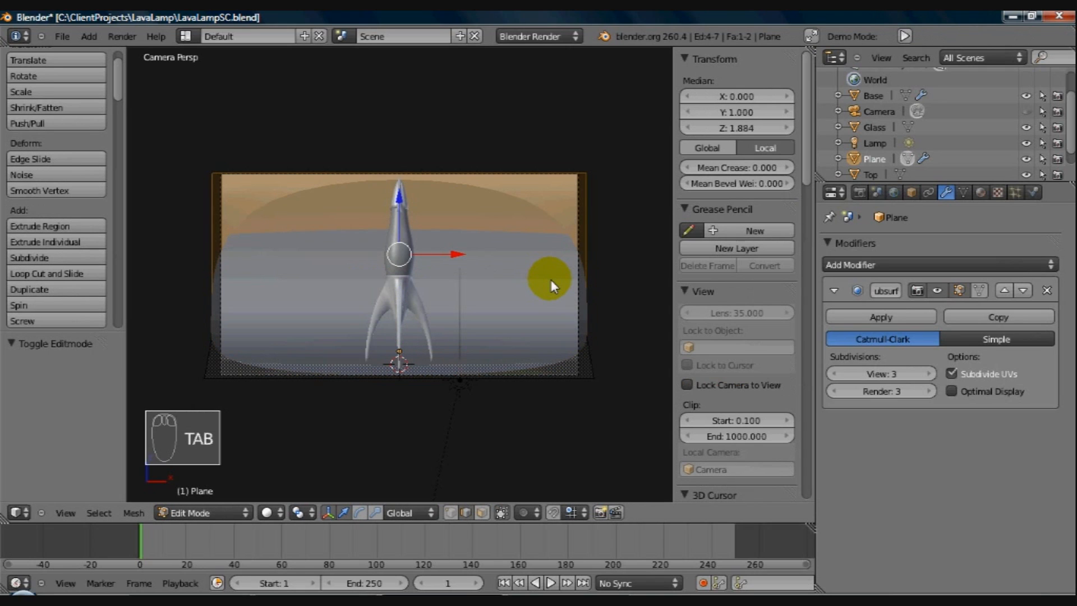
pyautogui.rightClick(564, 171)
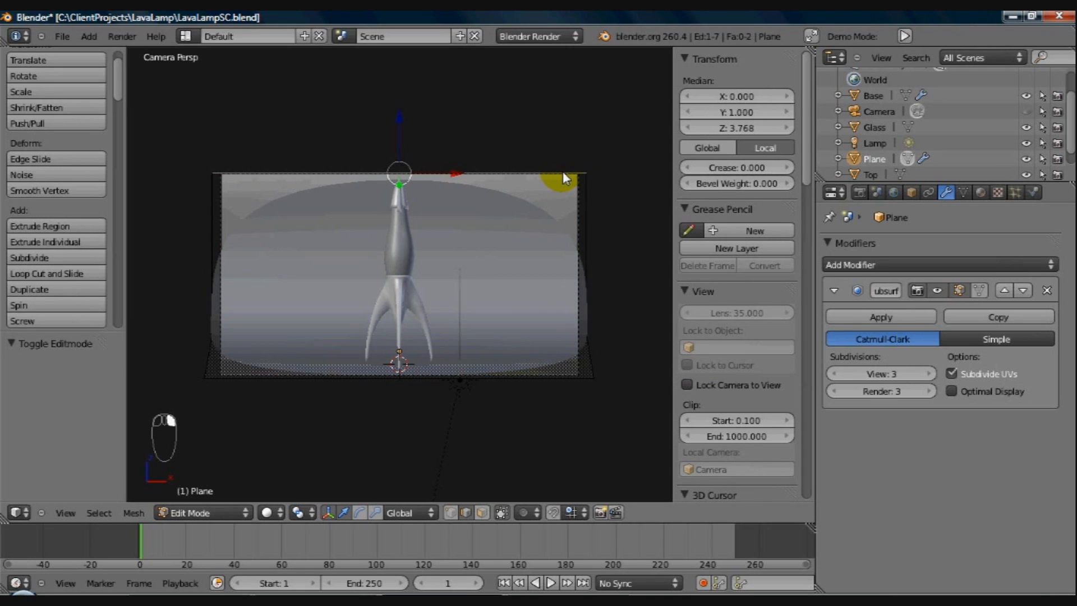
pyautogui.keyDown('shift'); pyautogui.rightClick(223, 235); pyautogui.keyUp('shift')
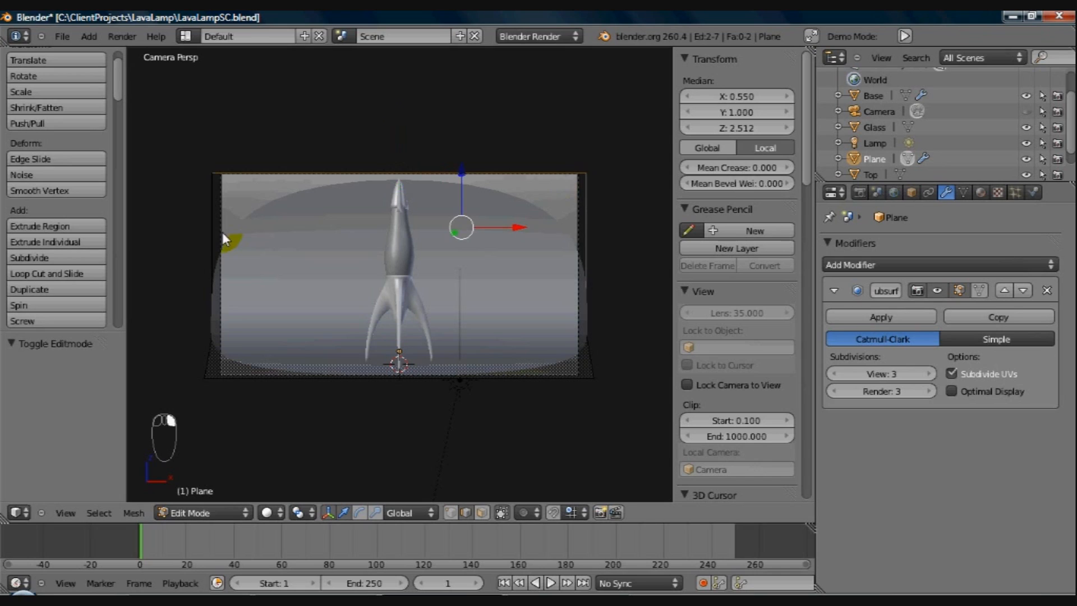
pyautogui.keyDown('shift'); pyautogui.rightClick(213, 236); pyautogui.keyUp('shift')
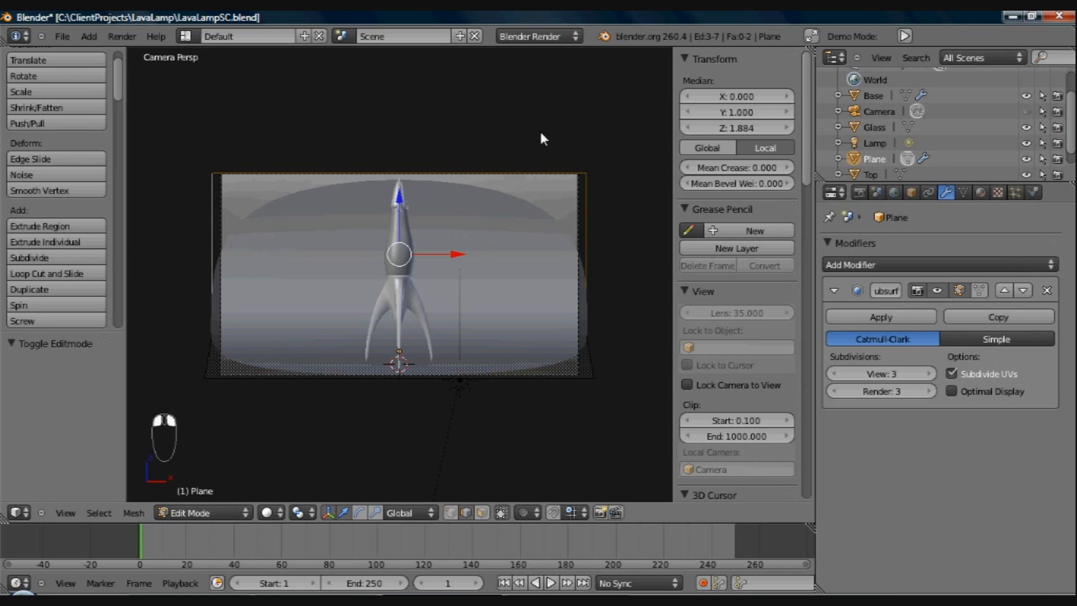
pyautogui.click(723, 175)
pyautogui.moveTo(723, 177); pyautogui.dragTo(912, 174)
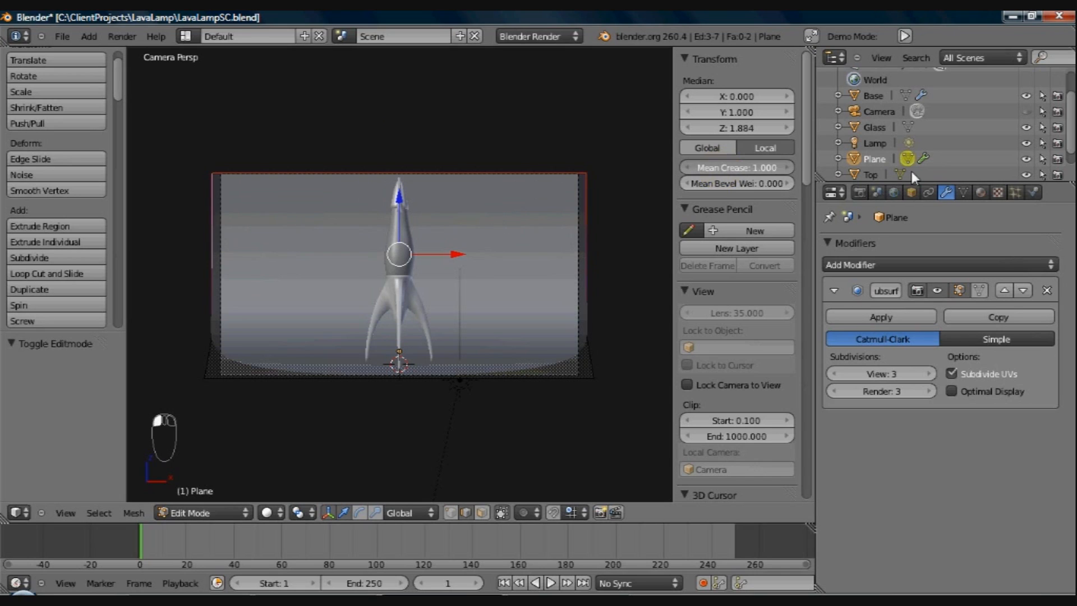
# Step: Select the floor's front edge and both side edges and set their mean crease to 1.000
pyautogui.moveTo(599, 357); pyautogui.dragTo(564, 290, button='middle')
pyautogui.rightClick(574, 331)
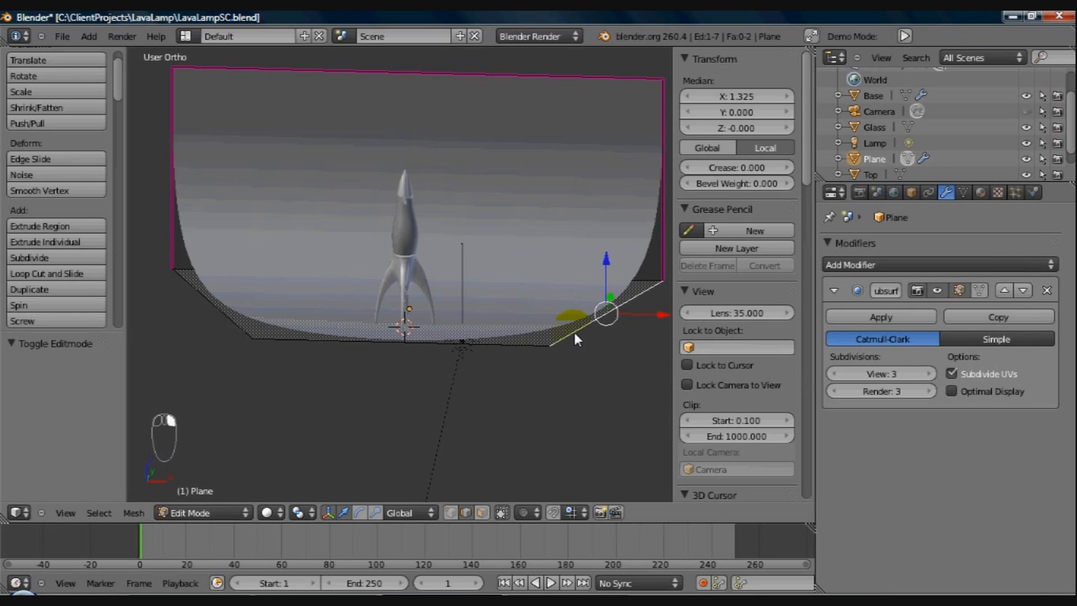
pyautogui.keyDown('shift'); pyautogui.rightClick(278, 326); pyautogui.keyUp('shift')
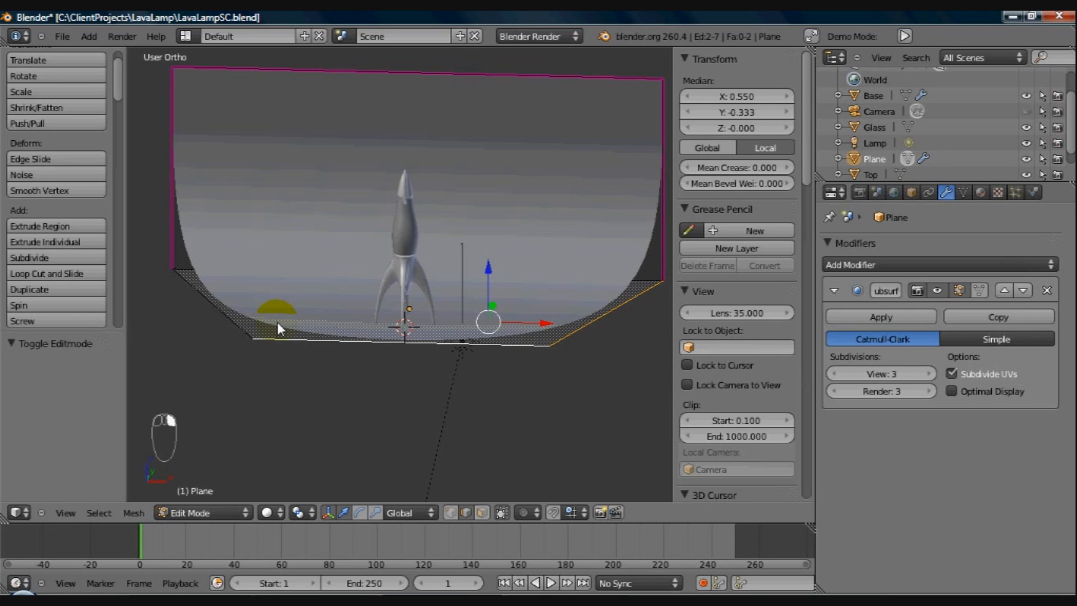
pyautogui.keyDown('shift'); pyautogui.rightClick(643, 268); pyautogui.keyUp('shift')
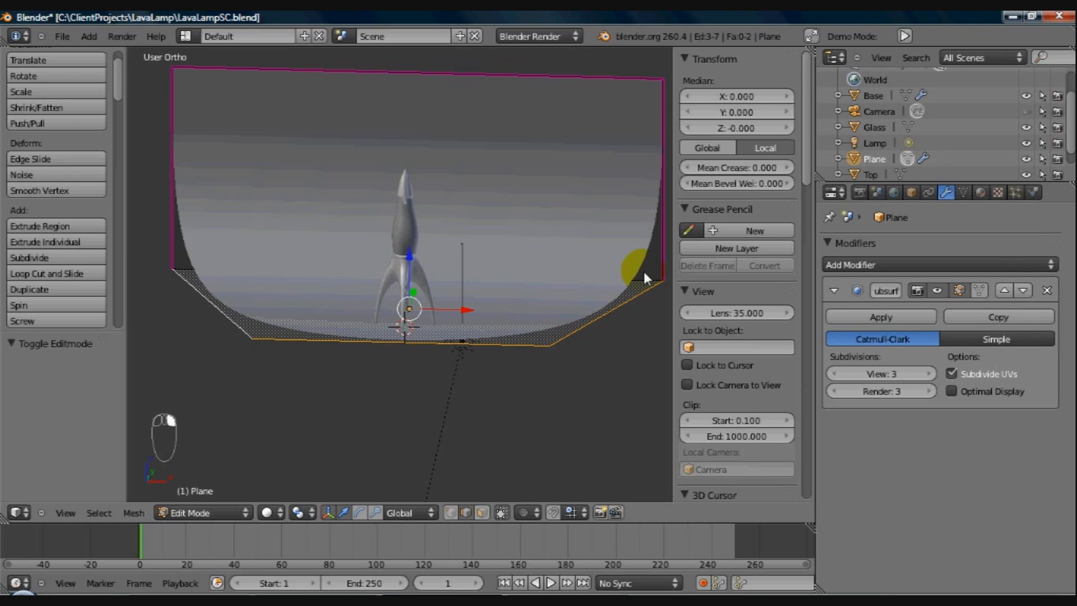
pyautogui.moveTo(730, 168); pyautogui.dragTo(942, 159)
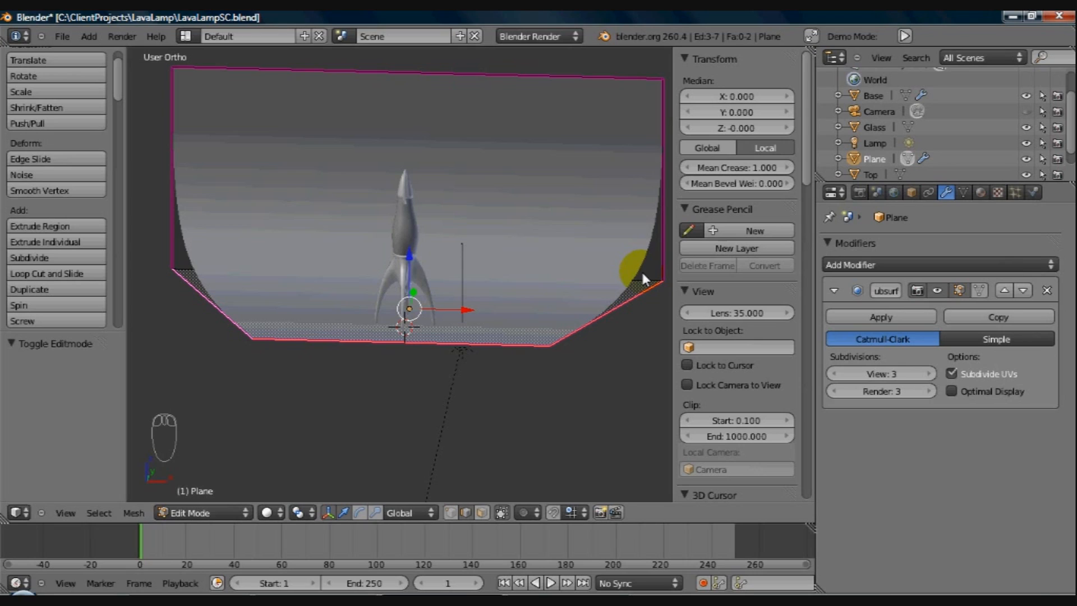
pyautogui.keyDown('shift'); pyautogui.rightClick(663, 270); pyautogui.keyUp('shift')
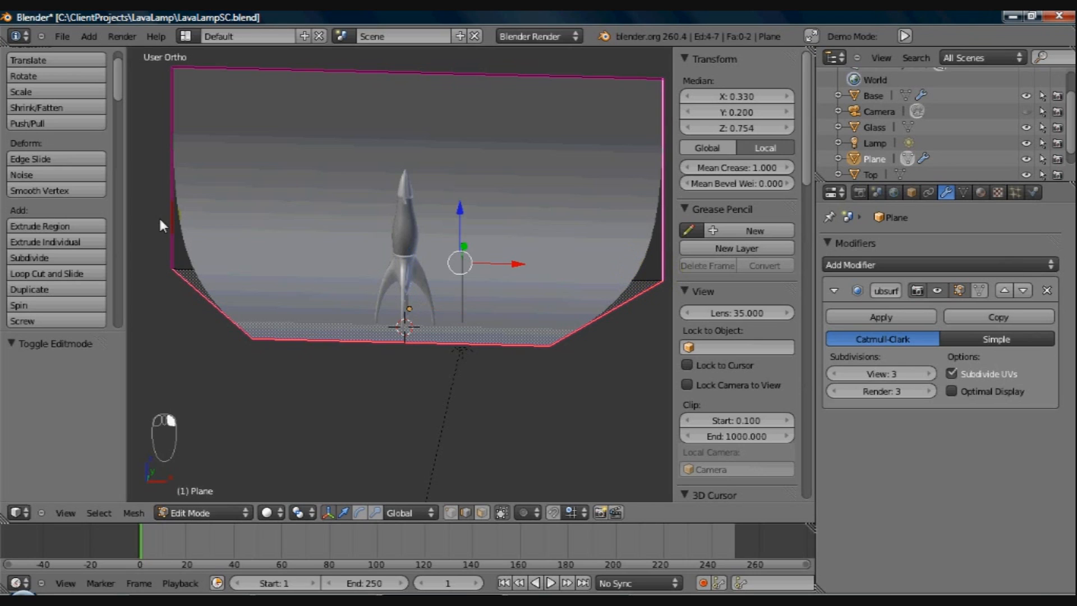
pyautogui.keyDown('shift'); pyautogui.rightClick(160, 217); pyautogui.keyUp('shift')
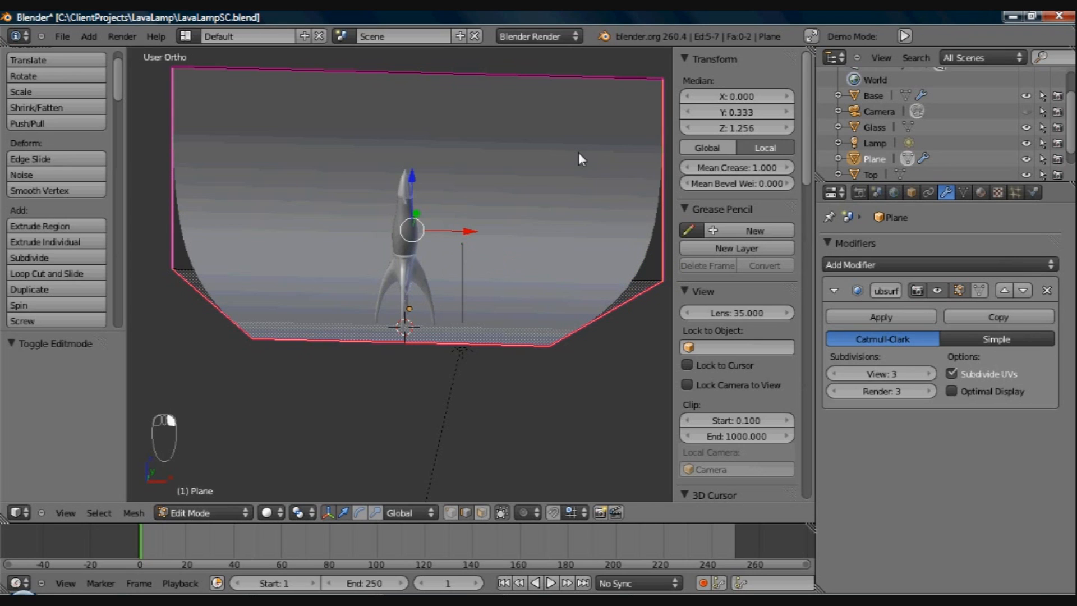
pyautogui.click(738, 166)
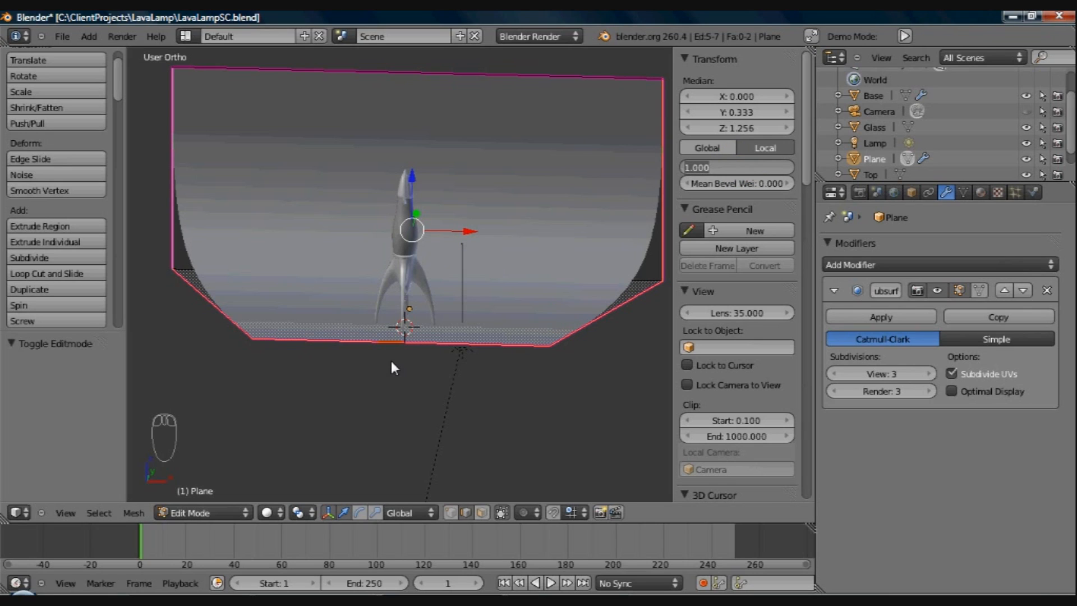
pyautogui.write('0')
pyautogui.press('Escape')
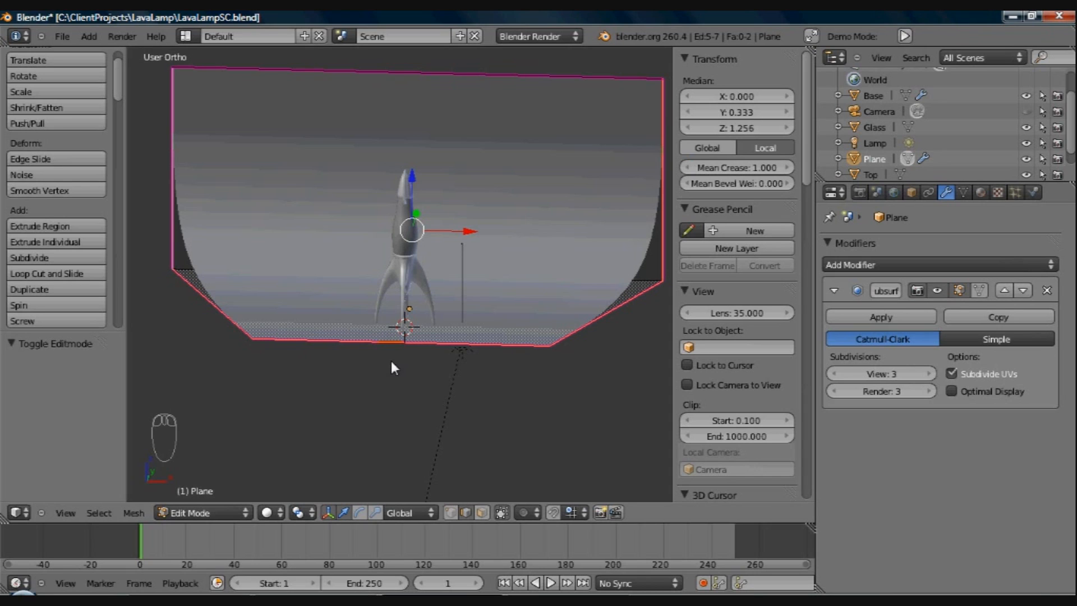
# Step: Return the plane to Object Mode and look at the scene through the camera
pyautogui.press('Tab')
pyautogui.press('Tab')
pyautogui.press('KP_0')
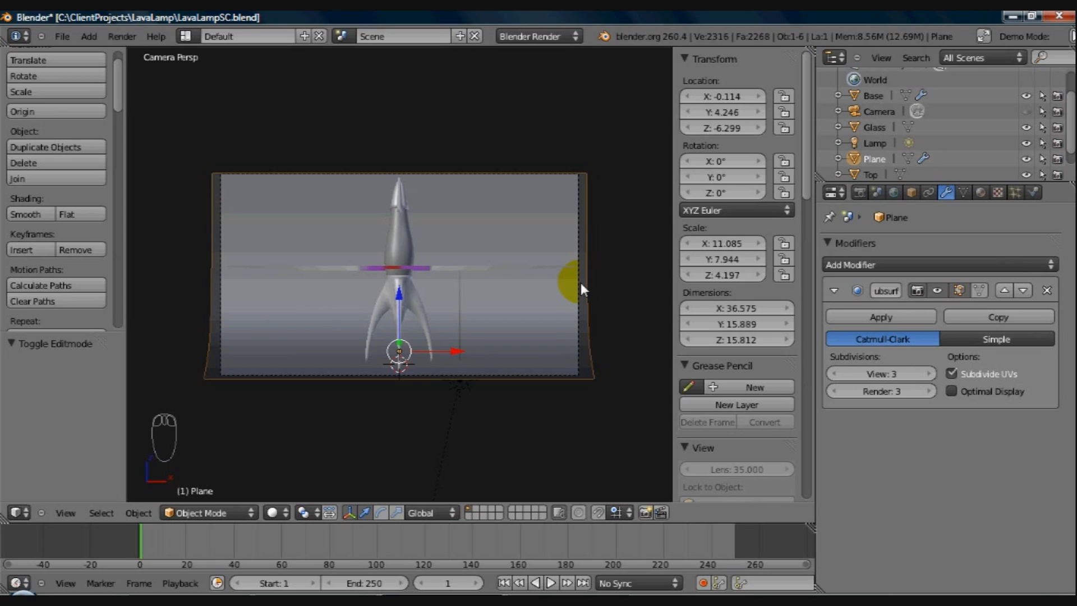
# Step: Create a new material for the plane and darken its diffuse colour to a medium grey
pyautogui.click(982, 192)
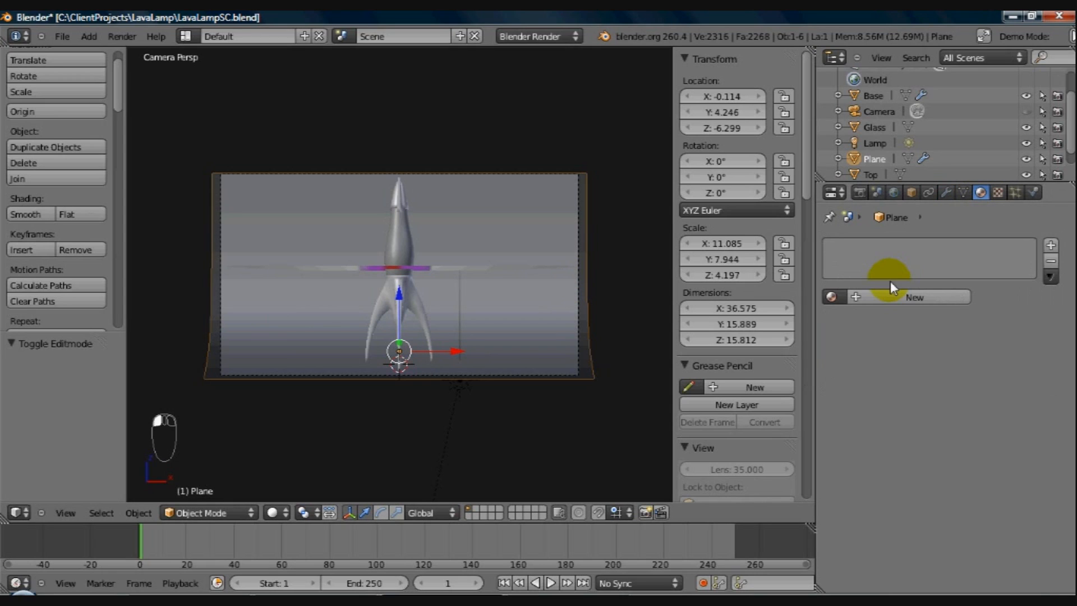
pyautogui.click(892, 295)
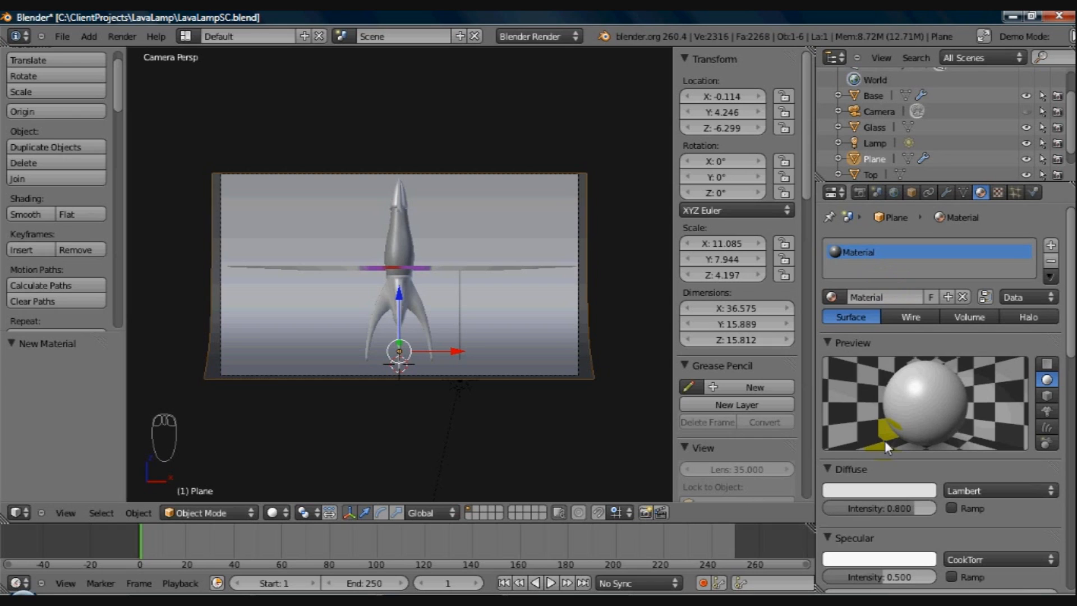
pyautogui.click(882, 491)
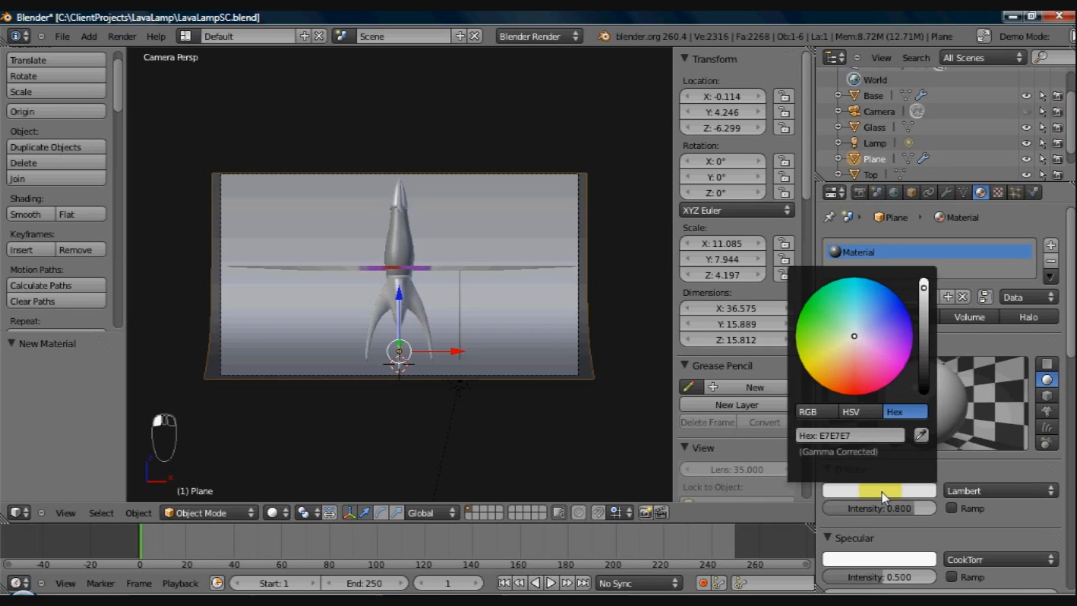
pyautogui.click(925, 325)
pyautogui.moveTo(924, 325); pyautogui.dragTo(925, 325)
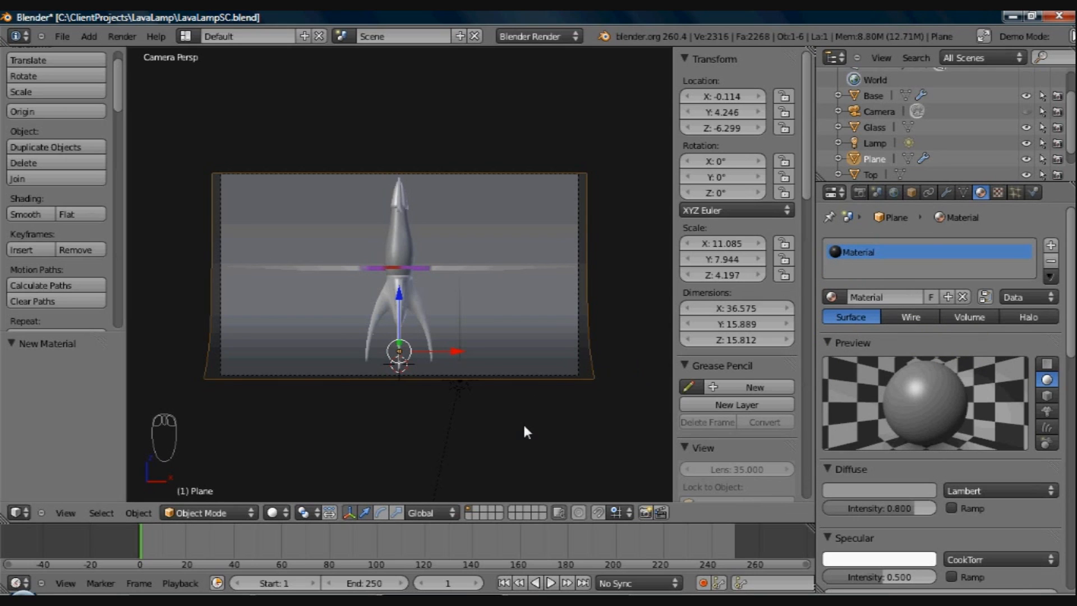
# Step: Try a test render of the full camera frame with the grey backdrop
pyautogui.moveTo(533, 381); pyautogui.dragTo(489, 382, button='middle')
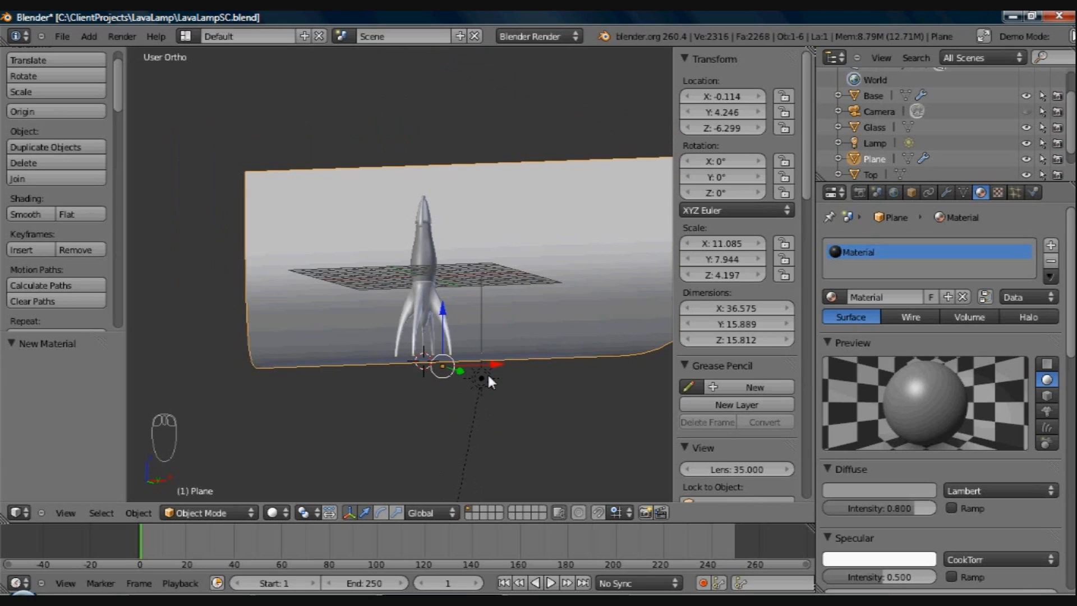
pyautogui.press('KP_0')
pyautogui.press('KP_0')
pyautogui.press('F12')
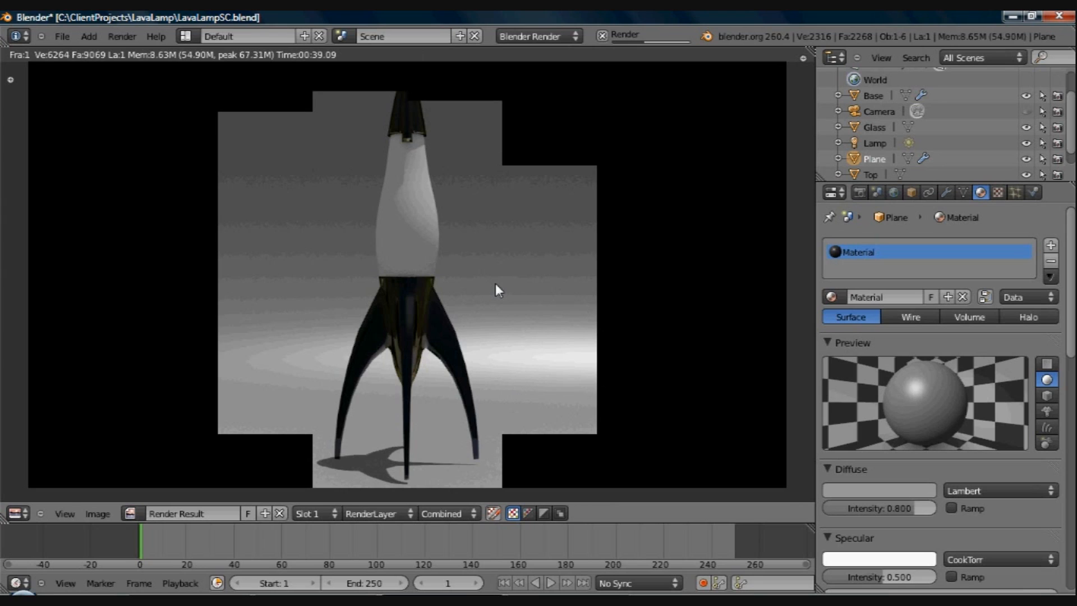
pyautogui.press('Escape')
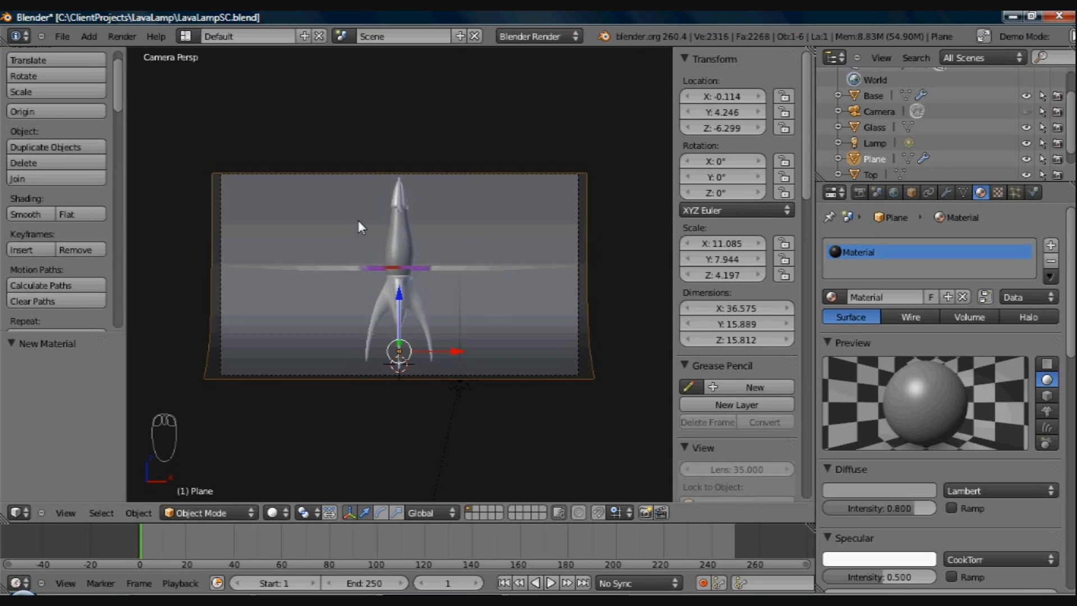
# Step: Set a render border tightly around the rocket lamp in the camera view and test render only that region
pyautogui.hotkey('shift', 'b')
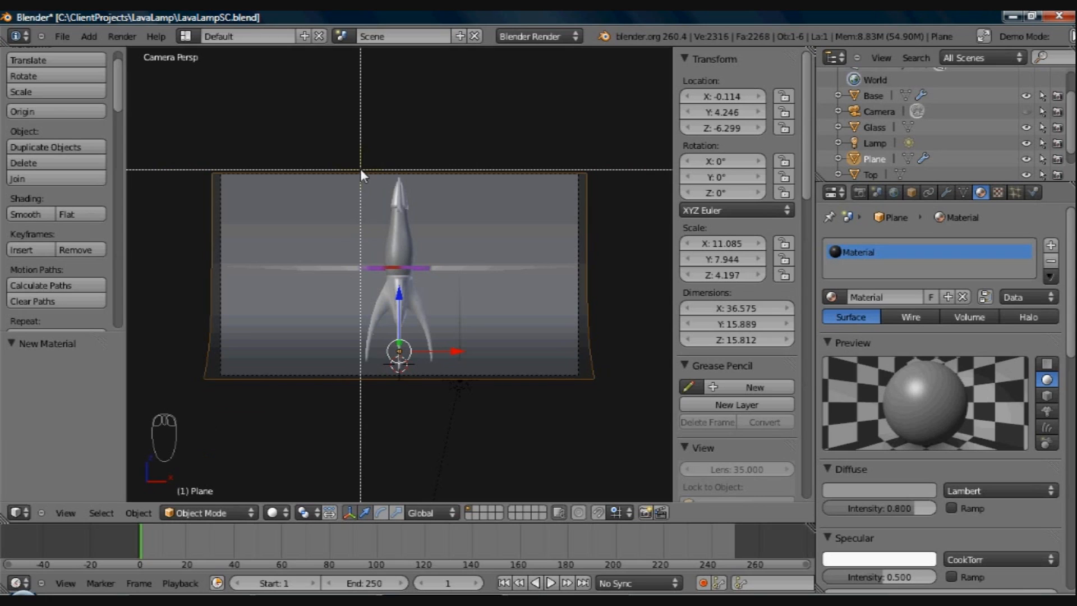
pyautogui.moveTo(360, 168); pyautogui.dragTo(442, 382)
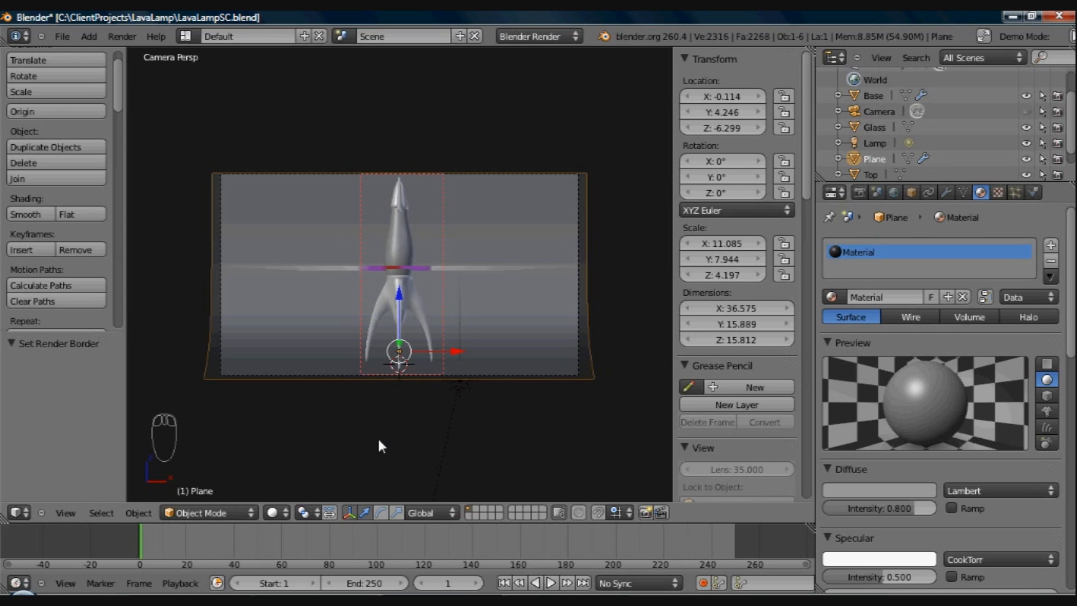
pyautogui.press('F12')
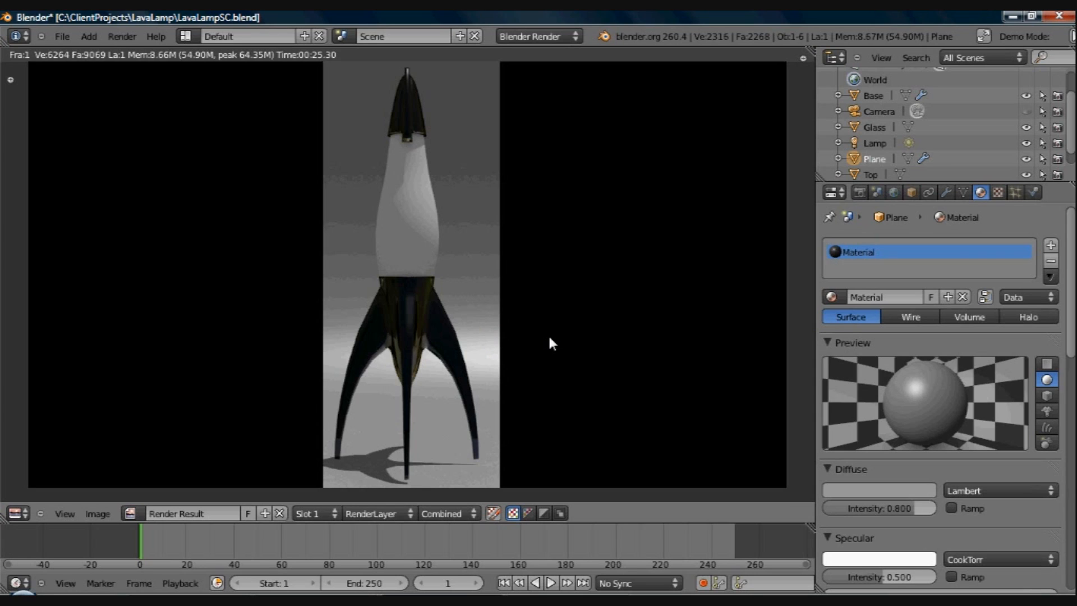
pyautogui.press('F11')
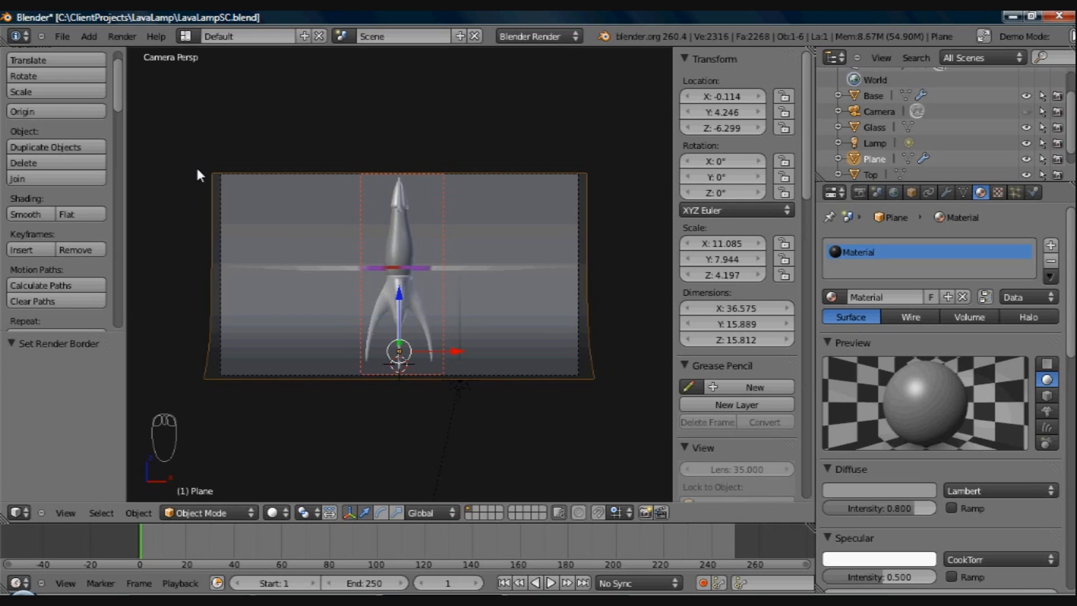
# Step: Enlarge the render border to cover the whole camera frame and leave the camera view
pyautogui.hotkey('shift', 'b')
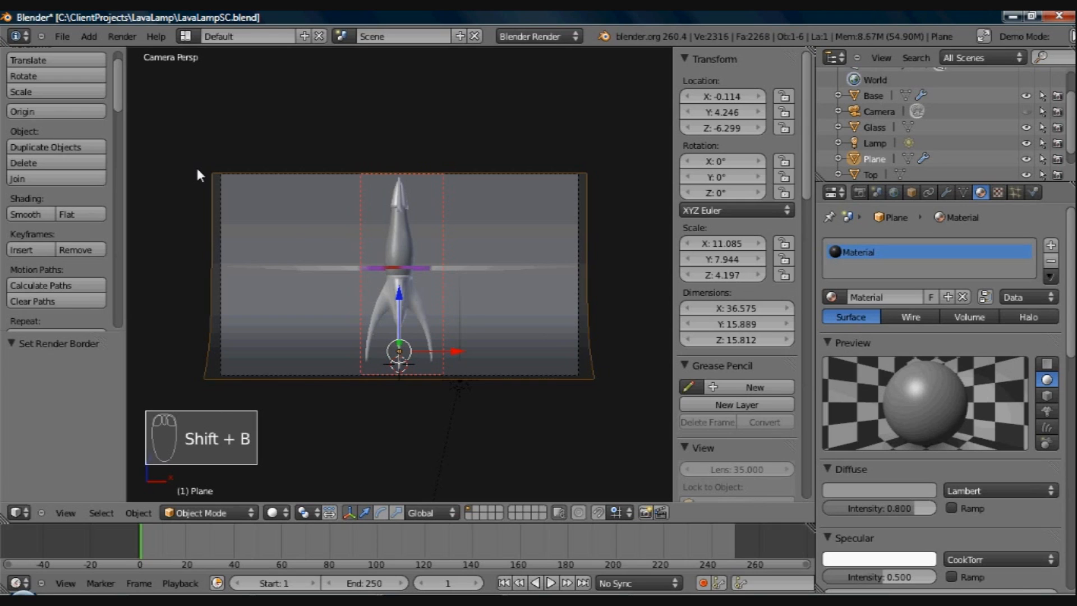
pyautogui.moveTo(200, 163); pyautogui.dragTo(631, 369)
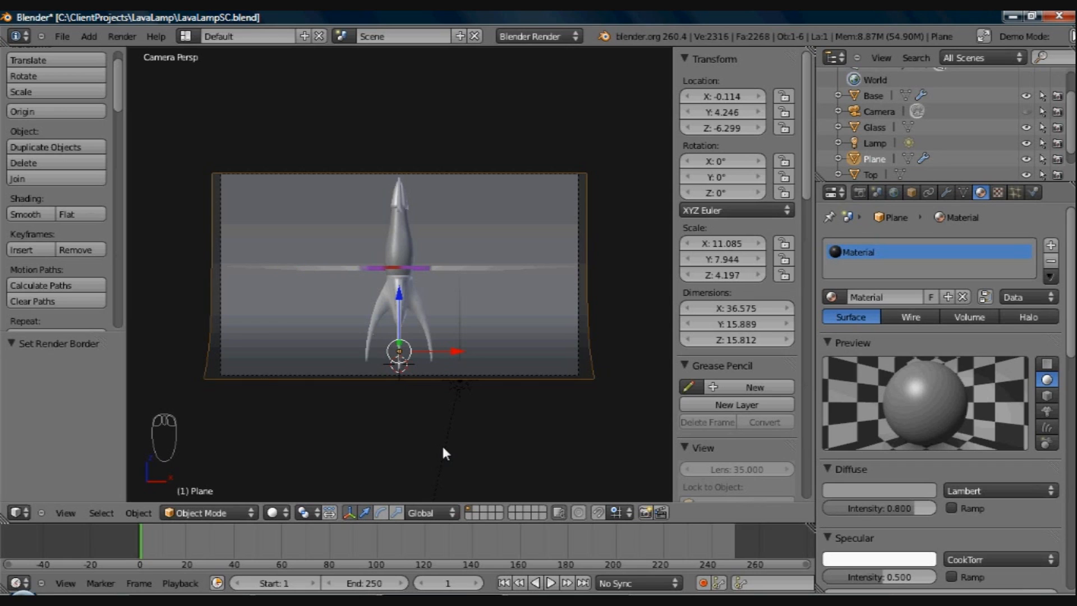
pyautogui.press('KP_0')
# Step: Select the lamp's middle glass section and give it a new material named Glass
pyautogui.moveTo(442, 440)
pyautogui.mouseDown(button='middle')
pyautogui.moveTo(487, 478)
pyautogui.moveTo(446, 420)
pyautogui.mouseUp(button='middle')
pyautogui.click(408, 247)
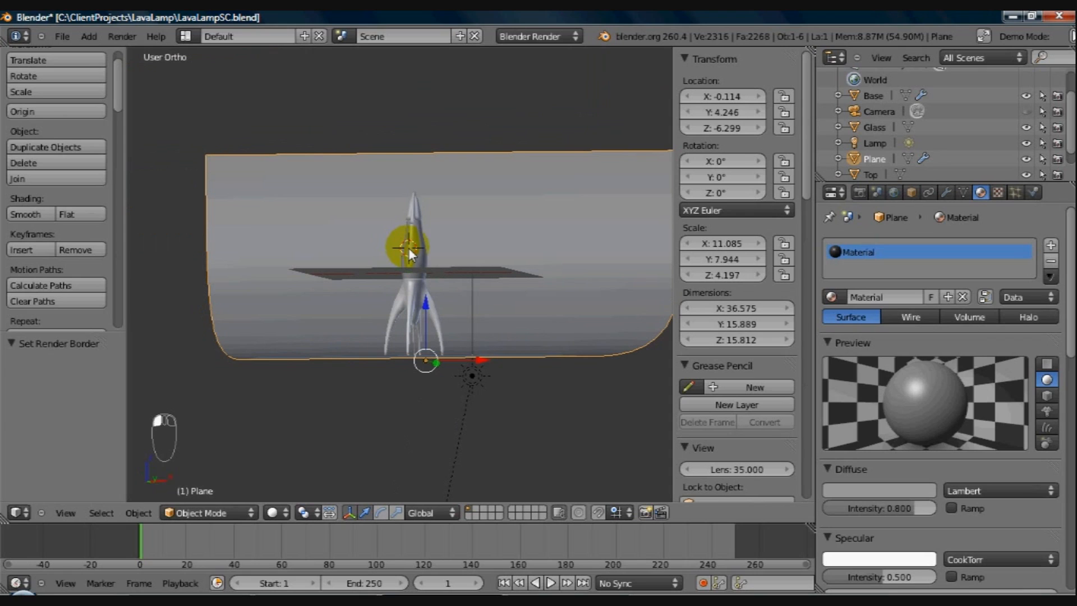
pyautogui.rightClick(451, 284)
pyautogui.moveTo(451, 284); pyautogui.dragTo(431, 312, button='middle')
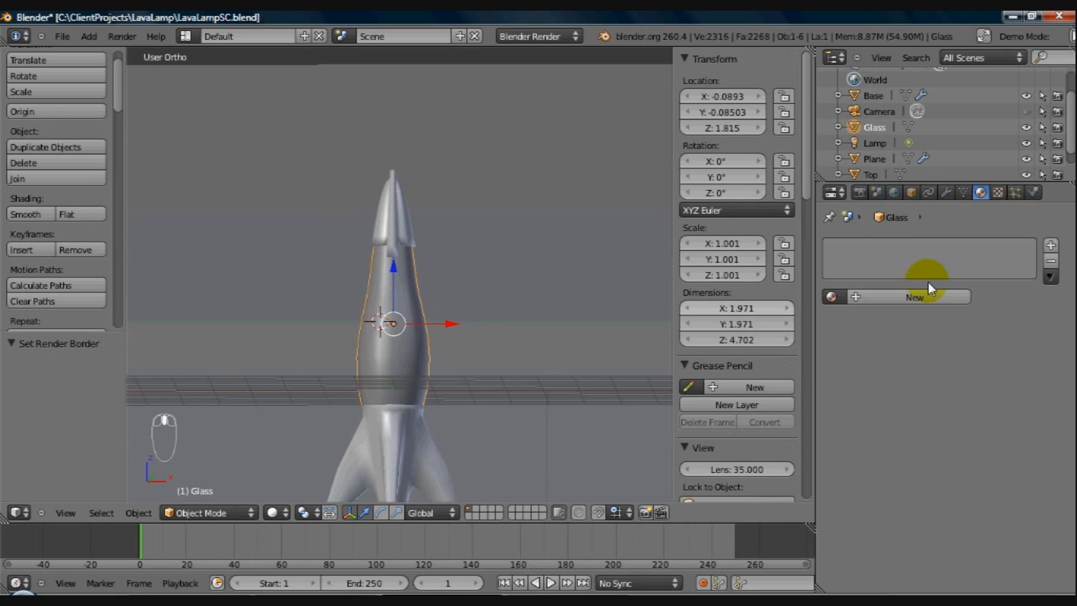
pyautogui.click(884, 297)
pyautogui.click(884, 297)
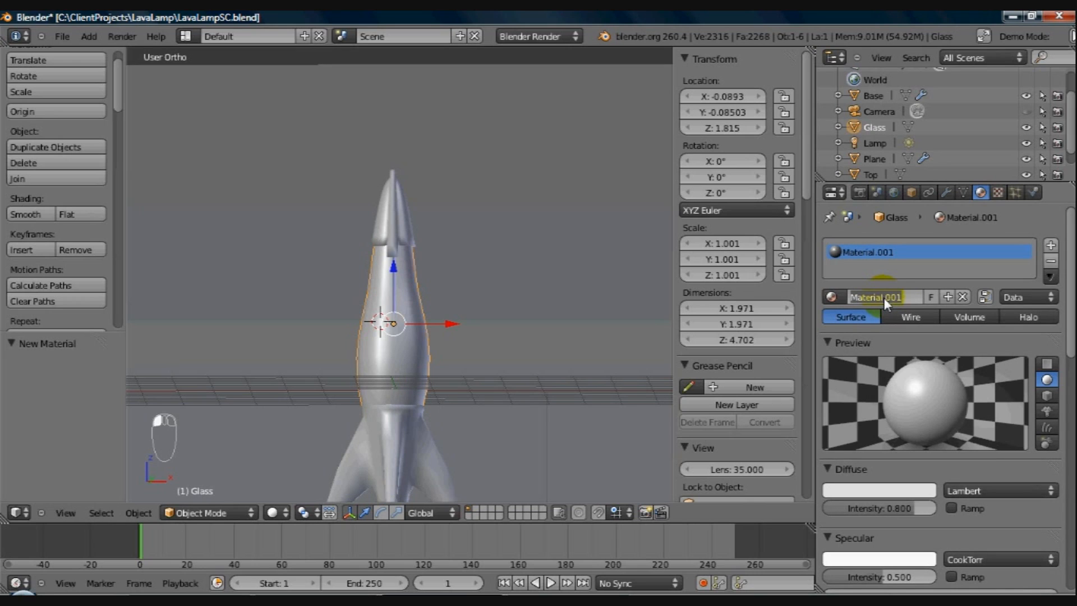
pyautogui.write('Glass')
pyautogui.press('Return')
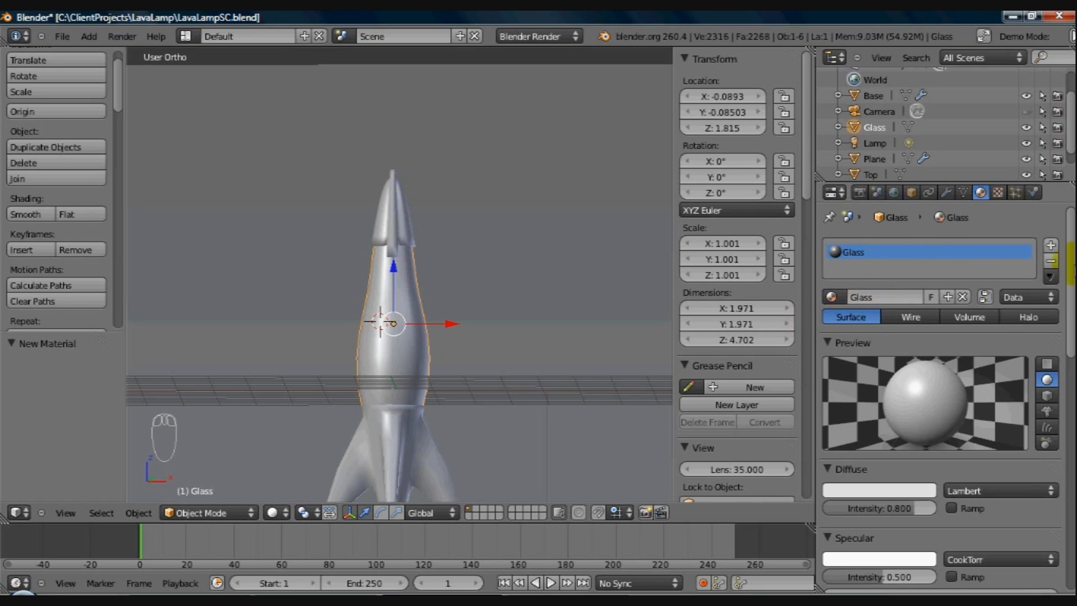
# Step: Set the Glass material's diffuse colour to the bright pink hex value FF009E
pyautogui.moveTo(1072, 276); pyautogui.dragTo(1071, 347)
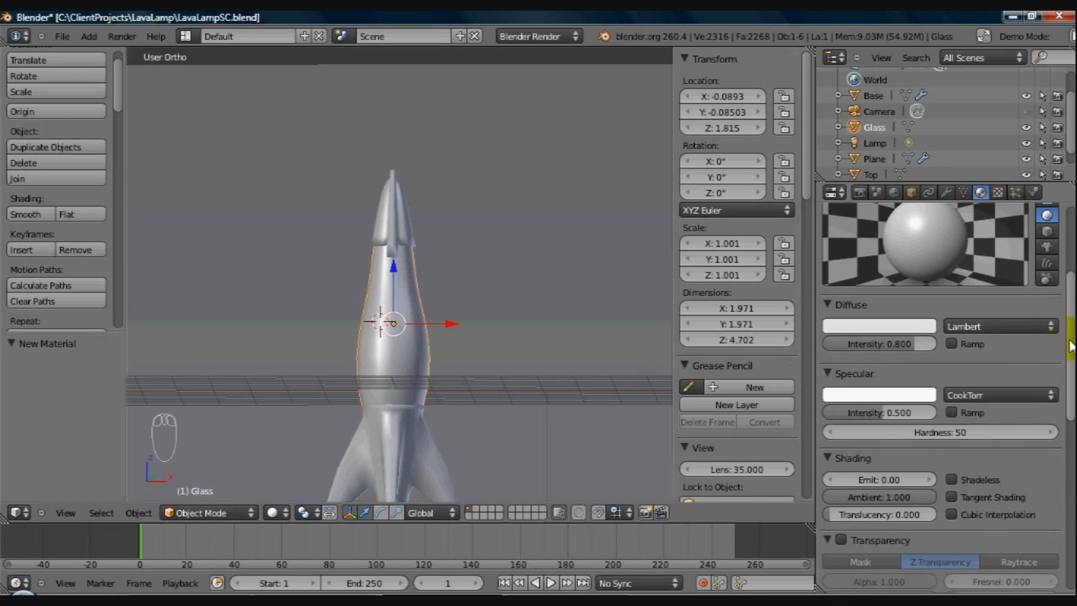
pyautogui.scroll(-2, 1070, 343)
pyautogui.moveTo(1072, 335); pyautogui.dragTo(1072, 277)
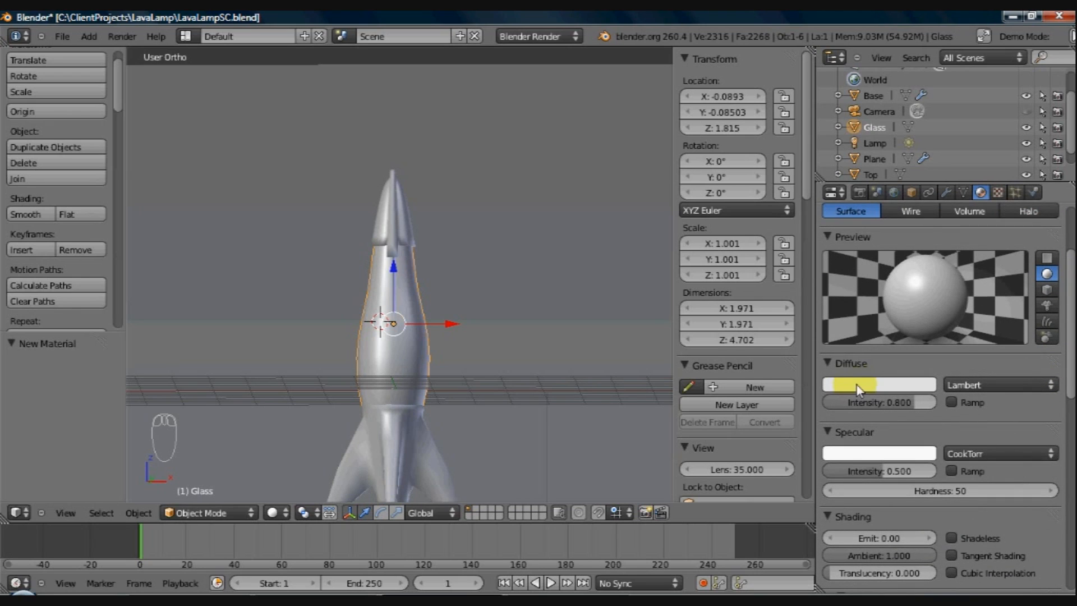
pyautogui.click(857, 385)
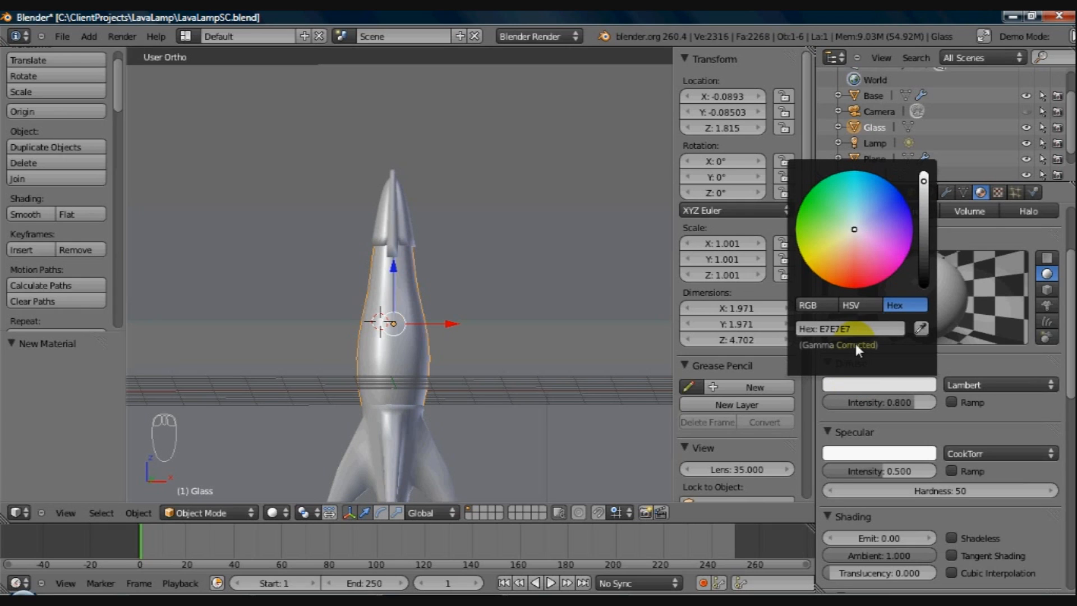
pyautogui.click(867, 277)
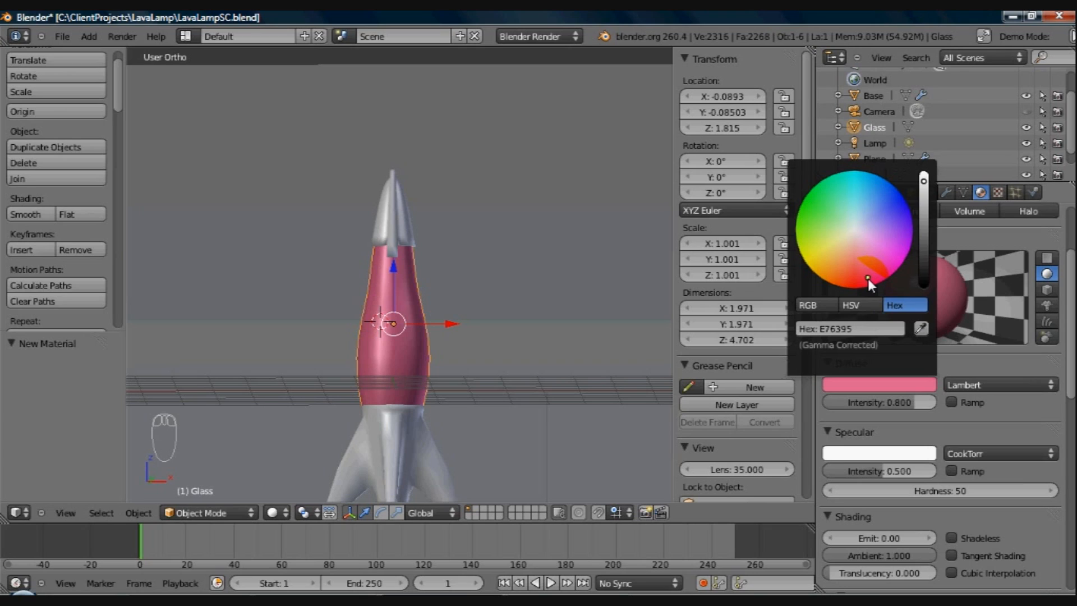
pyautogui.moveTo(870, 282); pyautogui.dragTo(866, 274)
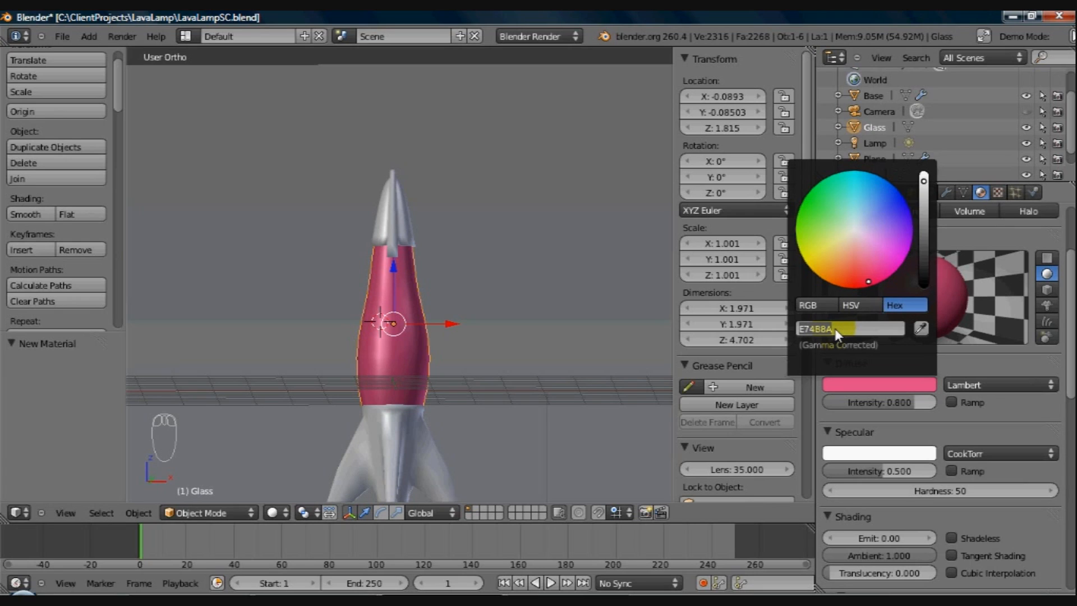
pyautogui.press('BackSpace')
pyautogui.write('FF009E')
pyautogui.press('Return')
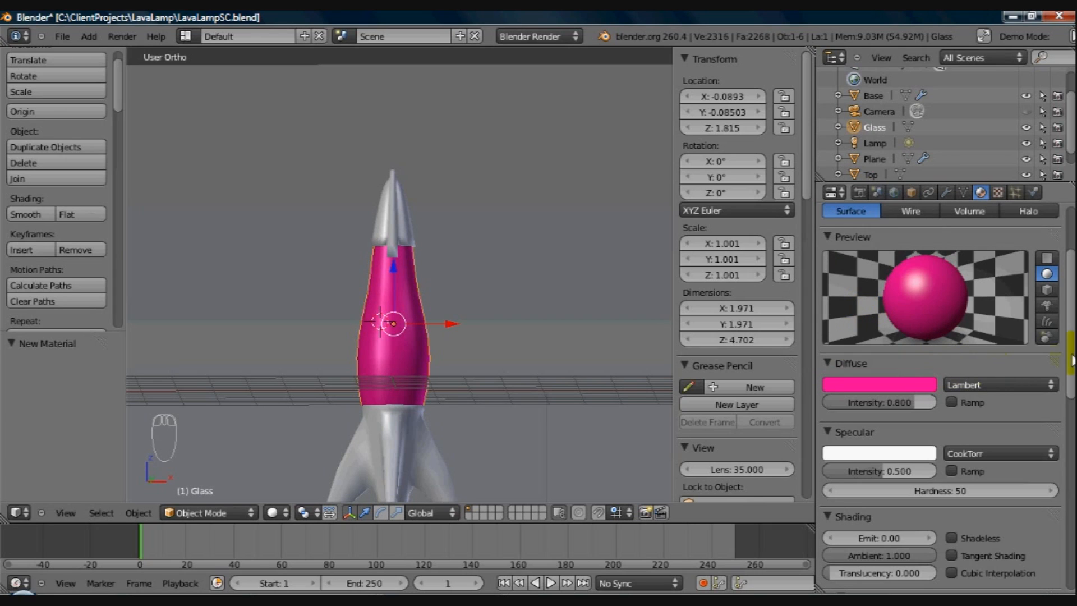
# Step: Raise the Glass material's translucency to 1.000 and enable transparency with an alpha of 0.106
pyautogui.moveTo(1071, 362); pyautogui.dragTo(1072, 386)
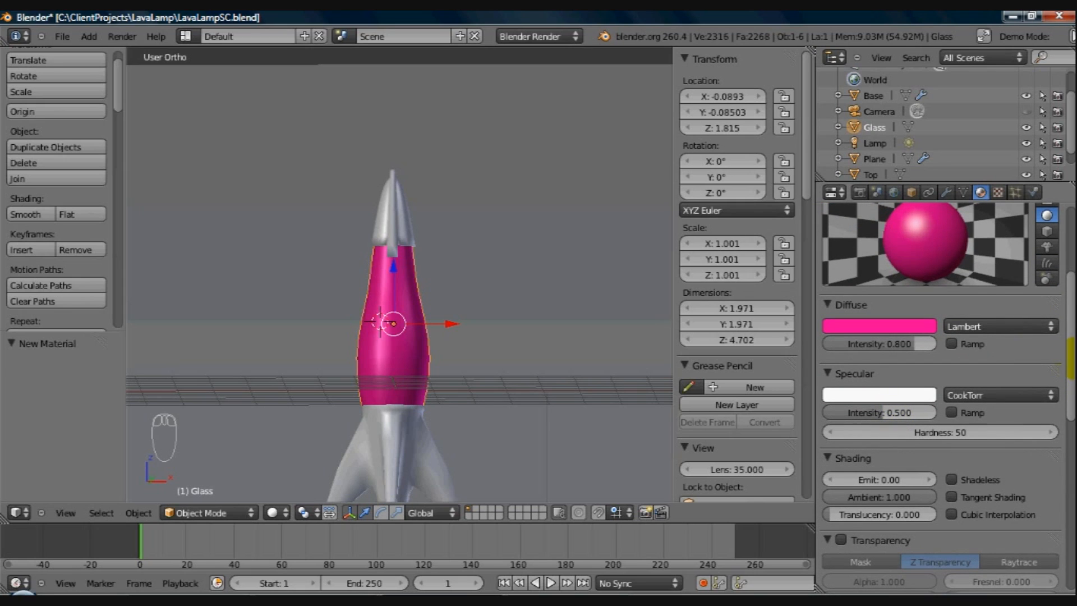
pyautogui.moveTo(1072, 365); pyautogui.dragTo(1071, 388)
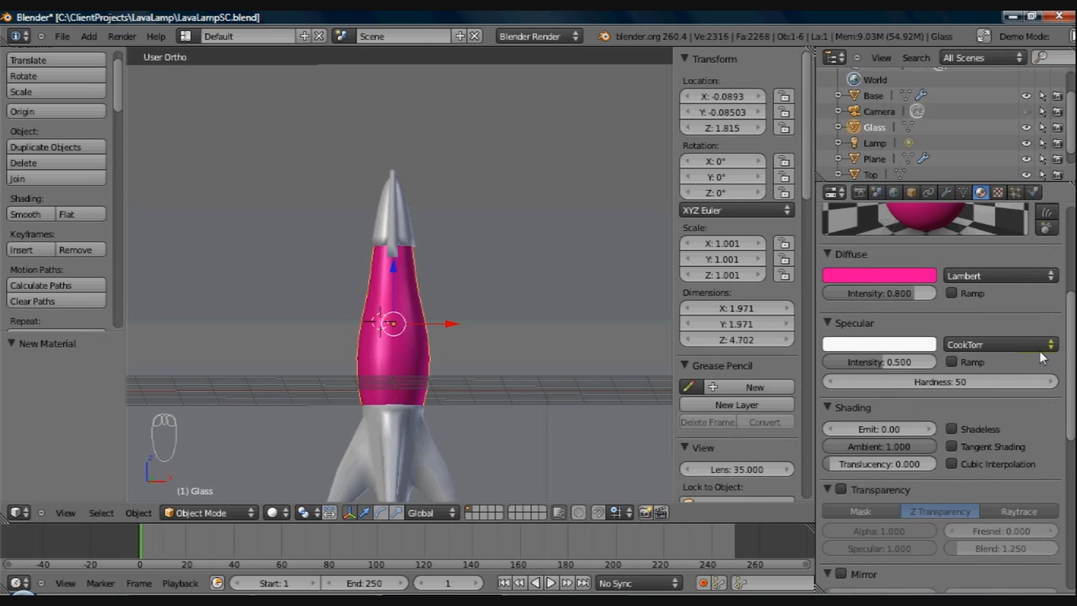
pyautogui.moveTo(1071, 373); pyautogui.dragTo(1066, 407)
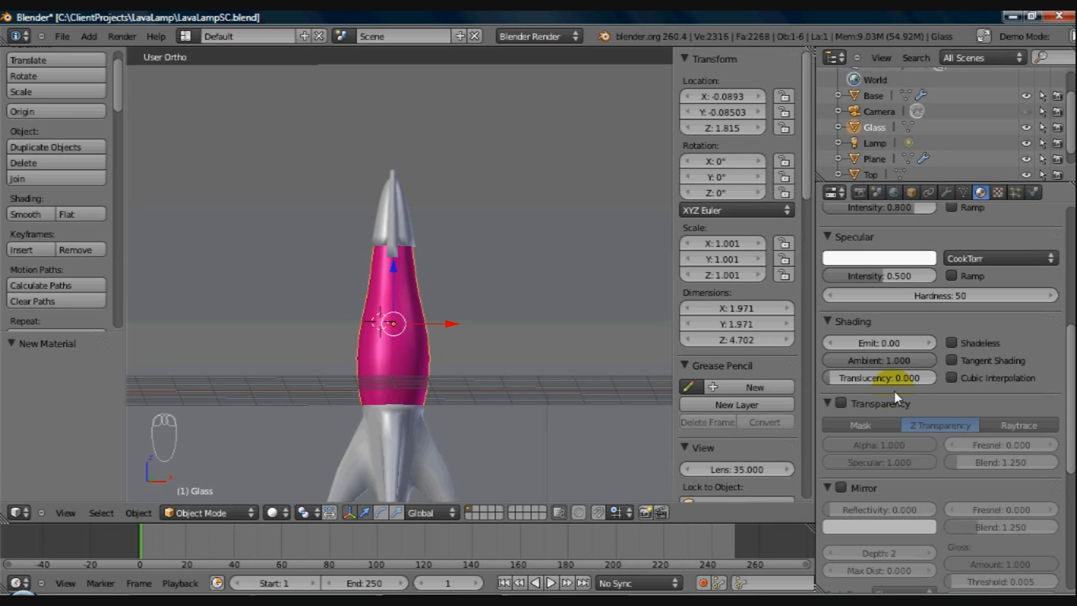
pyautogui.moveTo(830, 376); pyautogui.dragTo(955, 378)
pyautogui.click(842, 402)
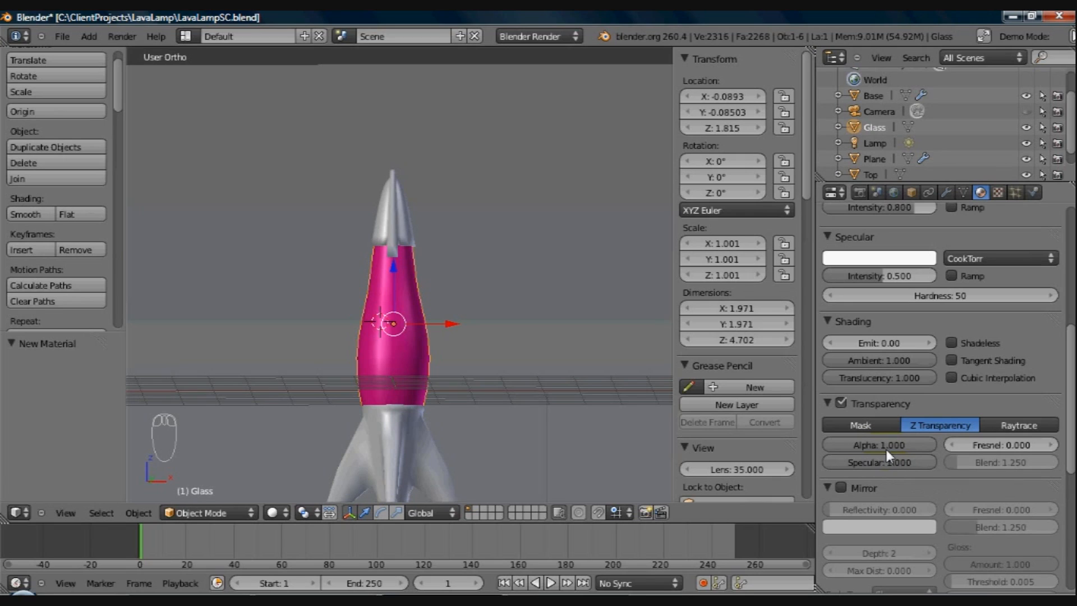
pyautogui.moveTo(917, 443); pyautogui.dragTo(831, 448)
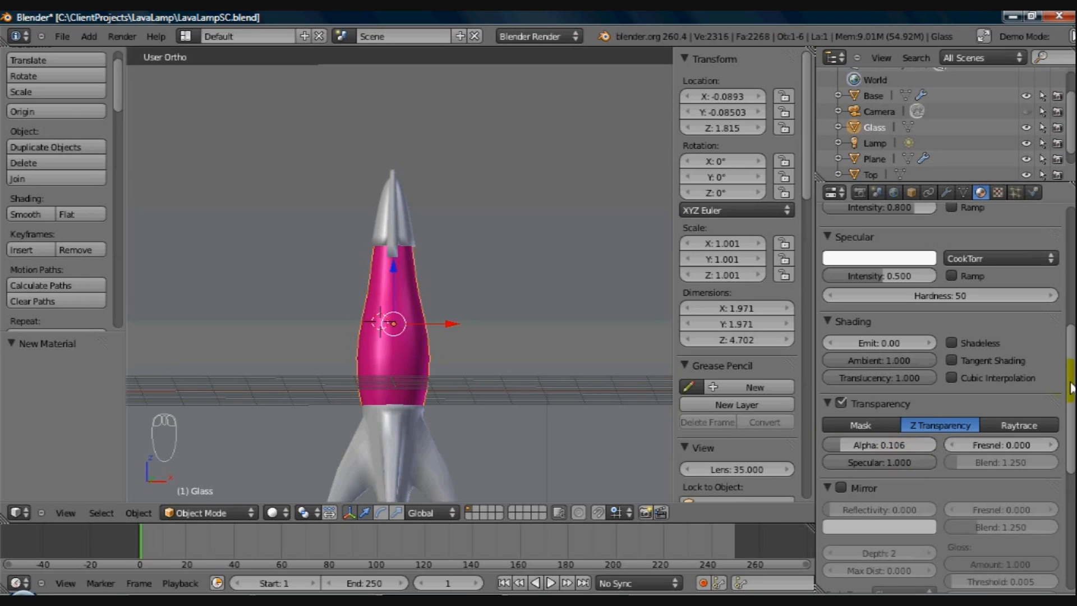
# Step: Switch the Glass material's transparency to Raytrace with an IOR of 1.400 and check the material preview
pyautogui.moveTo(1072, 388); pyautogui.dragTo(904, 268)
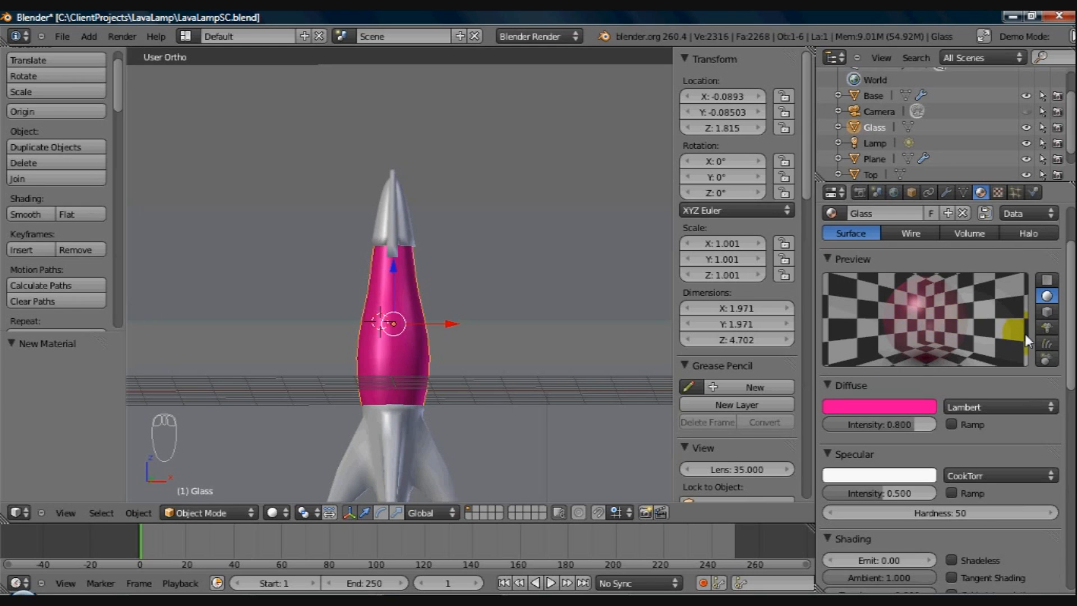
pyautogui.scroll(-3, 1066, 384)
pyautogui.scroll(-4, 1066, 384)
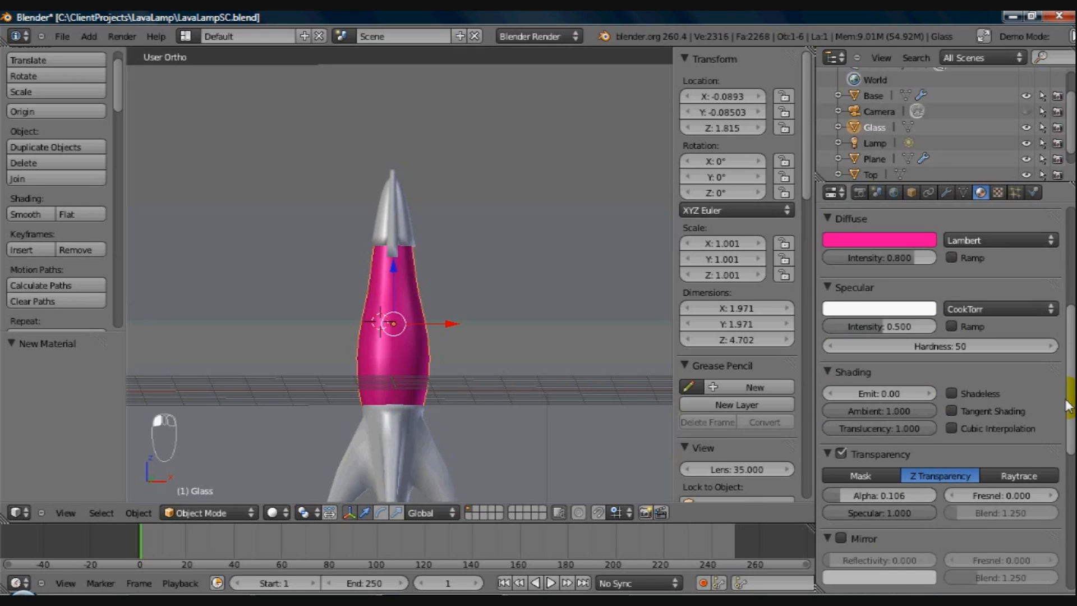
pyautogui.scroll(-3, 1068, 405)
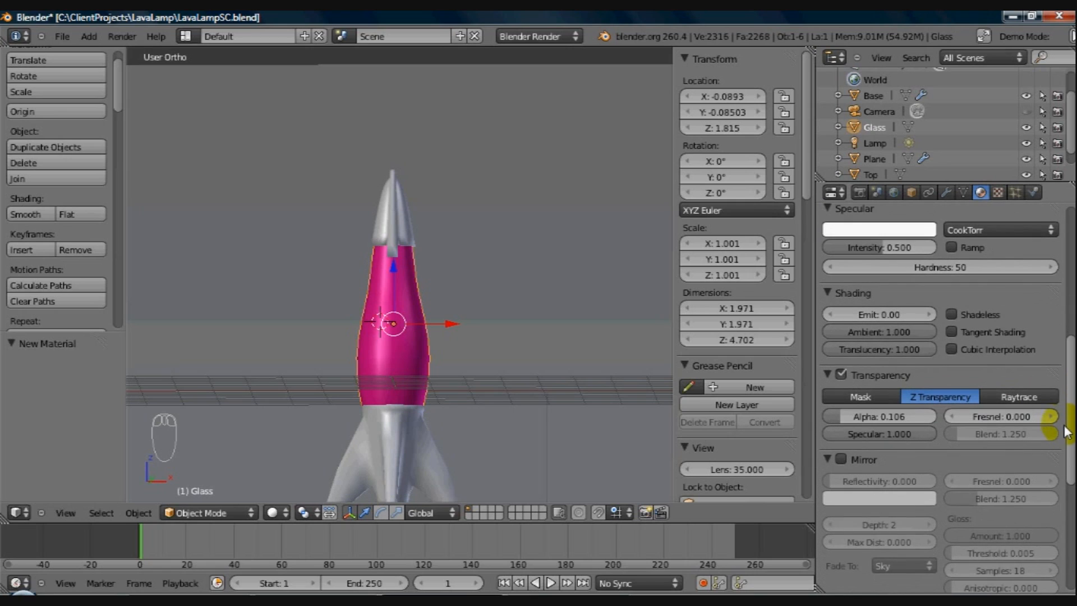
pyautogui.click(1025, 397)
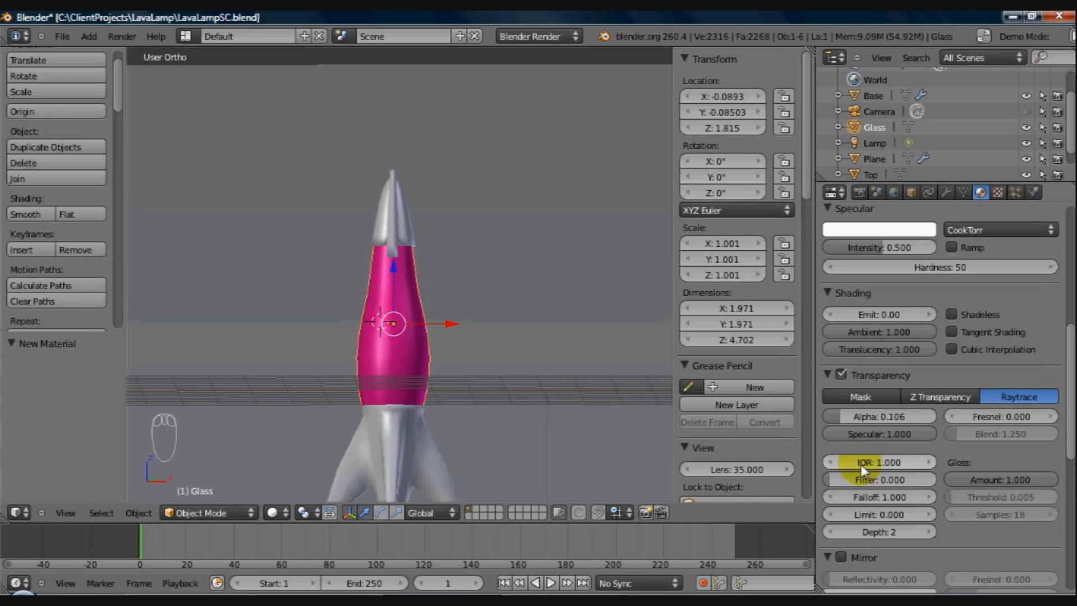
pyautogui.click(928, 462)
pyautogui.click(927, 462)
pyautogui.click(927, 463)
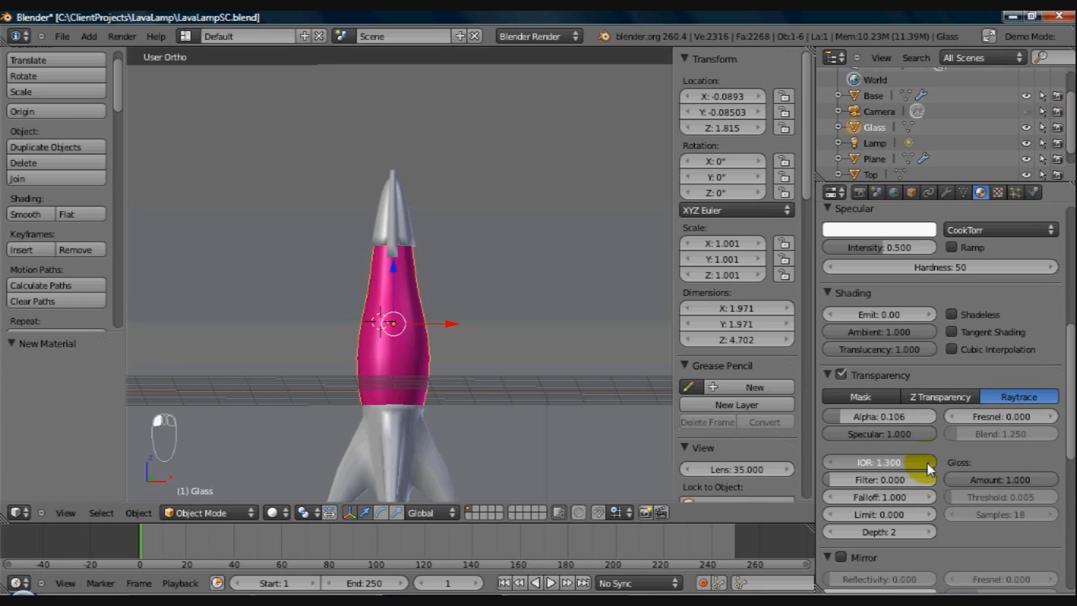
pyautogui.click(927, 463)
pyautogui.moveTo(1072, 422); pyautogui.dragTo(1067, 348)
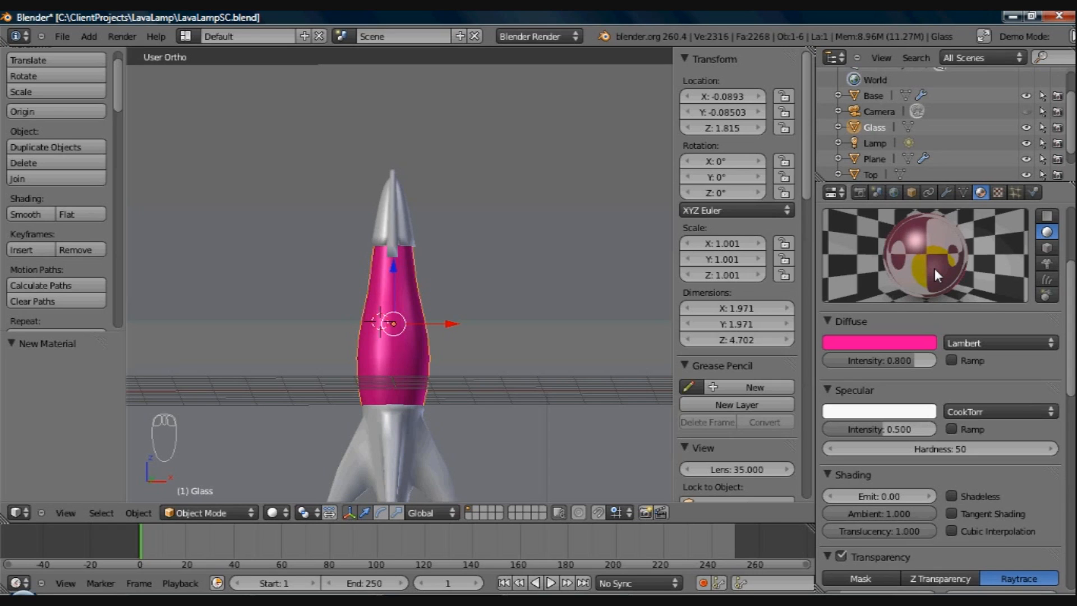
pyautogui.click(1072, 341)
# Step: Enable Receive Transparent in the Glass material's shadow settings
pyautogui.moveTo(1071, 340); pyautogui.dragTo(1064, 430)
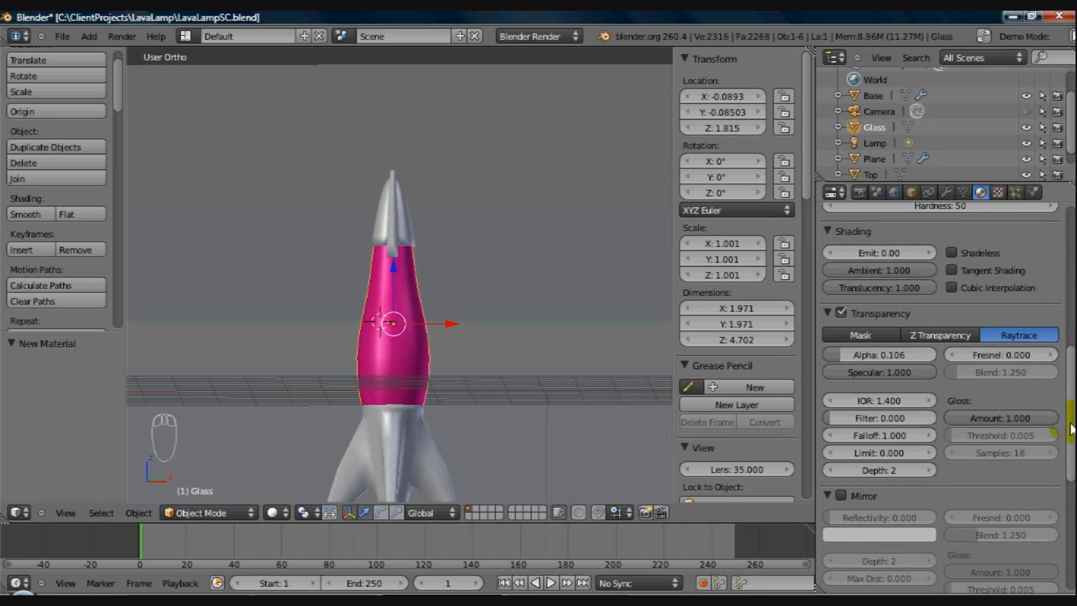
pyautogui.moveTo(1072, 429); pyautogui.dragTo(1071, 443)
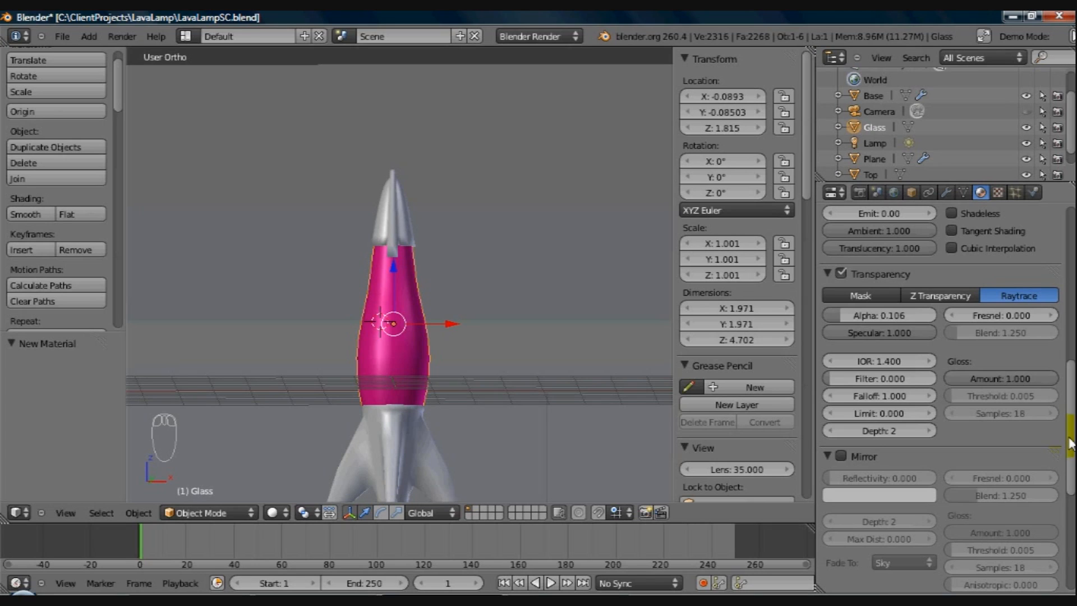
pyautogui.moveTo(1072, 443); pyautogui.dragTo(1070, 523)
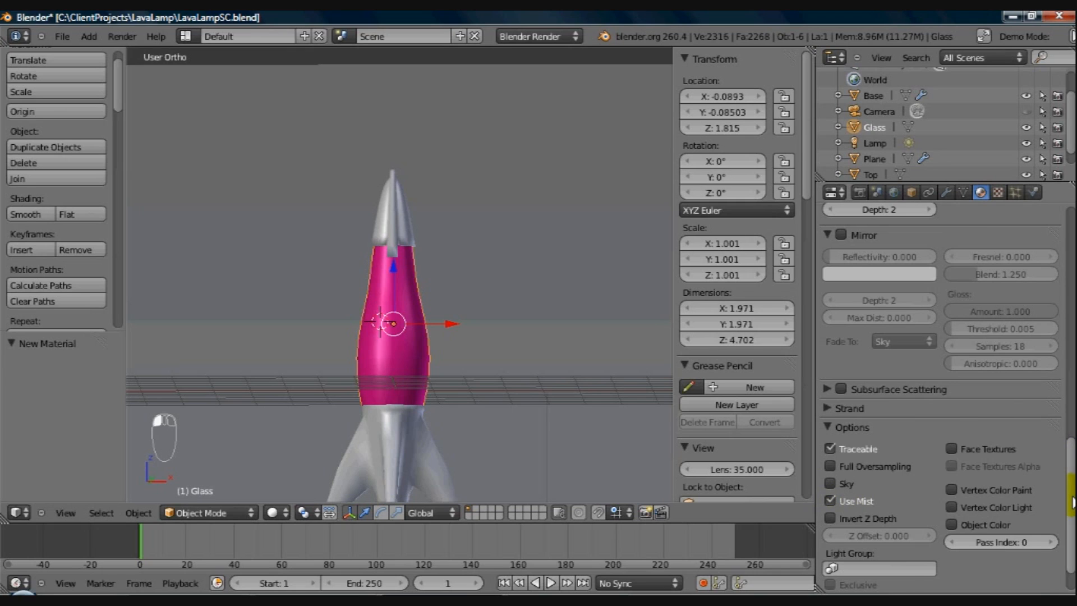
pyautogui.moveTo(1072, 494); pyautogui.dragTo(1073, 530)
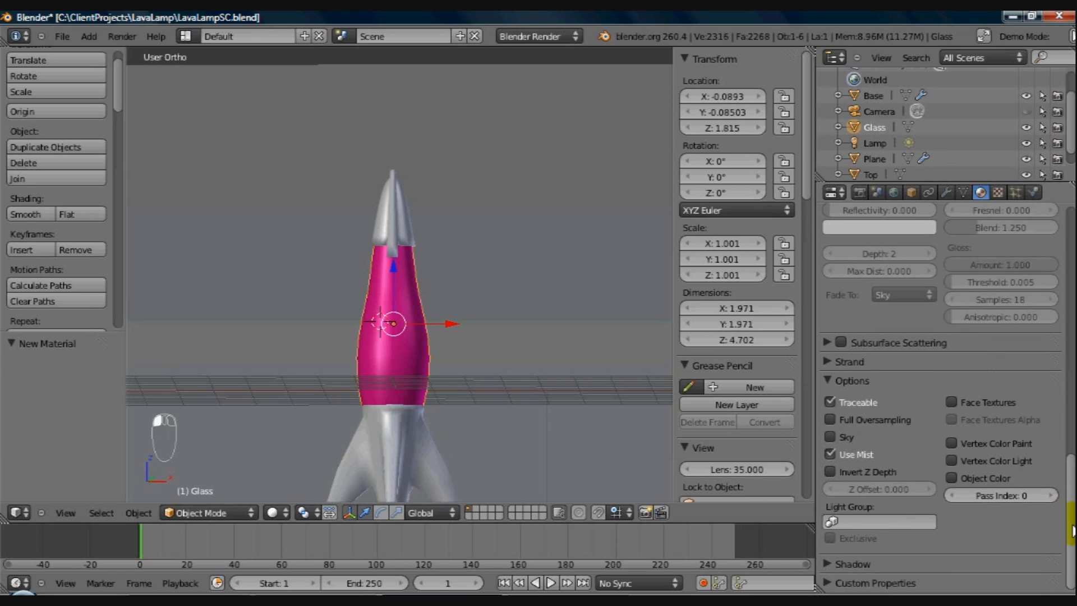
pyautogui.click(827, 564)
pyautogui.moveTo(1073, 485); pyautogui.dragTo(1073, 560)
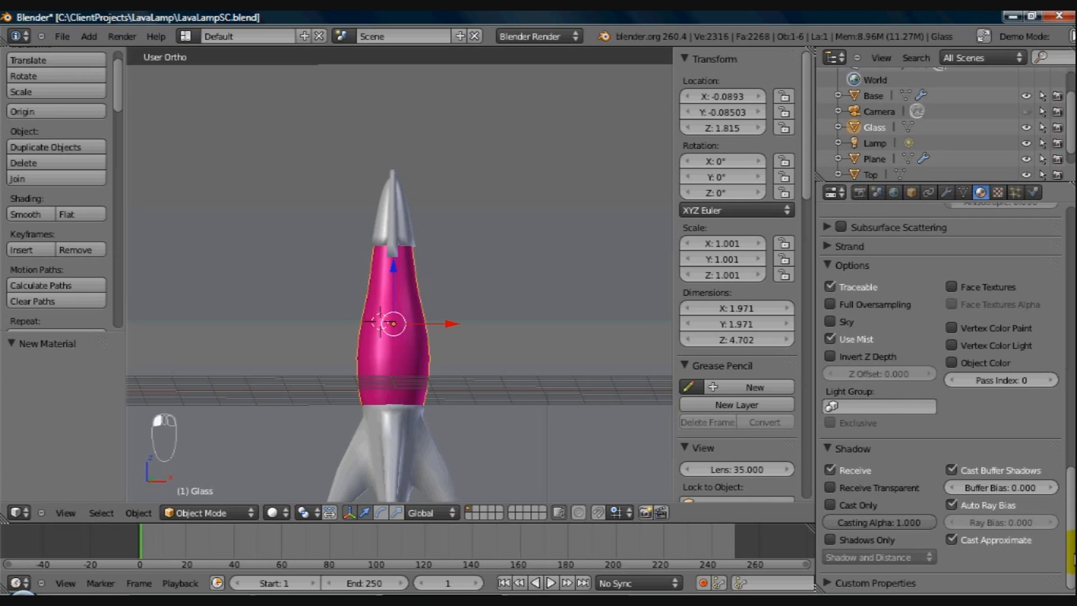
pyautogui.click(829, 487)
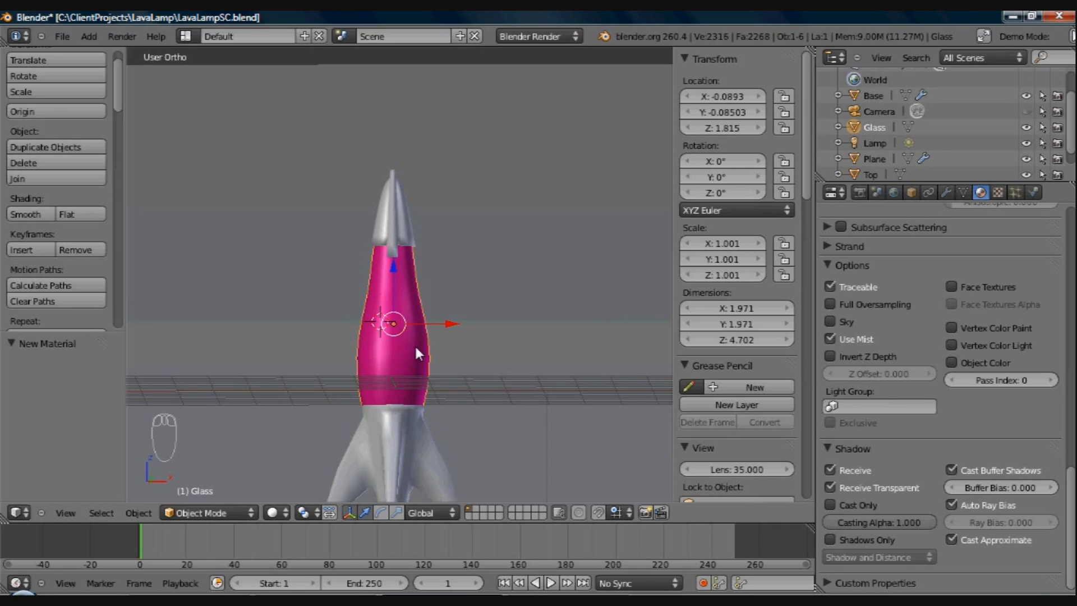
# Step: Enable mirror reflection on the Glass material with a reflectivity of 1.000 and check the material preview
pyautogui.click(1070, 515)
pyautogui.moveTo(1071, 515); pyautogui.dragTo(1071, 414)
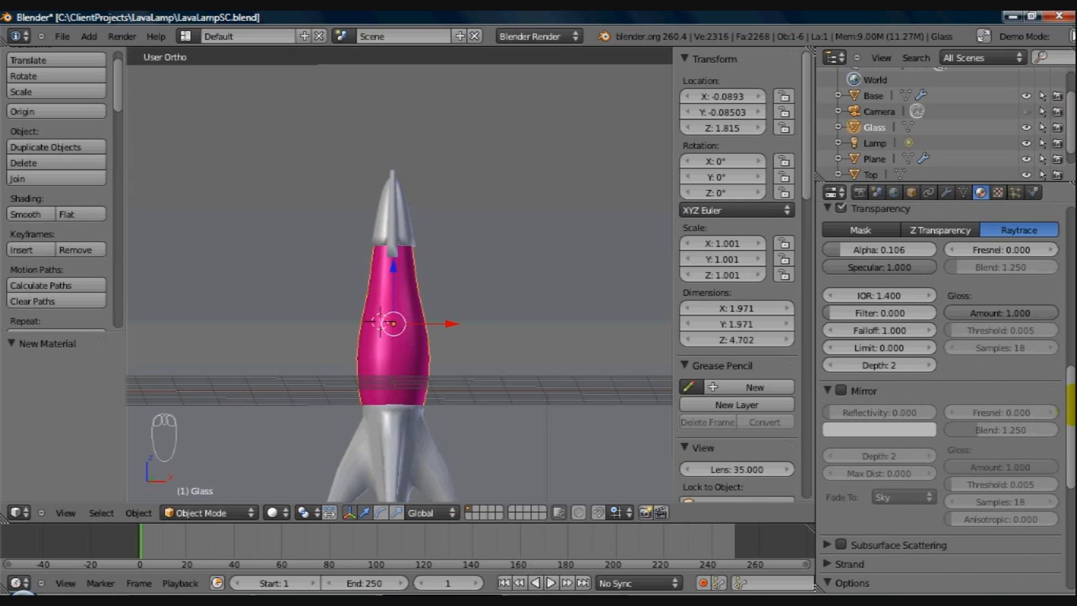
pyautogui.moveTo(1073, 399); pyautogui.dragTo(1071, 379)
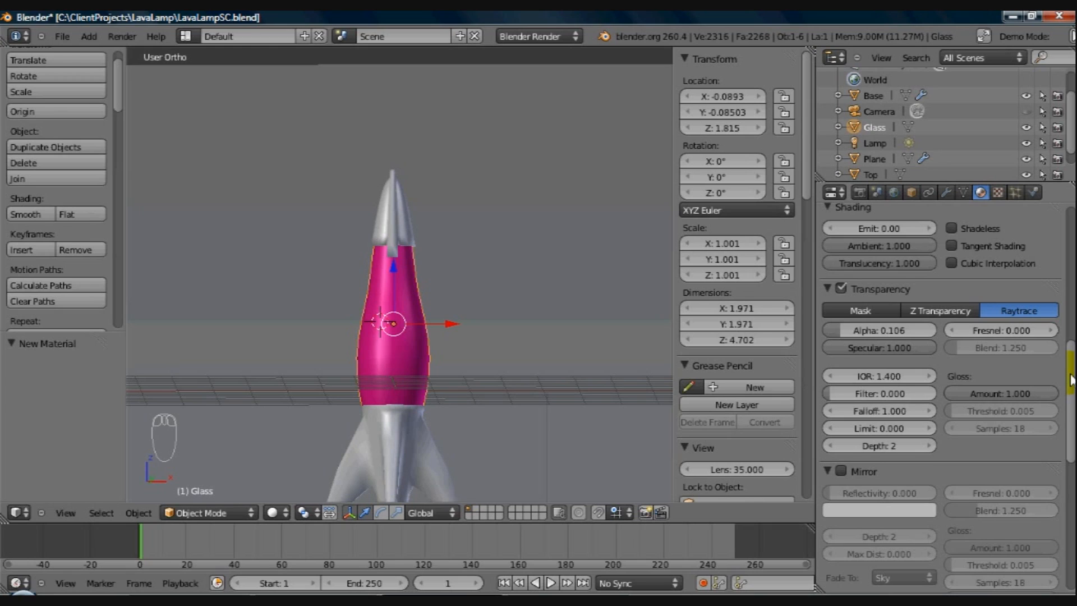
pyautogui.moveTo(1072, 381); pyautogui.dragTo(1072, 416)
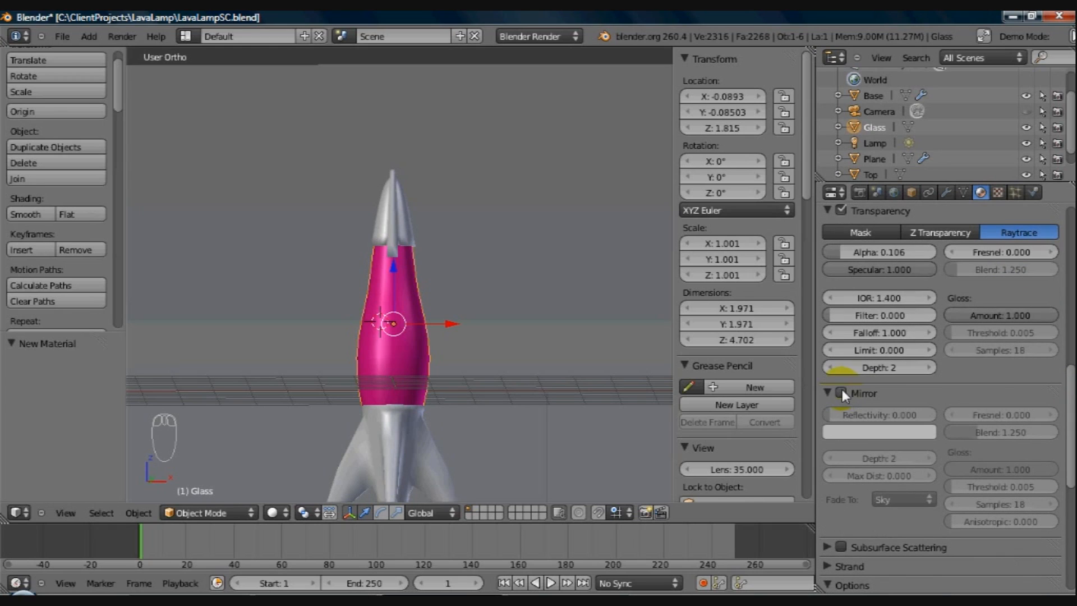
pyautogui.click(841, 391)
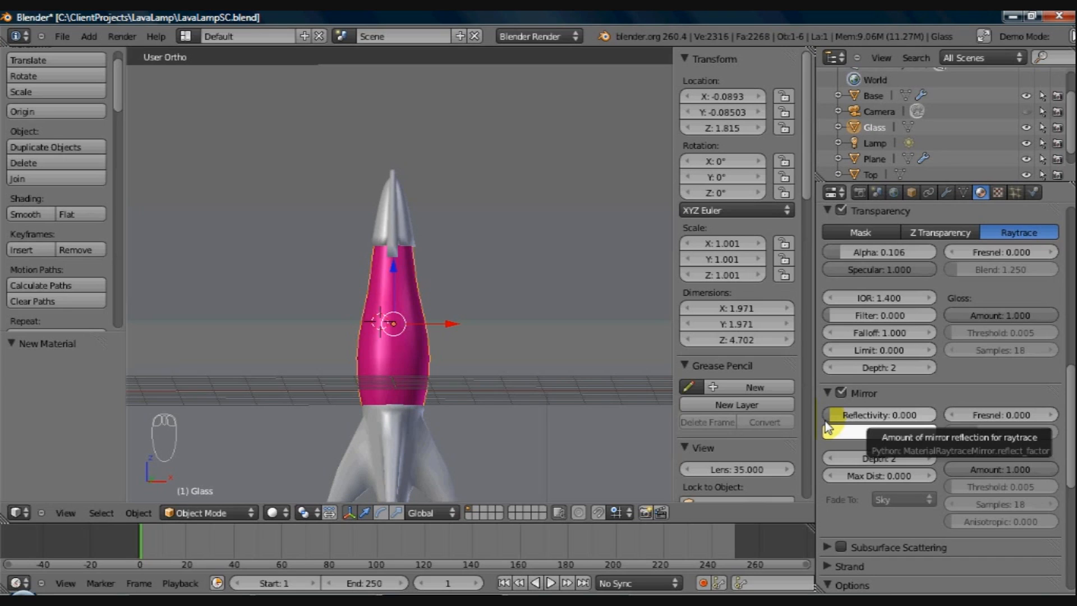
pyautogui.moveTo(824, 422); pyautogui.dragTo(938, 417)
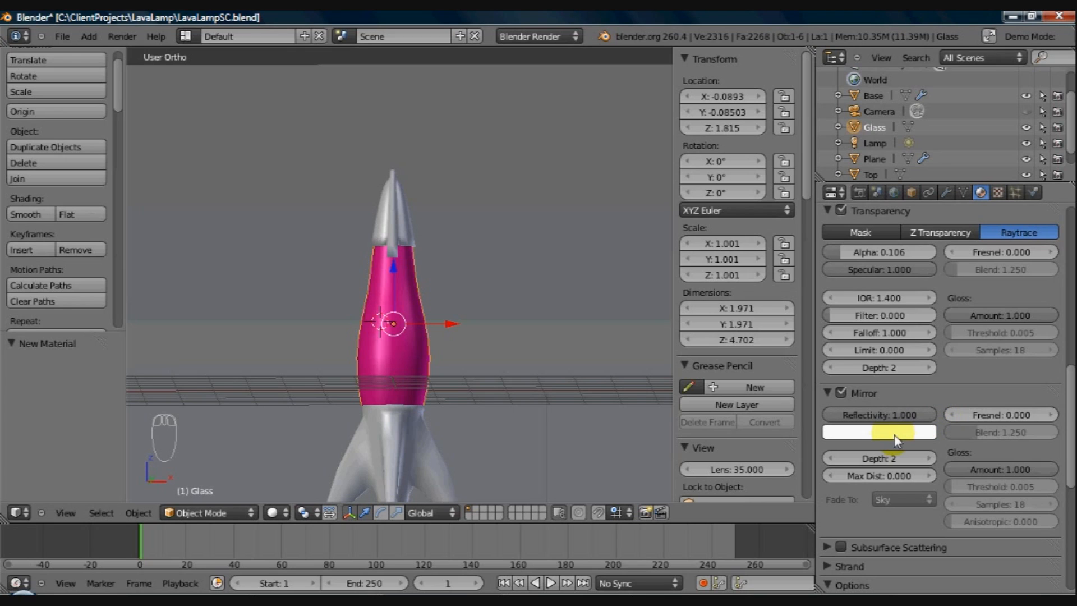
pyautogui.moveTo(1072, 380); pyautogui.dragTo(1073, 237)
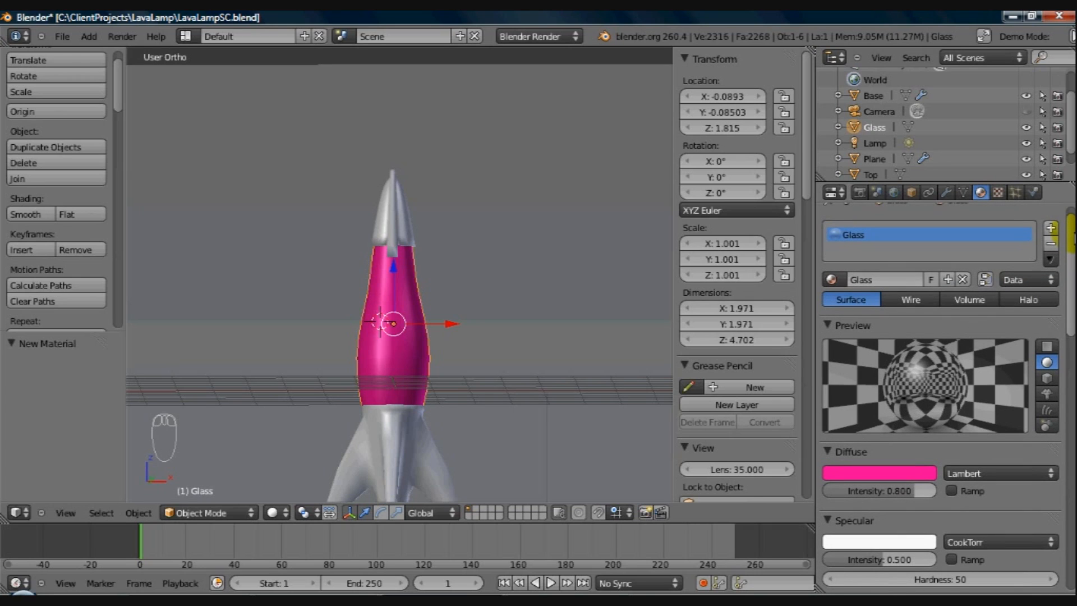
# Step: Add a new Image or Movie texture to the Glass material and preview both texture and material
pyautogui.click(999, 192)
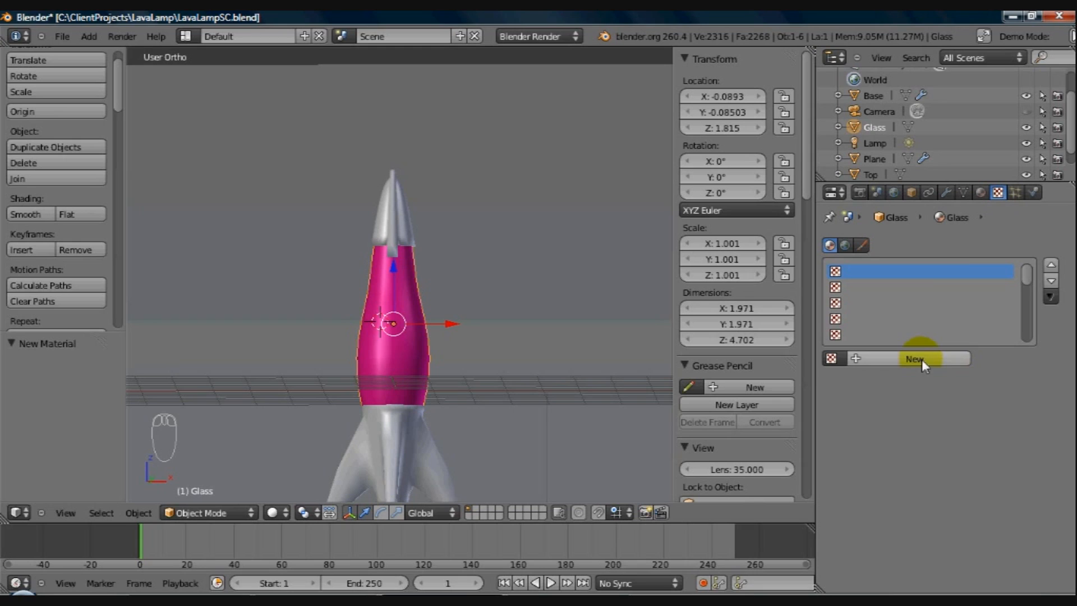
pyautogui.click(922, 359)
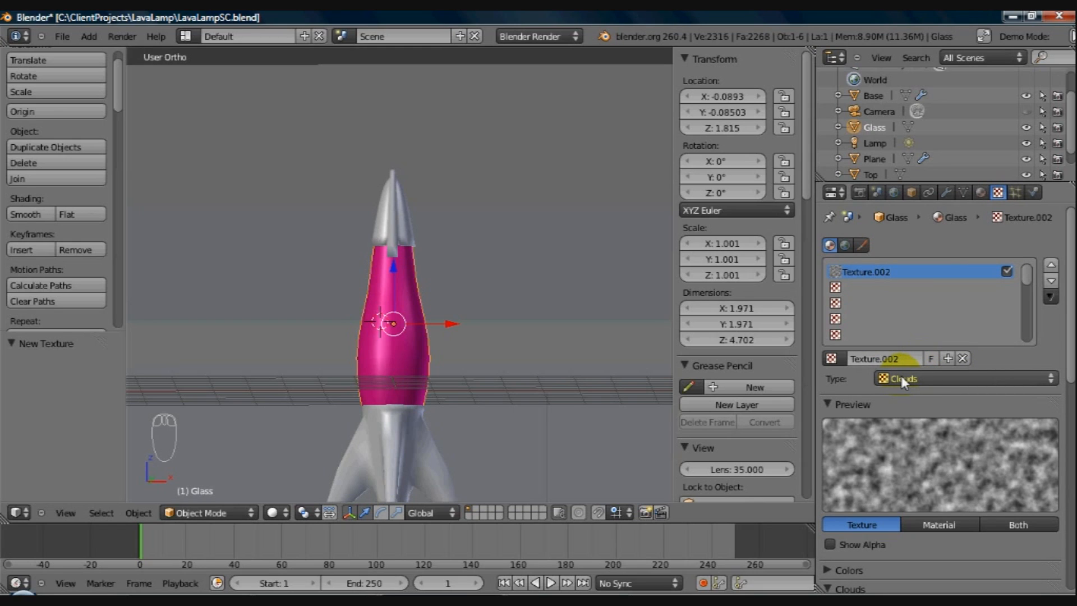
pyautogui.click(901, 379)
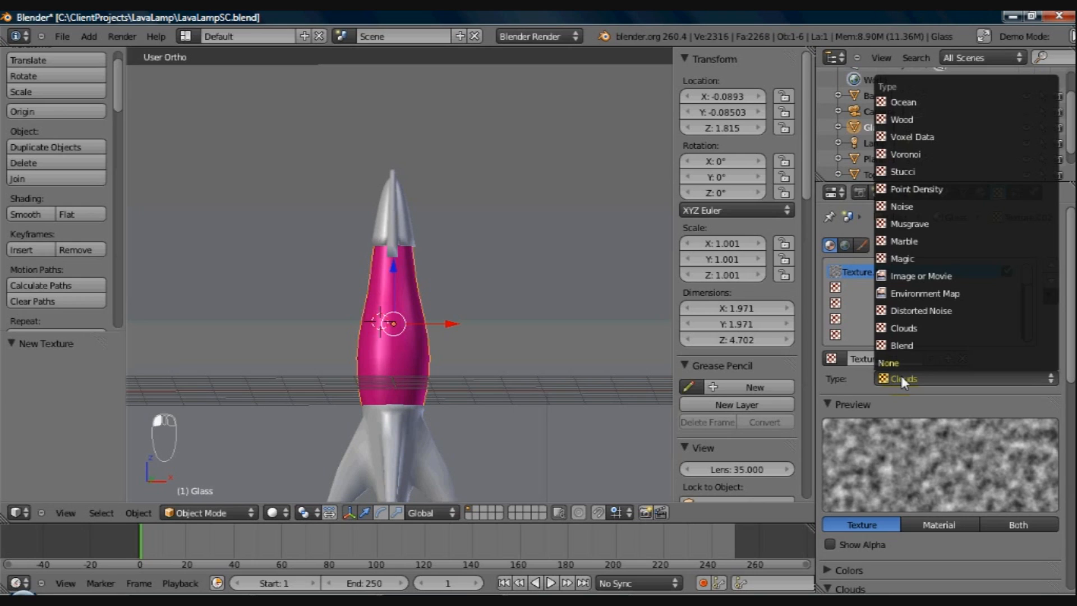
pyautogui.click(913, 277)
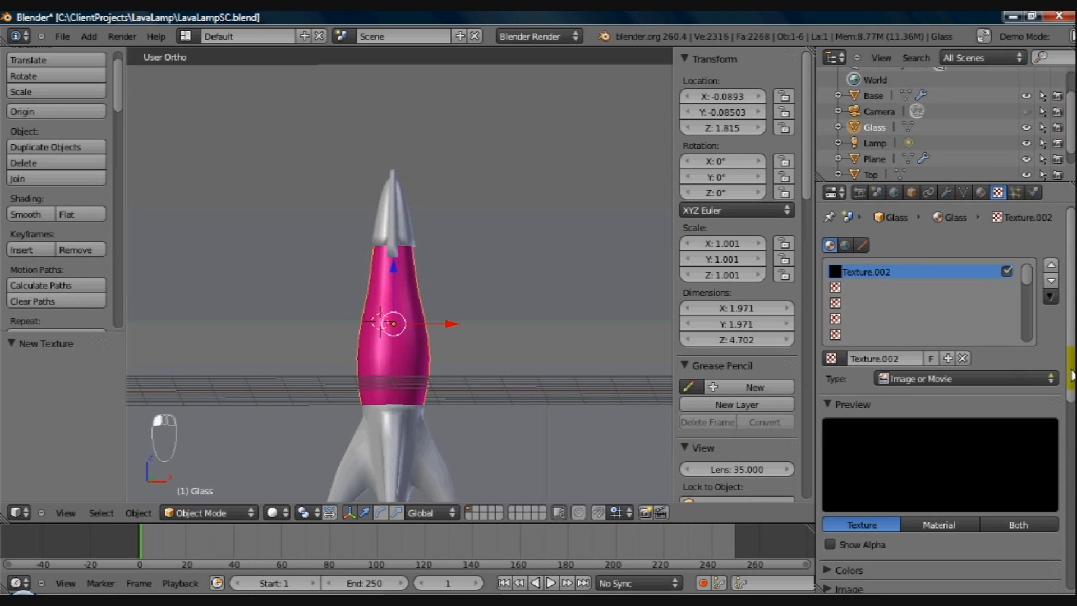
pyautogui.scroll(-3, 1072, 375)
pyautogui.click(1030, 445)
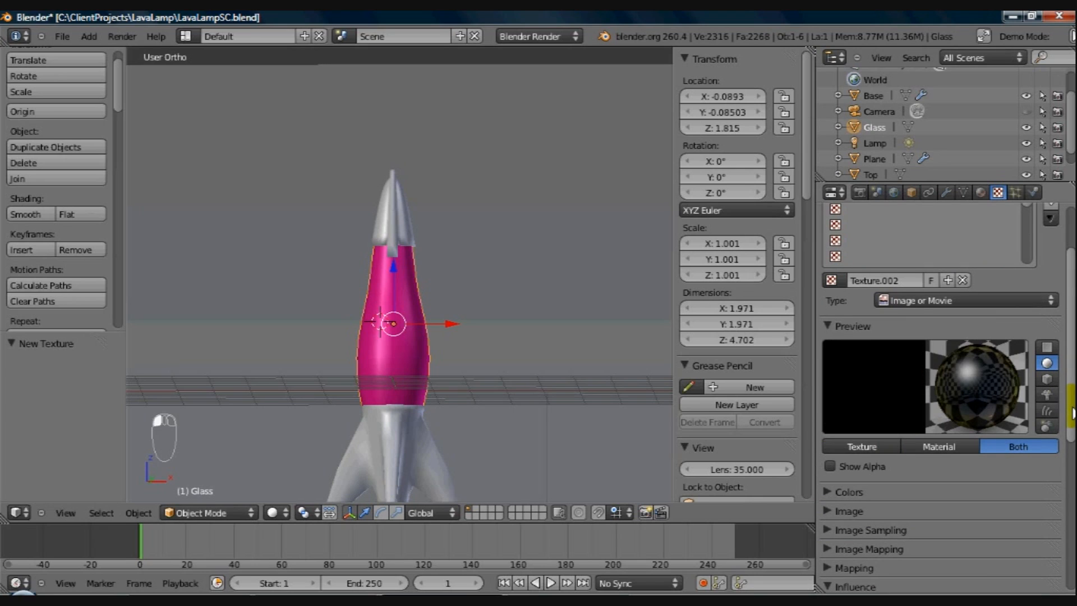
# Step: Assign the already loaded image night_hdr_jpg.jpg to the Glass texture
pyautogui.moveTo(1071, 414); pyautogui.dragTo(1071, 432)
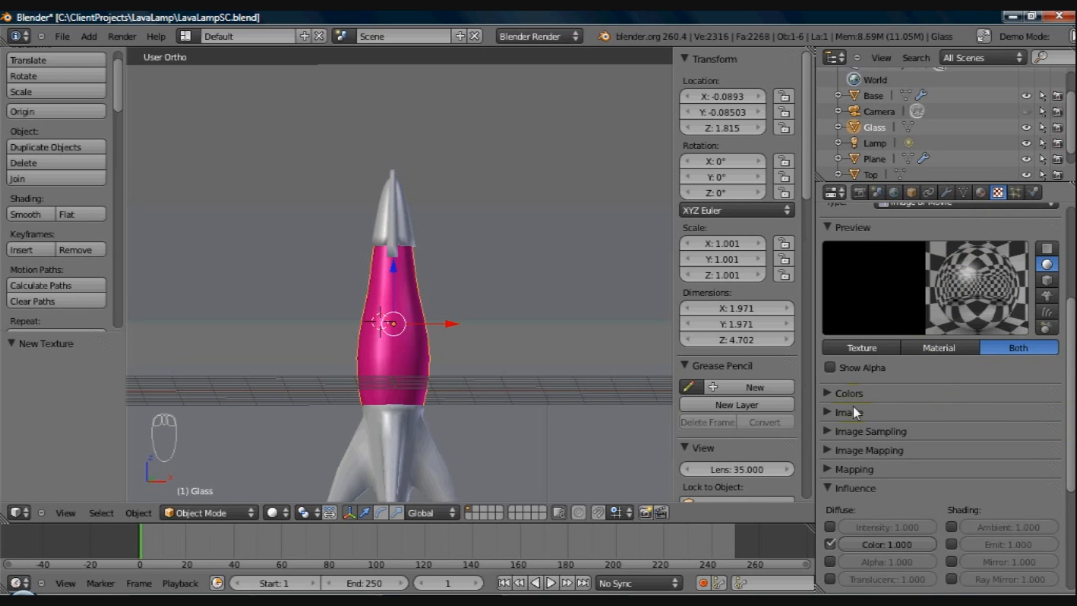
pyautogui.click(832, 412)
pyautogui.click(830, 432)
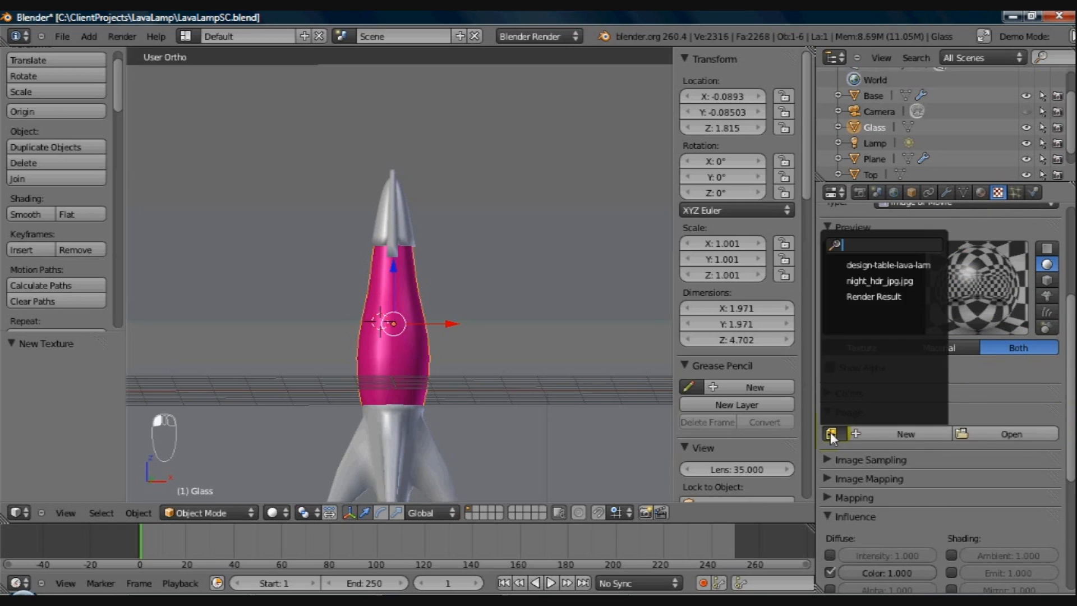
pyautogui.click(855, 281)
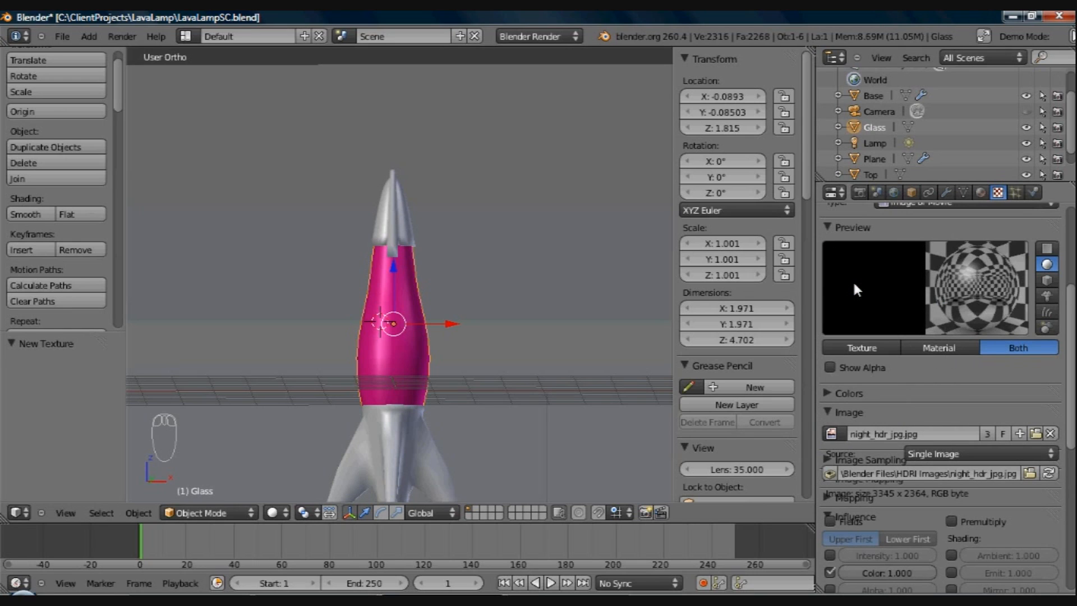
pyautogui.click(829, 411)
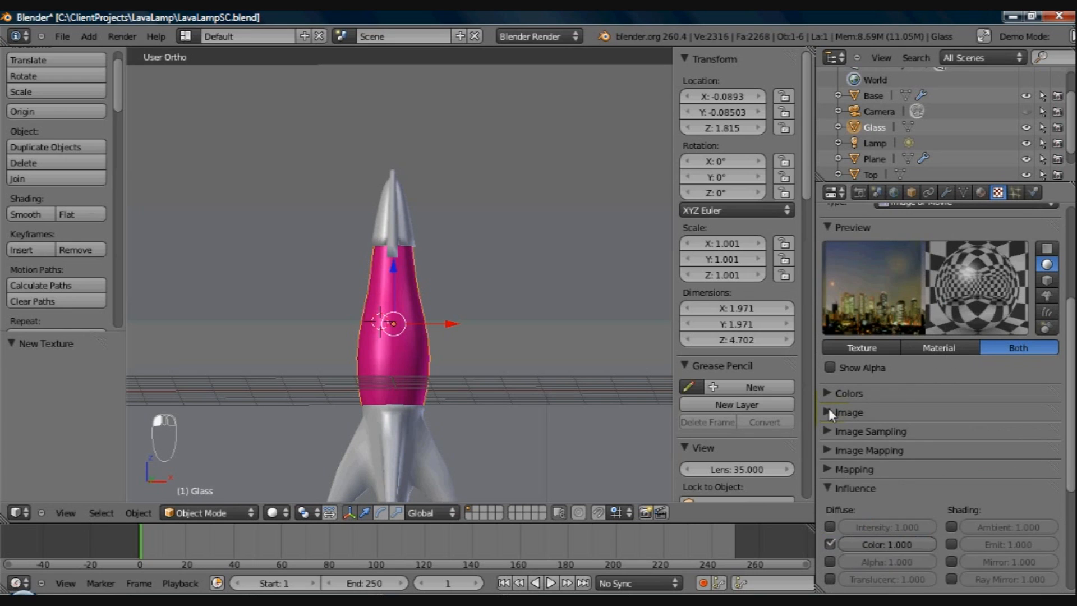
# Step: Make the Glass texture influence Mirror and Ray Mirror instead of diffuse Color
pyautogui.click(831, 544)
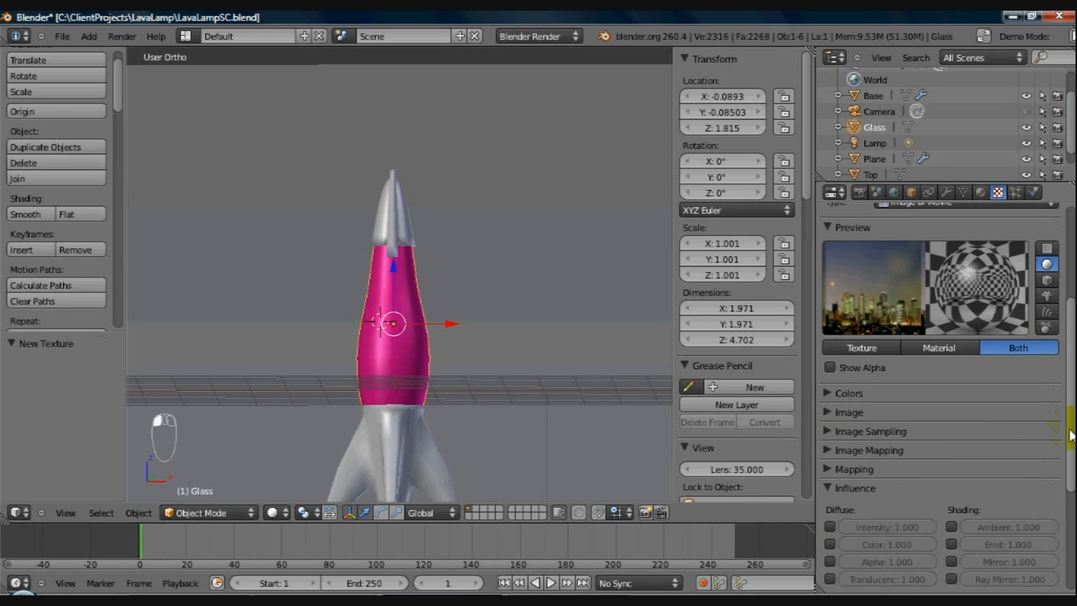
pyautogui.moveTo(1071, 431); pyautogui.dragTo(1071, 479)
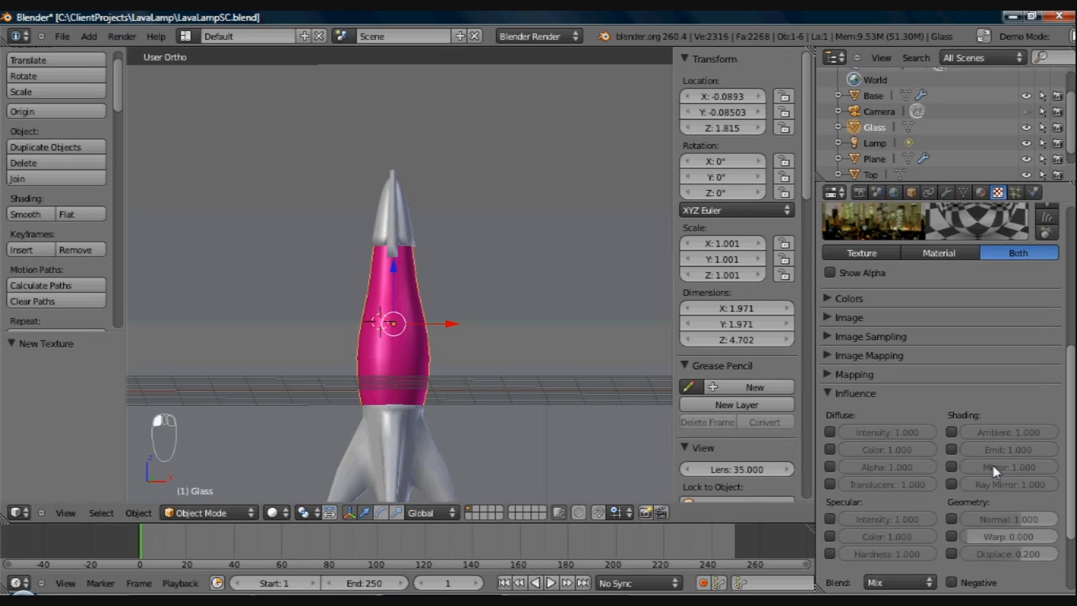
pyautogui.click(951, 482)
pyautogui.click(950, 465)
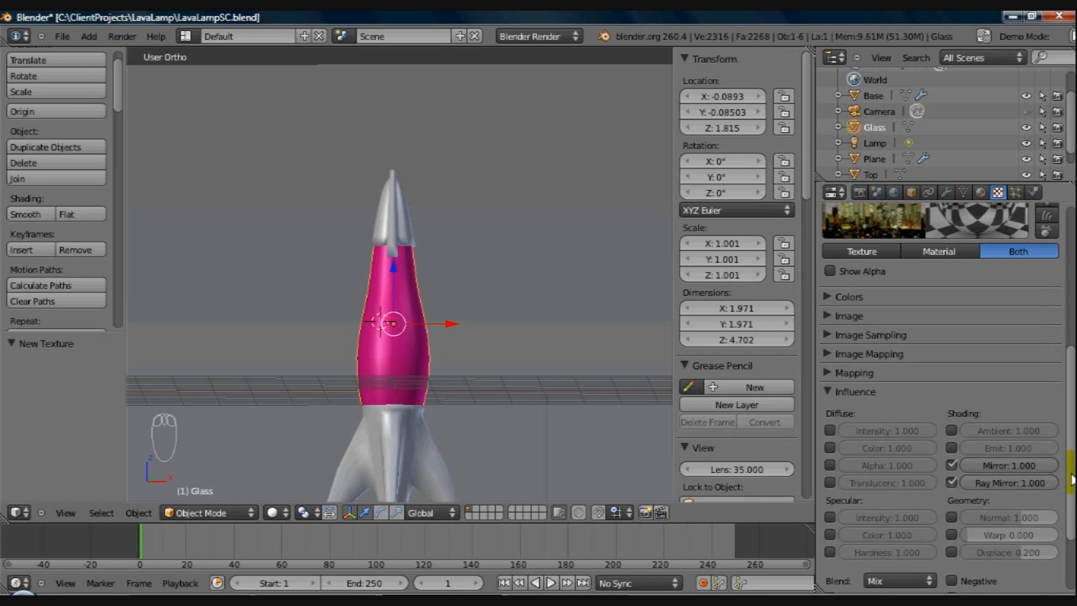
# Step: Set the Glass texture's mapping coordinates to Reflection and check the texture and material preview
pyautogui.moveTo(1072, 479); pyautogui.dragTo(1071, 502)
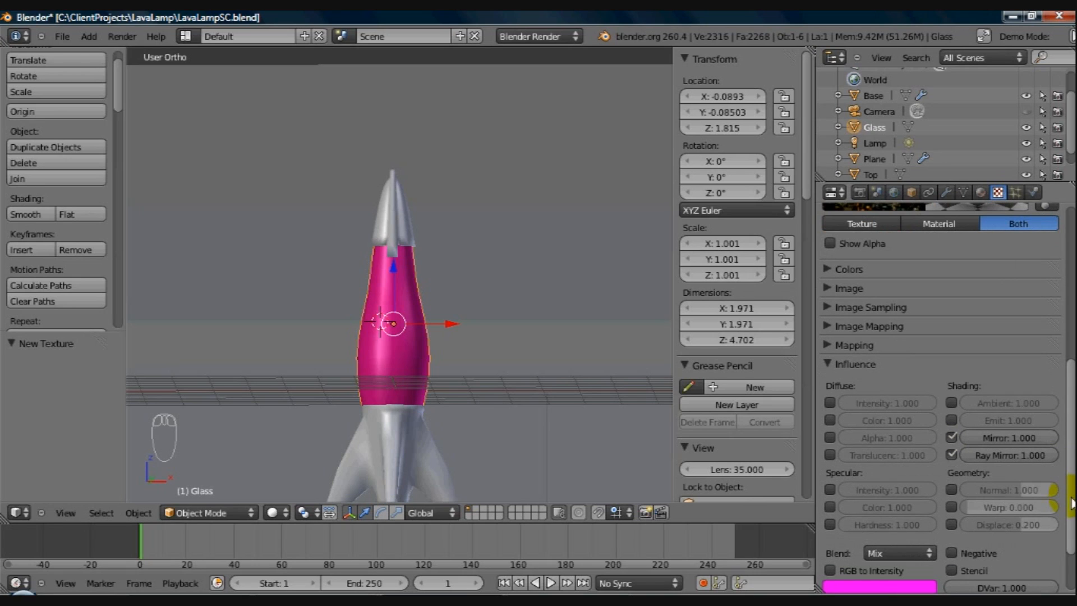
pyautogui.moveTo(1072, 503); pyautogui.dragTo(1073, 524)
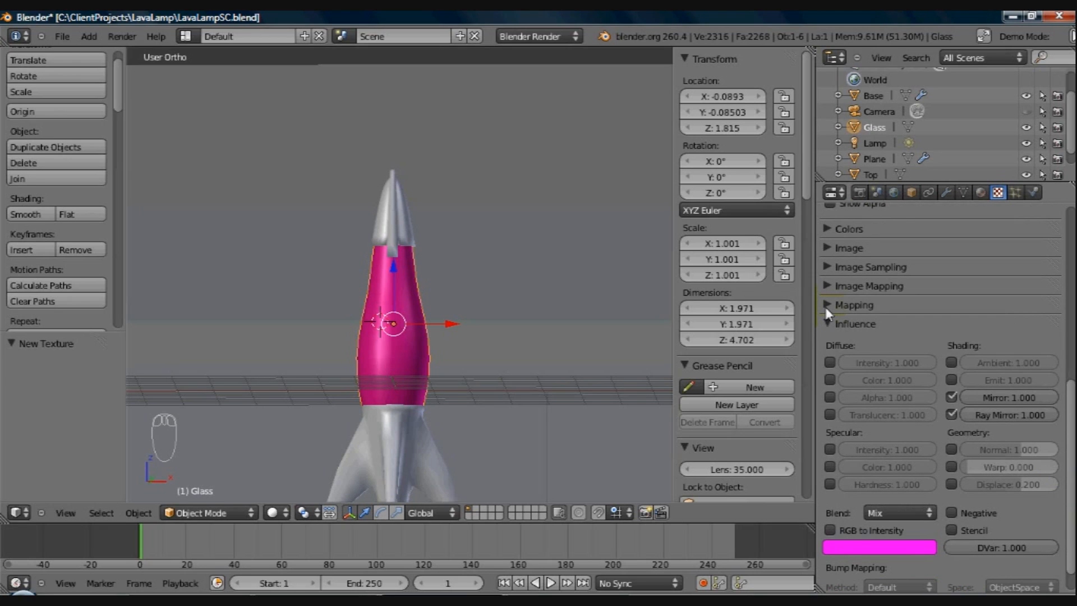
pyautogui.click(826, 308)
pyautogui.click(911, 326)
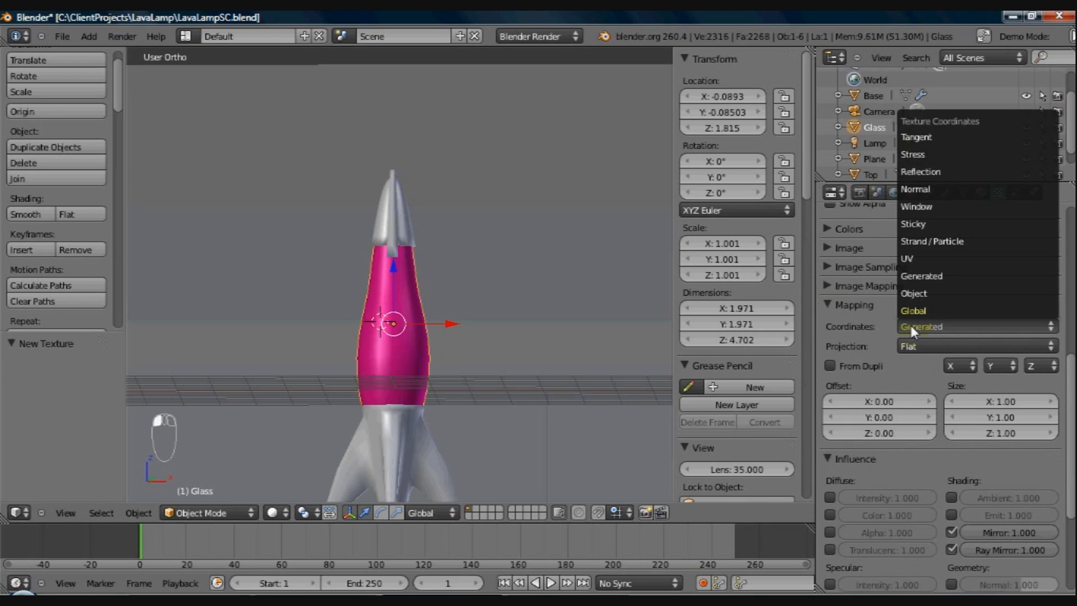
pyautogui.click(919, 172)
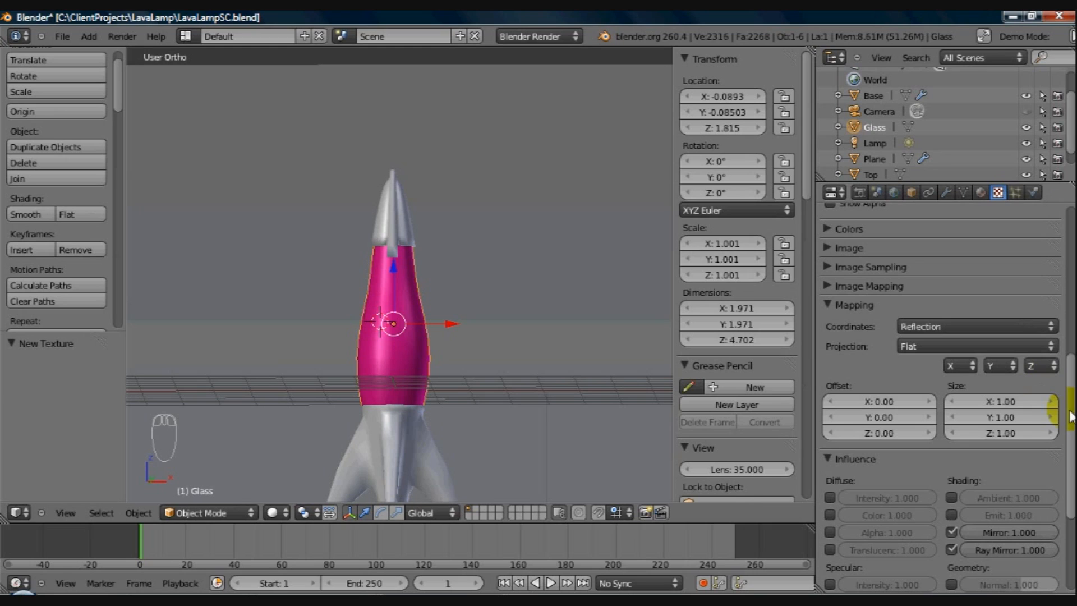
pyautogui.scroll(2, 1071, 354)
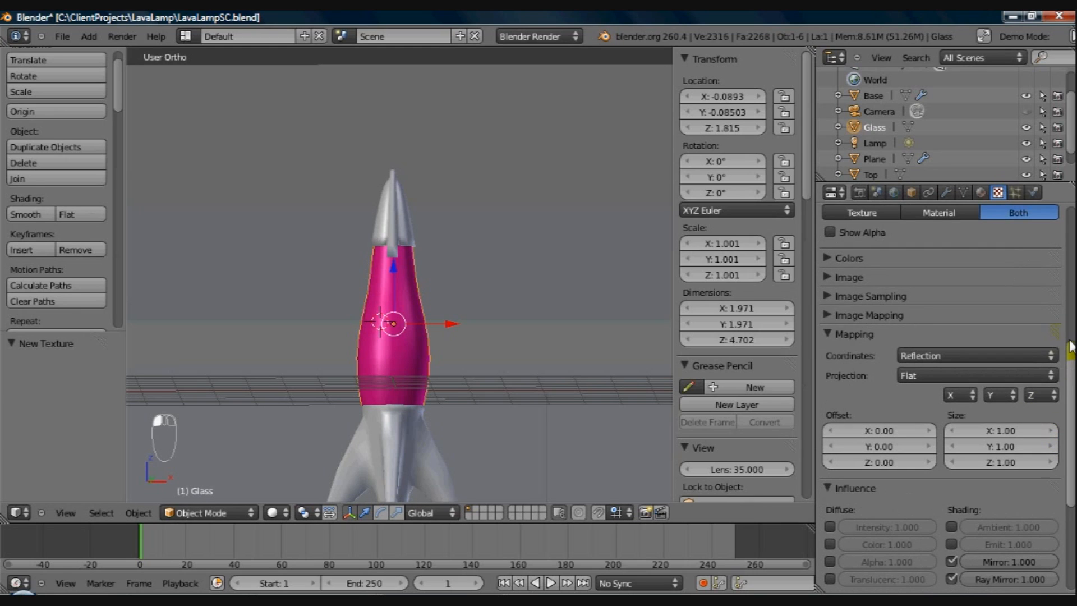
pyautogui.moveTo(1071, 348); pyautogui.dragTo(1072, 297)
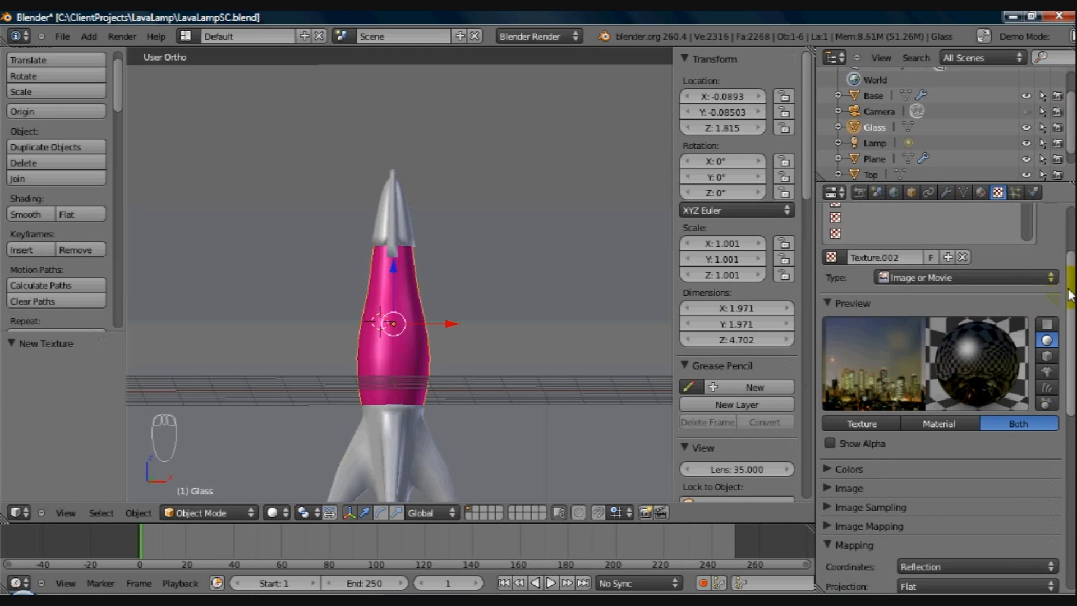
pyautogui.scroll(4, 1015, 208)
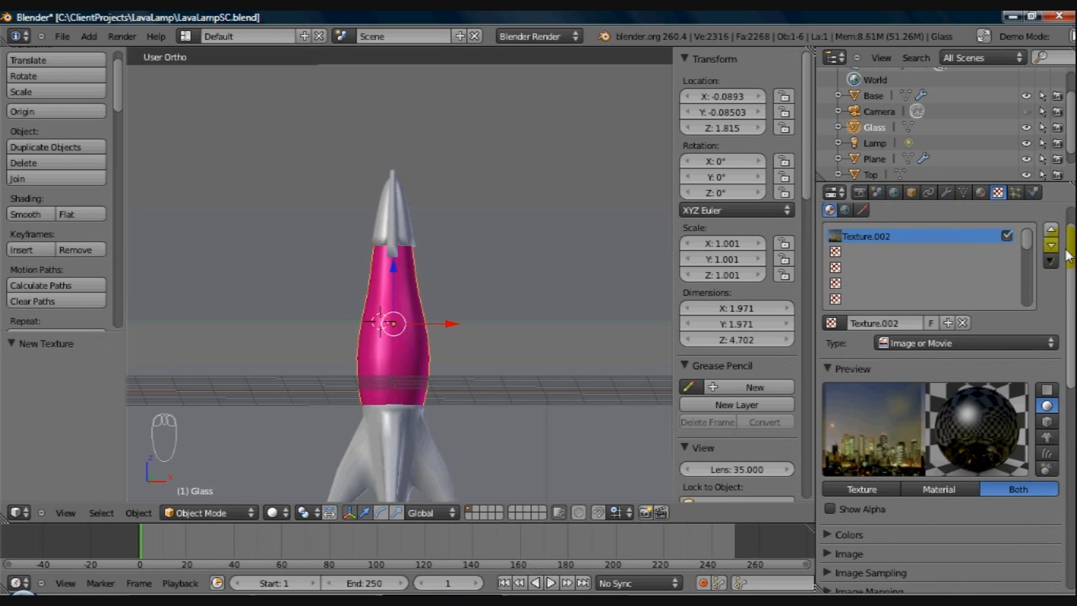
# Step: Review the Glass material settings, test-render the scene and stop the render before it completes
pyautogui.click(981, 192)
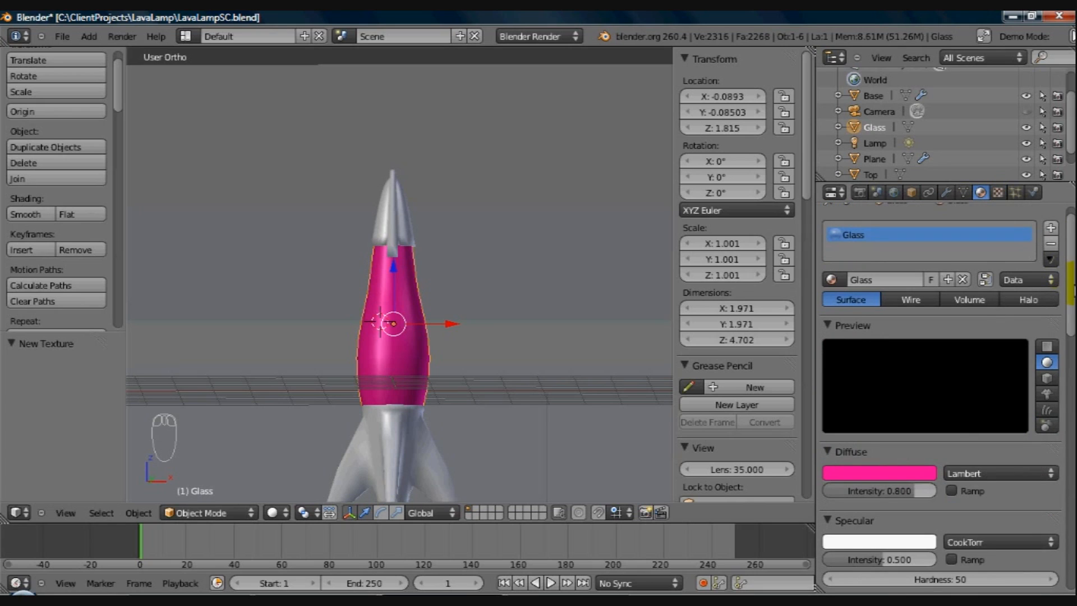
pyautogui.moveTo(1074, 289); pyautogui.dragTo(1073, 329)
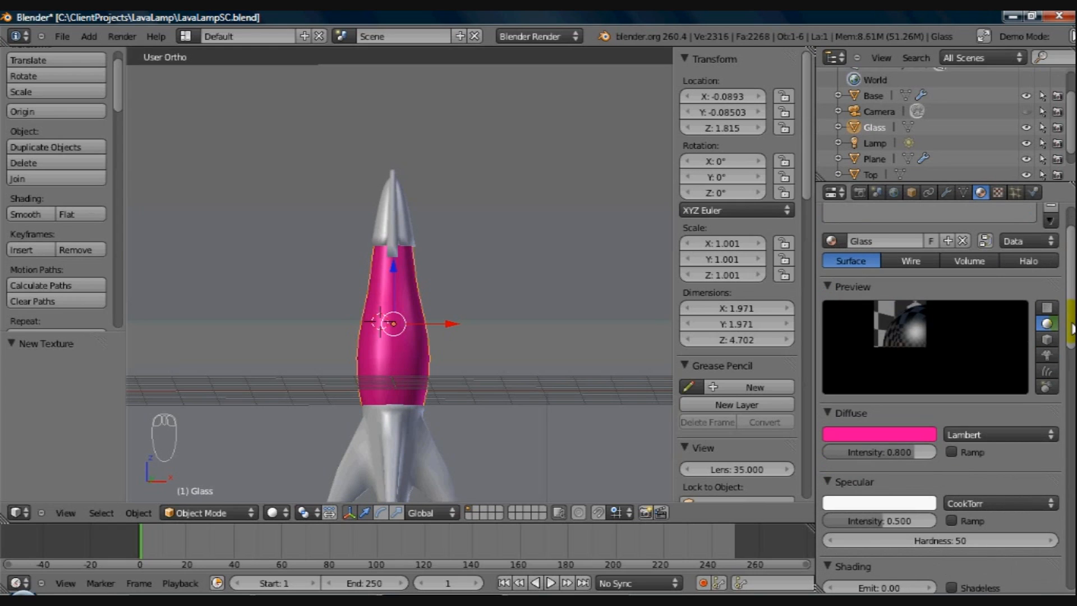
pyautogui.moveTo(1074, 329); pyautogui.dragTo(1072, 416)
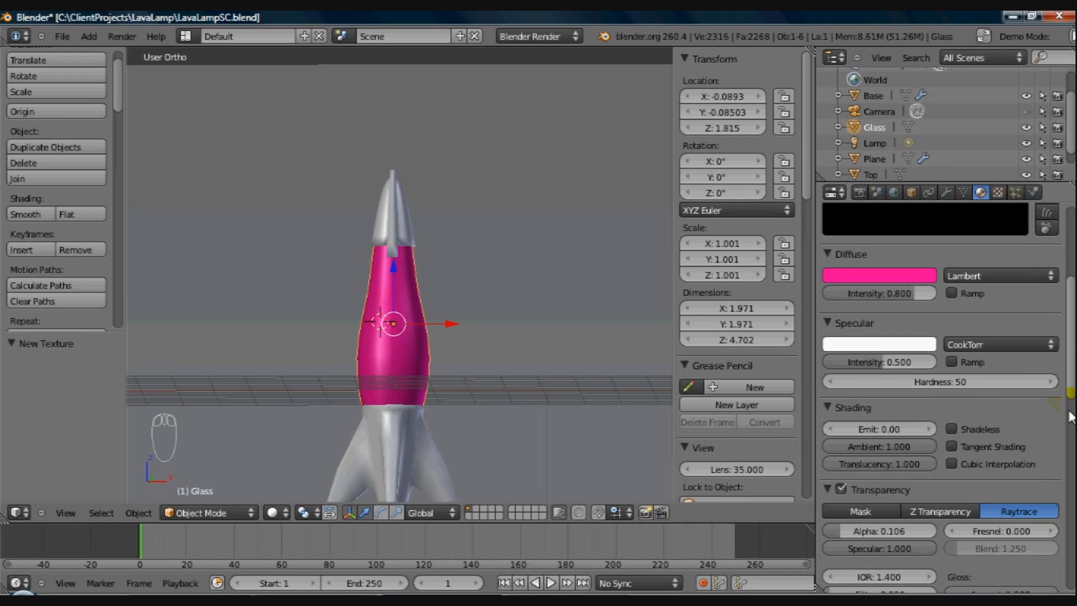
pyautogui.moveTo(1072, 417); pyautogui.dragTo(1073, 249, button='middle')
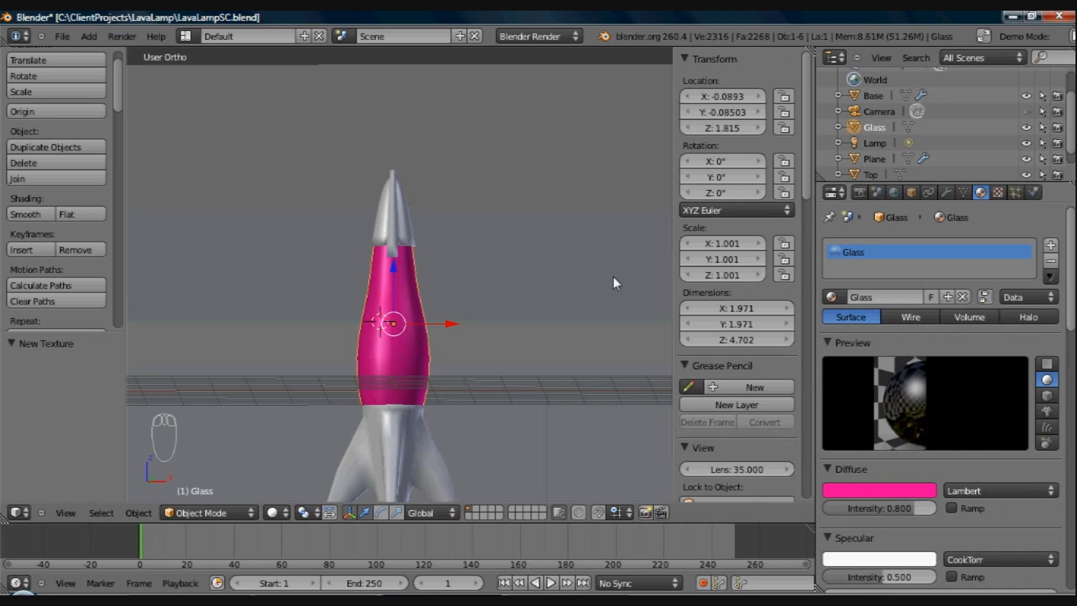
pyautogui.press('F12')
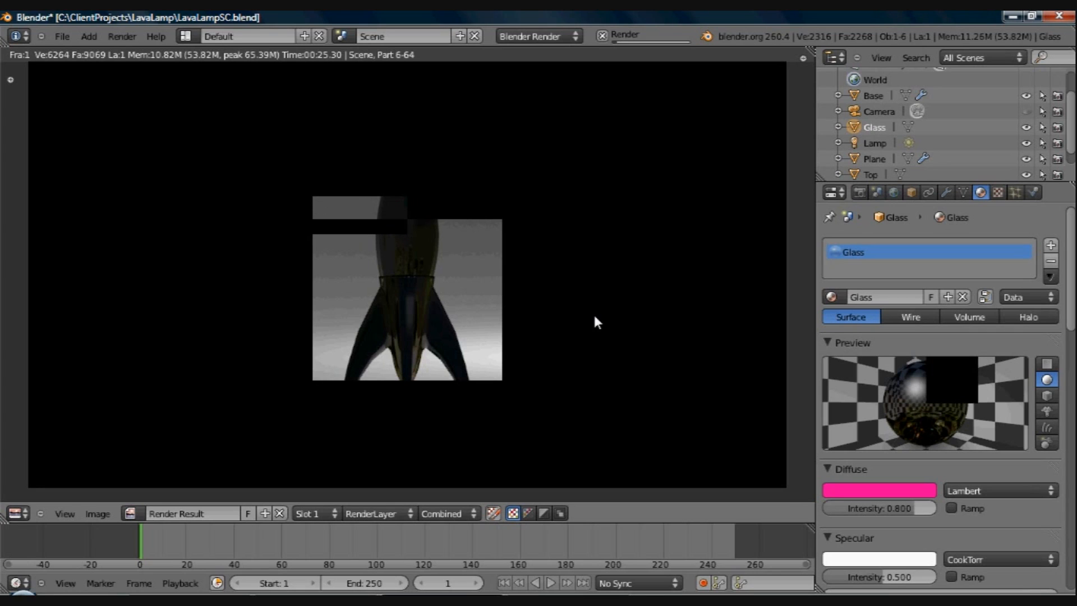
pyautogui.press('Escape')
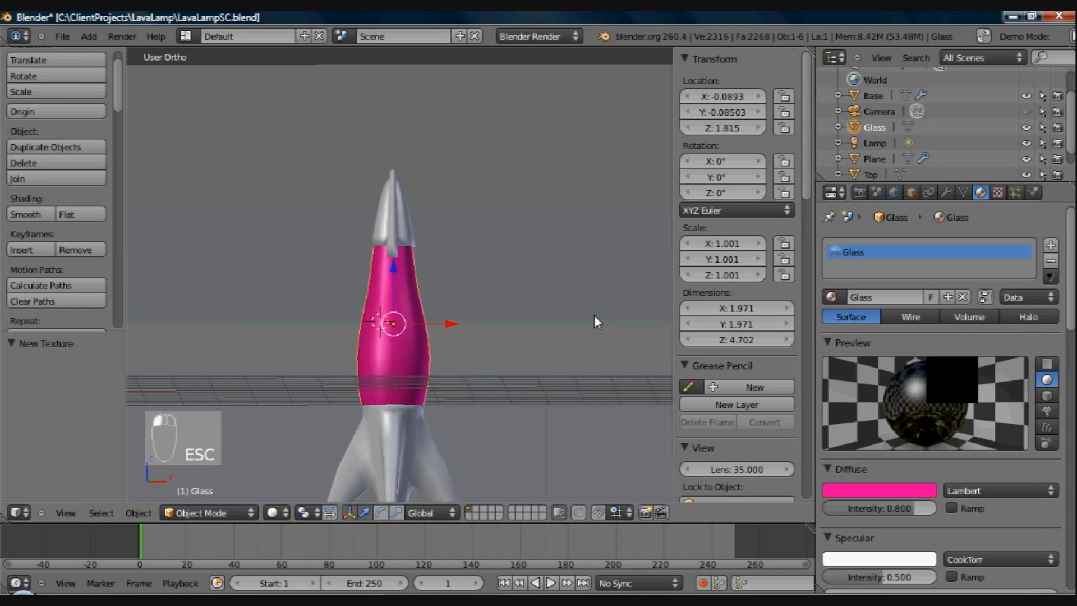
# Step: Reduce the Glass material's mirror reflectivity to 0.262 and check the material preview
pyautogui.moveTo(1070, 336)
pyautogui.mouseDown()
pyautogui.moveTo(1070, 432)
pyautogui.moveTo(927, 468)
pyautogui.mouseUp()
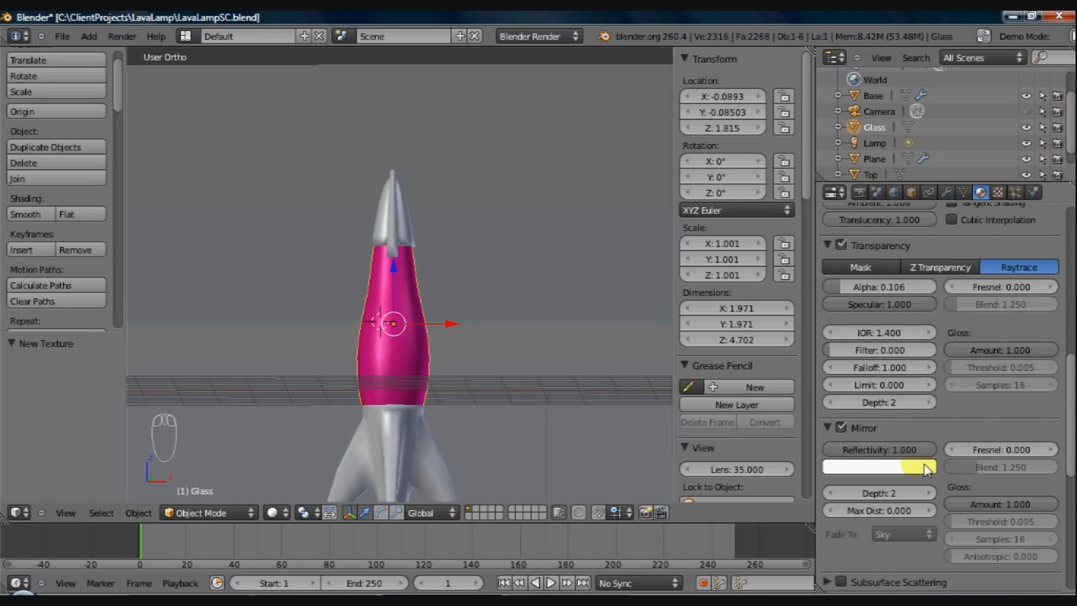
pyautogui.moveTo(927, 454); pyautogui.dragTo(841, 459)
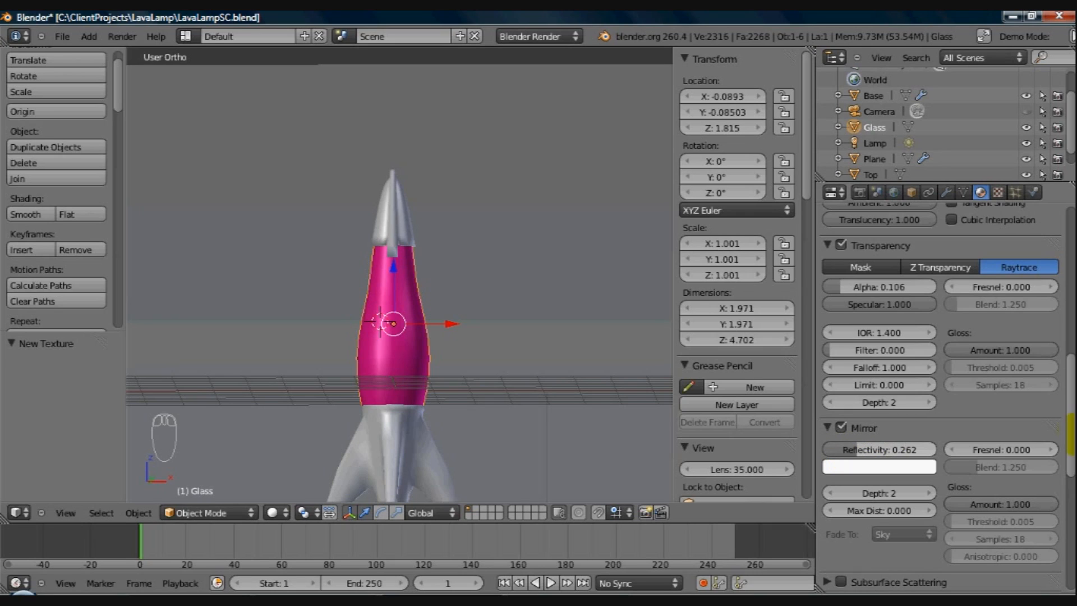
pyautogui.moveTo(1073, 435); pyautogui.dragTo(1073, 350)
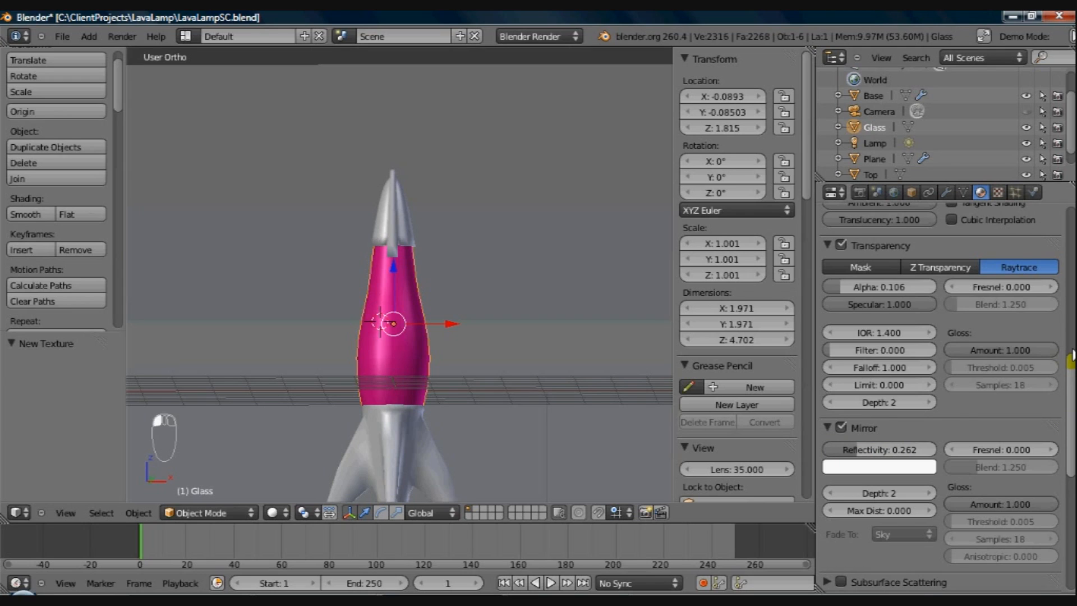
pyautogui.moveTo(1073, 355); pyautogui.dragTo(1072, 376)
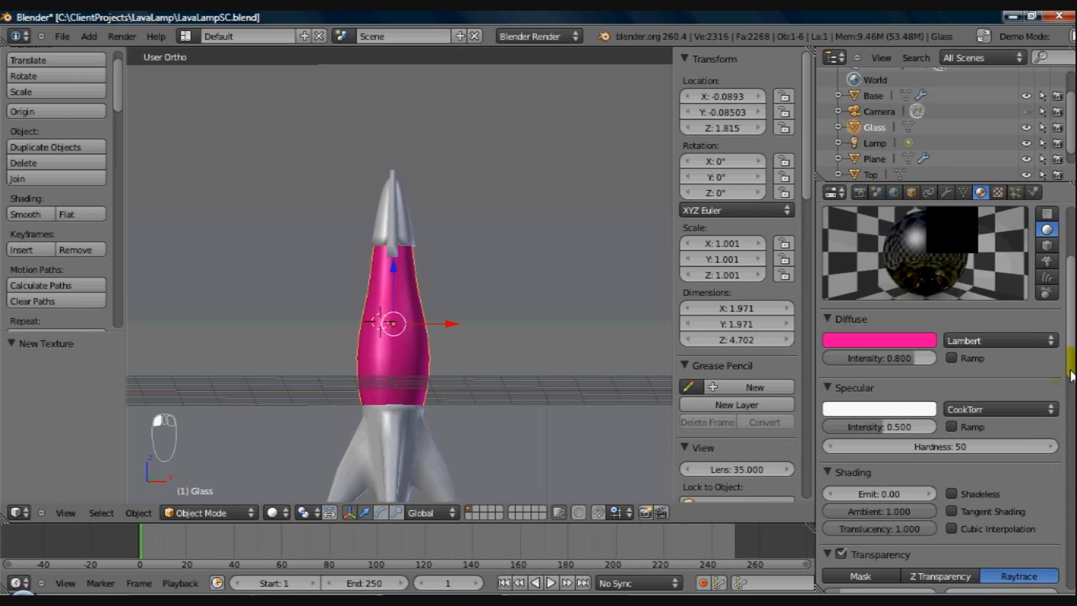
pyautogui.moveTo(1072, 376); pyautogui.dragTo(1071, 379)
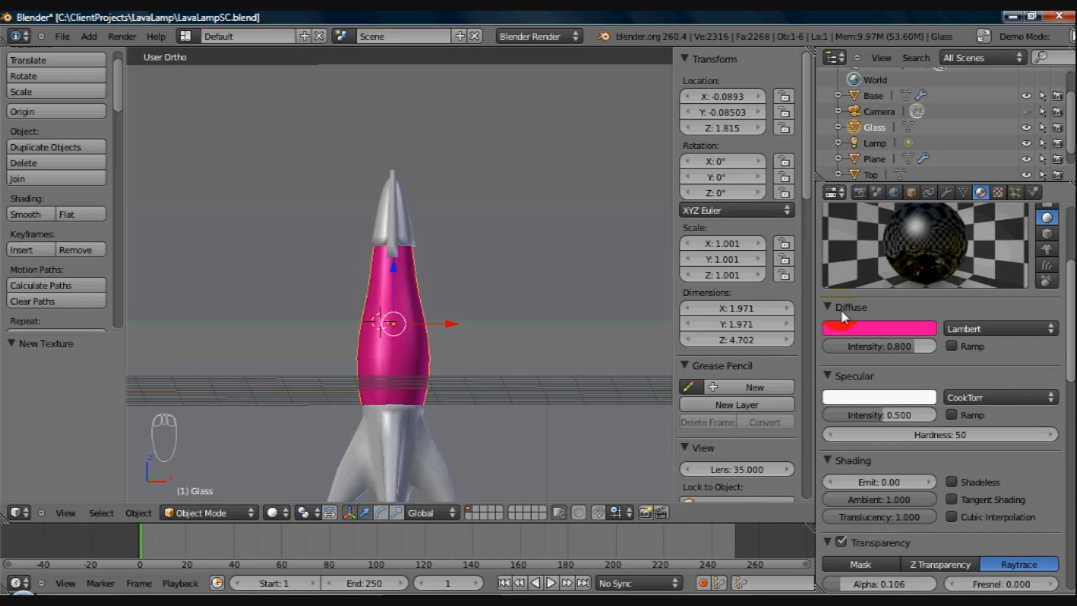
# Step: Collapse the Glass material's Diffuse, Specular, Shading and Transparency settings so the preview and Mirror settings fit together
pyautogui.moveTo(840, 307); pyautogui.dragTo(829, 450, button='middle')
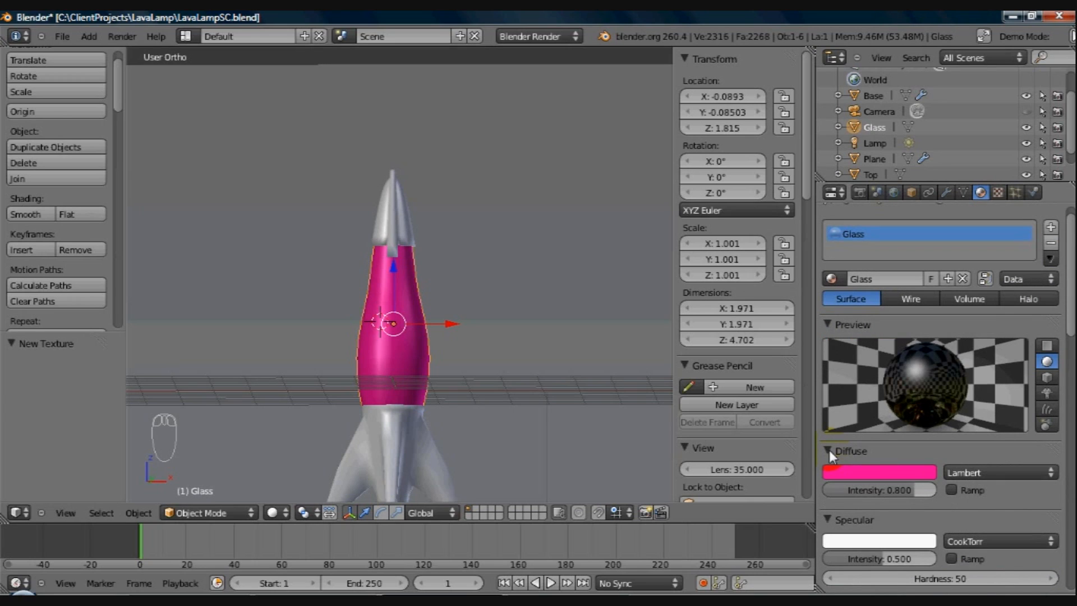
pyautogui.click(829, 450)
pyautogui.click(828, 471)
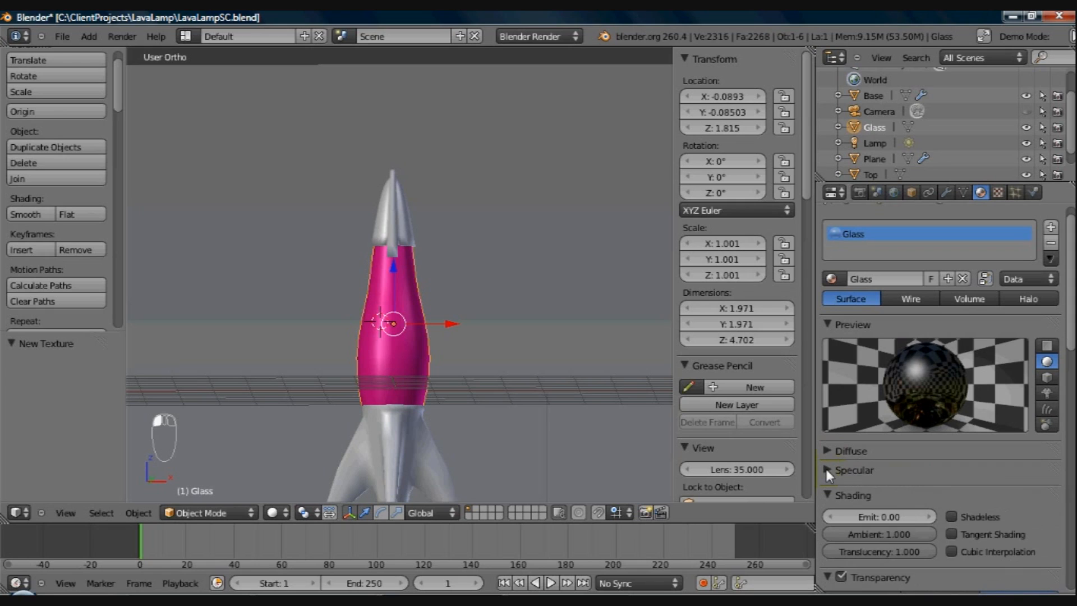
pyautogui.click(827, 494)
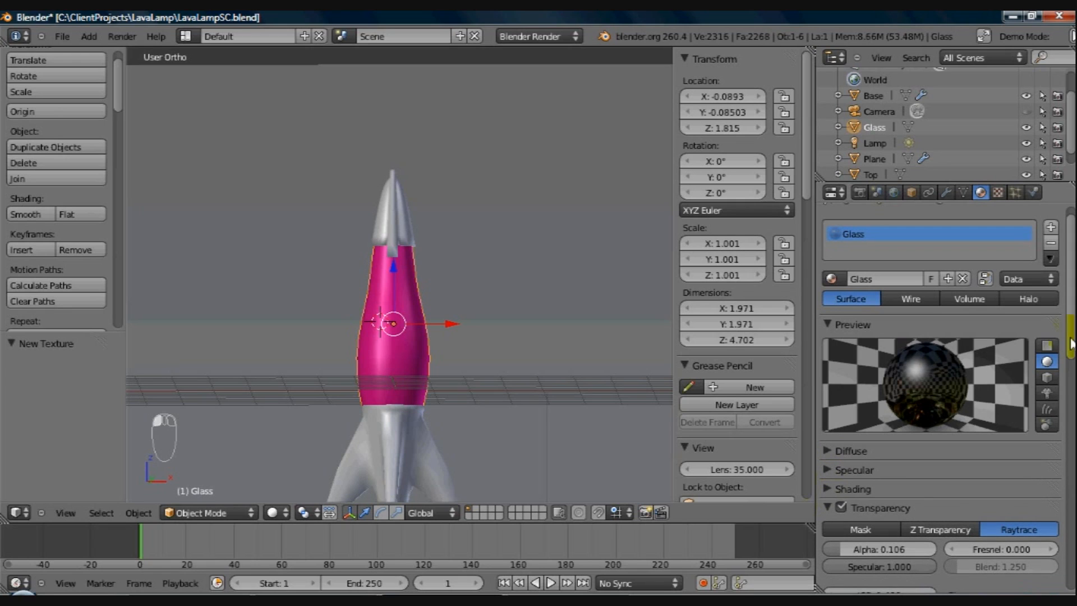
pyautogui.moveTo(1072, 344); pyautogui.dragTo(1054, 386)
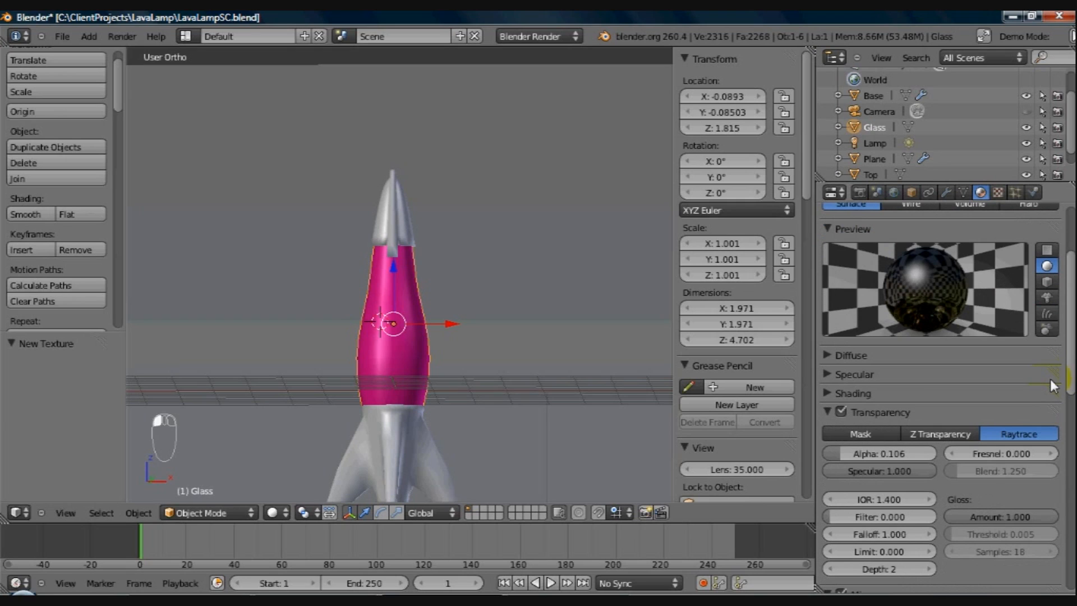
pyautogui.click(826, 412)
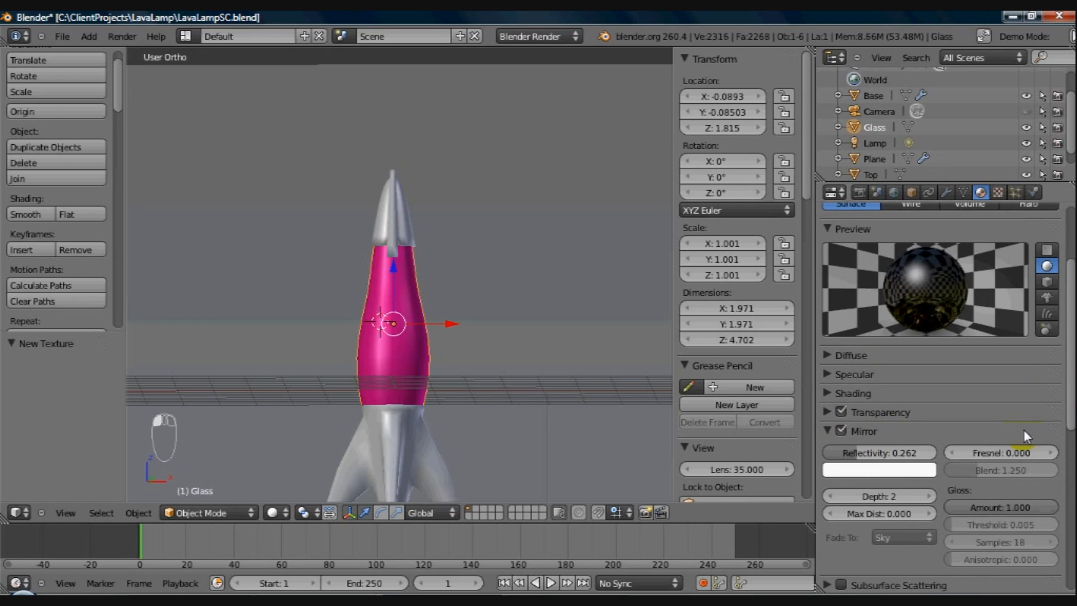
# Step: Move the Mirror settings directly below Diffuse and reduce the Glass material's mirror reflectivity to 0.0851
pyautogui.moveTo(1056, 430); pyautogui.dragTo(1058, 363)
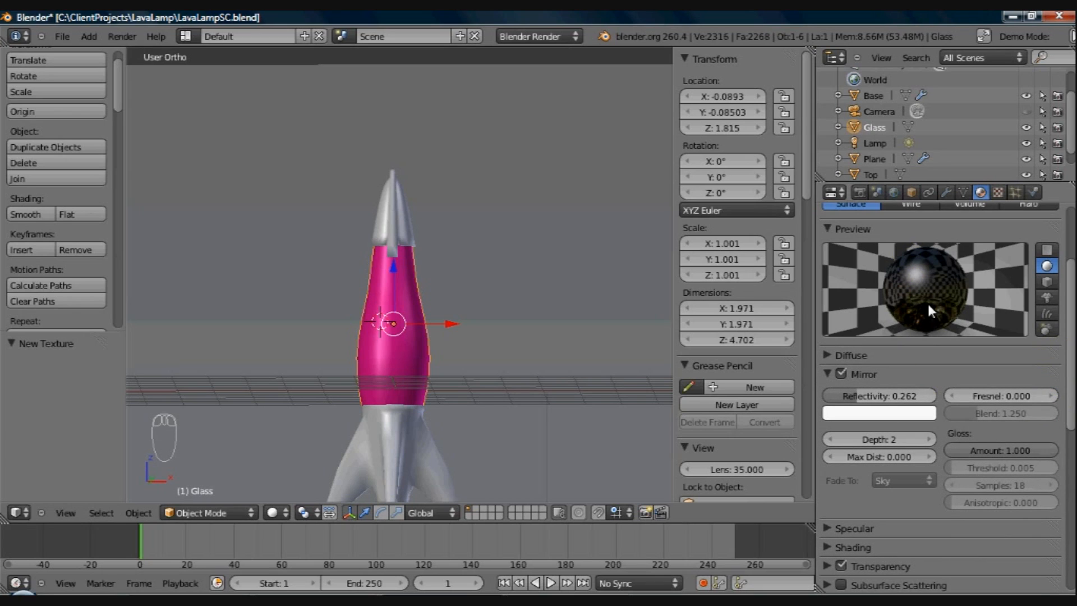
pyautogui.moveTo(886, 405); pyautogui.dragTo(871, 408)
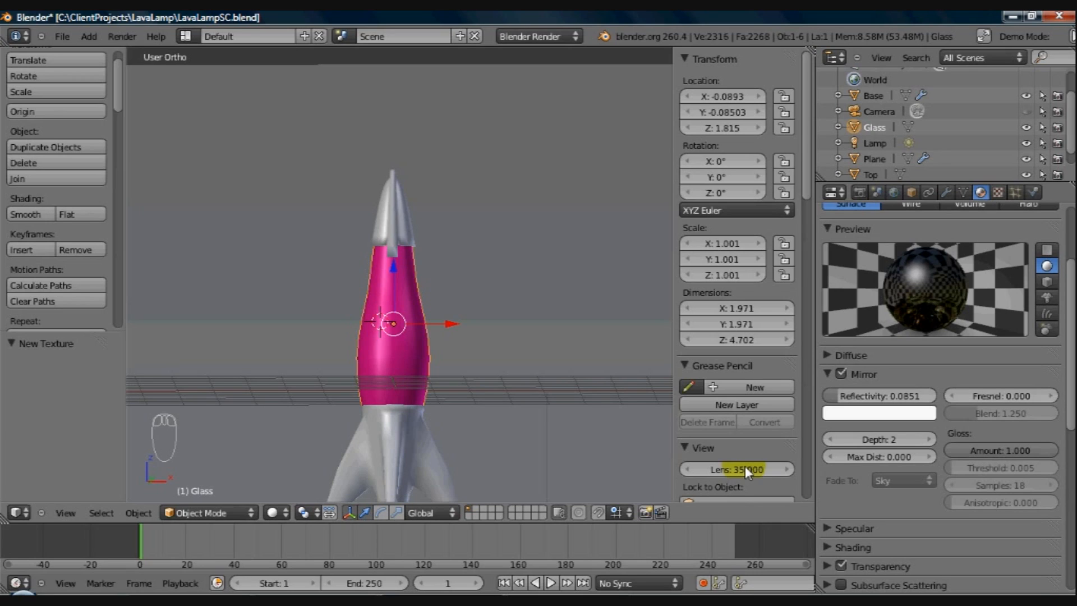
# Step: Set the Glass material's mirror Fresnel to 0.9 and its blend to 1.879
pyautogui.click(1009, 398)
pyautogui.press('BackSpace')
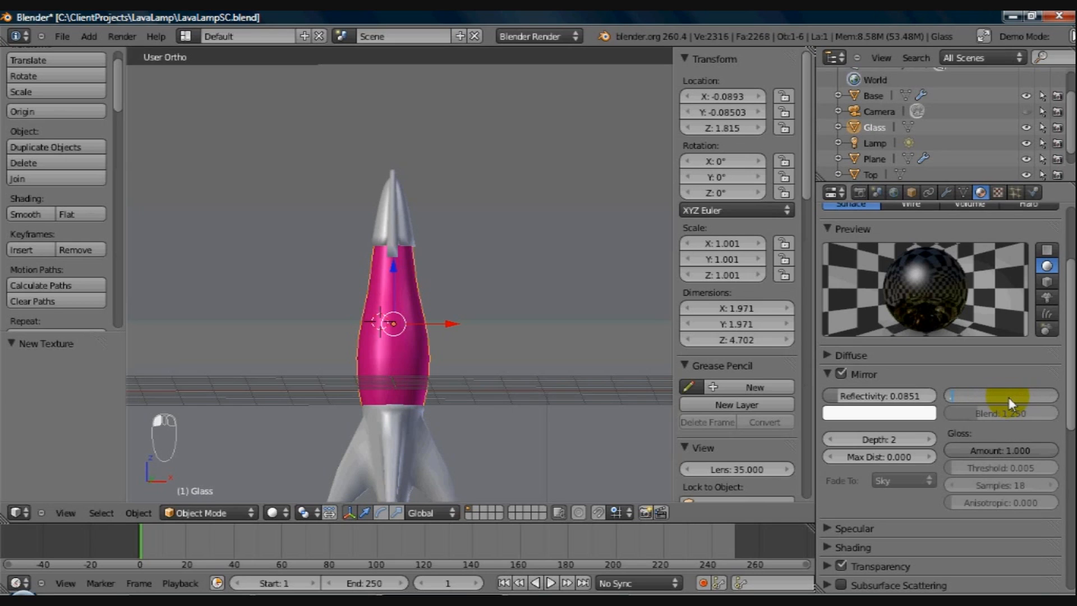
pyautogui.write('.9')
pyautogui.press('Return')
pyautogui.click(1004, 416)
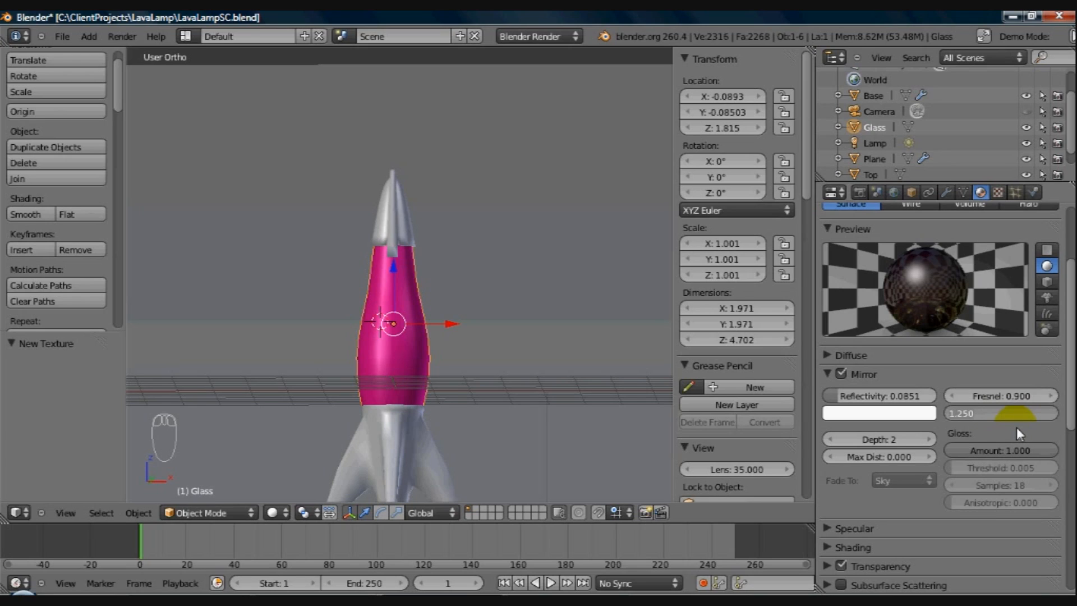
pyautogui.write('1.879')
pyautogui.press('Return')
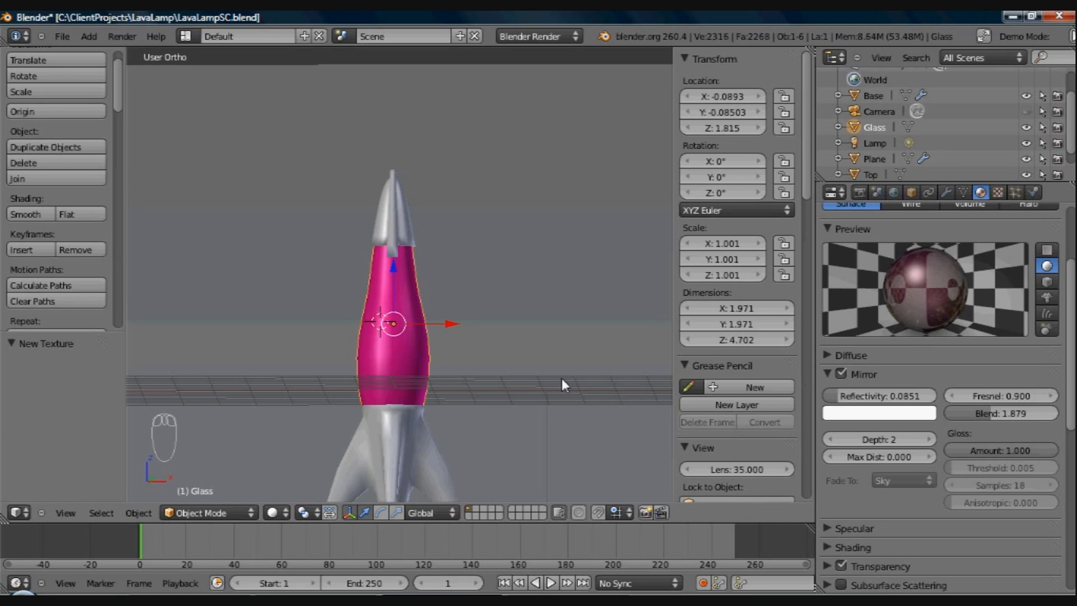
# Step: Test-render the scene to check the glass reflection and cancel the render partway
pyautogui.press('F12')
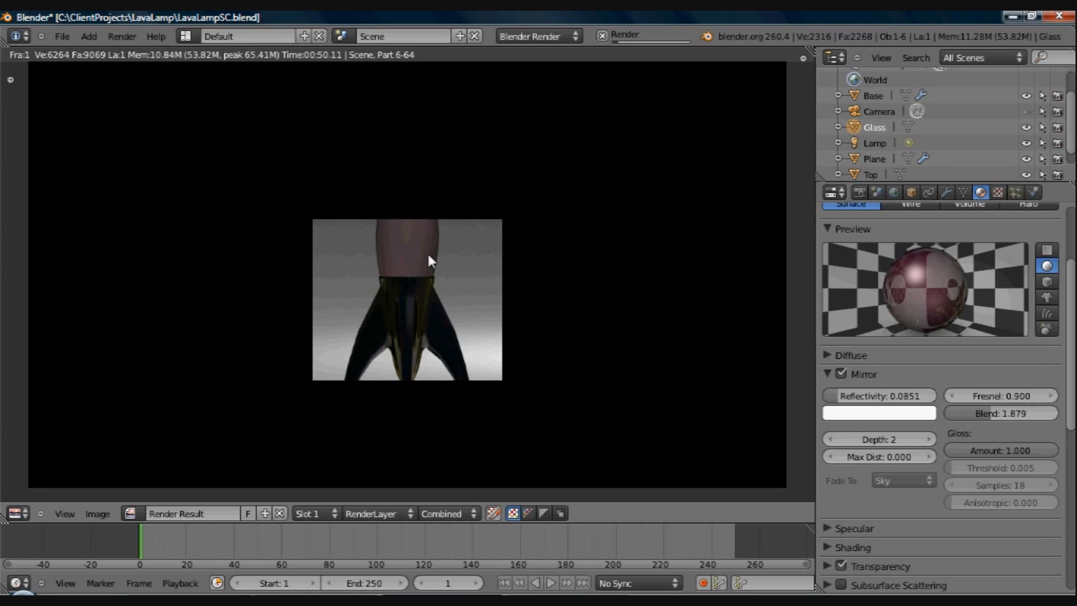
pyautogui.click(537, 309)
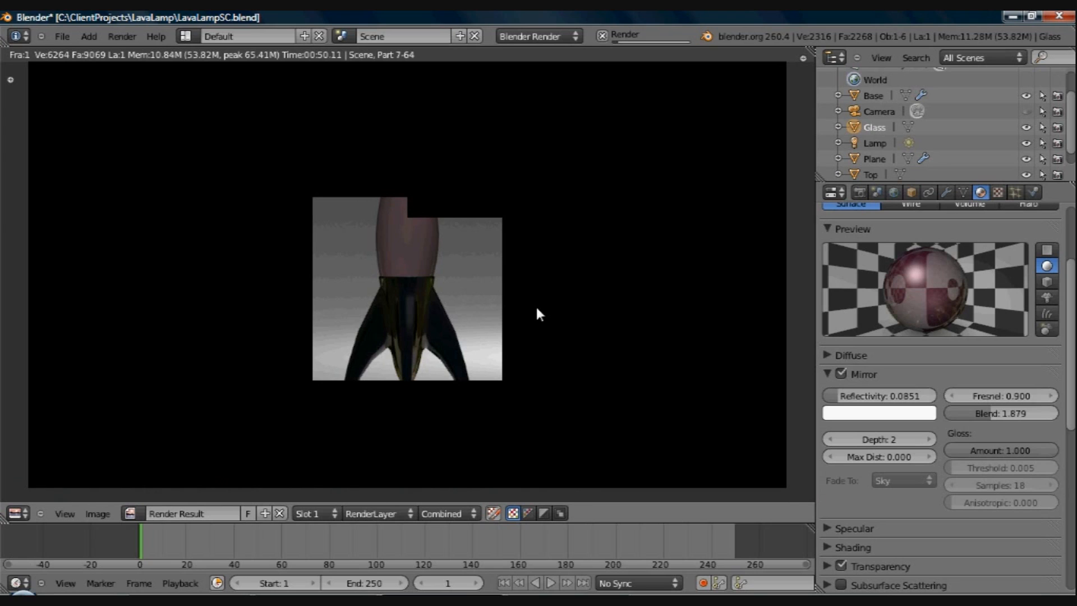
pyautogui.press('Escape')
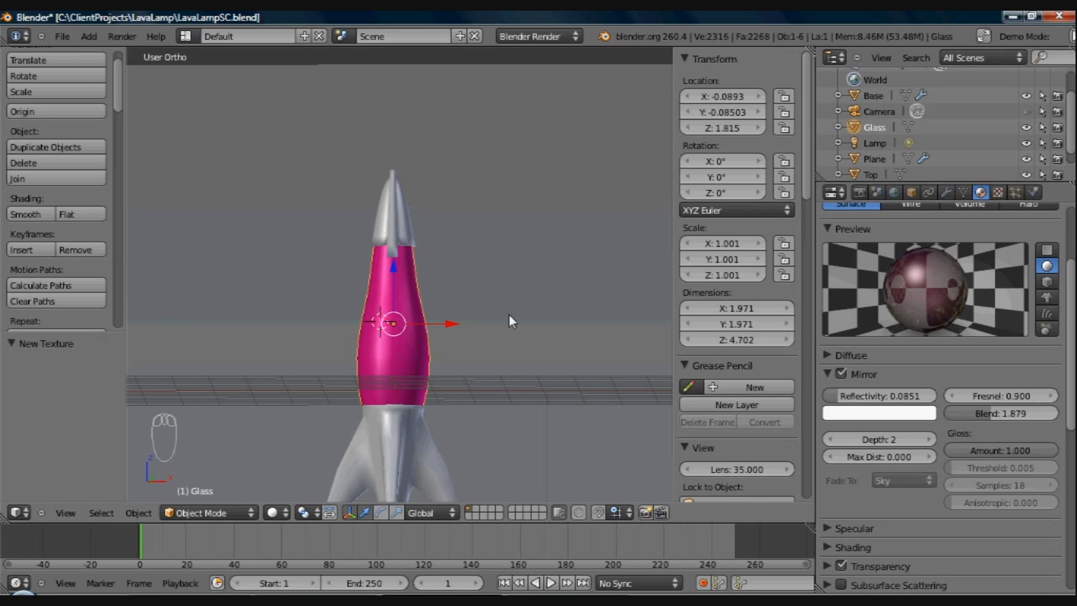
pyautogui.moveTo(509, 314); pyautogui.dragTo(500, 409, button='middle')
pyautogui.click(549, 581)
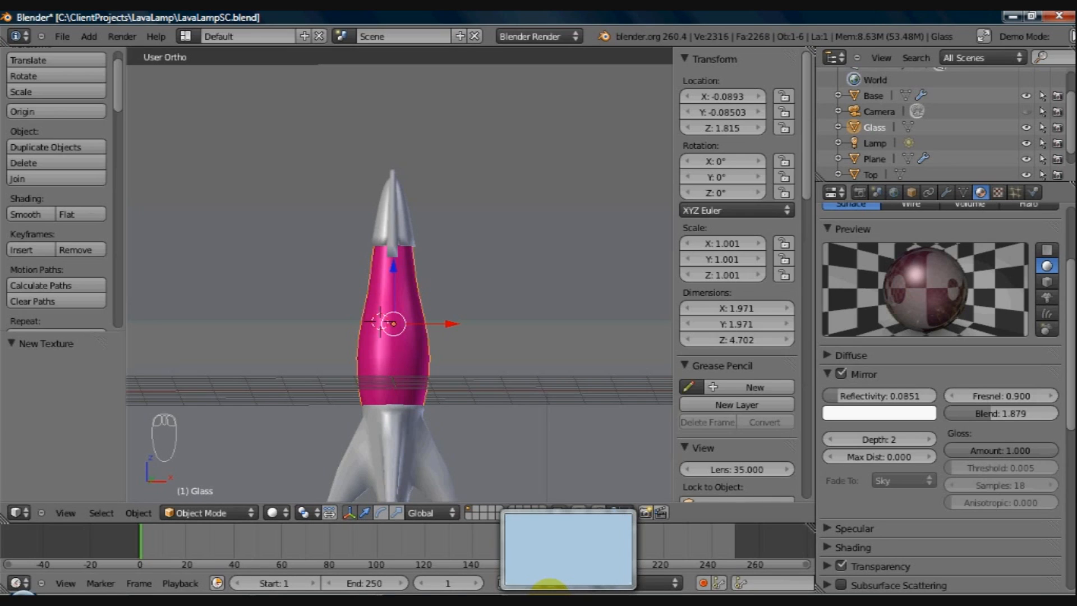